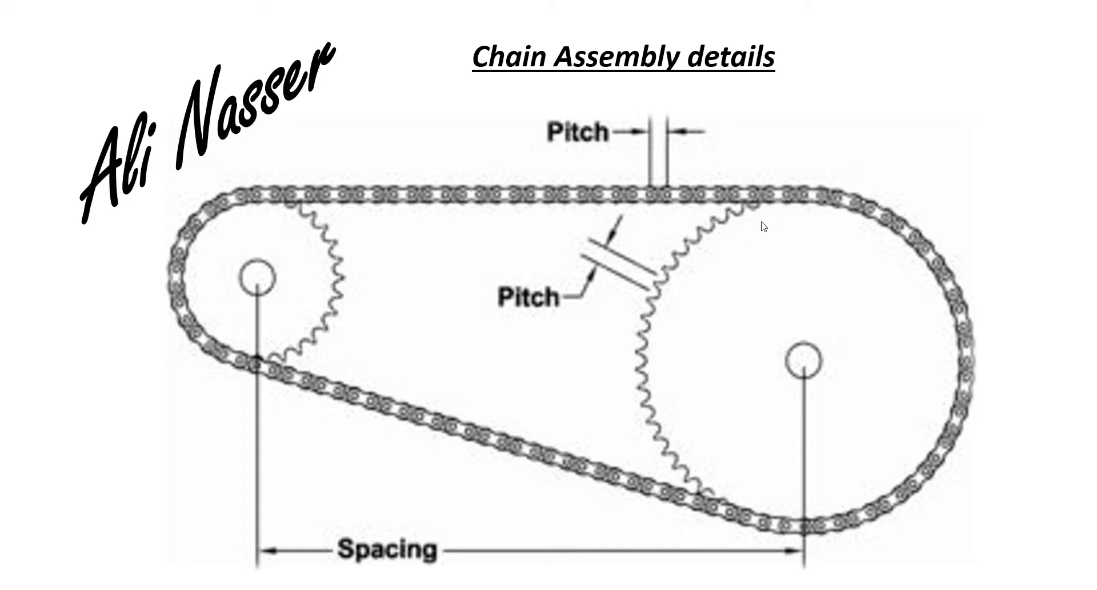
Step: Advance to the Sprocket details slide labelling bore, pitch, outside and hub diameters
left_click(598, 355)
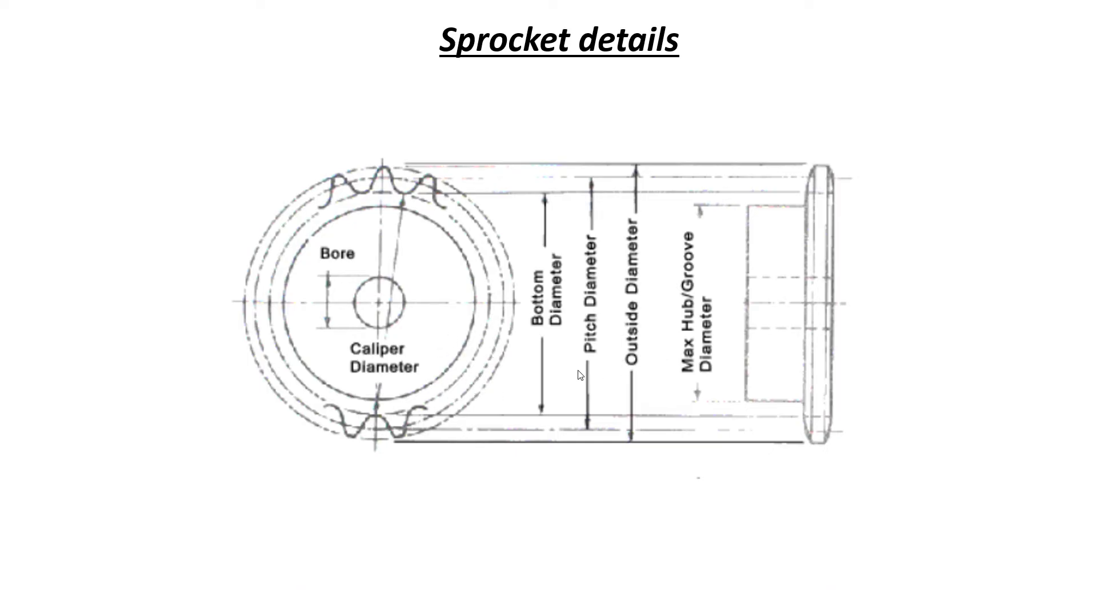
Step: Advance to the Chain details slide showing simplex, duplex and triplex chains
left_click(607, 343)
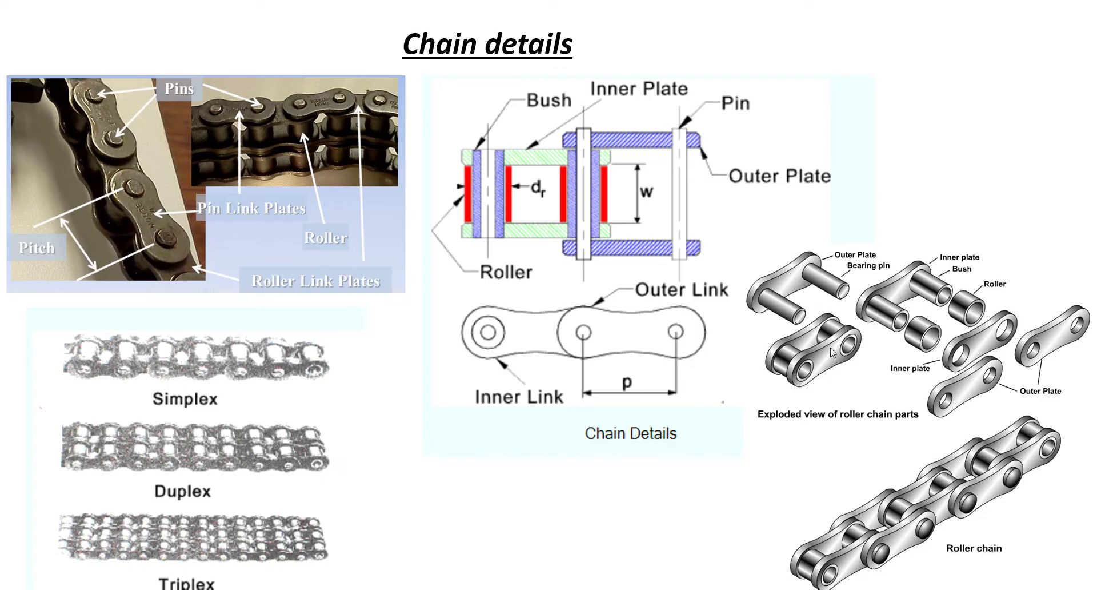
Step: Advance to the Step-1 slide with the Ø 100.2 pitch circle and 200/200/500 circles
left_click(783, 395)
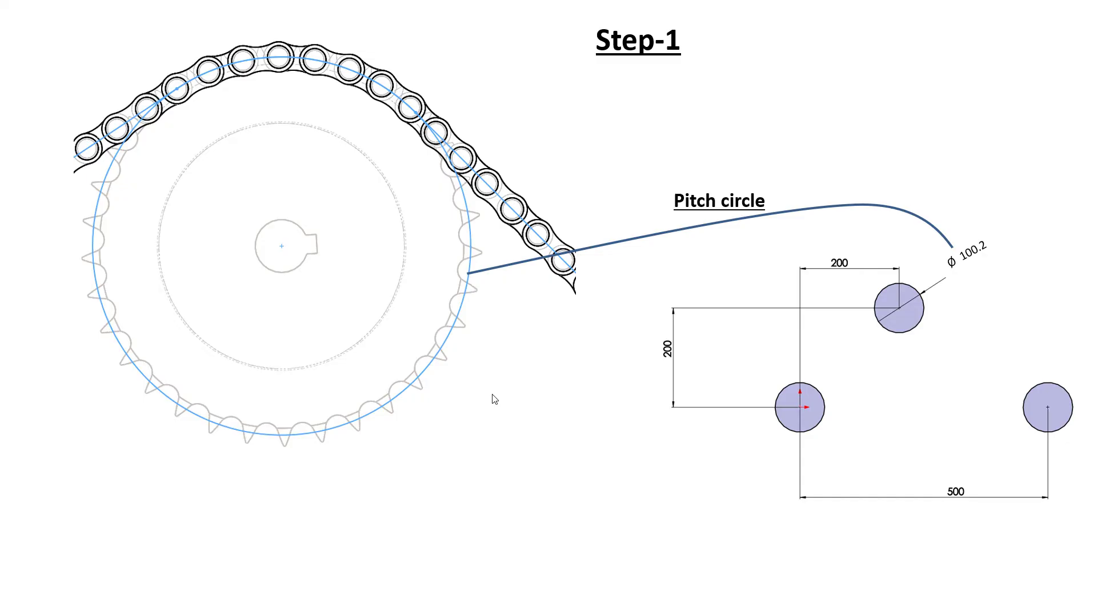
Step: Switch to CATALOG.pdf in Acrobat and scroll to the sprocket specification page
key("super")
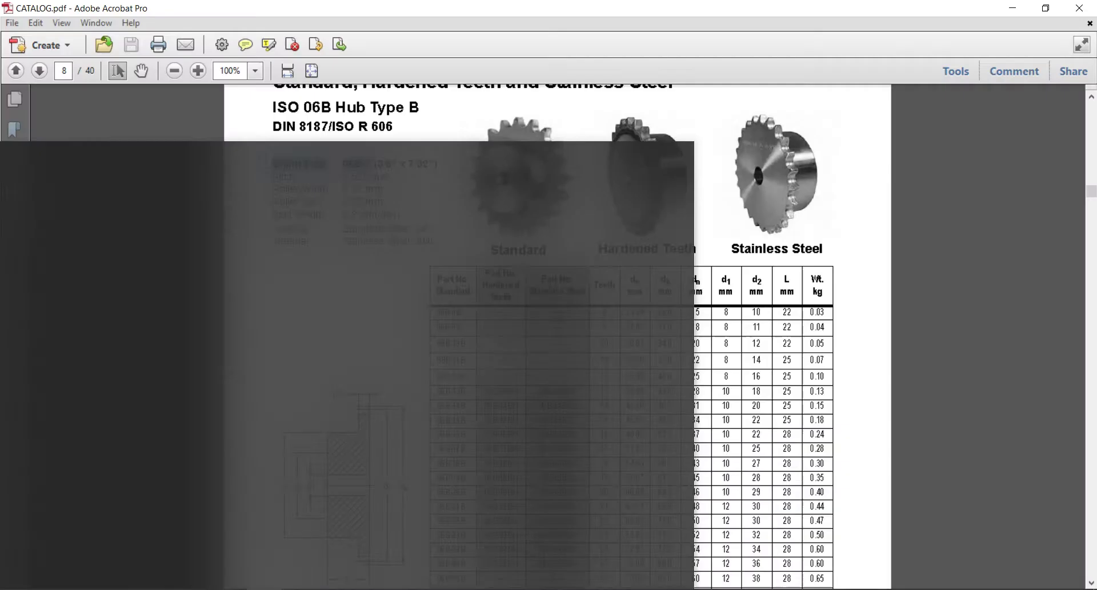
scroll(523, 349, "up", 1)
scroll(523, 350, "up", 1)
scroll(522, 349, "up", 10)
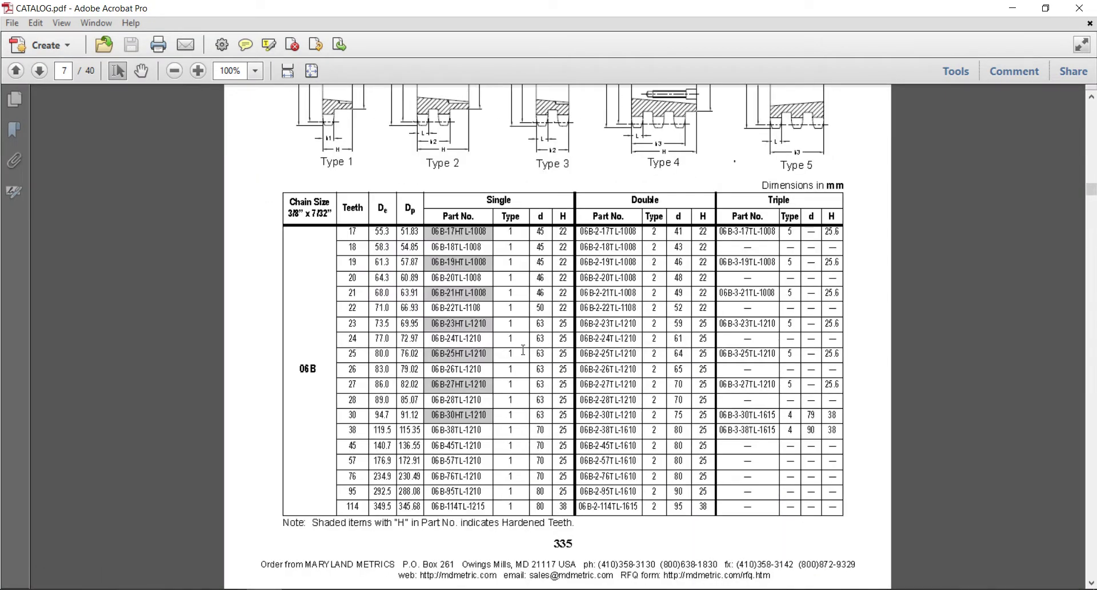
scroll(523, 350, "down", 10)
scroll(522, 350, "down", 1)
scroll(522, 349, "up", 1)
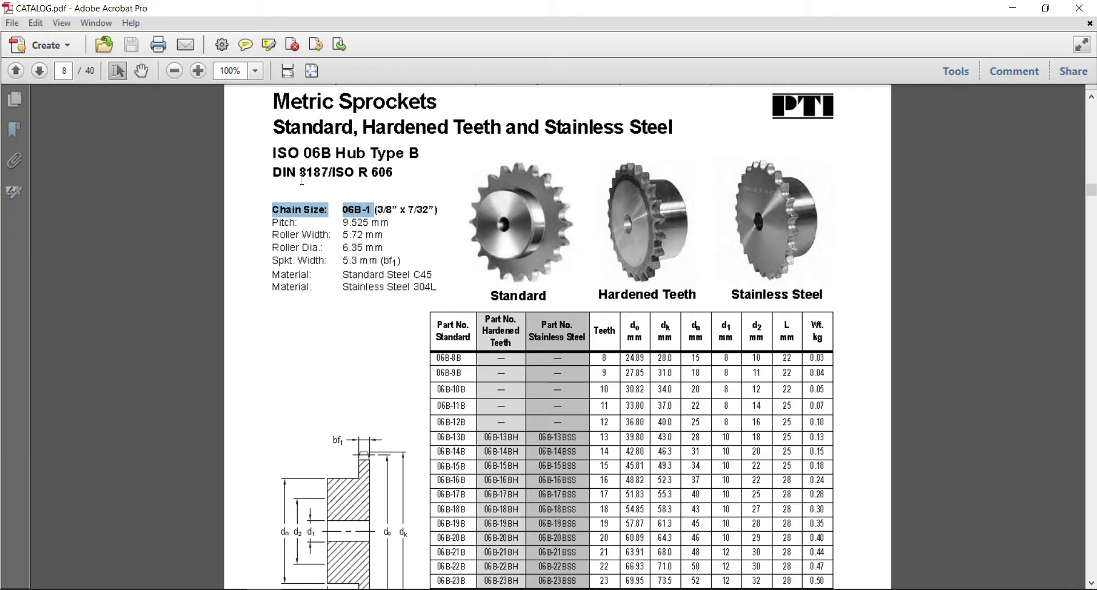
Step: Highlight the DIN 8187 standard, the 06B size and the 06B-1 chain specification lines
left_click_drag(273, 172, 331, 171)
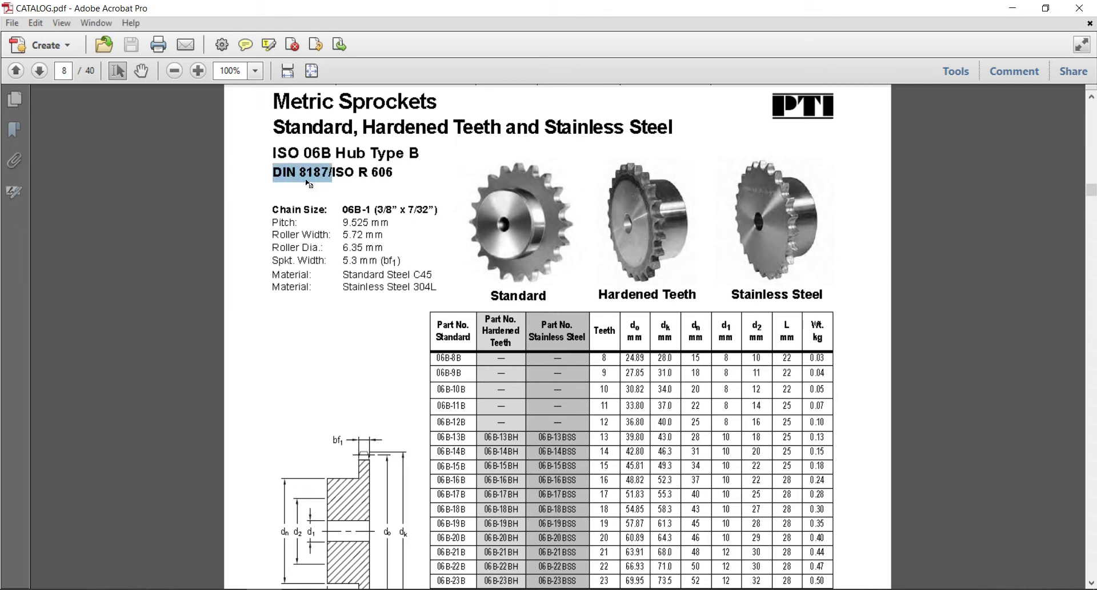
left_click(268, 166)
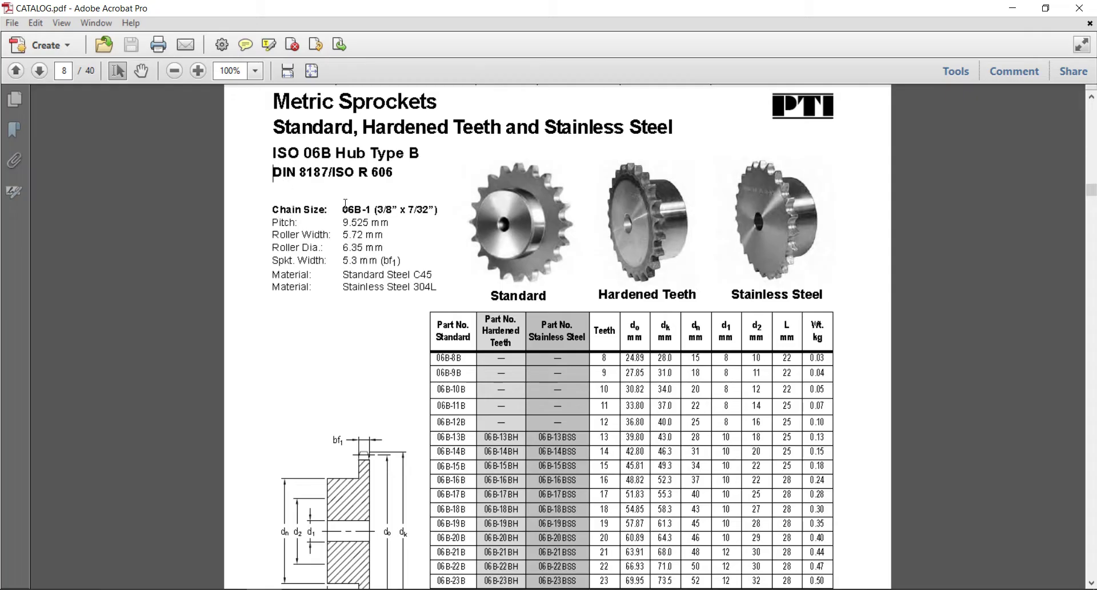
left_click_drag(345, 204, 363, 207)
mouse_move(438, 287)
left_mouse_down()
mouse_move(322, 248)
mouse_move(271, 211)
left_mouse_up()
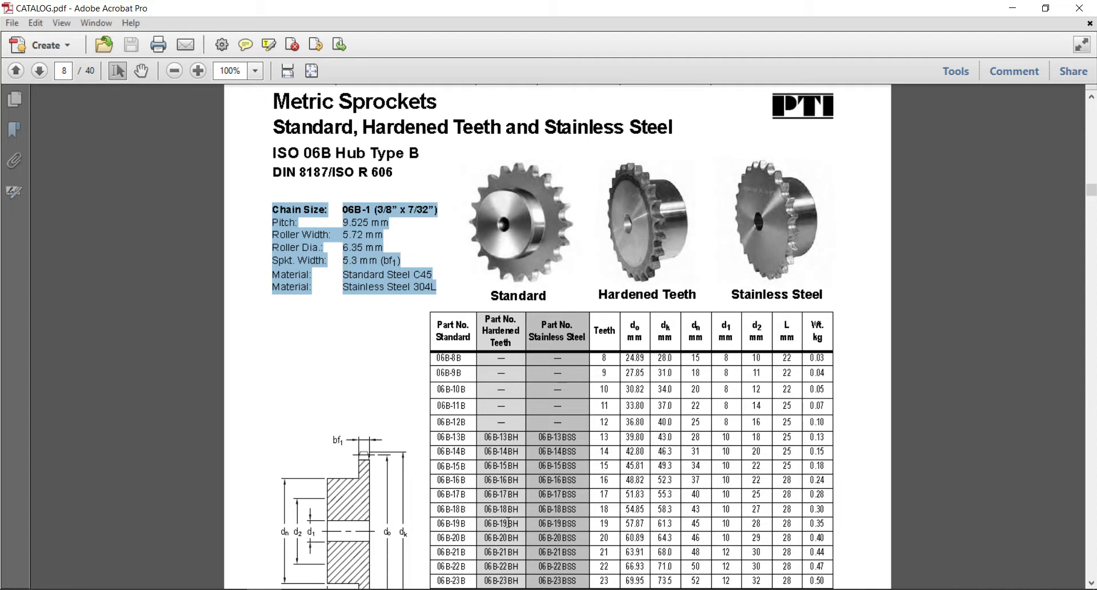
Step: Scroll through the ISO 06B Hub Type B sprocket dimension table
scroll(508, 522, "down", 2)
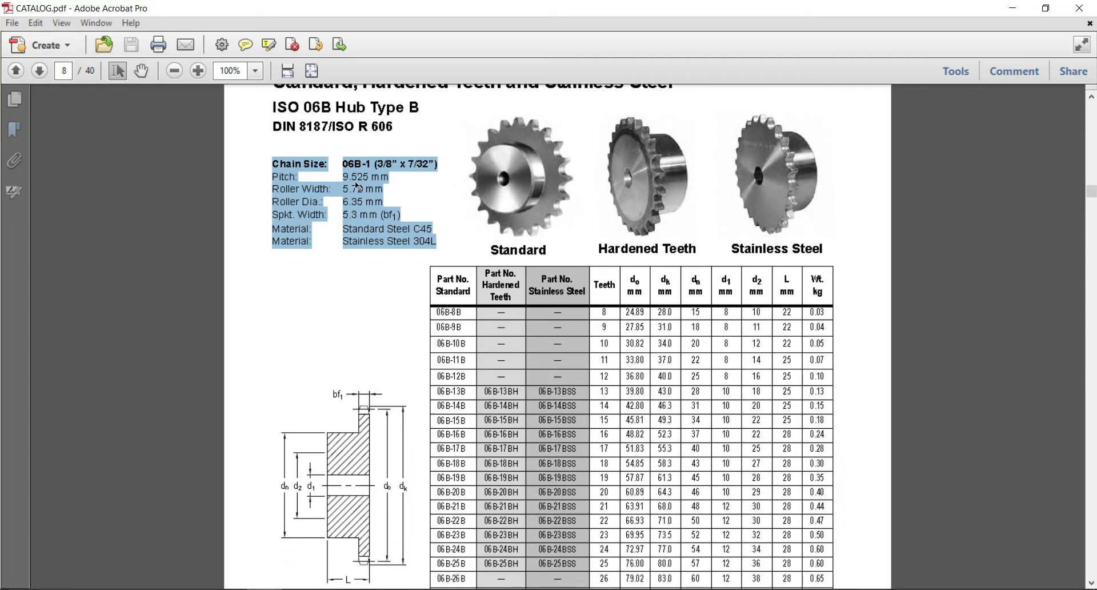
scroll(446, 363, "down", 1)
scroll(469, 394, "down", 1)
scroll(497, 434, "down", 2)
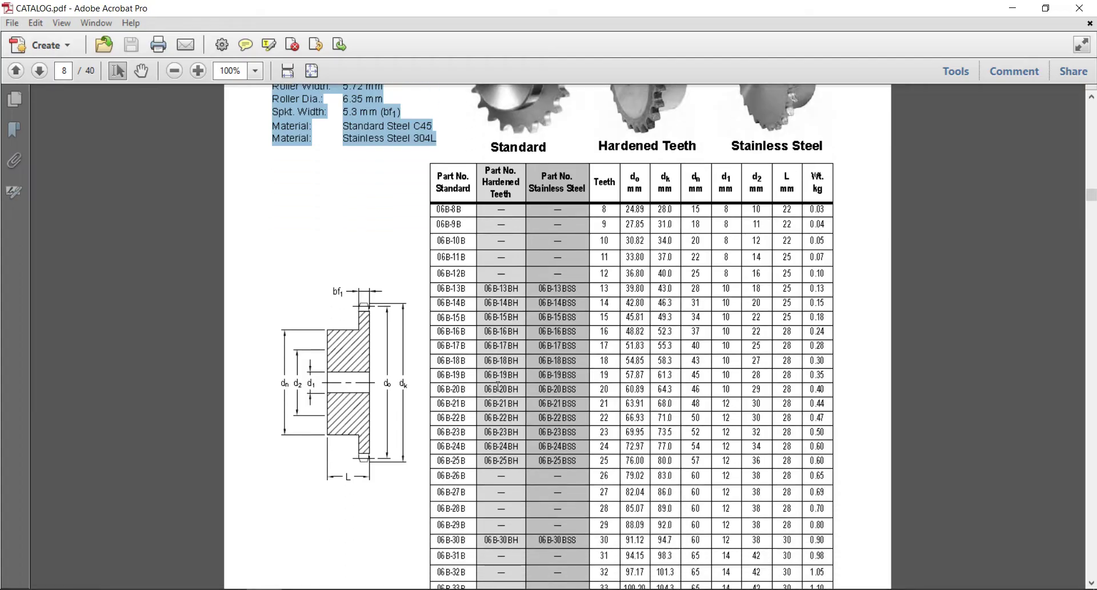
scroll(527, 478, "down", 2)
scroll(527, 479, "down", 3)
scroll(532, 471, "down", 1)
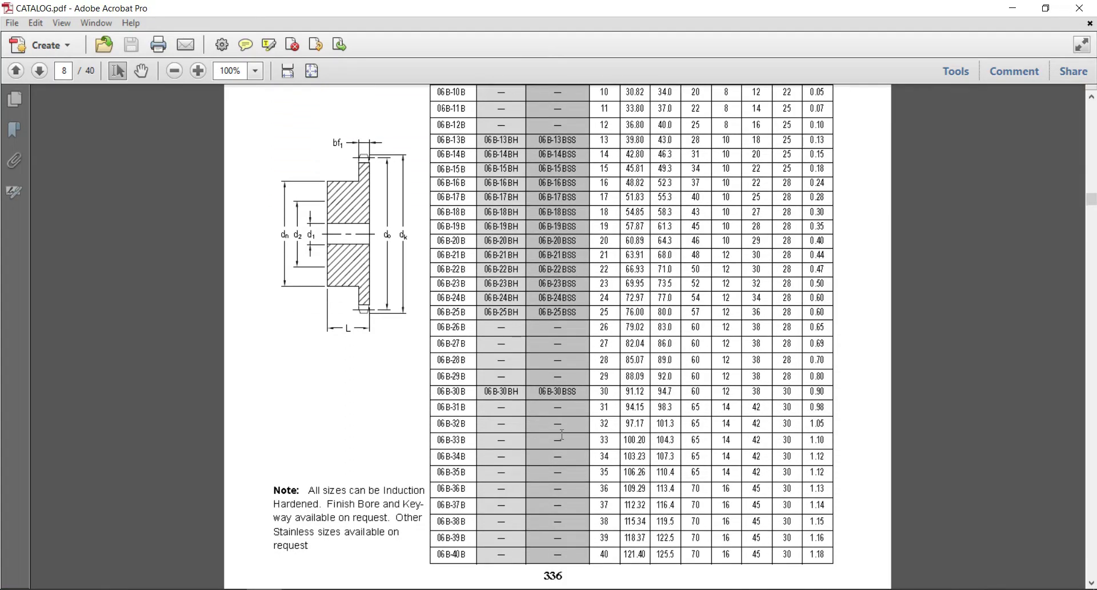
scroll(605, 420, "up", 1)
scroll(606, 426, "up", 1)
scroll(610, 435, "up", 1)
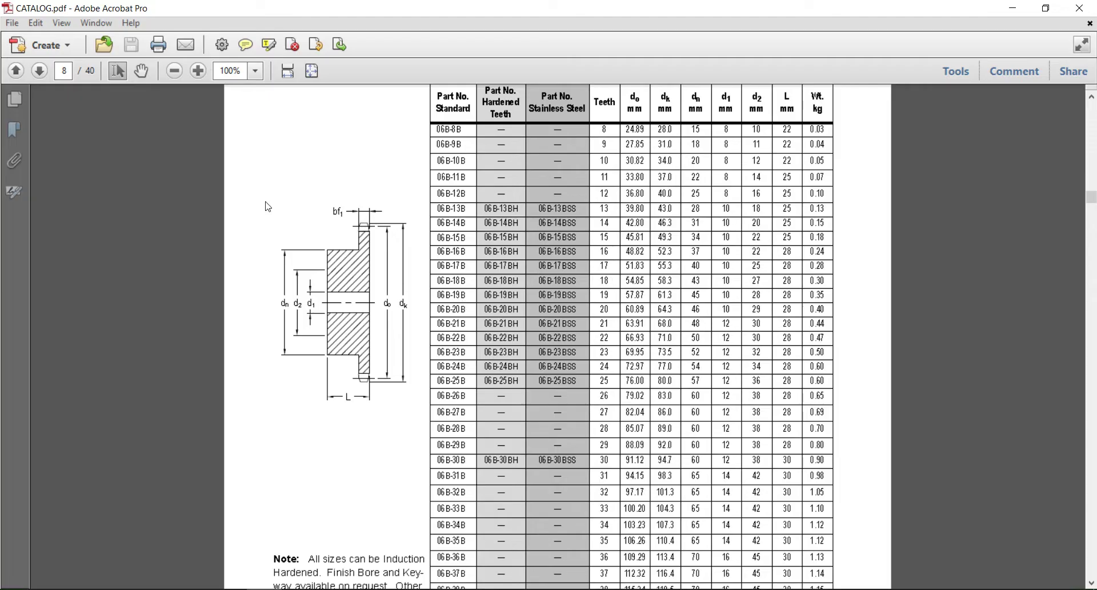
scroll(594, 491, "down", 2)
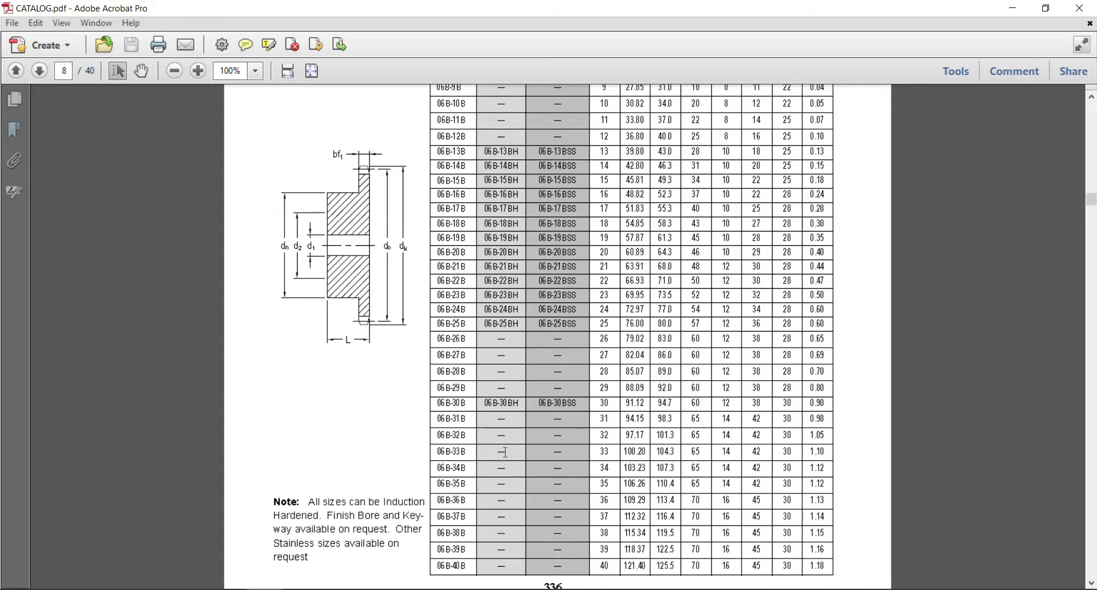
Step: Highlight the 06B-33B row (33 teeth, d0 100.20 mm) and view it with the table header
left_click_drag(440, 451, 813, 455)
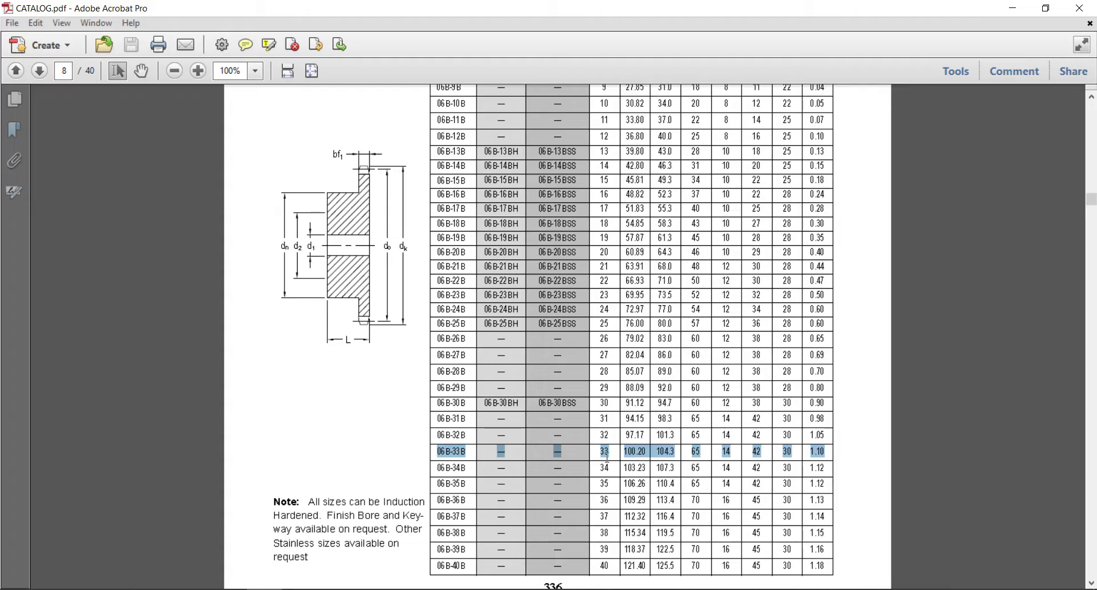
scroll(613, 471, "up", 2)
scroll(600, 389, "up", 2)
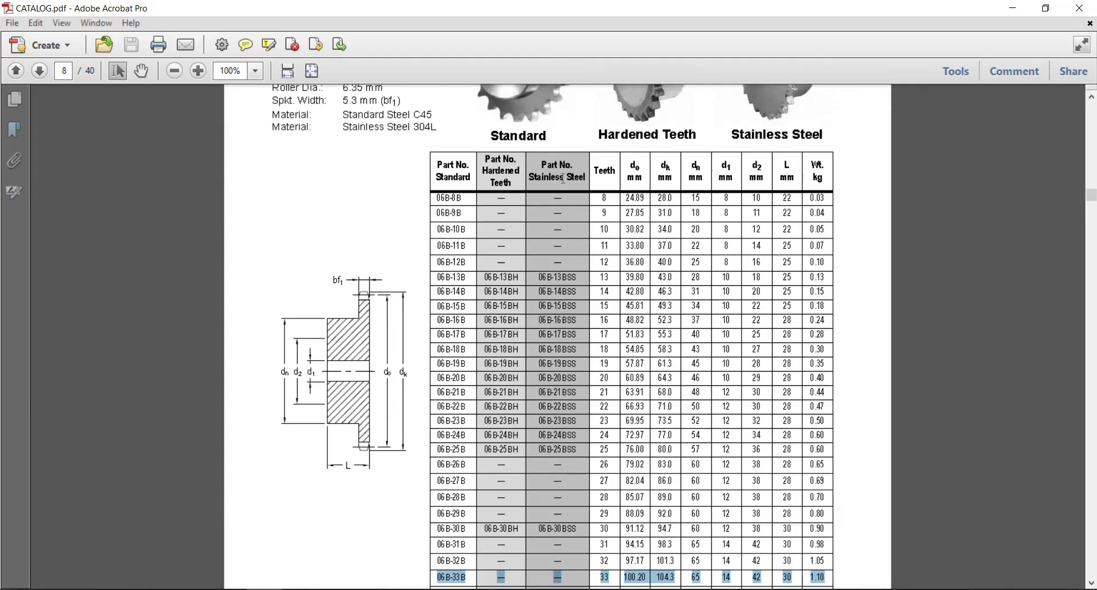
scroll(610, 557, "down", 1)
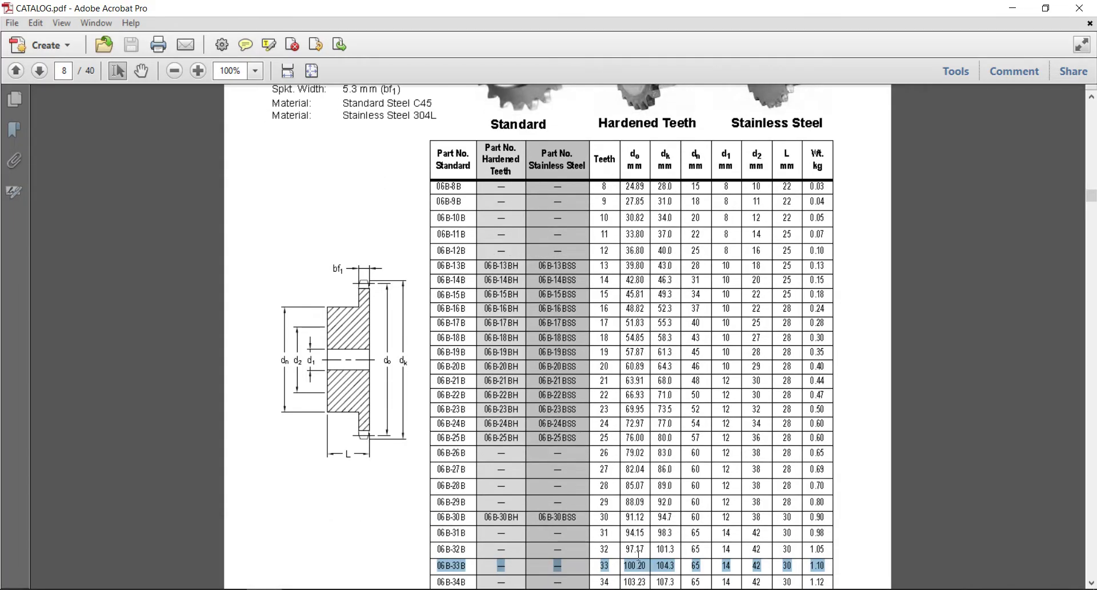
scroll(637, 553, "up", 1)
scroll(631, 564, "down", 1)
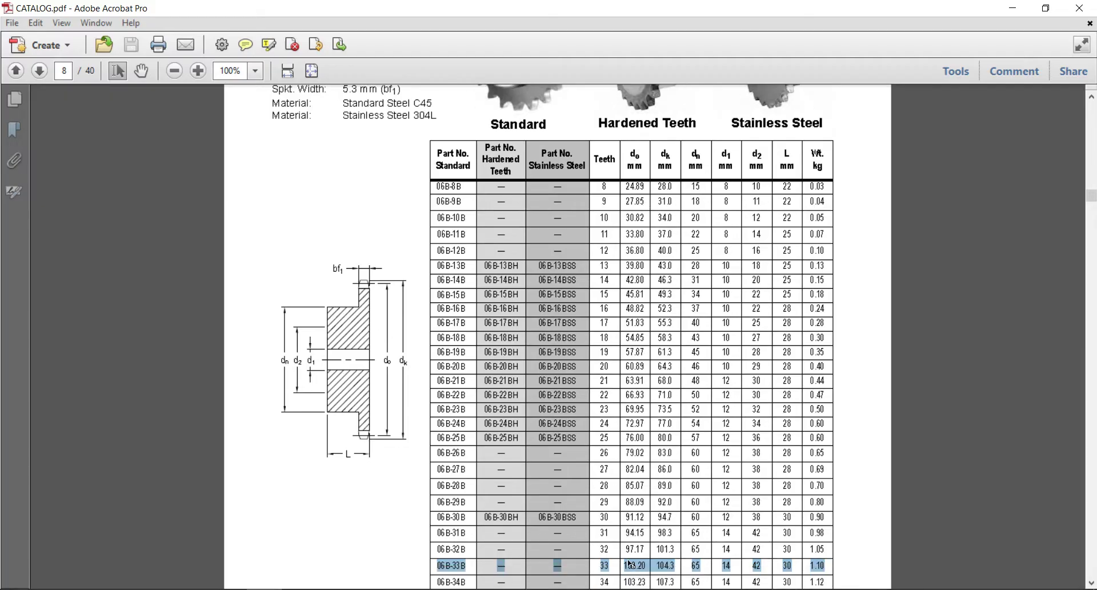
scroll(648, 572, "up", 1)
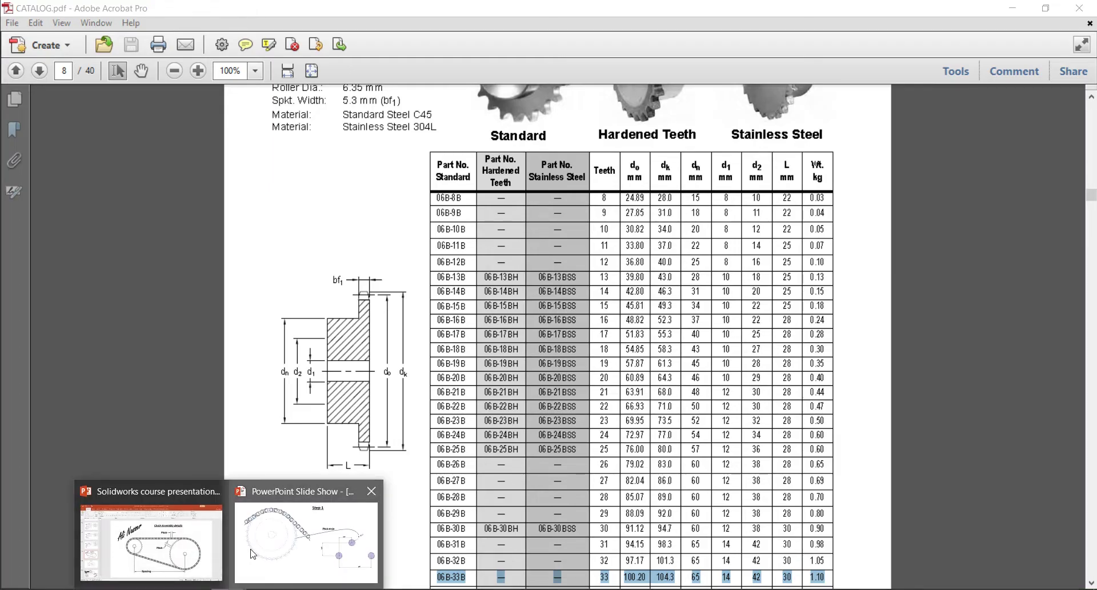
Step: Check the Step-1 slide show briefly, then return to the catalog PDF
left_click(252, 553)
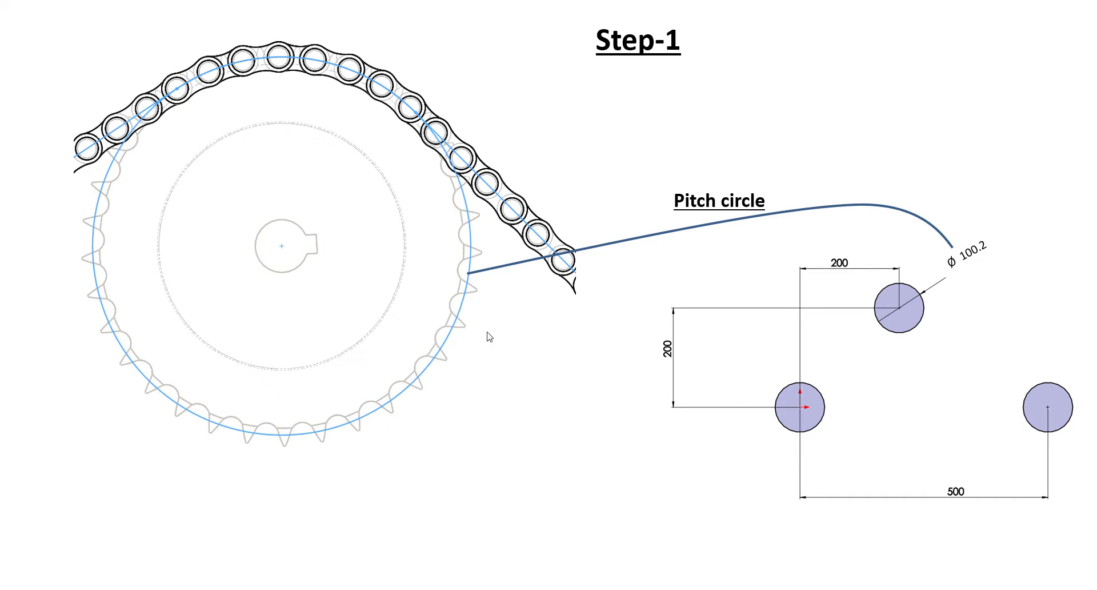
key("super")
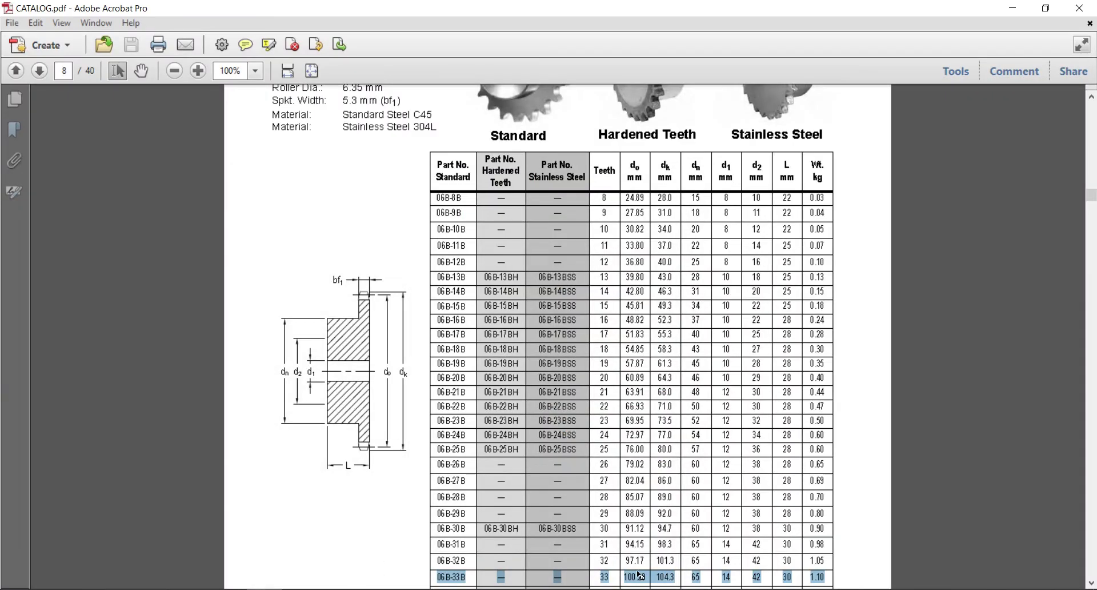
scroll(638, 574, "down", 1)
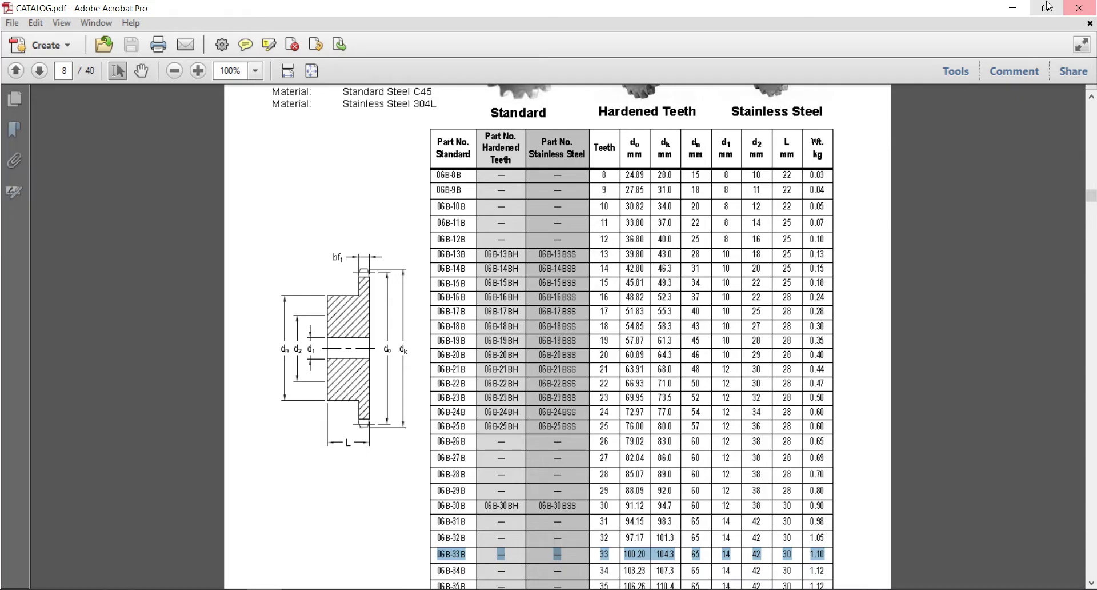
Step: Copy the Step-1 dimensioned circles picture out of PowerPoint and switch to SOLIDWORKS
left_click(1013, 8)
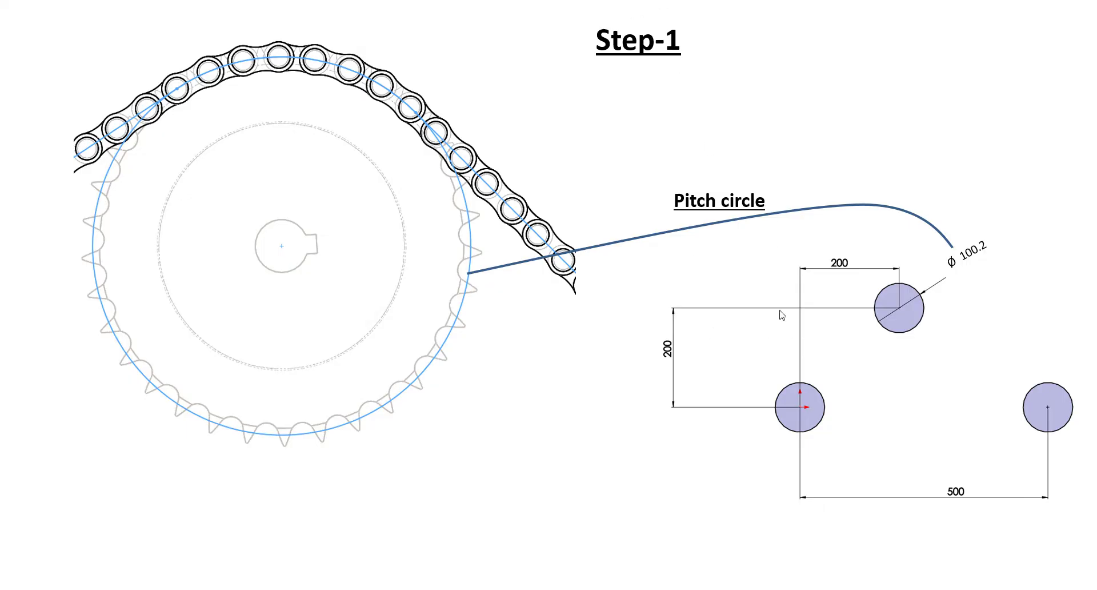
key("Escape")
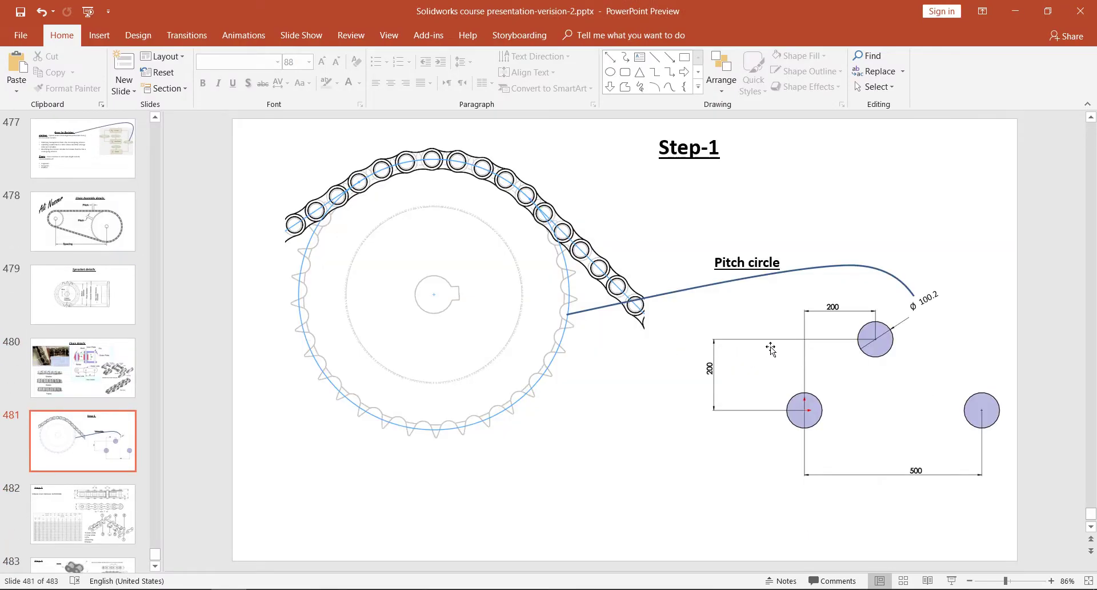
left_click(771, 349)
right_click(771, 350)
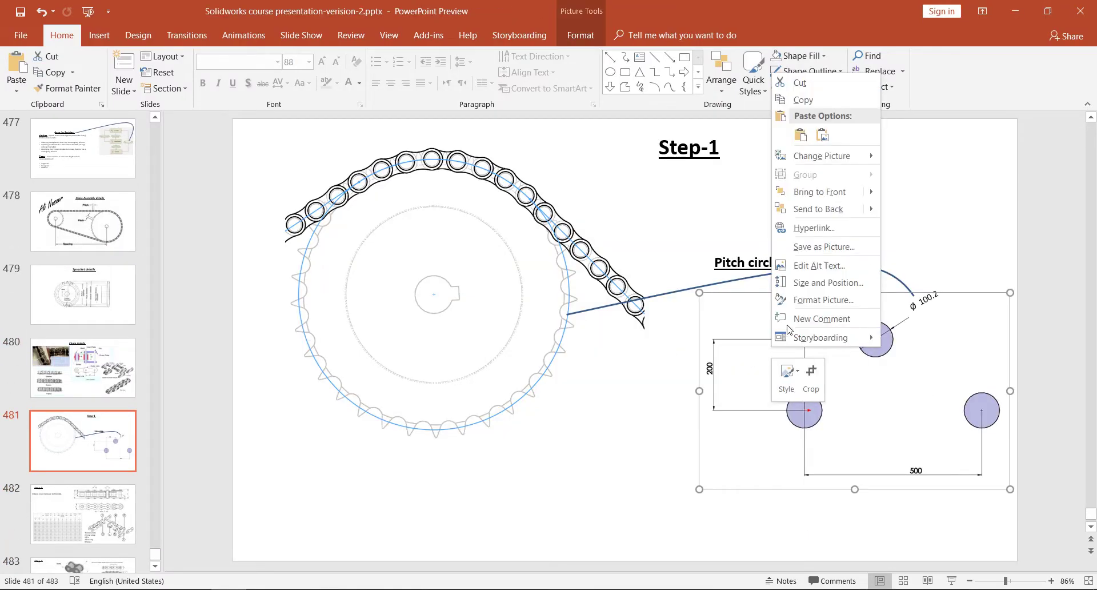
left_click(802, 100)
left_click(301, 586)
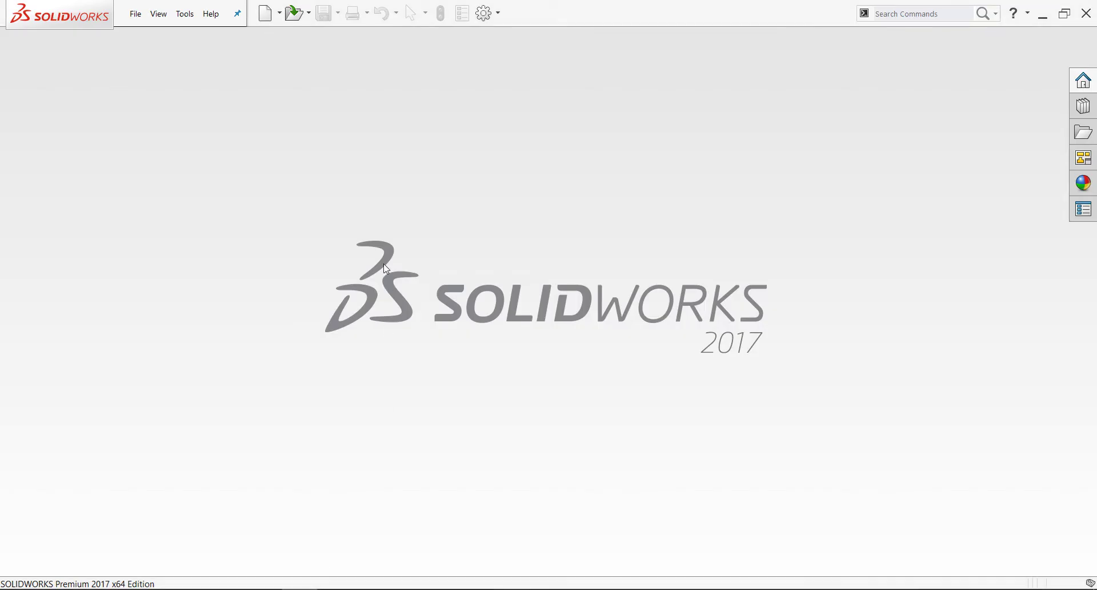
Step: Create a new part and start a sketch on the Front Plane
left_click(264, 17)
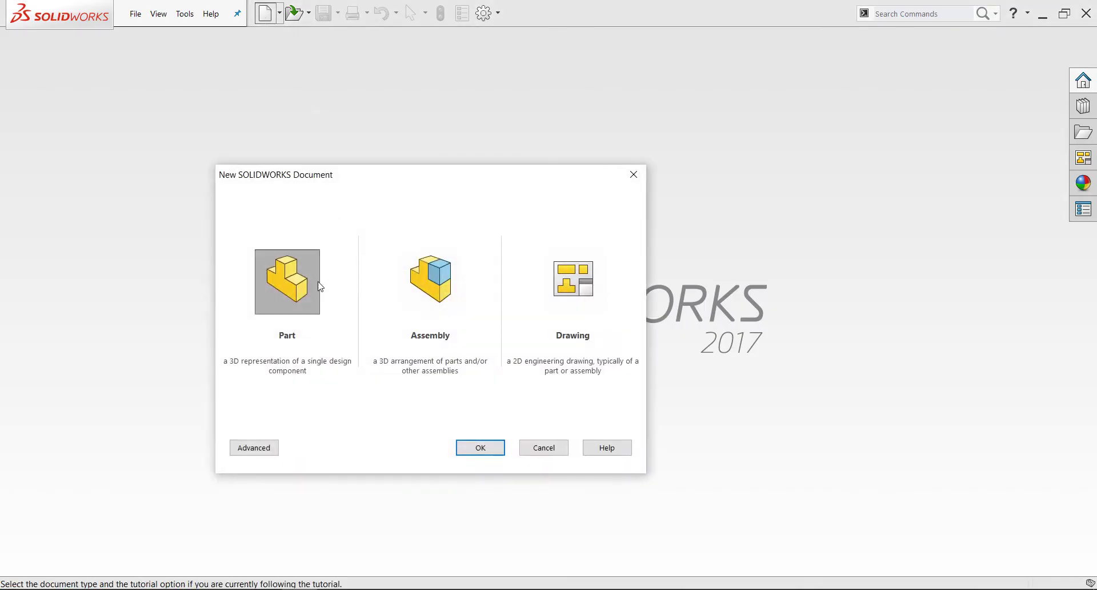
double_click(295, 292)
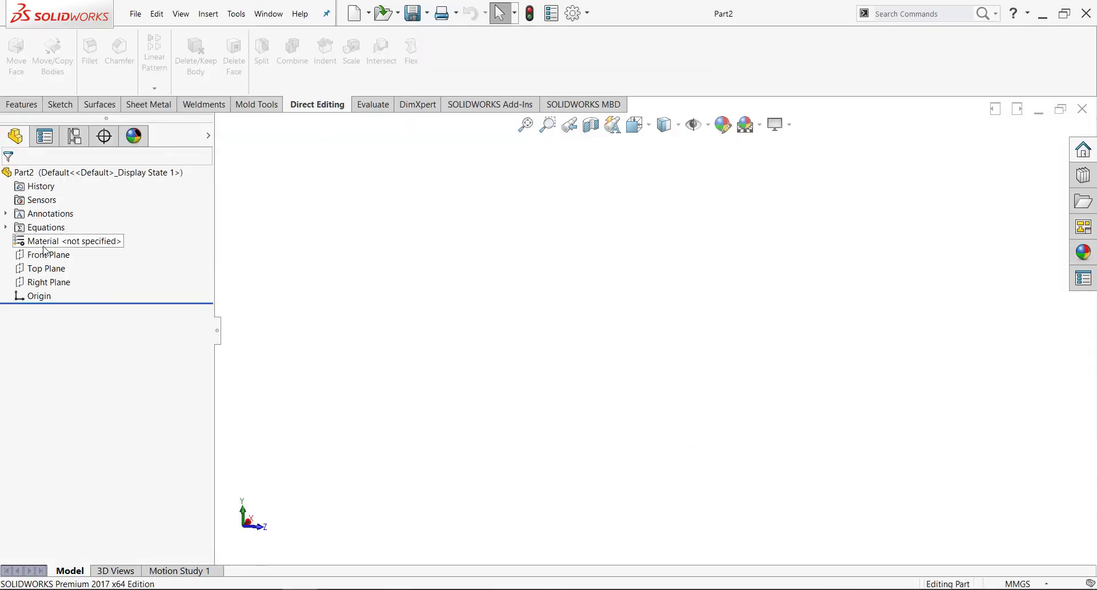
left_click(49, 251)
left_click(53, 237)
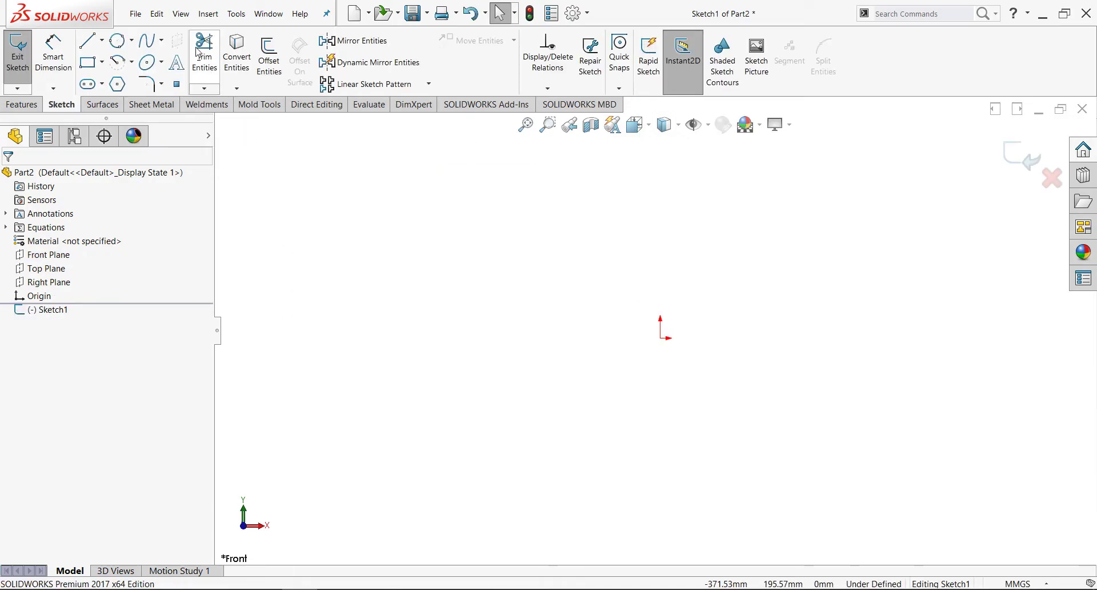
Step: Paste the Step-1 circles picture into the sketch, placed left of the origin
left_click(156, 13)
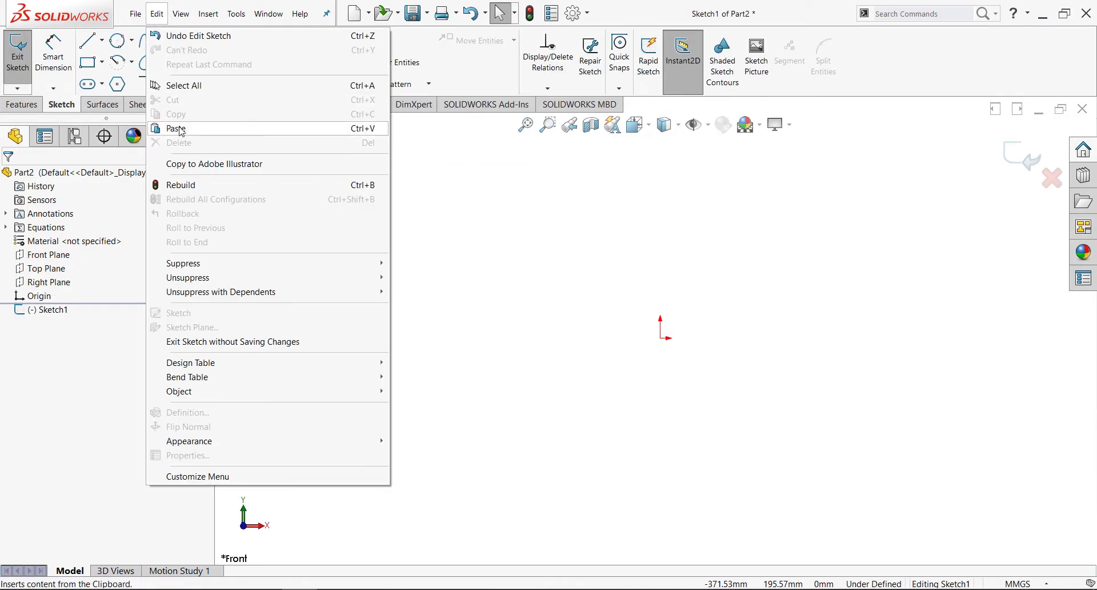
left_click(176, 128)
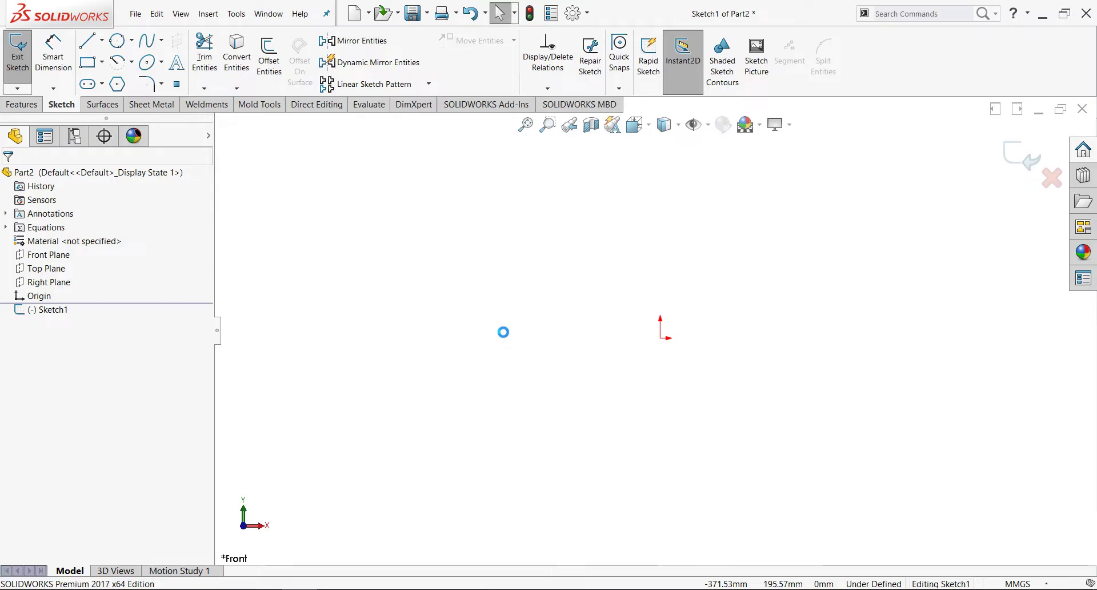
left_click_drag(346, 234, 466, 308)
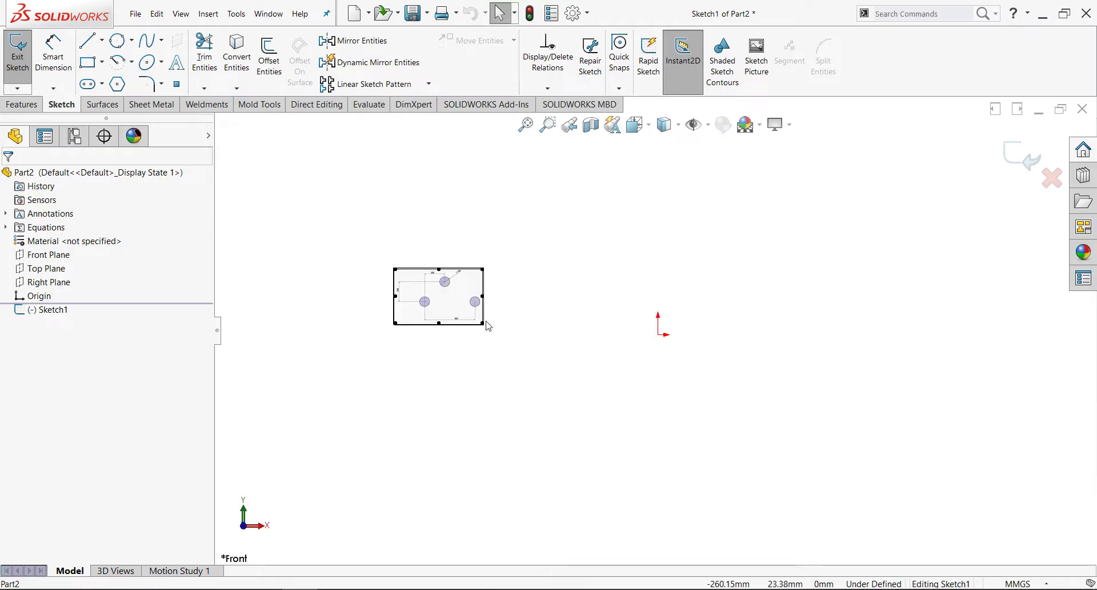
left_click(602, 434)
scroll(650, 331, "up", 3)
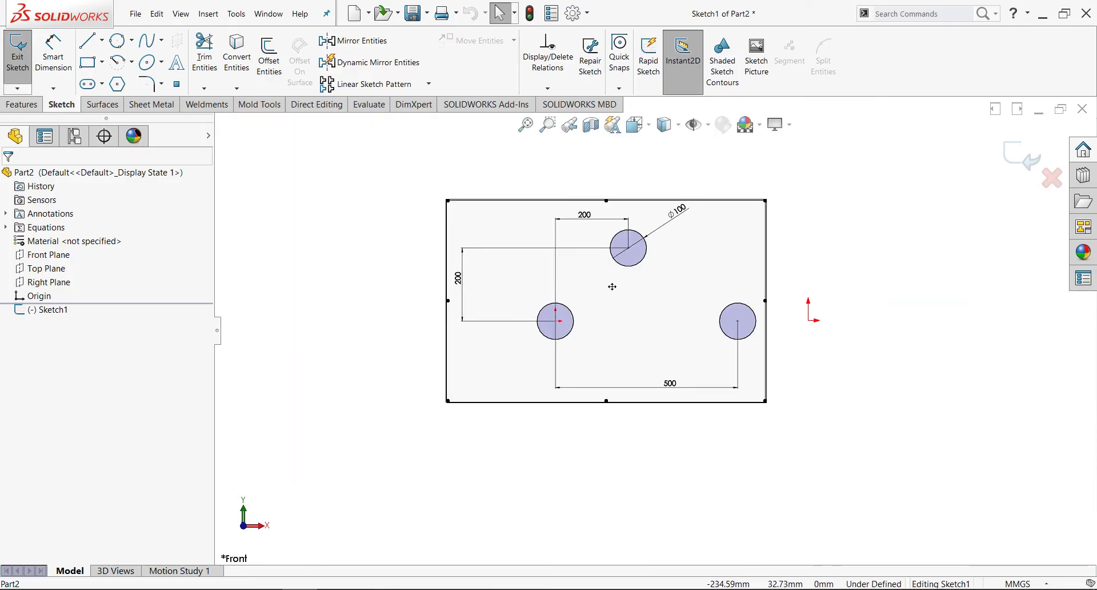
scroll(716, 321, "down", 2)
scroll(652, 334, "up", 3)
scroll(789, 320, "down", 2)
right_click_drag(809, 372, 824, 377)
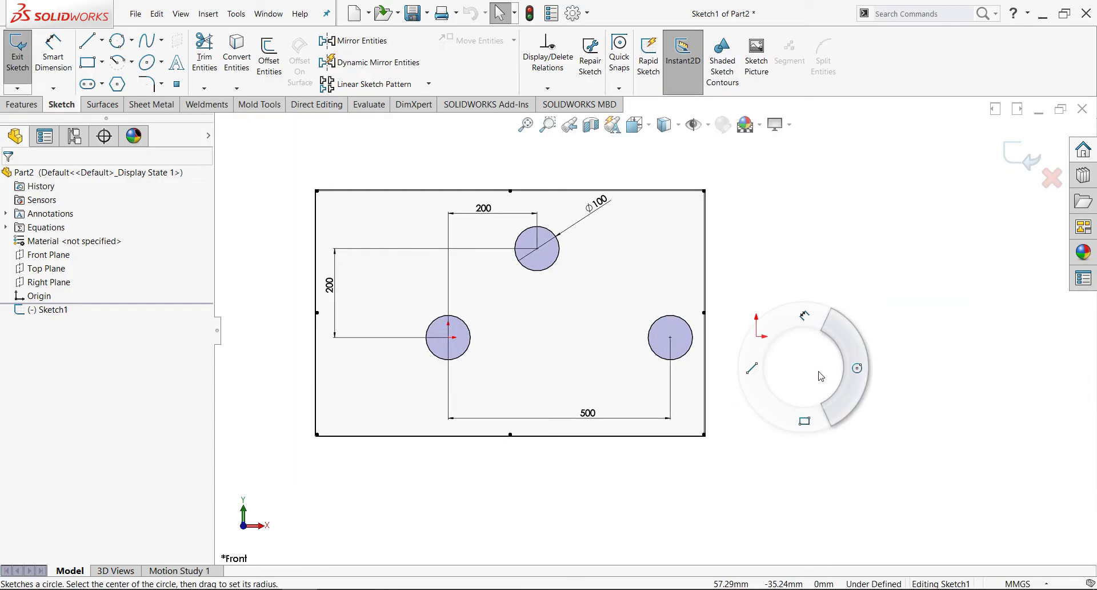
Step: Sketch three circles: one centred on the origin, one to its right, one above
right_click_drag(817, 374, 888, 367)
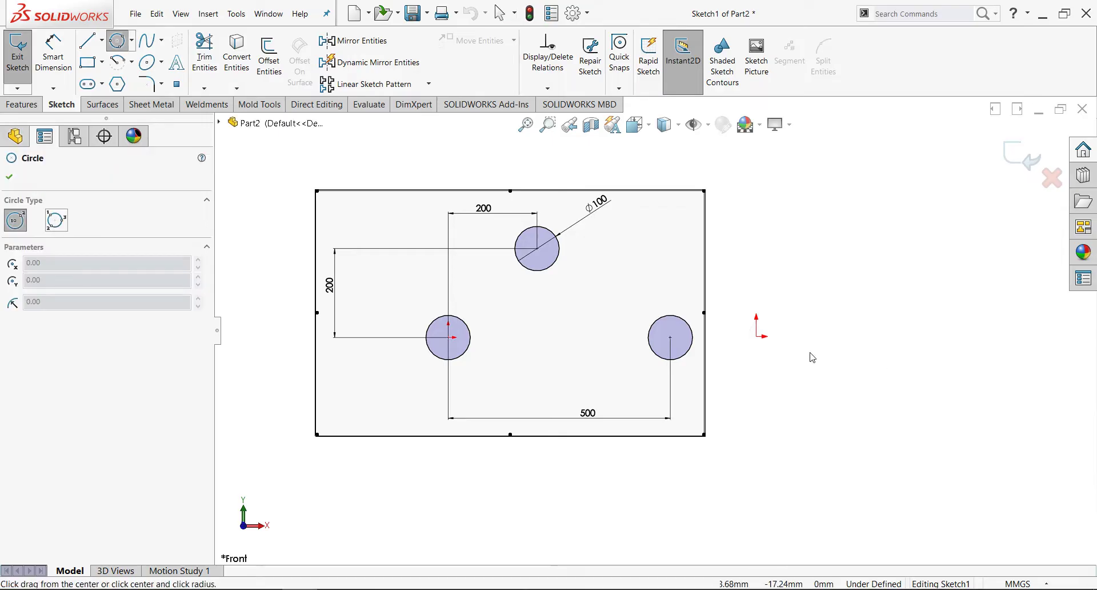
left_click(757, 336)
left_click(787, 377)
key("z")
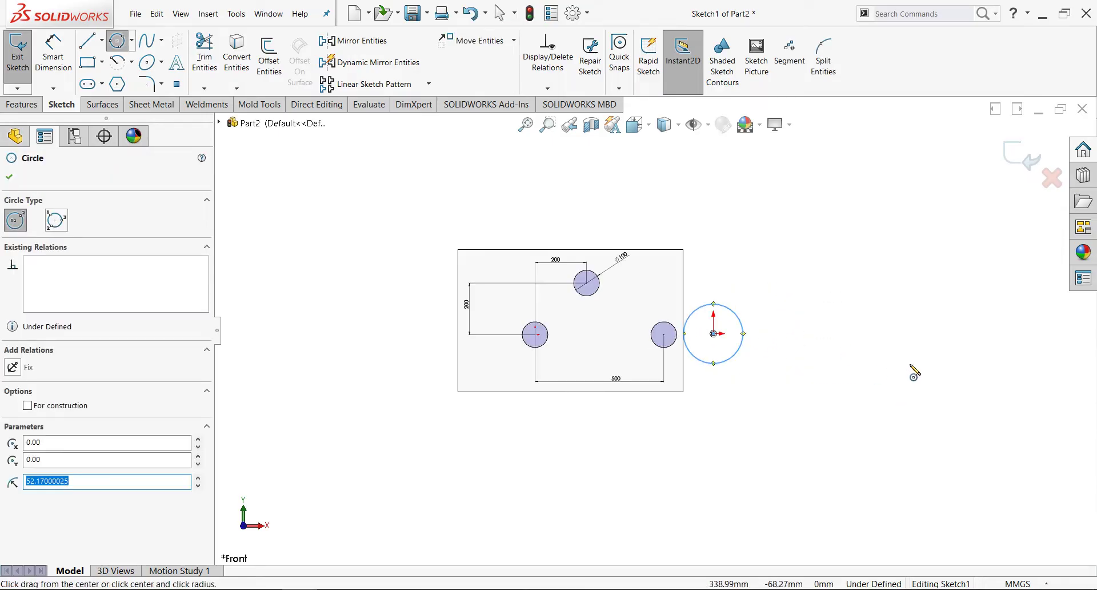
left_click(964, 333)
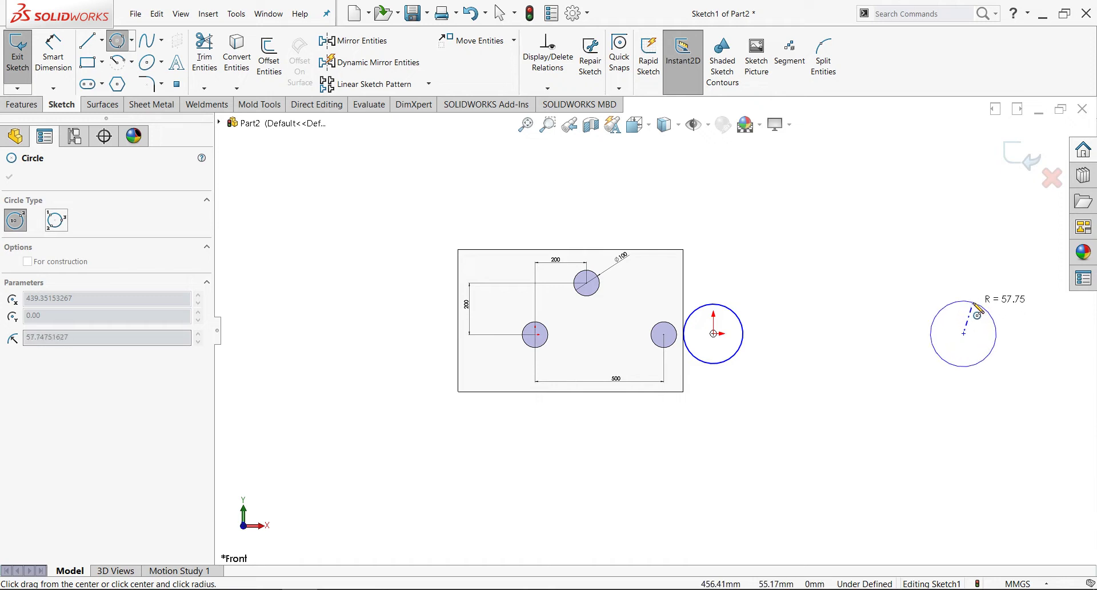
left_click(941, 310)
left_click(772, 172)
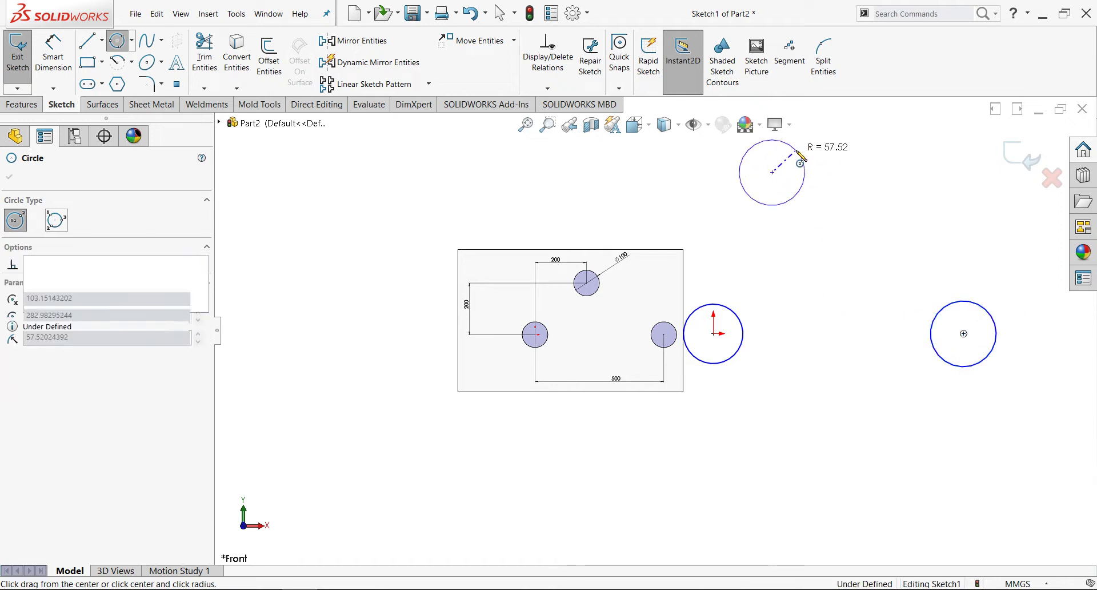
left_click(783, 203)
Step: Dimension the origin circle's diameter as 100.20
right_click_drag(789, 389, 743, 354)
scroll(708, 332, "down", 1)
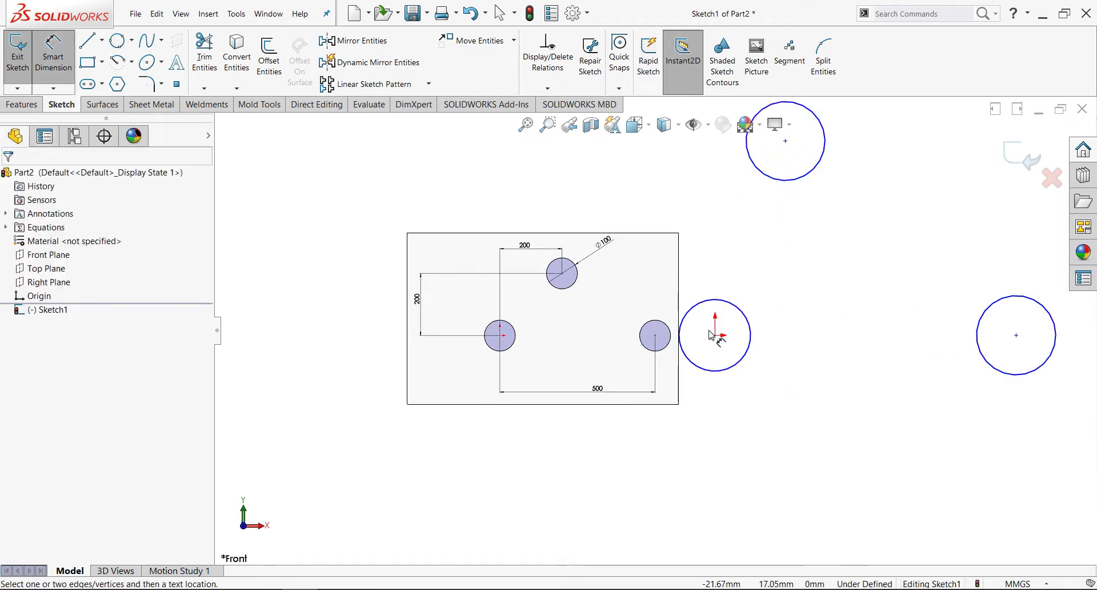
left_click(751, 357)
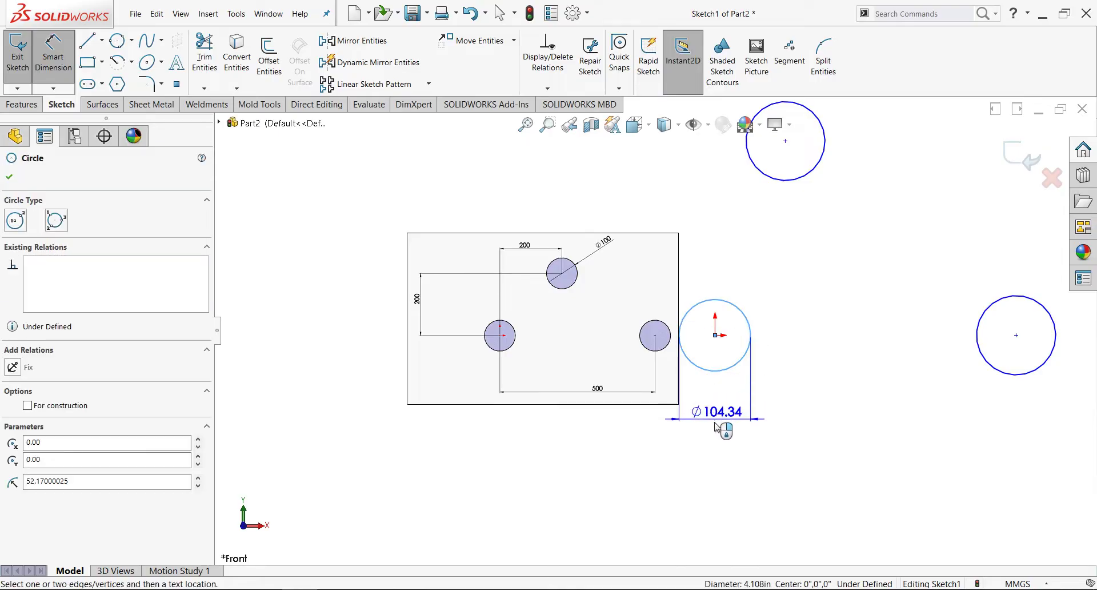
left_click(714, 449)
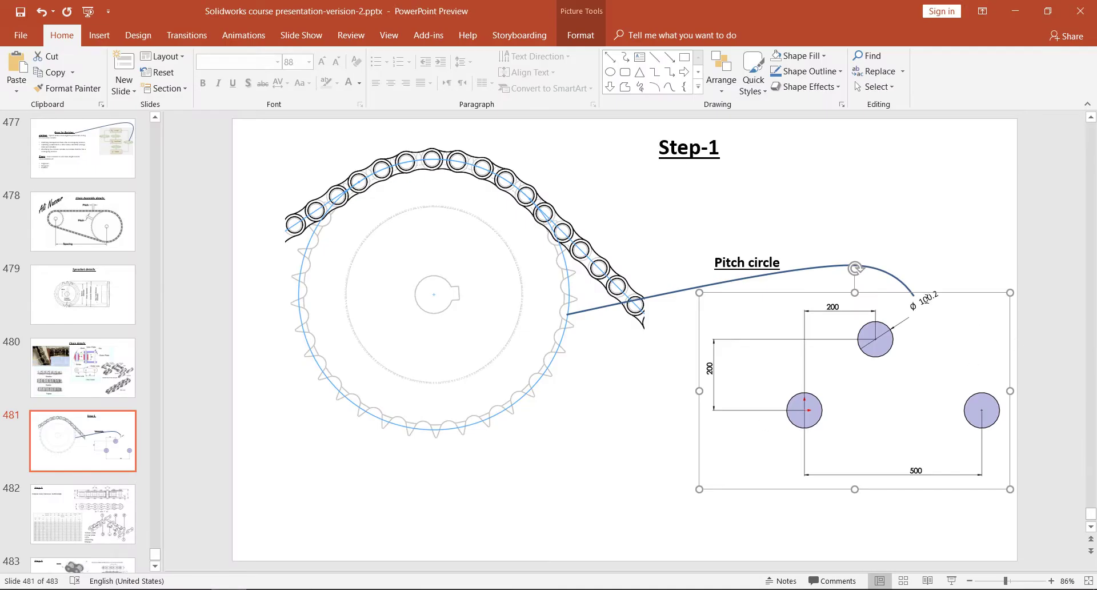
left_click(1014, 12)
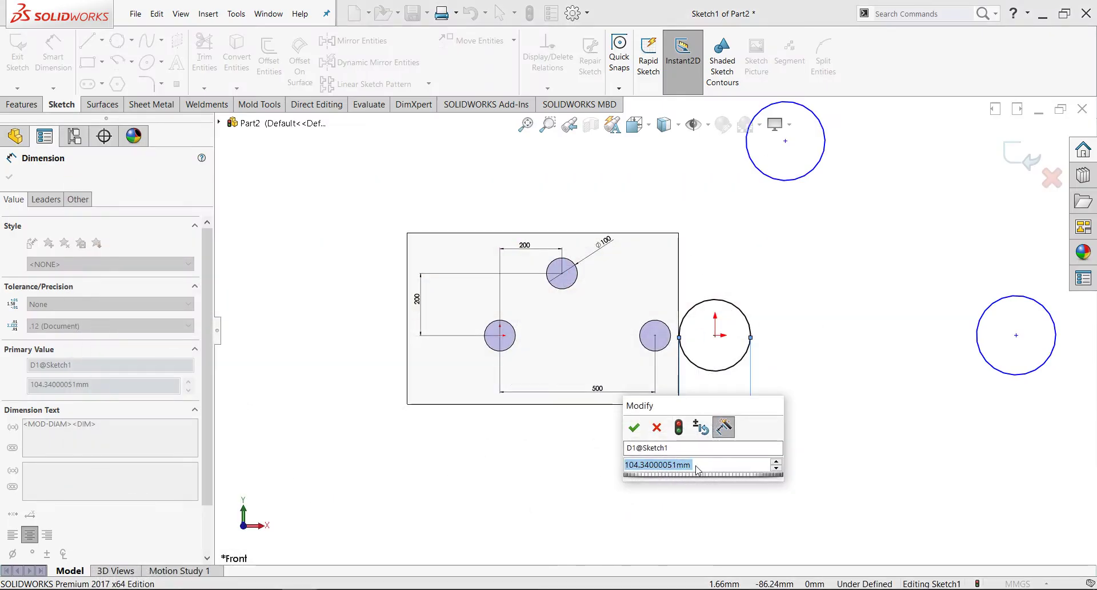
type("100")
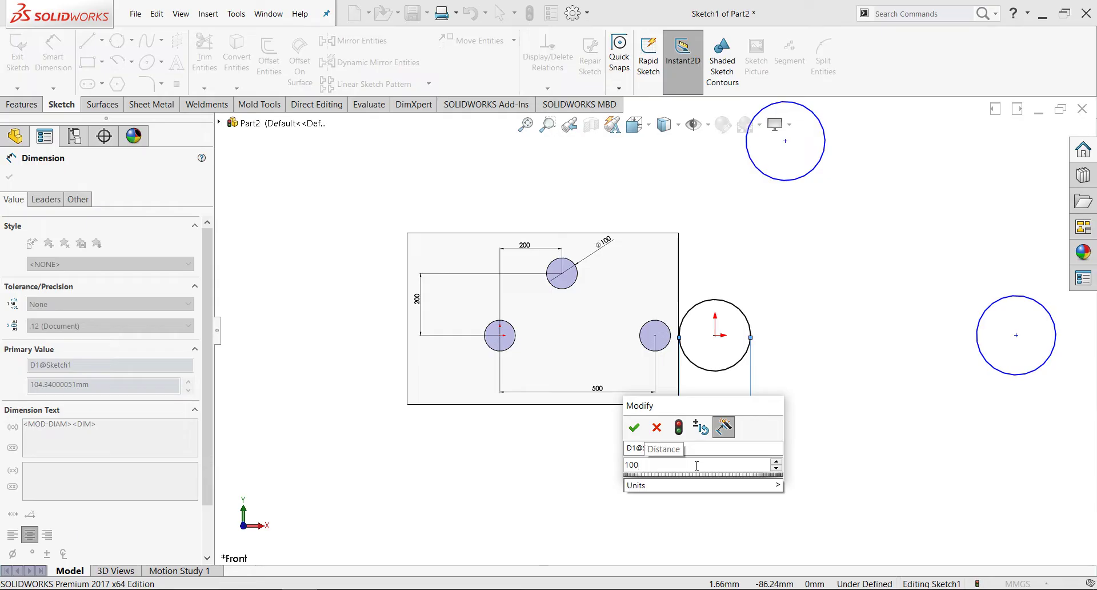
type(".2")
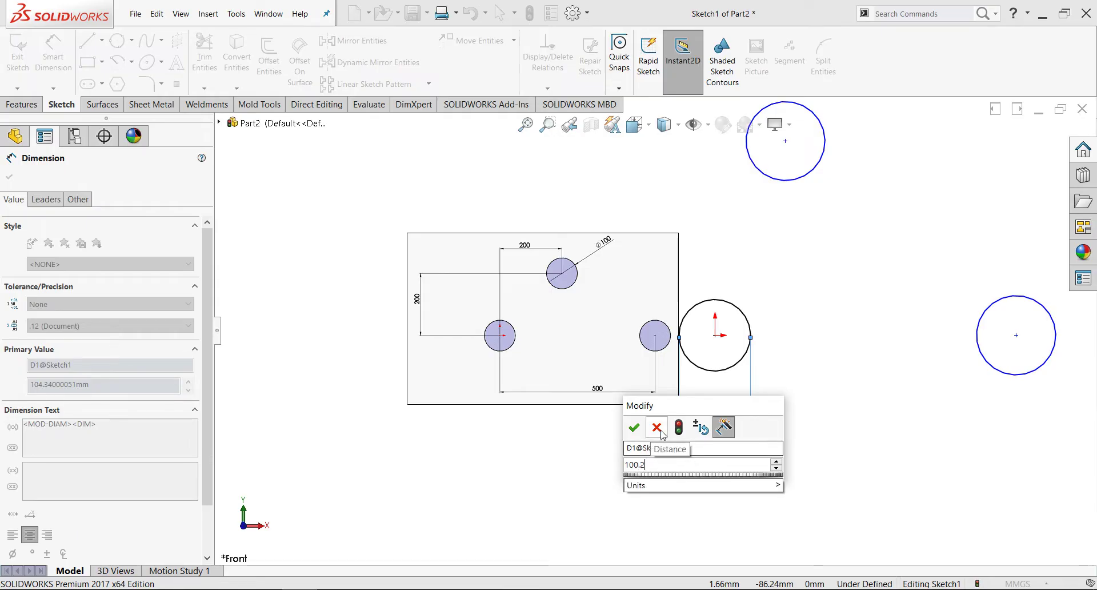
key("Return")
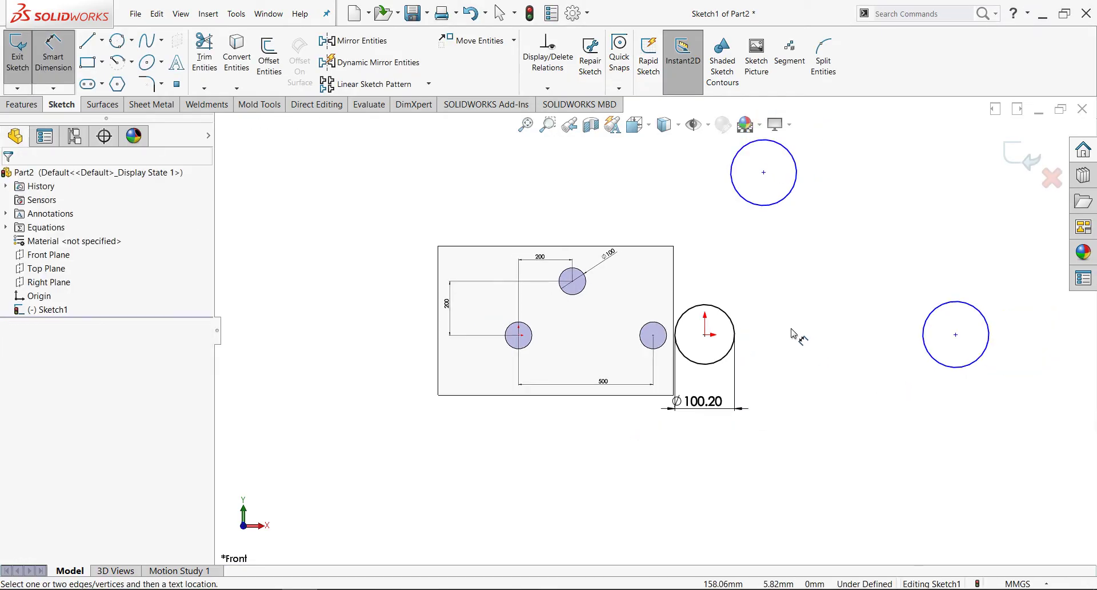
key("Escape")
Step: Select the origin, top and right circles together
left_click(730, 315)
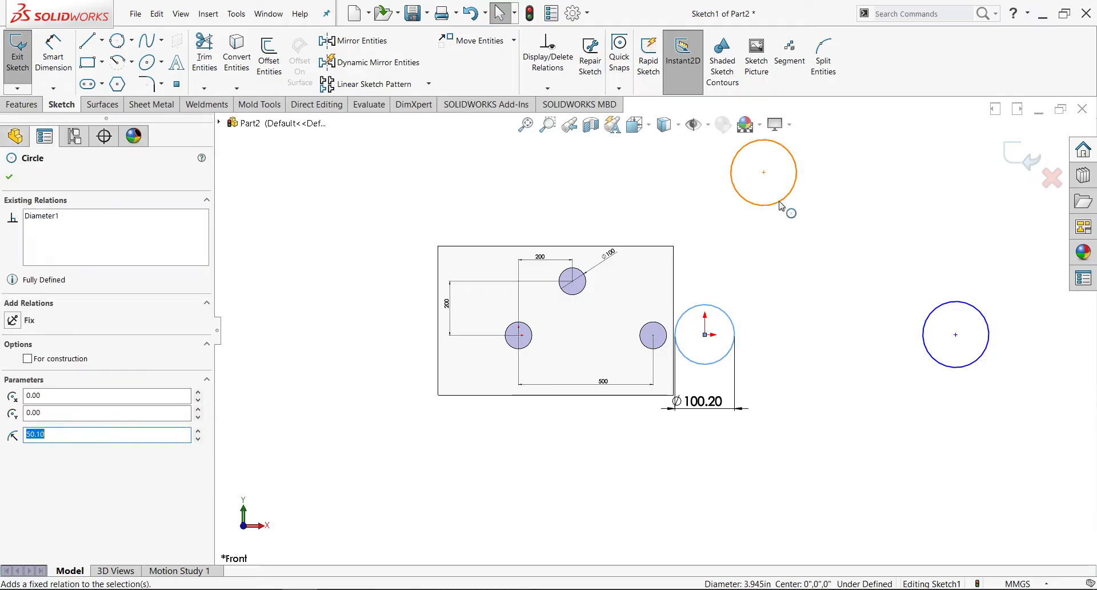
left_click(781, 206, "ctrl")
left_click(934, 316, "ctrl")
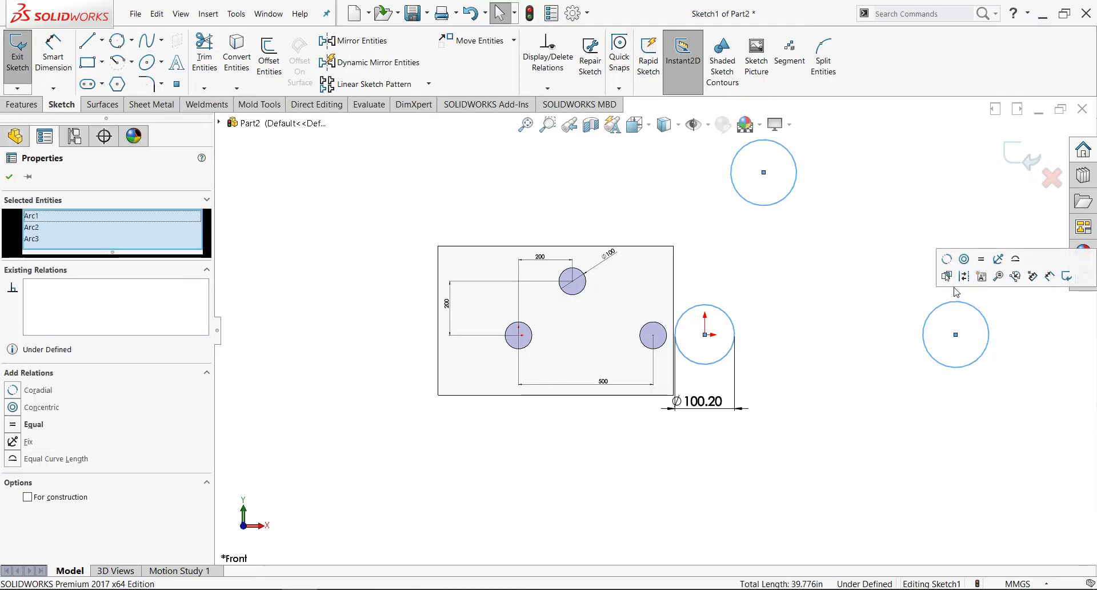
Step: Make the three selected circles equal in diameter
left_click(981, 260)
right_click_drag(853, 454, 854, 436)
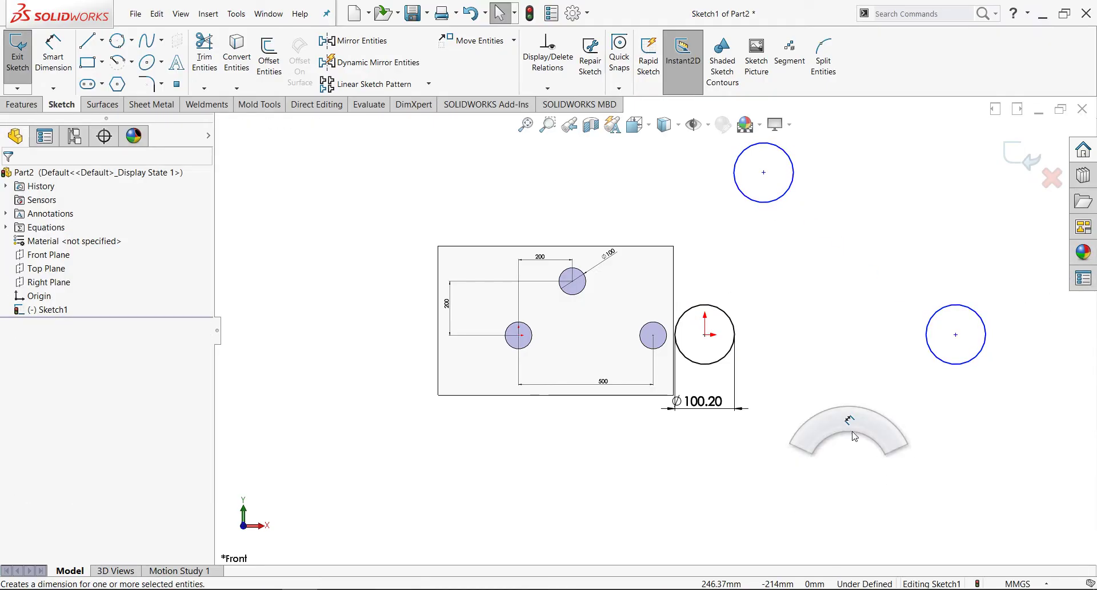
scroll(971, 355, "down", 2)
key("Escape")
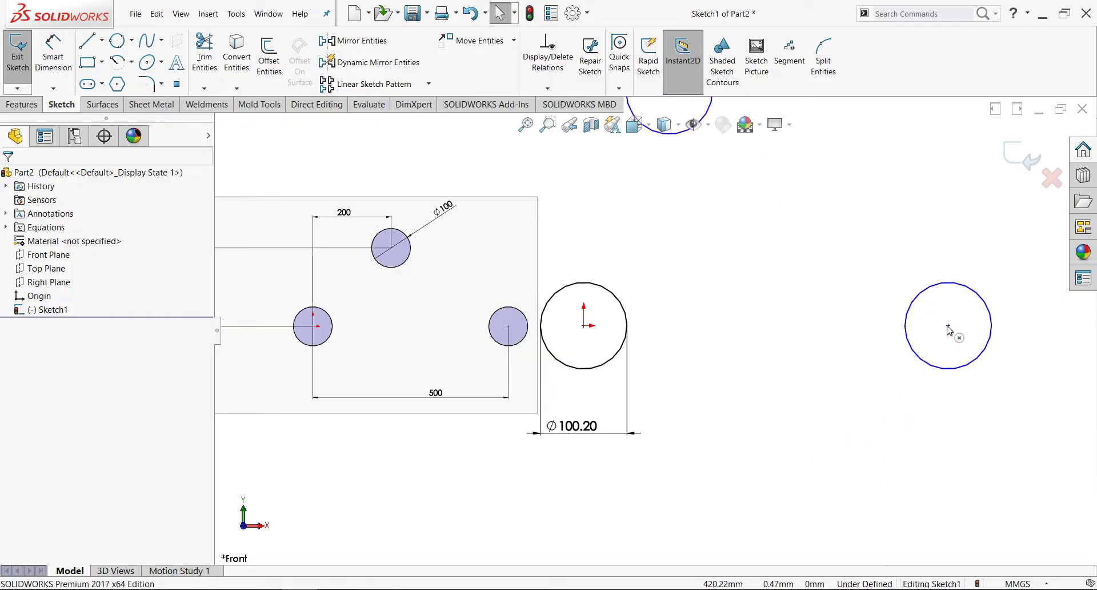
Step: Add a Horizontal relation between the right circle's and origin circle's centre points
left_click(948, 326)
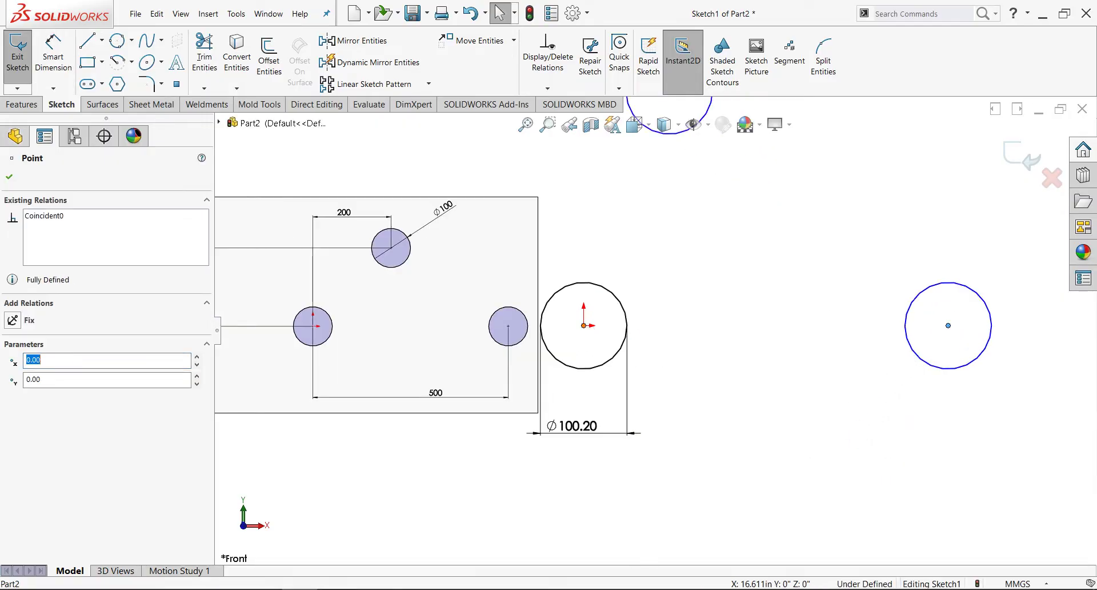
left_click(583, 326, "ctrl")
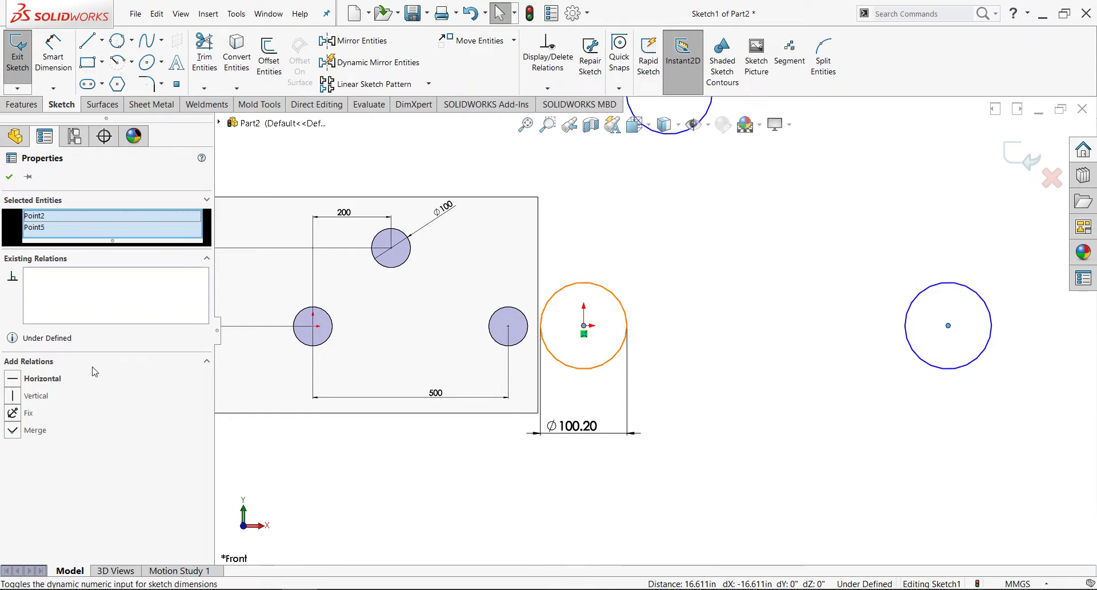
left_click(14, 380)
left_click(679, 458)
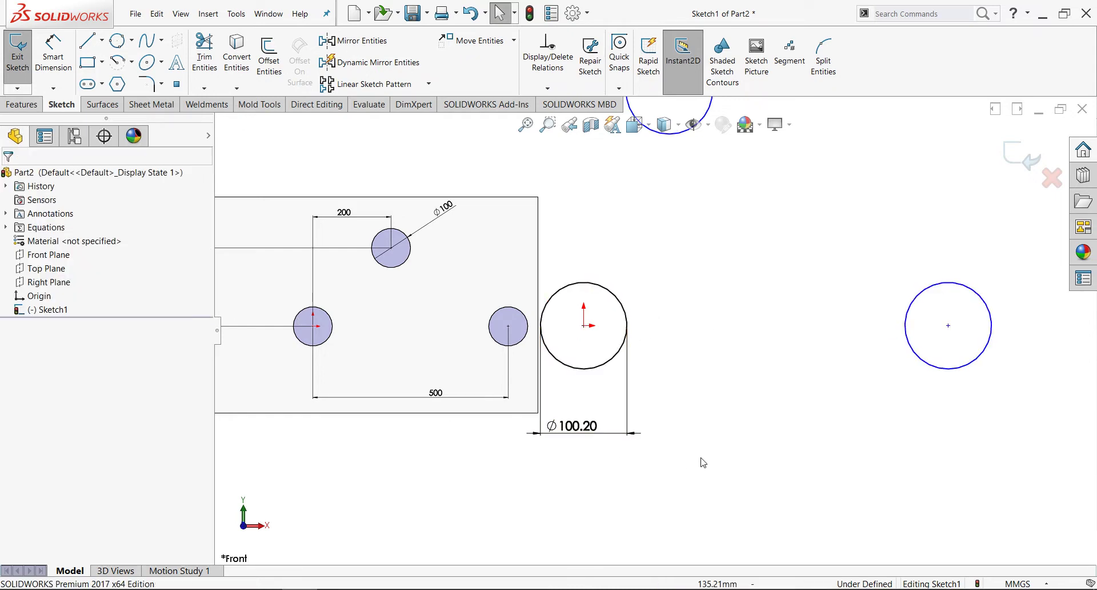
right_click_drag(703, 461, 703, 437)
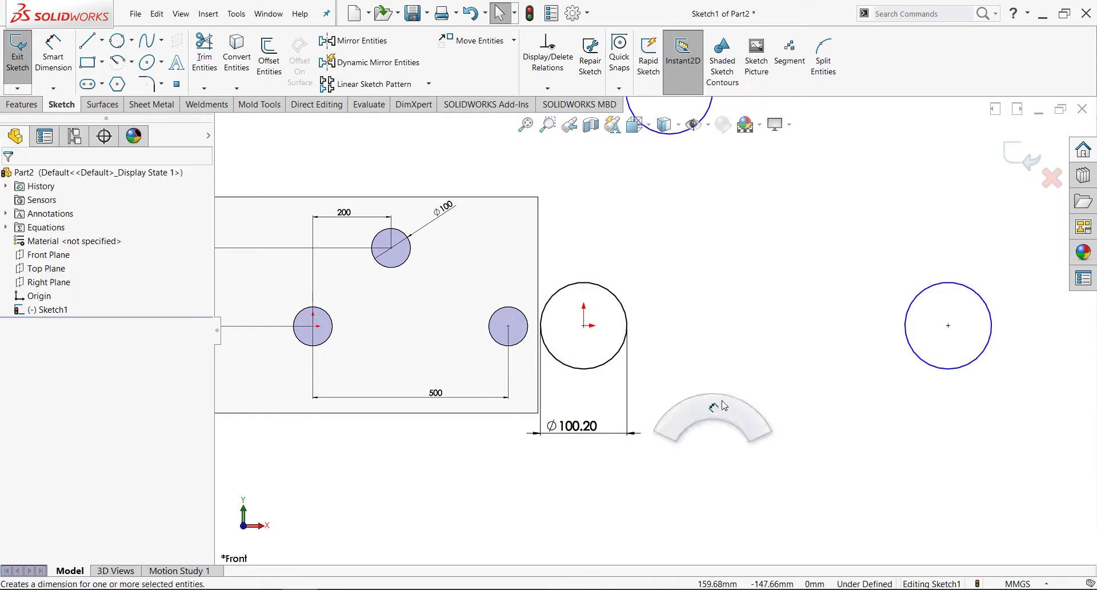
Step: Dimension the right circle's centre 500 from the origin circle's centre
left_click(623, 349)
left_click(912, 365)
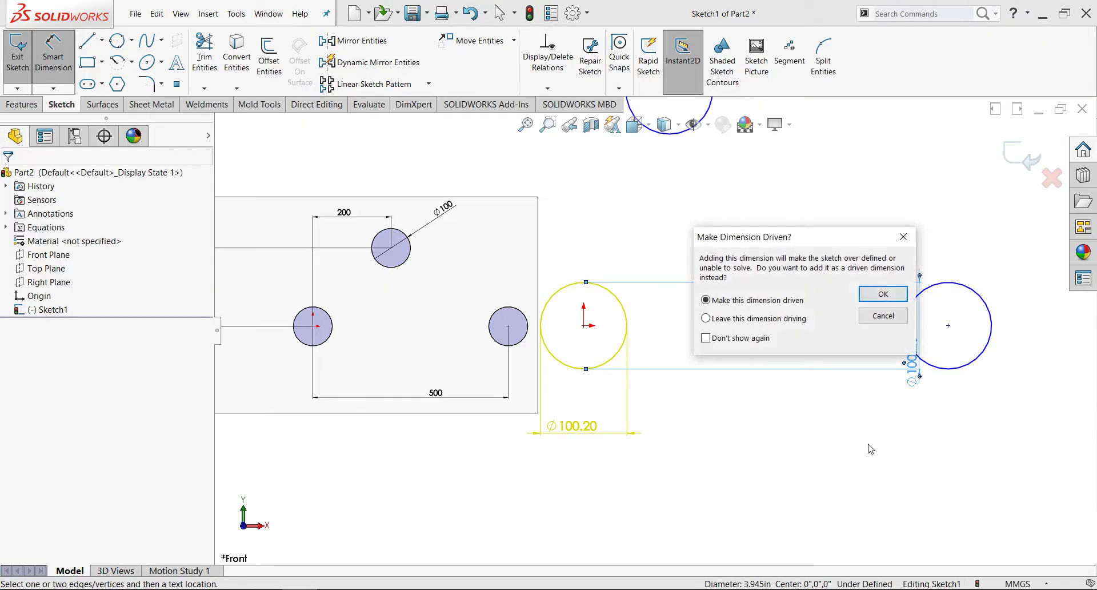
left_click(884, 315)
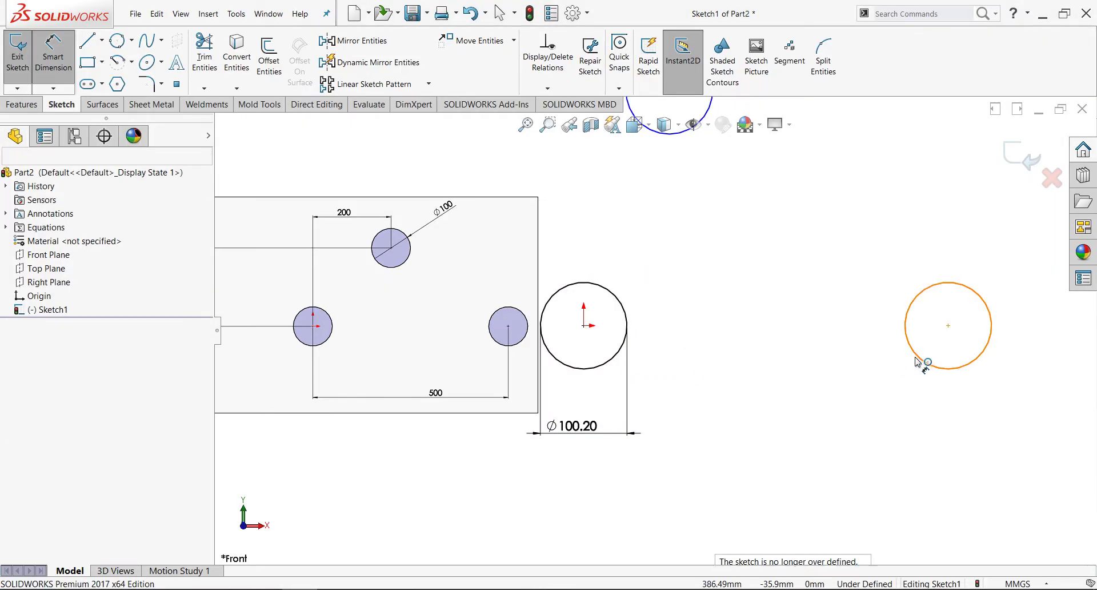
left_click(917, 362)
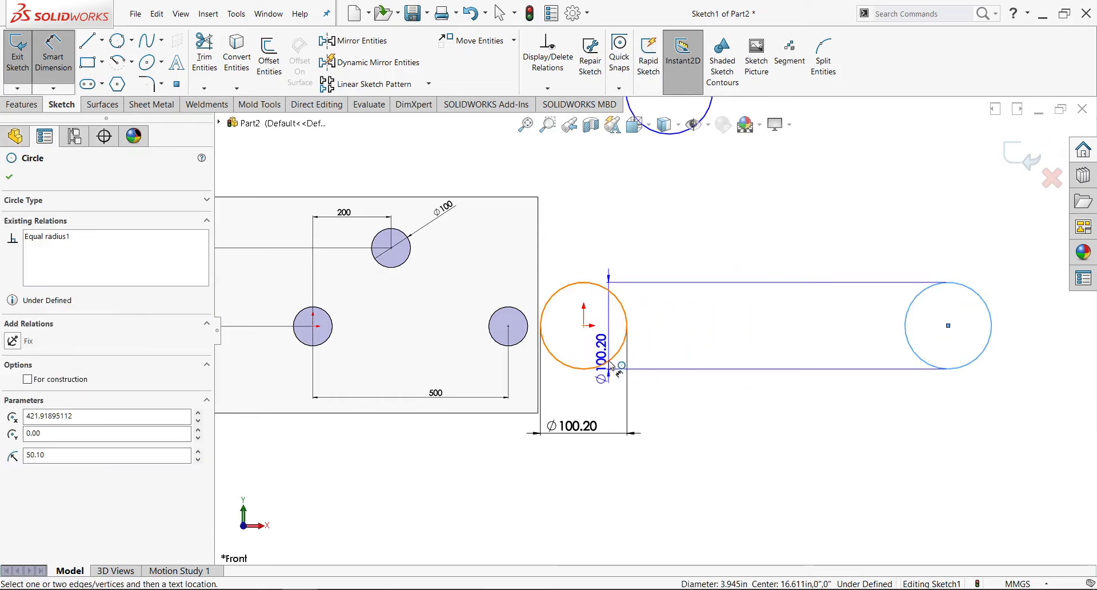
left_click(611, 365)
left_click(766, 459)
type("5")
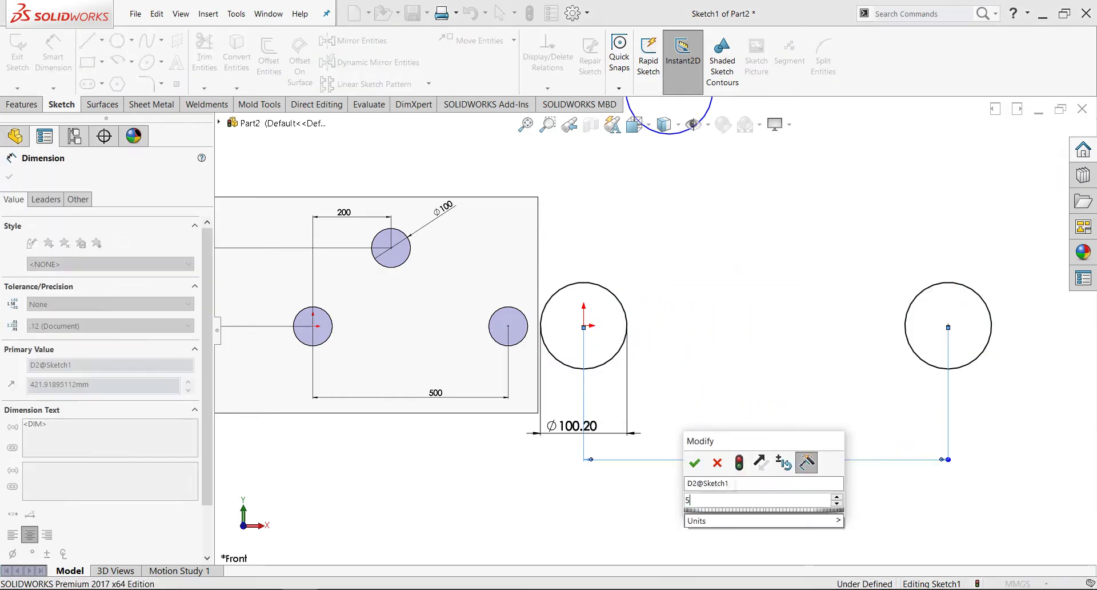
type("00")
key("Return")
scroll(699, 297, "up", 4)
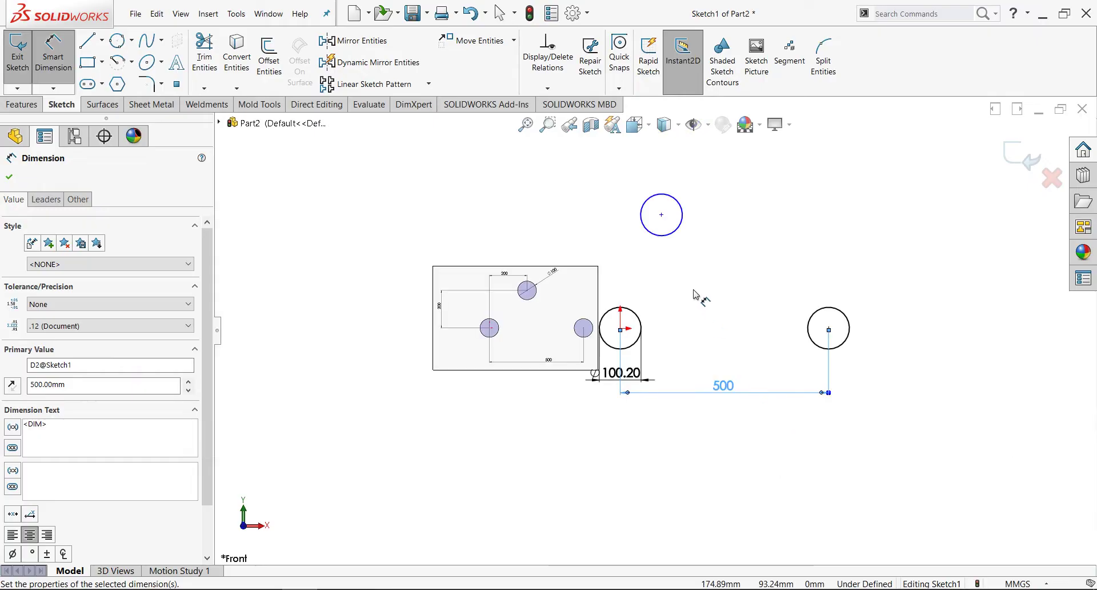
scroll(680, 238, "down", 2)
Step: Dimension the top circle 200 vertically and 200 horizontally from the origin circle
left_click(678, 234)
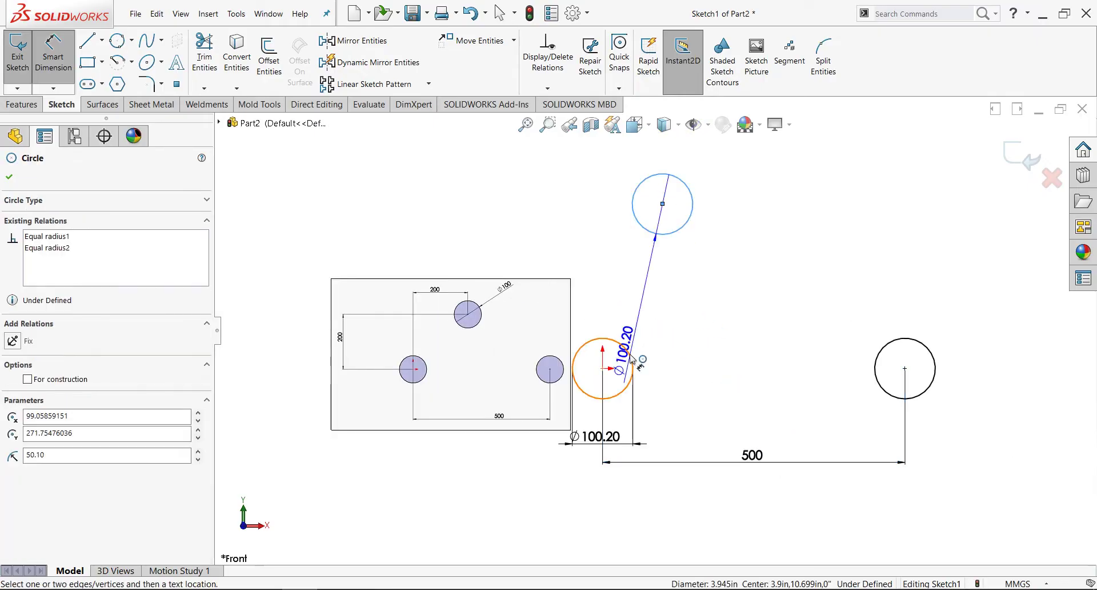
left_click(628, 357)
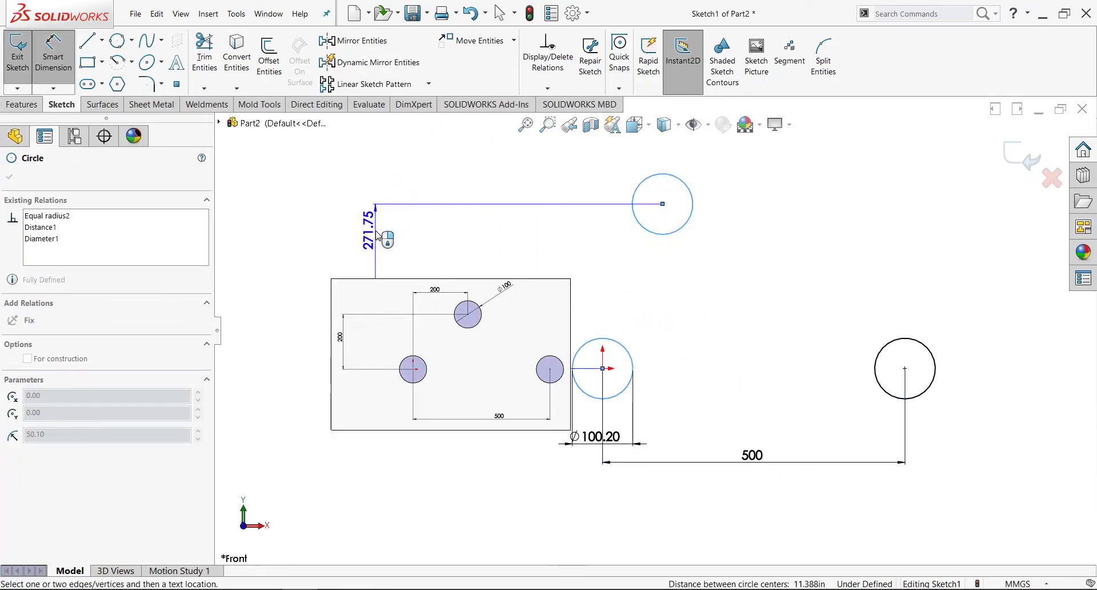
left_click(376, 235)
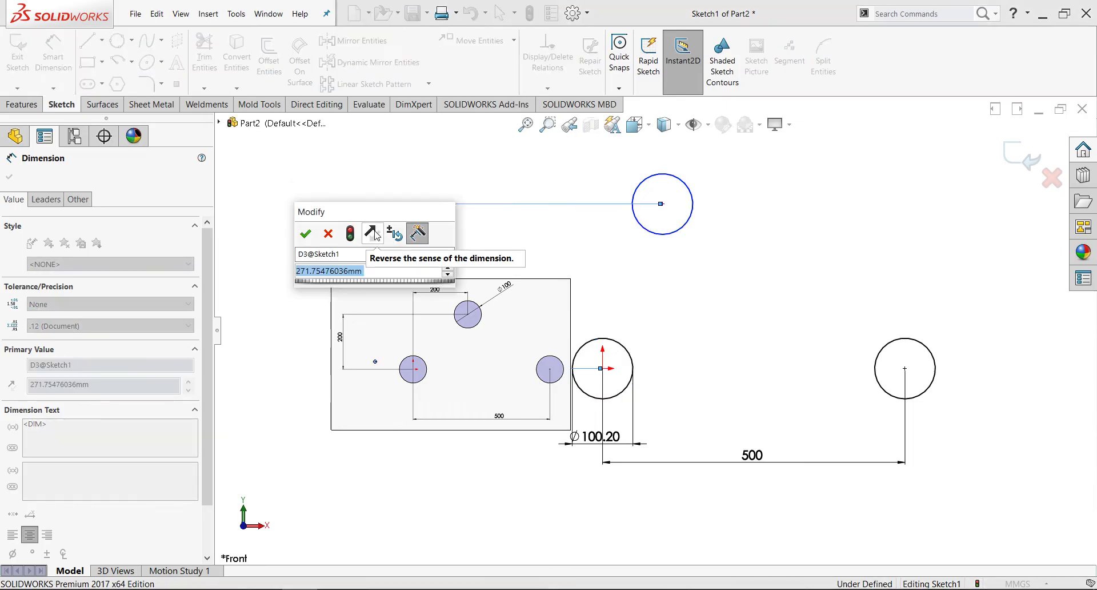
key("Escape")
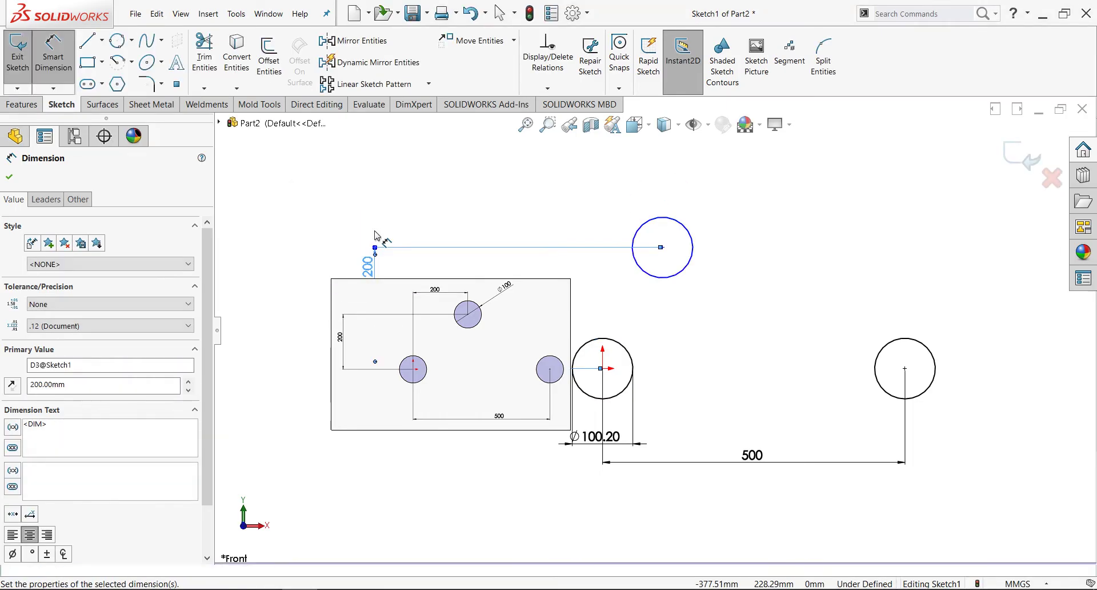
key("Escape")
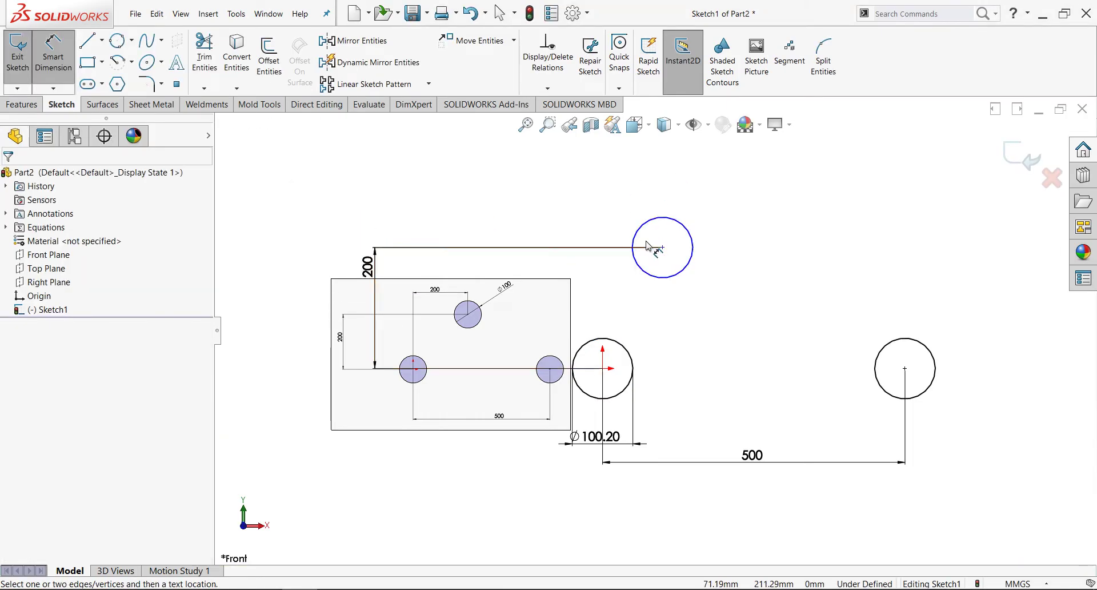
left_click(613, 343)
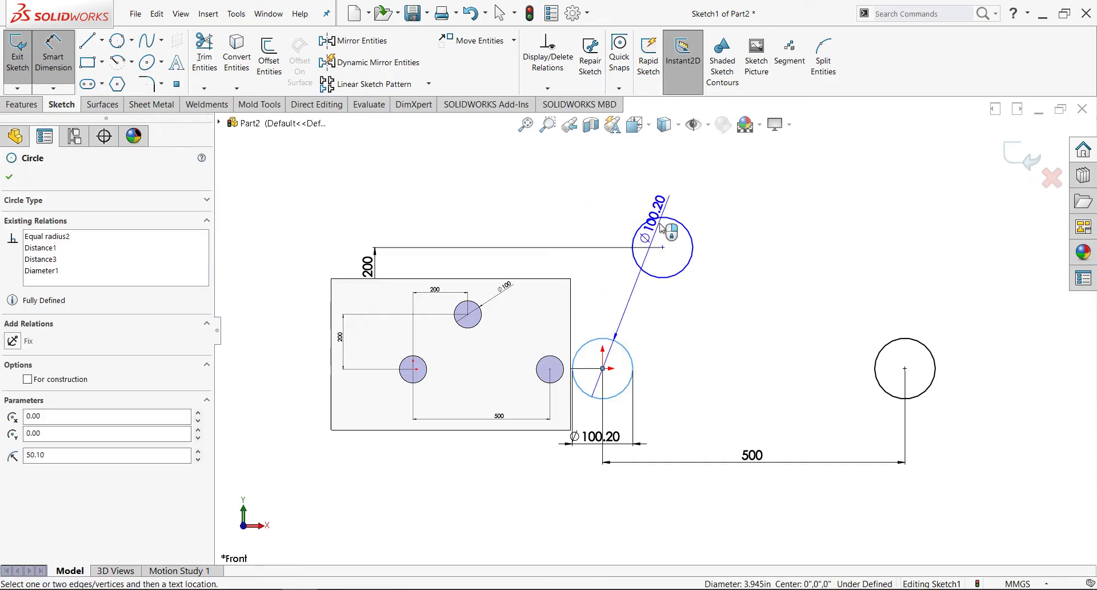
left_click(640, 226)
left_click(631, 194)
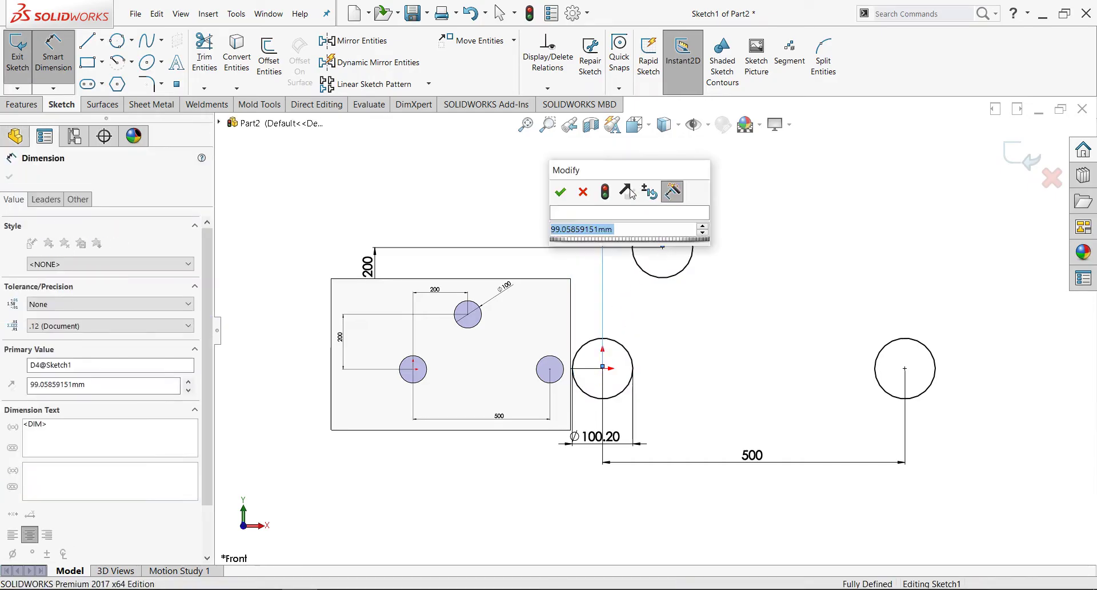
type("200")
key("Return")
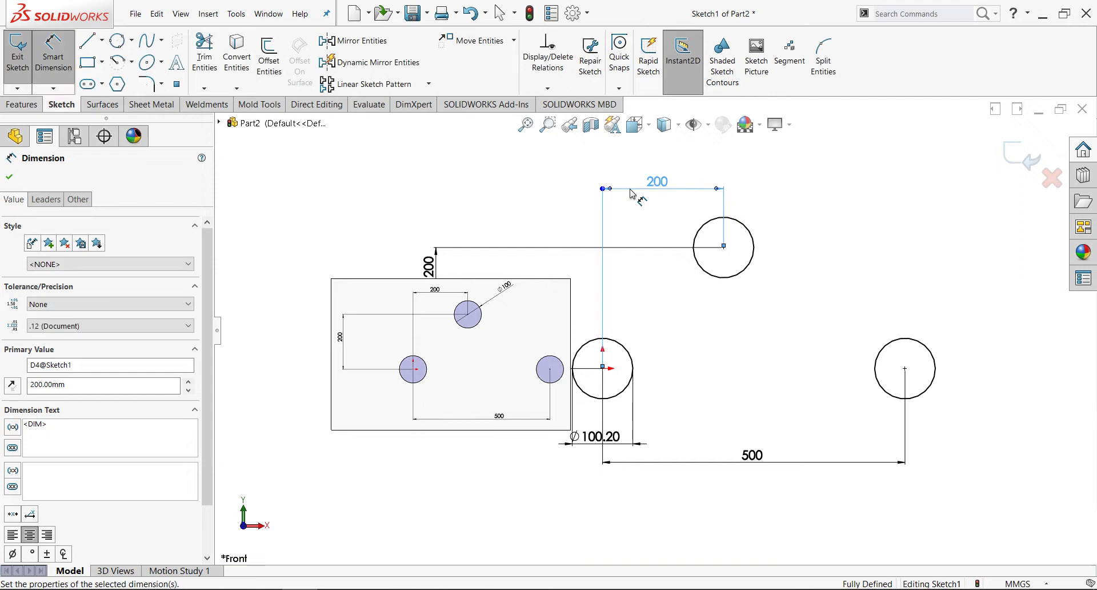
left_click(743, 483)
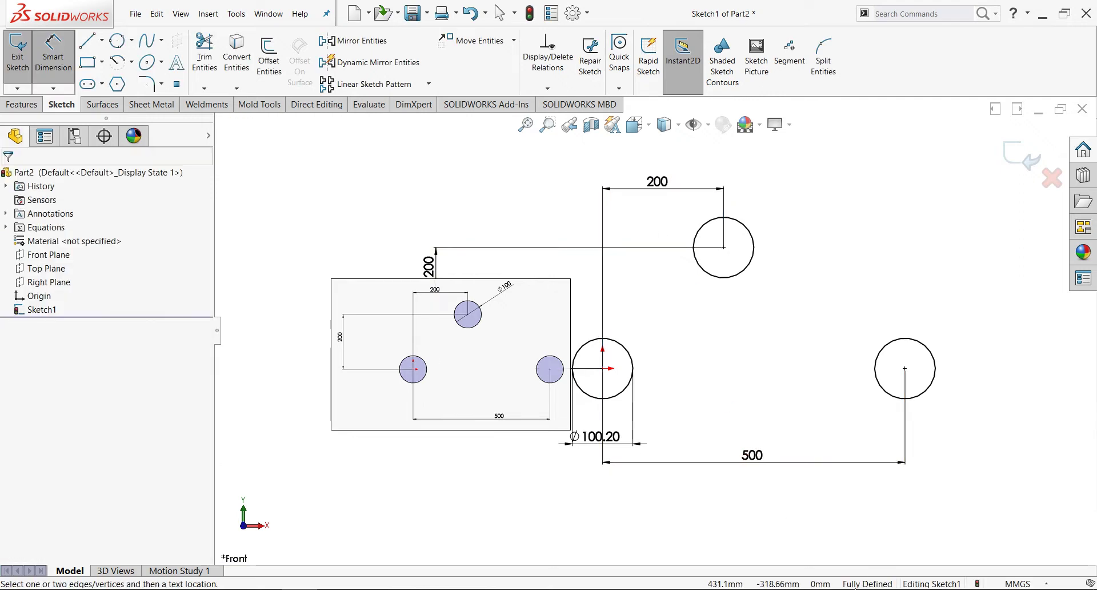
Step: Delete the overlaid reference sketch picture and confirm the deletion
scroll(490, 421, "up", 2)
key("Escape")
scroll(492, 384, "down", 3)
scroll(544, 347, "up", 3)
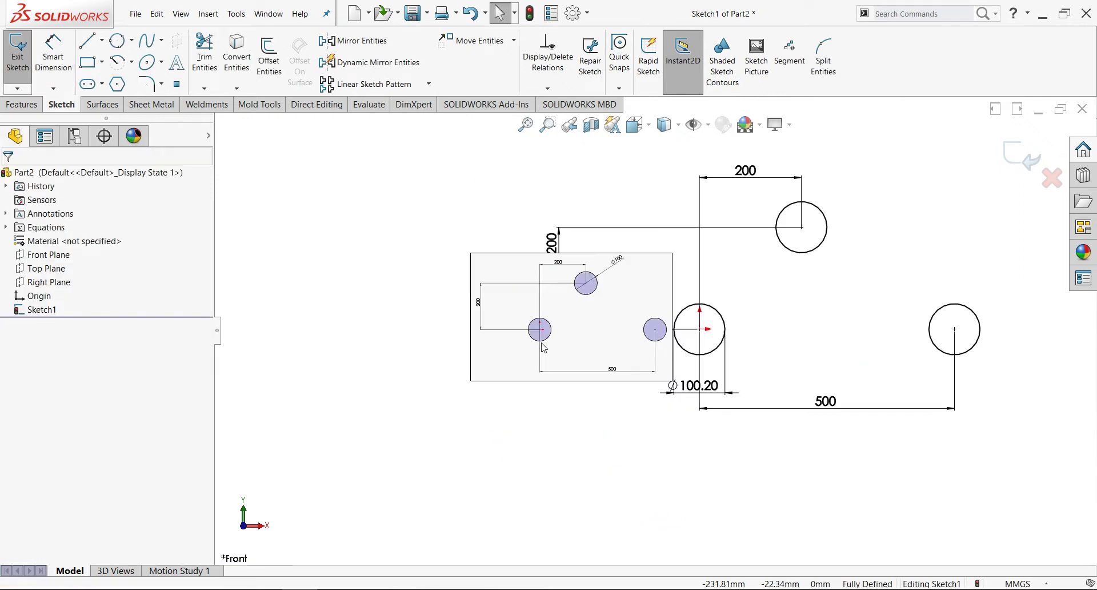
left_click_drag(543, 347, 365, 430)
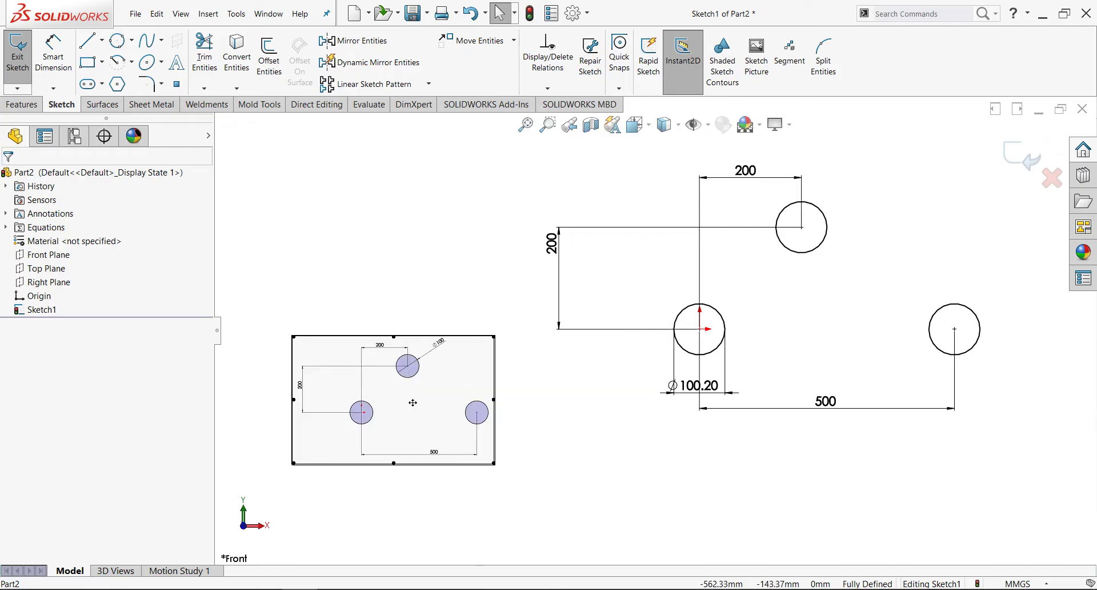
key("Delete")
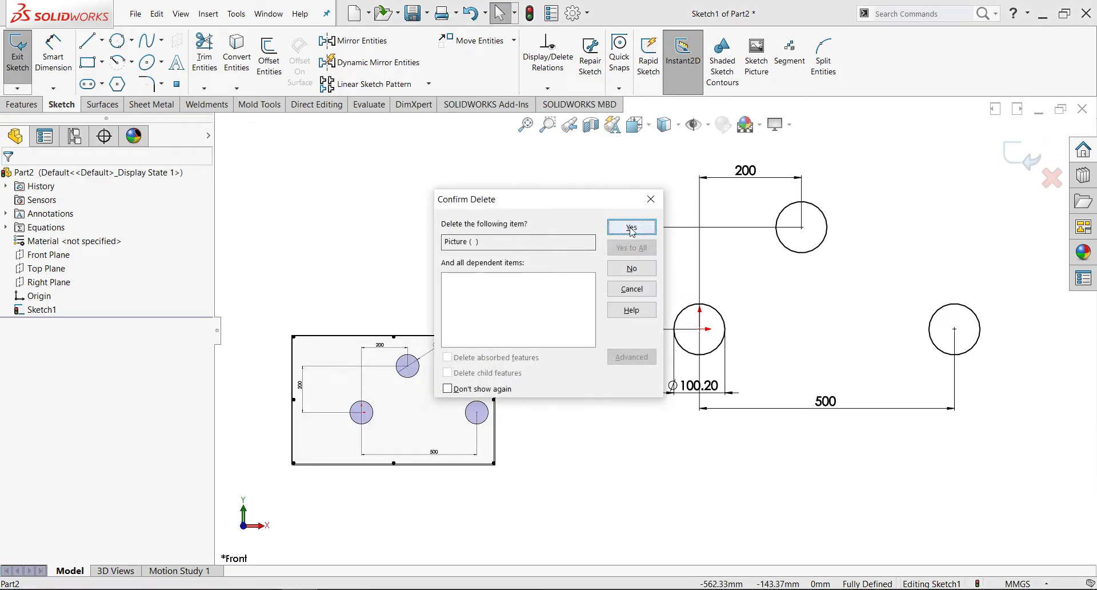
left_click(632, 231)
Step: Zoom to the three Ø 100.20 circles and check the top circle's properties
scroll(880, 350, "down", 3)
scroll(820, 309, "up", 1)
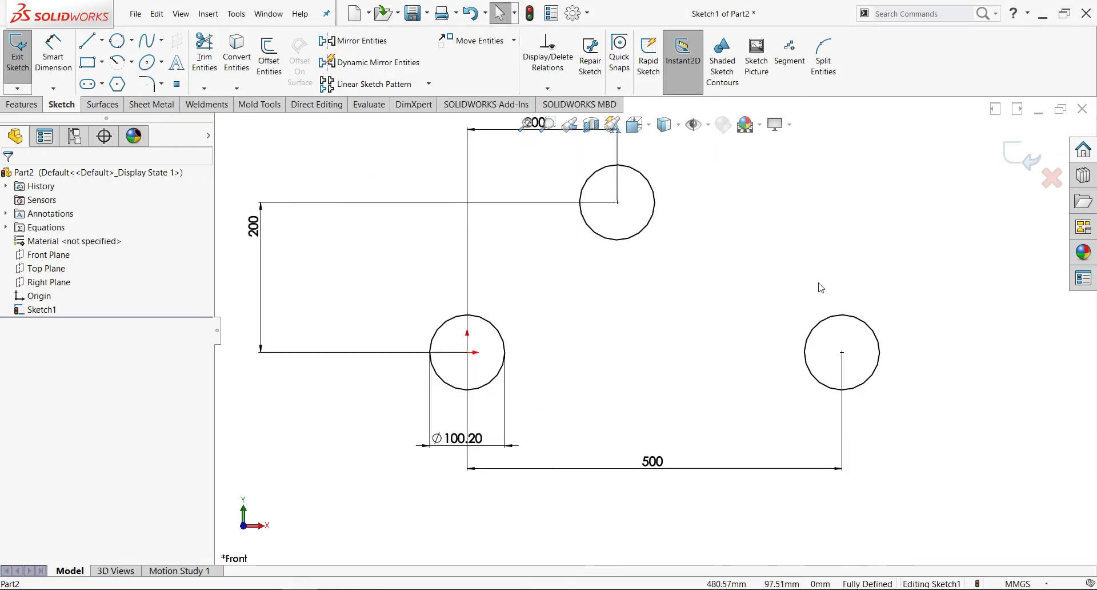
scroll(817, 371, "down", 1)
scroll(816, 418, "up", 3)
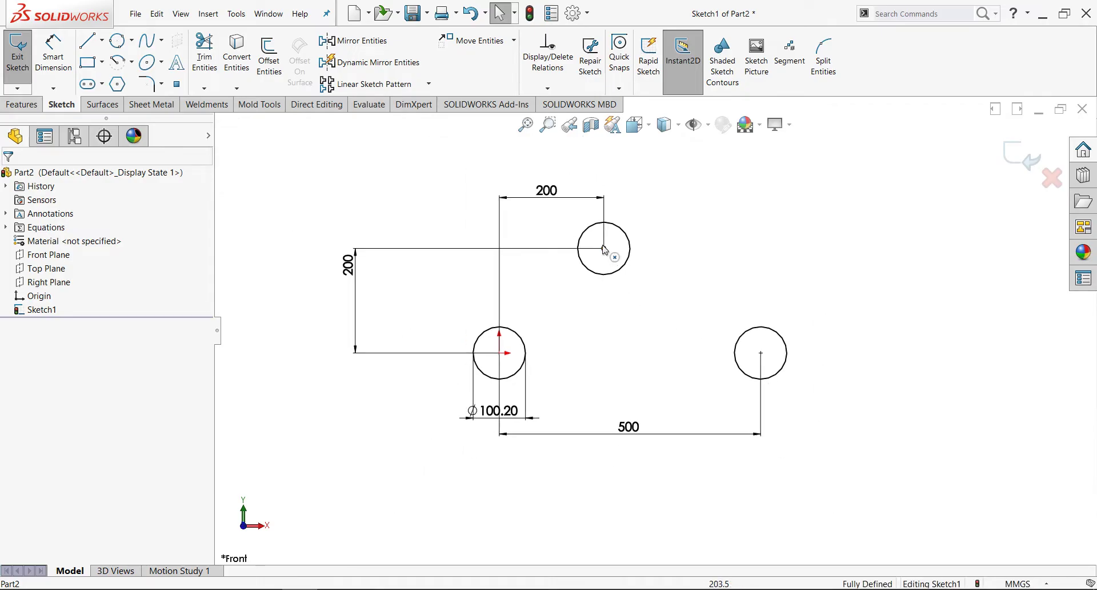
scroll(712, 350, "down", 1)
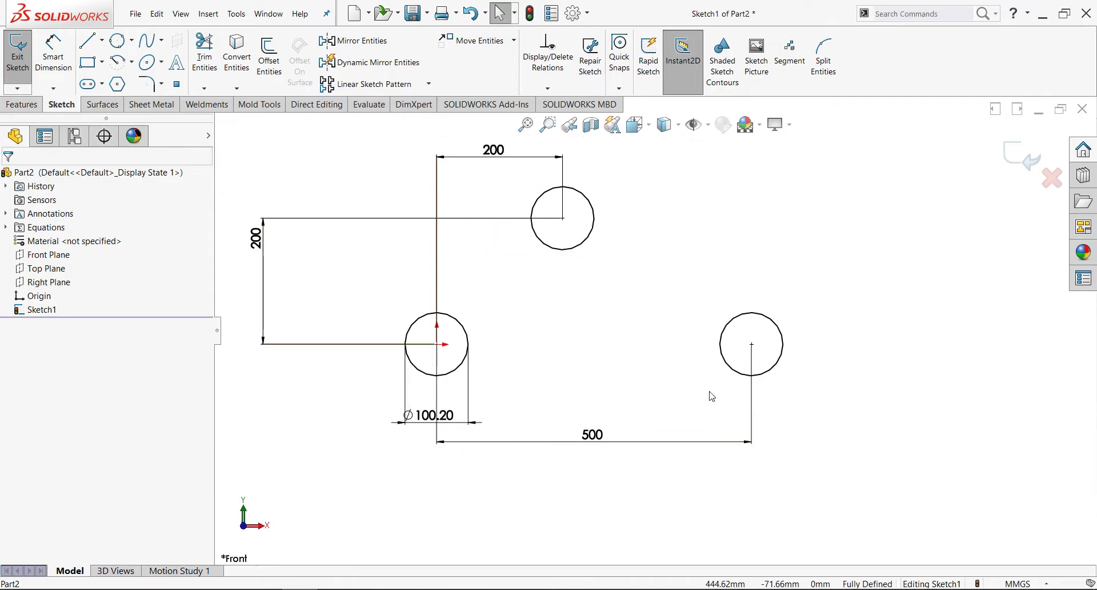
scroll(561, 266, "down", 2)
scroll(562, 273, "up", 2)
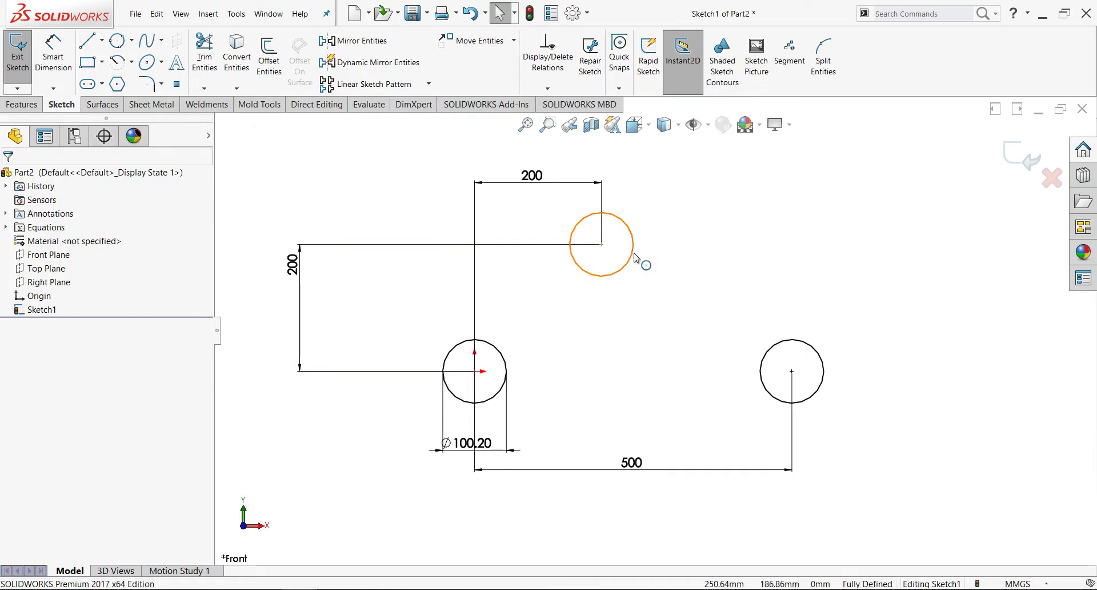
left_click(634, 257)
left_click(654, 306)
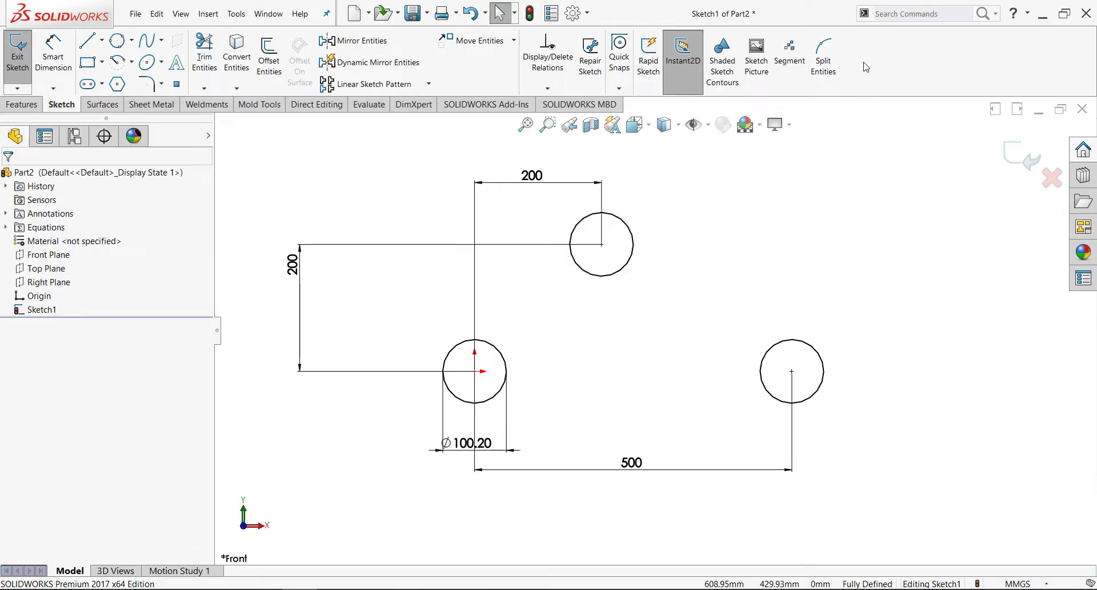
Step: Show the Blocks toolbar and make the top circle into Block1-1
right_click(909, 62)
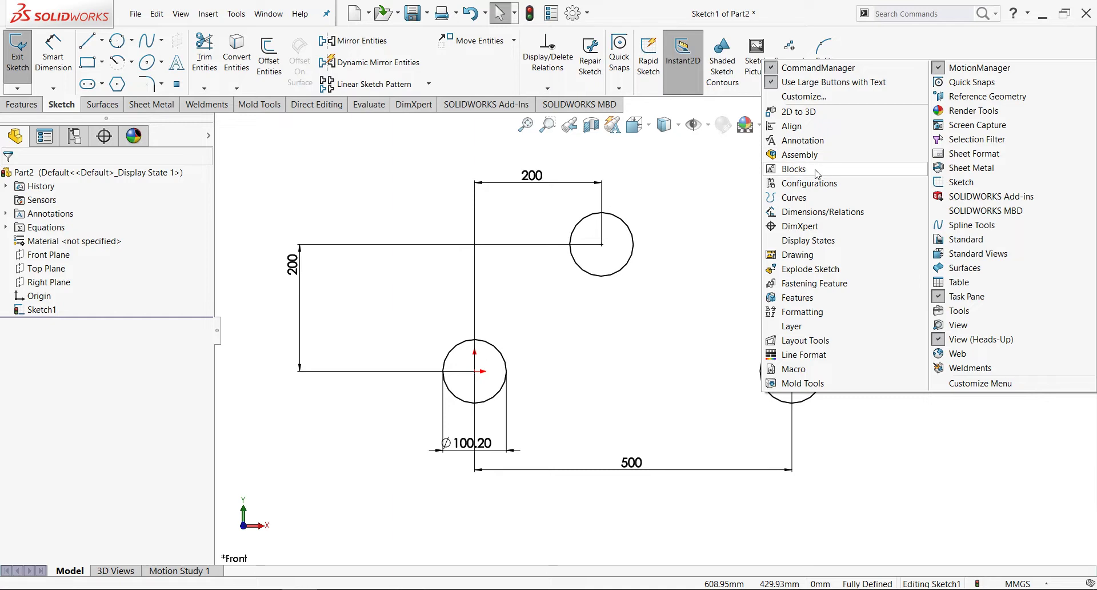
left_click(794, 169)
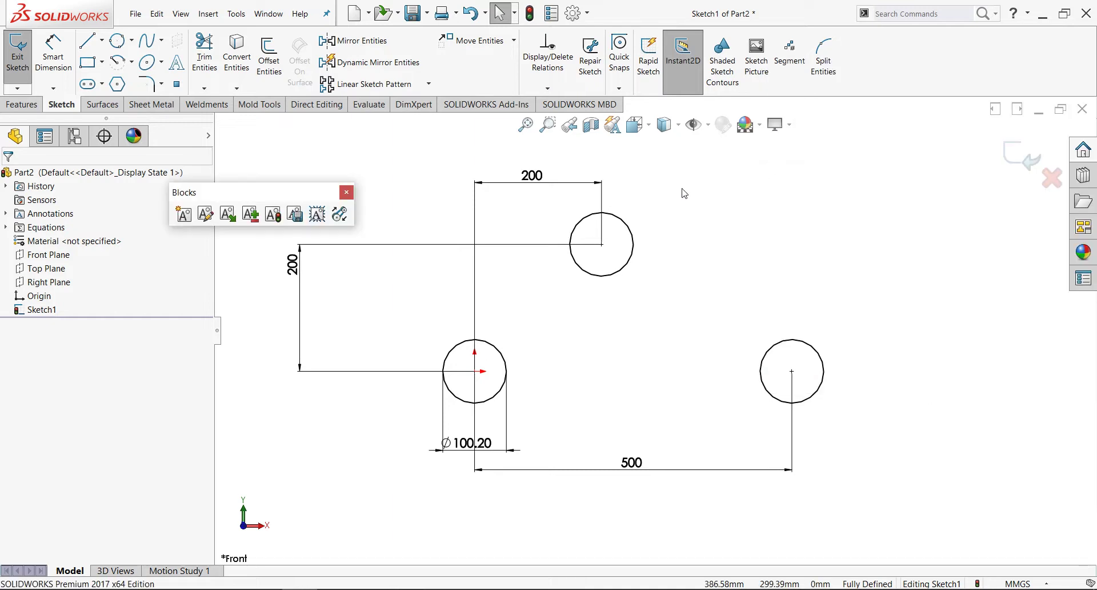
left_click(600, 278)
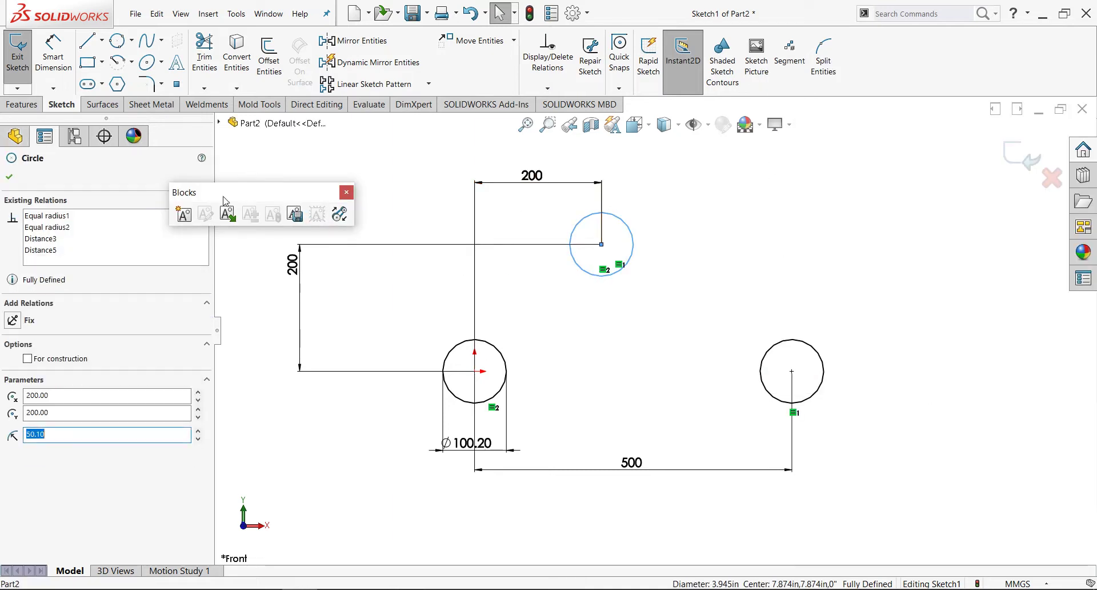
left_click(184, 214)
left_click(10, 177)
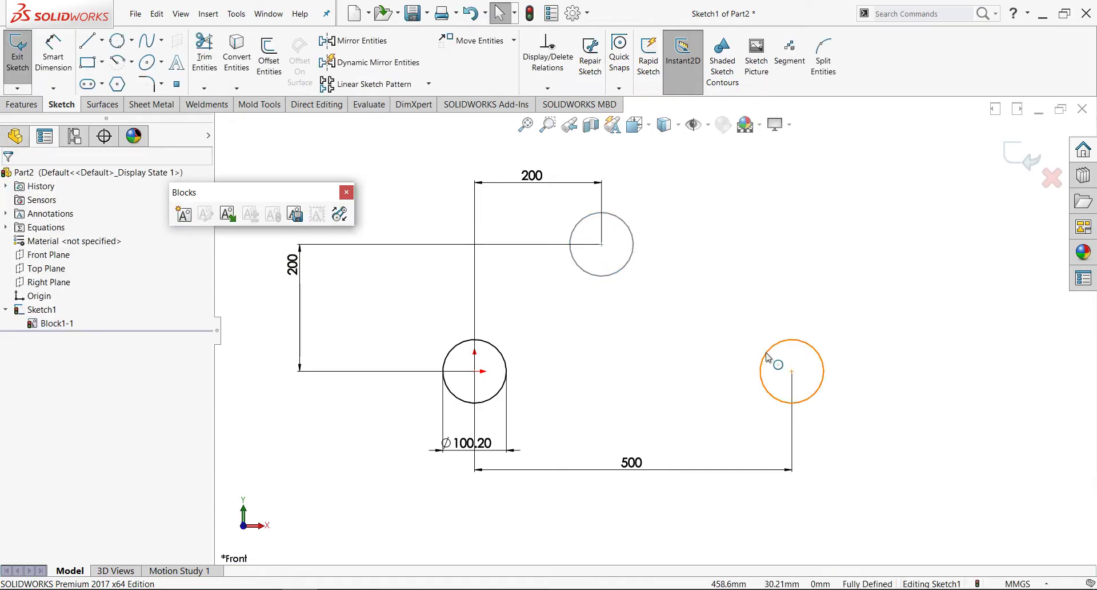
Step: Make the right and left circles into blocks Block2-1 and Block3-1
left_click(768, 394)
left_click(184, 215)
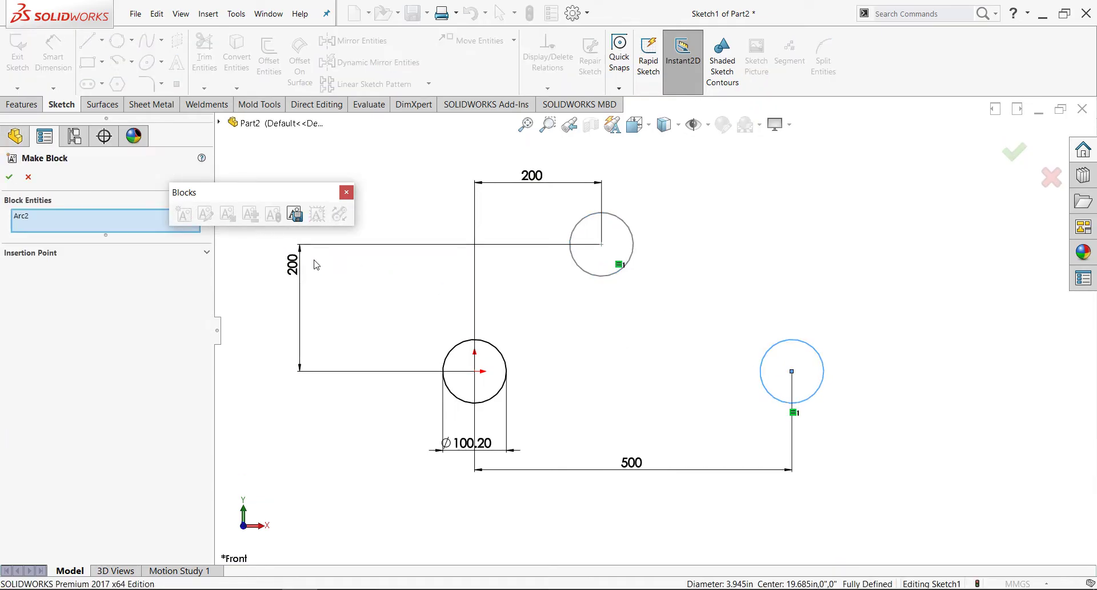
left_click(10, 176)
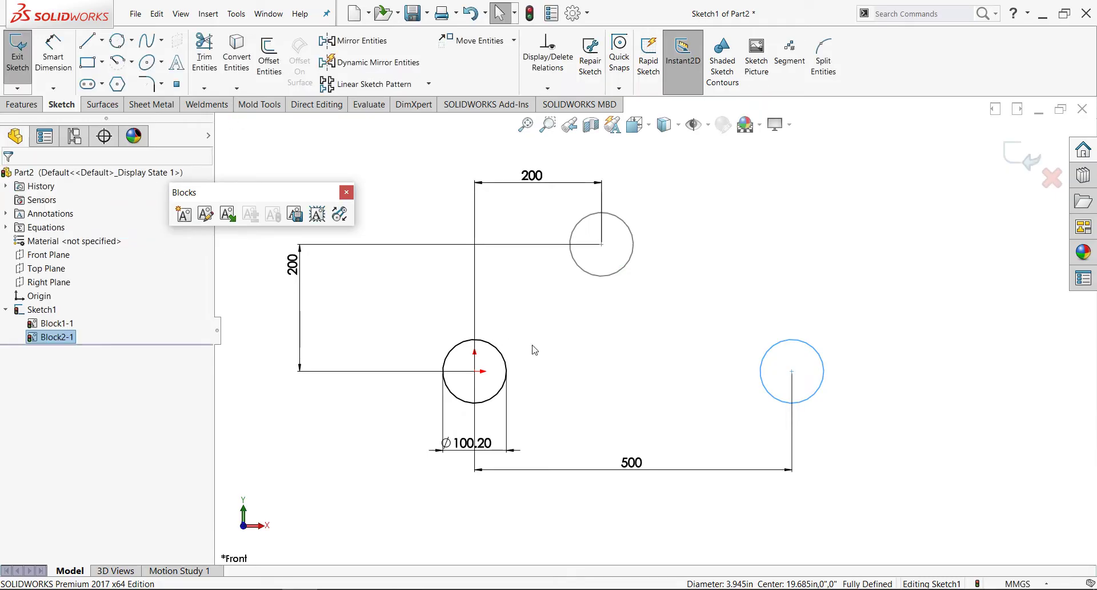
left_click(506, 368)
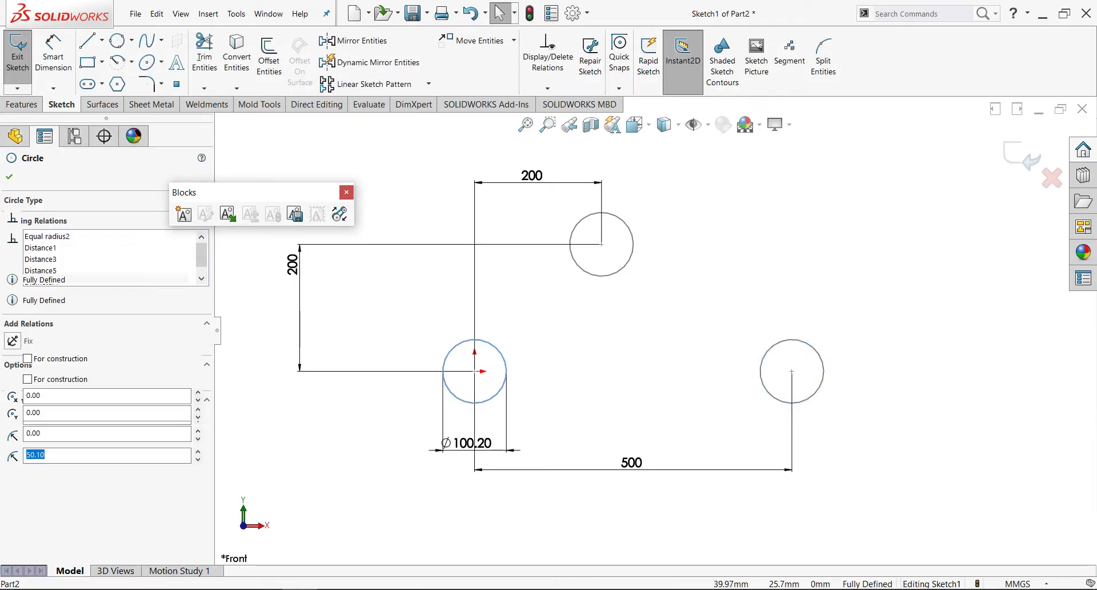
left_click(184, 215)
left_click(9, 177)
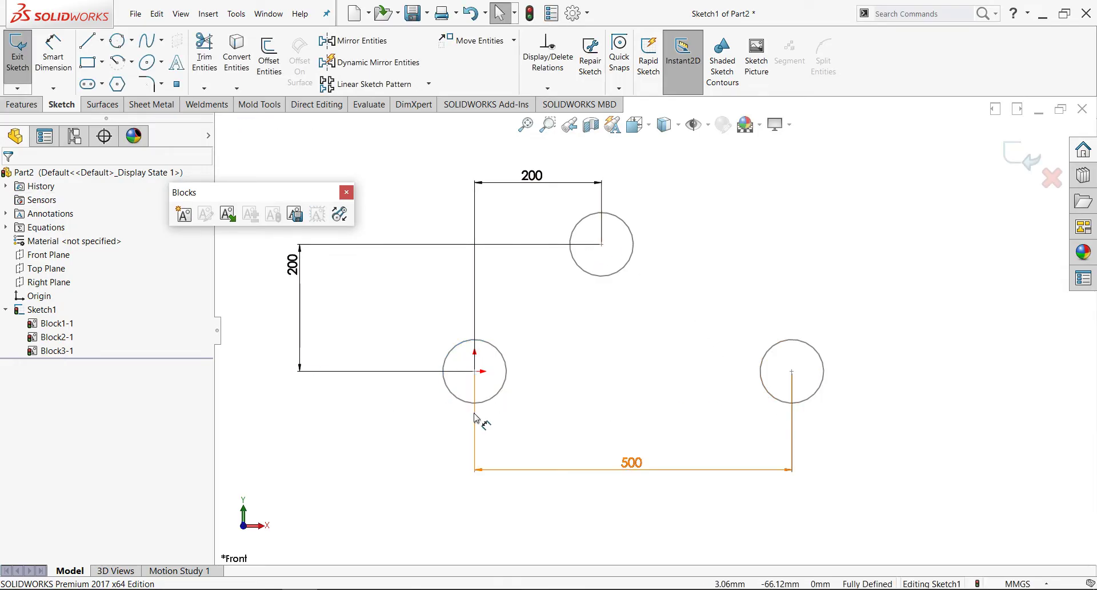
Step: Wrap a 1458.19 mm belt around the top, right and left circle blocks
left_click(342, 217)
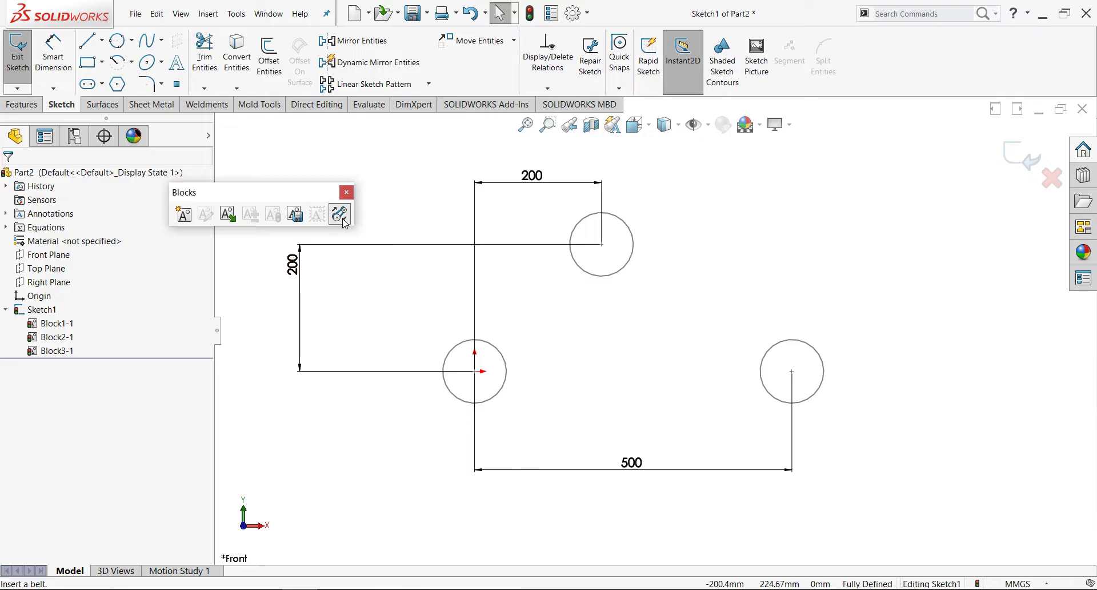
left_click(635, 252)
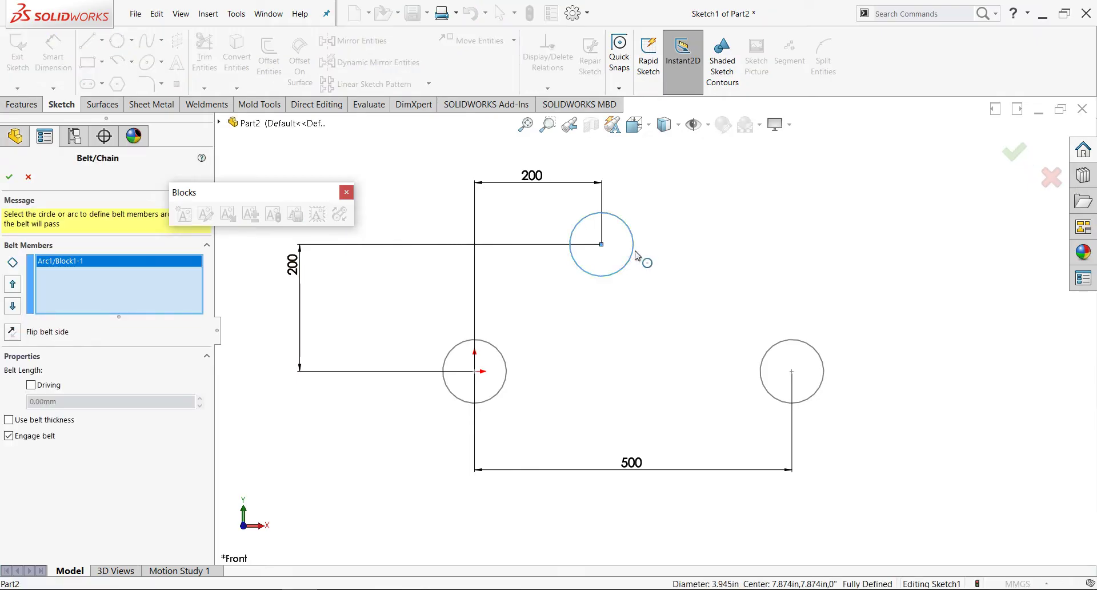
left_click(774, 344)
left_click(503, 386)
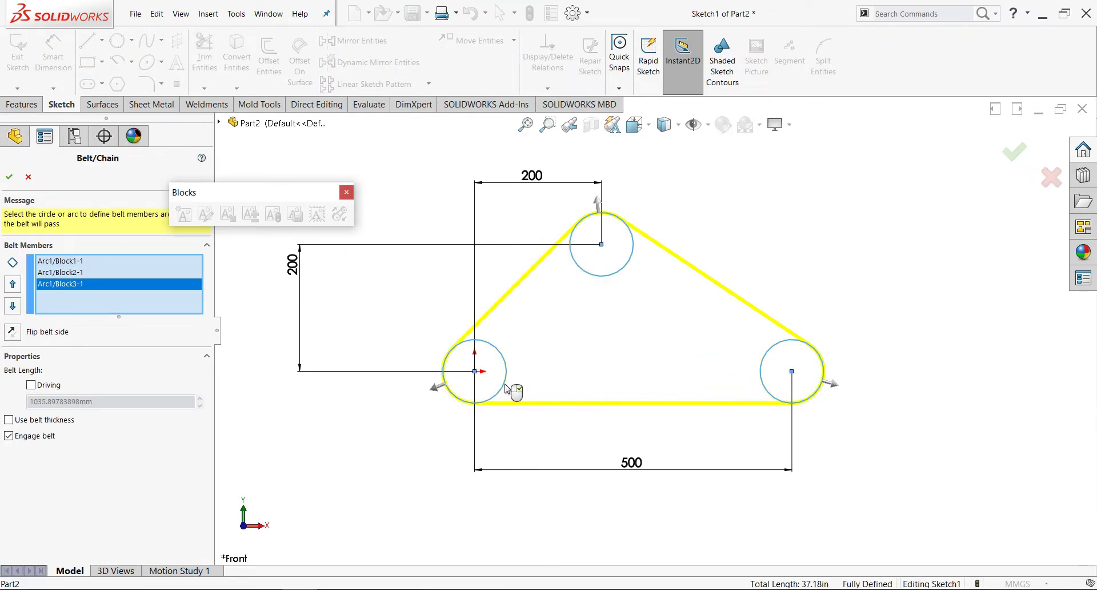
left_click(9, 177)
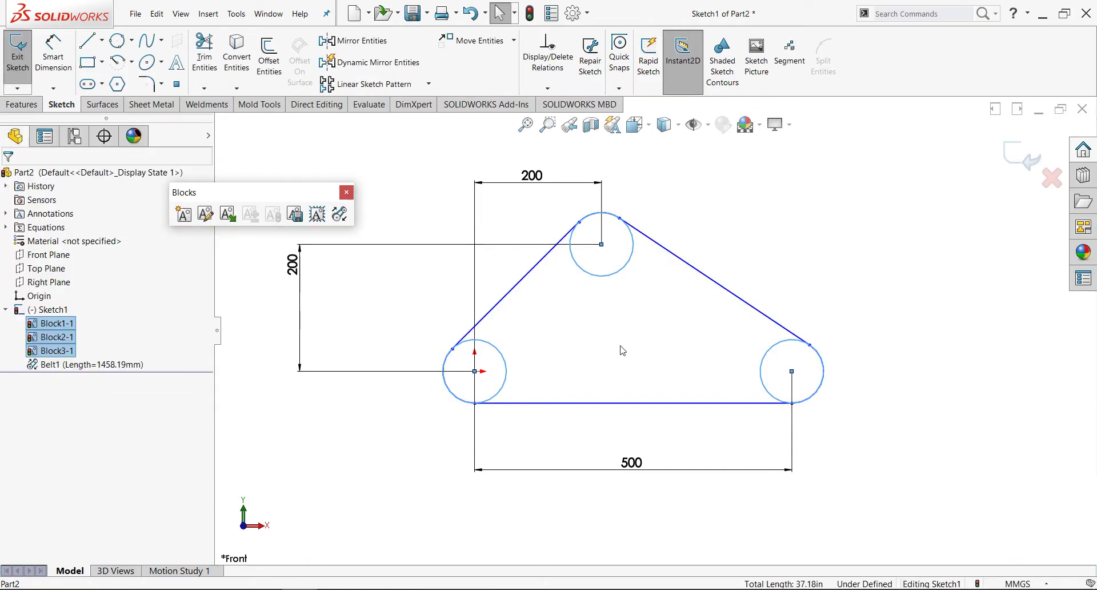
scroll(628, 347, "down", 3)
scroll(632, 340, "up", 3)
scroll(625, 224, "down", 3)
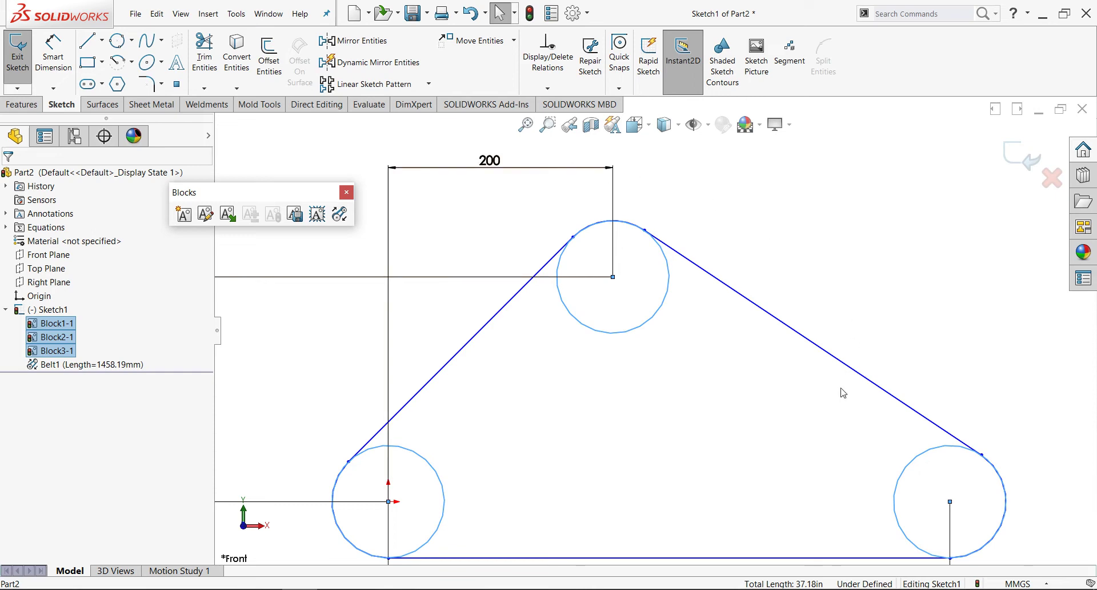
scroll(614, 398, "up", 4)
left_click(637, 392)
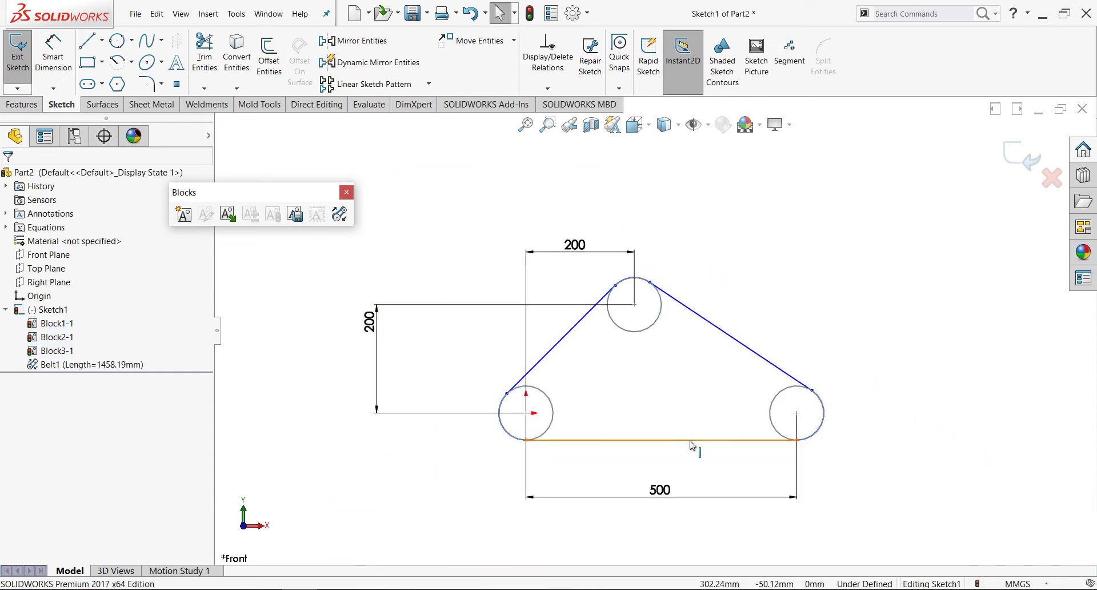
scroll(693, 448, "down", 2)
scroll(650, 329, "up", 1)
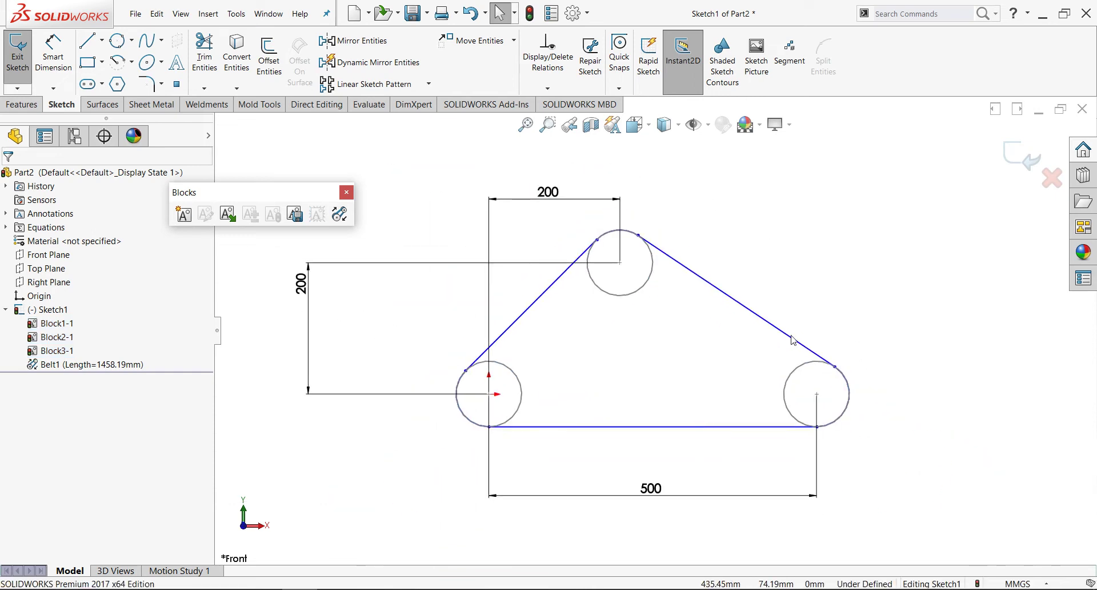
Step: Close the Blocks toolbar, exit the belt path sketch and bring up Save As
left_click(346, 192)
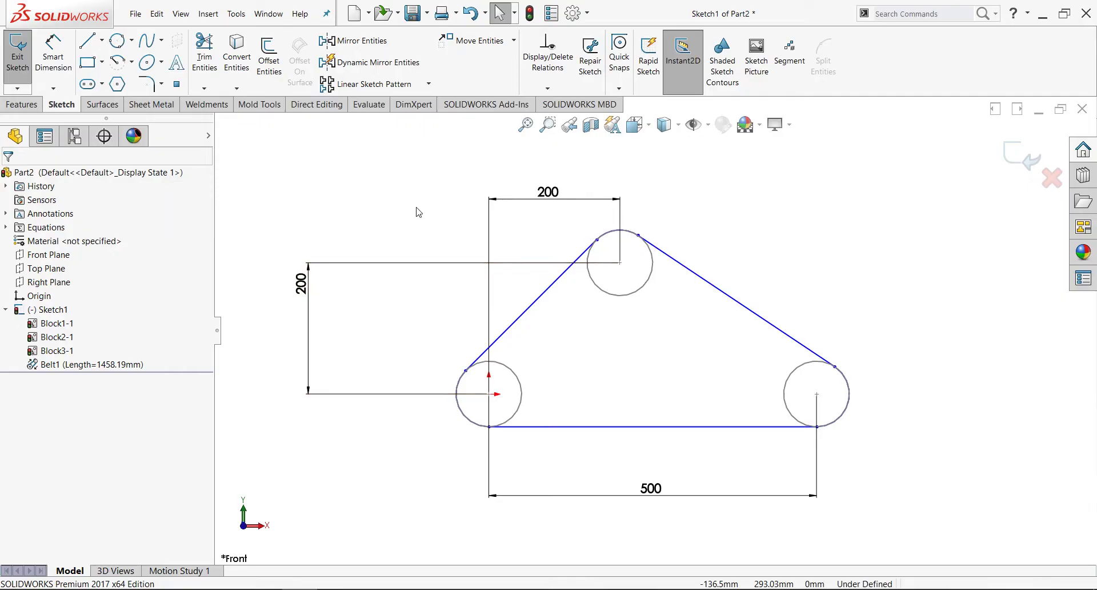
left_click(1013, 153)
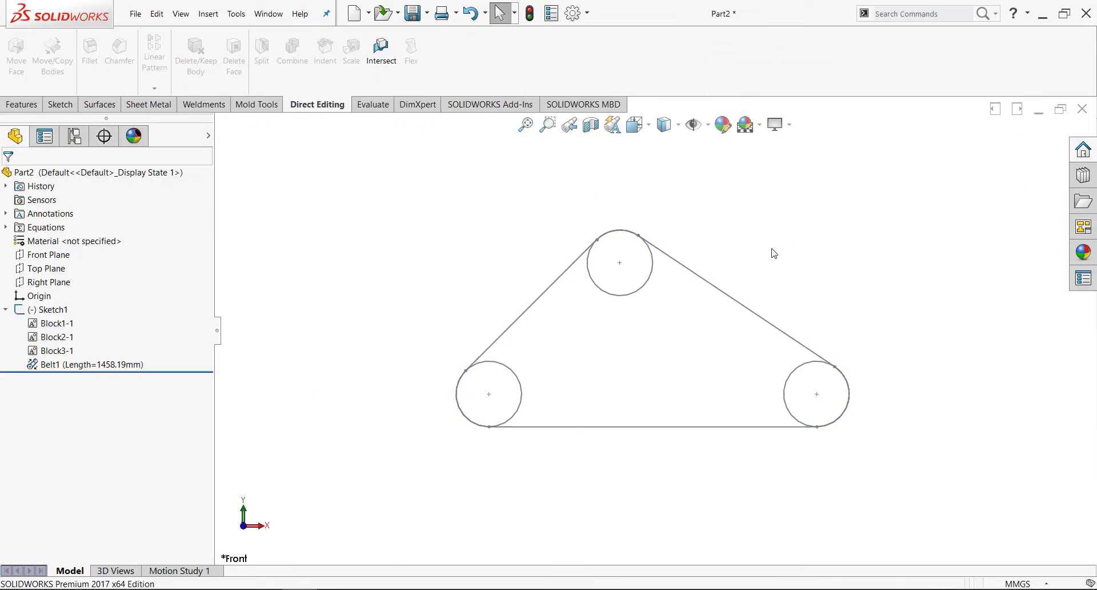
left_click(136, 14)
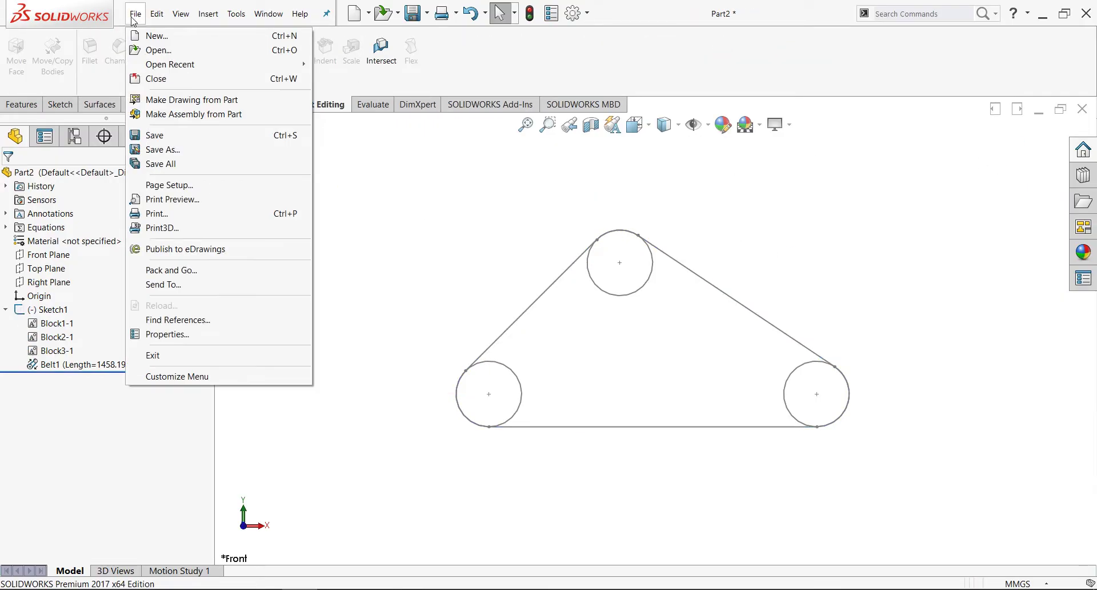
left_click(165, 153)
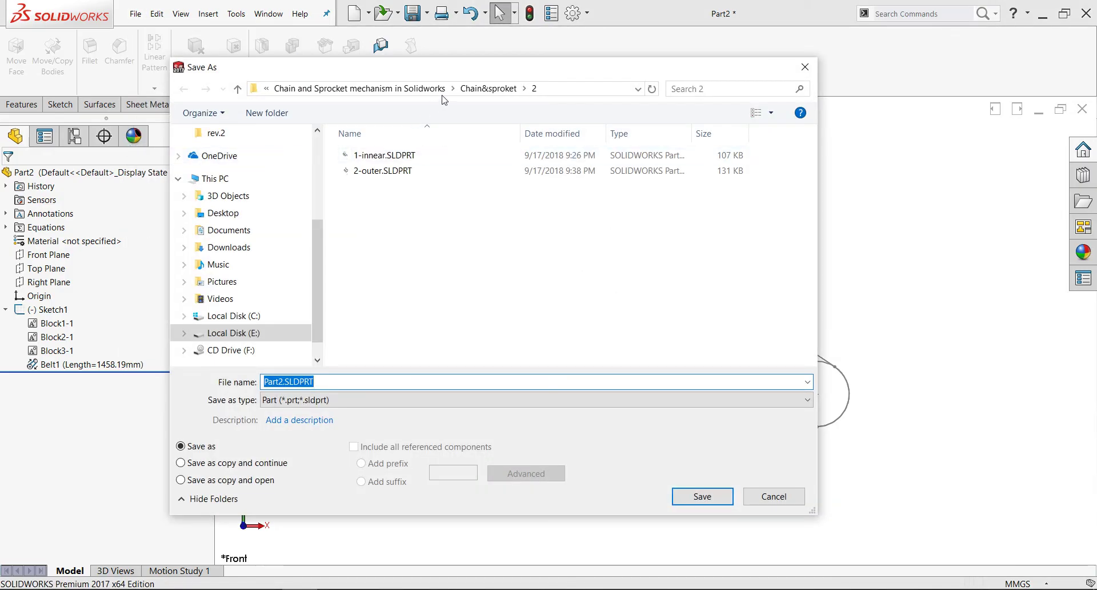
Step: Save the part as 1-Path in a new New-Assembly folder under Chain&sproket, then close it
left_click(473, 92)
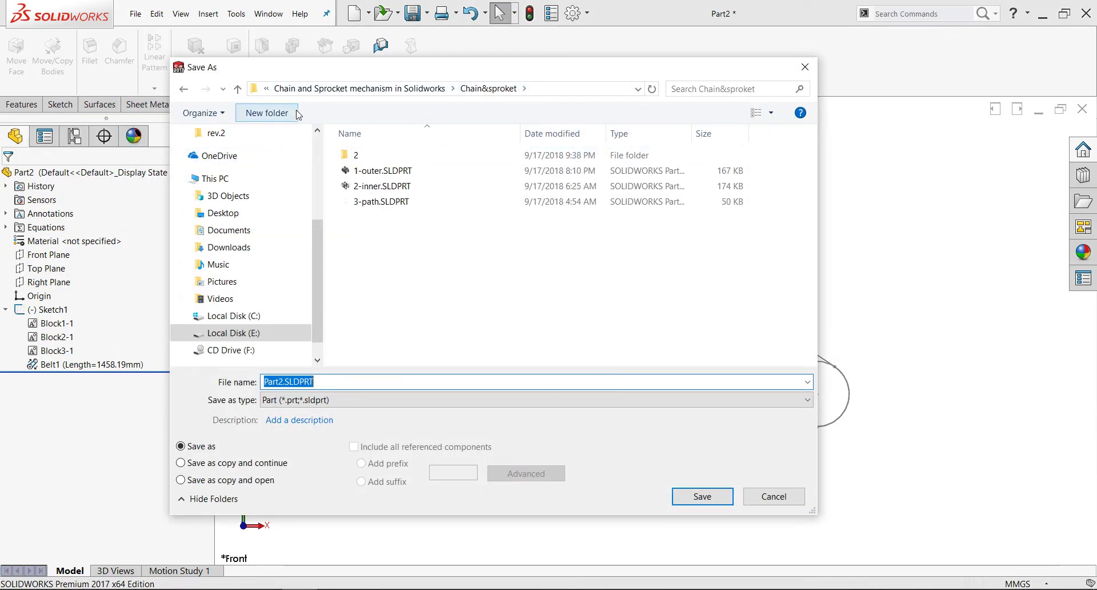
left_click(276, 114)
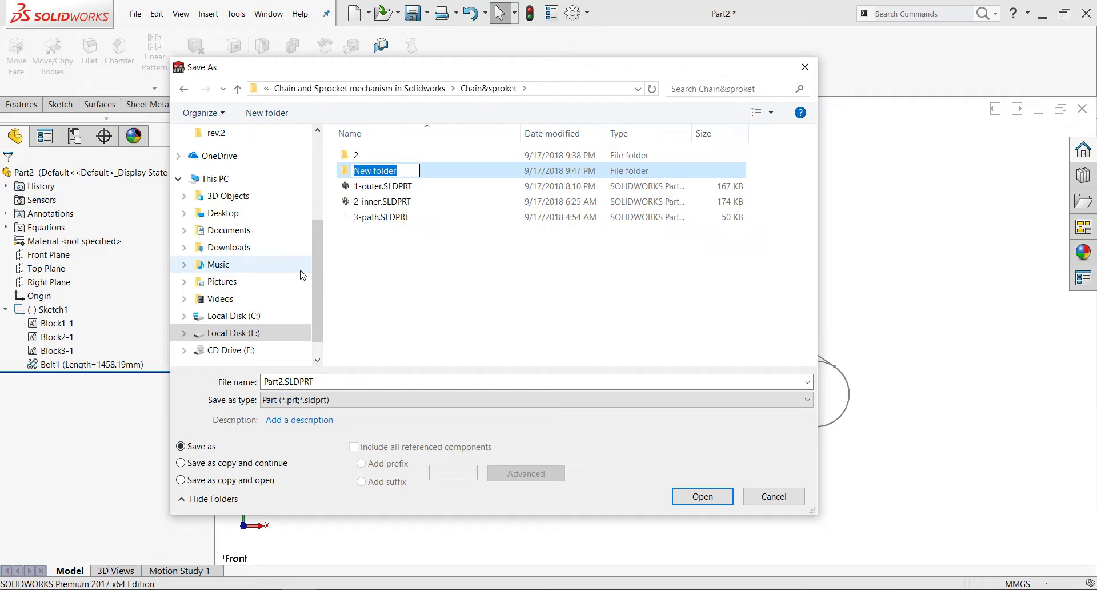
type("N")
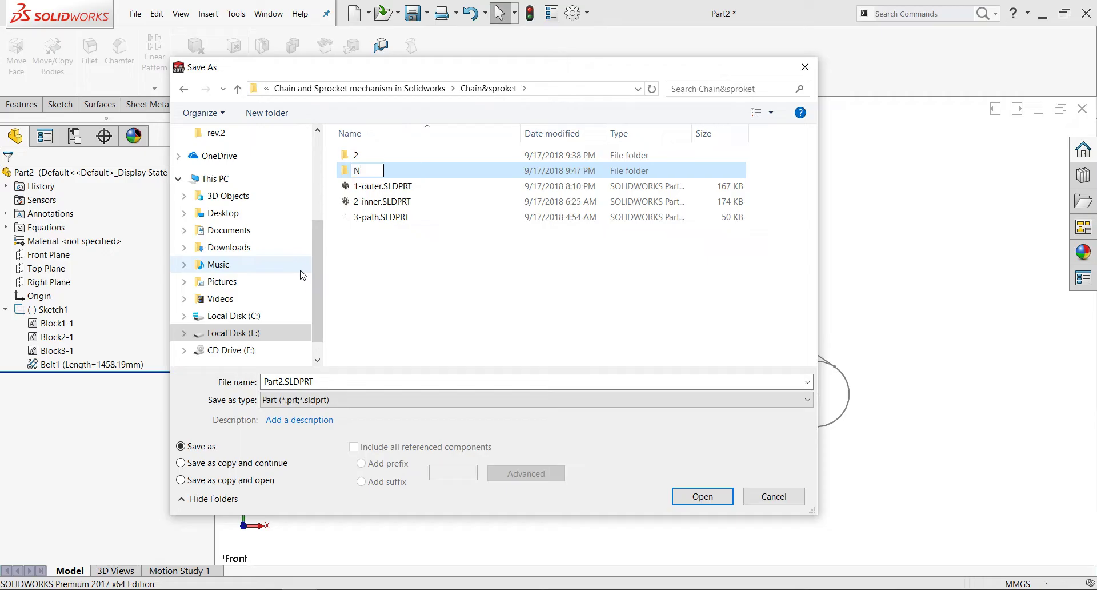
type("ew-Asse")
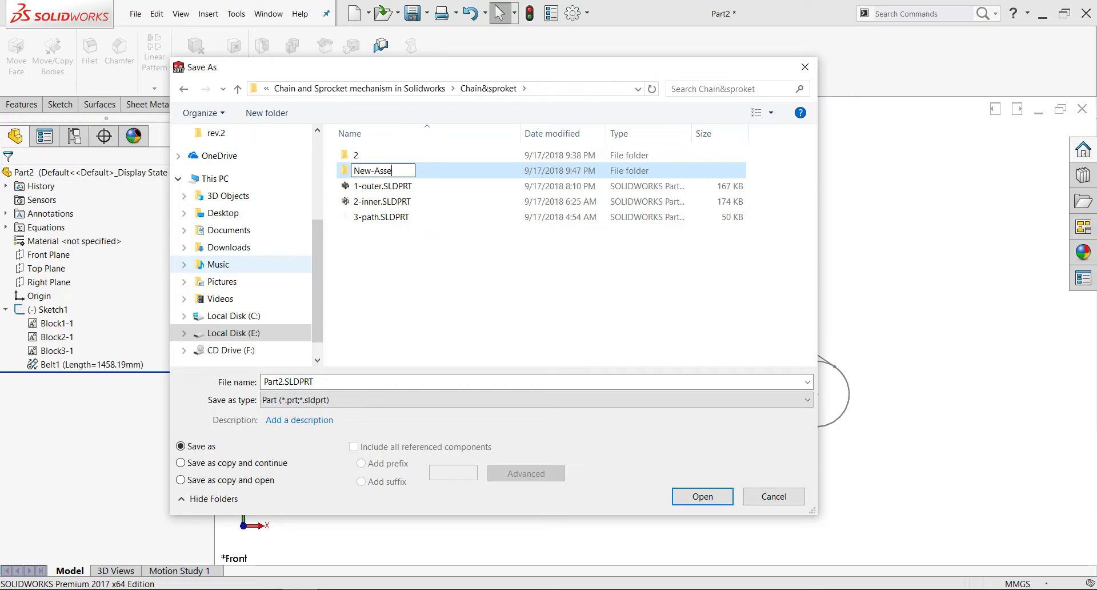
type("mbly")
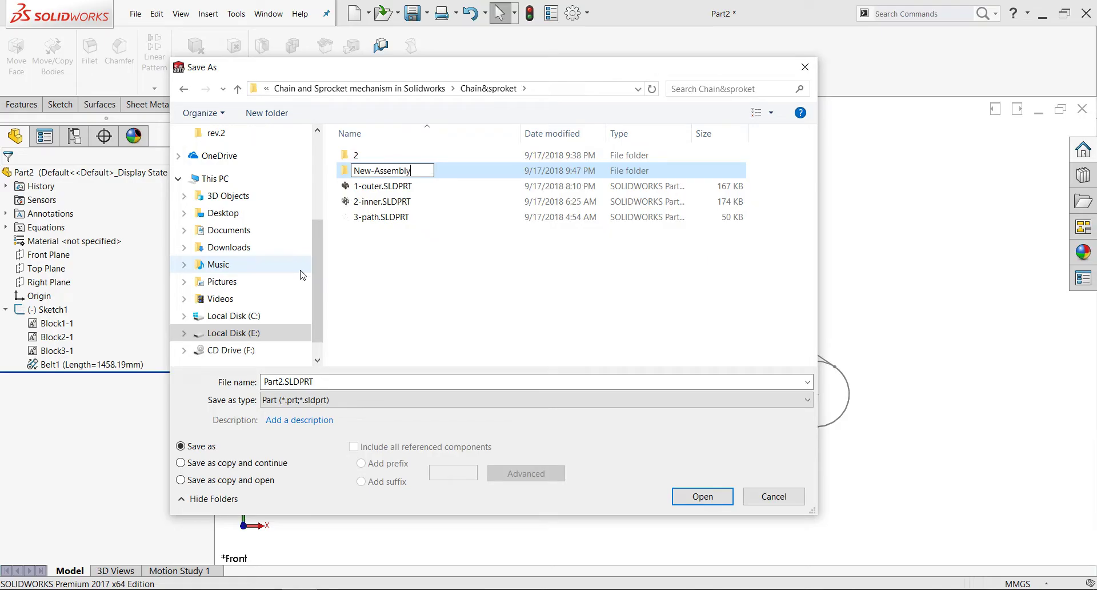
key("Return")
key("Return")
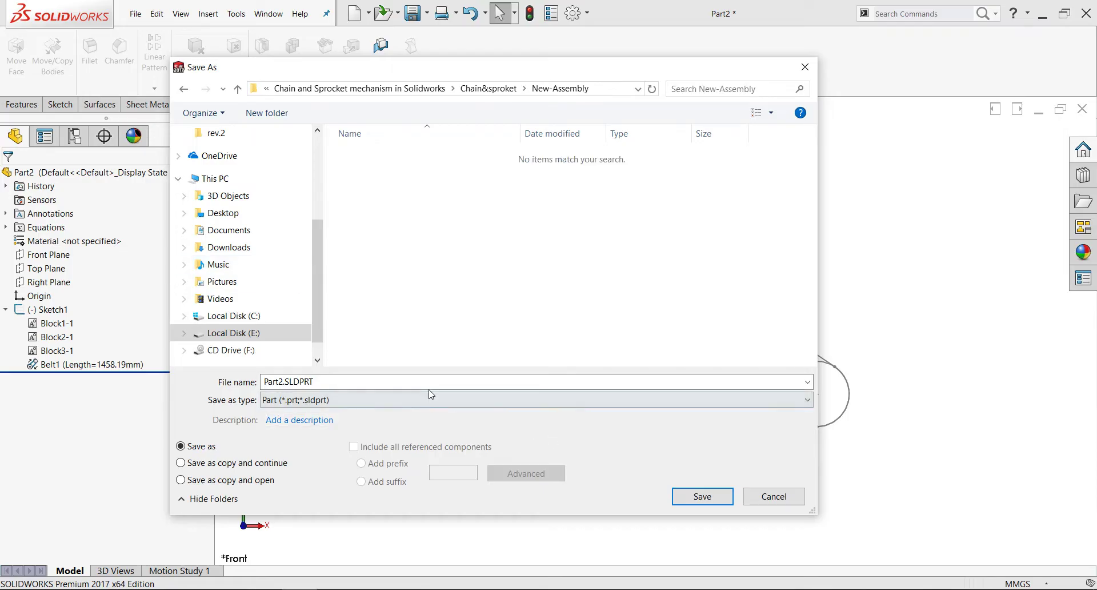
type("1-Path")
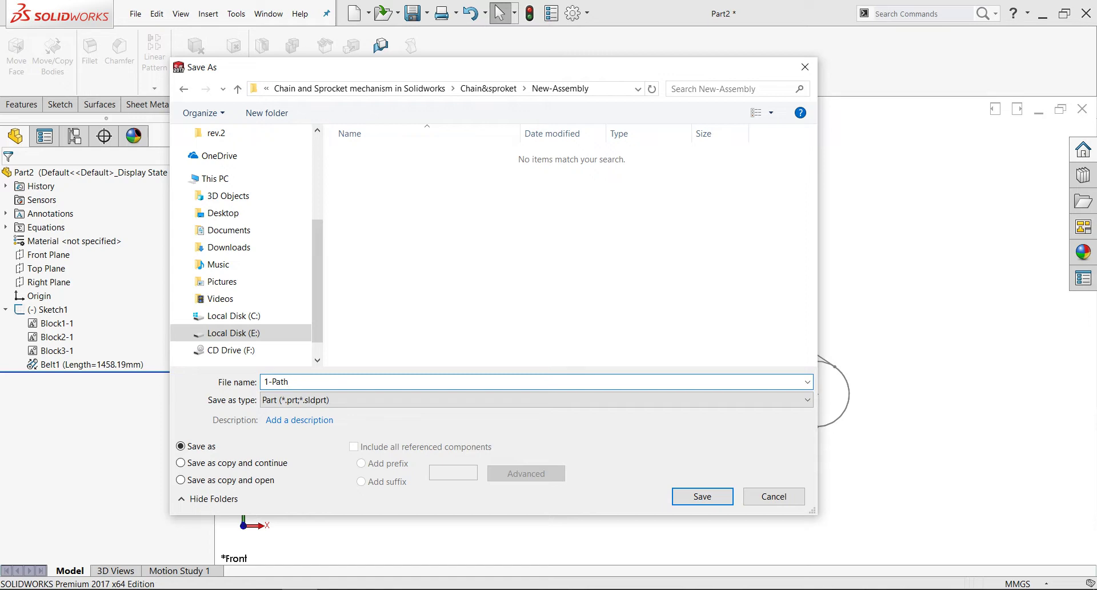
key("Return")
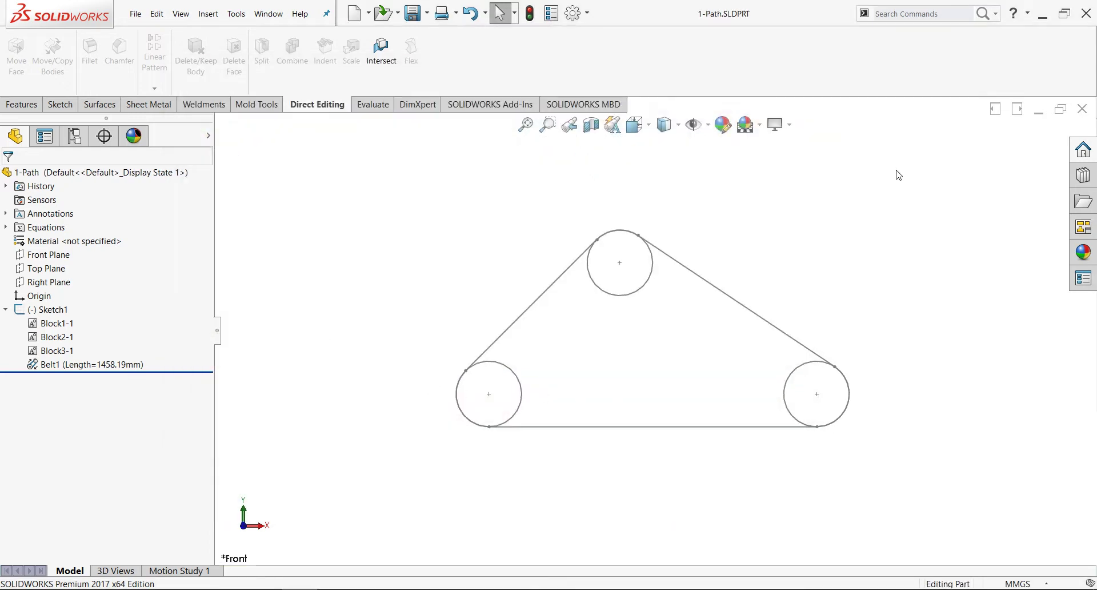
left_click(1083, 108)
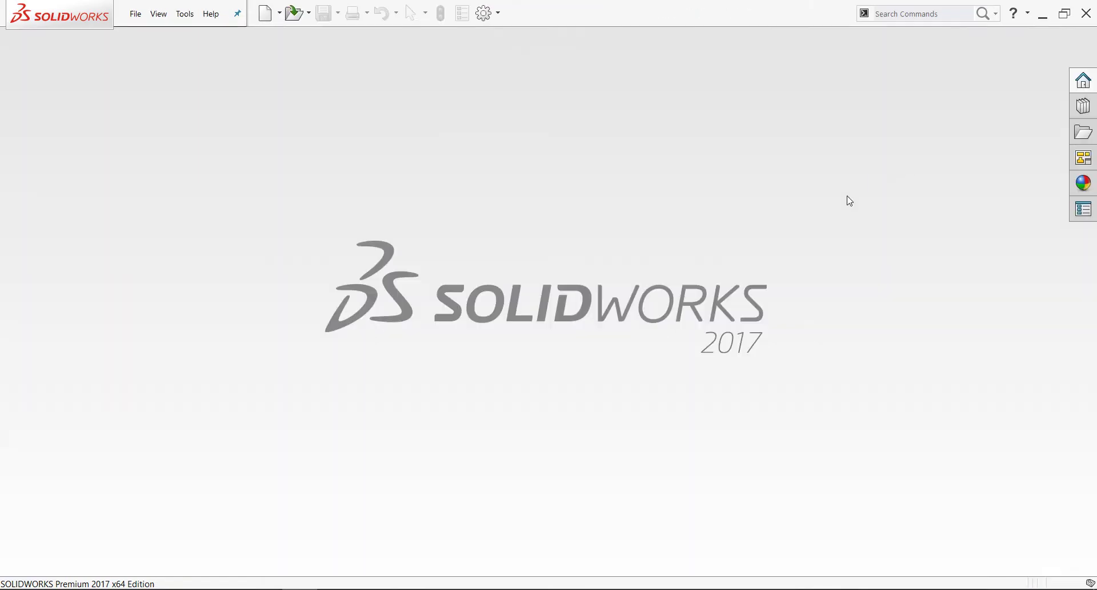
Step: Review Step-2 slides 482 and 483 in PowerPoint, then return to slide 481
key("alt+Tab")
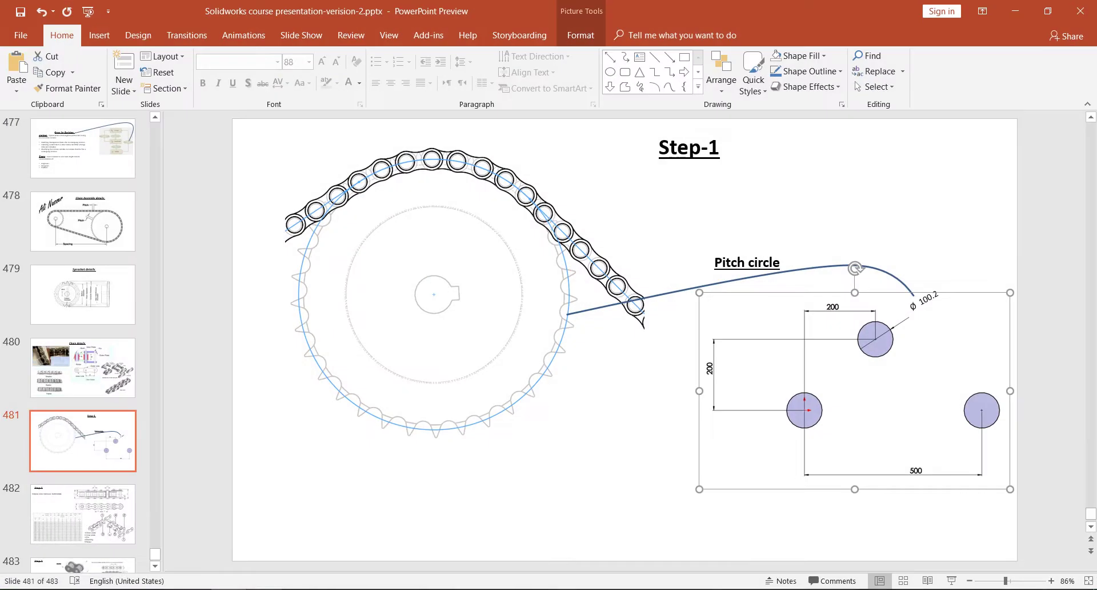
scroll(564, 447, "down", 1)
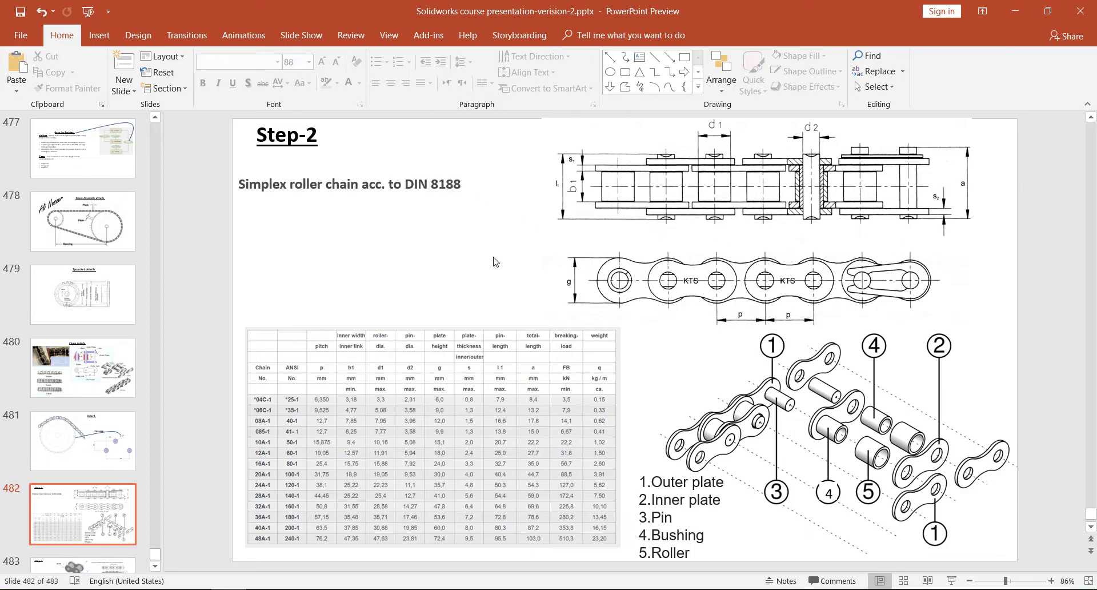
scroll(495, 261, "down", 1)
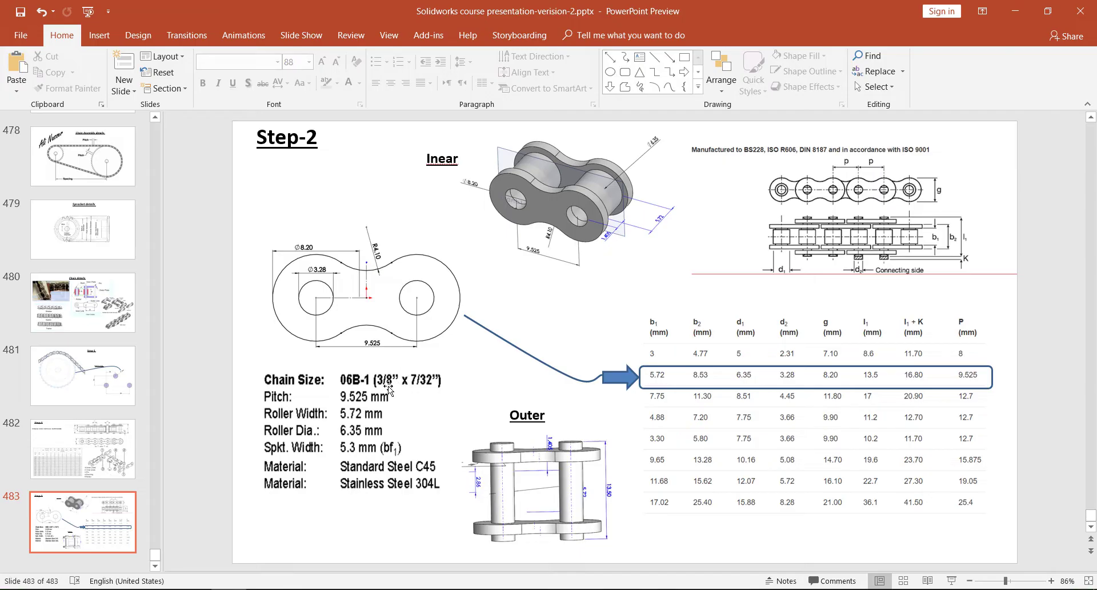
scroll(427, 398, "up", 1)
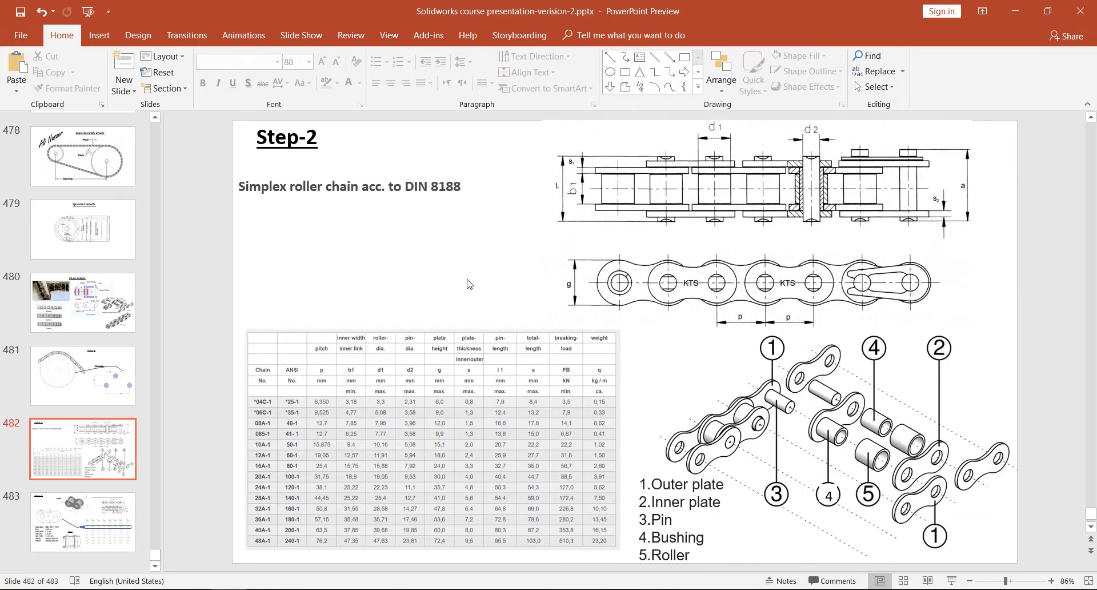
left_click(86, 379)
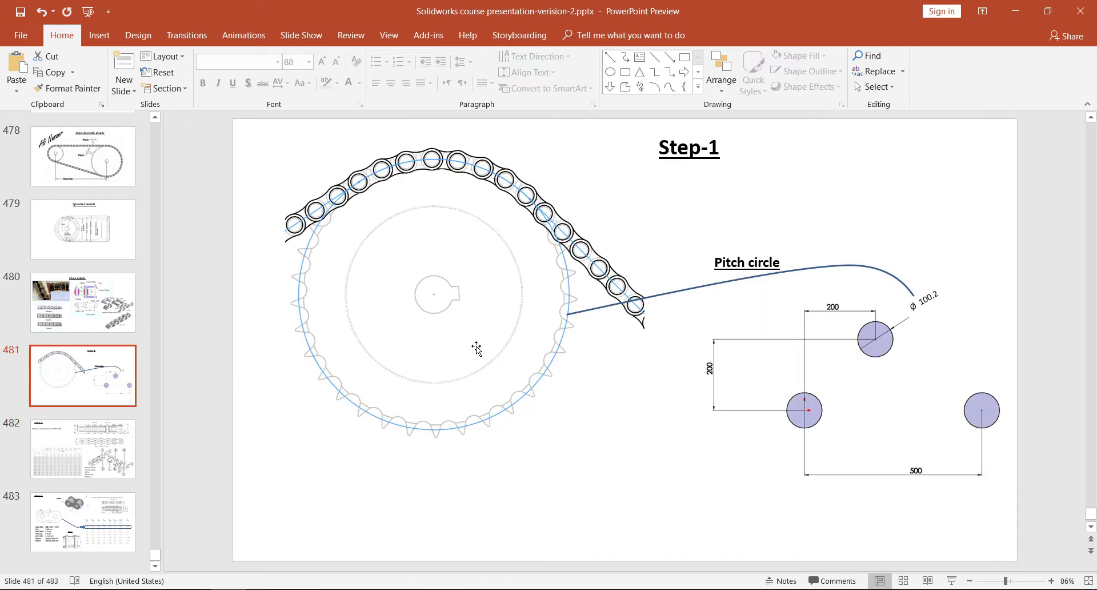
Step: Select the 06B-1 chain specs from Pitch to Stainless Steel on CATALOG.pdf page 8
key("alt+Tab")
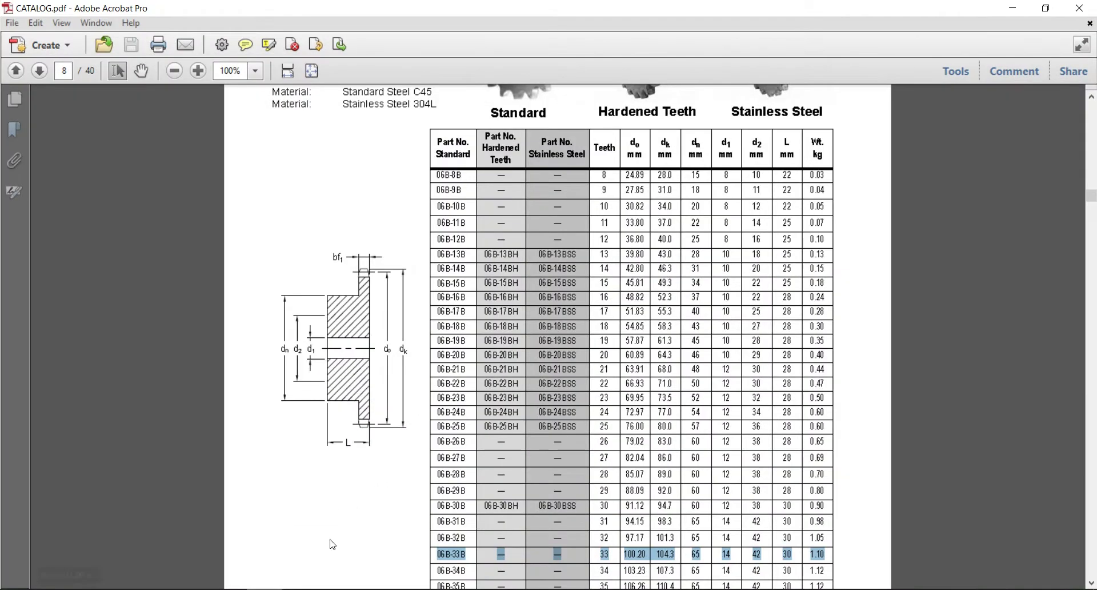
scroll(459, 402, "up", 3)
scroll(459, 402, "up", 2)
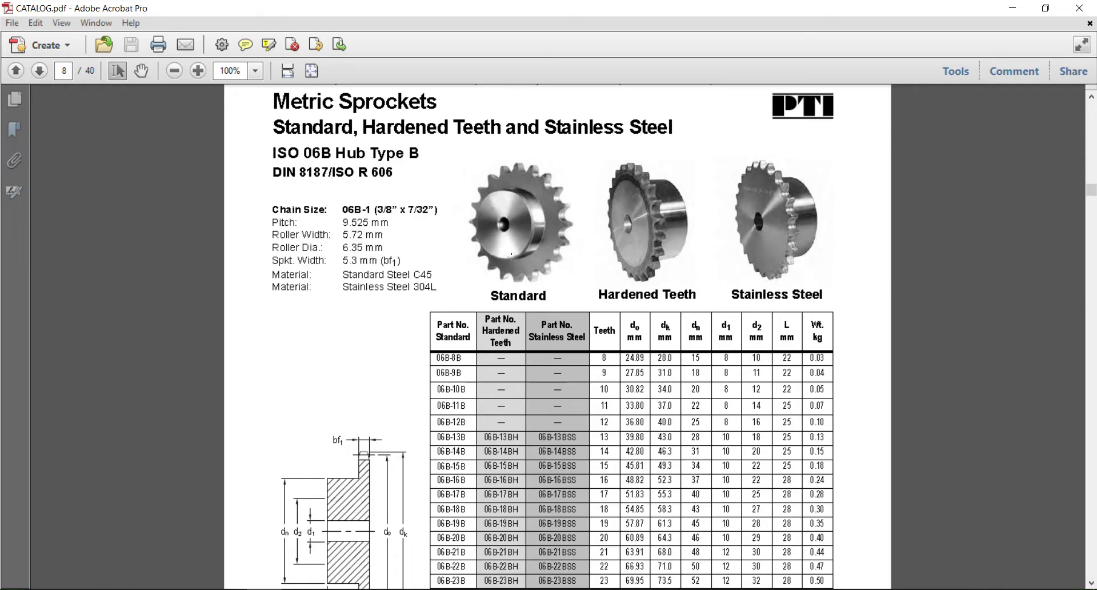
mouse_move(276, 223)
left_mouse_down()
mouse_move(384, 250)
mouse_move(409, 308)
left_mouse_up()
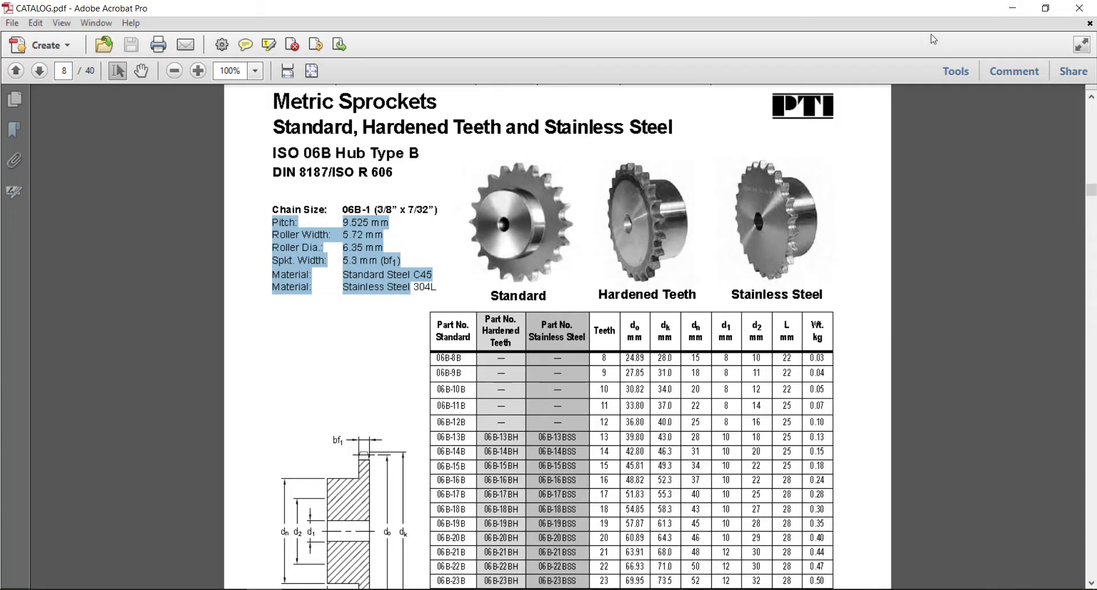
Step: Return to PowerPoint and inspect the chain spec text, dimension table and drawing on slide 483
left_click(1012, 8)
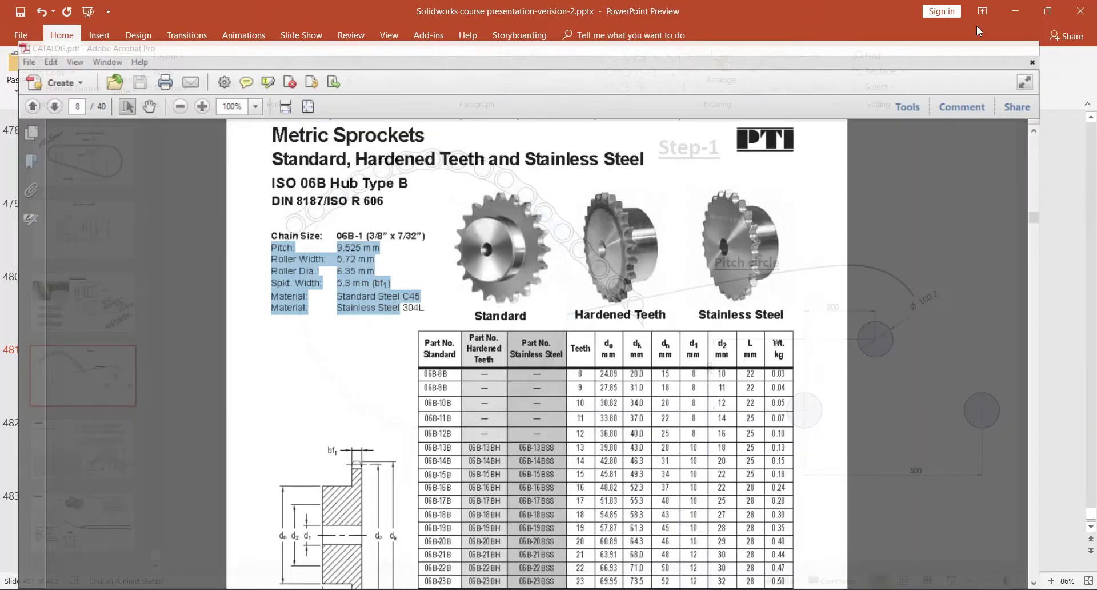
scroll(536, 365, "down", 1)
scroll(536, 365, "down", 1)
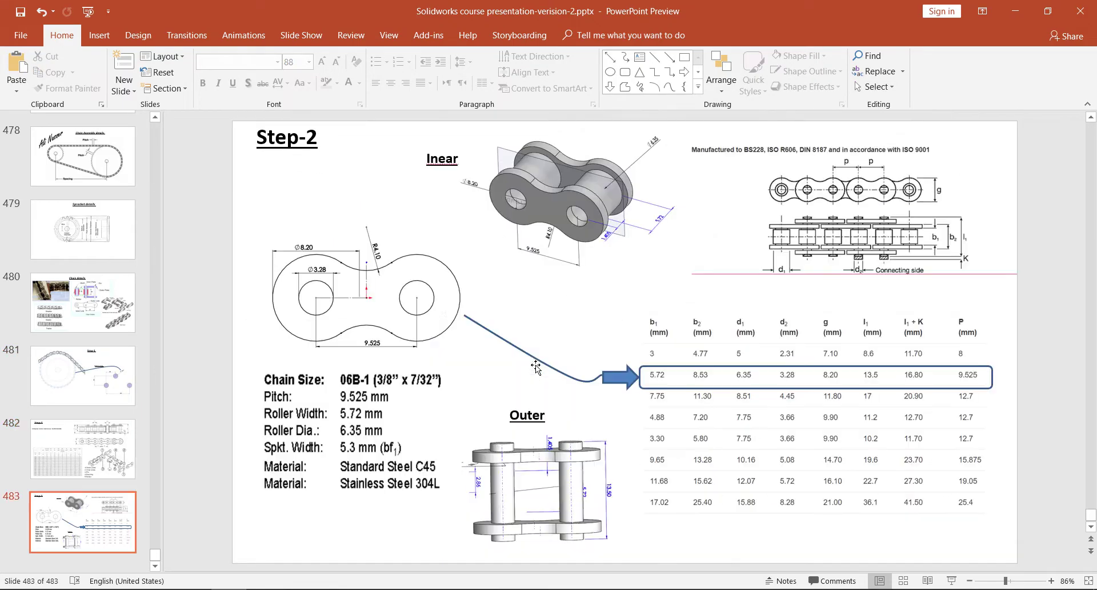
left_click(372, 409)
left_click(746, 382)
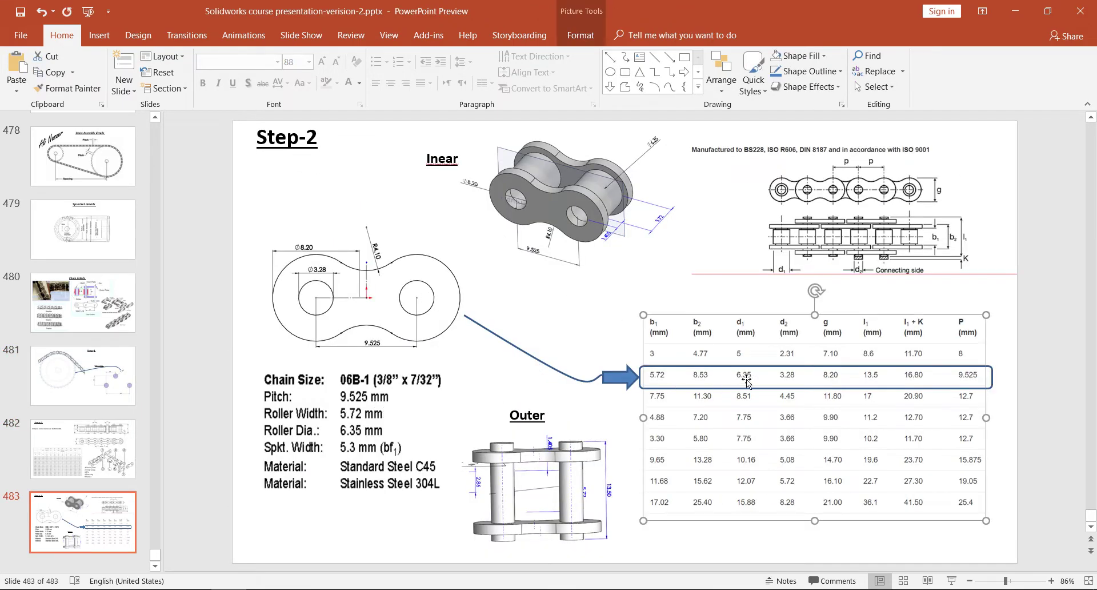
left_click(866, 231)
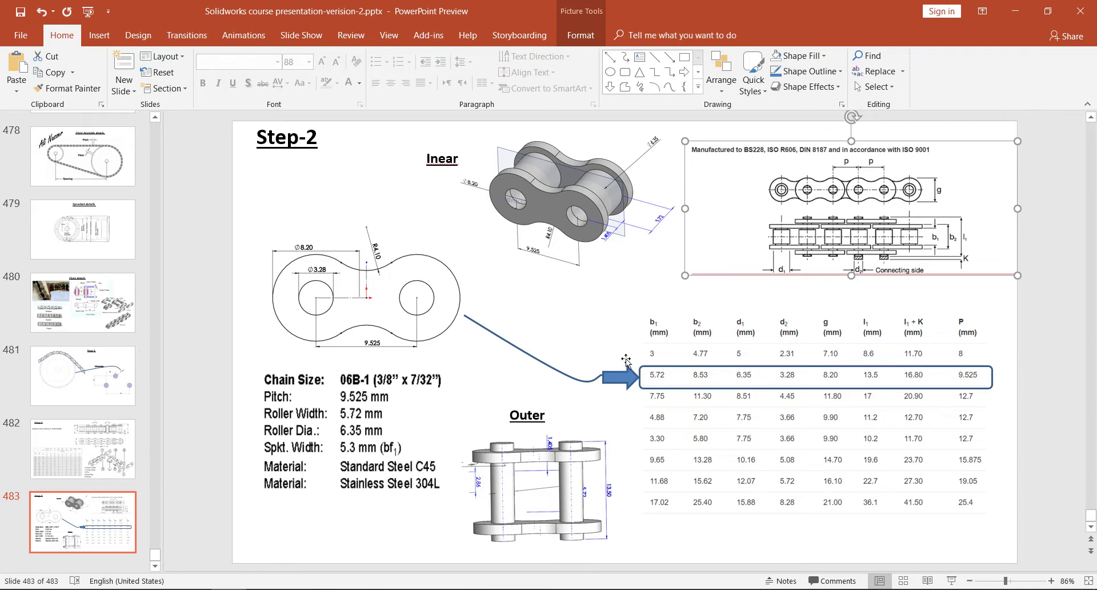
Step: Copy the 2D inner link drawing together with the Outer side-view picture
left_click(397, 312)
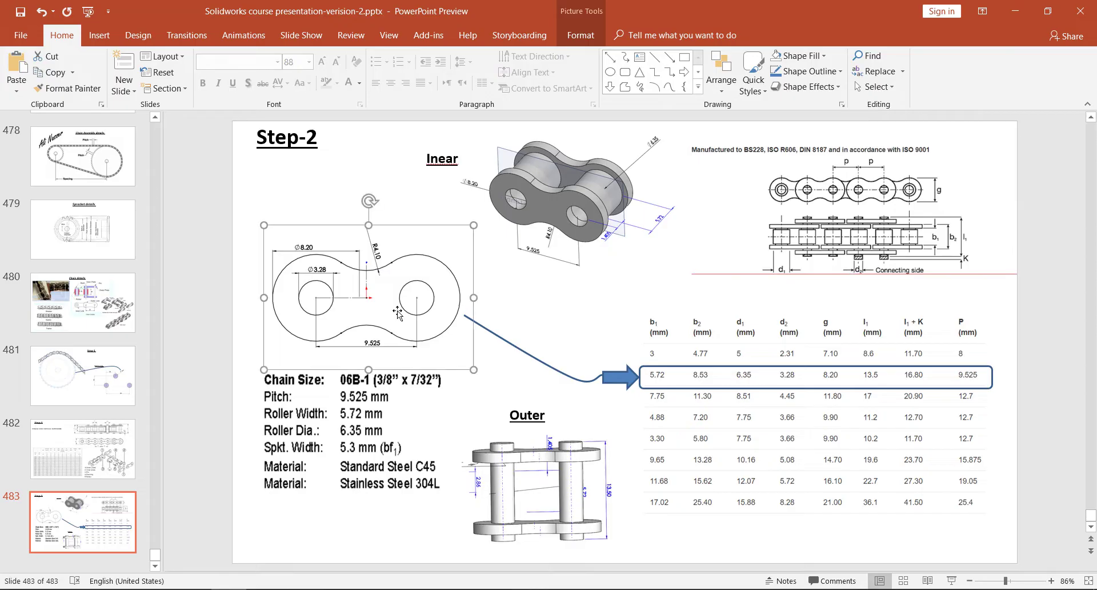
right_click(397, 310)
left_click(581, 273)
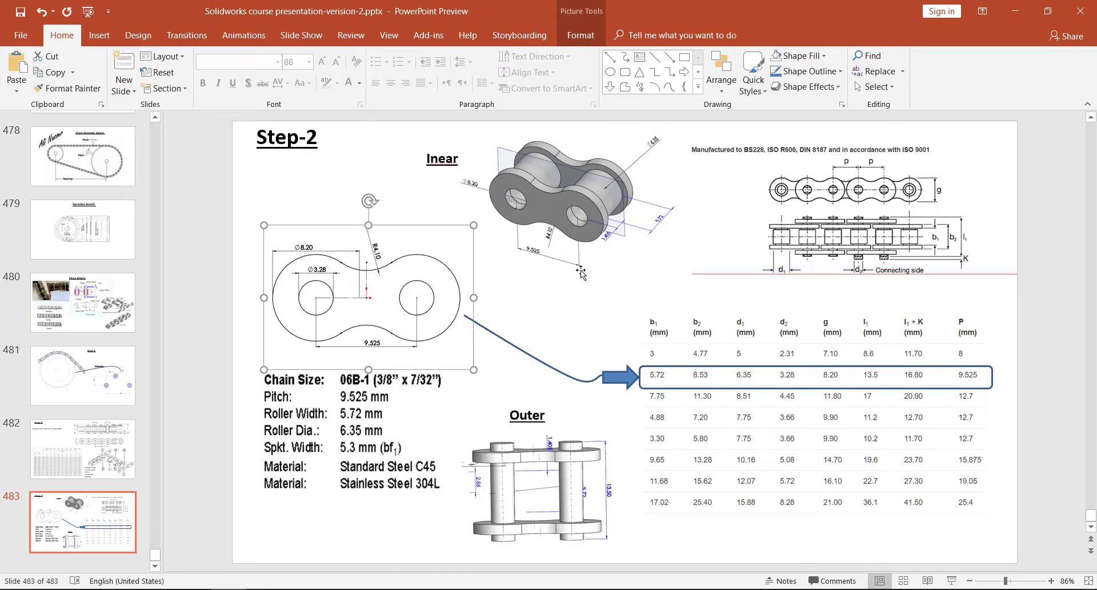
left_click(568, 196)
left_click(568, 497)
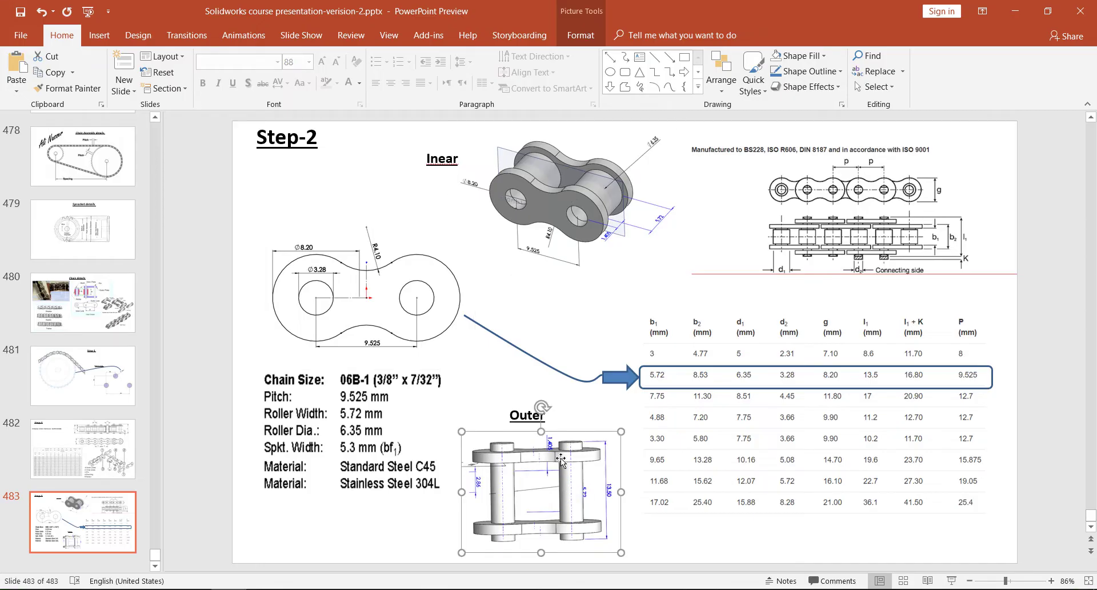
left_click(545, 328)
left_click(433, 286)
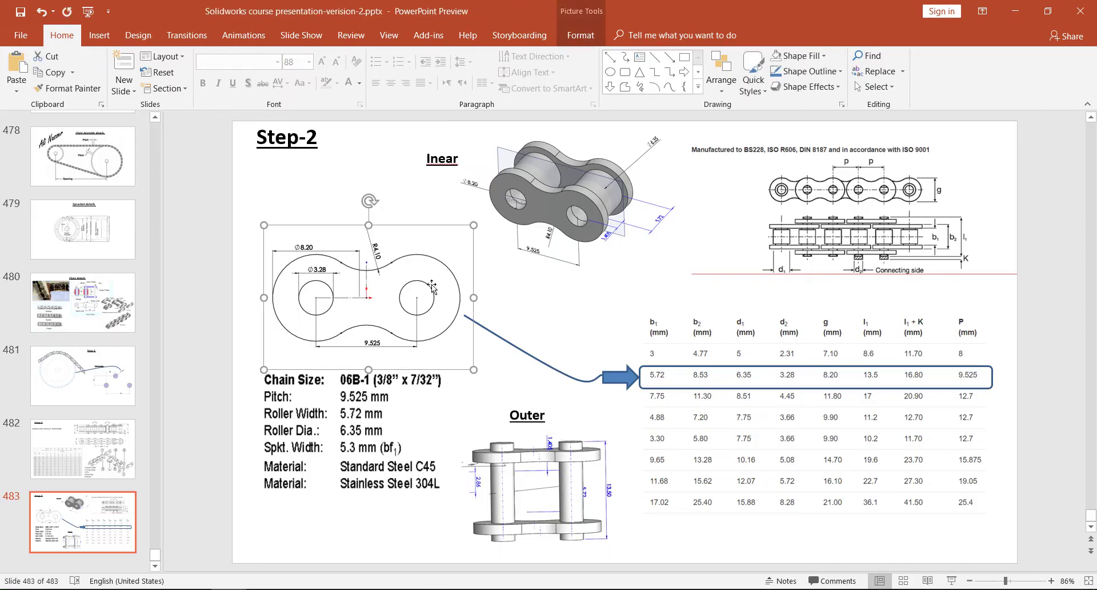
left_click(520, 470, "shift")
right_click(518, 468)
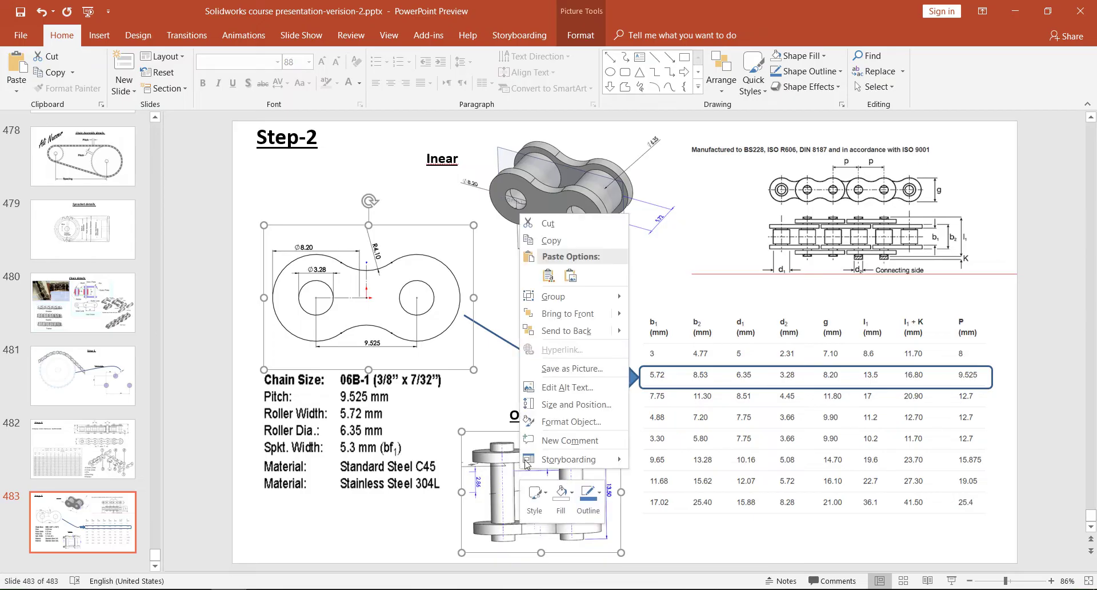
left_click(566, 239)
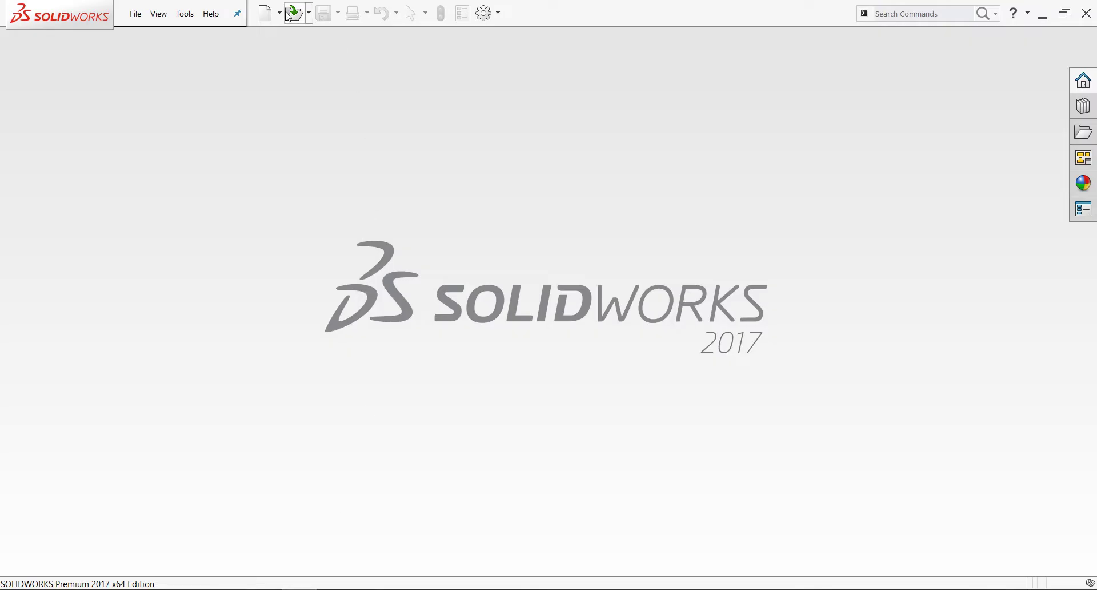
Step: Create a new part and start a sketch on the Front Plane
left_click(260, 23)
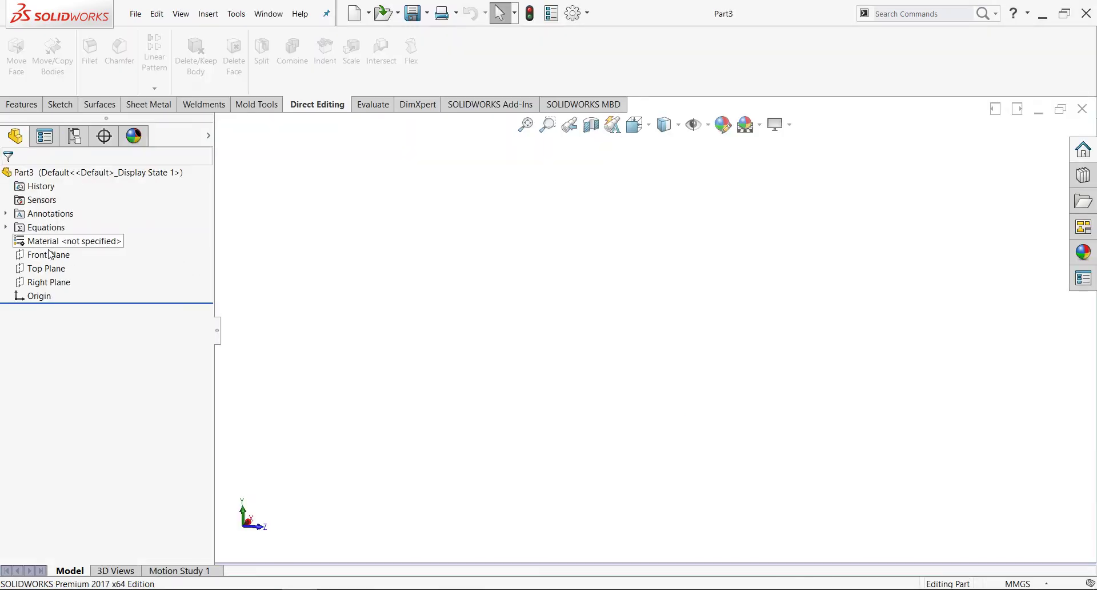
left_click(49, 254)
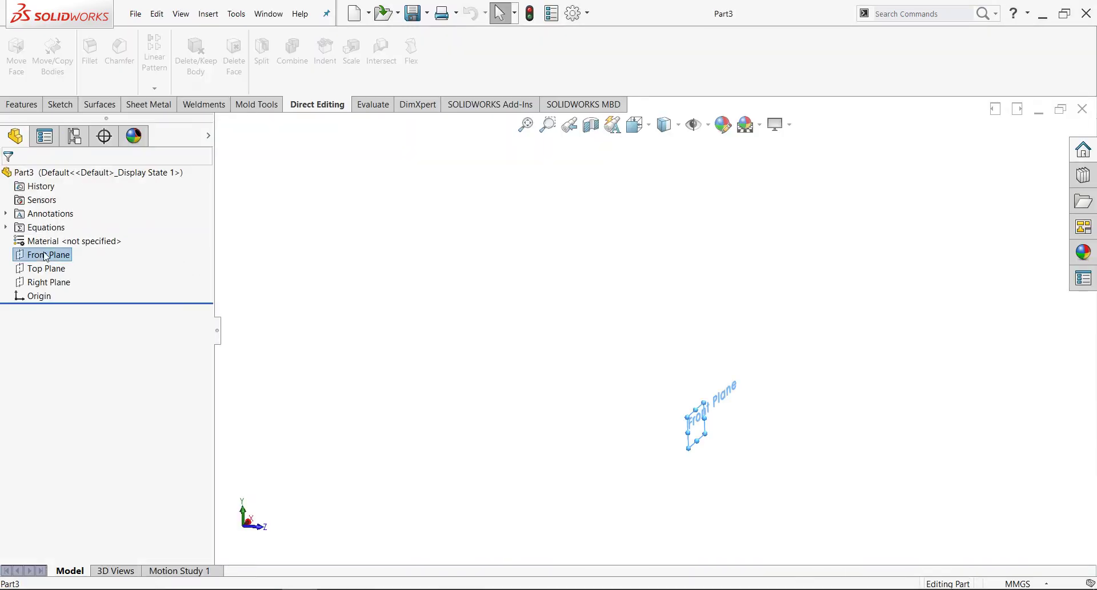
left_click(54, 235)
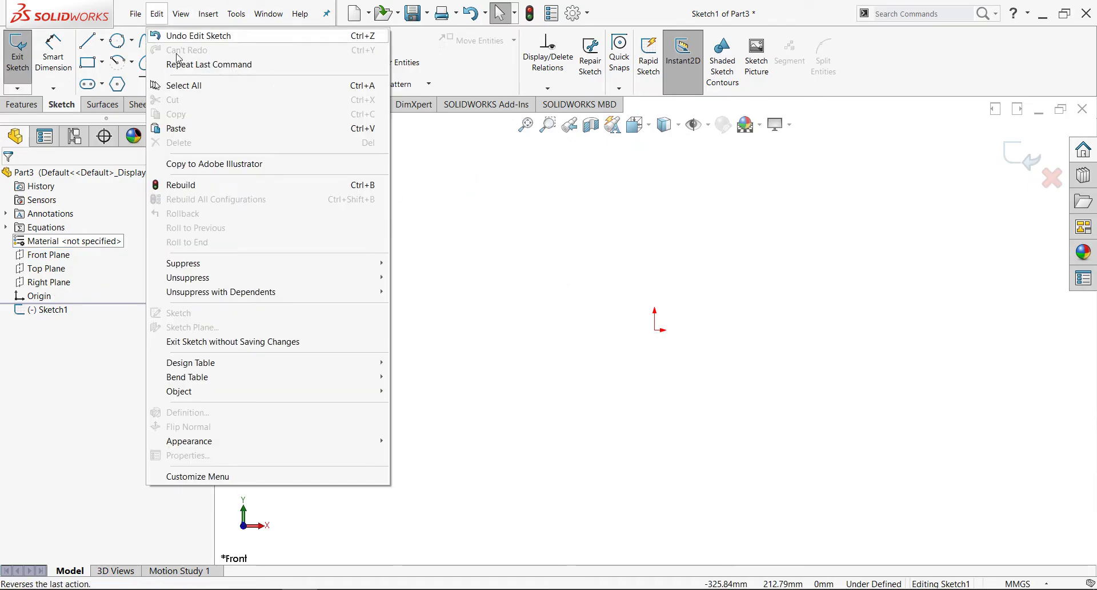
Step: Paste the copied chain-link pictures into the sketch and place them
left_click(157, 14)
left_click(194, 130)
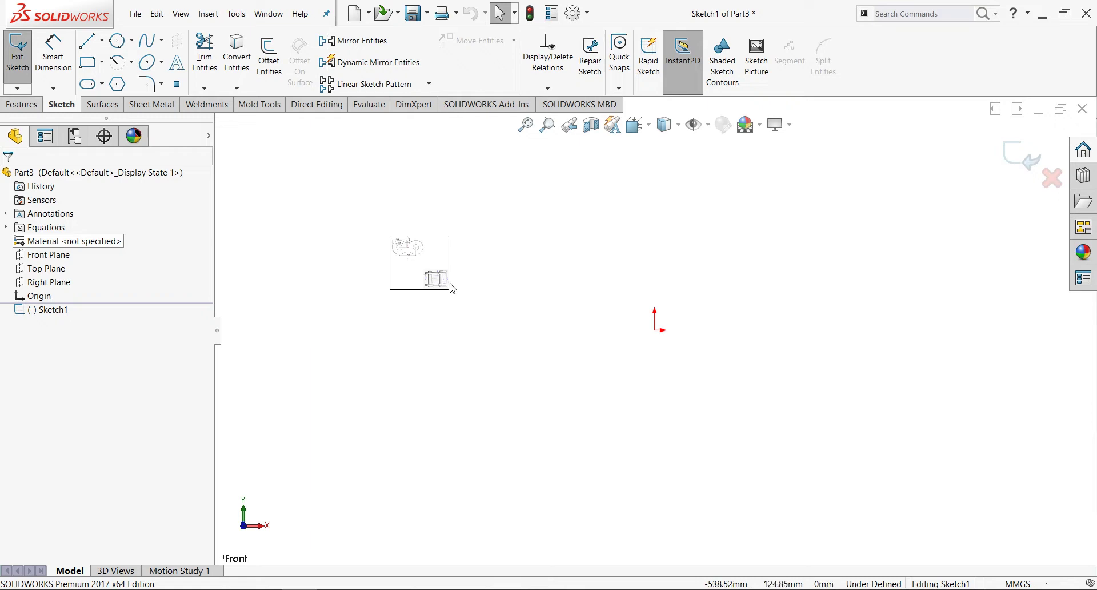
left_click(449, 284)
scroll(420, 263, "down", 5)
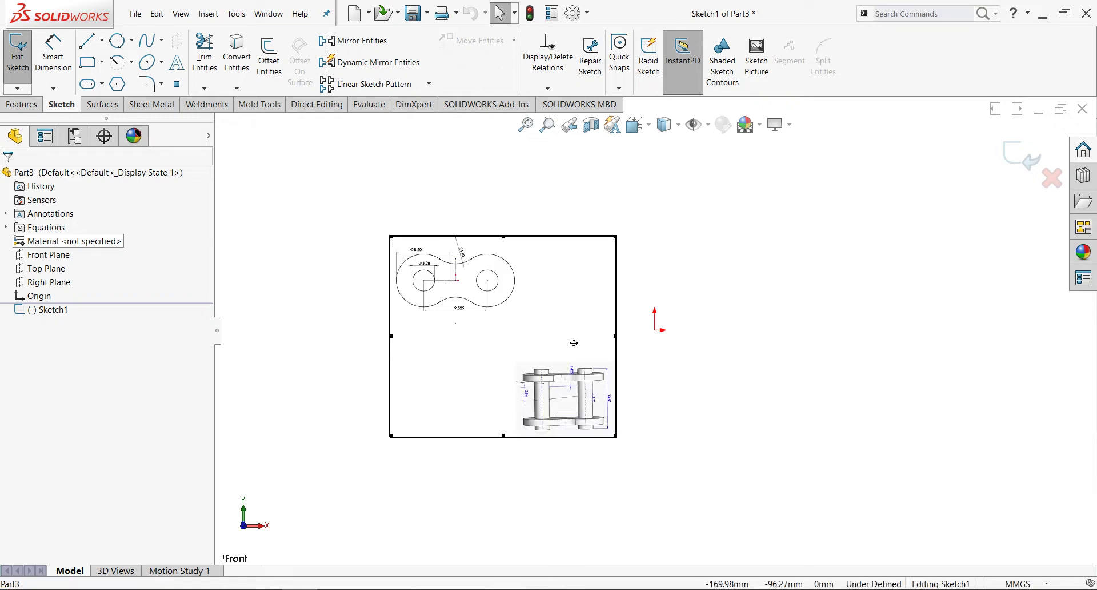
scroll(457, 297, "down", 2)
scroll(484, 333, "up", 2)
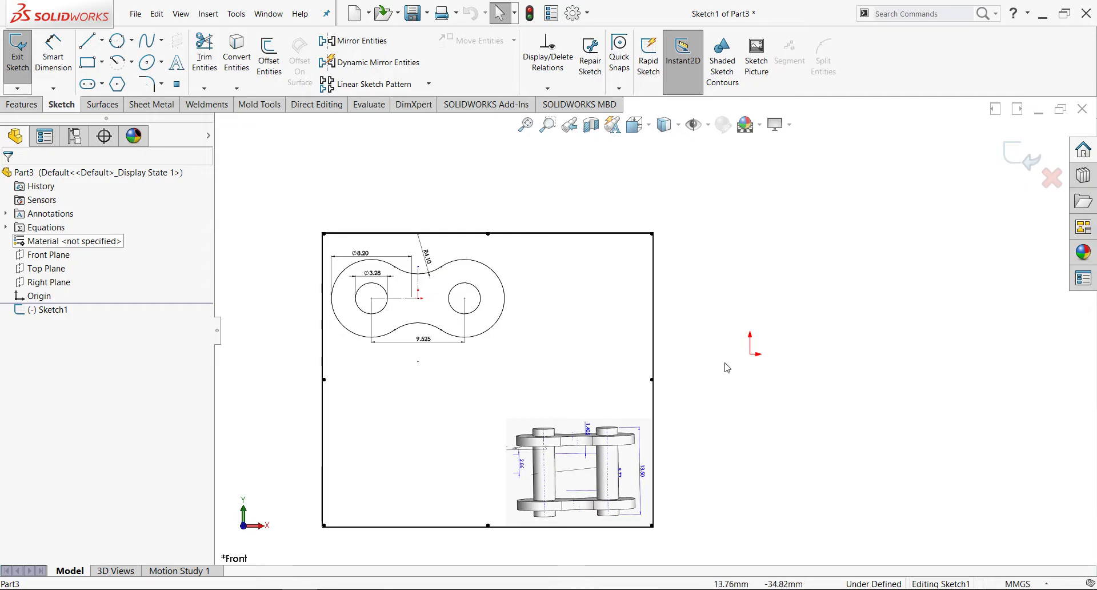
left_click(733, 382)
mouse_move(760, 380)
right_mouse_down()
mouse_move(777, 391)
mouse_move(686, 359)
right_mouse_up()
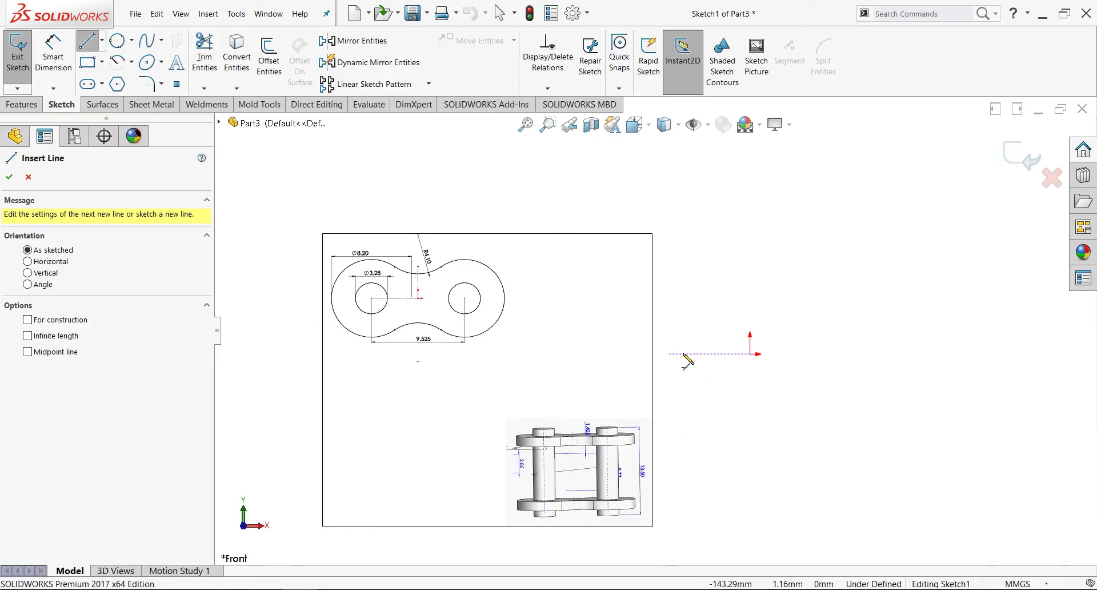
Step: Draw horizontal and vertical construction centerlines from the origin
left_click(669, 354)
left_click(750, 354)
left_click(751, 243)
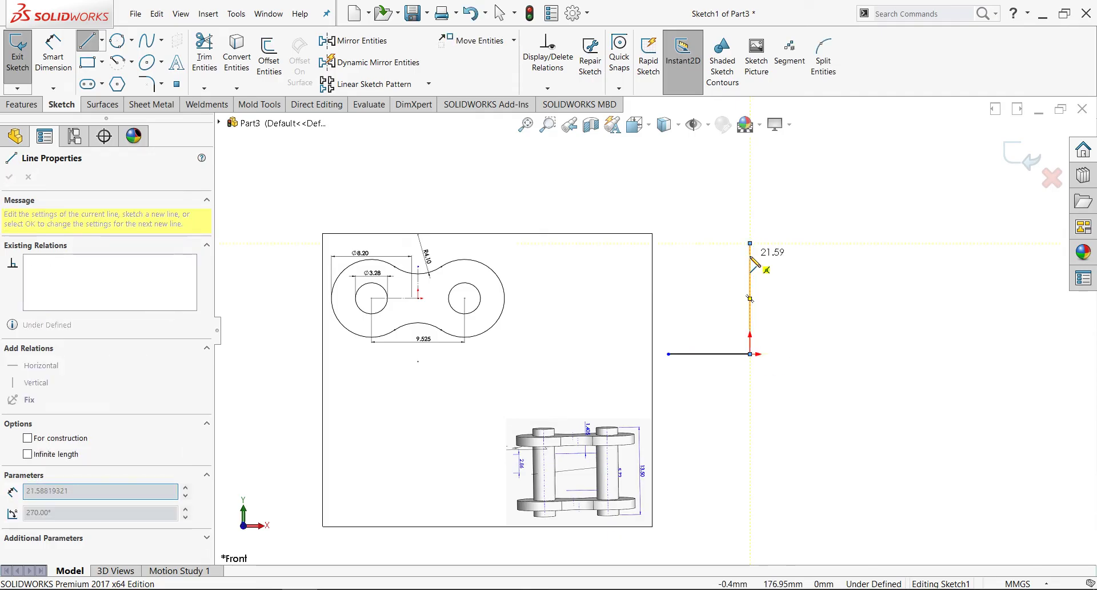
key("Escape")
left_click_drag(813, 411, 637, 204)
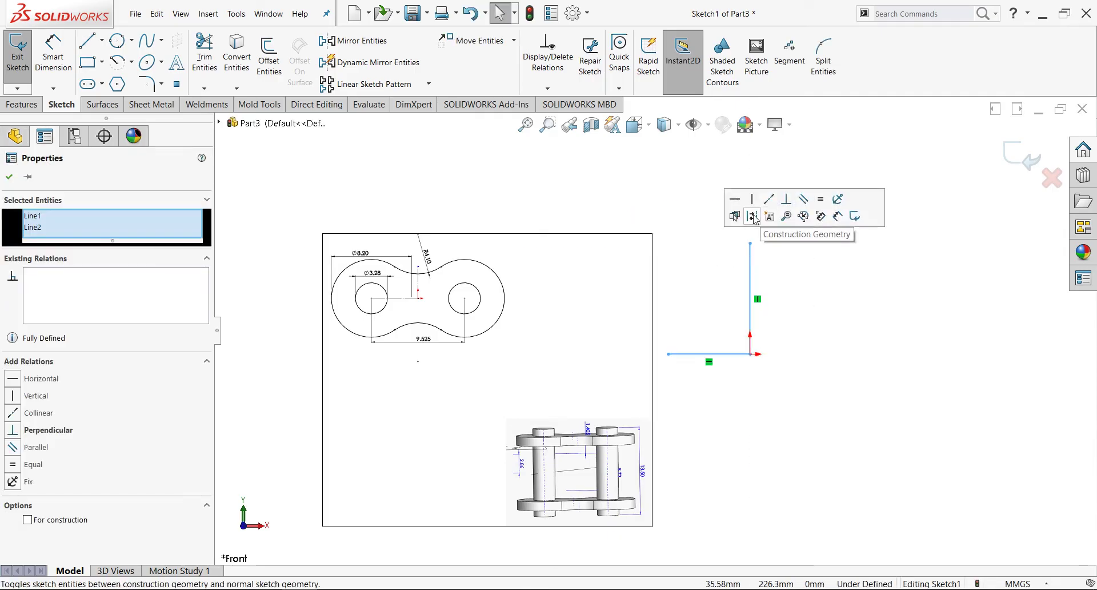
left_click(754, 217)
scroll(609, 387, "up", 2)
left_click_drag(588, 380, 460, 333)
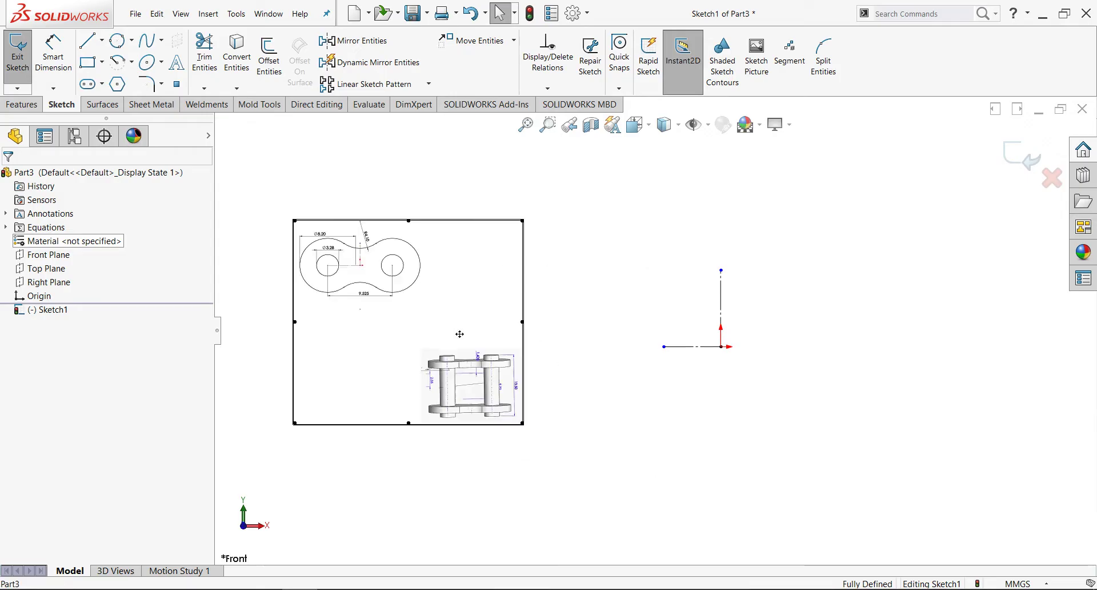
key("f")
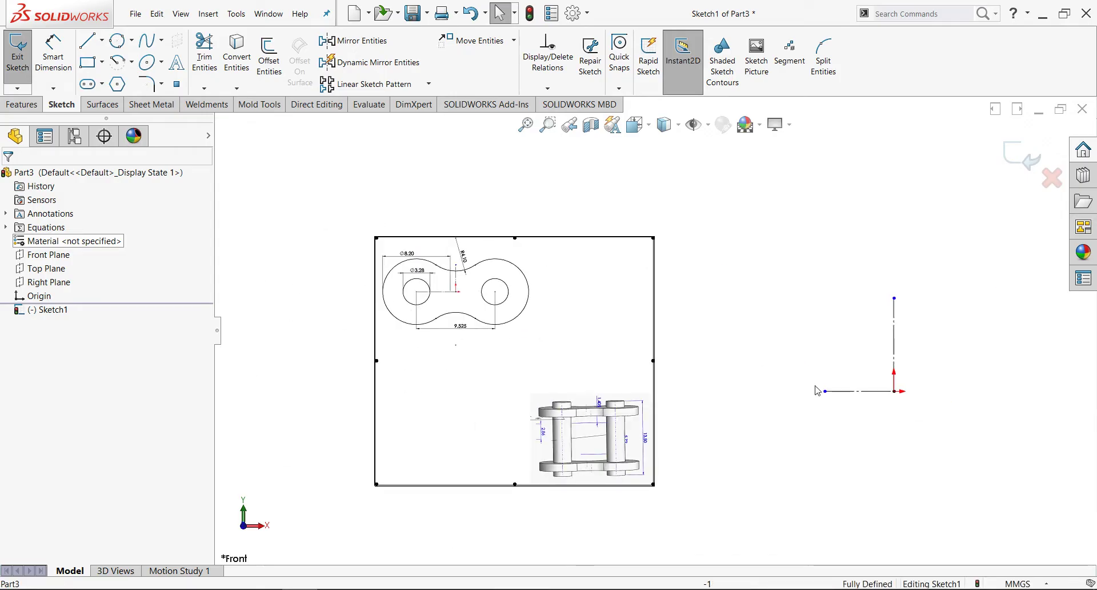
Step: Draw two concentric circles and mirror them across the vertical centerline
right_click_drag(791, 434, 832, 400)
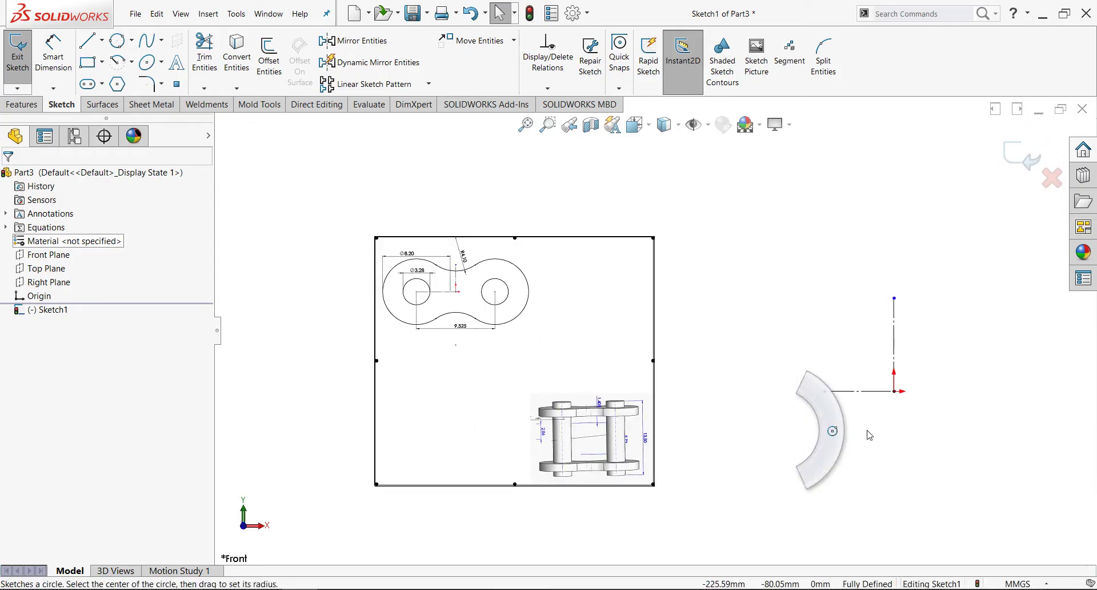
left_click_drag(824, 391, 825, 350)
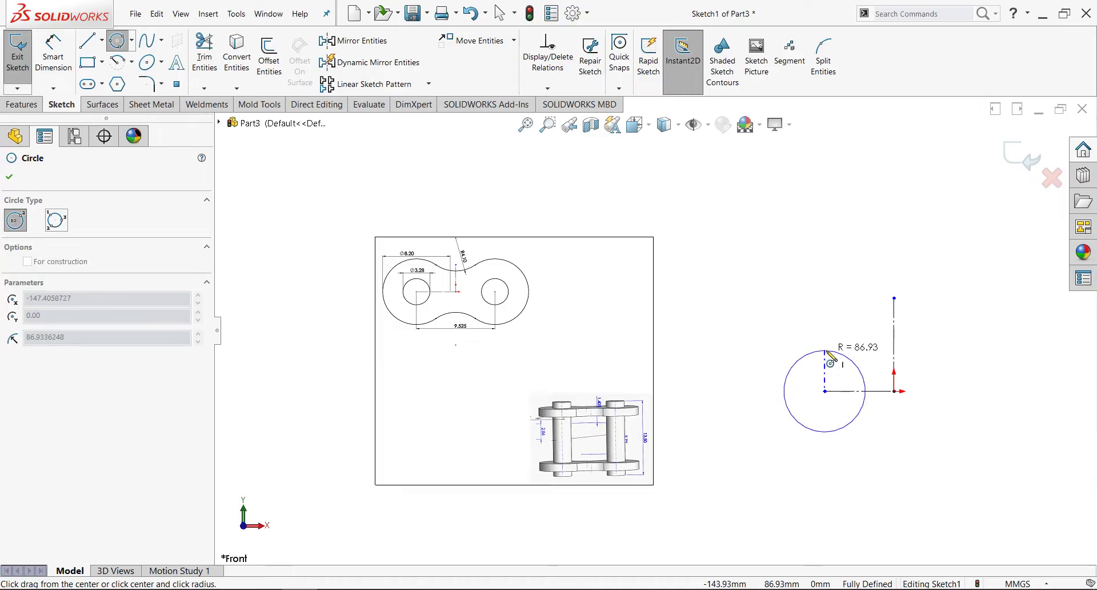
scroll(846, 394, "up", 2)
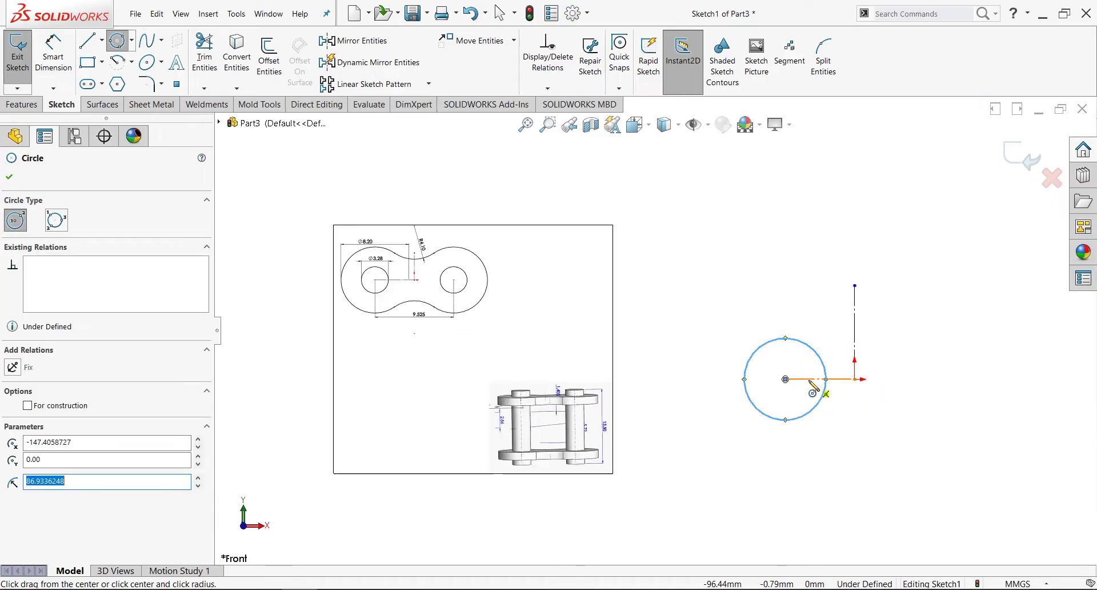
left_click_drag(772, 376, 775, 359)
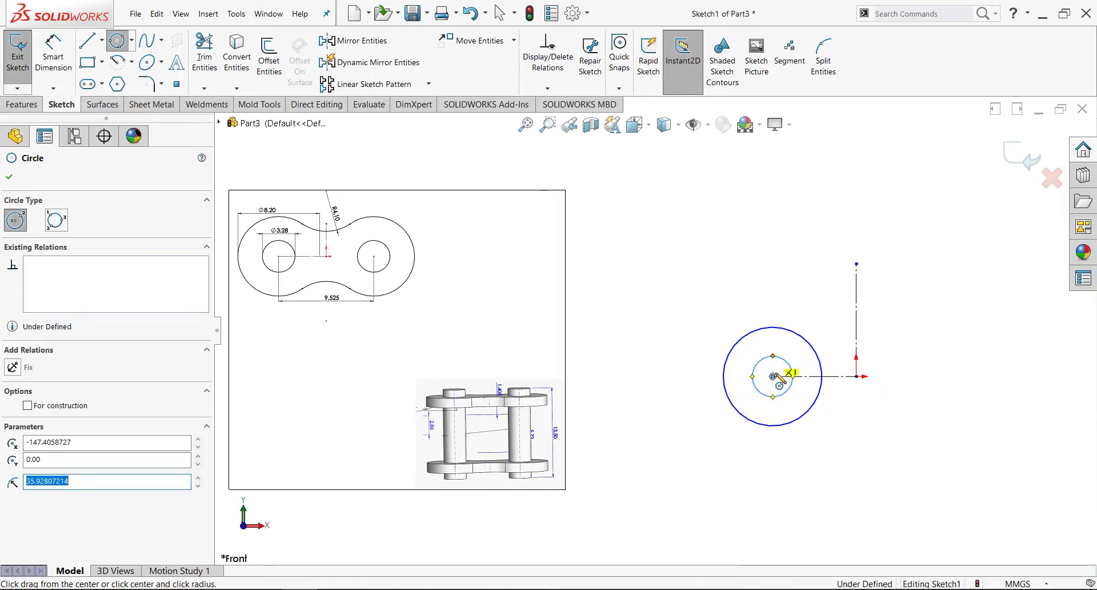
scroll(639, 394, "down", 1)
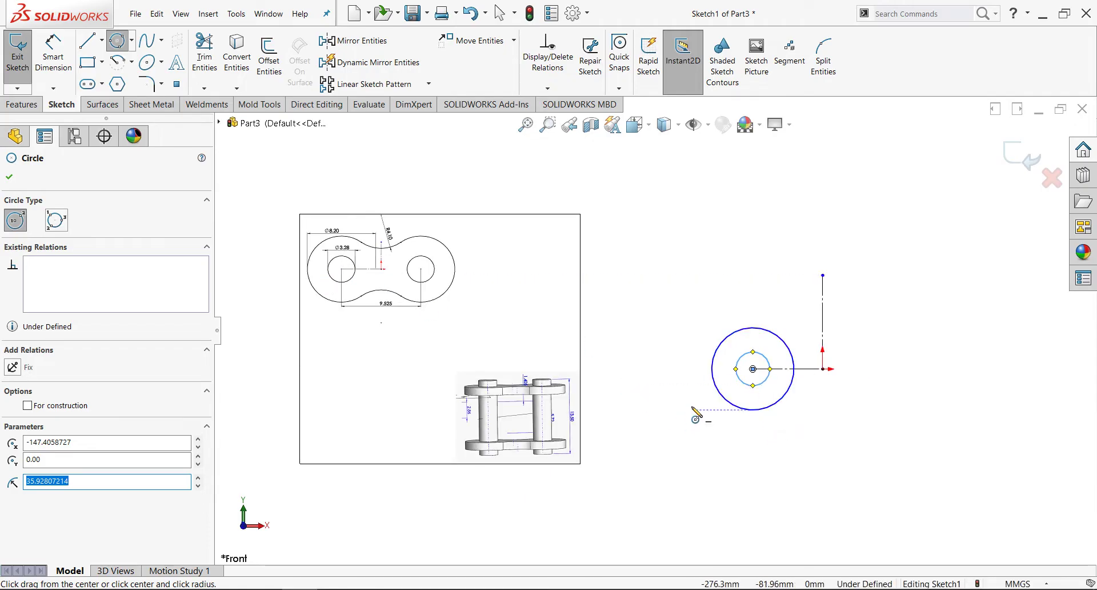
scroll(703, 394, "down", 1)
key("Escape")
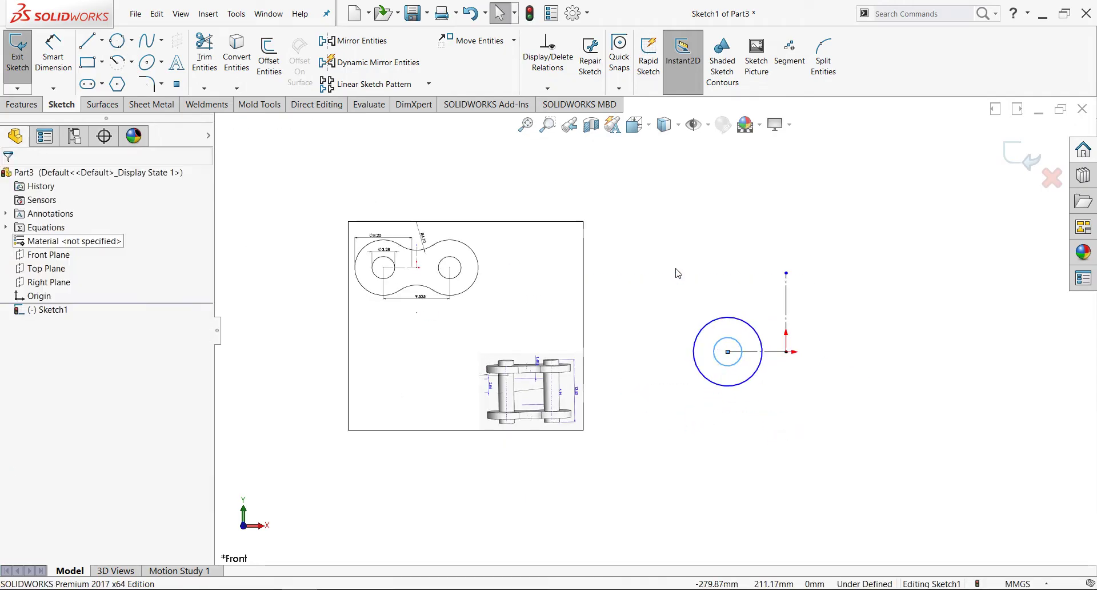
left_click_drag(676, 271, 993, 465)
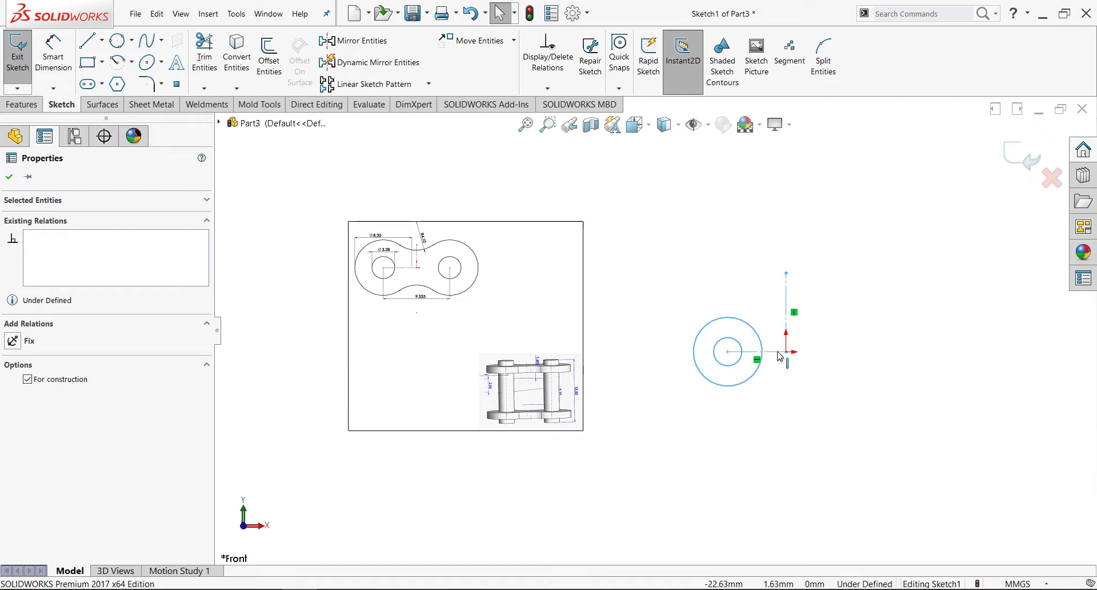
left_click(779, 352, "ctrl")
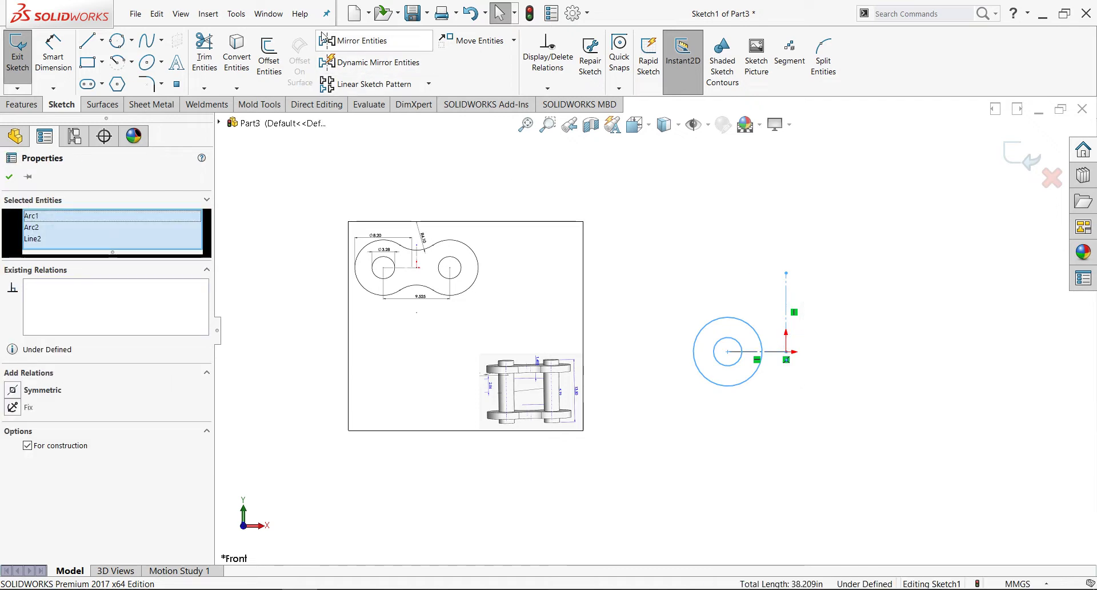
left_click(323, 40)
scroll(681, 309, "down", 1)
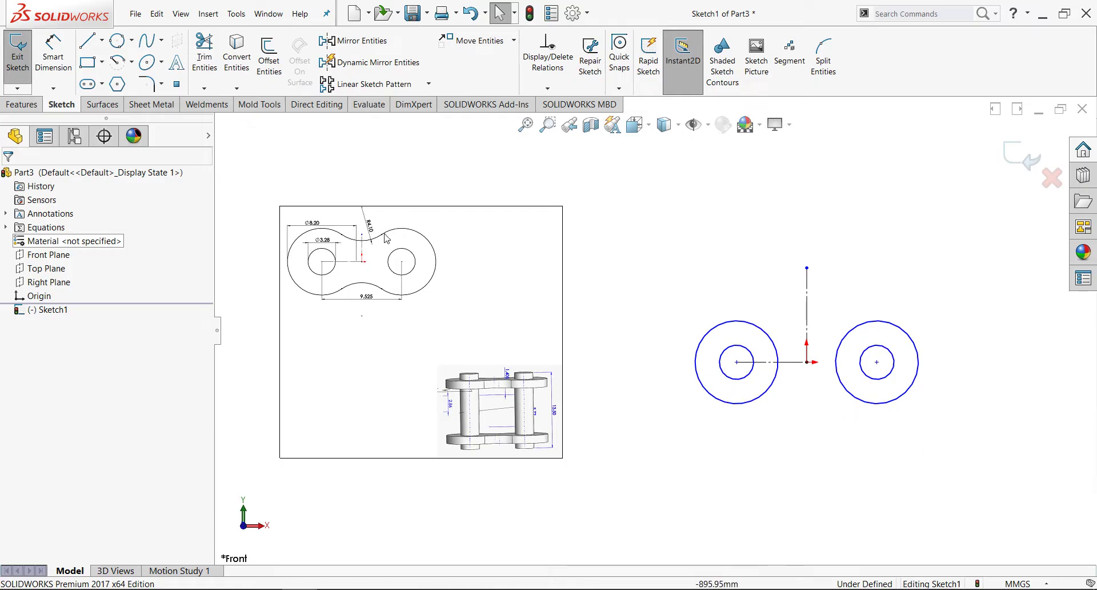
Step: Dimension the left outer circle to an 8.20 mm diameter
right_click_drag(768, 486, 766, 445)
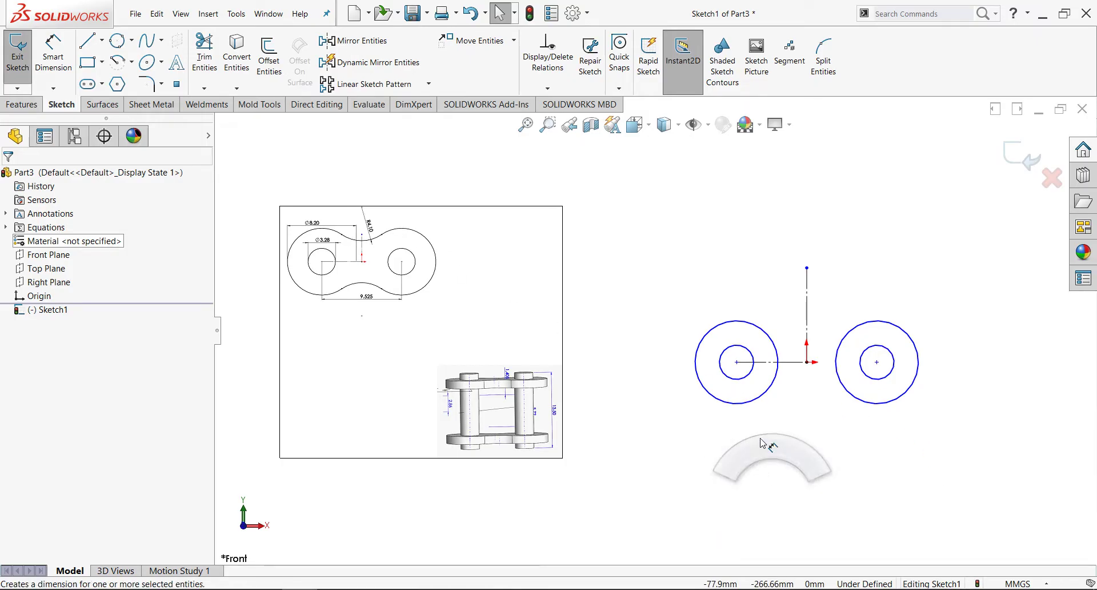
left_click(708, 332)
left_click(669, 292)
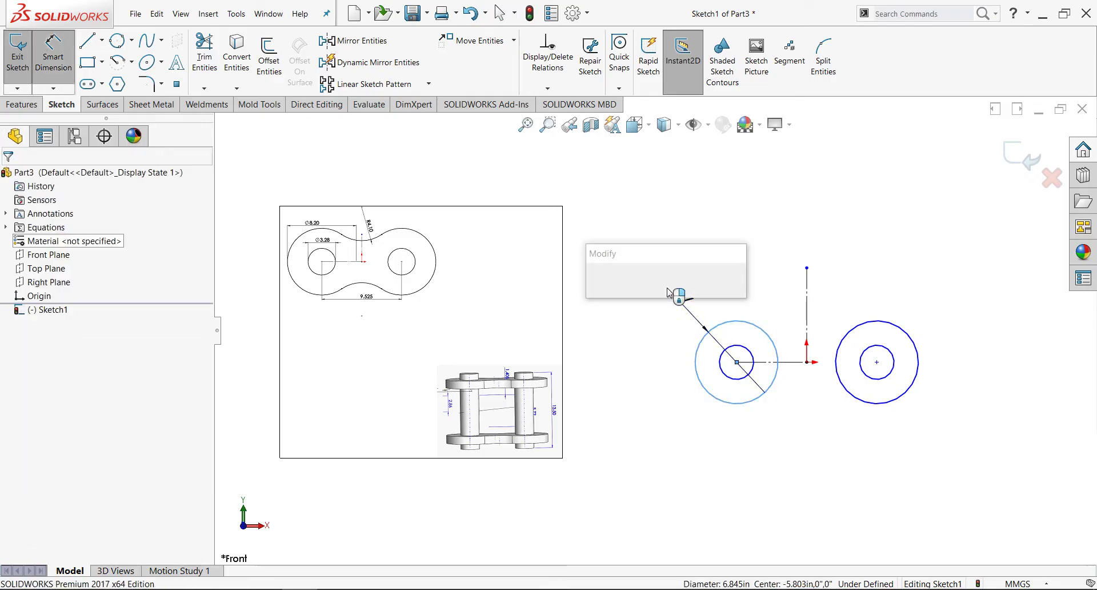
type("8.2")
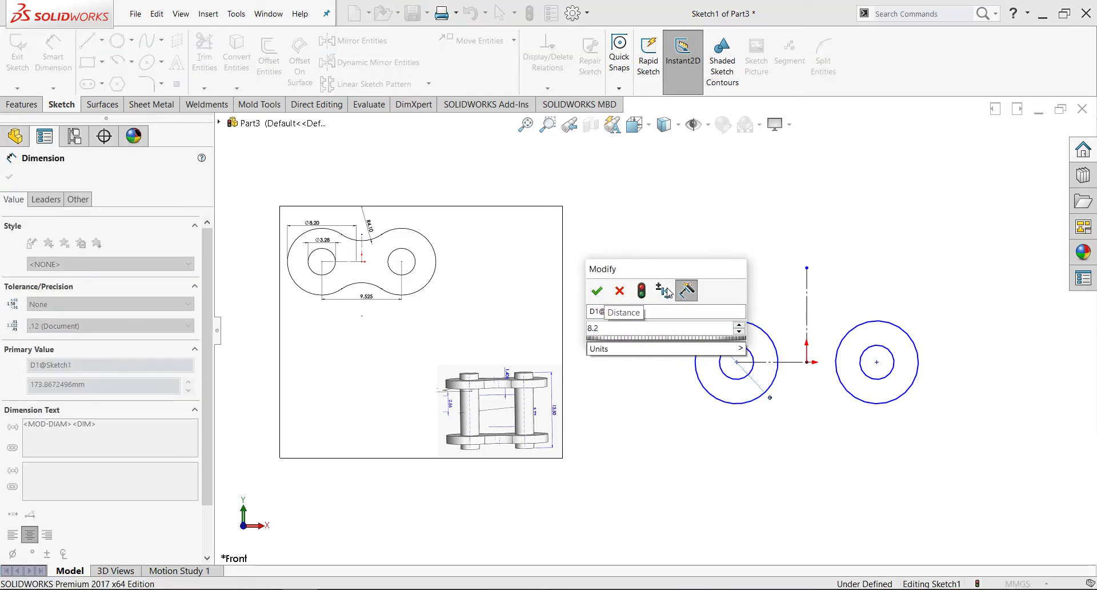
key("Return")
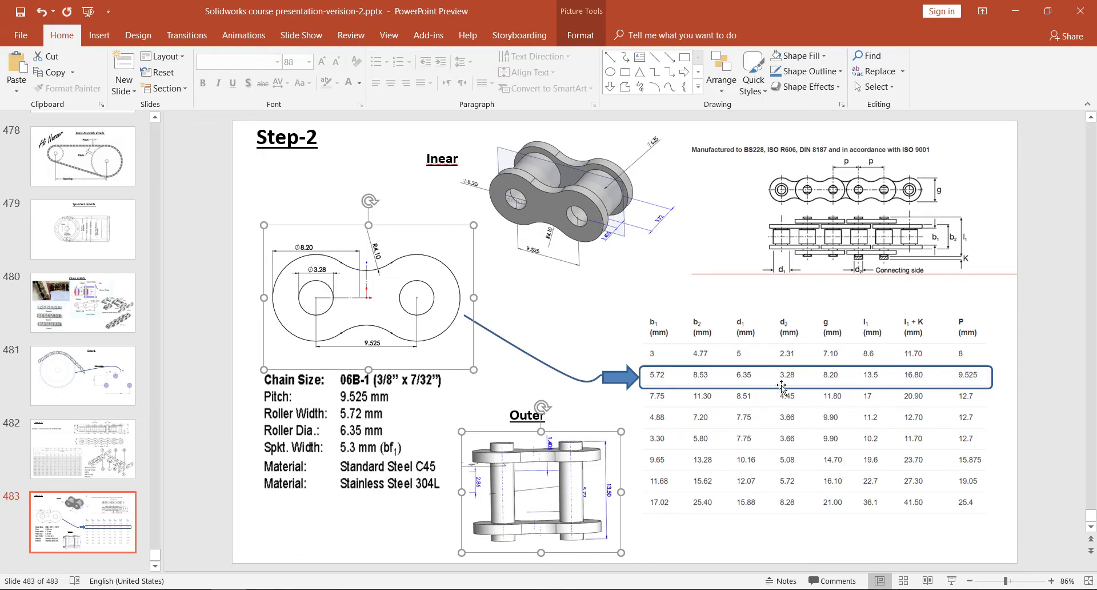
left_click(1015, 11)
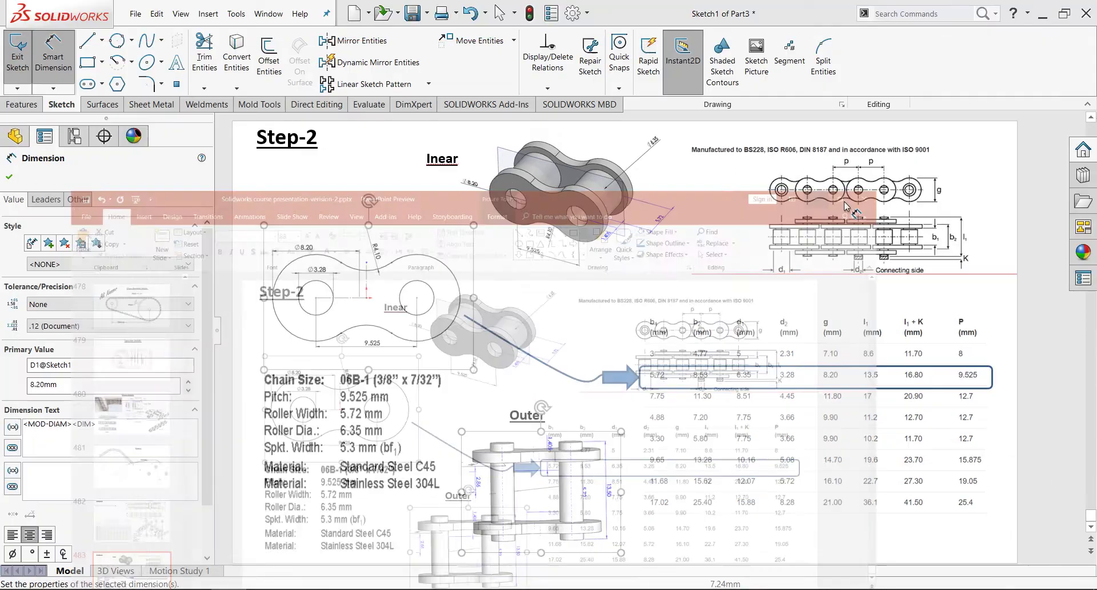
key("ctrl+v")
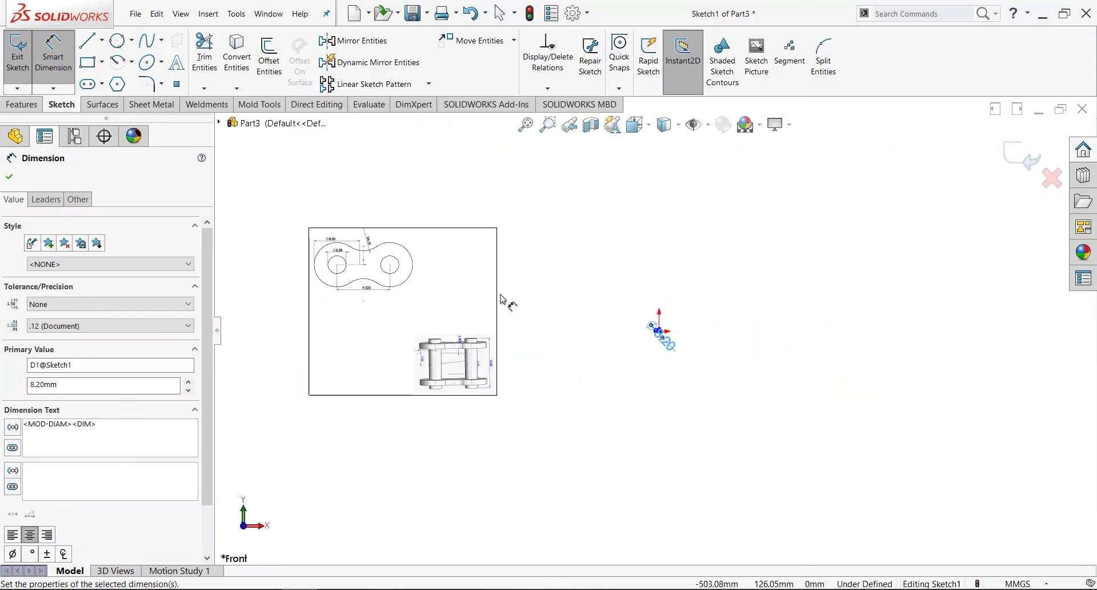
Step: Resize the chain-link reference picture in the sketch from its corner
key("Escape")
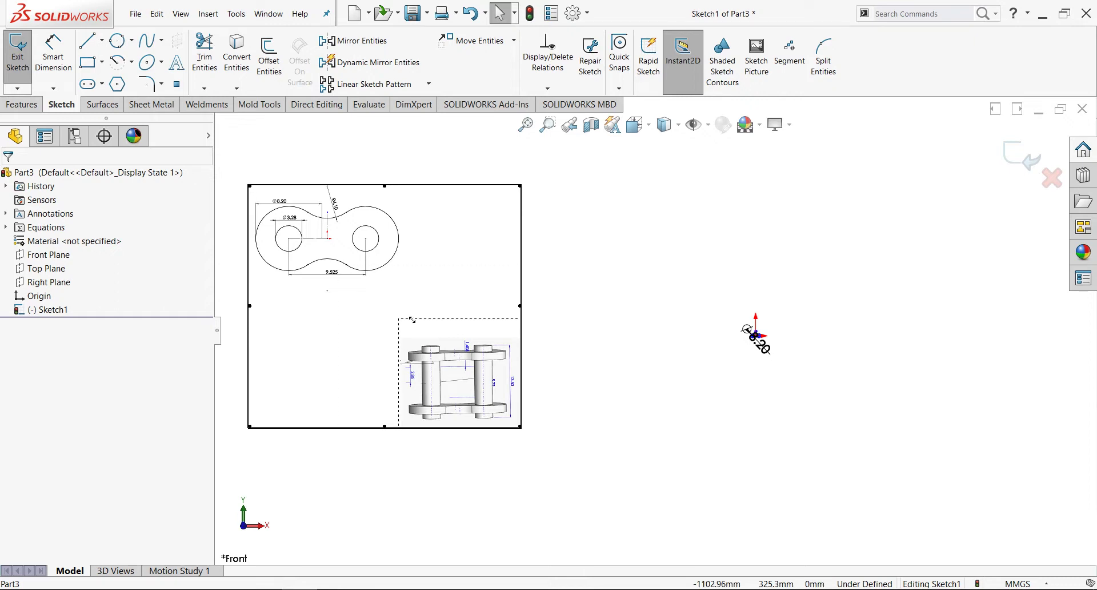
left_click_drag(412, 319, 398, 318)
scroll(754, 336, "up", 3)
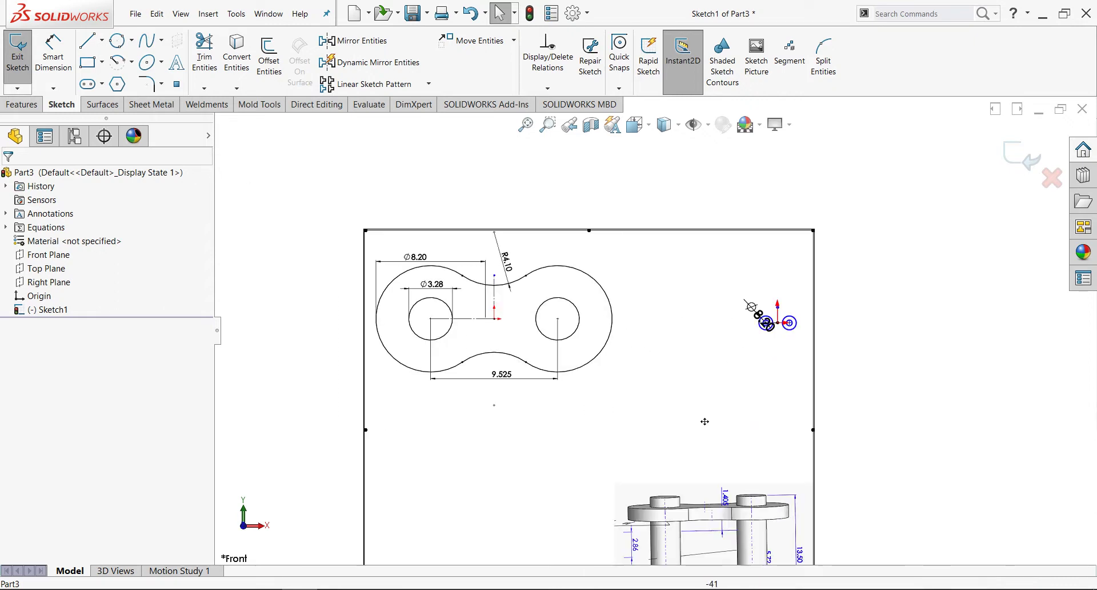
scroll(674, 343, "down", 2)
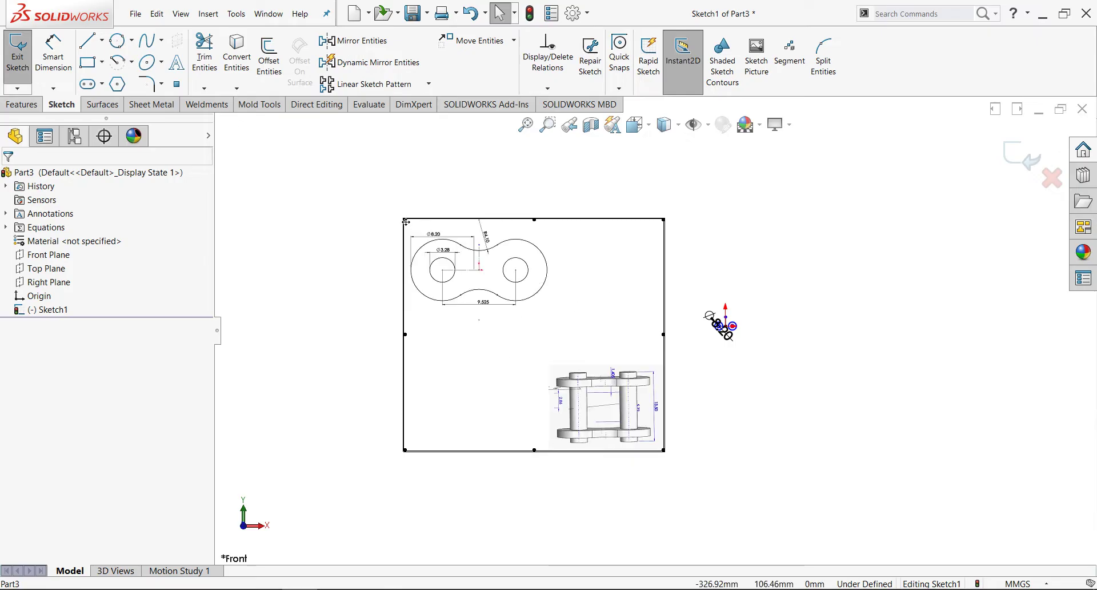
scroll(637, 372, "down", 3)
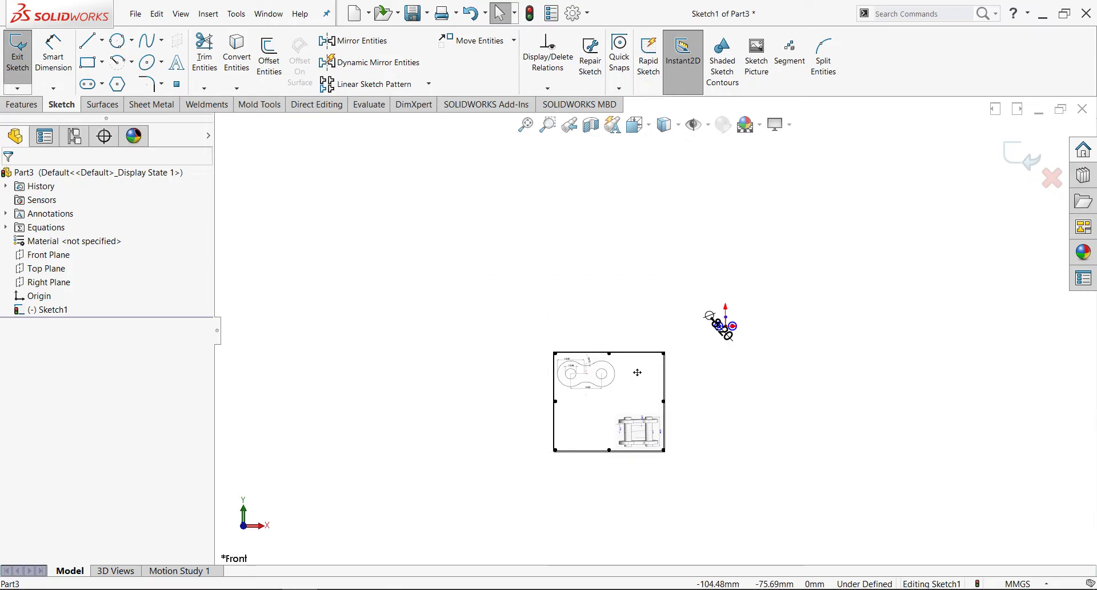
scroll(649, 323, "up", 1)
scroll(649, 323, "up", 3)
scroll(654, 329, "up", 3)
scroll(651, 329, "down", 2)
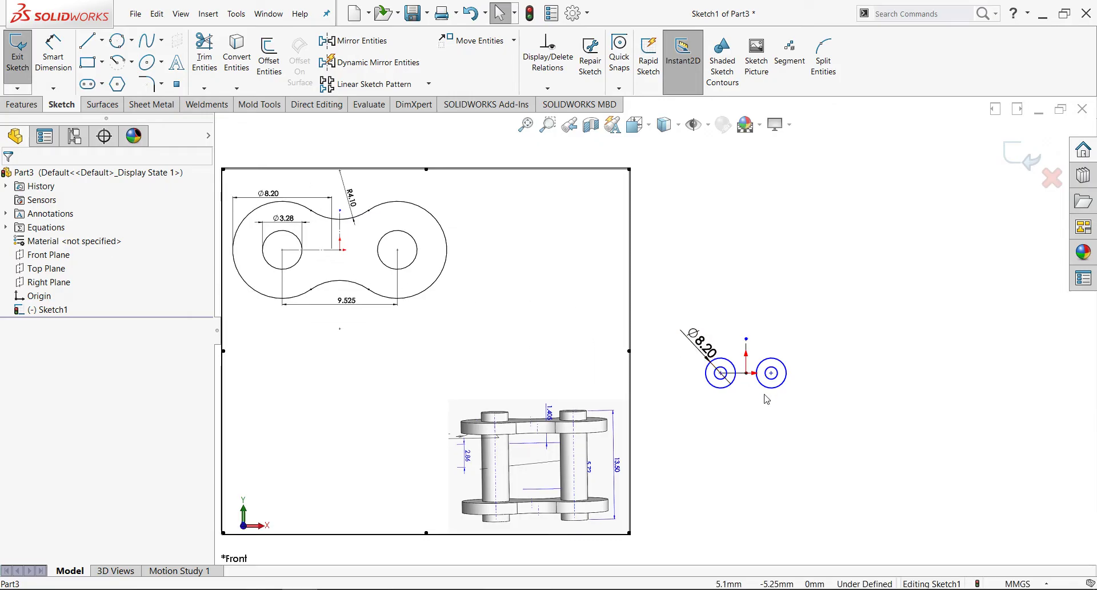
scroll(721, 373, "up", 2)
scroll(721, 373, "up", 3)
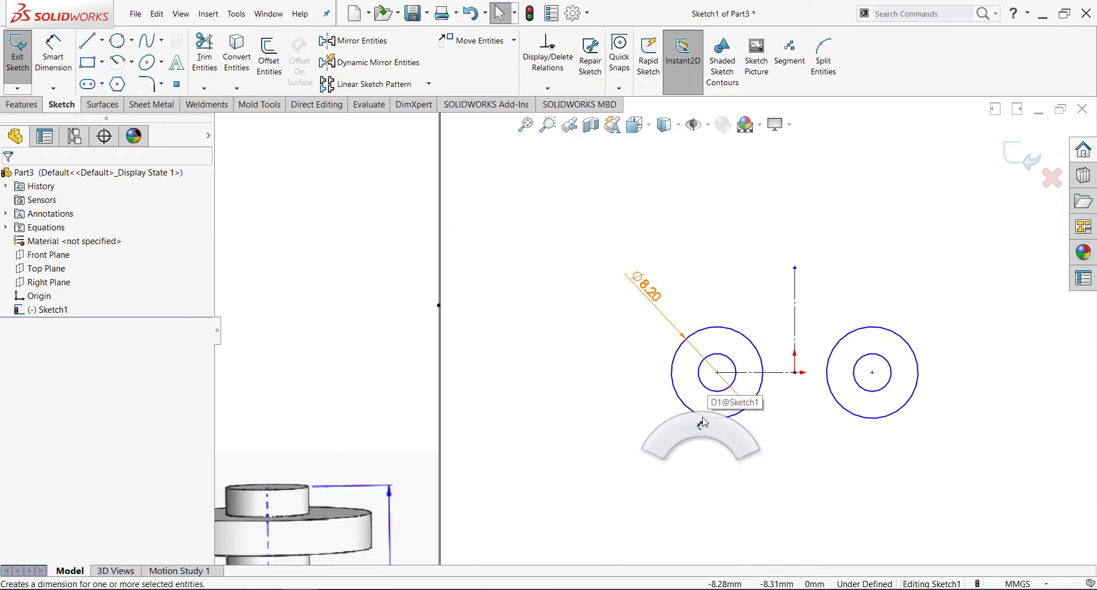
Step: Dimension the inner circle to a 3.28 diameter
right_click_drag(703, 460, 714, 360)
left_click(719, 358)
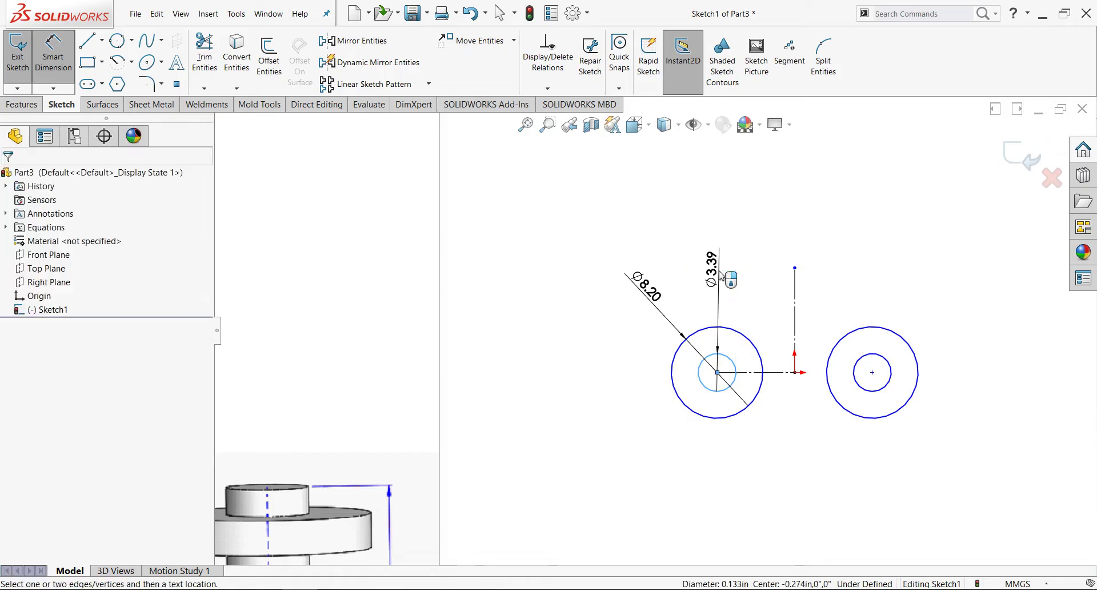
left_click(715, 273)
type("3.28")
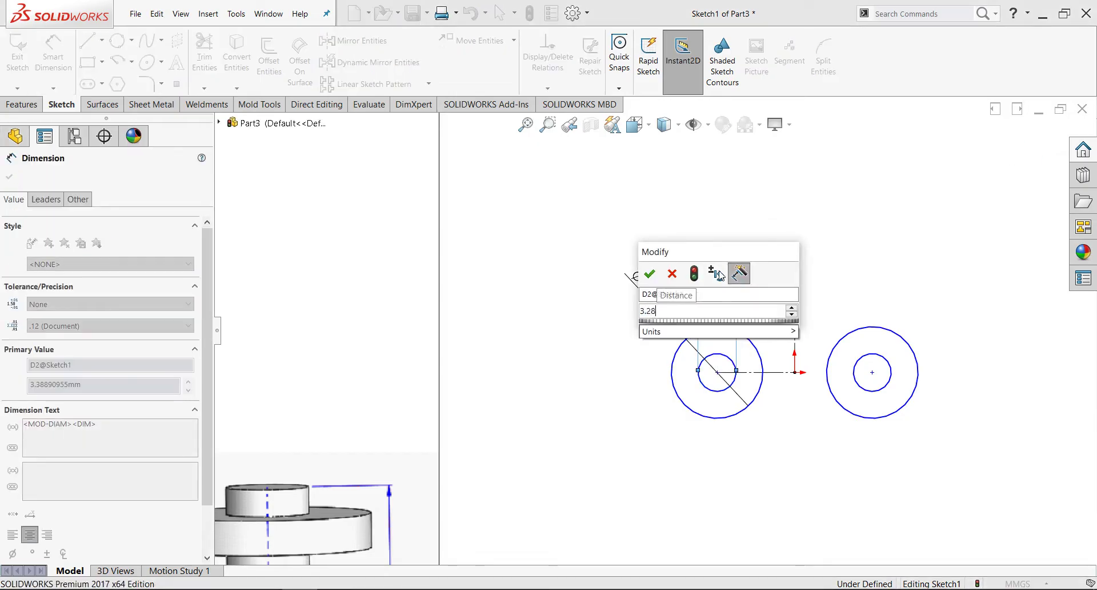
key("Return")
scroll(731, 403, "down", 2)
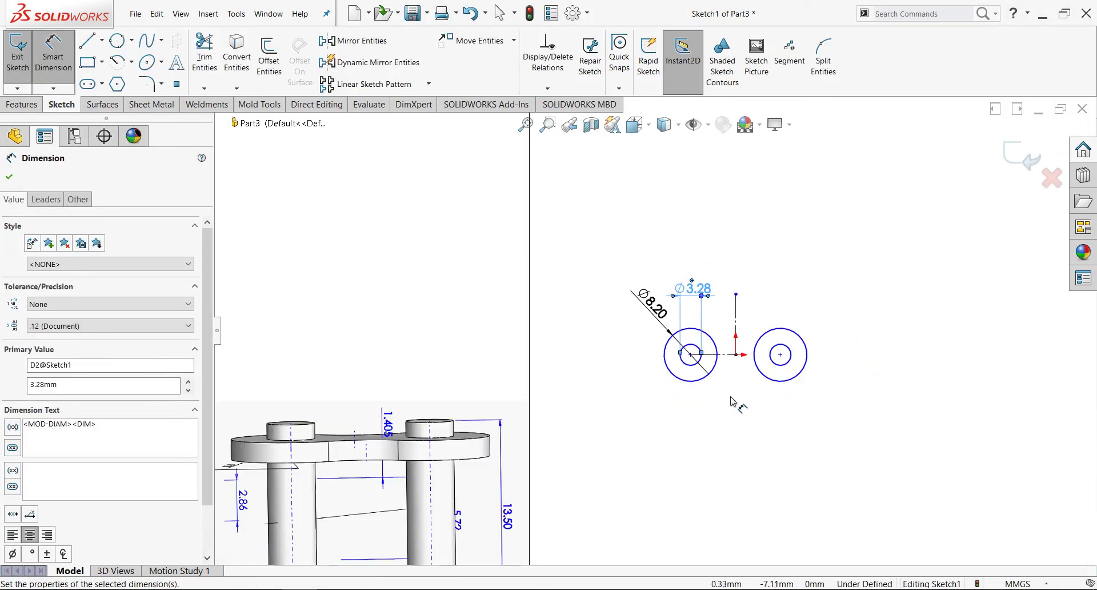
scroll(600, 318, "down", 3)
scroll(400, 348, "up", 3)
scroll(421, 339, "up", 1)
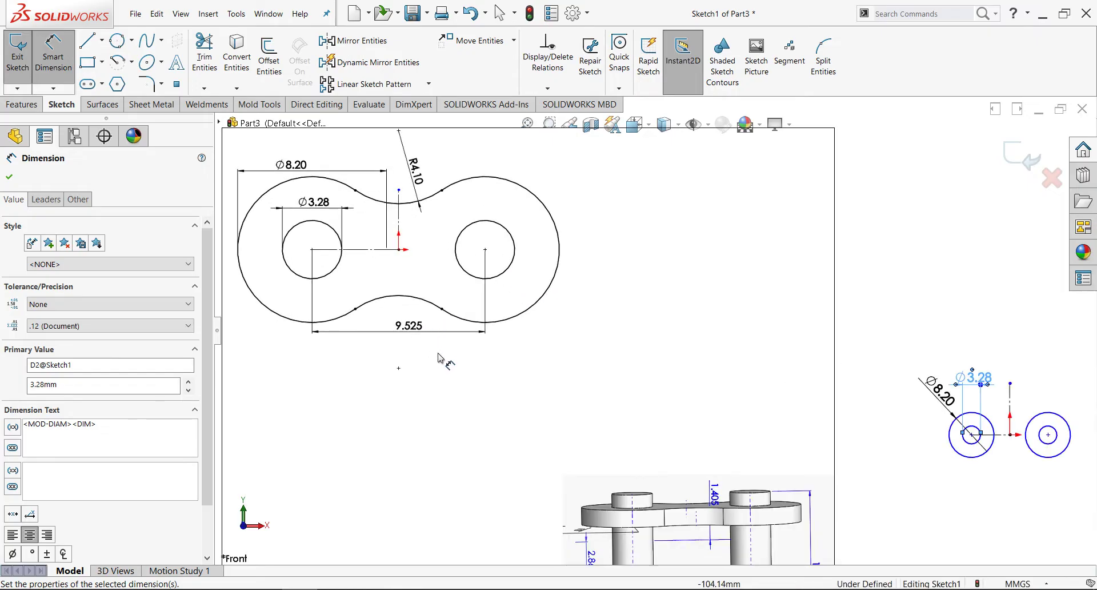
scroll(610, 407, "down", 2)
scroll(960, 404, "up", 3)
scroll(726, 386, "up", 1)
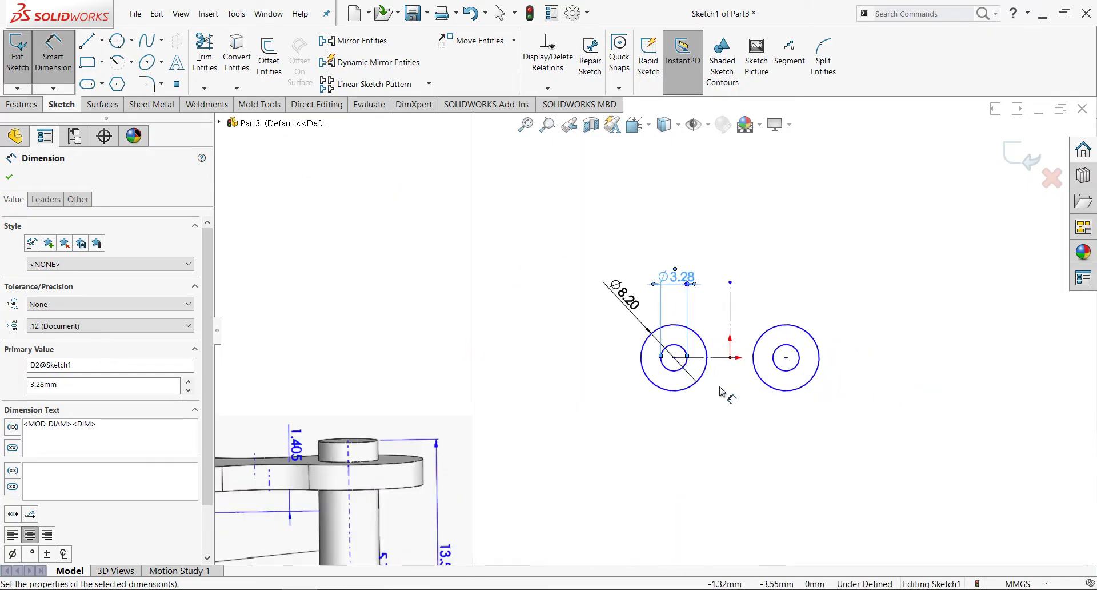
Step: Set the distance between the two circle centres to 9.525
left_click(707, 377)
left_click(781, 391)
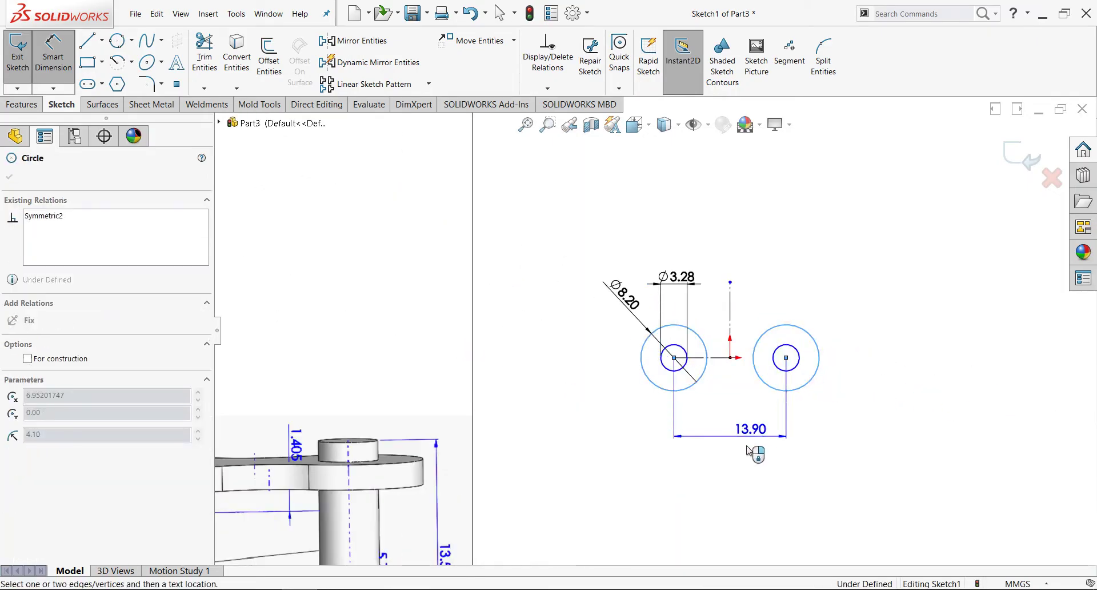
left_click(738, 470)
type("9.52")
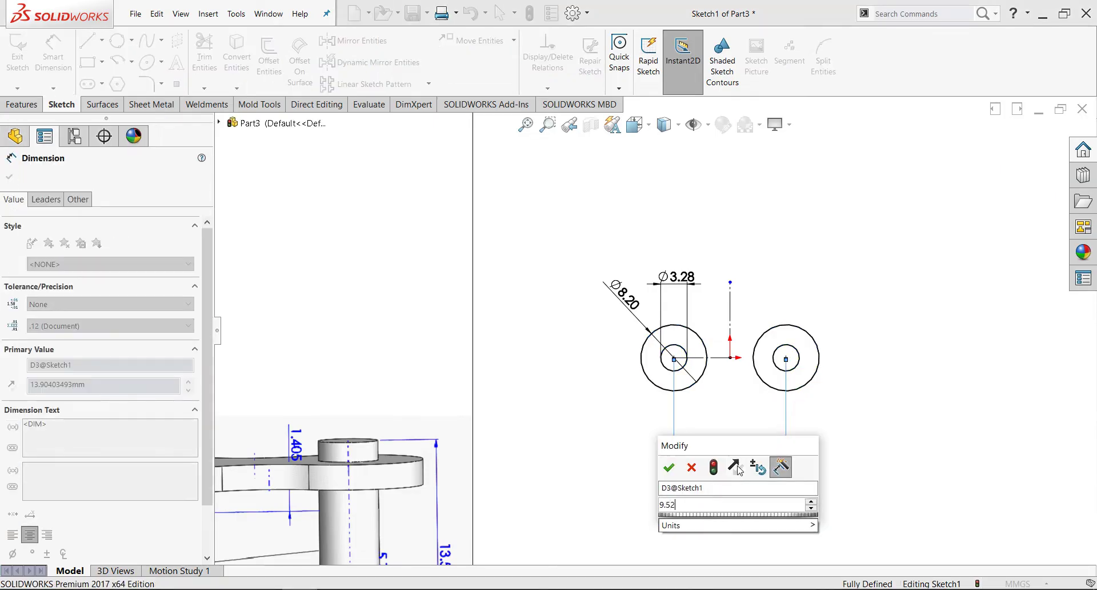
type("5")
key("Return")
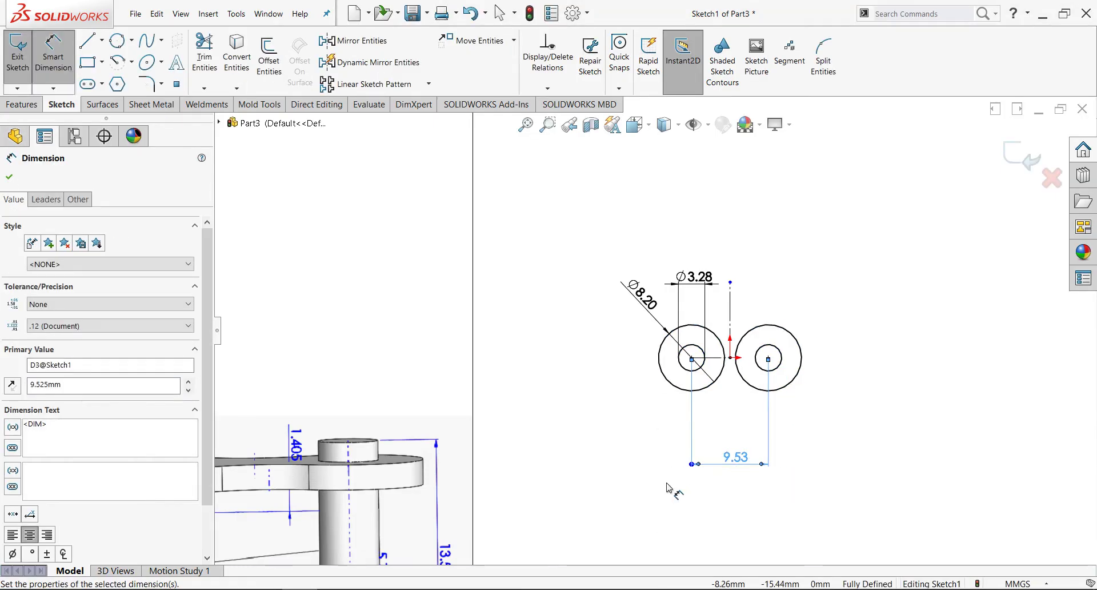
scroll(673, 400, "down", 3)
scroll(628, 342, "down", 2)
scroll(471, 274, "up", 5)
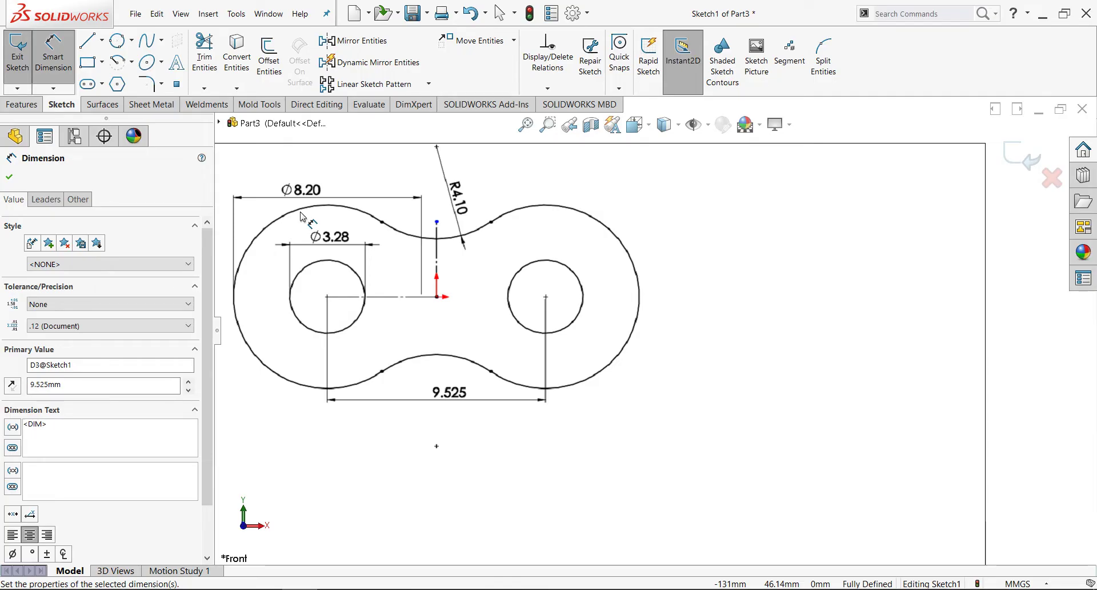
key("Escape")
scroll(350, 374, "down", 1)
Step: Choose the 3 Point Arc tool and discard a misplaced first arc start
scroll(653, 330, "up", 2)
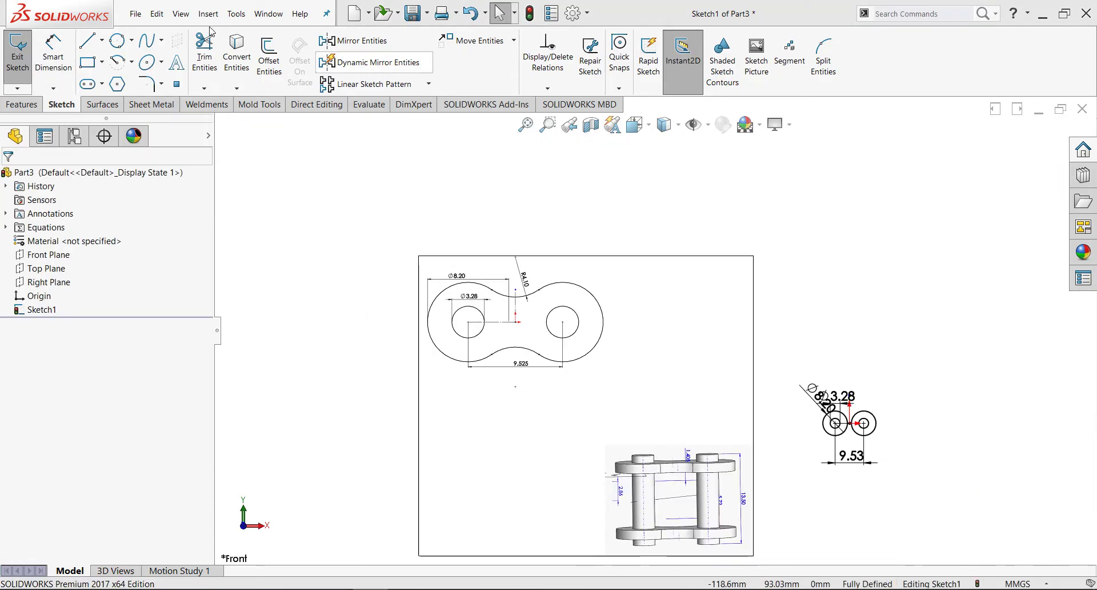
scroll(532, 295, "down", 2)
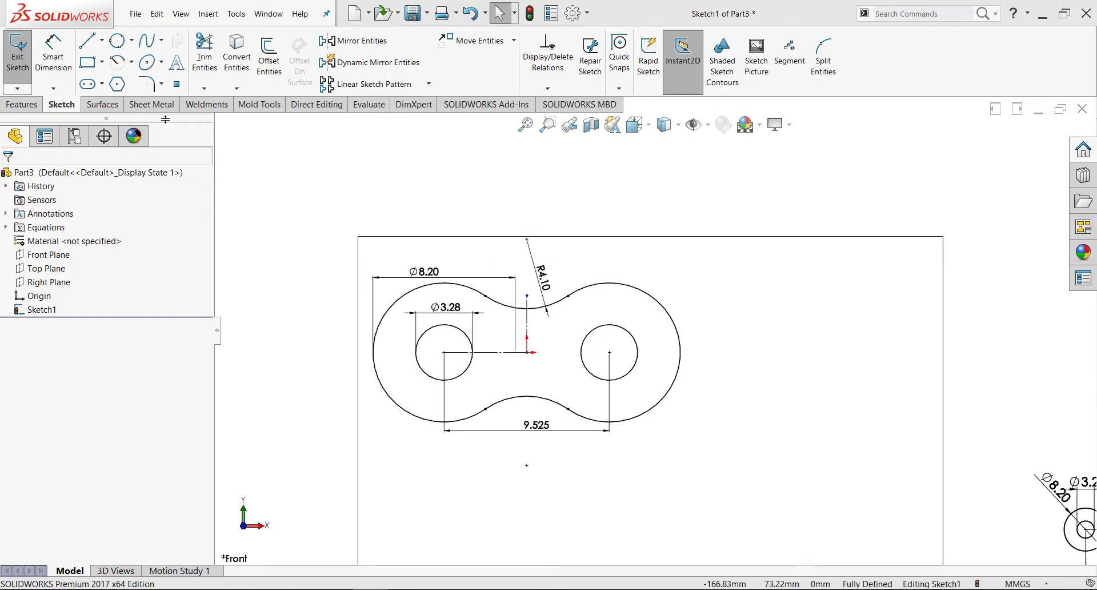
left_click(118, 62)
left_click(98, 220)
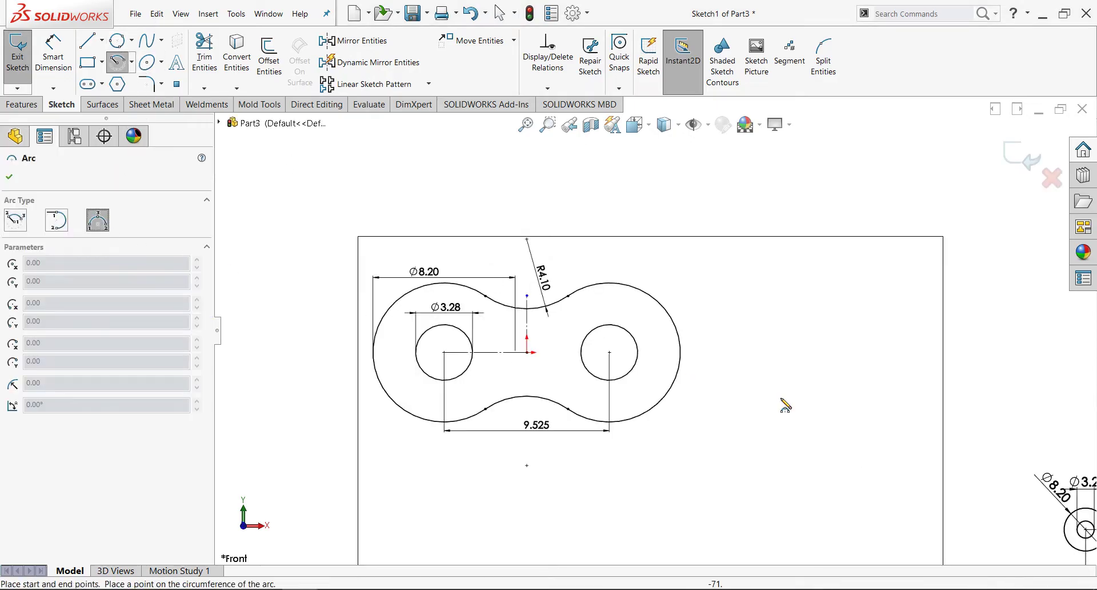
scroll(784, 404, "up", 2)
scroll(857, 412, "down", 4)
scroll(971, 457, "down", 4)
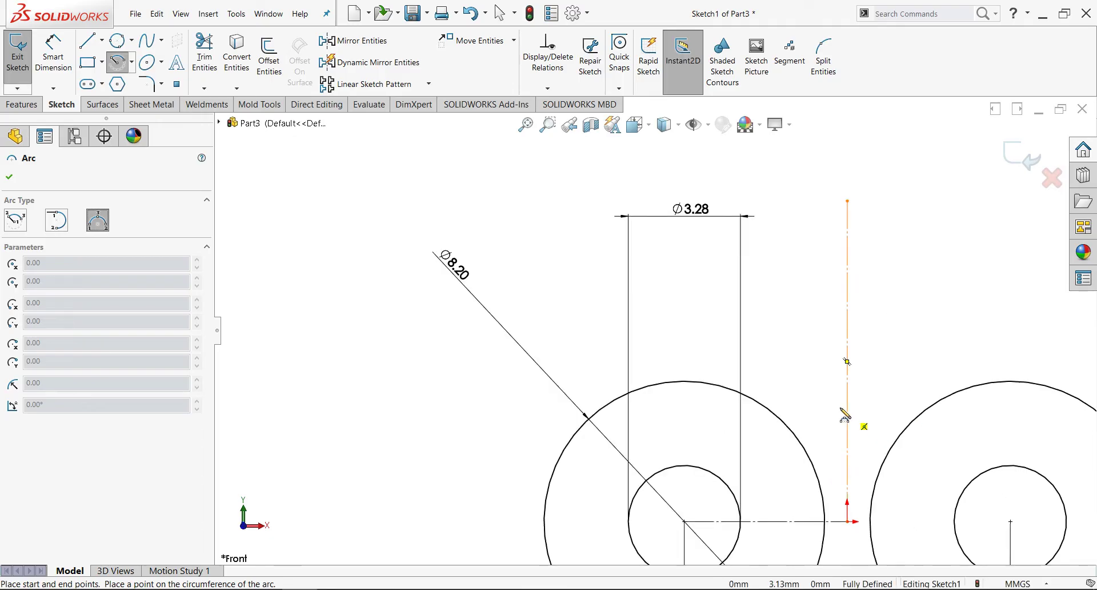
left_click(762, 360)
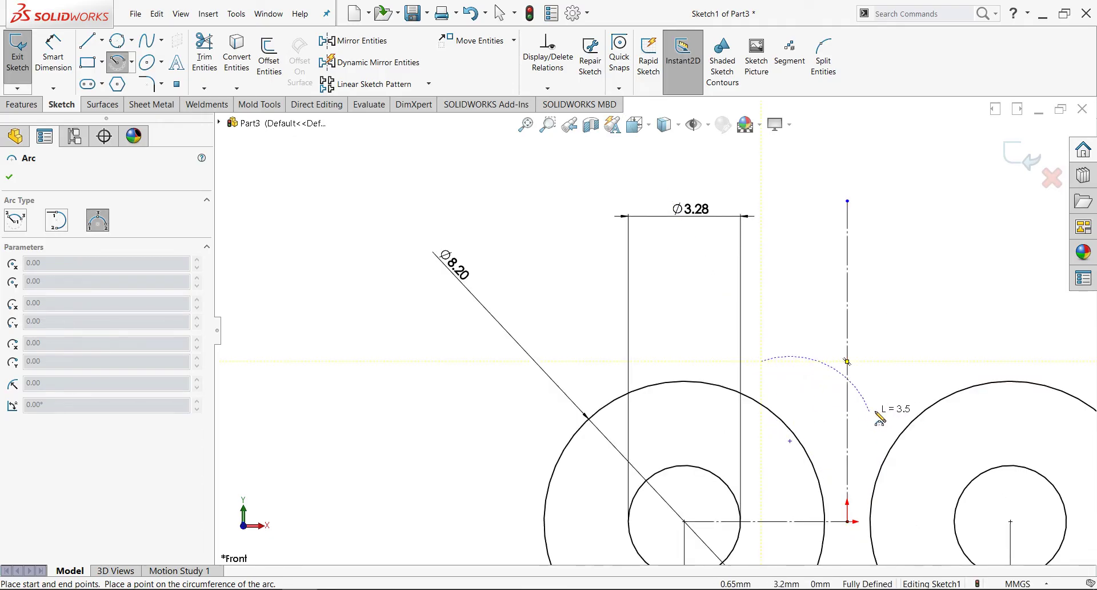
key("Escape")
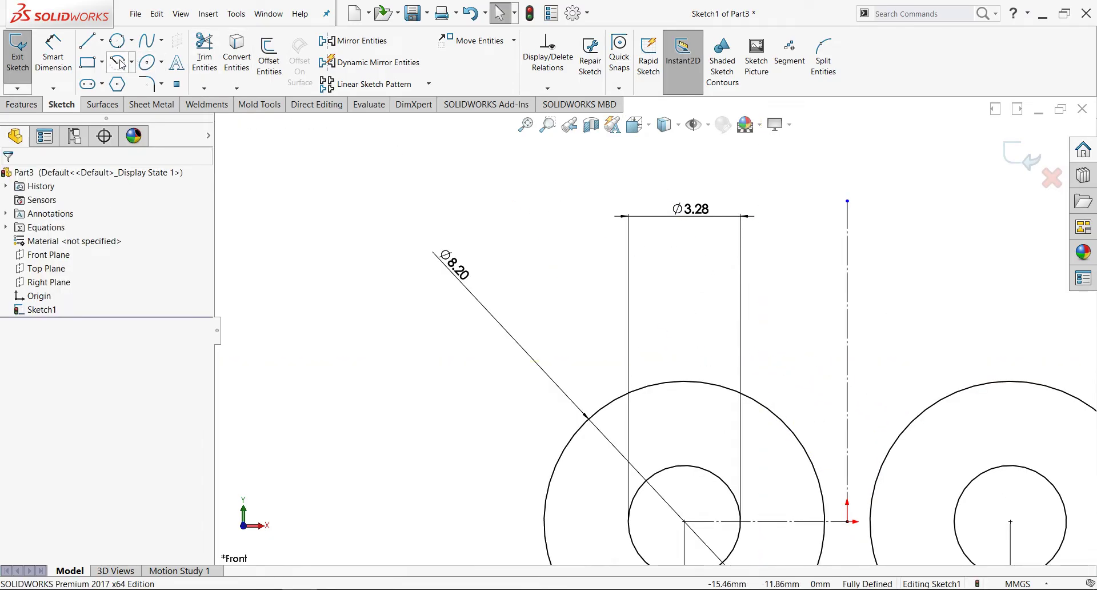
Step: Draw a shallow three-point arc from the left large circle to the right one
left_click(121, 64)
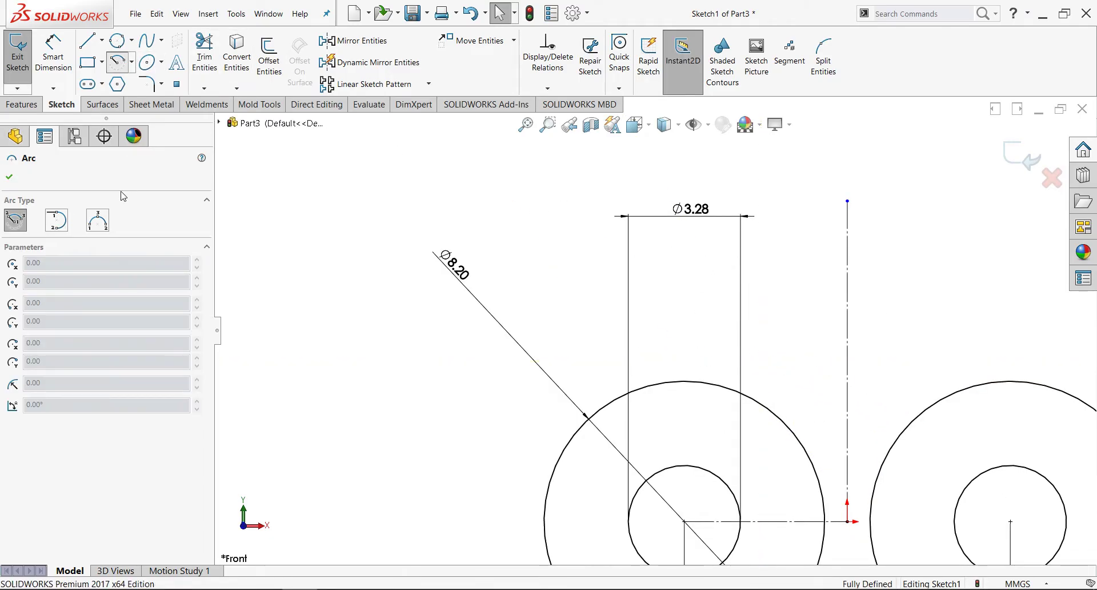
left_click(763, 402)
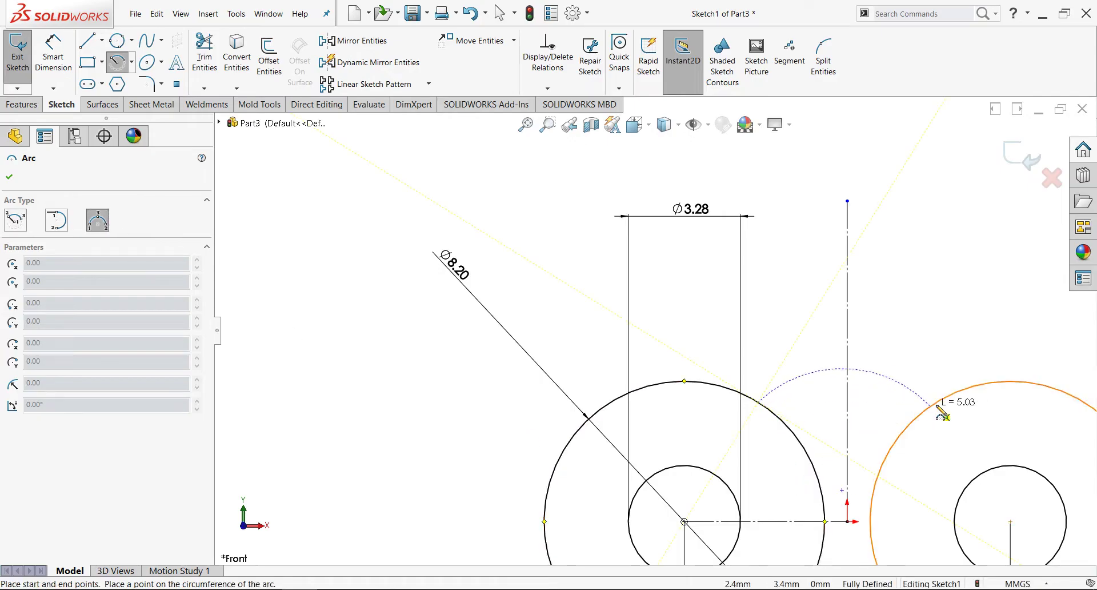
left_click(964, 388)
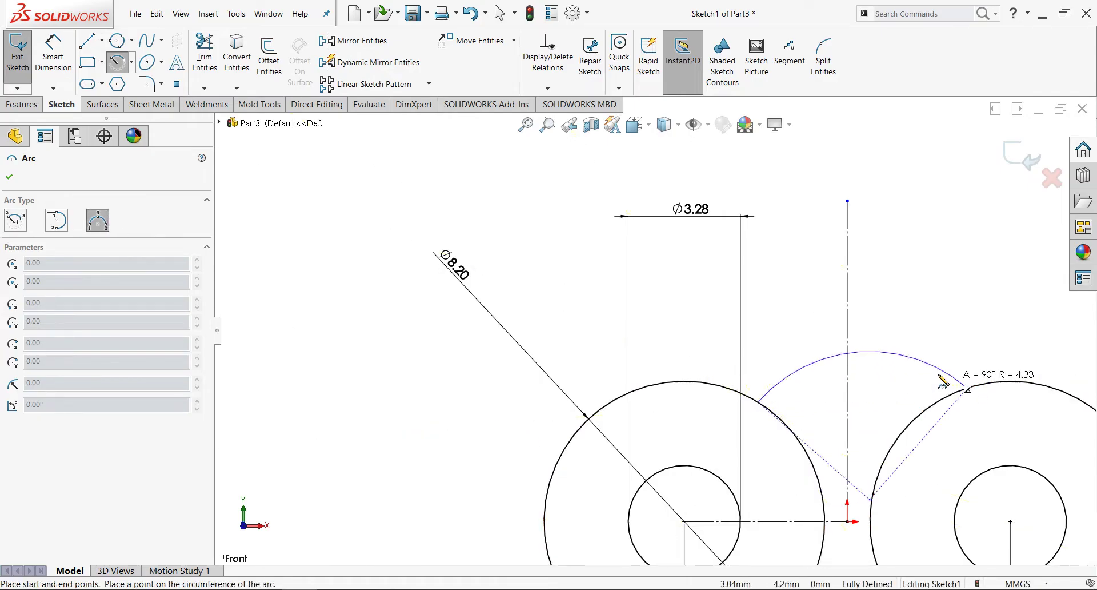
left_click(842, 410)
scroll(654, 330, "up", 2)
key("Escape")
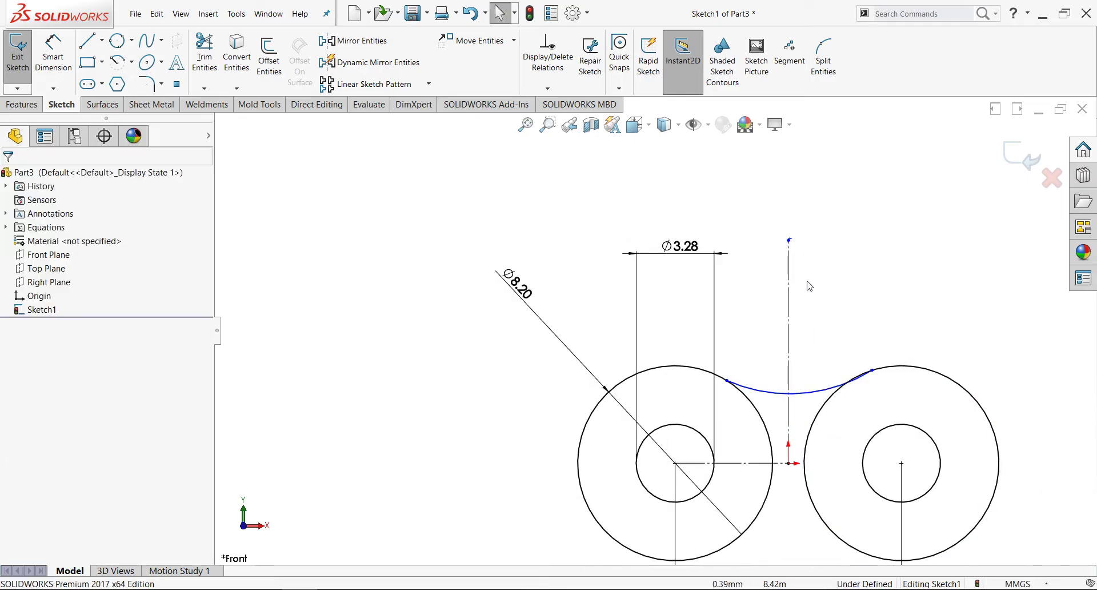
left_click(812, 391)
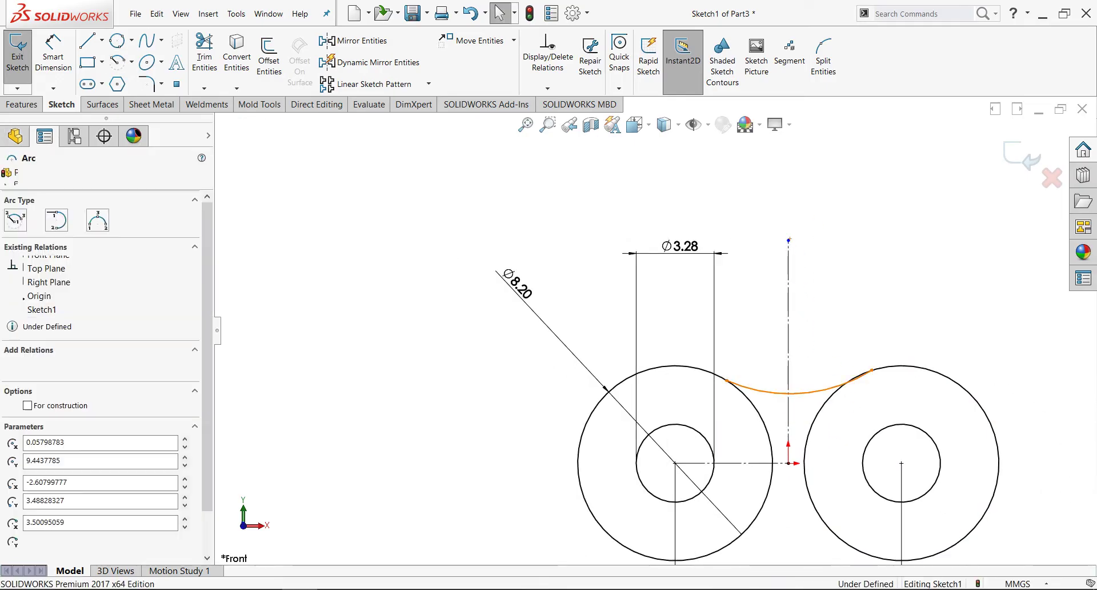
Step: Align the arc's centre point vertically with the sketch origin
left_click(790, 240)
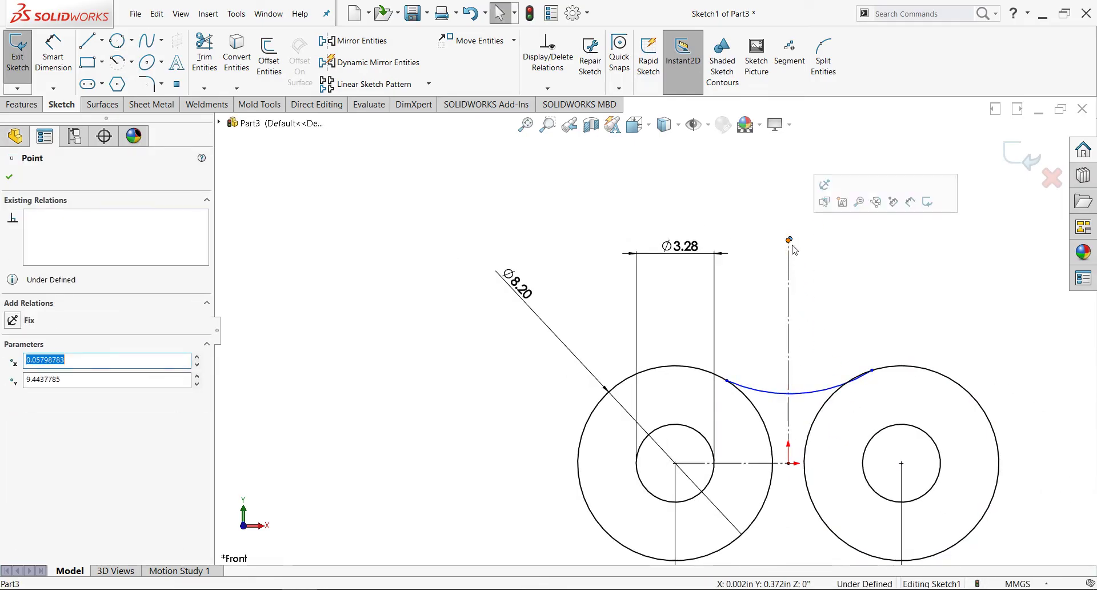
left_click(789, 463, "ctrl")
left_click(841, 412)
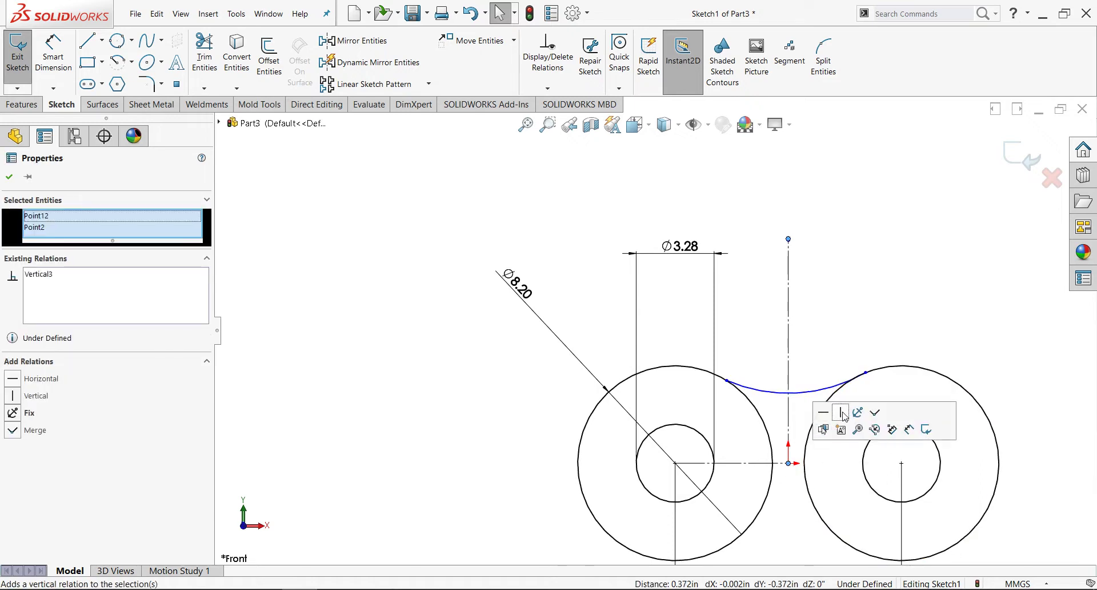
left_click(826, 309)
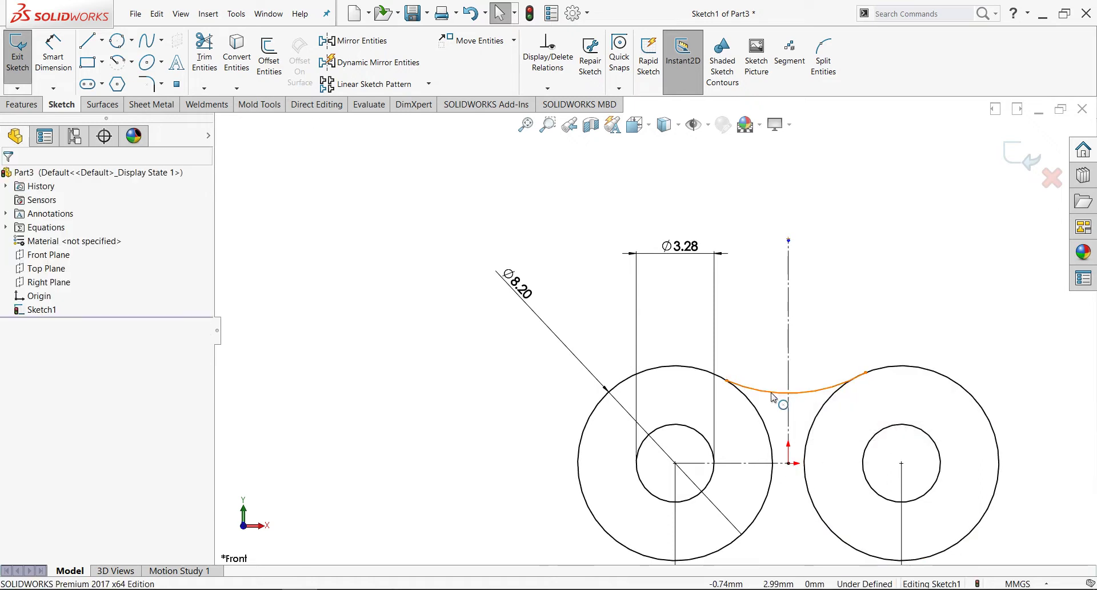
Step: Make the bridging arc tangent to both the left and right large circles
left_click(775, 392)
scroll(772, 397, "down", 2)
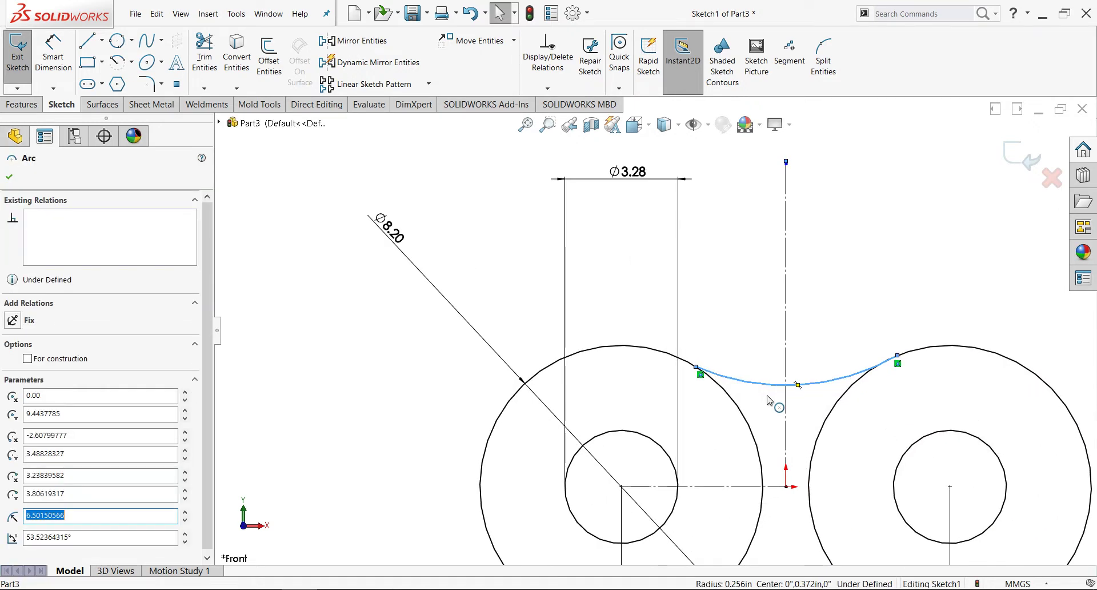
left_click(739, 412, "ctrl")
left_click(783, 352)
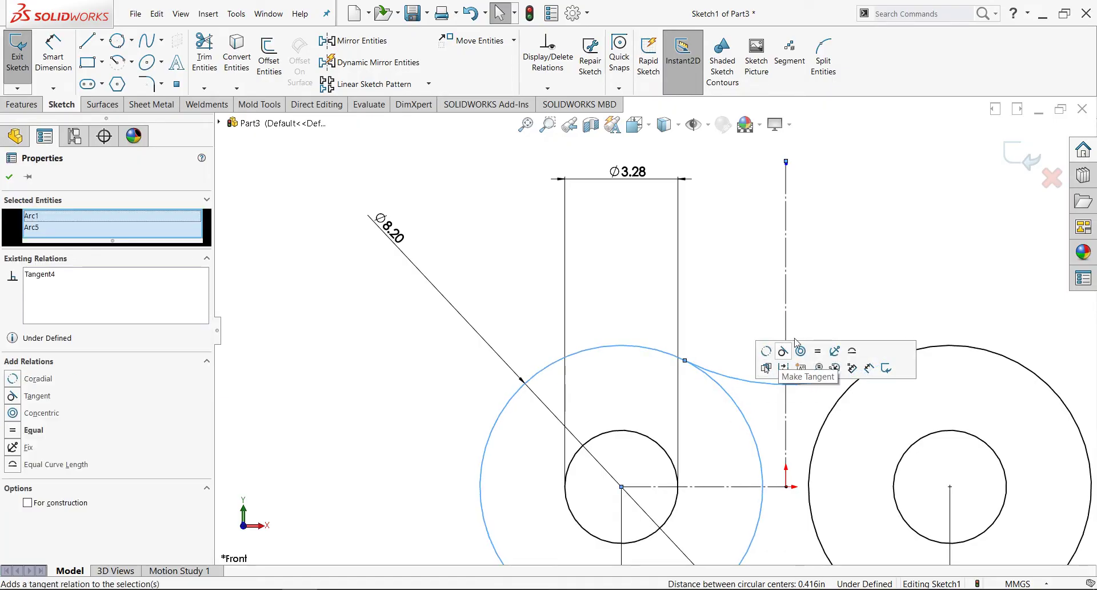
left_click(842, 388)
left_click(842, 386)
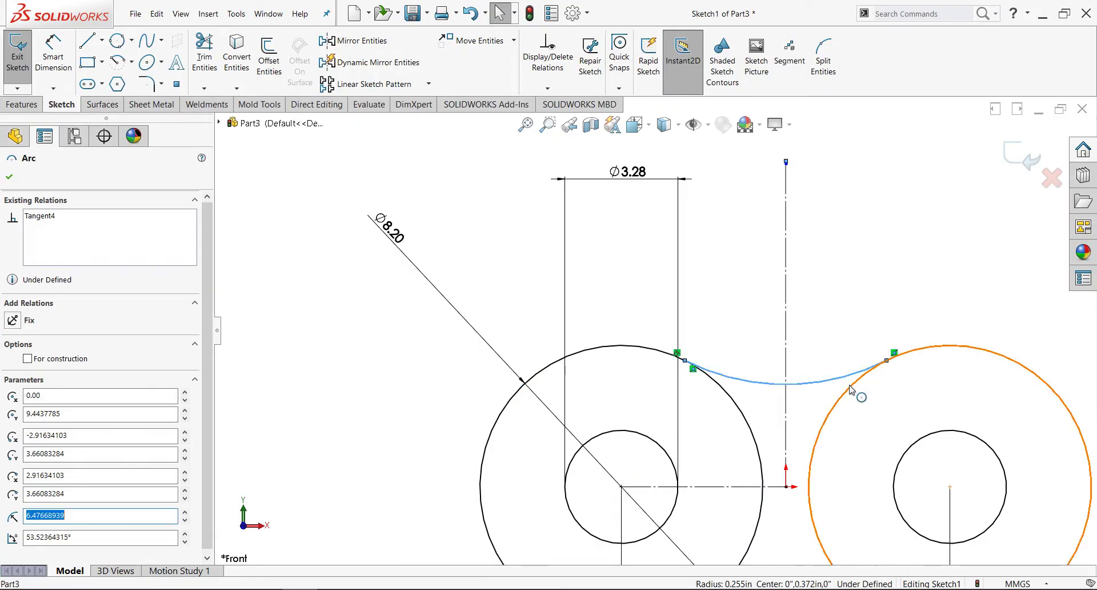
left_click(863, 388, "ctrl")
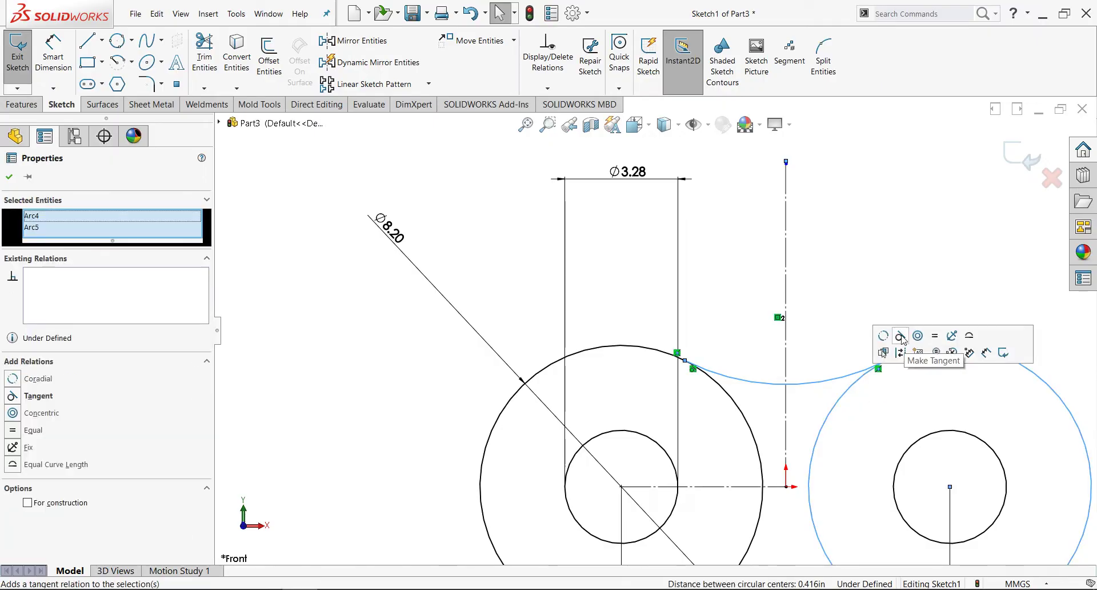
left_click(905, 341)
key("f")
scroll(759, 384, "down", 2)
scroll(705, 350, "up", 2)
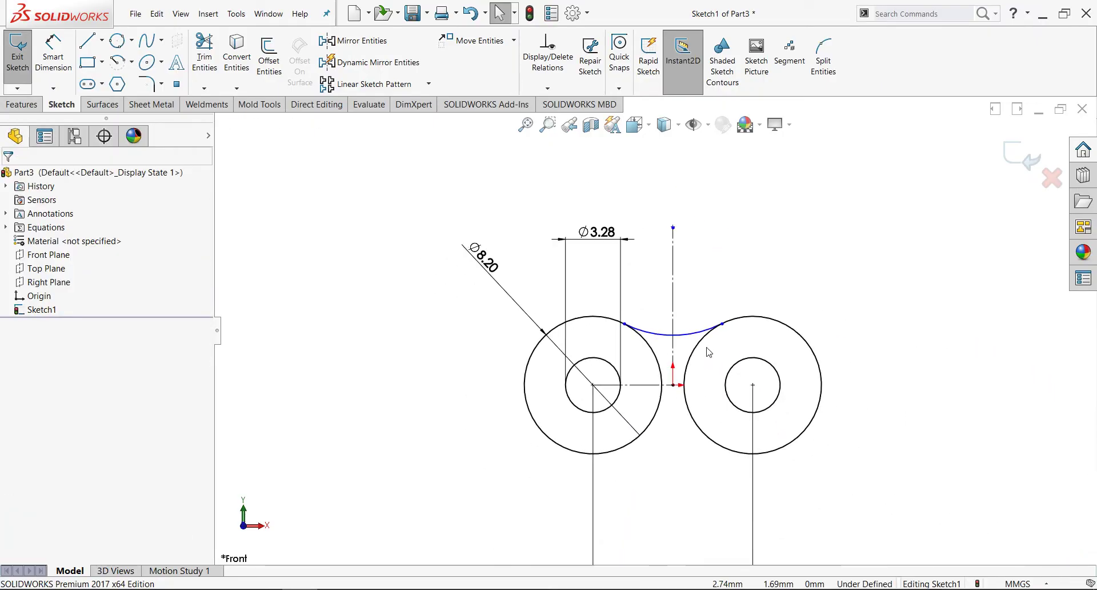
right_click_drag(729, 246, 722, 211)
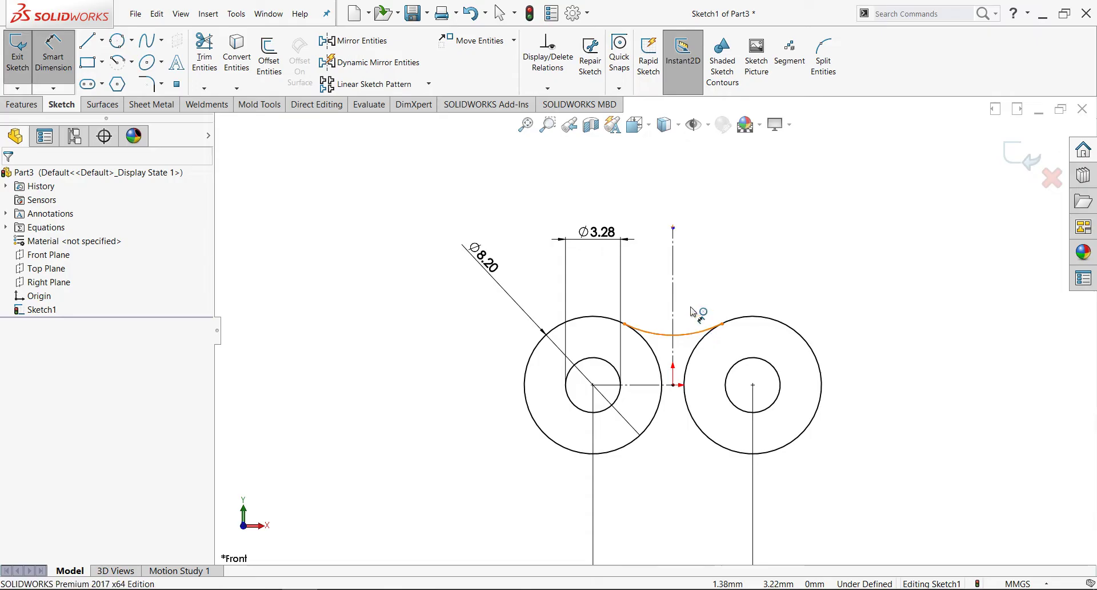
Step: Dimension the connecting arc's radius as 8.2/2, giving R4.10
left_click(704, 333)
left_click(715, 284)
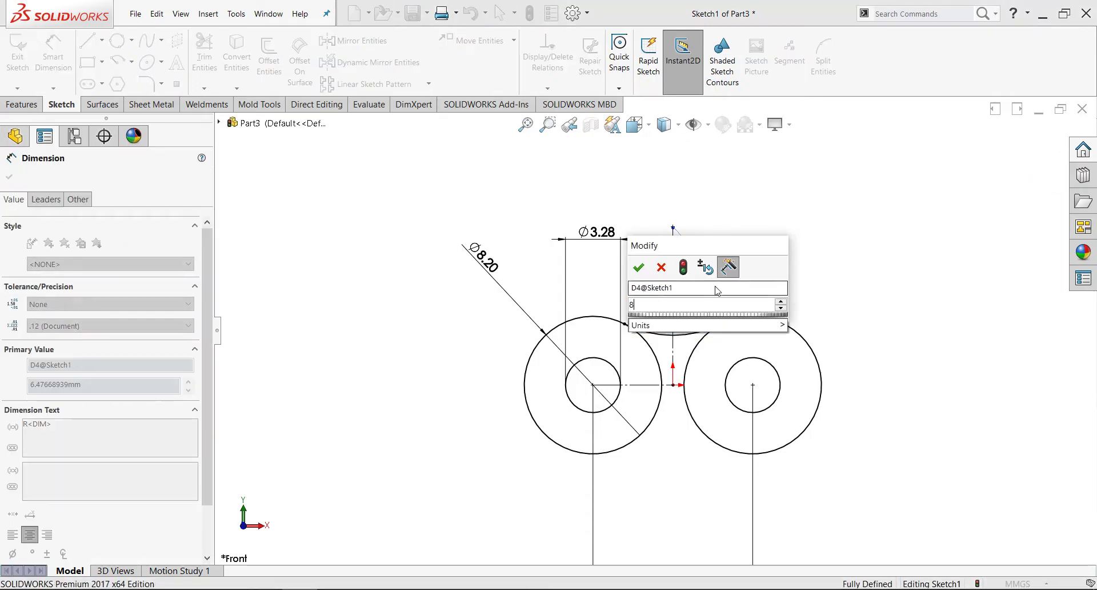
type("8.2/2")
key("Return")
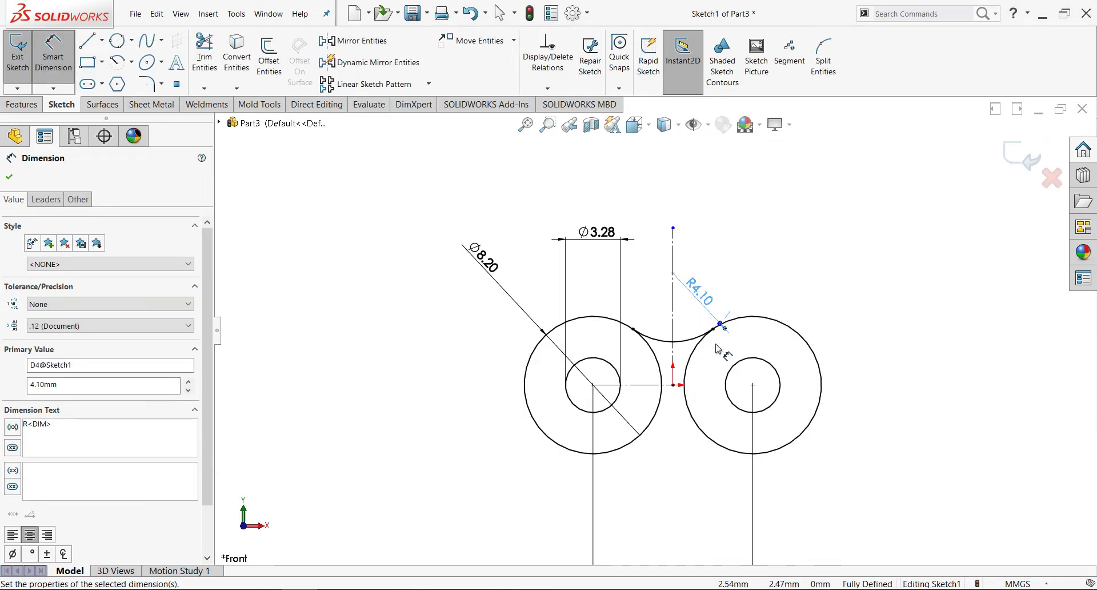
scroll(726, 347, "down", 2)
key("Escape")
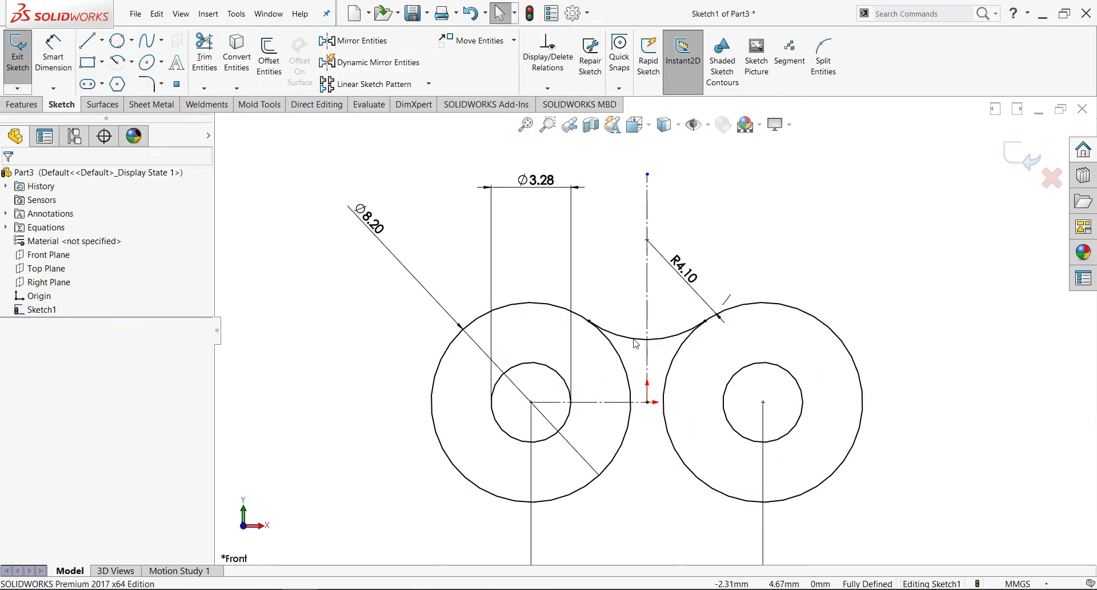
Step: Mirror the arc below the horizontal centerline
left_click(660, 344)
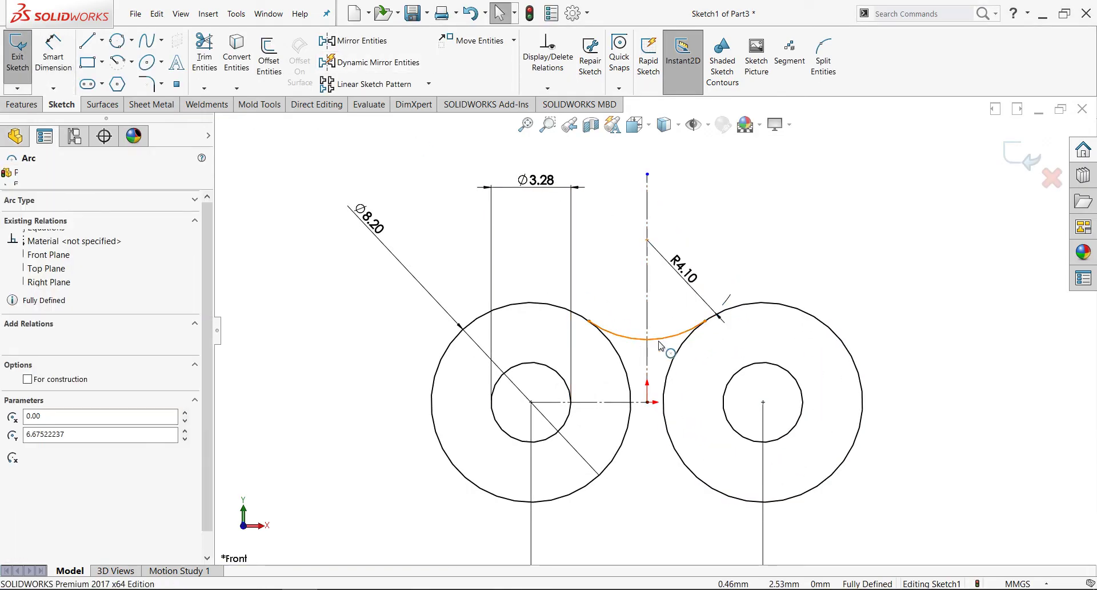
left_click(592, 403, "ctrl")
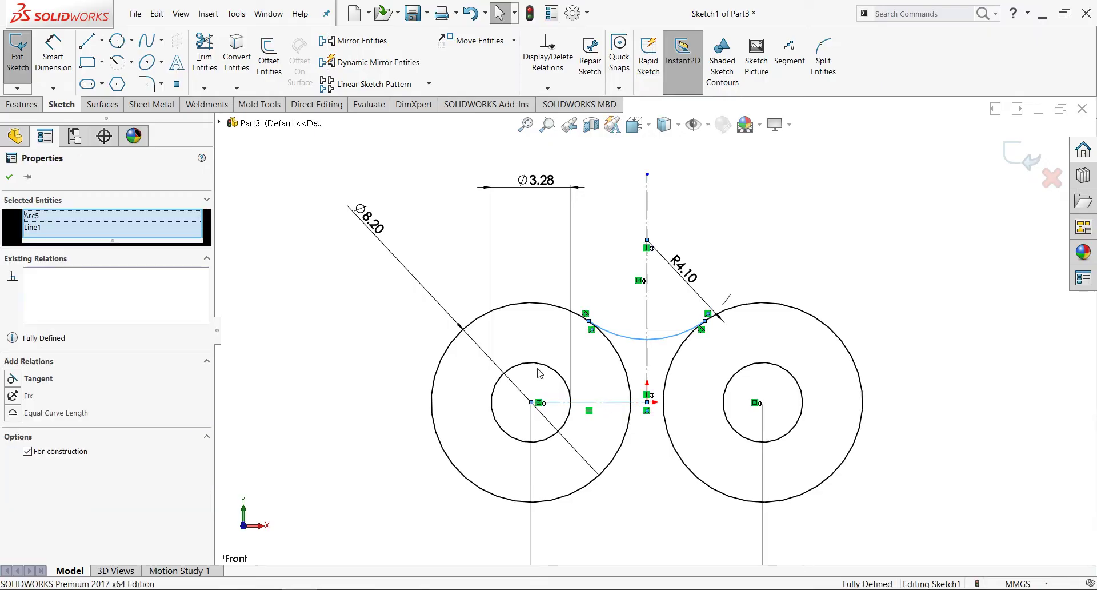
left_click(341, 43)
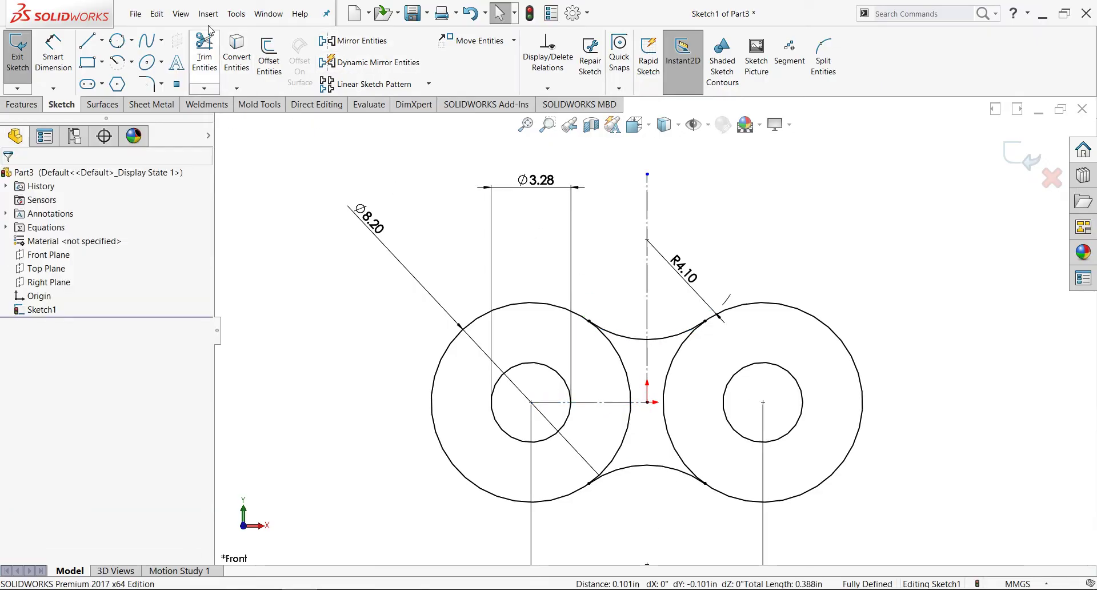
Step: Power-trim the inner circle segments between the arcs and shade the closed dumbbell outline
left_click(204, 52)
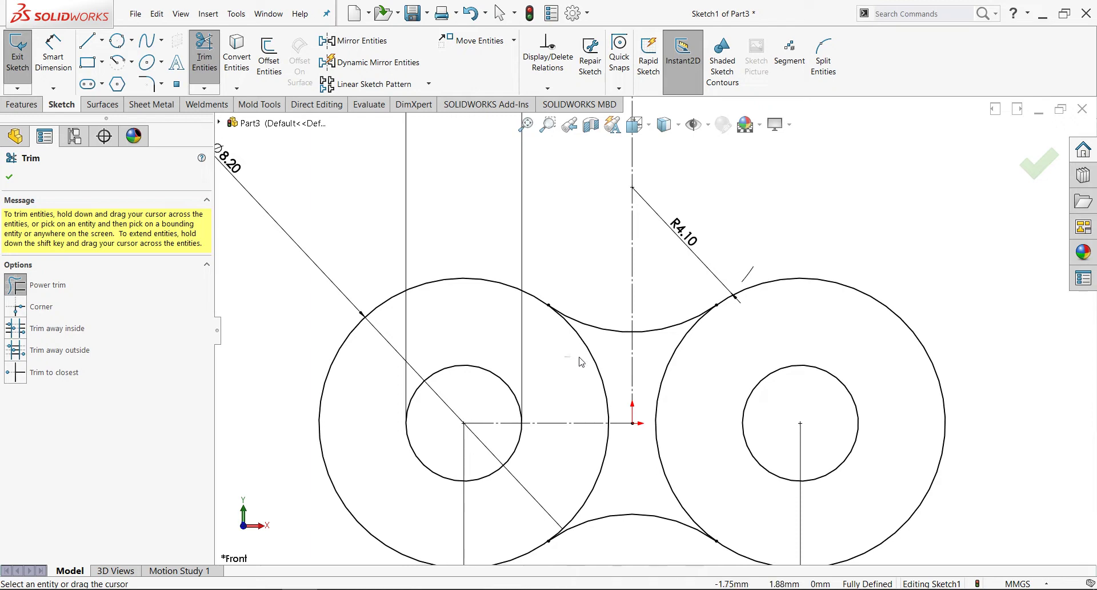
left_click_drag(587, 461, 683, 483)
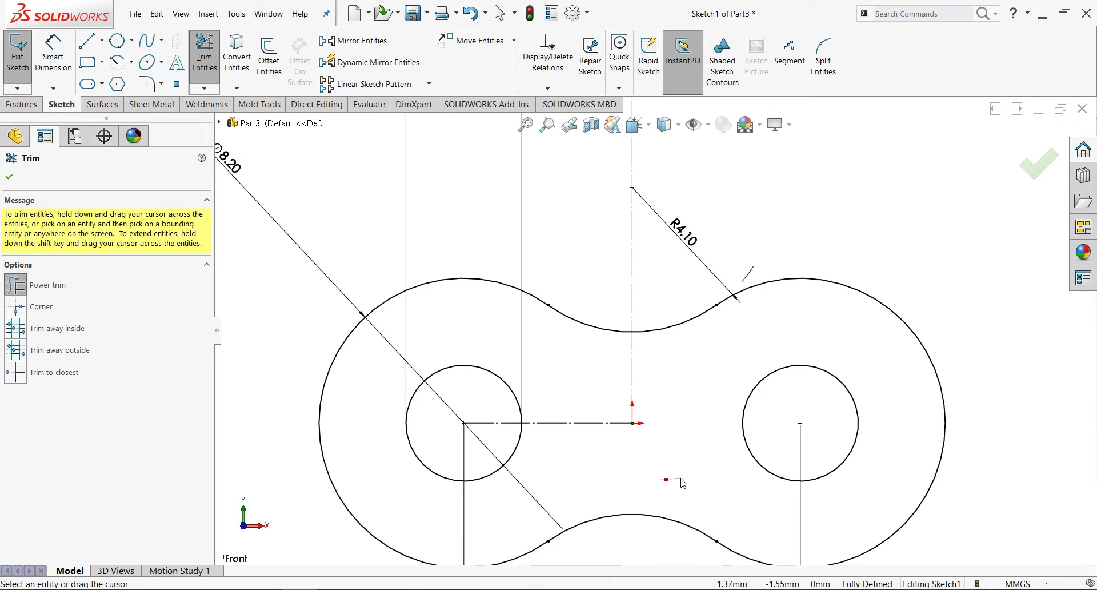
scroll(670, 435, "up", 5)
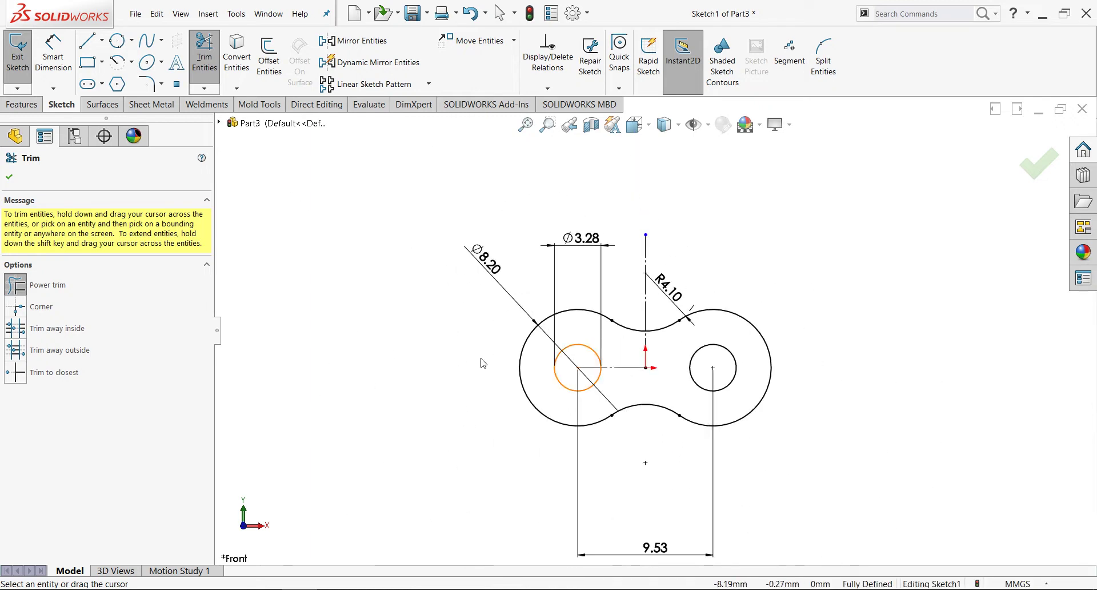
left_click(12, 182)
left_click(722, 60)
scroll(659, 332, "down", 2)
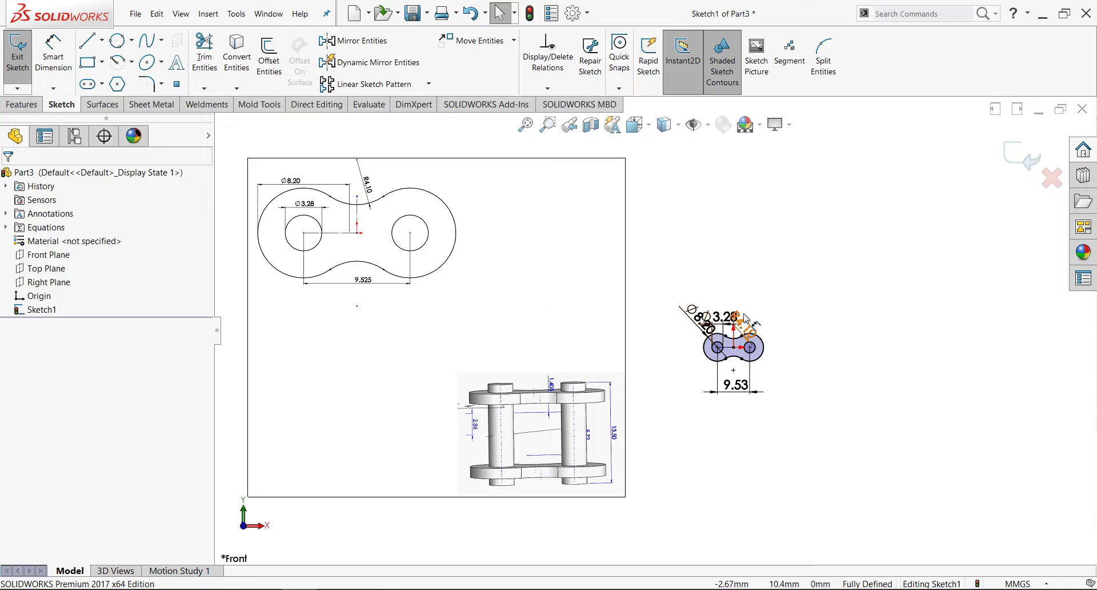
Step: Start an Extruded Boss/Base on the dumbbell sketch and select its 10.00mm Depth field
scroll(654, 328, "up", 3)
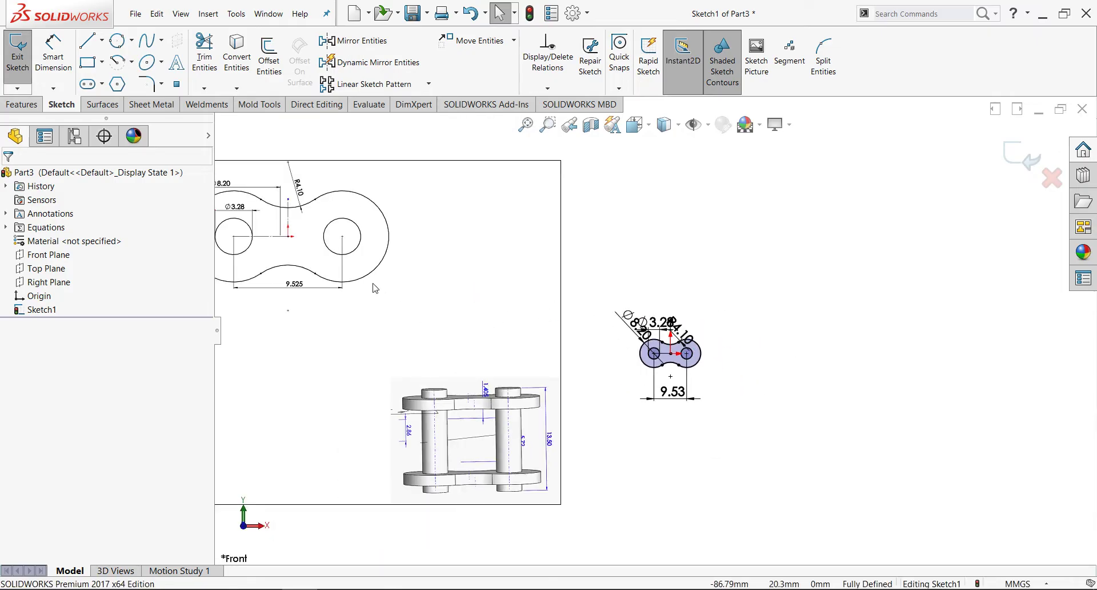
scroll(604, 320, "up", 2)
scroll(604, 320, "down", 3)
scroll(661, 261, "up", 2)
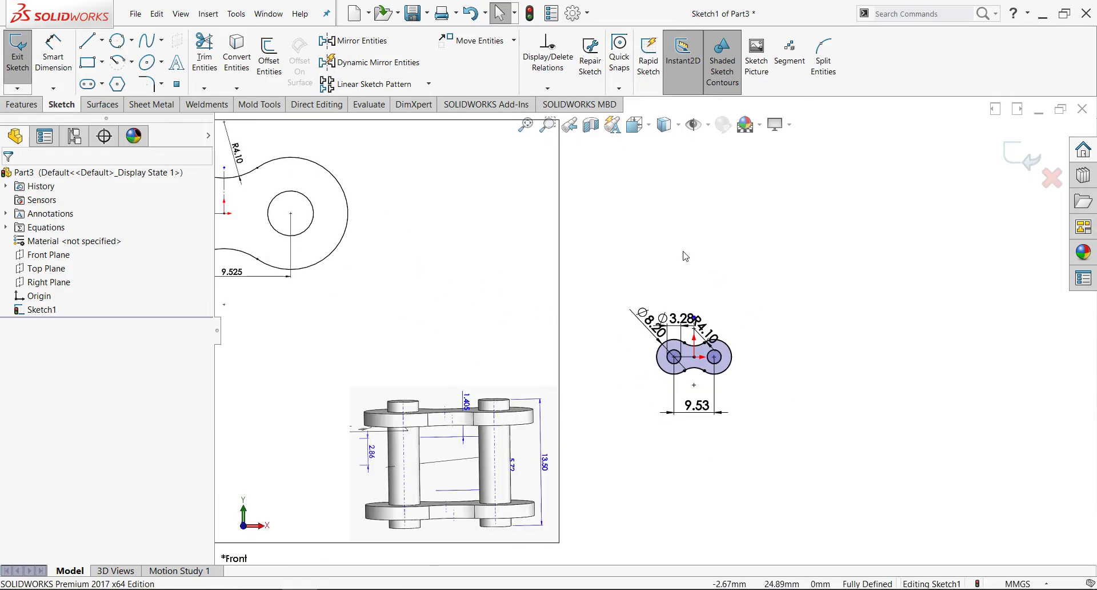
scroll(662, 261, "up", 3)
scroll(674, 298, "down", 2)
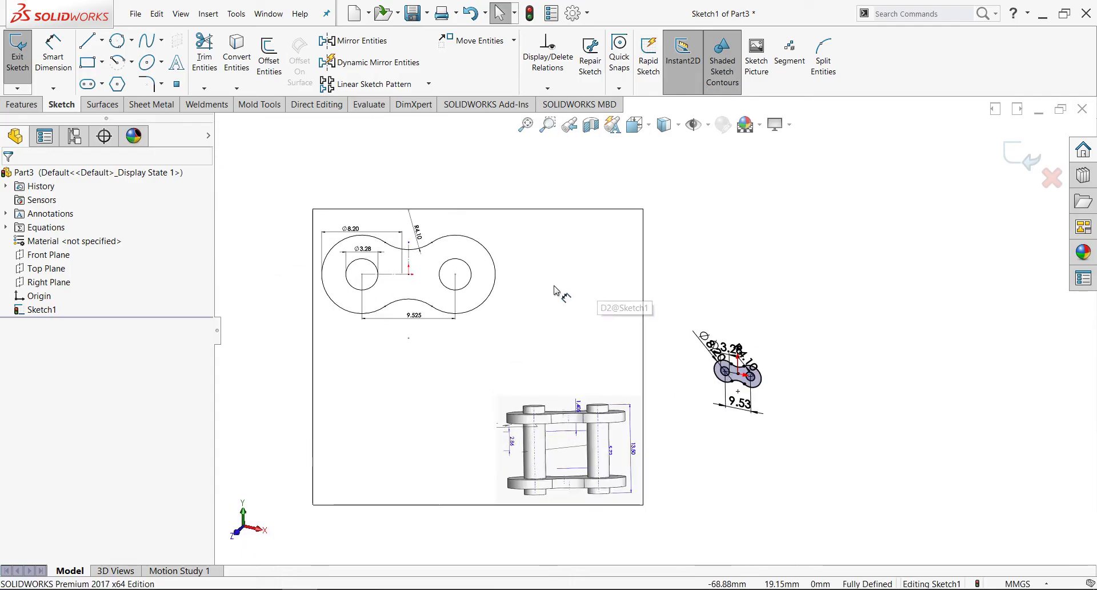
left_click(21, 104)
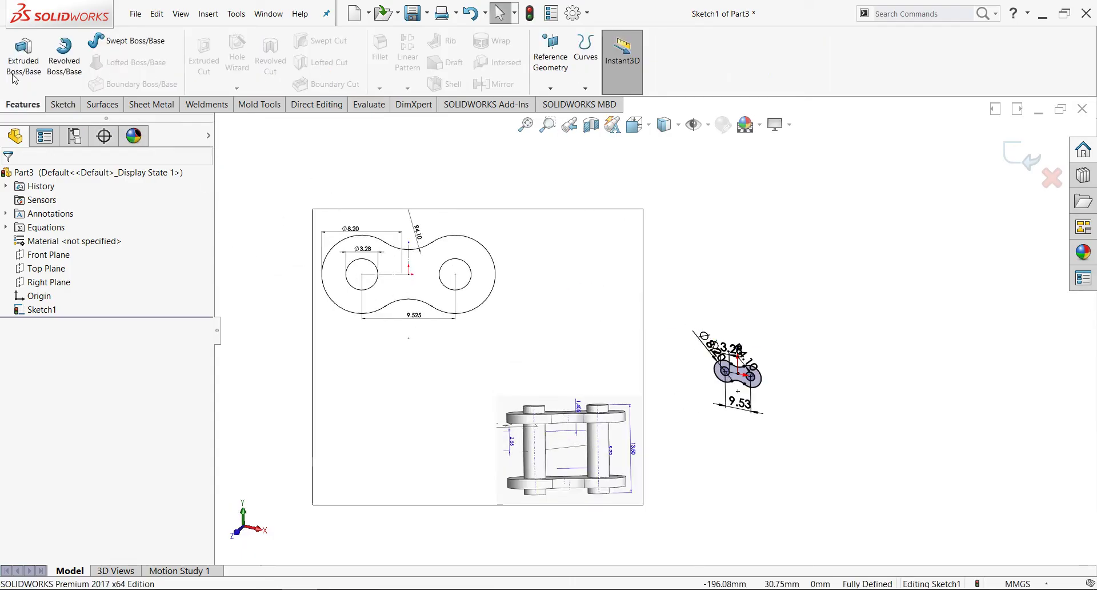
left_click(20, 61)
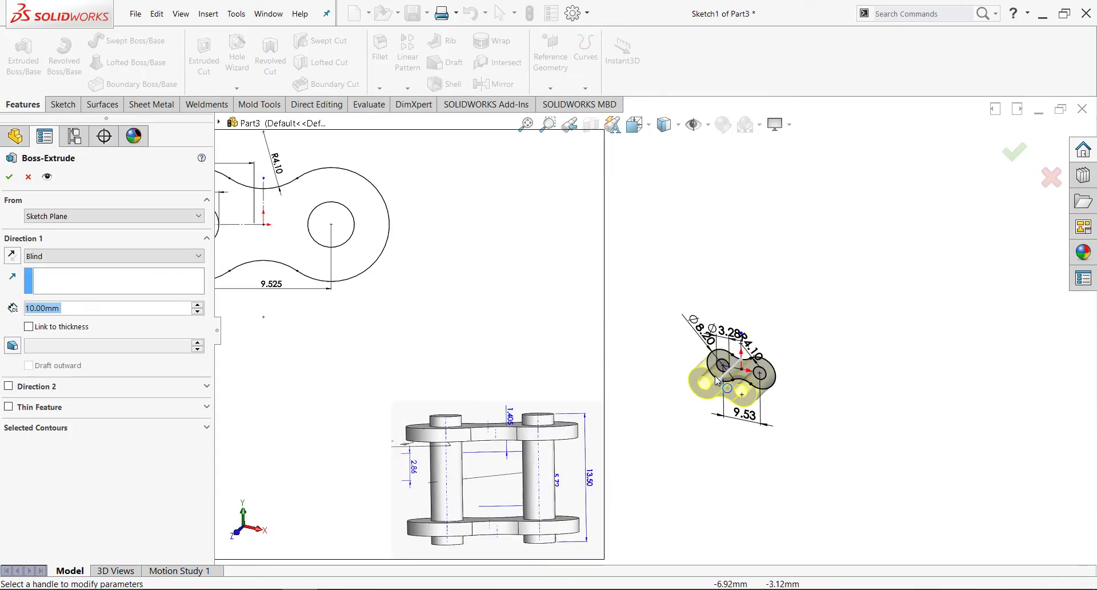
left_click(77, 307)
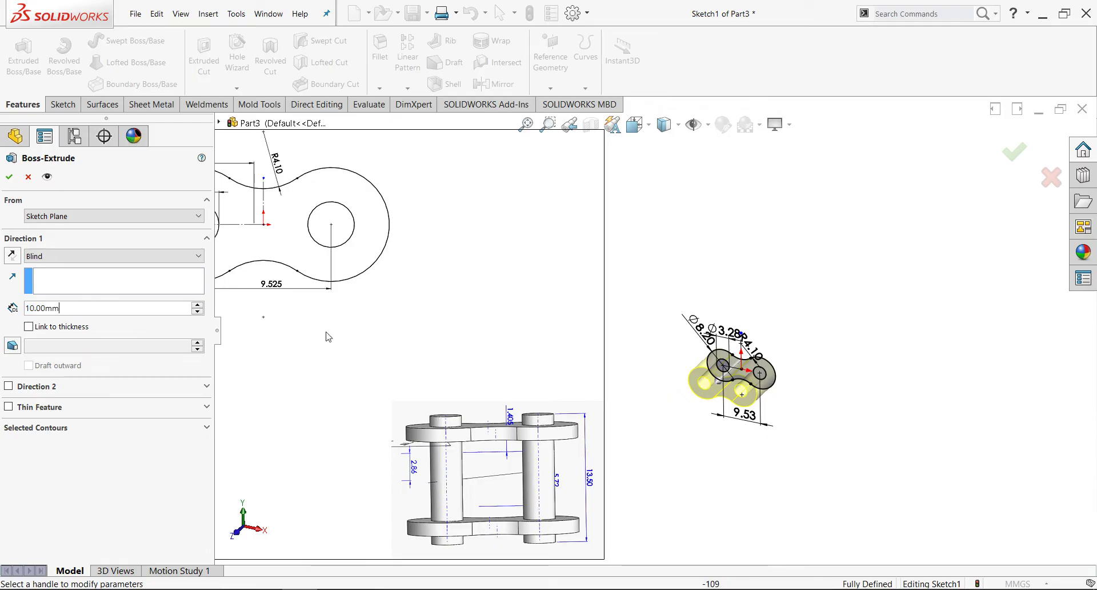
scroll(328, 336, "down", 3)
scroll(572, 423, "up", 3)
scroll(745, 401, "up", 3)
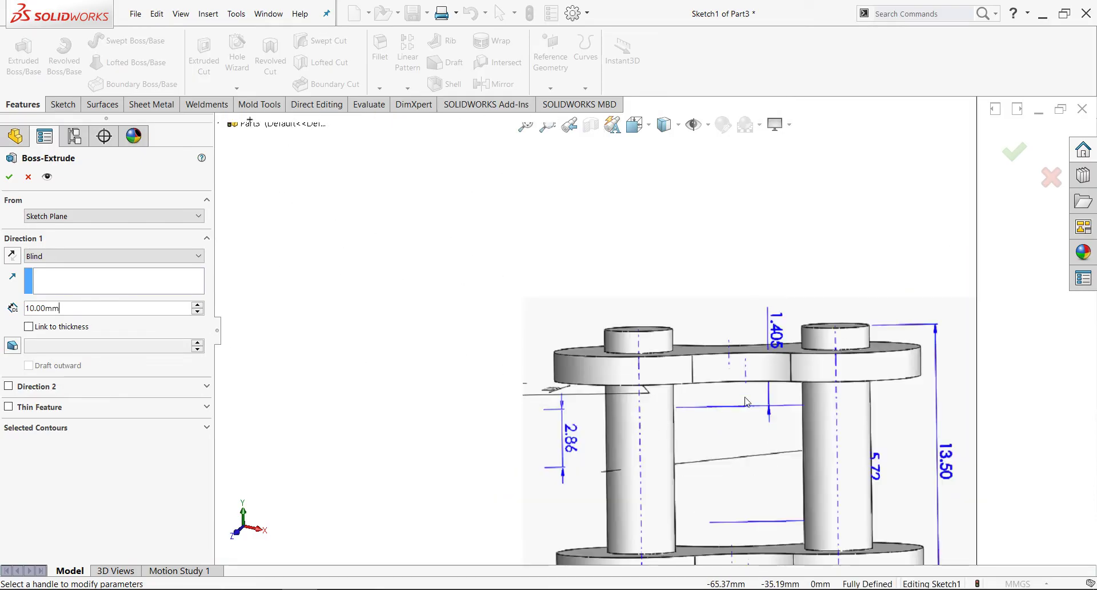
scroll(760, 379, "up", 1)
scroll(860, 378, "up", 2)
scroll(819, 375, "down", 2)
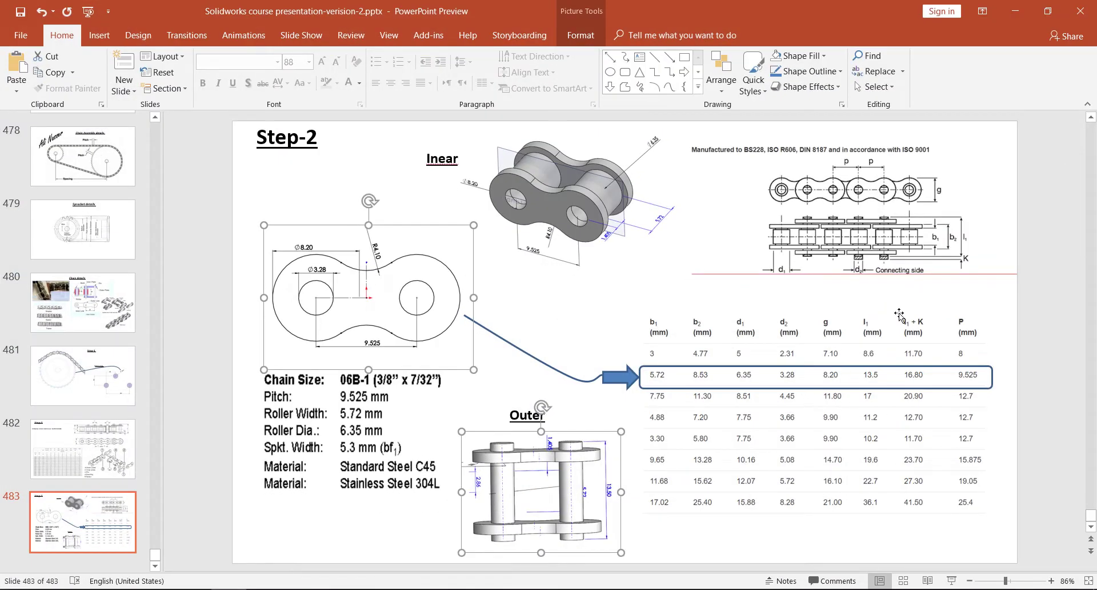
Step: Extrude the dumbbell profile 1.405 mm into a solid plate and orbit to view it
left_click(1015, 11)
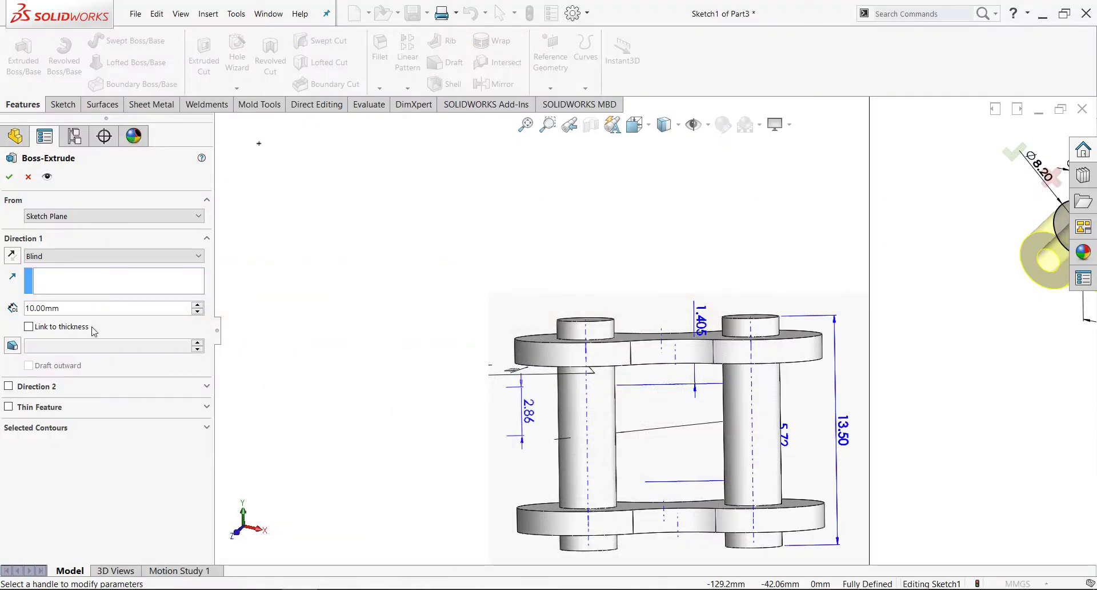
type("1.405")
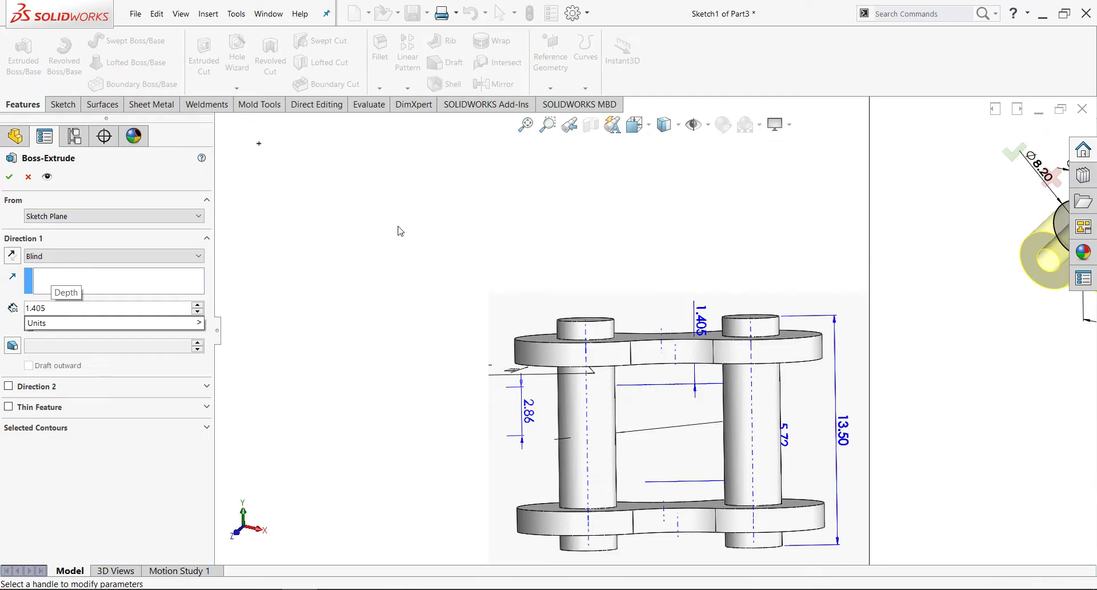
key("Return")
scroll(771, 277, "up", 3)
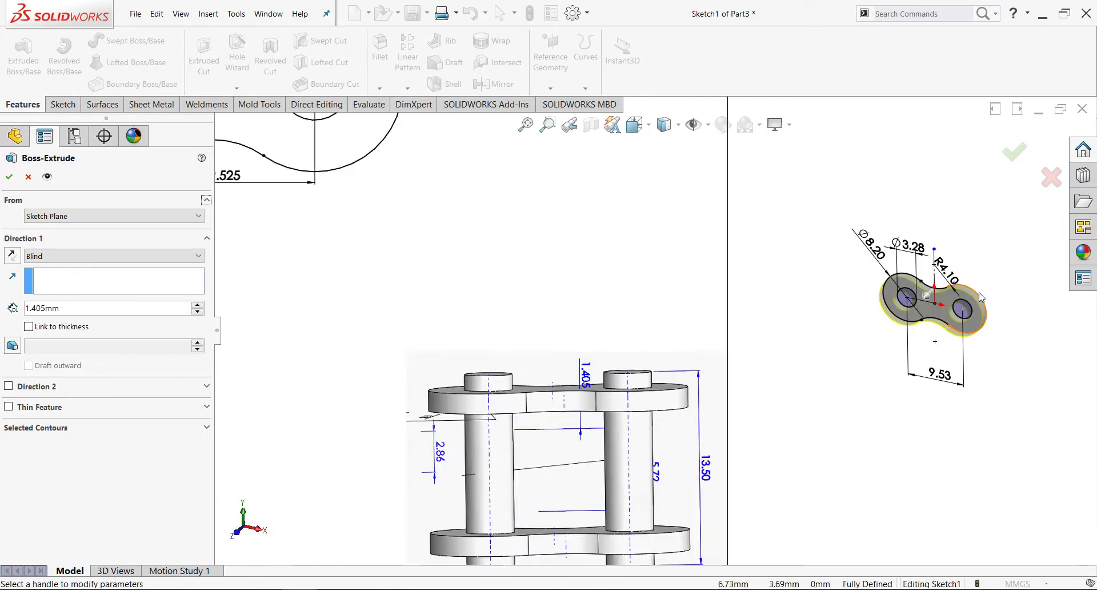
left_click(9, 177)
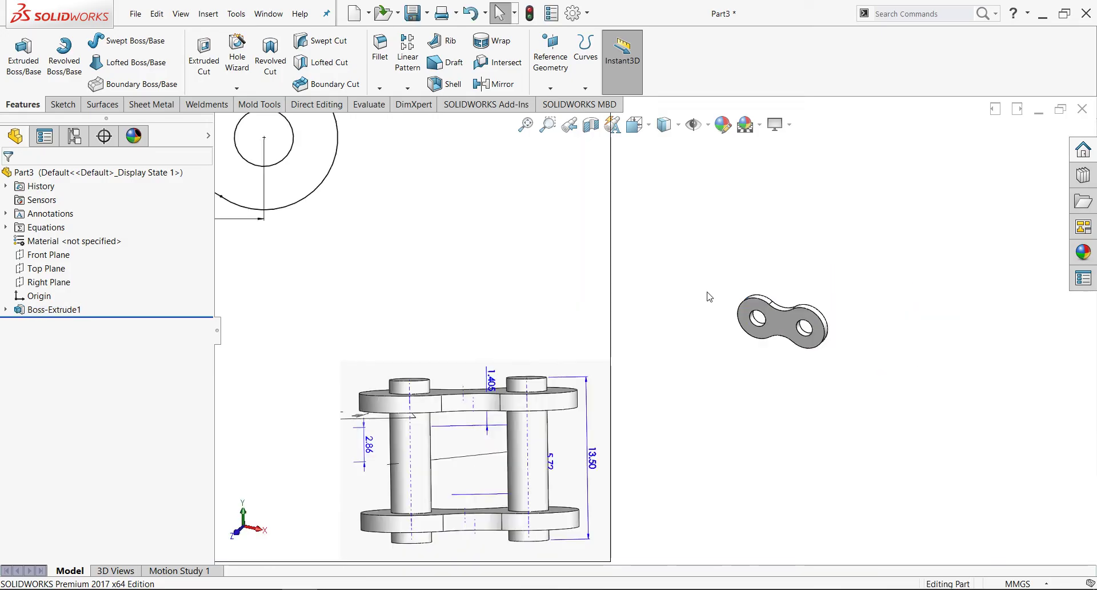
mouse_move(709, 296)
middle_mouse_down()
mouse_move(668, 215)
mouse_move(676, 377)
mouse_move(637, 215)
mouse_move(723, 316)
middle_mouse_up()
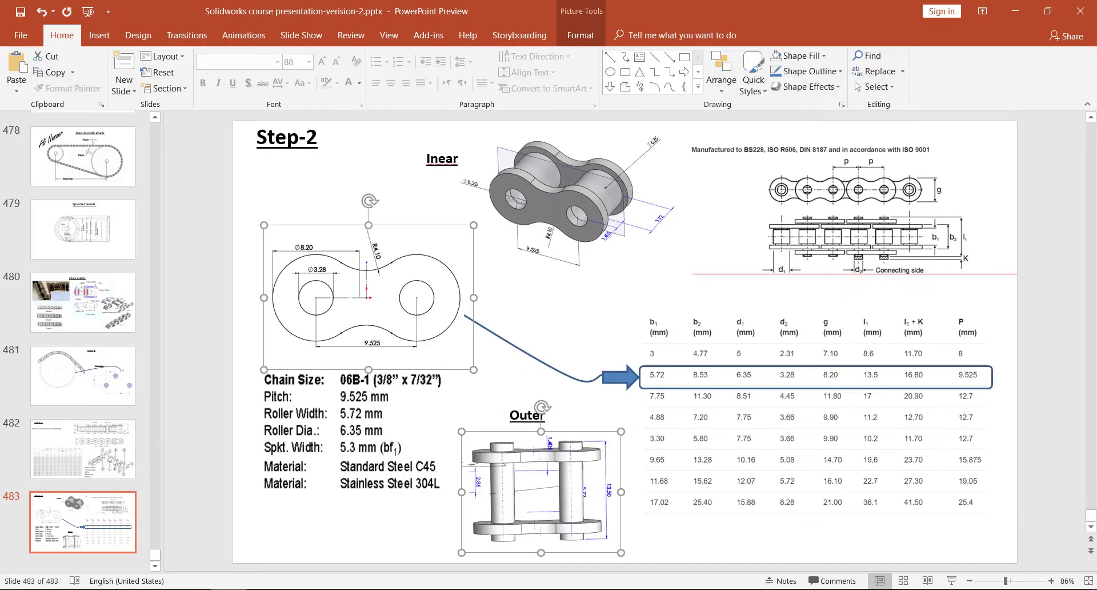
Step: Copy the isometric chain-link picture from the PowerPoint slide
left_click(575, 201)
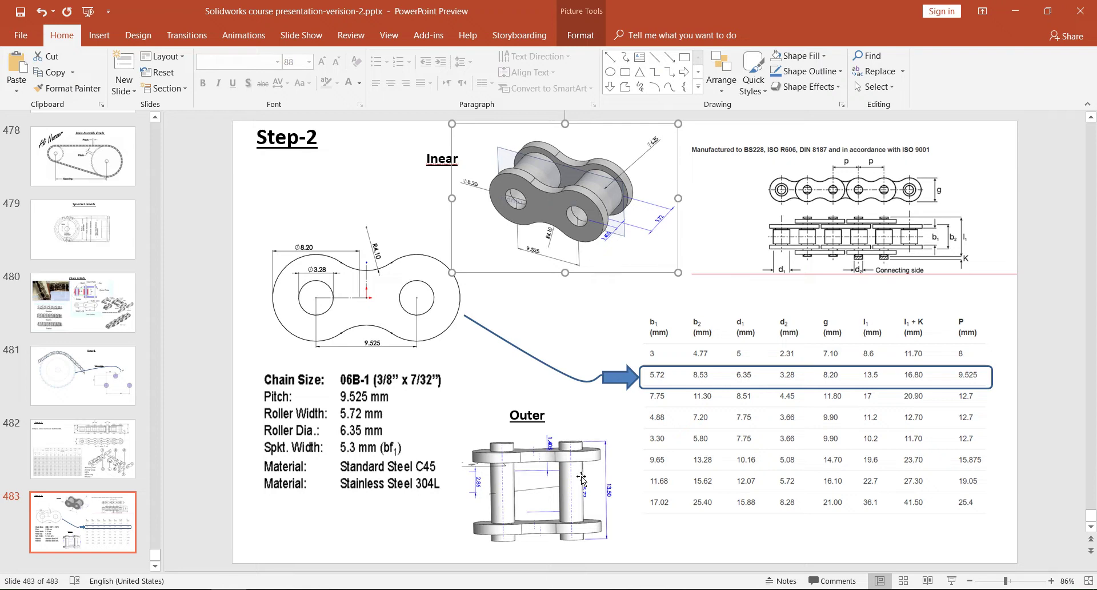
left_click(581, 478)
right_click(580, 201)
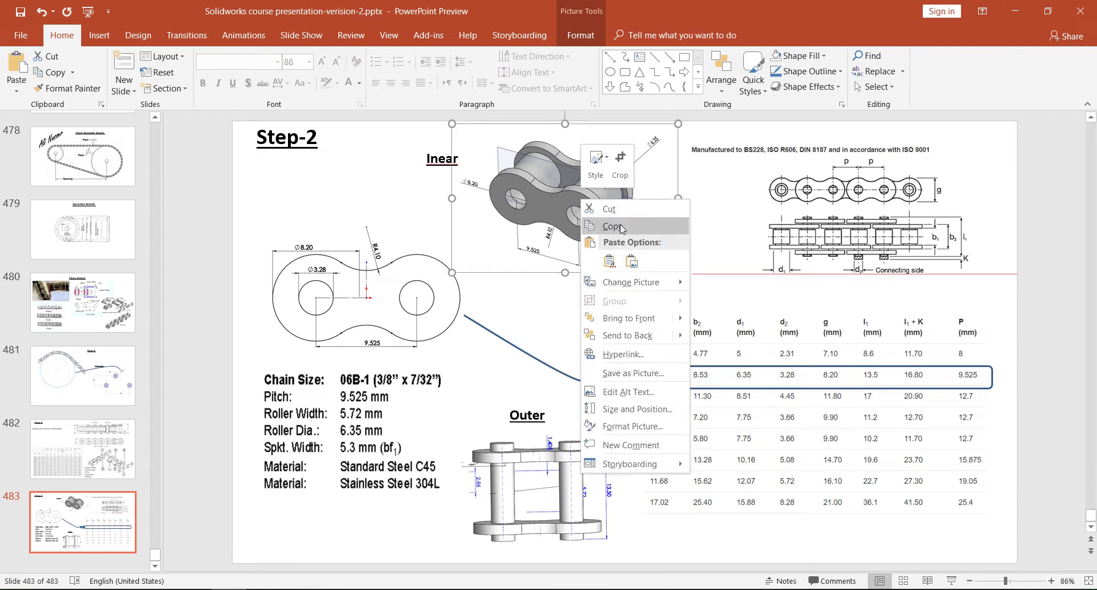
left_click(621, 225)
left_click(1029, 10)
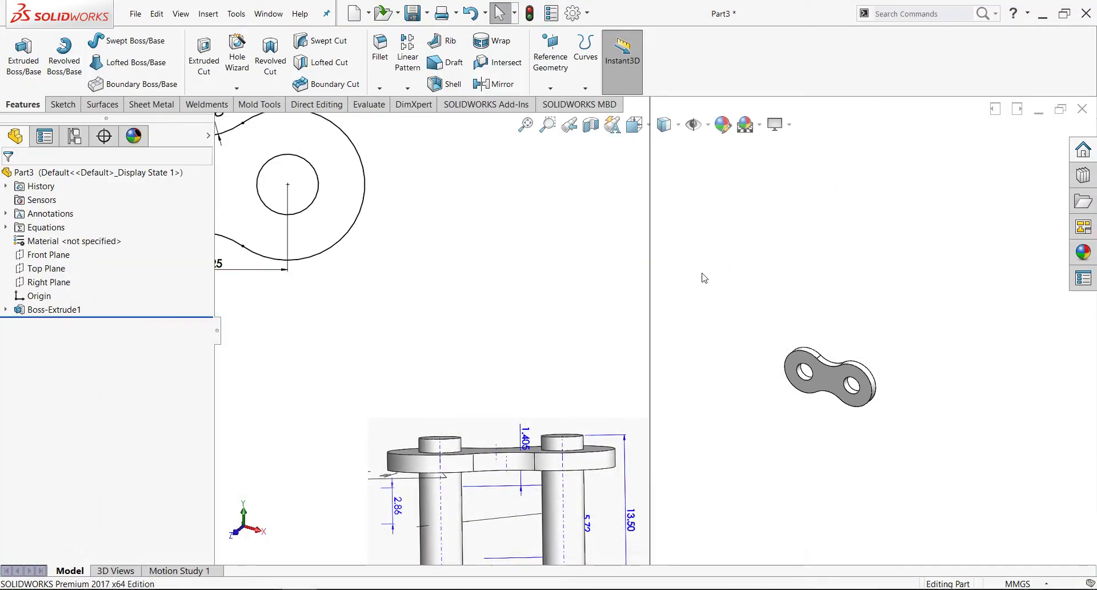
Step: Paste the isometric link picture into the part, above-right of the sketch picture
left_click(160, 19)
left_click(172, 128)
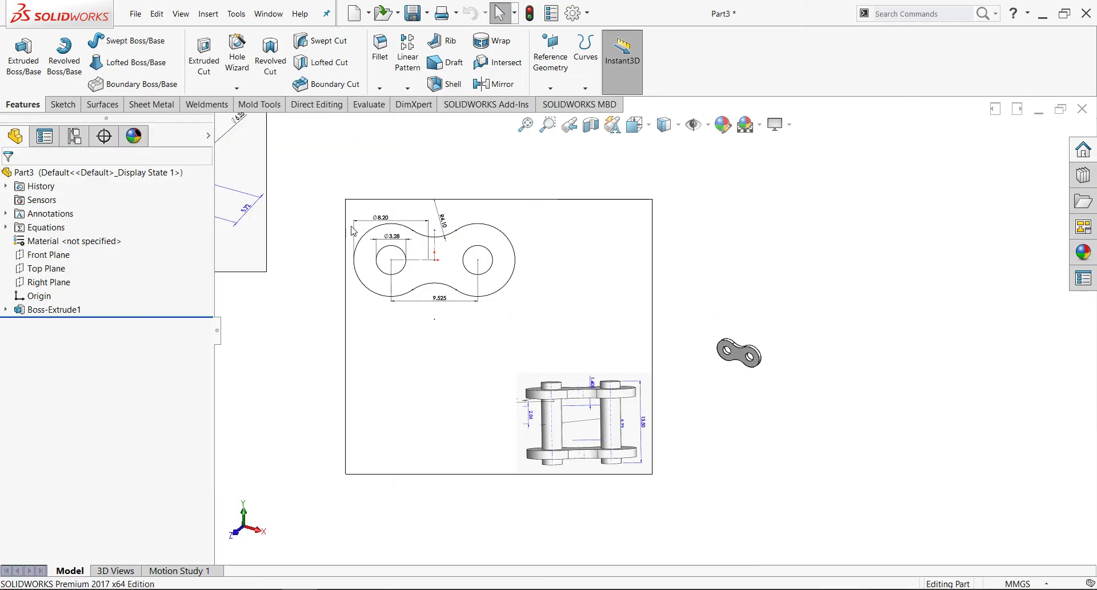
key("z")
left_click_drag(665, 220, 664, 220)
scroll(674, 228, "down", 2)
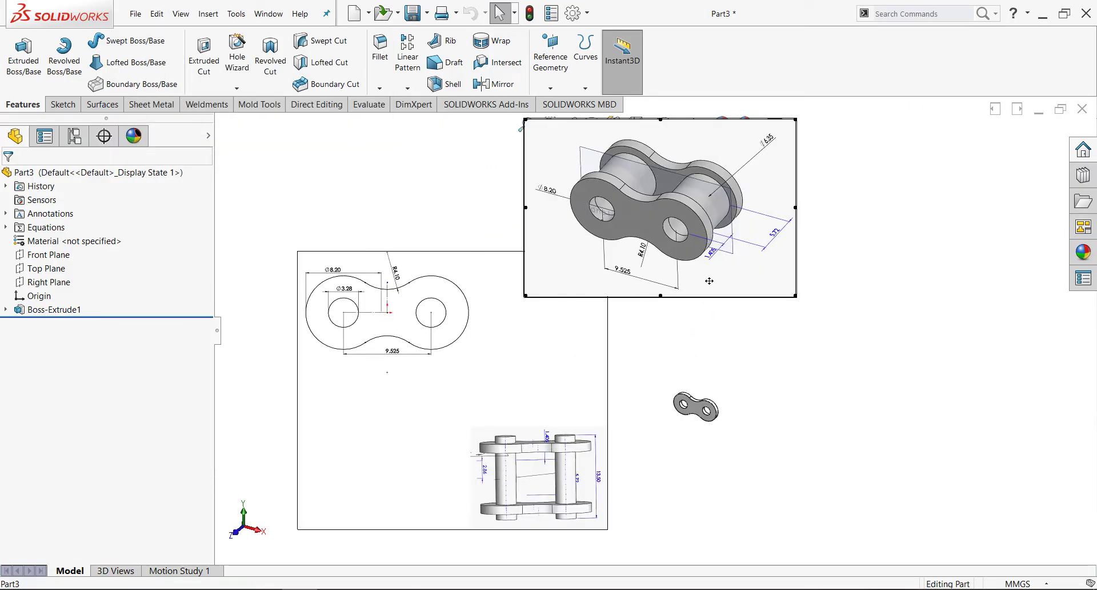
scroll(686, 235, "down", 2)
scroll(689, 240, "up", 2)
scroll(692, 244, "down", 1)
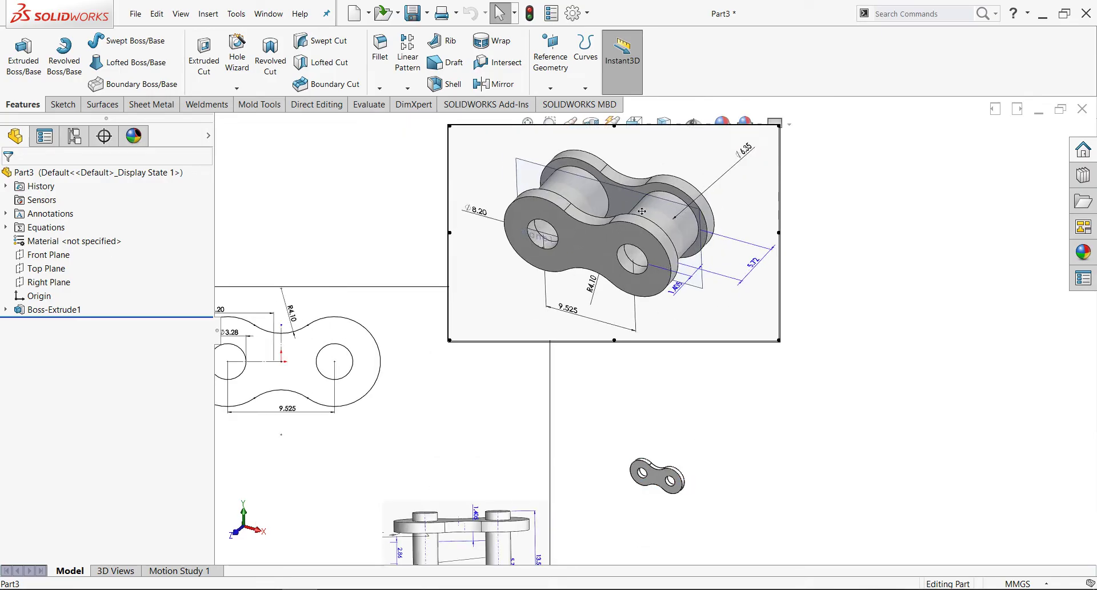
scroll(645, 250, "down", 2)
scroll(598, 448, "up", 3)
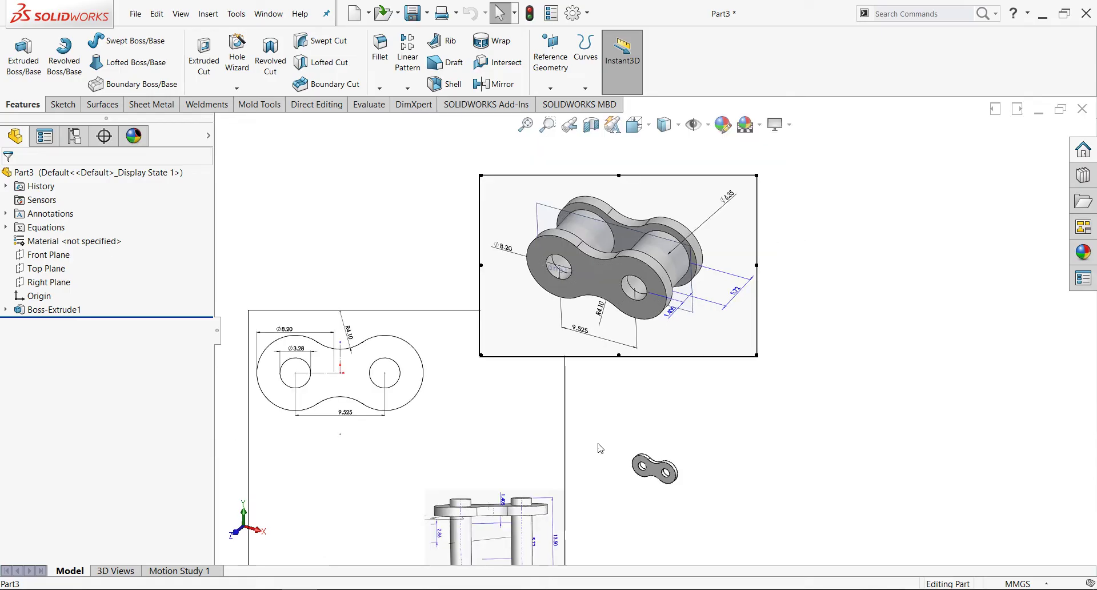
scroll(650, 379, "down", 1)
scroll(674, 434, "up", 2)
scroll(566, 492, "down", 3)
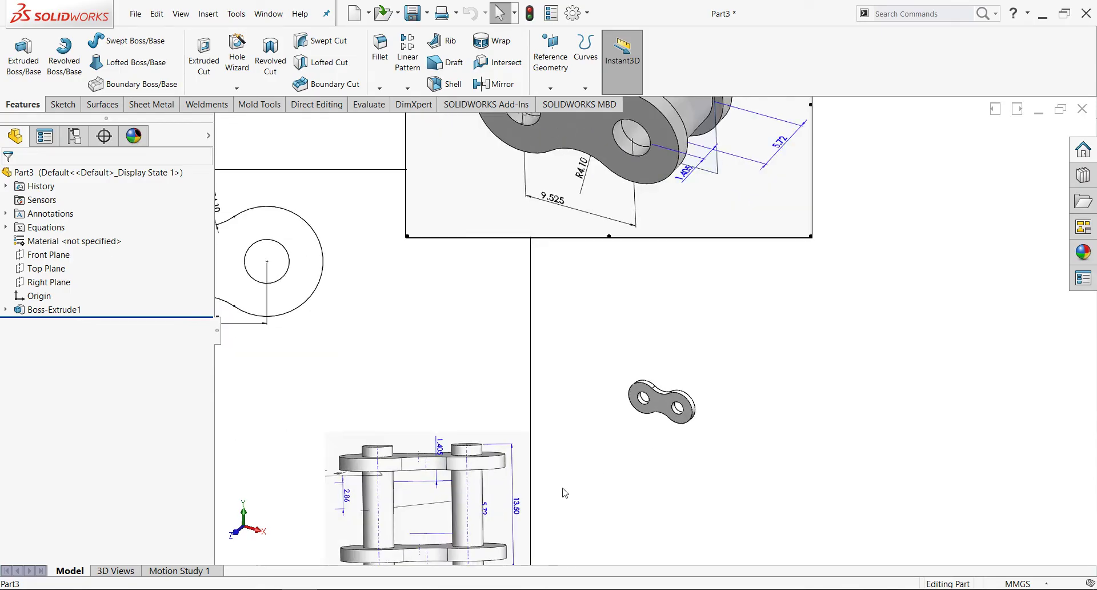
scroll(528, 489, "up", 1)
scroll(534, 472, "down", 2)
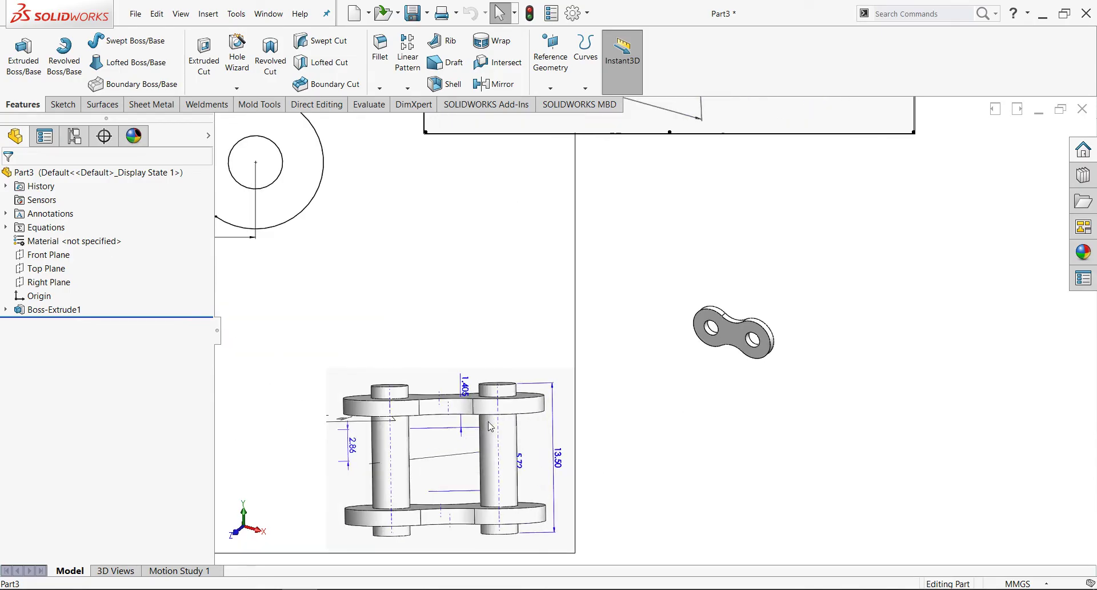
scroll(534, 514, "up", 2)
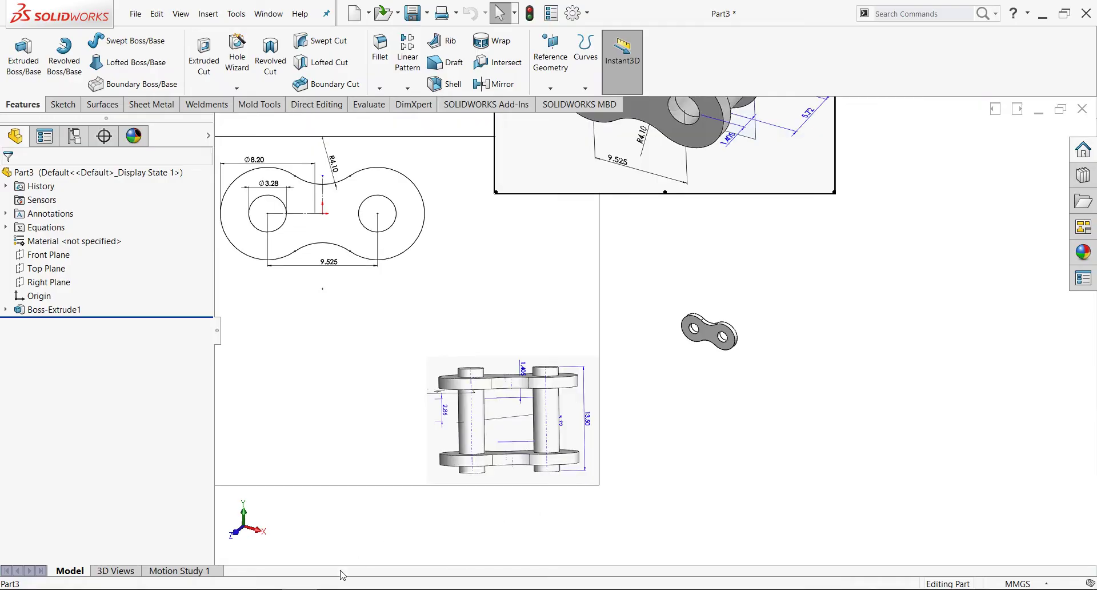
Step: Review the chain dimensions on PowerPoint slide 483, then return to SOLIDWORKS
left_click(436, 579)
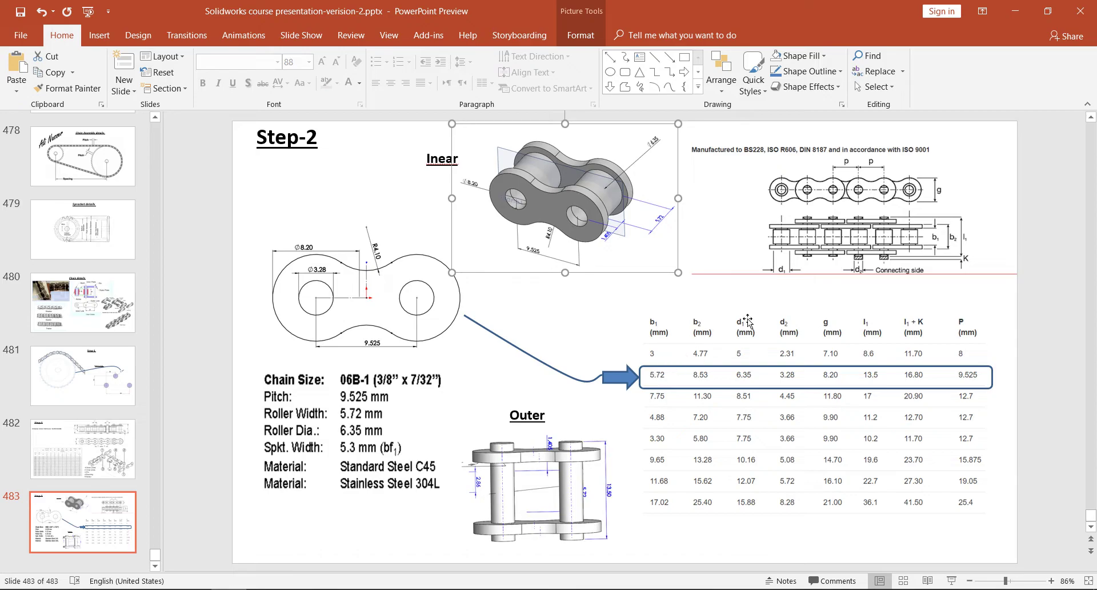
left_click(1007, 17)
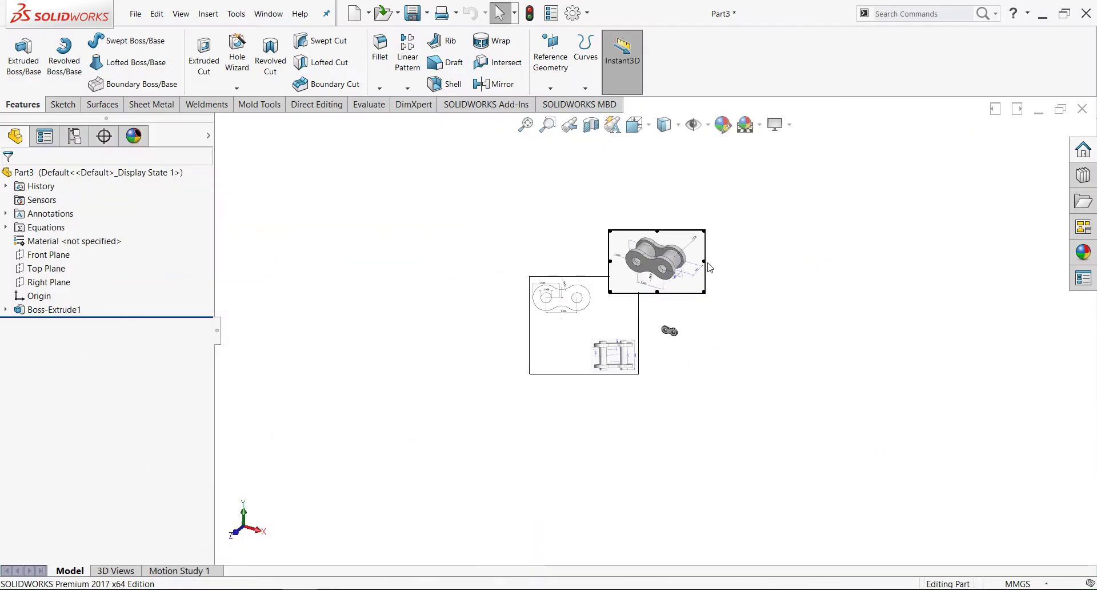
Step: Create Plane1 offset 2.86 mm from the link plate's flat face
scroll(662, 345, "down", 4)
left_click(550, 88)
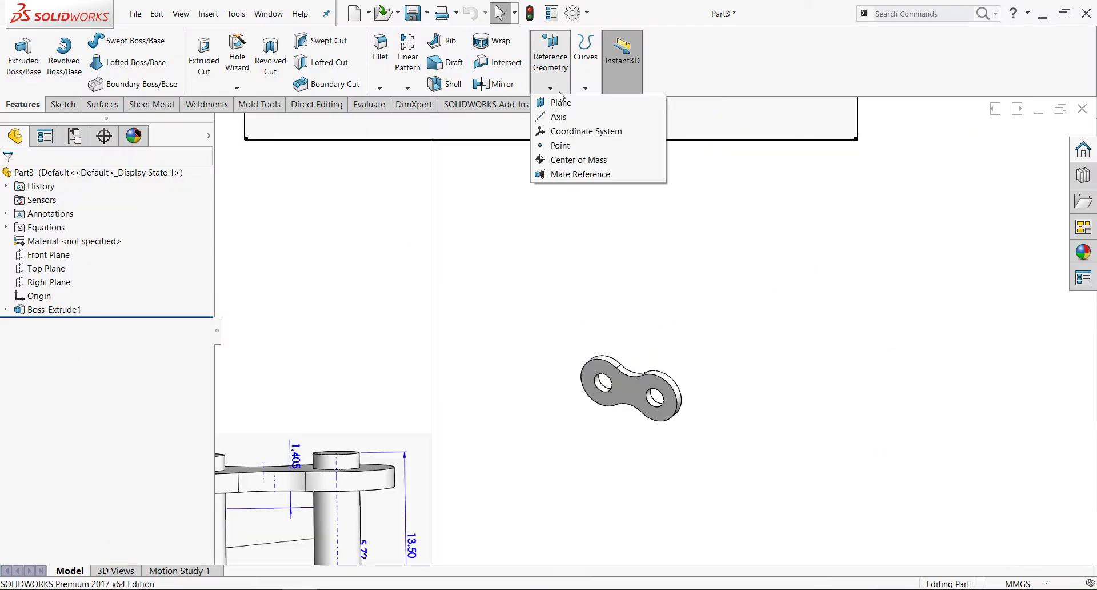
left_click(557, 103)
scroll(616, 394, "down", 2)
left_click(616, 394)
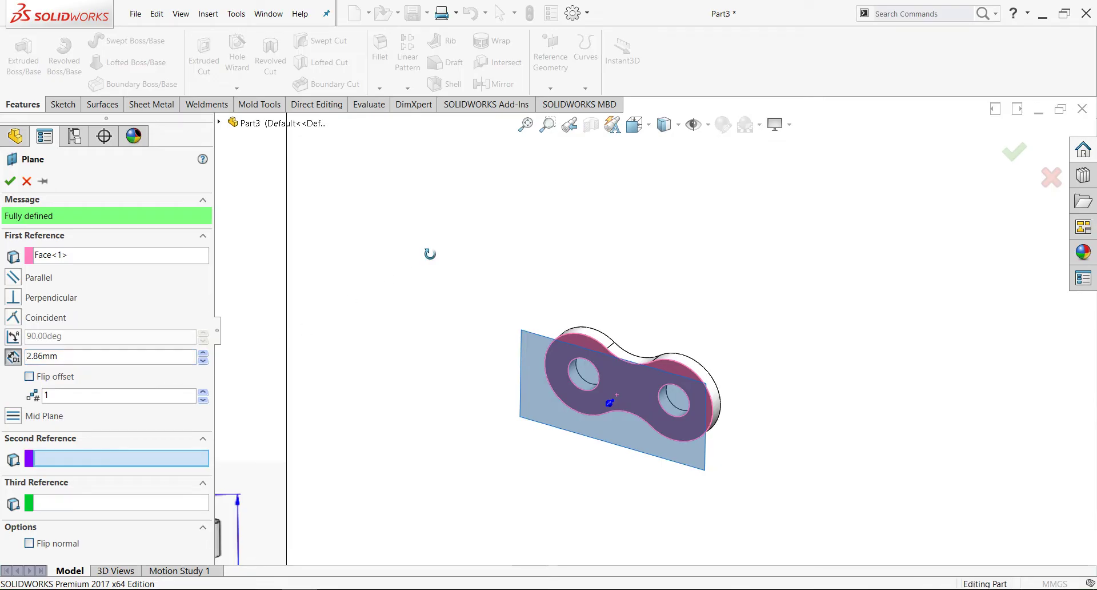
middle_click_drag(429, 252, 406, 308)
left_click(10, 181)
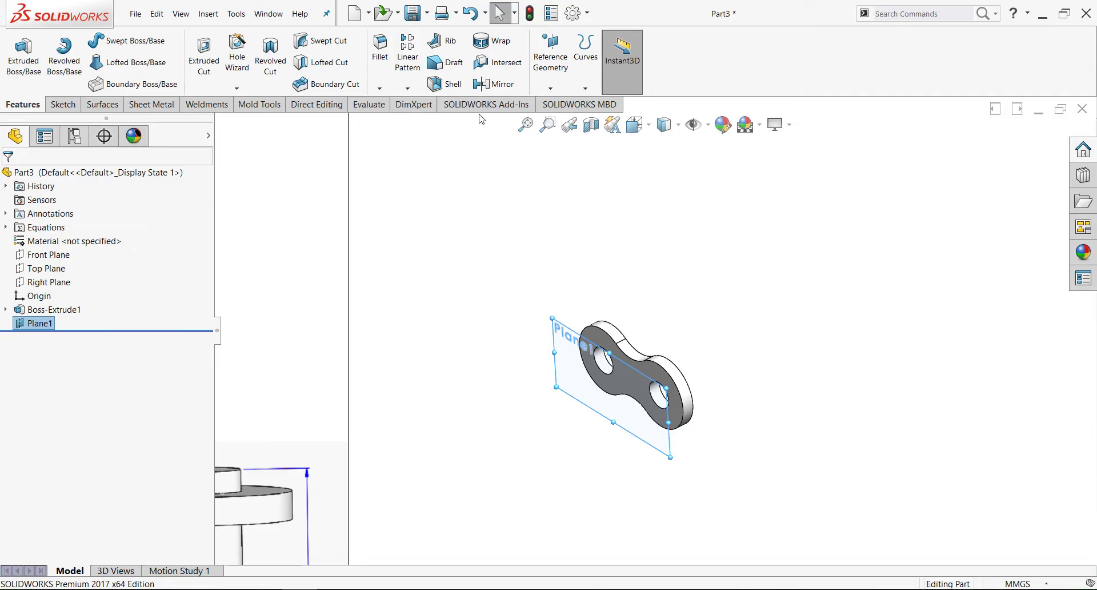
Step: Mirror Boss-Extrude1 across Plane1 as a separate body, with Merge solids unchecked
left_click(495, 84)
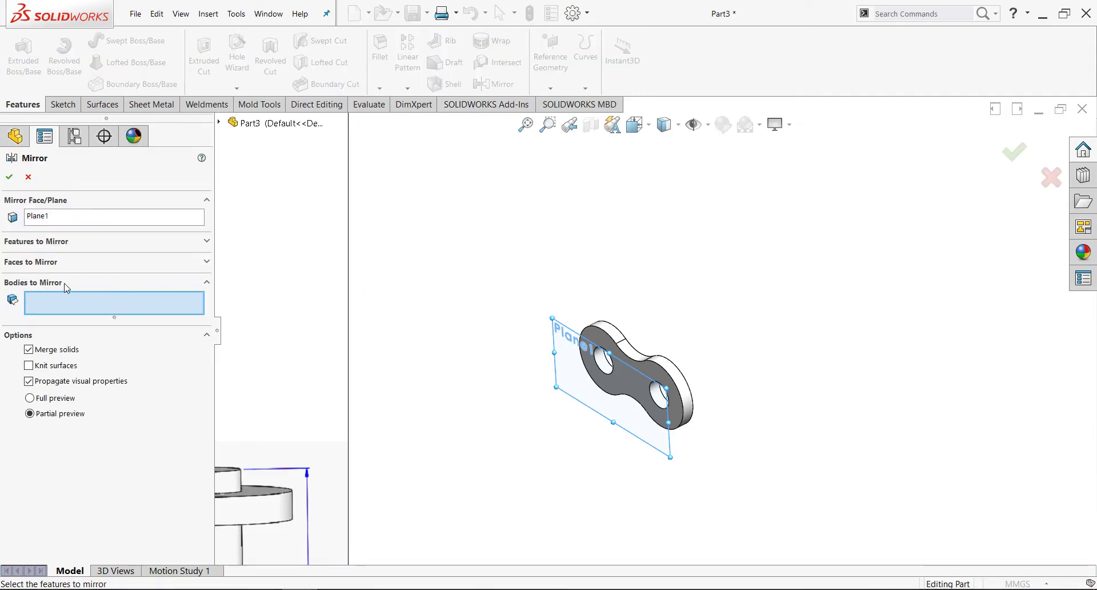
left_click(611, 377)
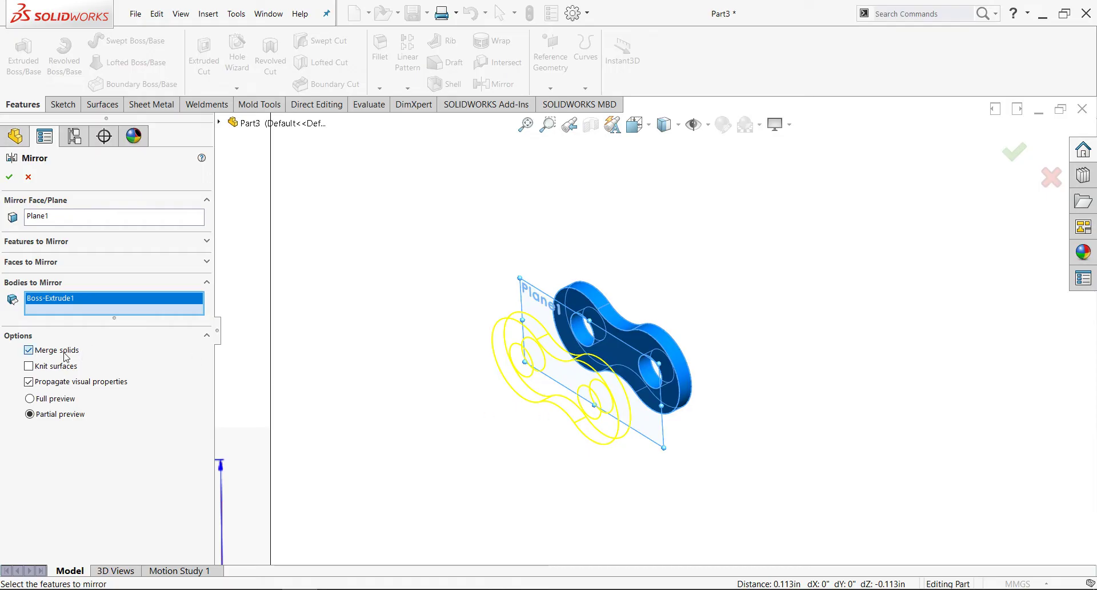
left_click(29, 349)
left_click(9, 178)
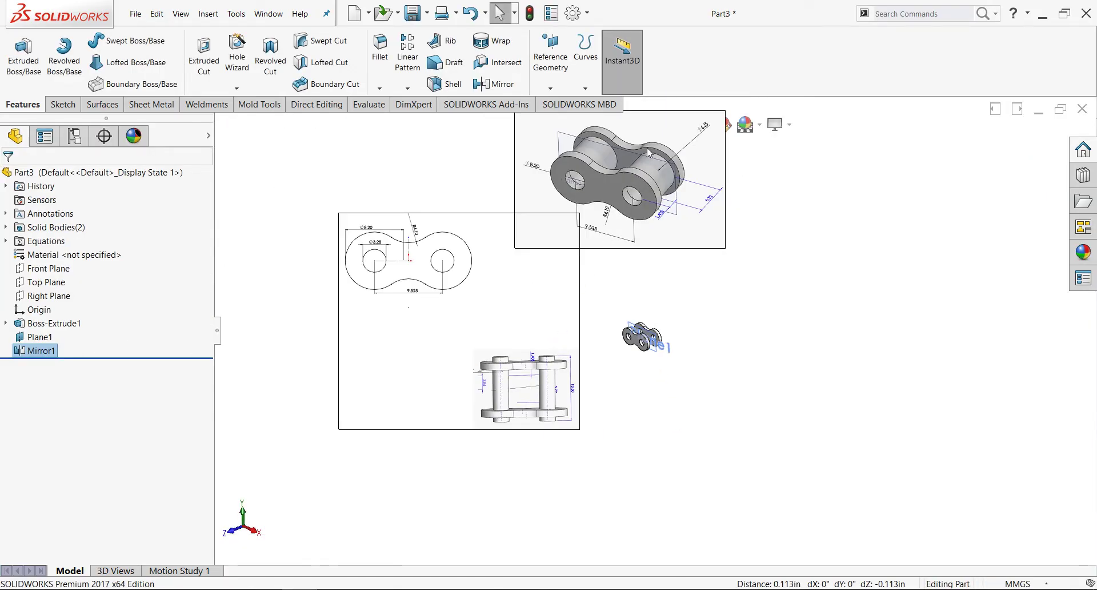
Step: Zoom to inspect the two parallel plates, then select Plane1 and bring up its shortcut menu
scroll(648, 152, "down", 3)
scroll(667, 431, "up", 3)
scroll(626, 446, "up", 1)
scroll(638, 327, "down", 4)
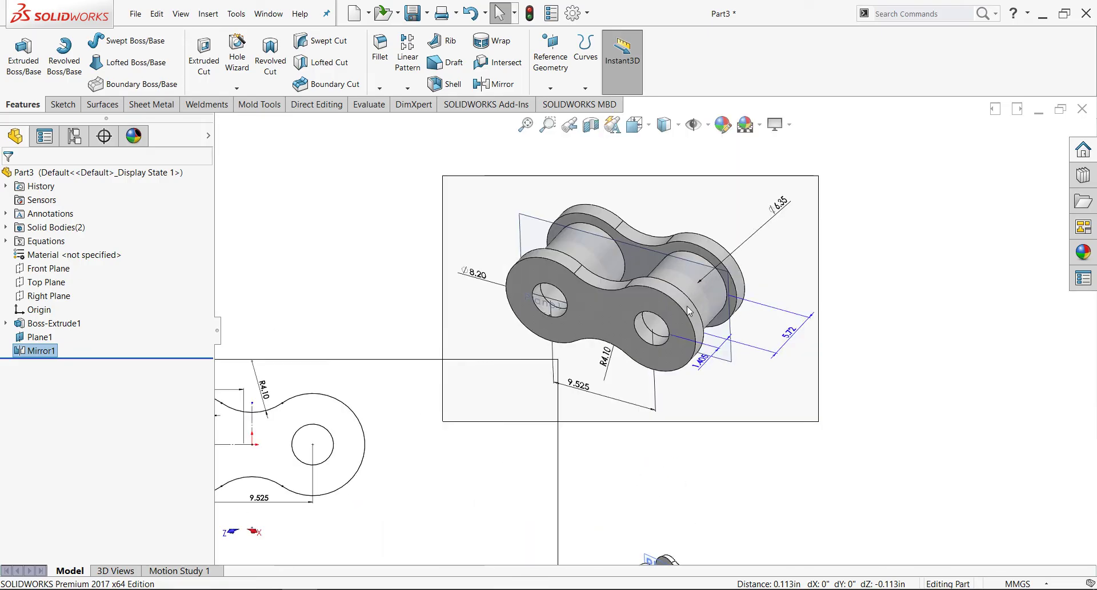
scroll(698, 507, "up", 4)
scroll(619, 336, "down", 2)
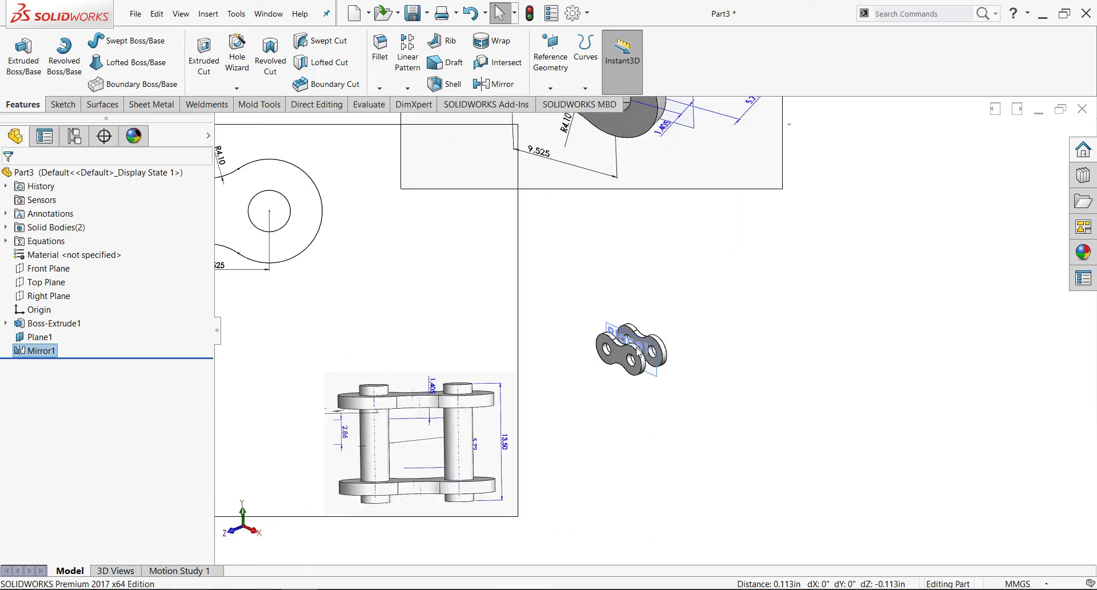
scroll(663, 357, "down", 2)
scroll(663, 357, "down", 3)
left_click(695, 428)
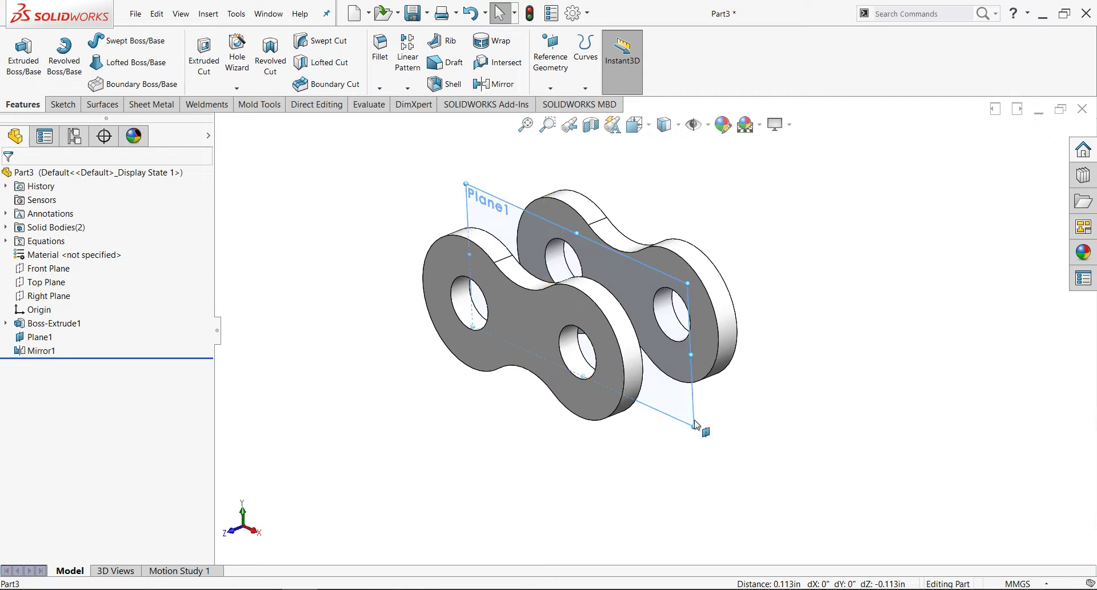
right_click(695, 428)
Step: Start a sketch on Plane1 with a circle centred on the link hole centre
left_click(707, 387)
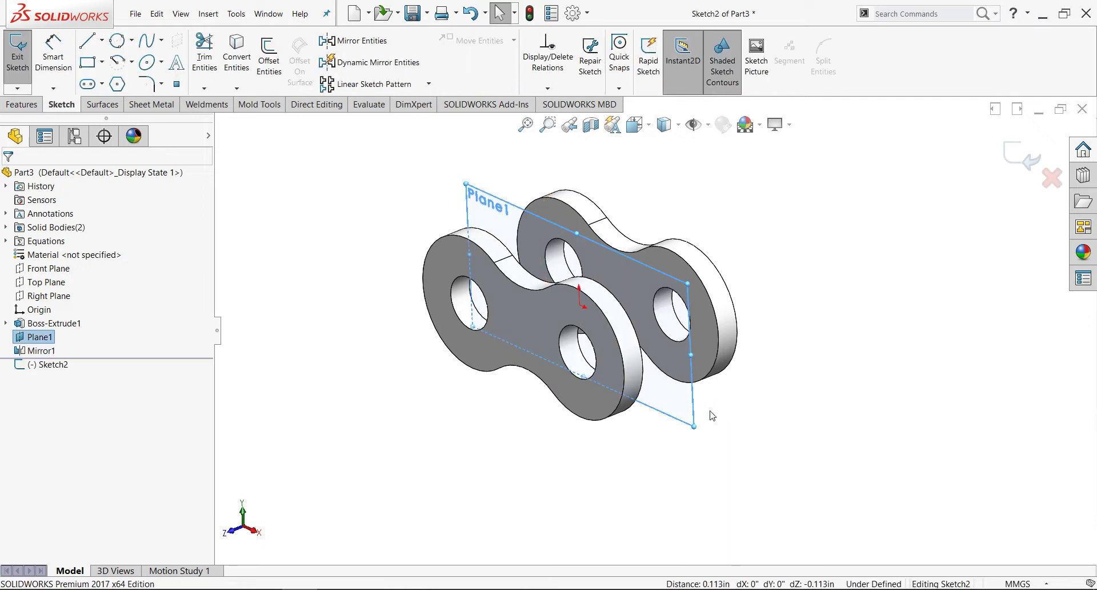
right_click_drag(712, 415, 743, 417)
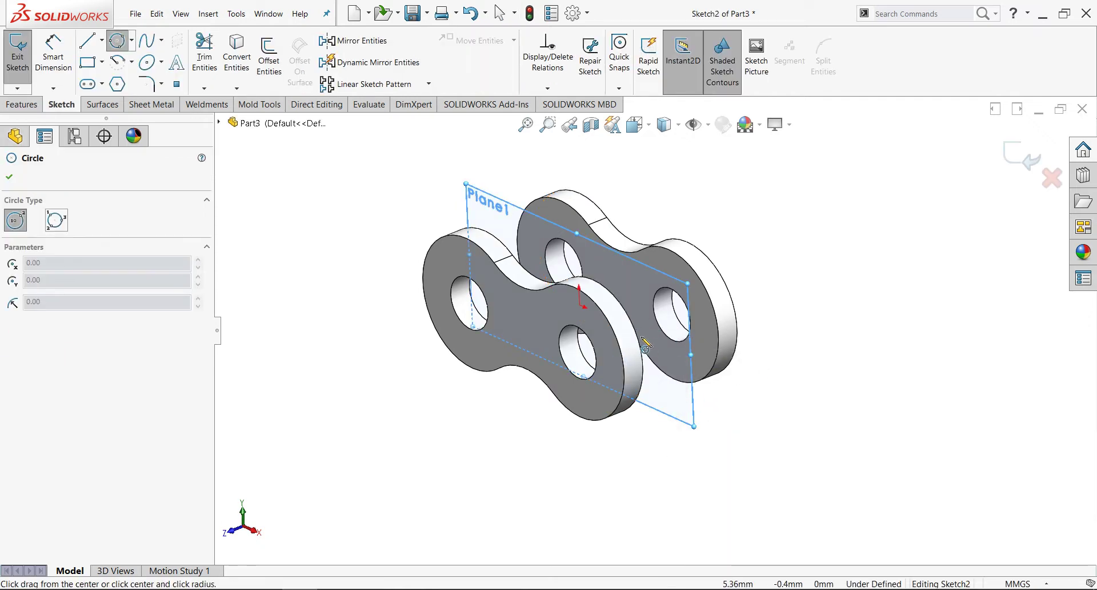
left_click(633, 330)
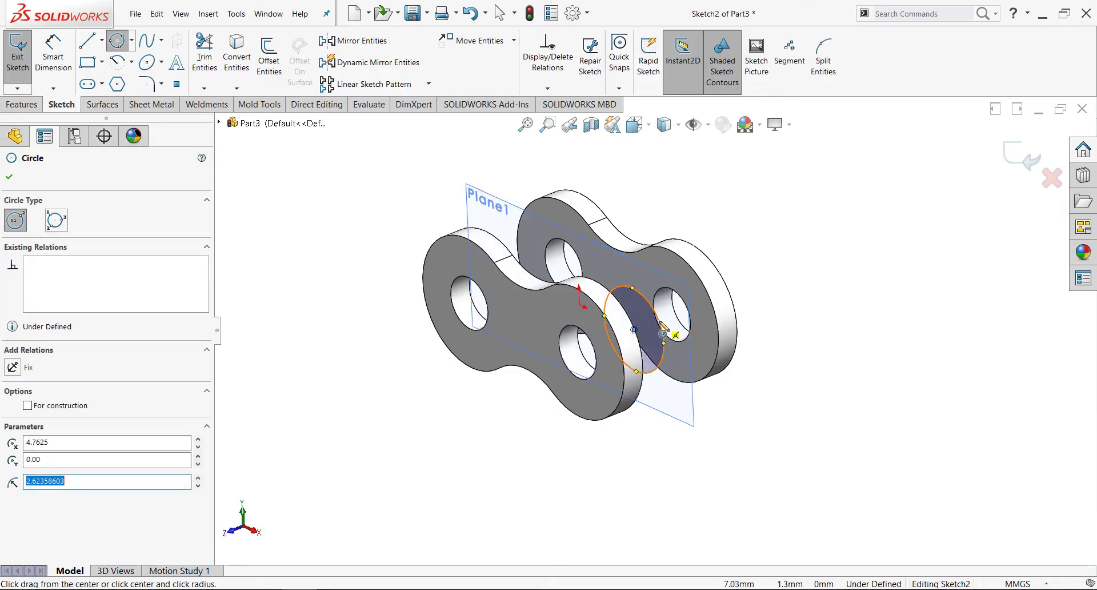
Step: Bring forward the PowerPoint Step-2 slide showing the chain-link drawings and 06B-1 dimensions table
scroll(663, 330, "up", 5)
scroll(654, 320, "down", 2)
scroll(655, 320, "down", 3)
scroll(646, 301, "up", 5)
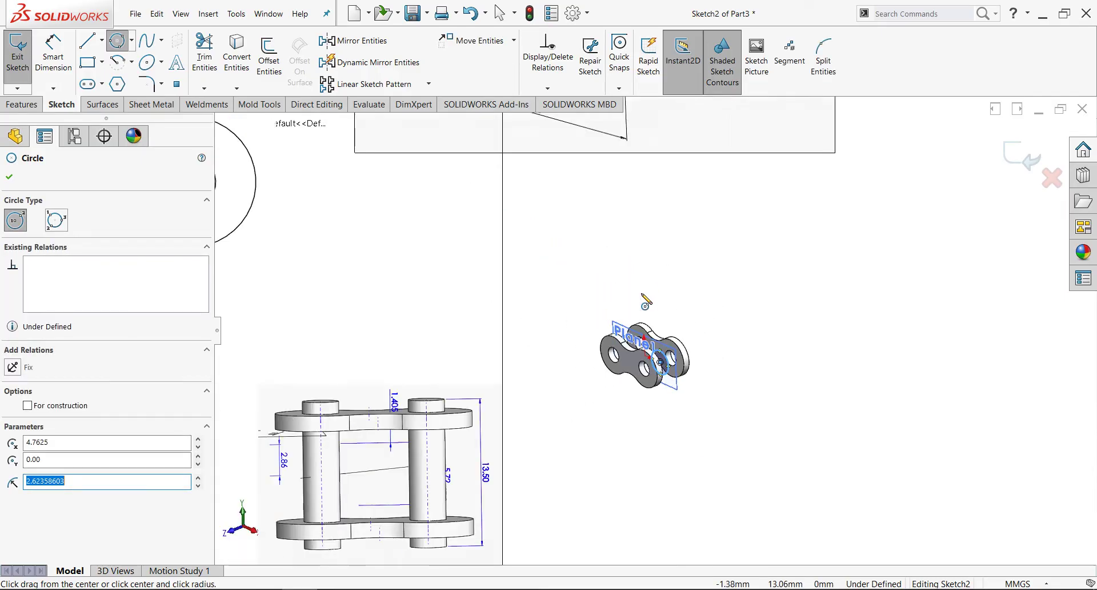
scroll(655, 297, "down", 3)
scroll(661, 264, "down", 2)
scroll(663, 268, "up", 2)
scroll(693, 258, "down", 4)
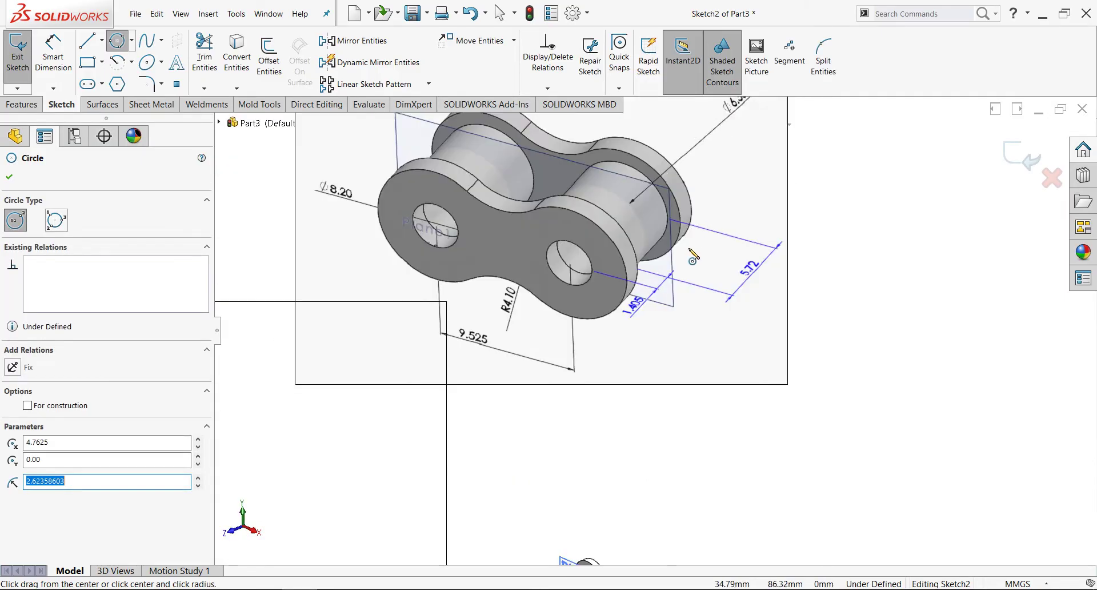
scroll(693, 258, "up", 2)
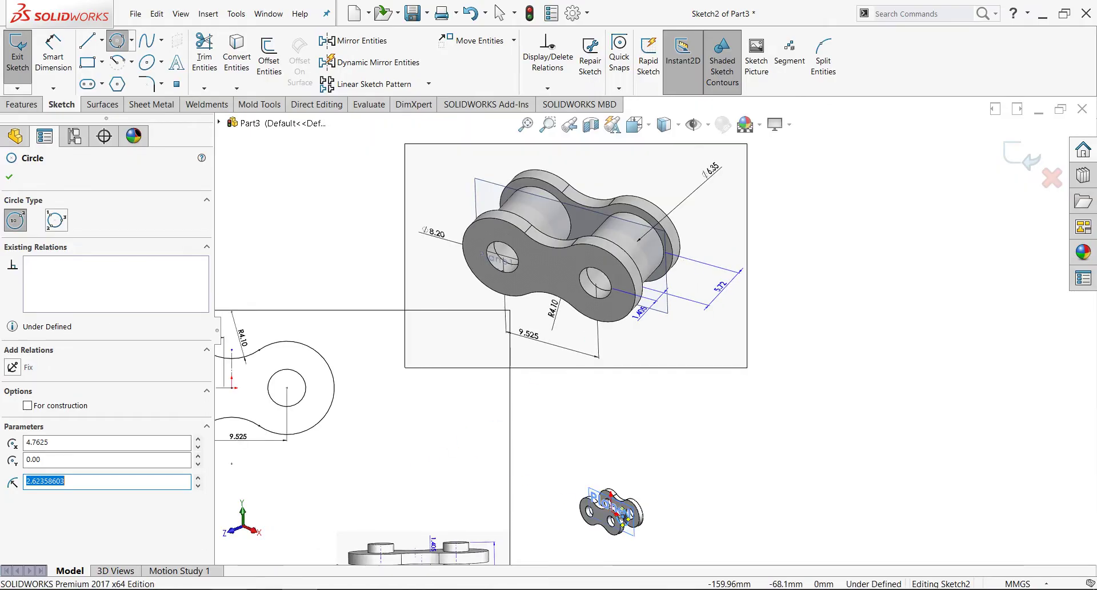
key("alt+Tab")
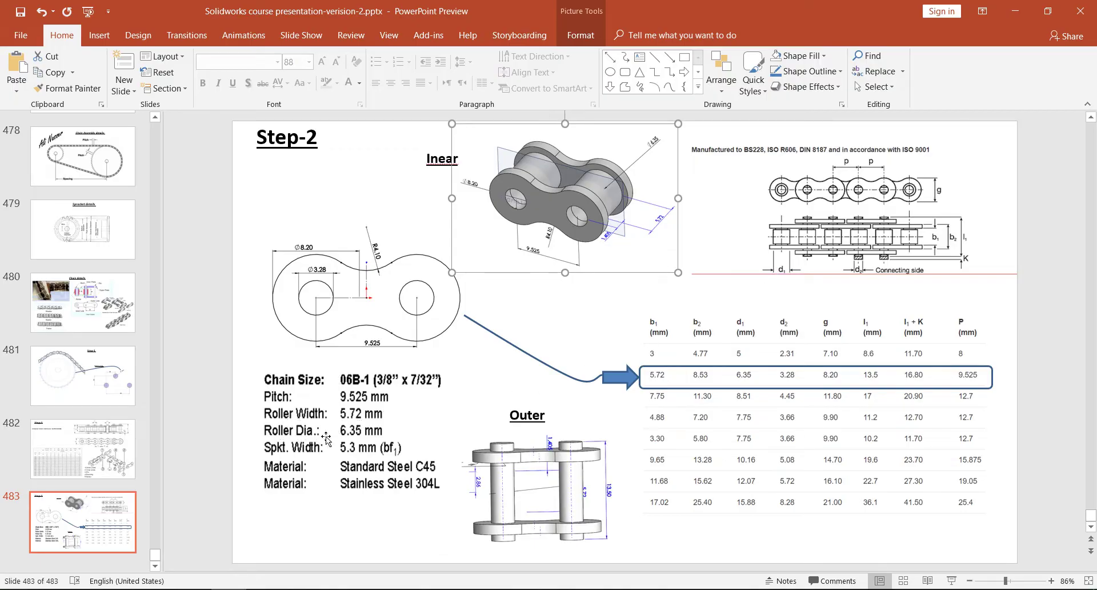
Step: Dimension the roller circle to a 6.35 mm diameter
left_click(1015, 11)
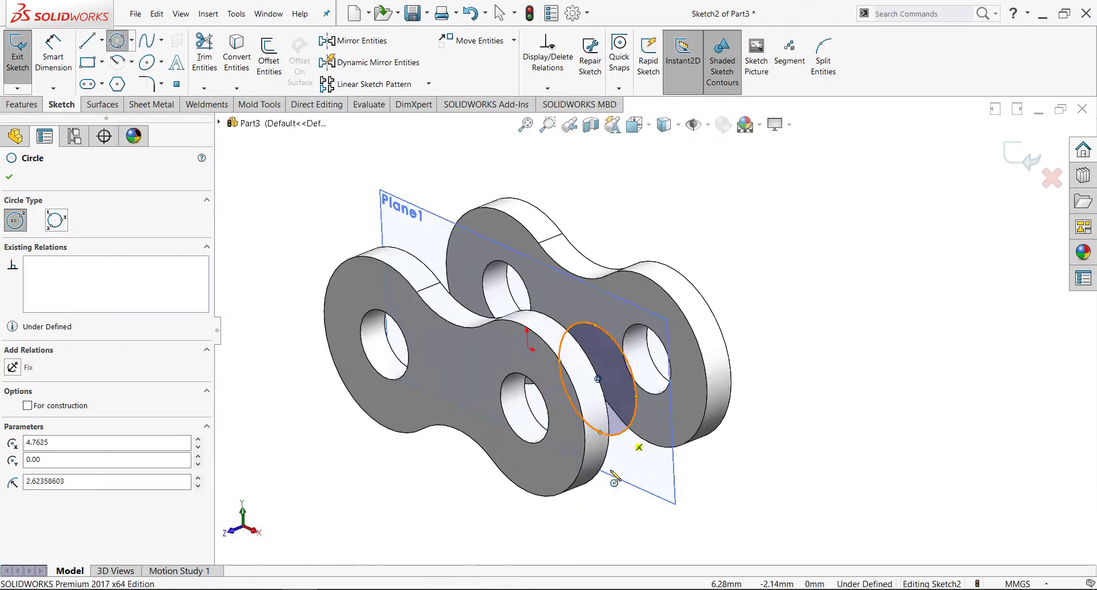
key("d")
left_click(628, 411)
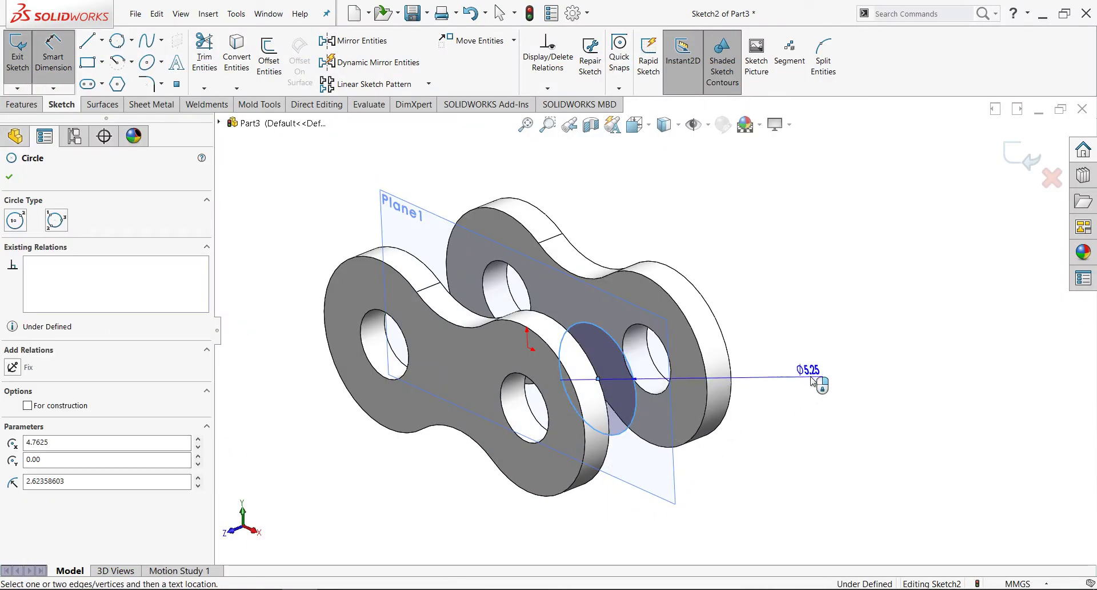
left_click(809, 380)
type("6.35")
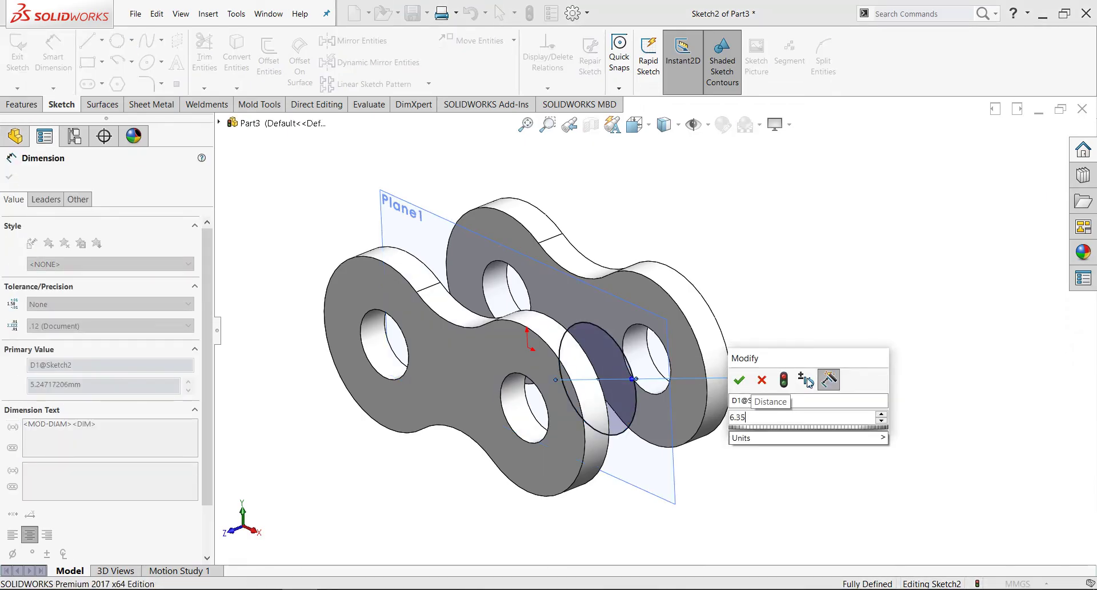
key("Return")
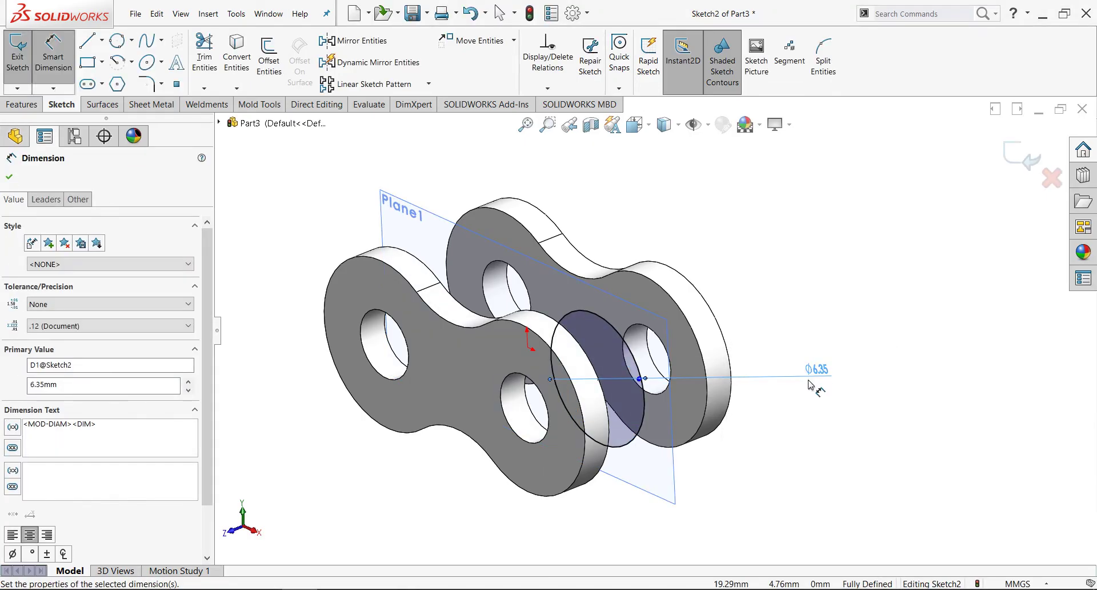
Step: Draw a vertical line straight up from the sketch origin
right_click_drag(866, 489, 803, 495)
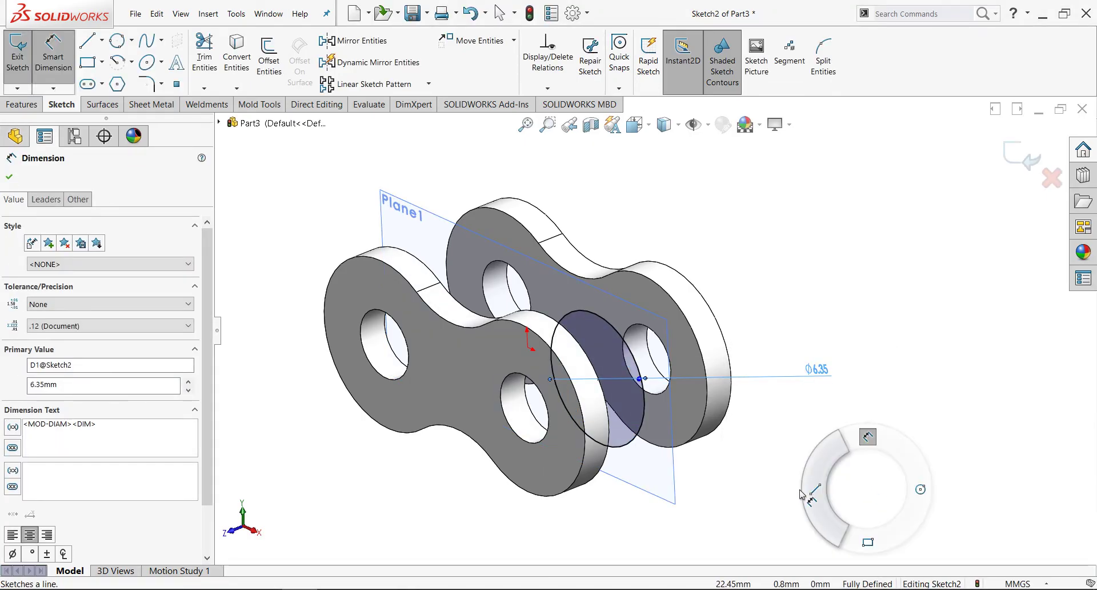
left_click(538, 350)
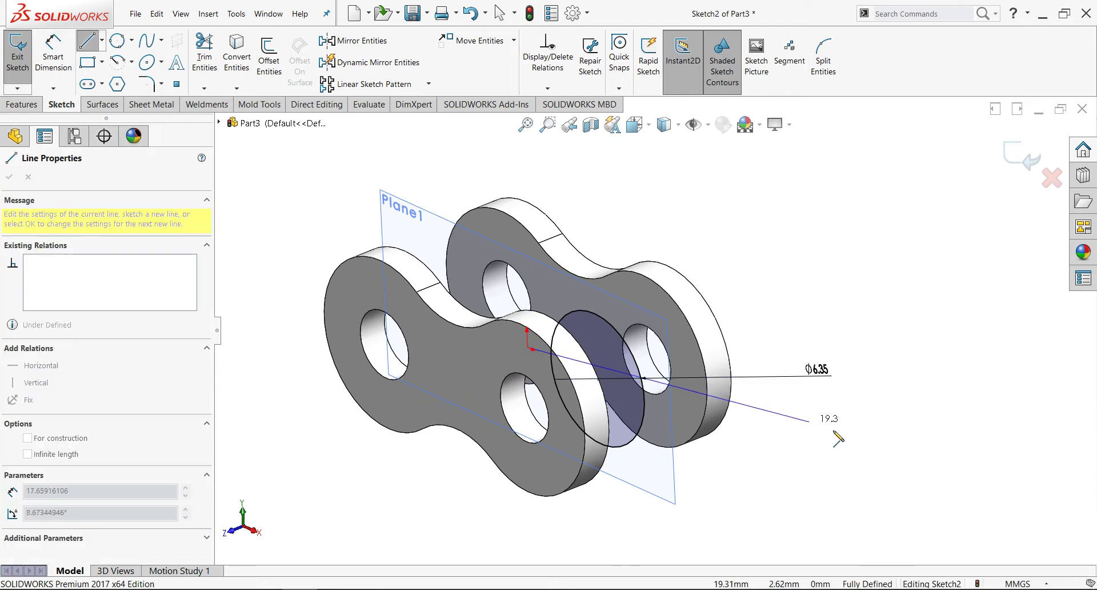
key("Escape")
right_click_drag(768, 427, 527, 361)
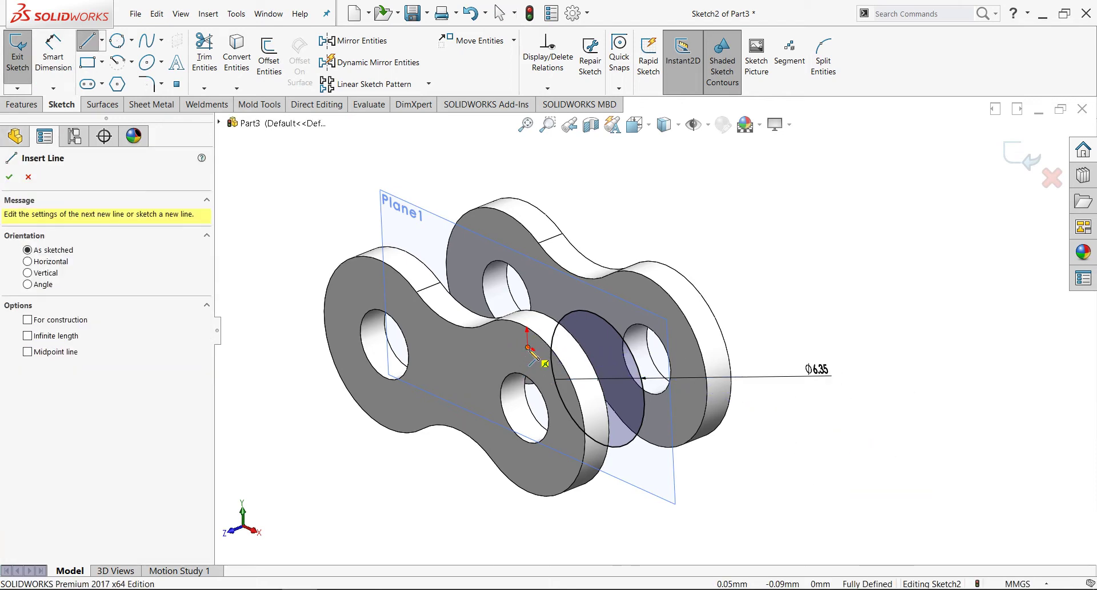
left_click(529, 348)
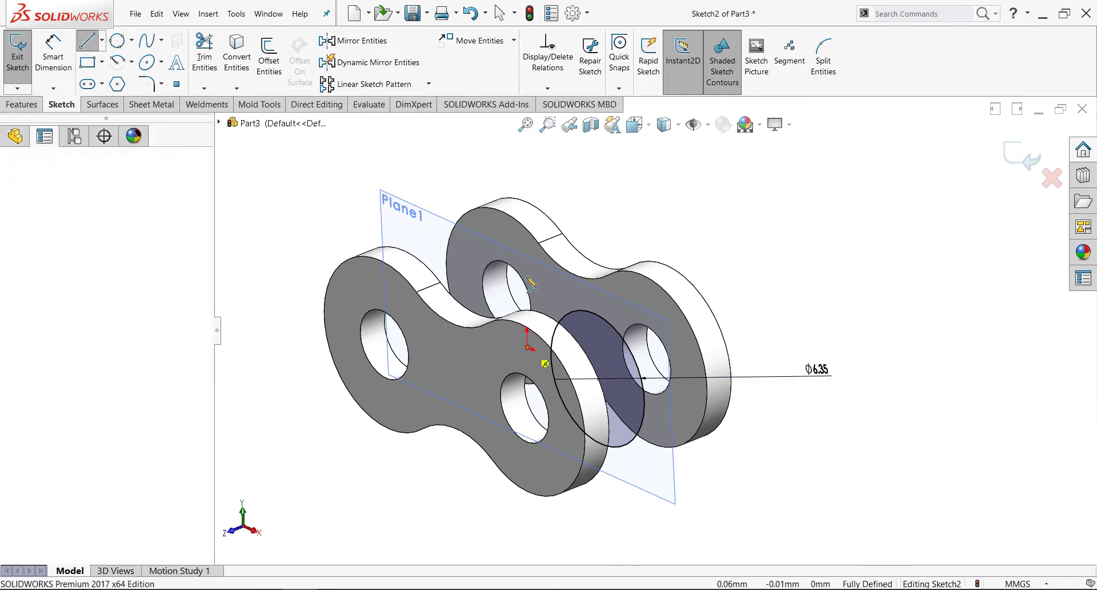
left_click(519, 156)
key("Escape")
left_click(520, 169)
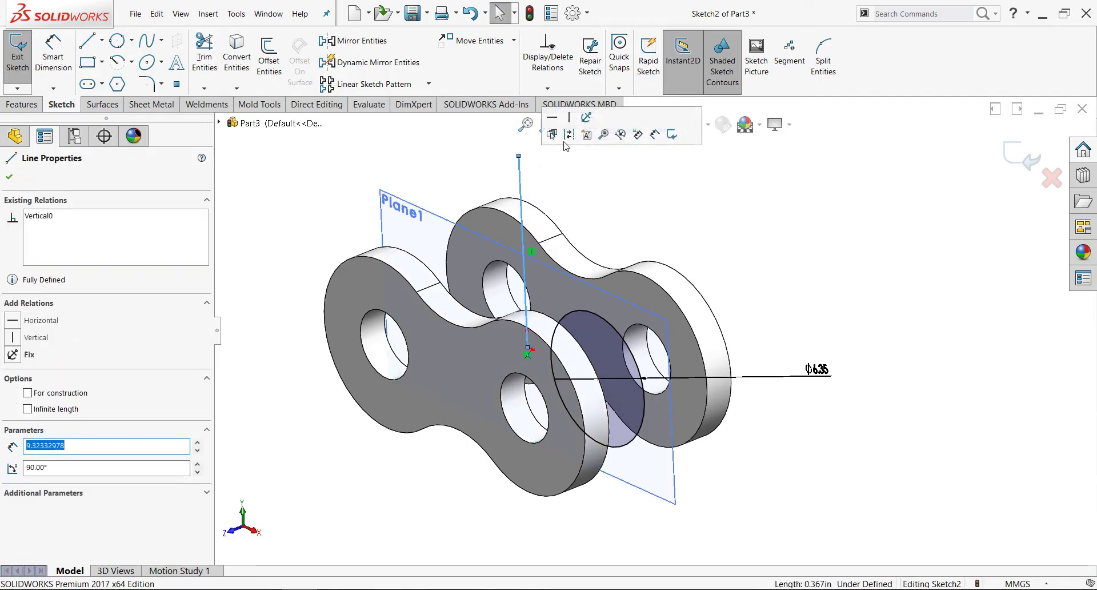
key("Escape")
Step: Start an Extruded Boss/Base from the fully defined Ø6.35 pin sketch
left_click_drag(936, 554, 367, 208)
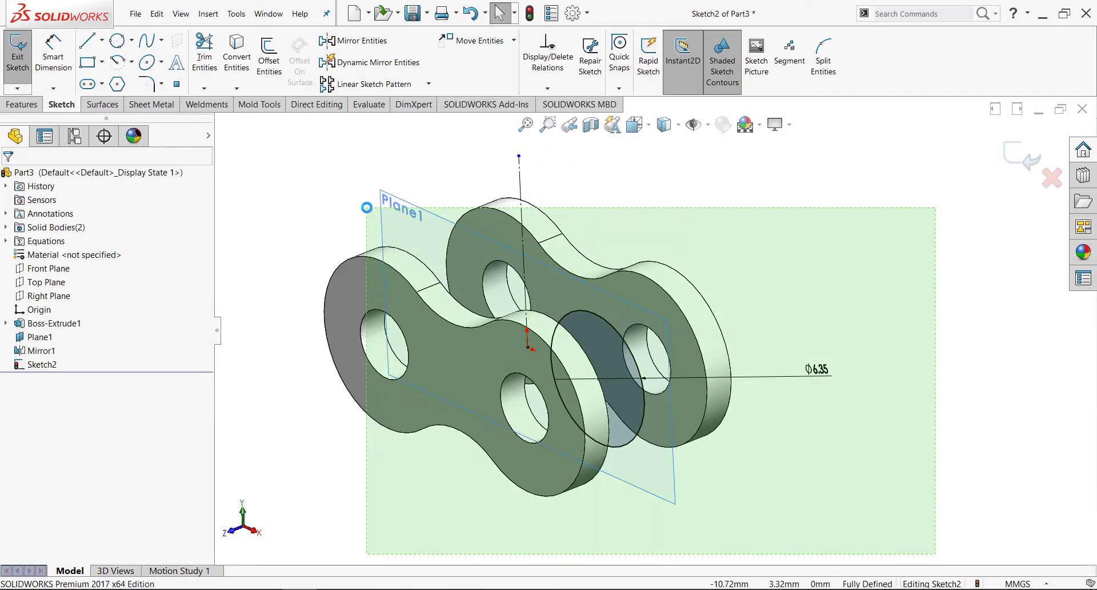
key("Escape")
scroll(656, 330, "up", 2)
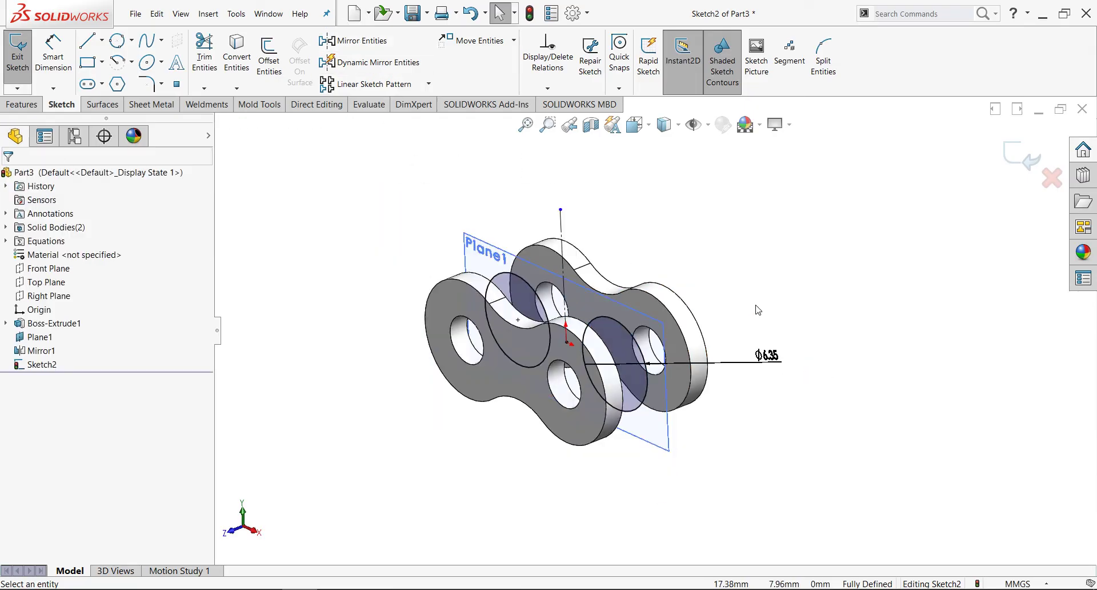
mouse_move(757, 310)
middle_mouse_down()
mouse_move(840, 208)
mouse_move(791, 186)
mouse_move(770, 258)
middle_mouse_up()
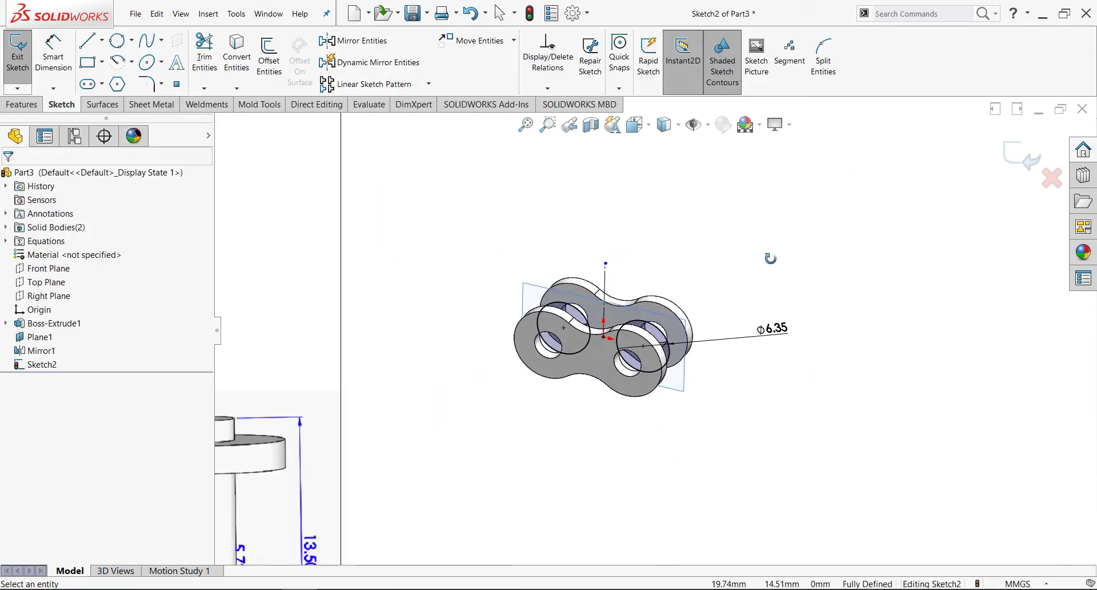
middle_click_drag(592, 349, 561, 367)
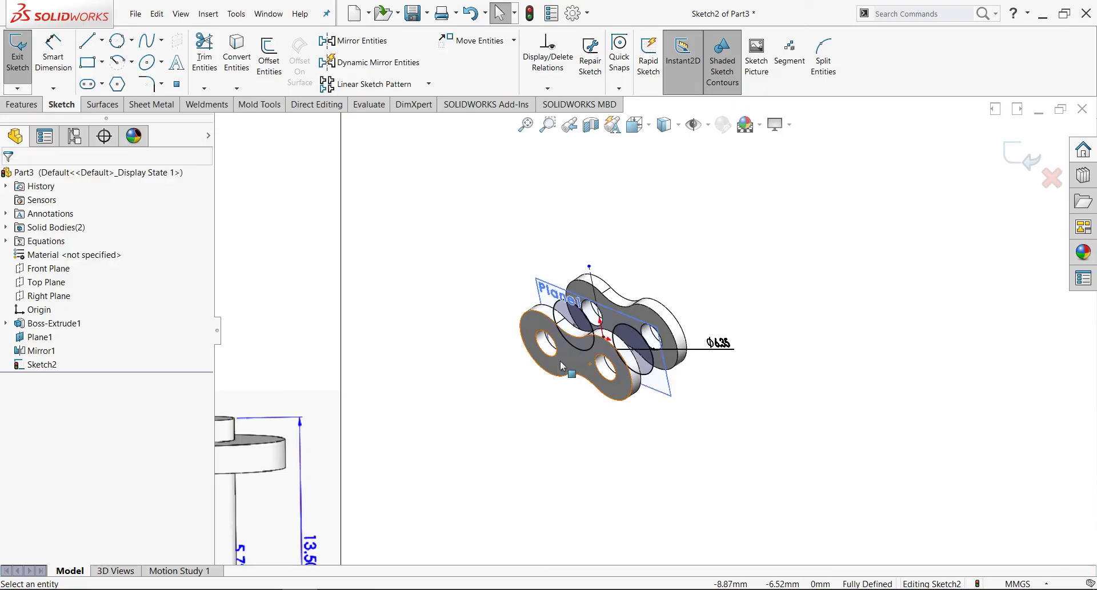
scroll(561, 366, "up", 2)
scroll(600, 331, "up", 2)
scroll(658, 343, "down", 2)
scroll(684, 224, "up", 2)
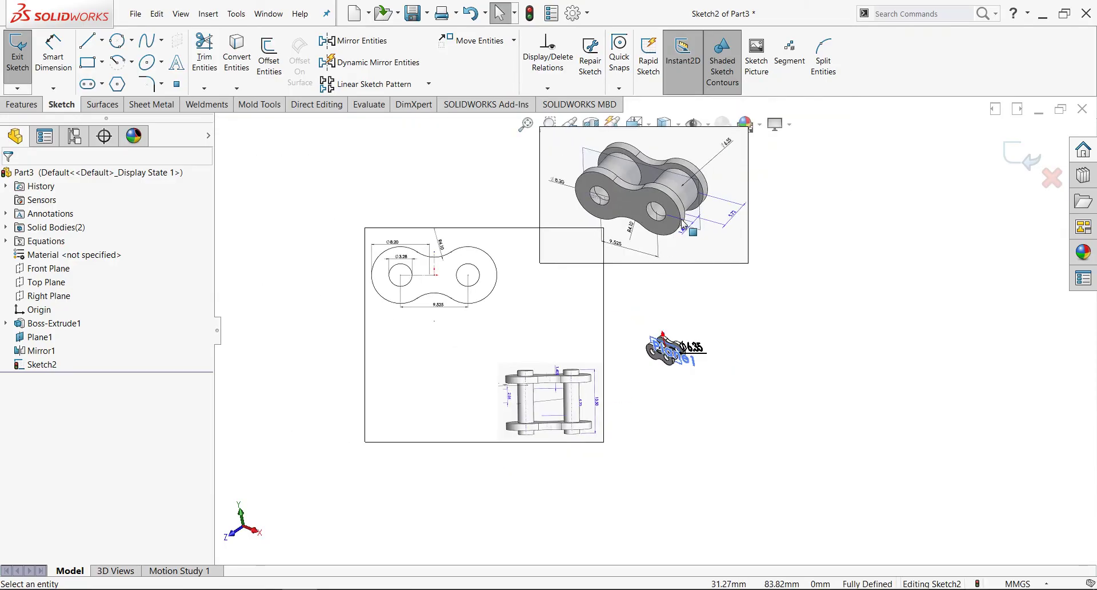
scroll(684, 224, "down", 3)
scroll(691, 341, "up", 2)
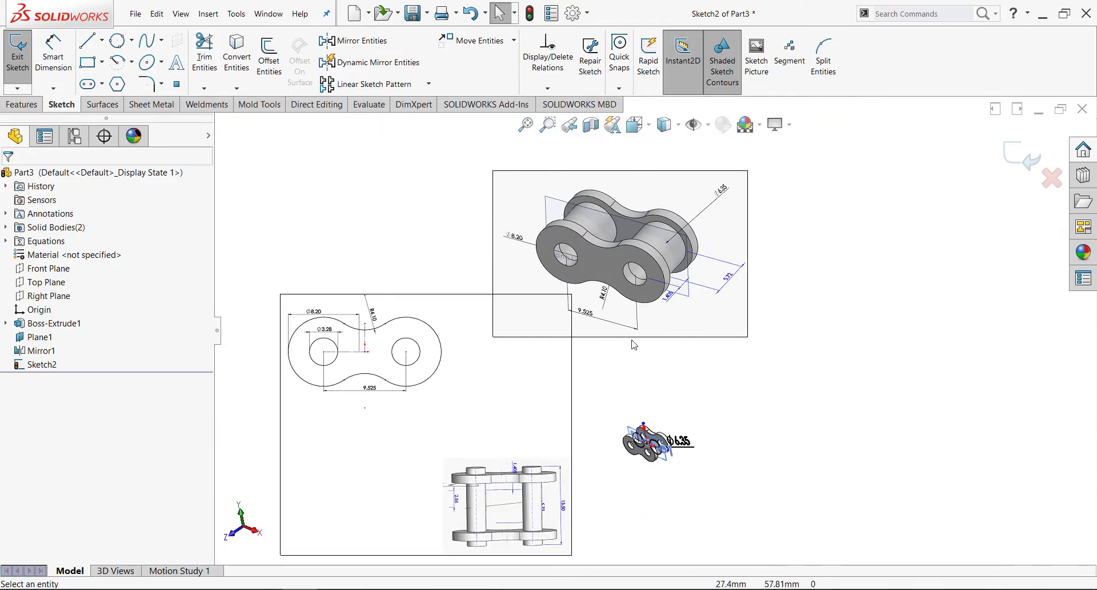
left_click(21, 104)
left_click(28, 70)
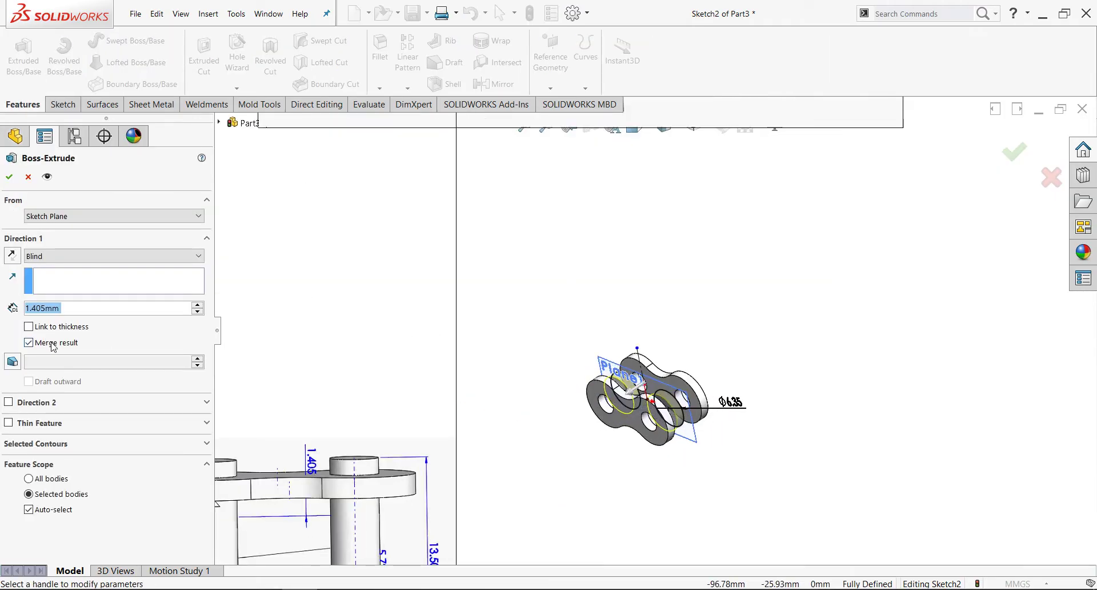
Step: Extrude the Ø6.35 roller 5.72 mm Mid Plane with Merge result turned off
left_click(53, 344)
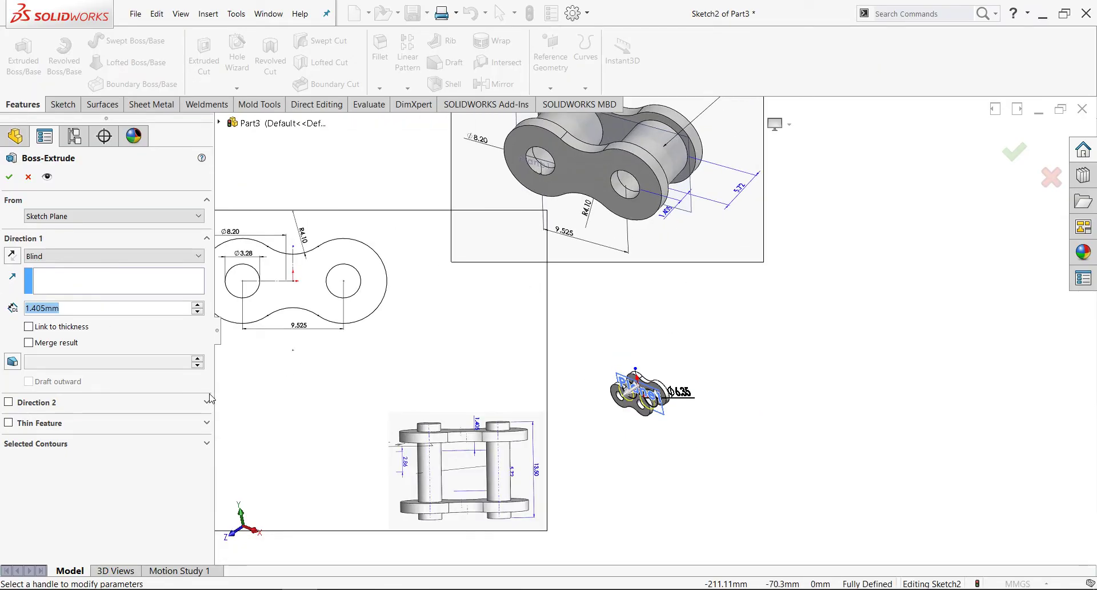
type("57")
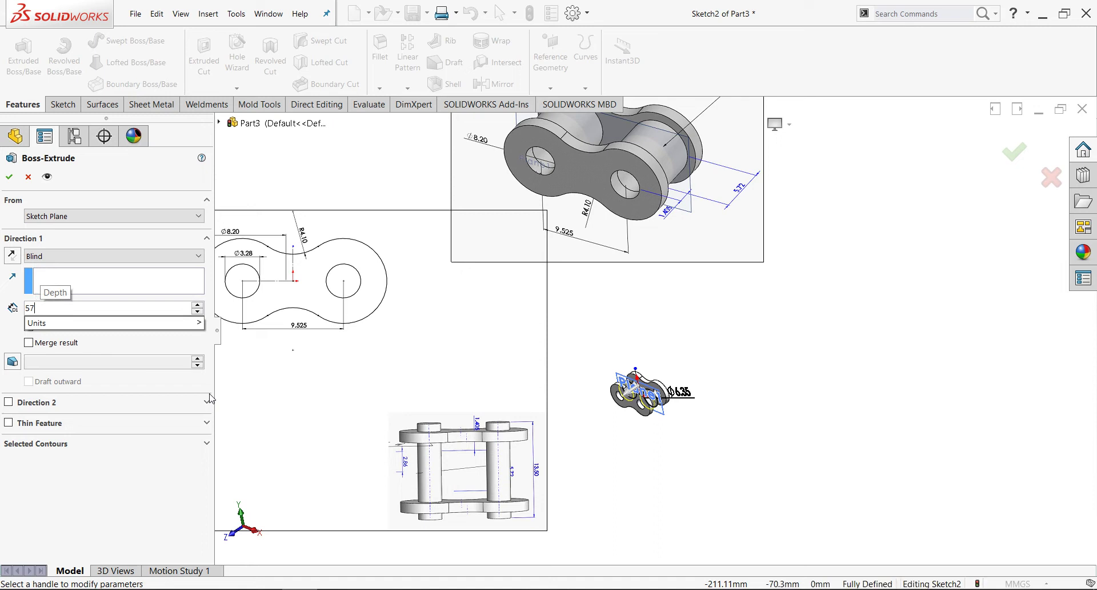
type(".7")
type("2mm")
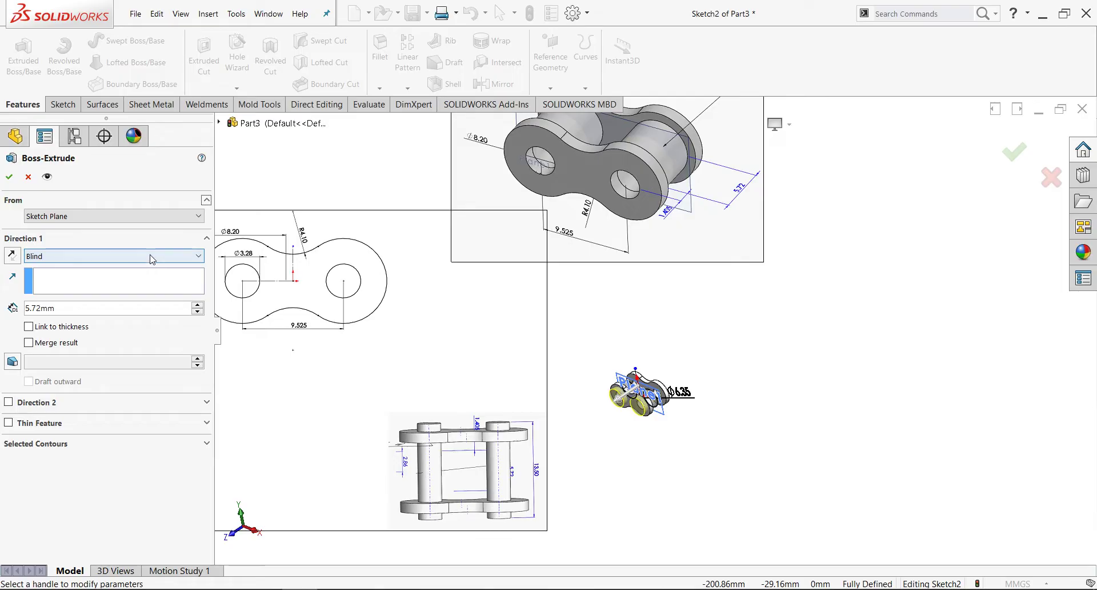
left_click(149, 256)
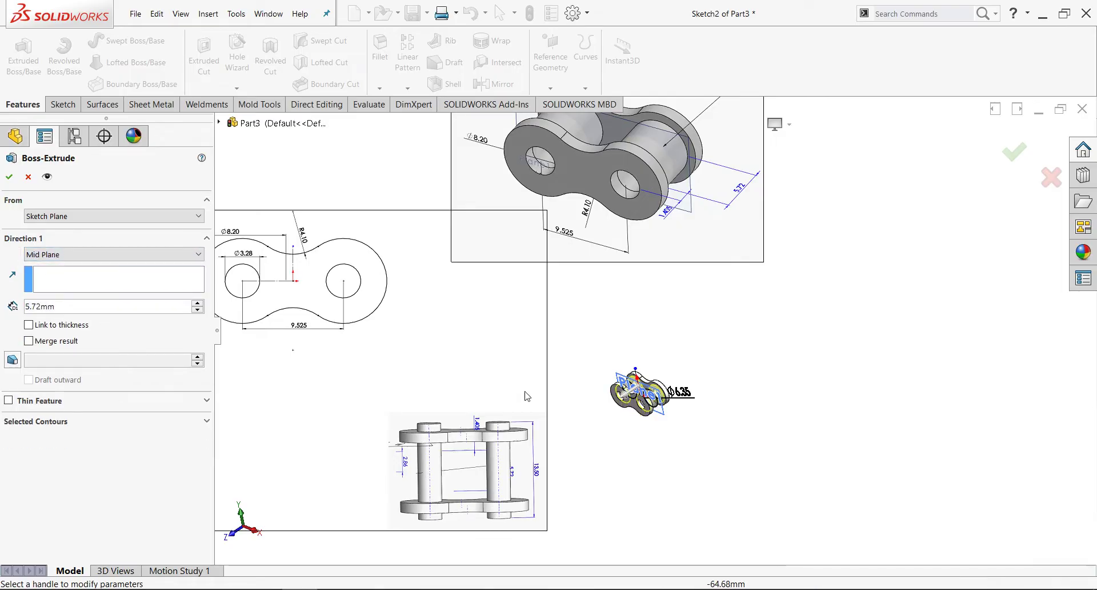
key("f")
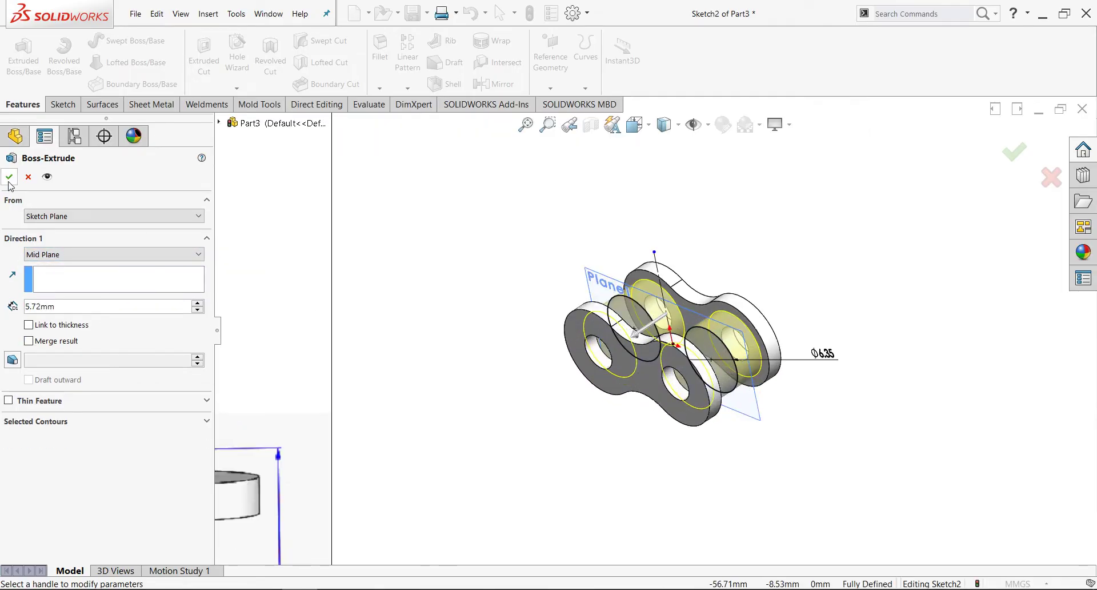
left_click(9, 177)
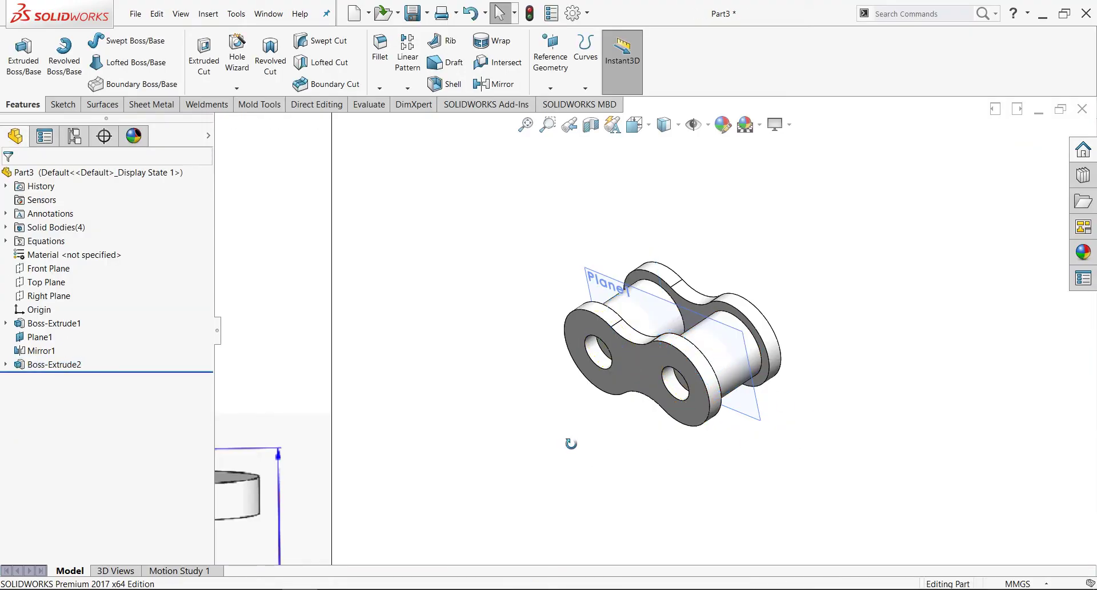
Step: Orbit and zoom to inspect the solid roller, then open the File menu
mouse_move(571, 443)
middle_mouse_down()
mouse_move(749, 400)
mouse_move(634, 392)
mouse_move(695, 504)
middle_mouse_up()
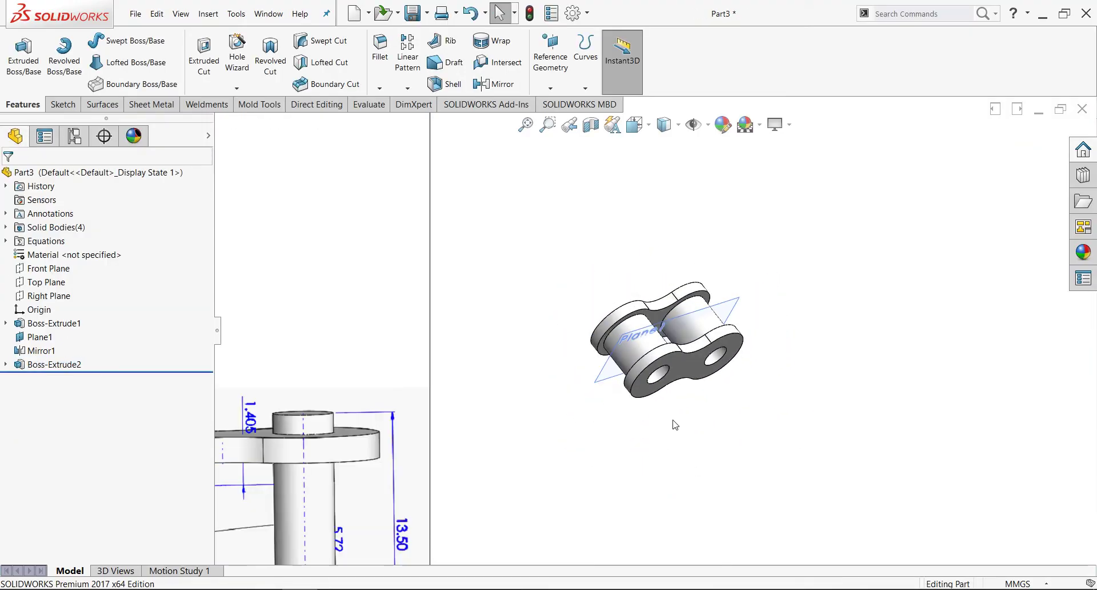
scroll(617, 409, "up", 5)
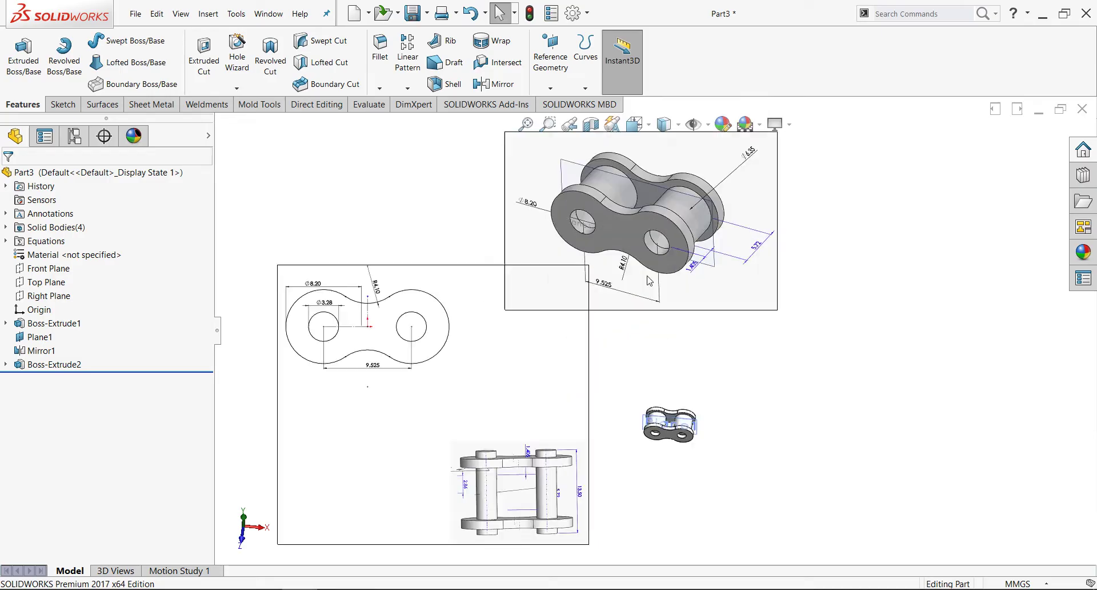
scroll(654, 343, "down", 3)
scroll(654, 383, "up", 5)
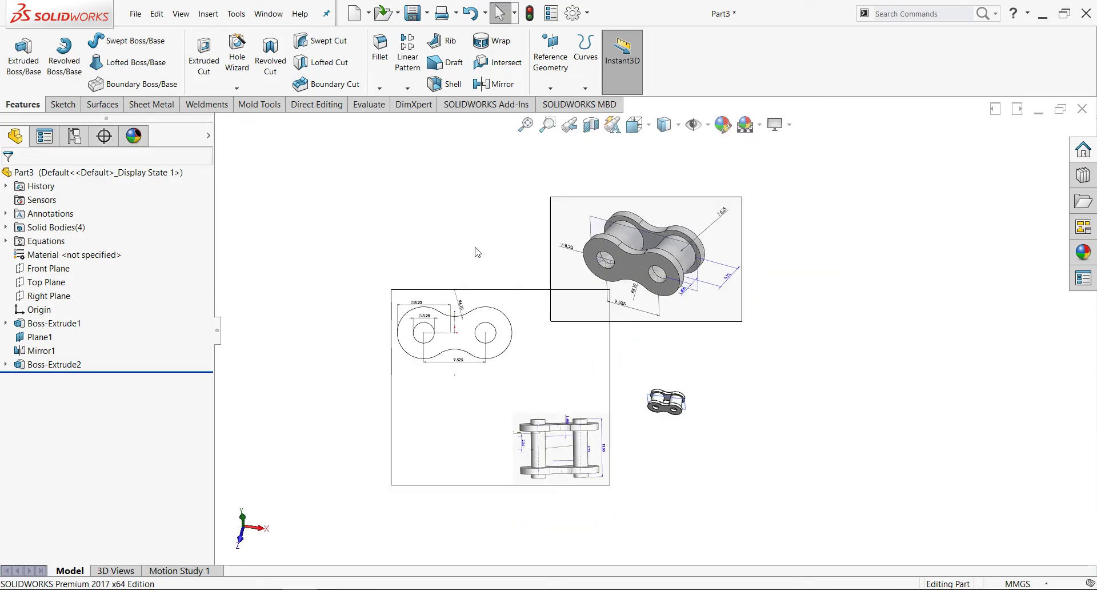
left_click(135, 13)
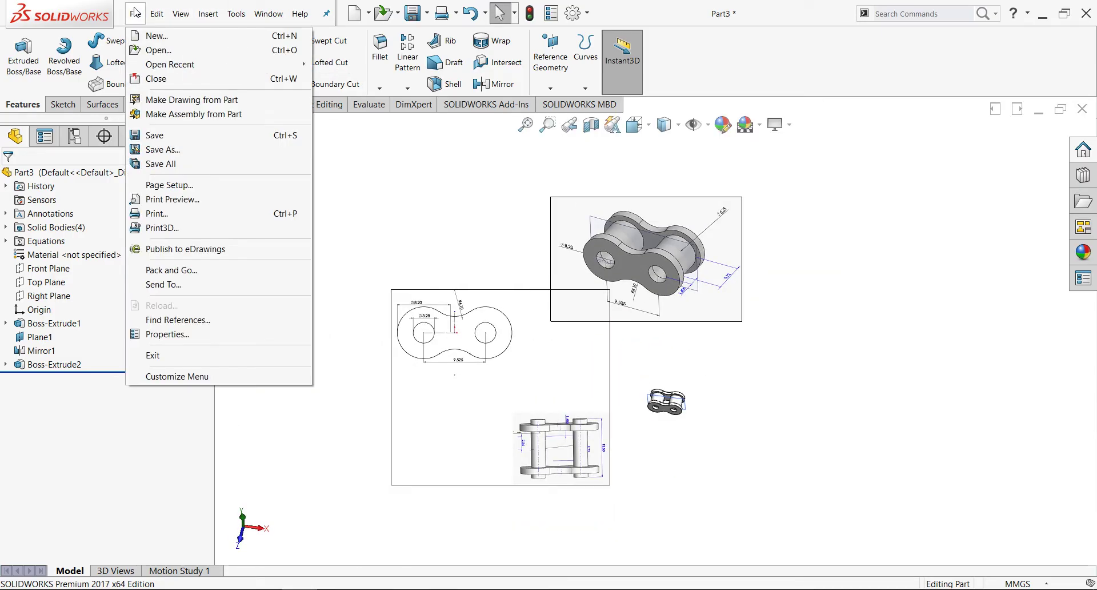
Step: Save the part as 2-lnear.SLDPRT in the New-Assembly folder
left_click(183, 151)
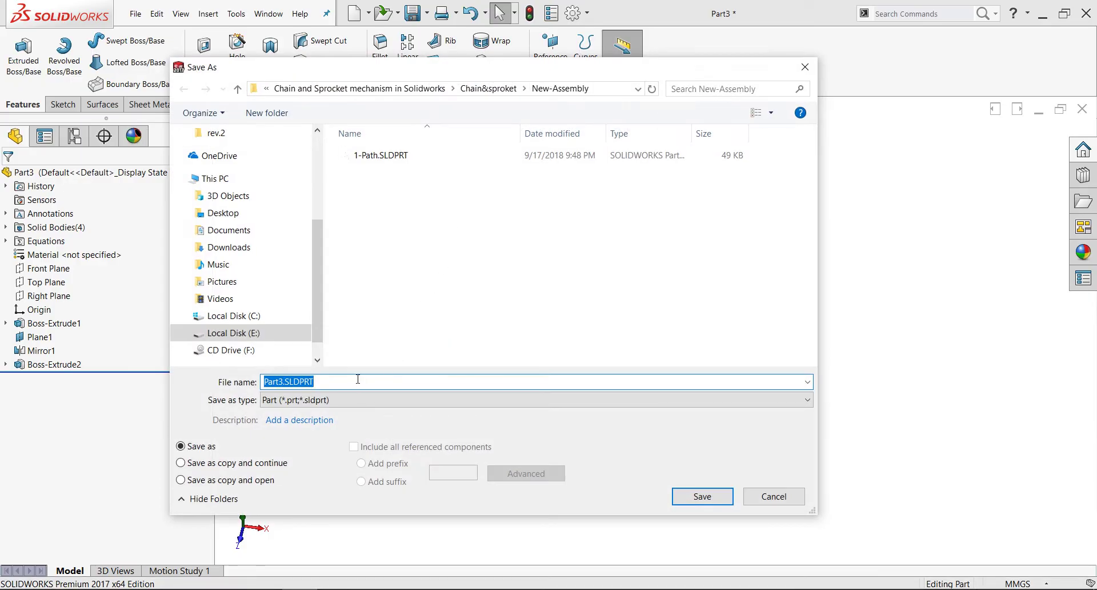
type("2-lnear")
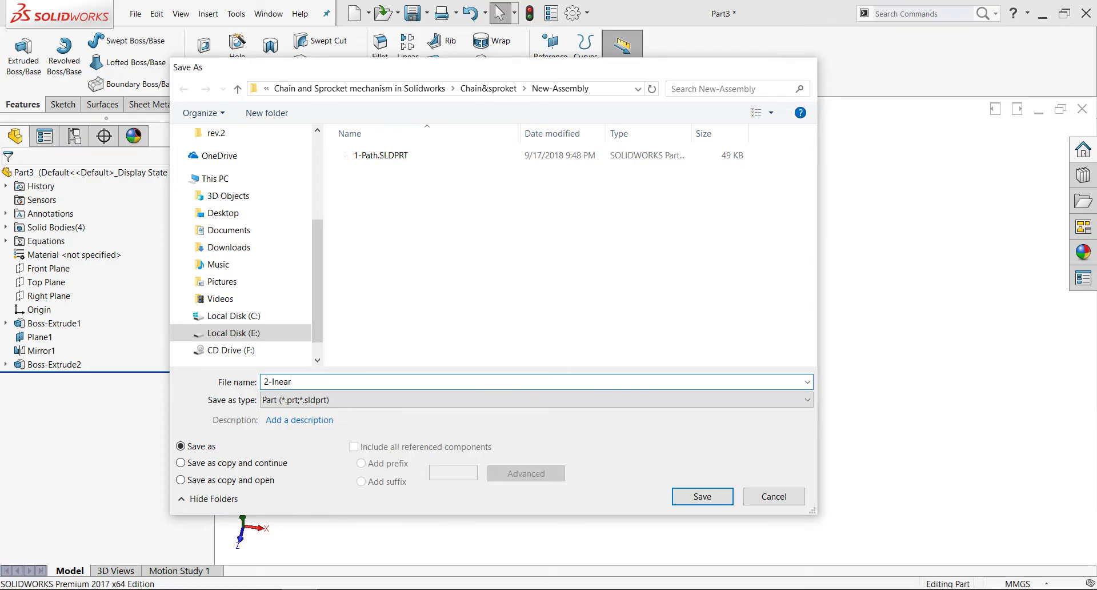
key("Return")
Step: Zoom and orbit around the chain link to inspect it up close
scroll(640, 416, "down", 4)
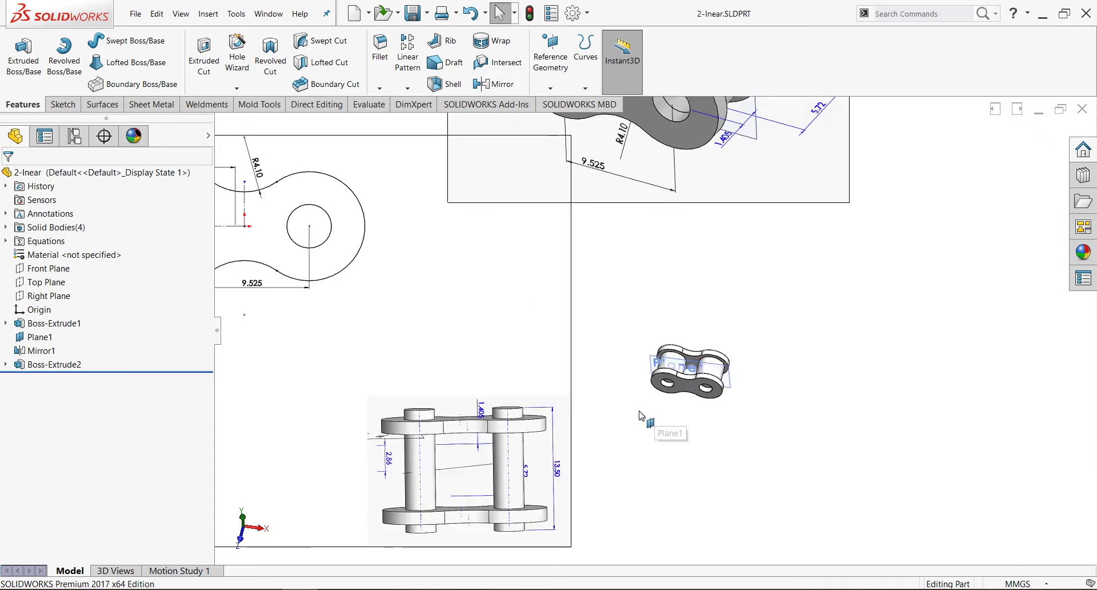
mouse_move(627, 437)
middle_mouse_down()
mouse_move(634, 321)
mouse_move(632, 345)
mouse_move(790, 304)
mouse_move(653, 405)
middle_mouse_up()
scroll(634, 350, "down", 2)
scroll(634, 350, "down", 2)
scroll(653, 406, "up", 1)
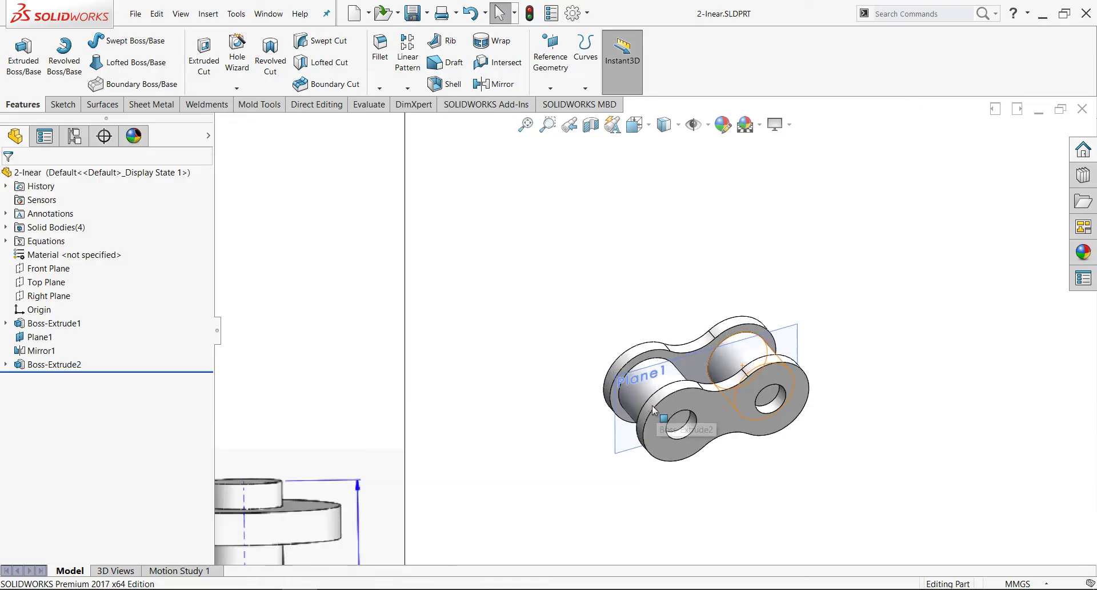
scroll(653, 406, "up", 1)
scroll(591, 371, "up", 2)
scroll(667, 356, "down", 2)
scroll(683, 340, "down", 1)
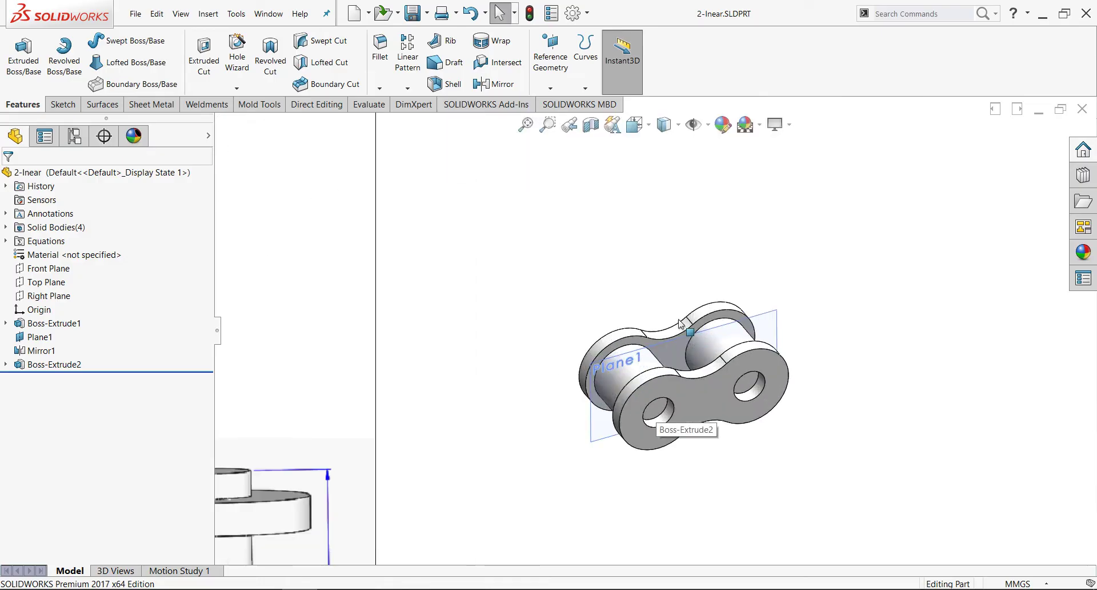
Step: Copy the Mirror1 and Boss-Extrude1 plate bodies in place using Move/Copy Bodies
left_click(317, 104)
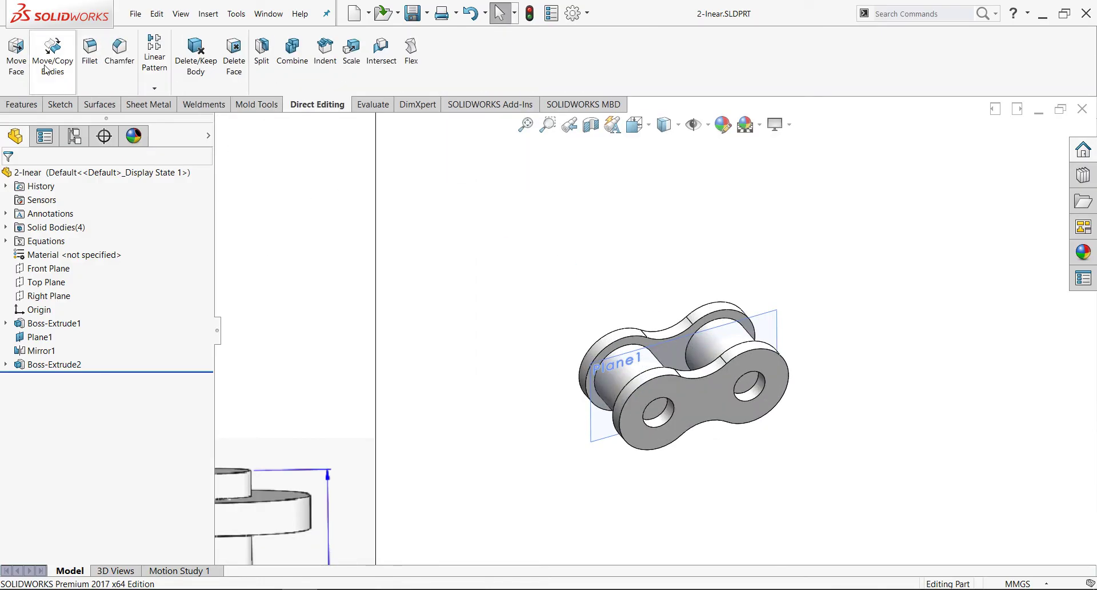
left_click(48, 64)
scroll(784, 407, "down", 2)
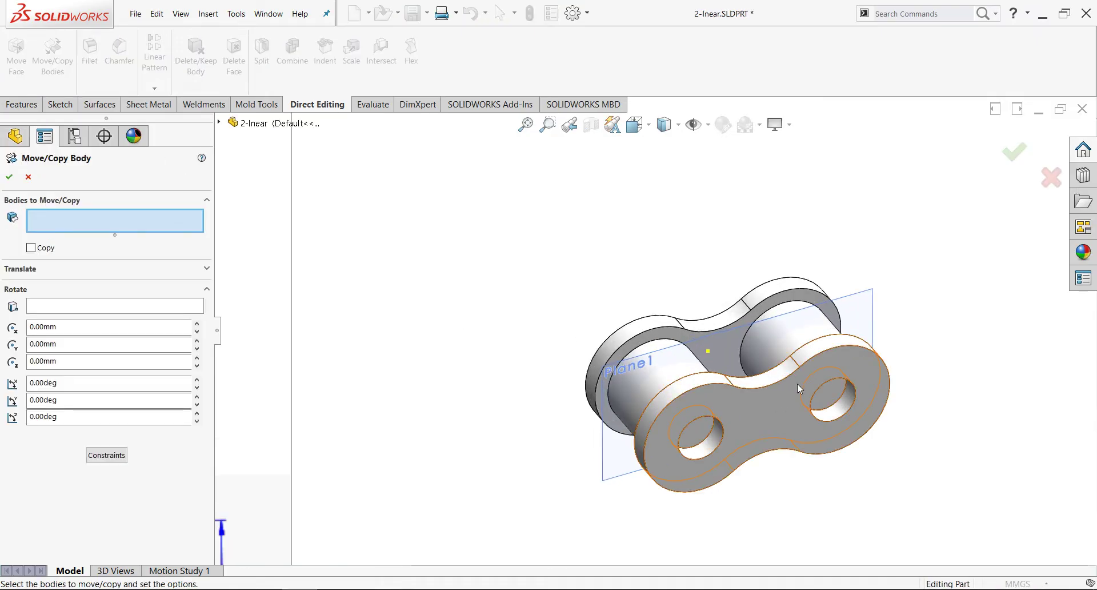
left_click(784, 407)
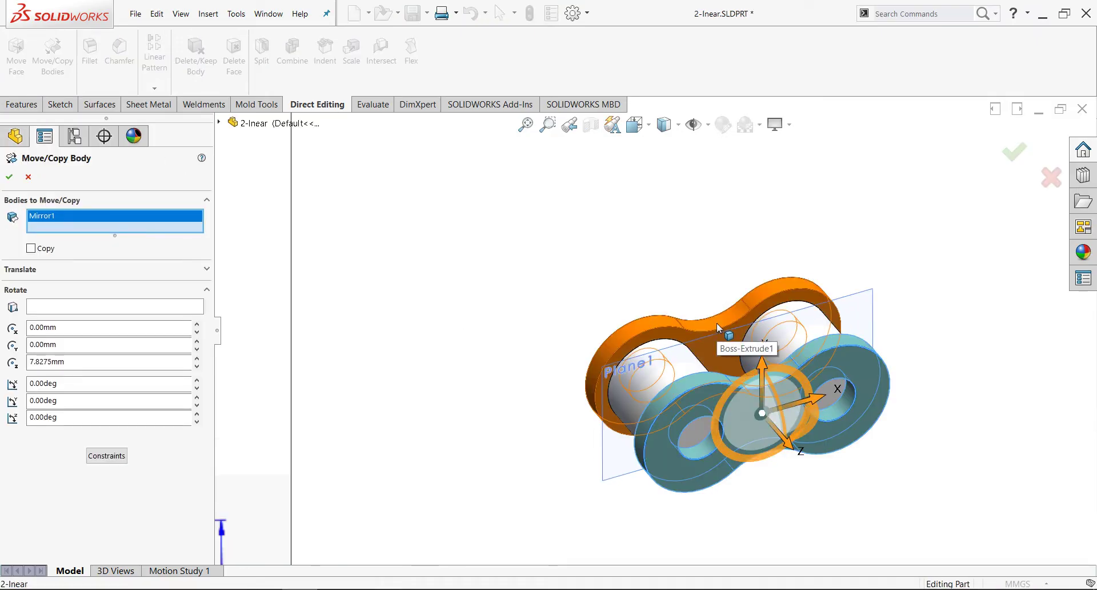
left_click(717, 327)
left_click(57, 261)
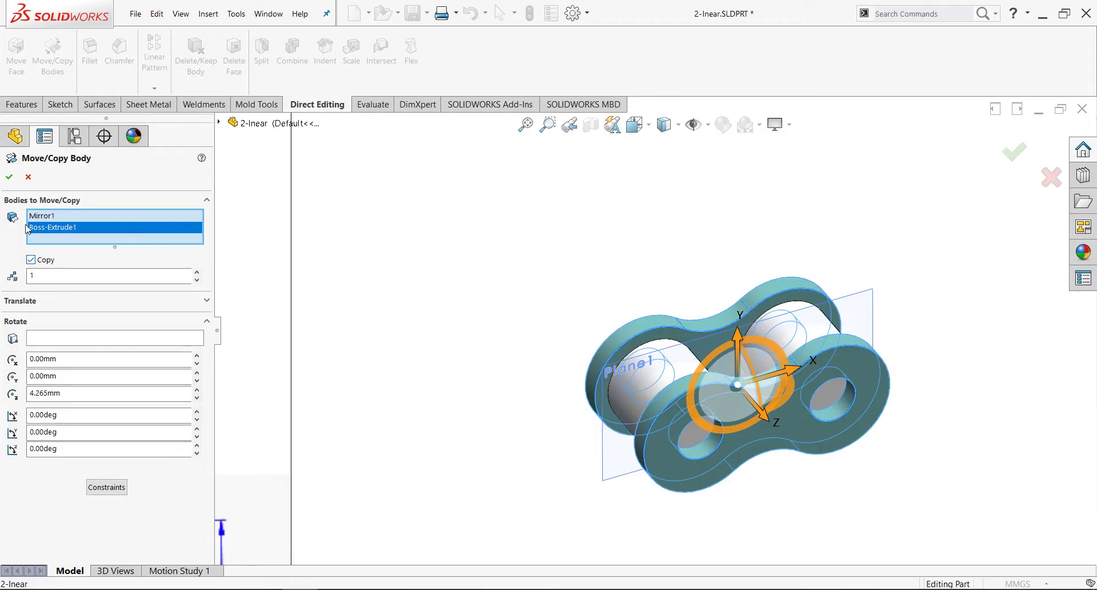
left_click(8, 178)
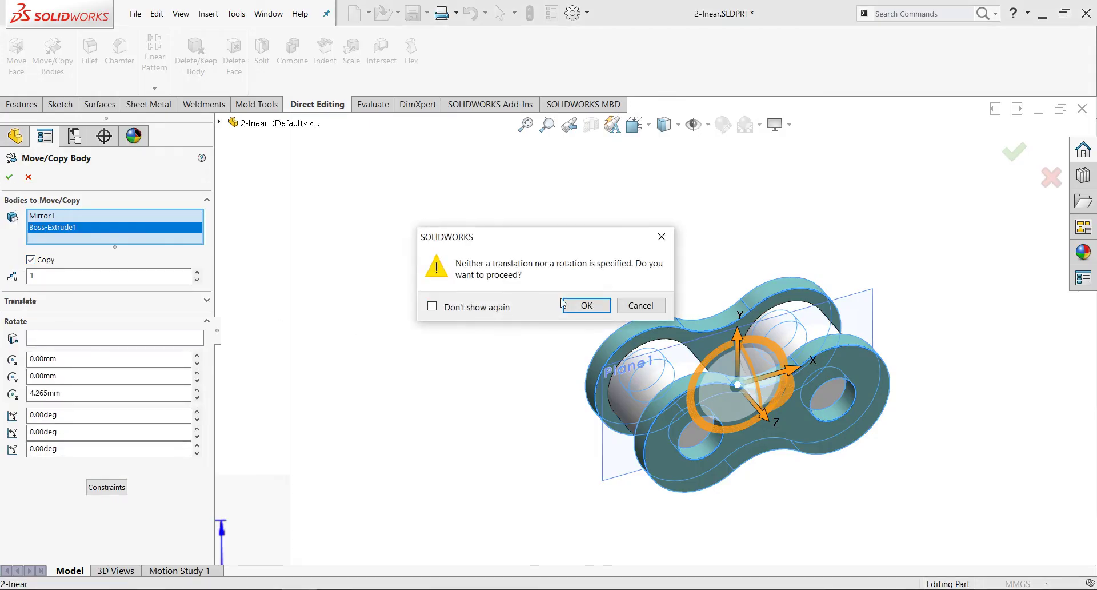
left_click(587, 306)
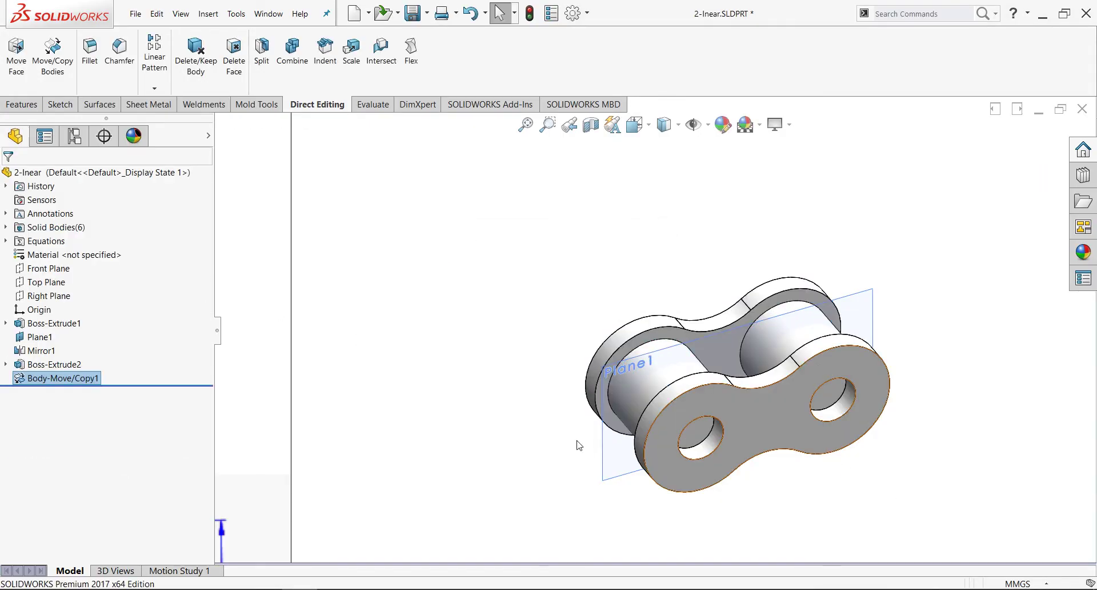
Step: Shift the front-view reference picture upward and orbit to a more top-down view
scroll(681, 481, "up", 2)
scroll(618, 437, "up", 2)
scroll(686, 311, "down", 2)
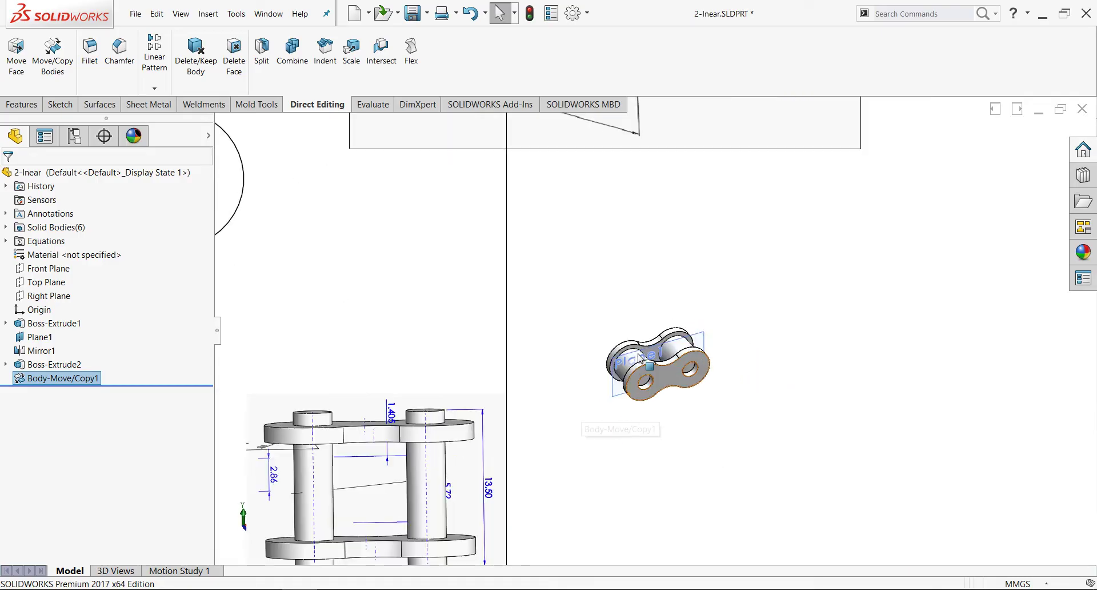
left_click_drag(463, 394, 474, 237)
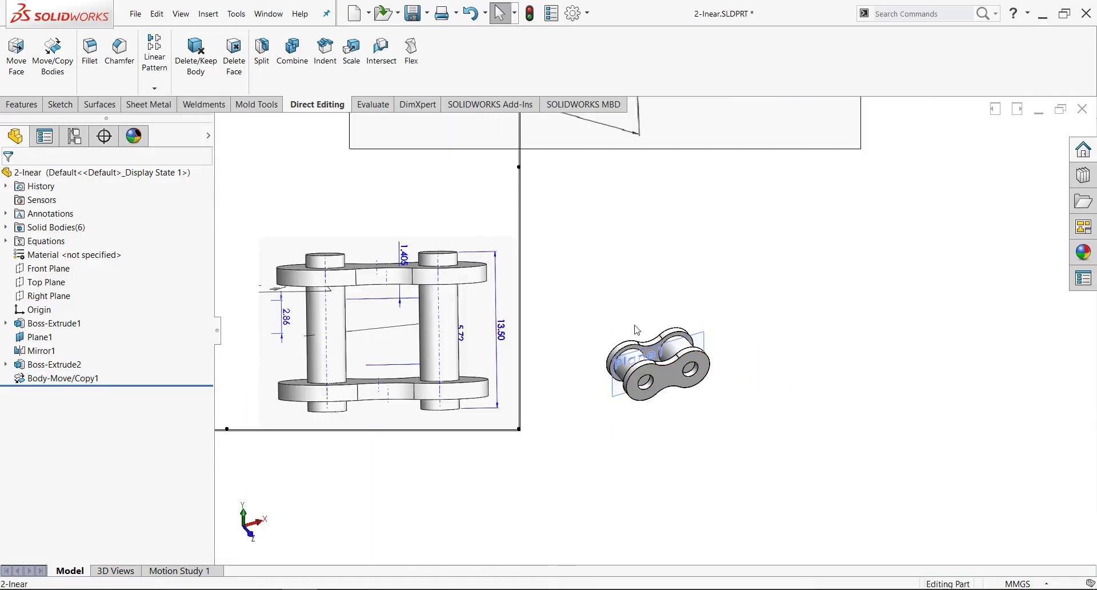
scroll(612, 417, "down", 2)
scroll(617, 272, "down", 1)
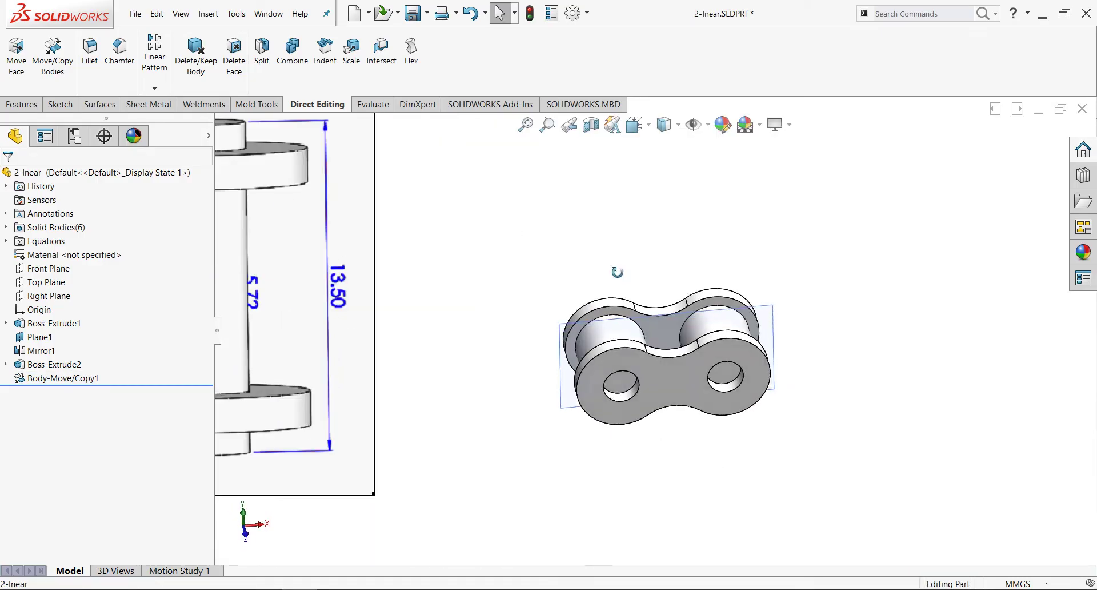
middle_click_drag(617, 272, 611, 298)
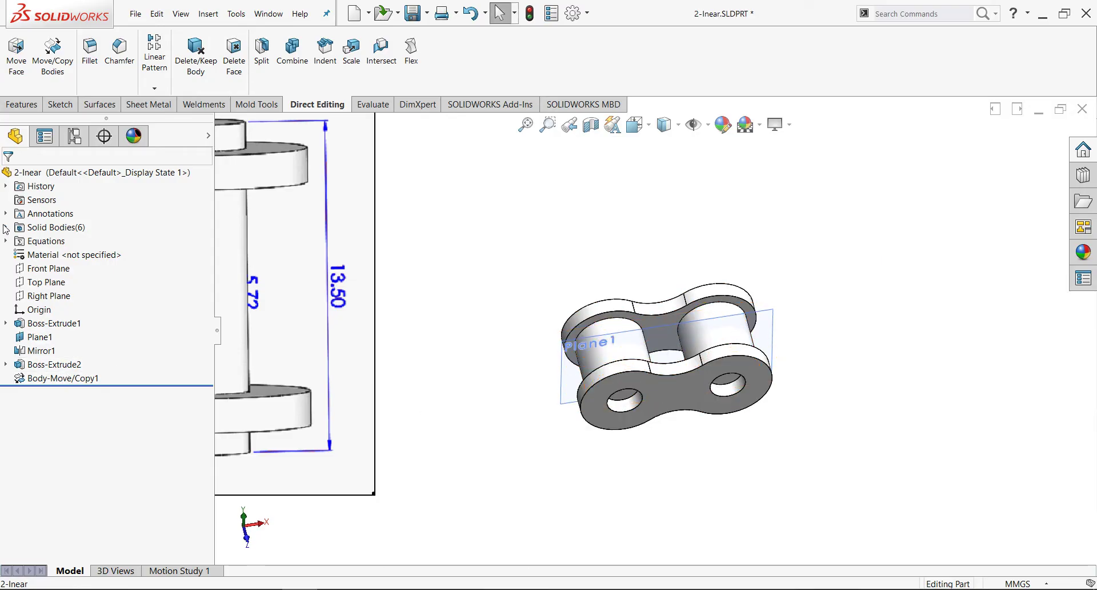
Step: Check the Body-Move/Copy1[1] and [2] copies in the Solid Bodies list
left_click(6, 226)
left_click(75, 295)
left_click(53, 309, "ctrl")
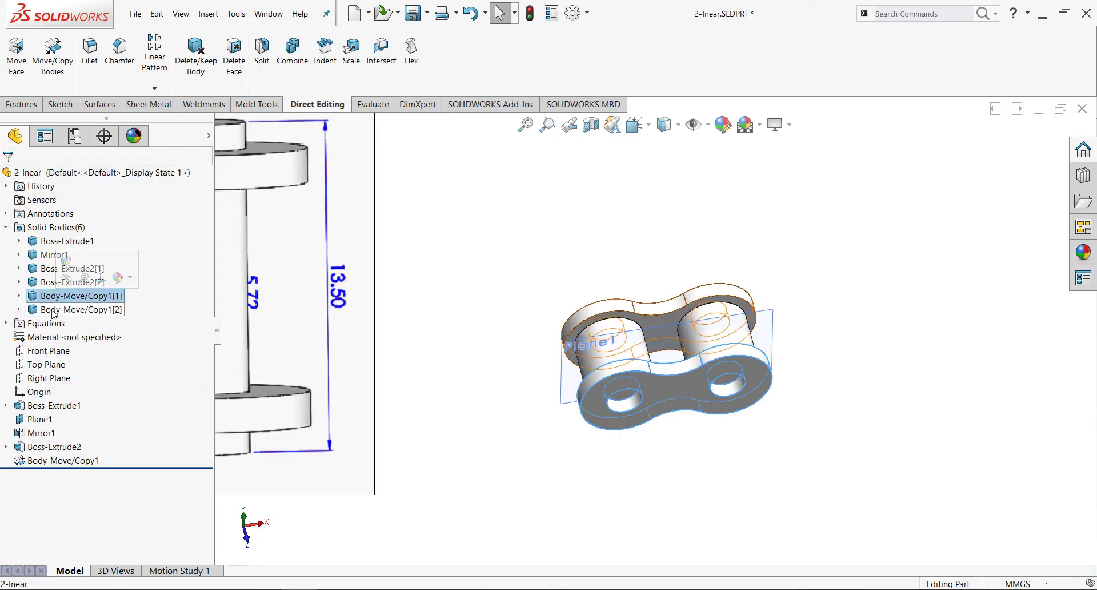
left_click(54, 309)
left_click(499, 266)
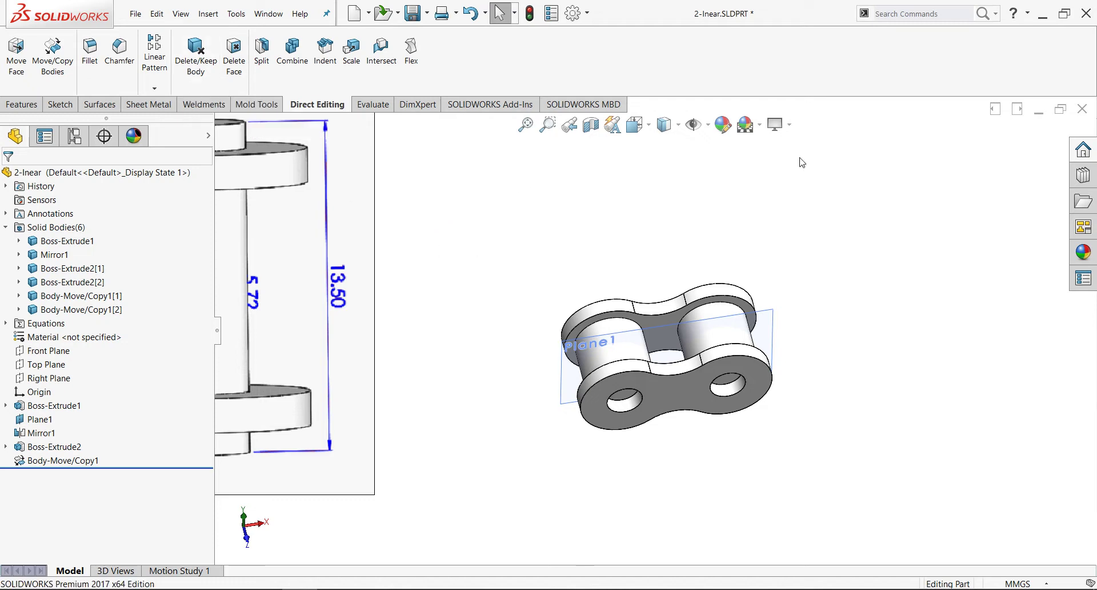
Step: Reopen Move/Copy Bodies with the Copy option turned off
left_click(64, 57)
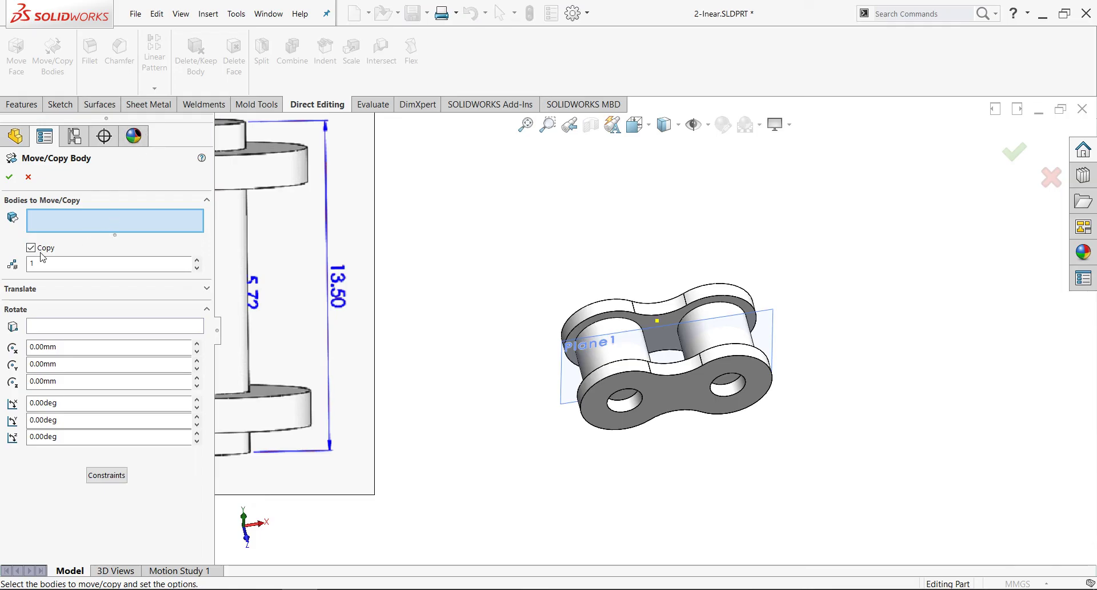
left_click(32, 248)
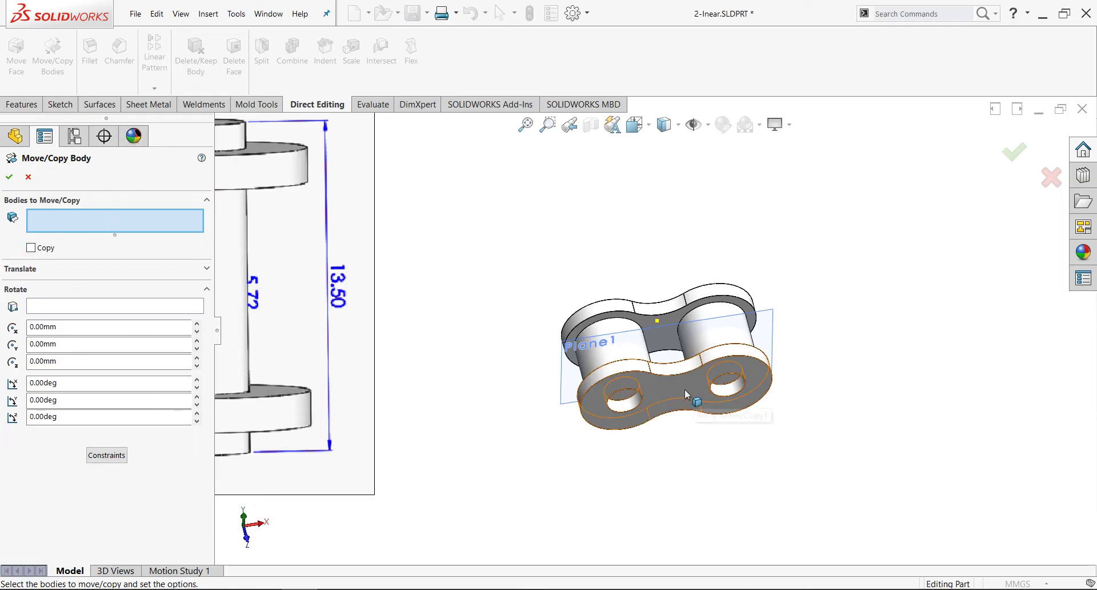
scroll(311, 191, "up", 2)
scroll(331, 223, "up", 2)
Step: Cancel the body move and delete the lower and isometric reference pictures
scroll(354, 254, "up", 2)
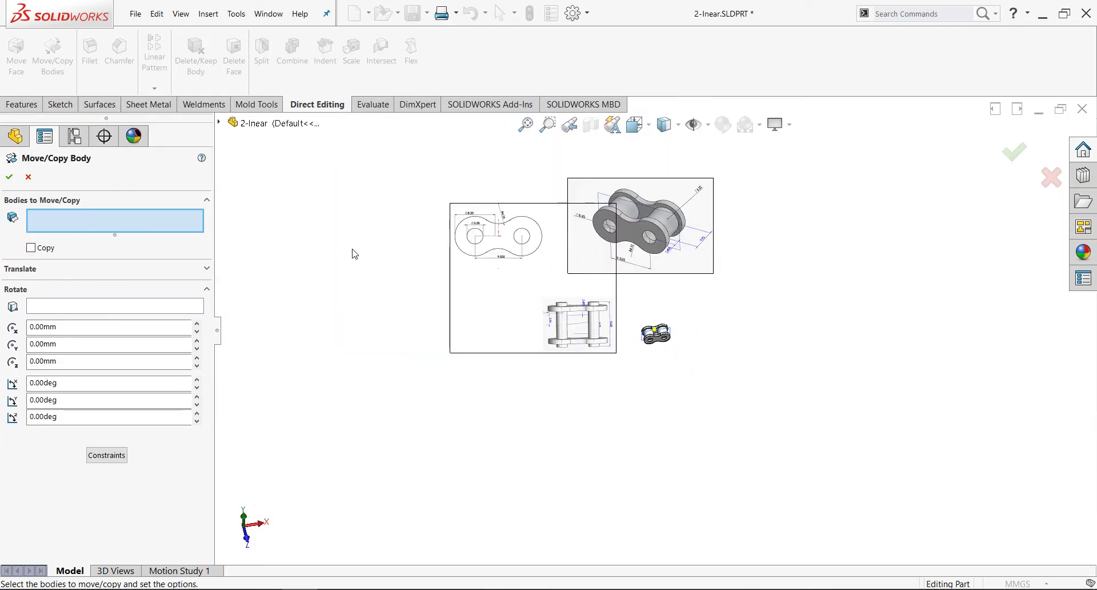
scroll(546, 247, "down", 3)
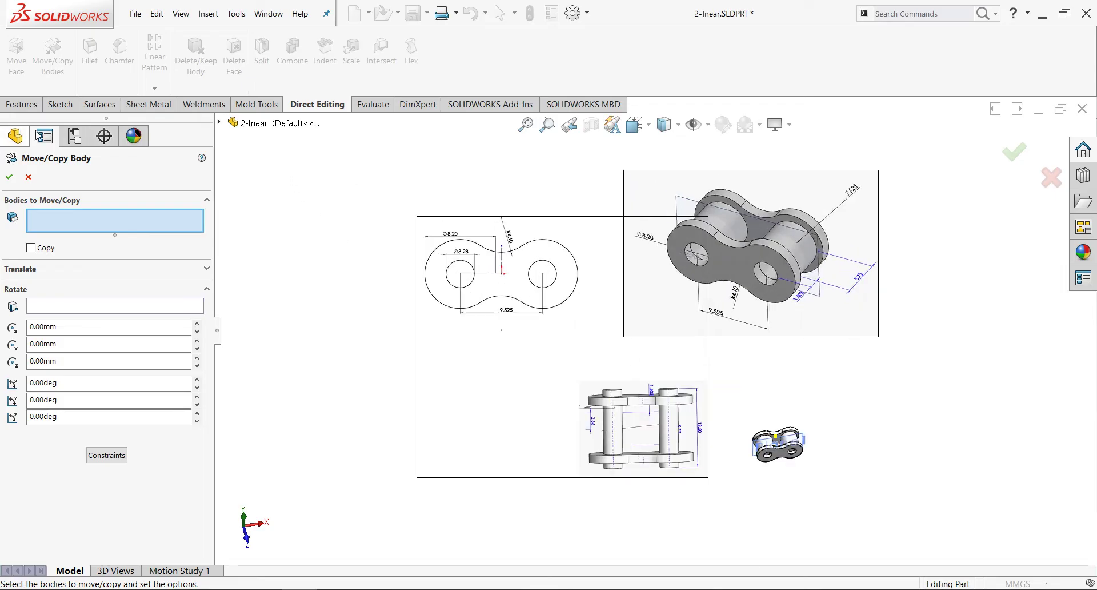
left_click(28, 177)
double_click(584, 302)
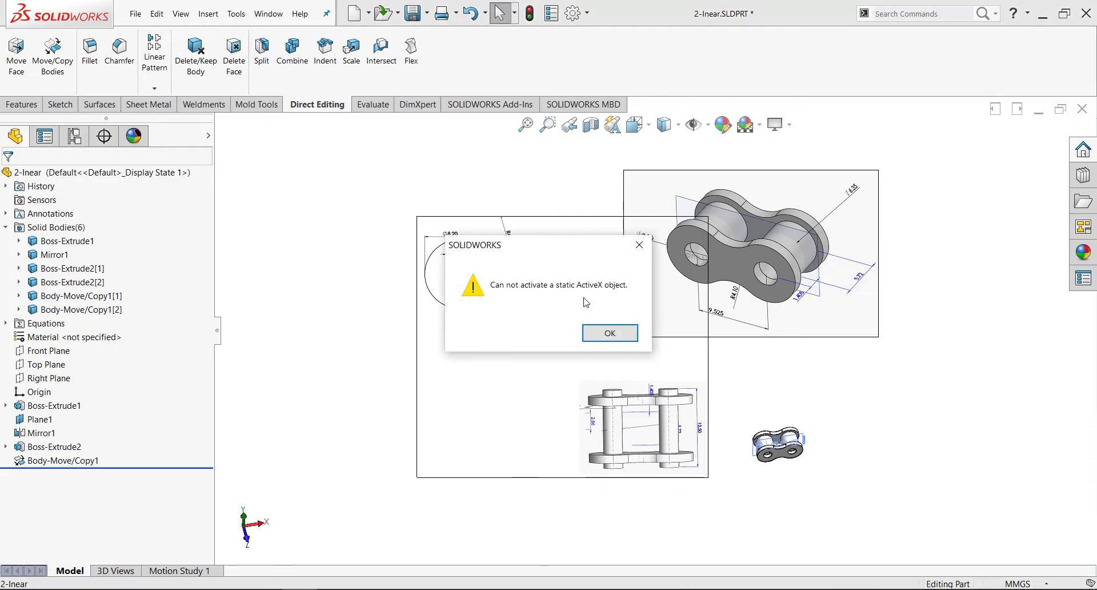
left_click(609, 333)
key("Delete")
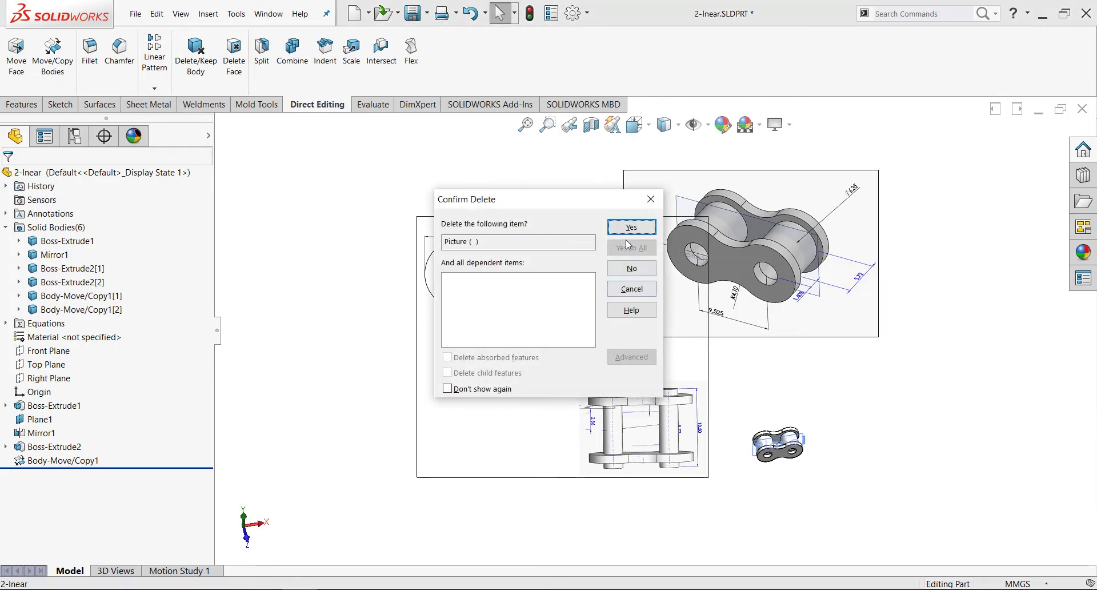
left_click(628, 227)
left_click(645, 234)
key("Delete")
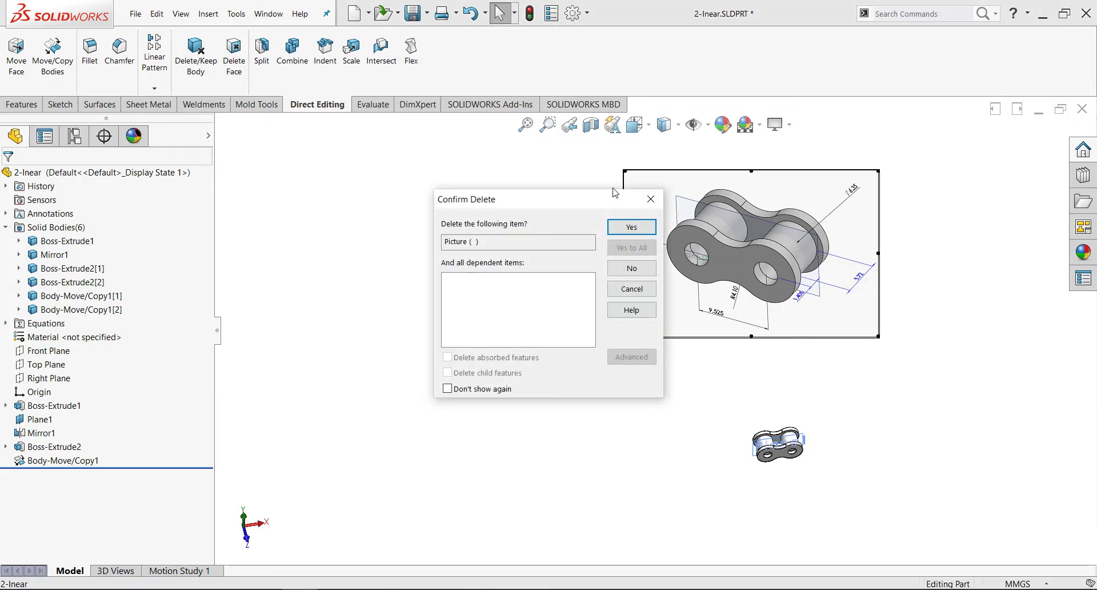
left_click(646, 233)
key("f")
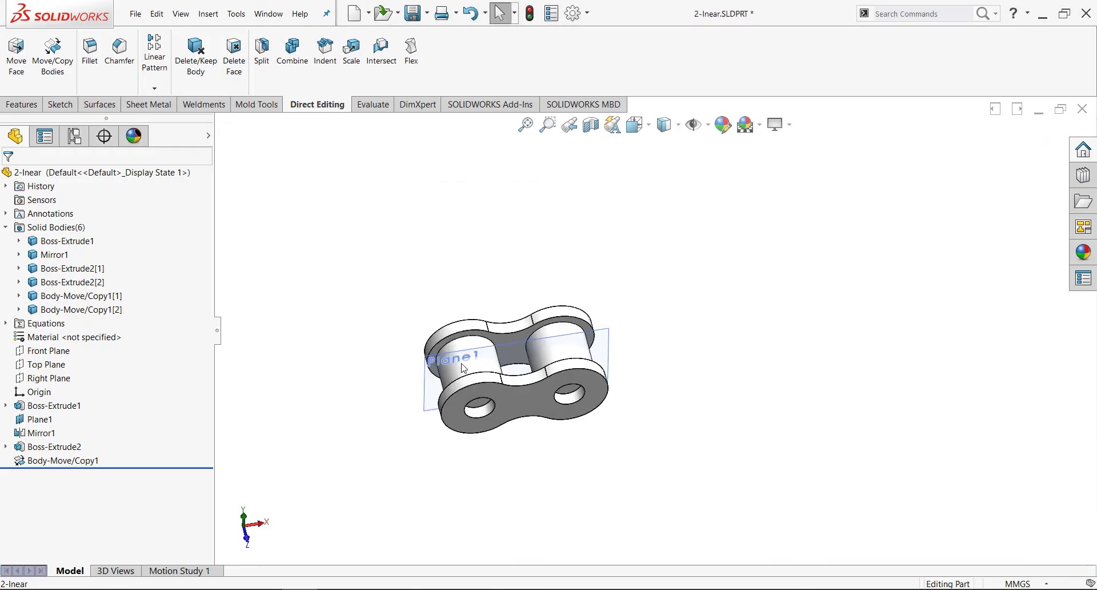
Step: Reopen Move/Copy Body in move mode on Body-Move/Copy1[1], briefly checking the chain slide
left_click(52, 57)
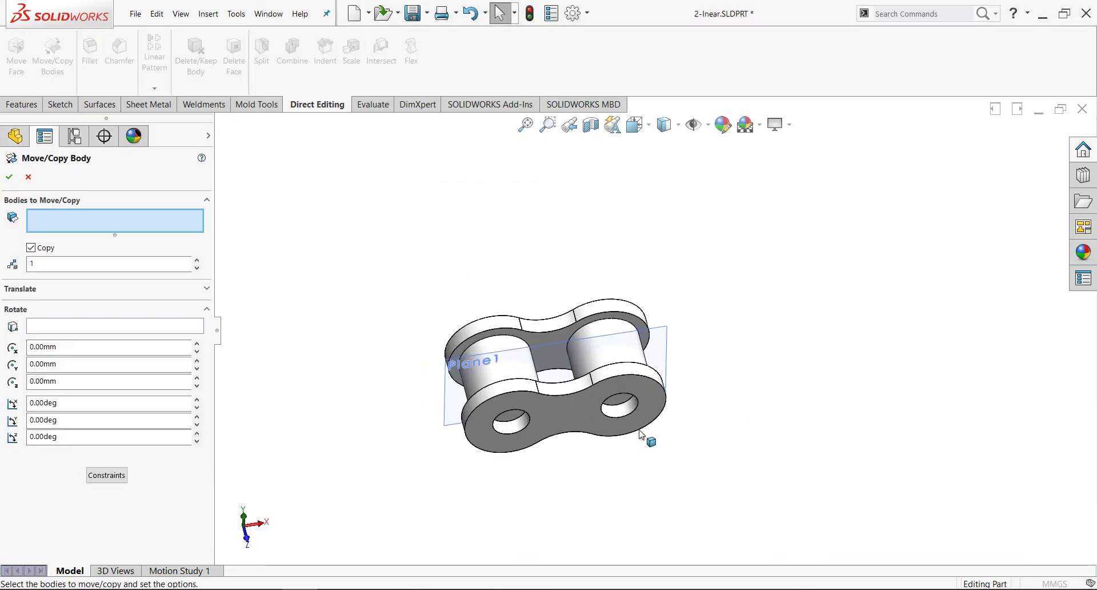
left_click(219, 122)
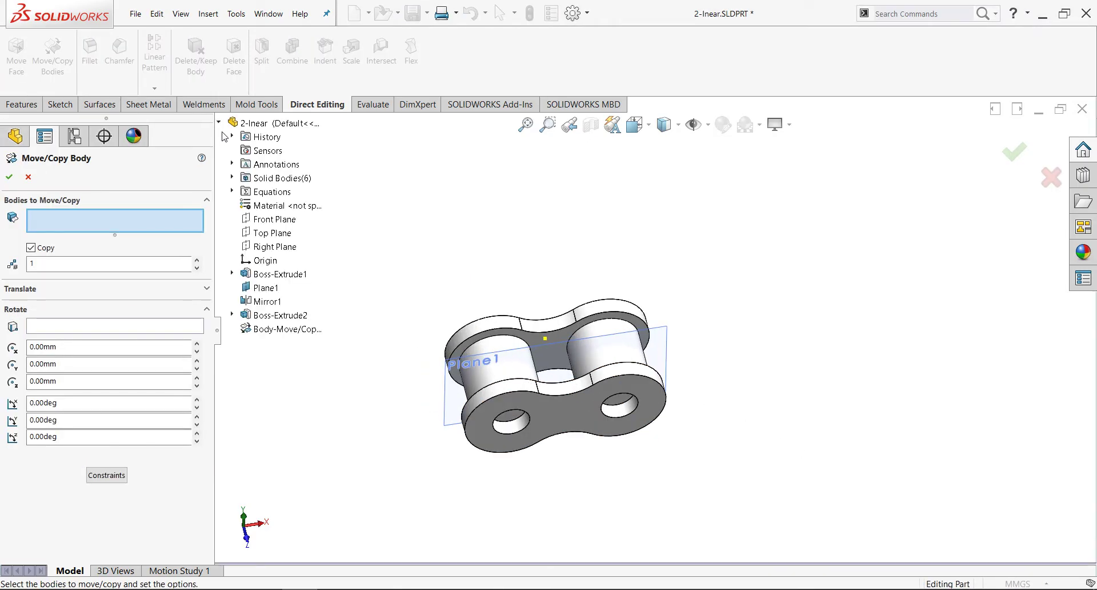
left_click(31, 248)
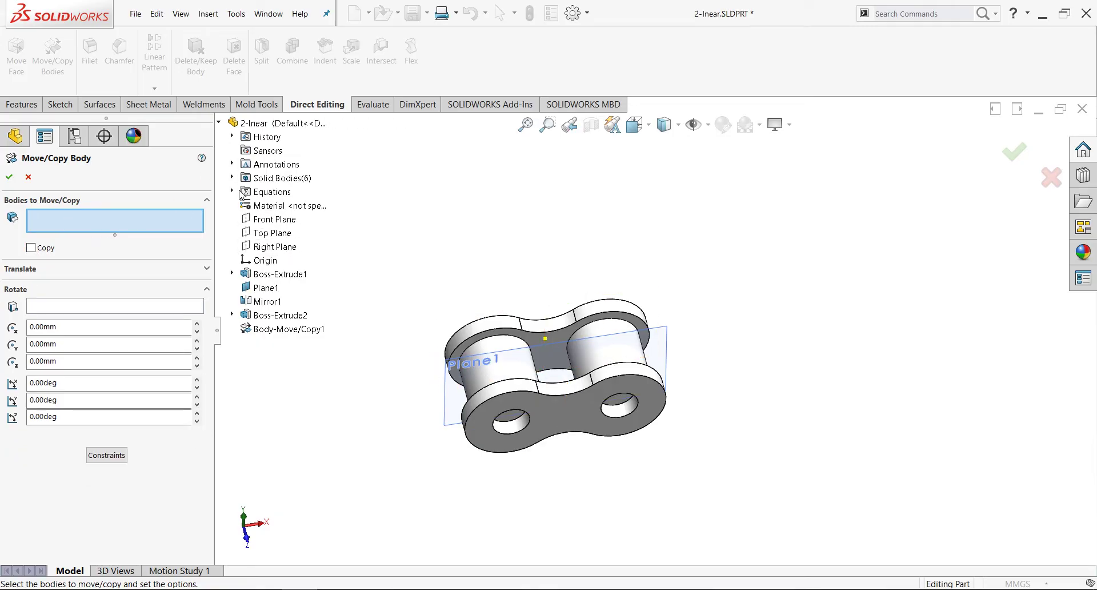
left_click(232, 178)
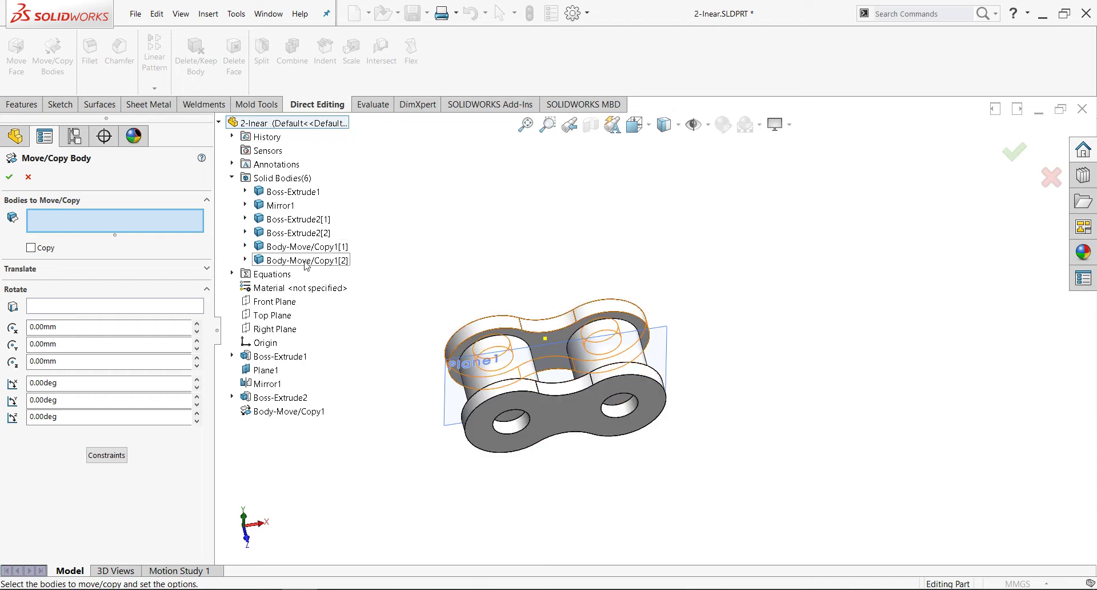
left_click(572, 411)
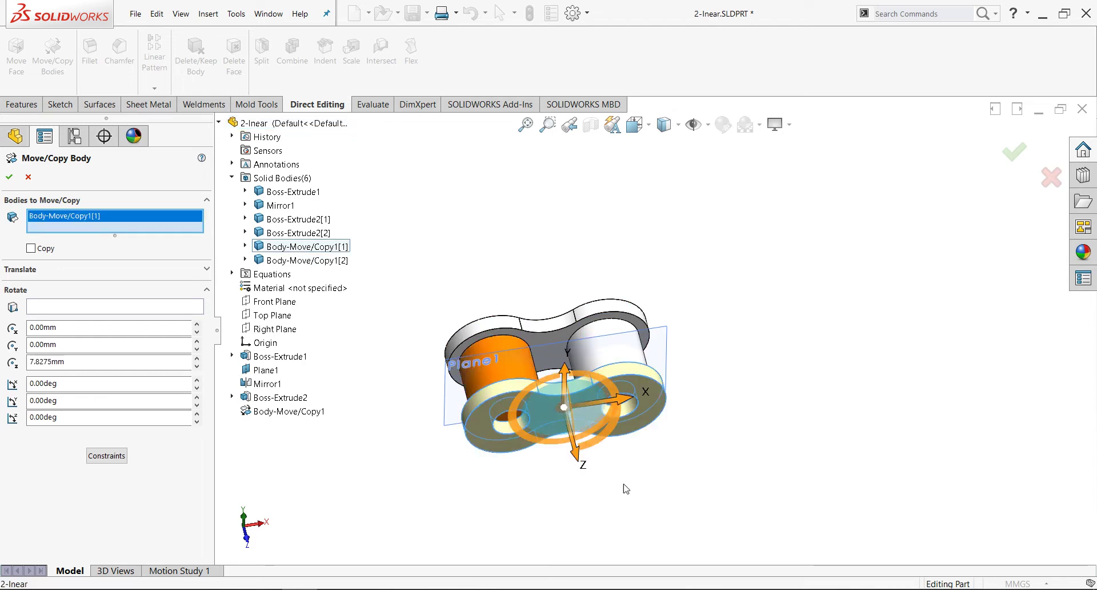
mouse_move(624, 489)
middle_mouse_down()
mouse_move(729, 504)
mouse_move(712, 584)
middle_mouse_up()
scroll(622, 387, "down", 3)
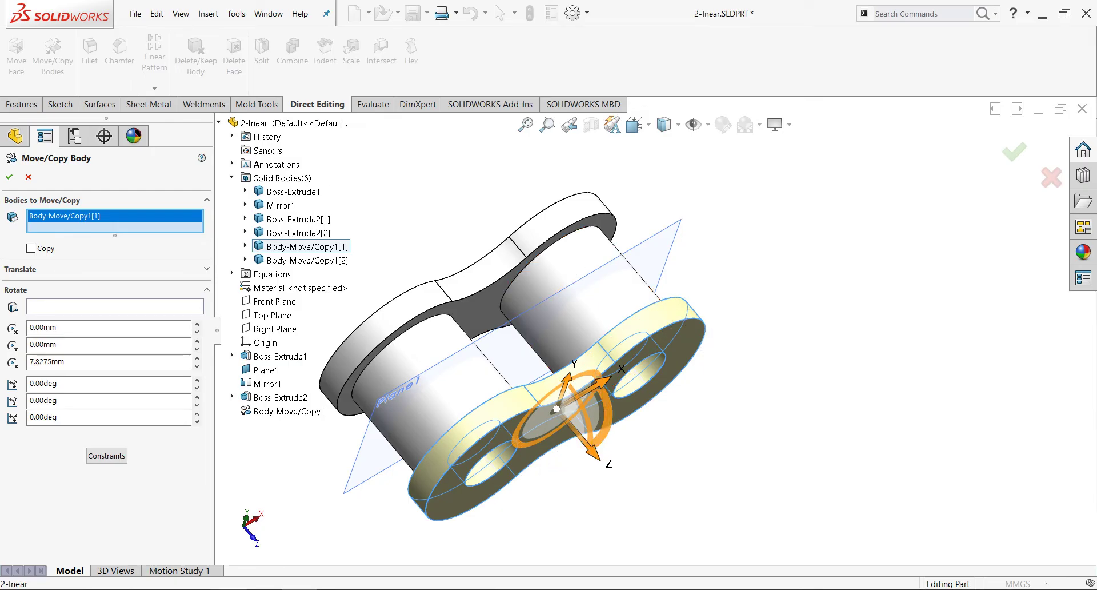
key("alt+Tab")
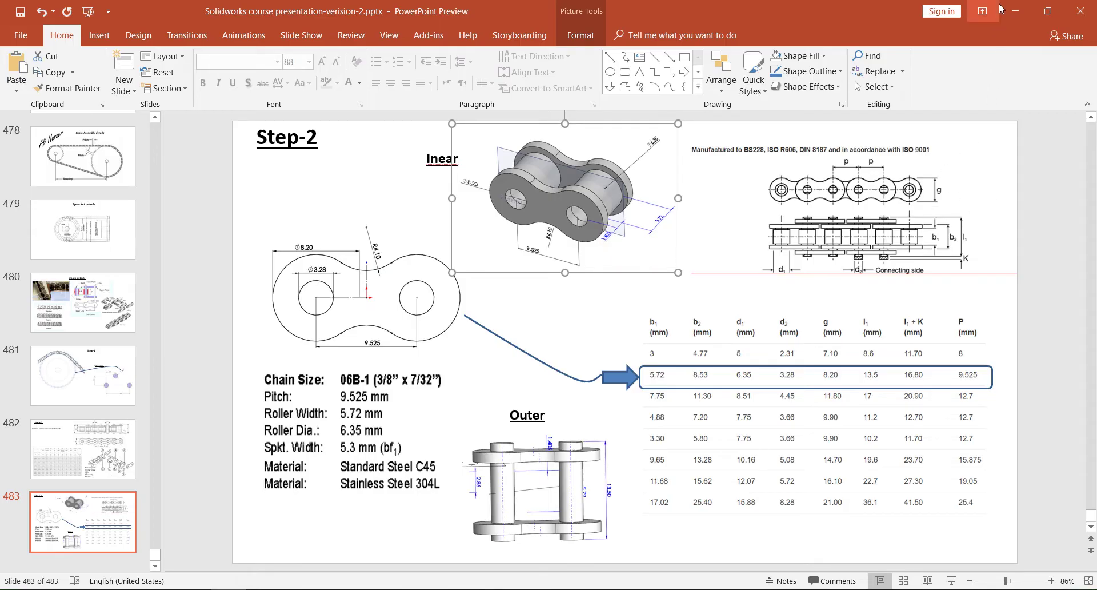
left_click(1015, 11)
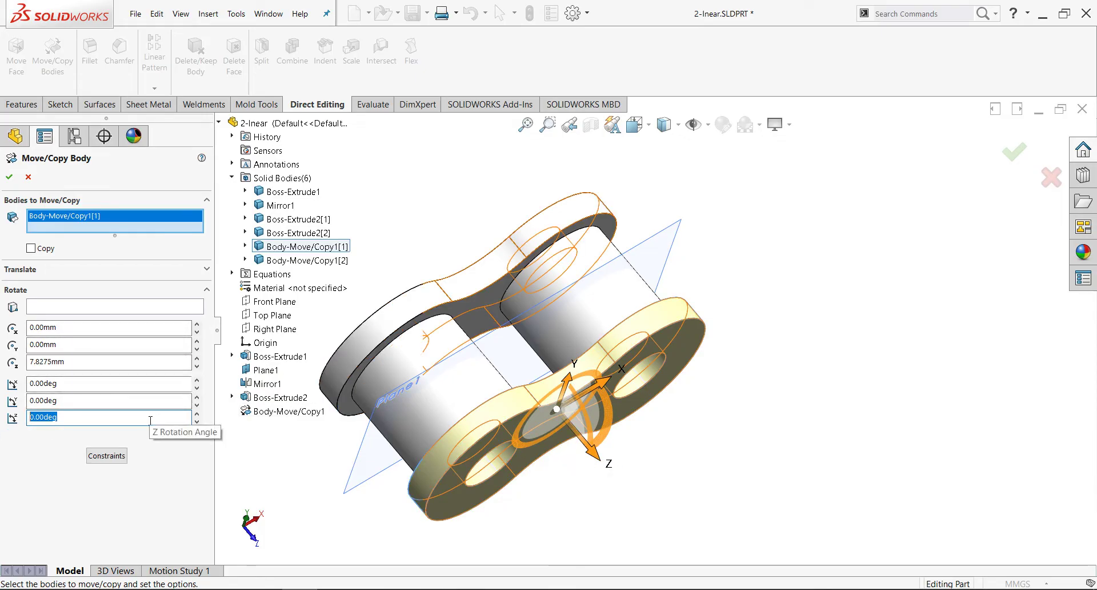
Step: Translate the first outer plate 1.405 mm in Z
left_click(117, 269)
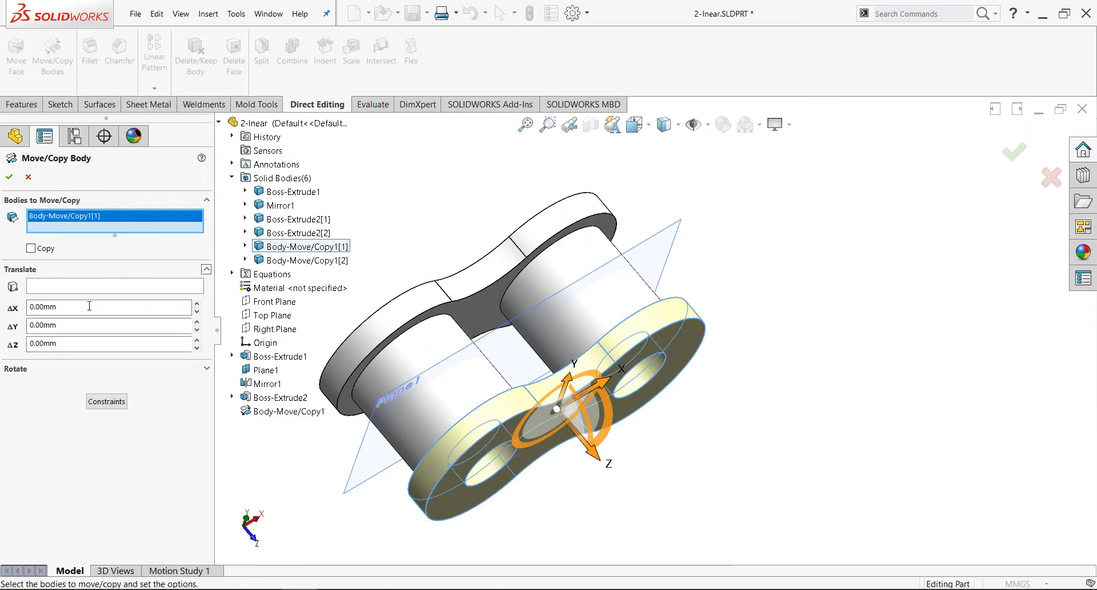
left_click(73, 344)
type("1.405")
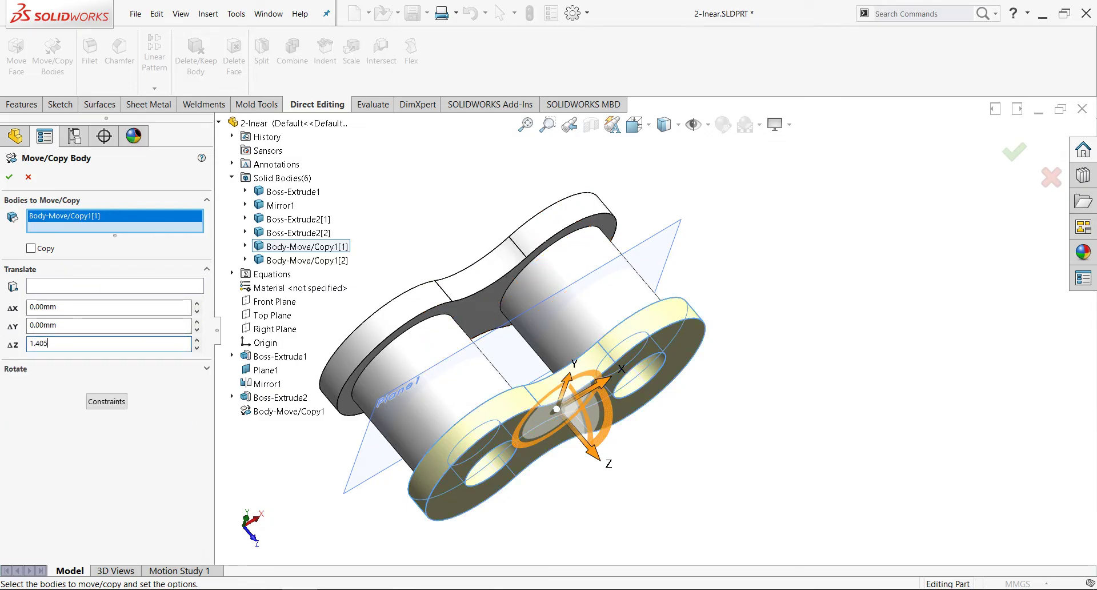
key("Return")
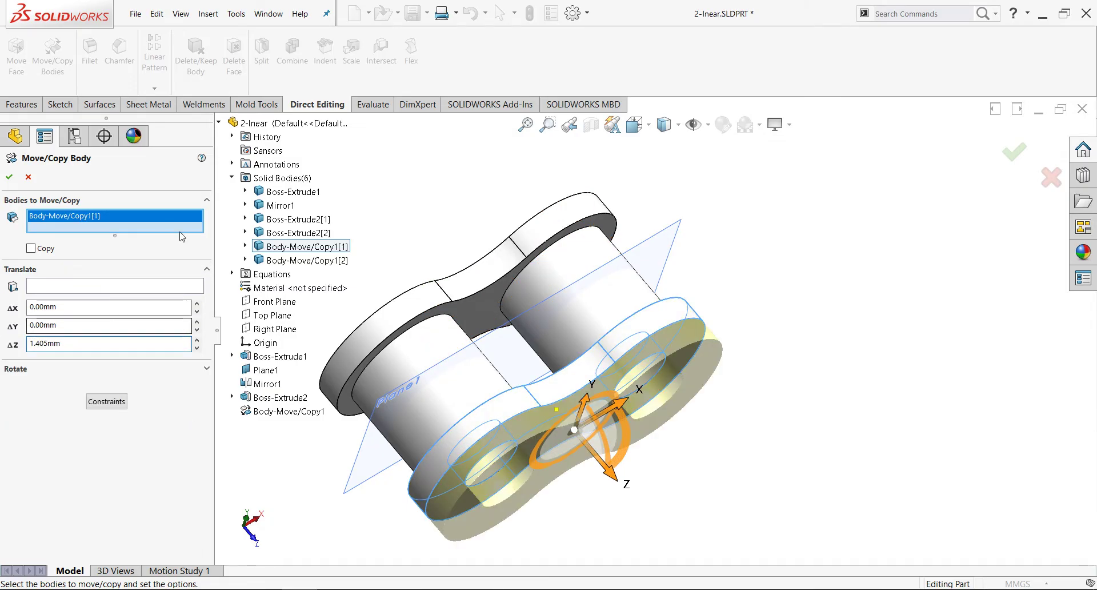
left_click(9, 178)
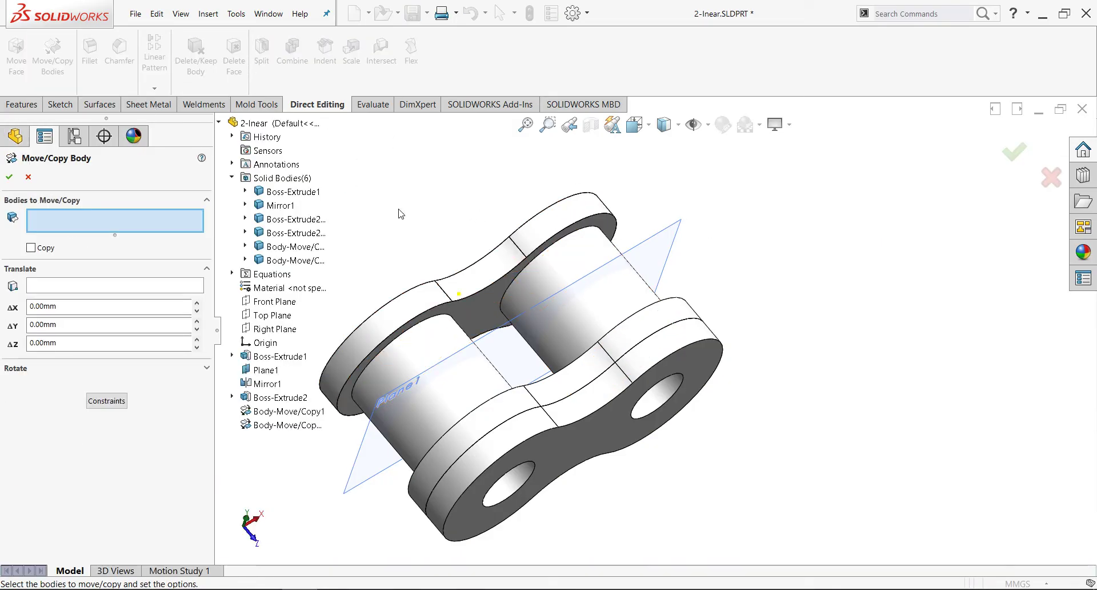
Step: Translate the other outer plate -1.405 mm in Z
left_click(280, 253)
type("1.405")
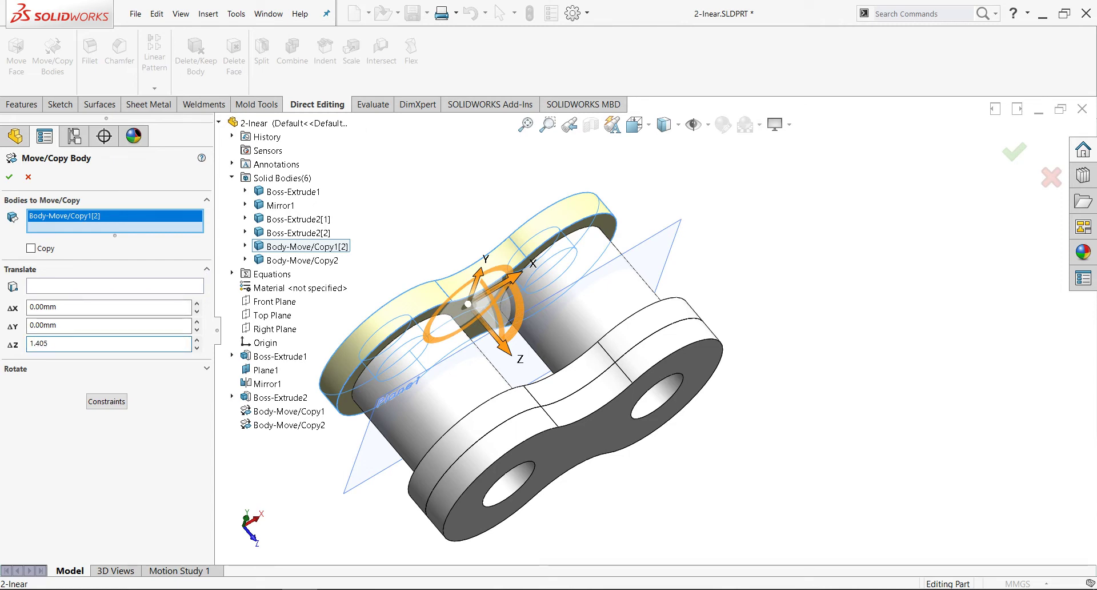
left_click(33, 343)
type("0.595")
key("Return")
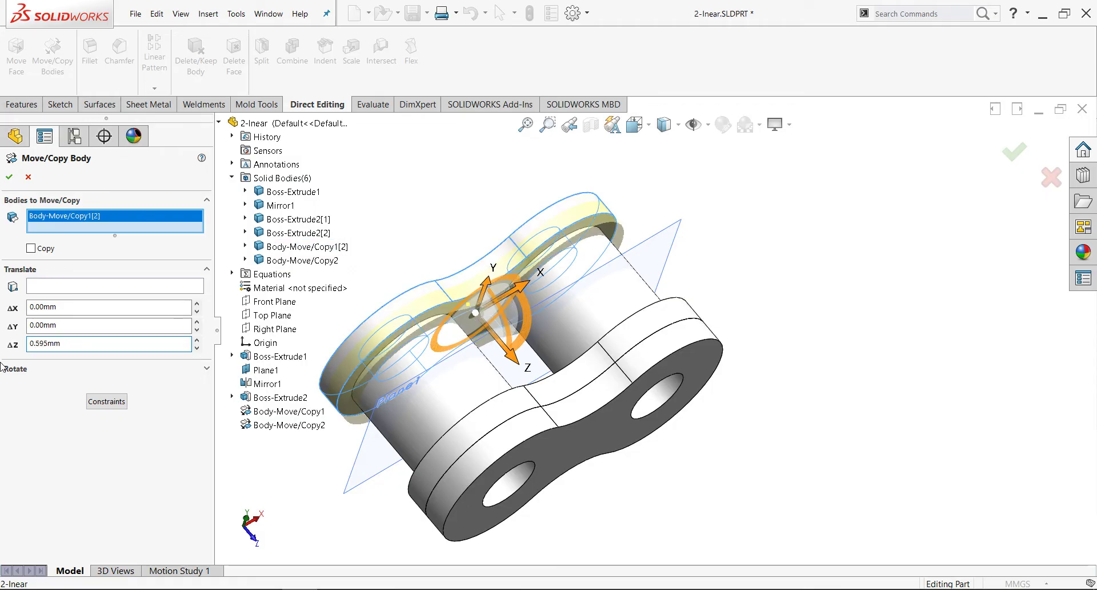
left_click_drag(77, 346, 3, 342)
type("1.405")
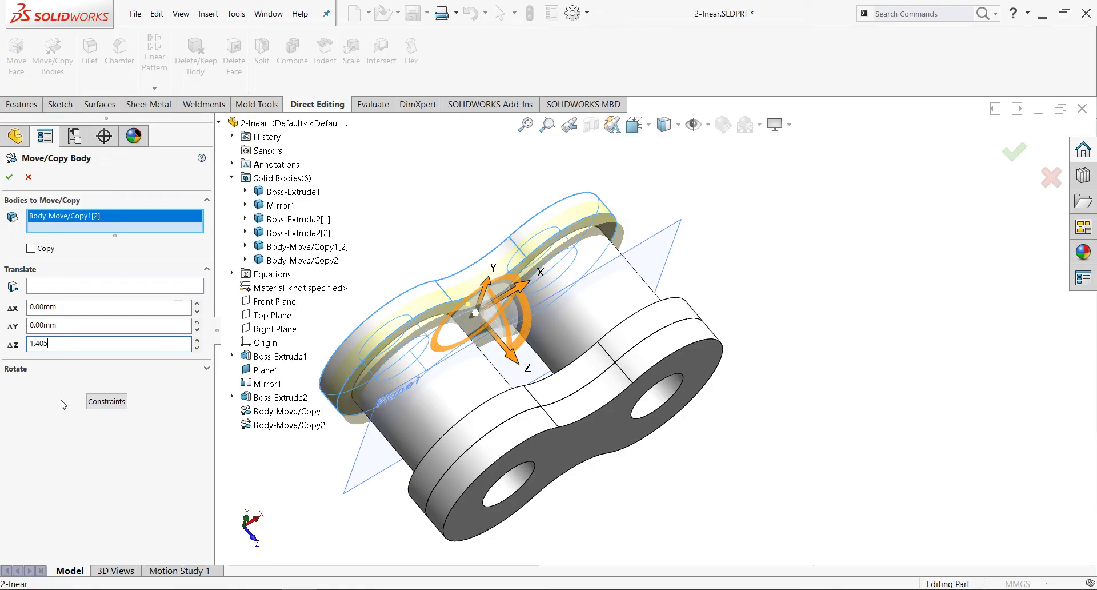
key("Return")
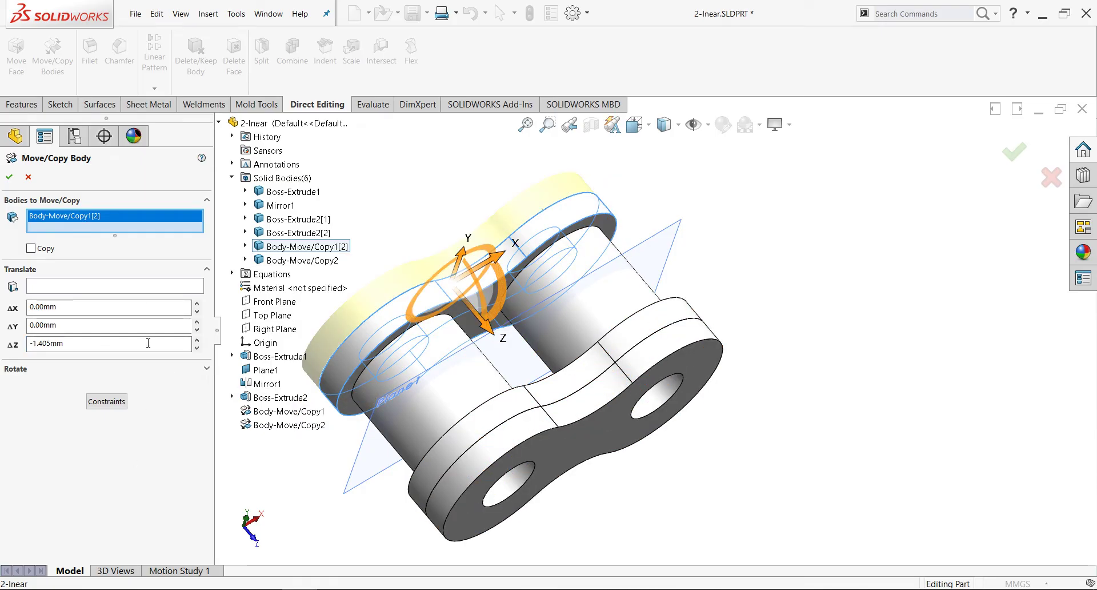
key("Return")
Step: Turn on Temporary Axes to show the axes through the holes
scroll(634, 385, "up", 5)
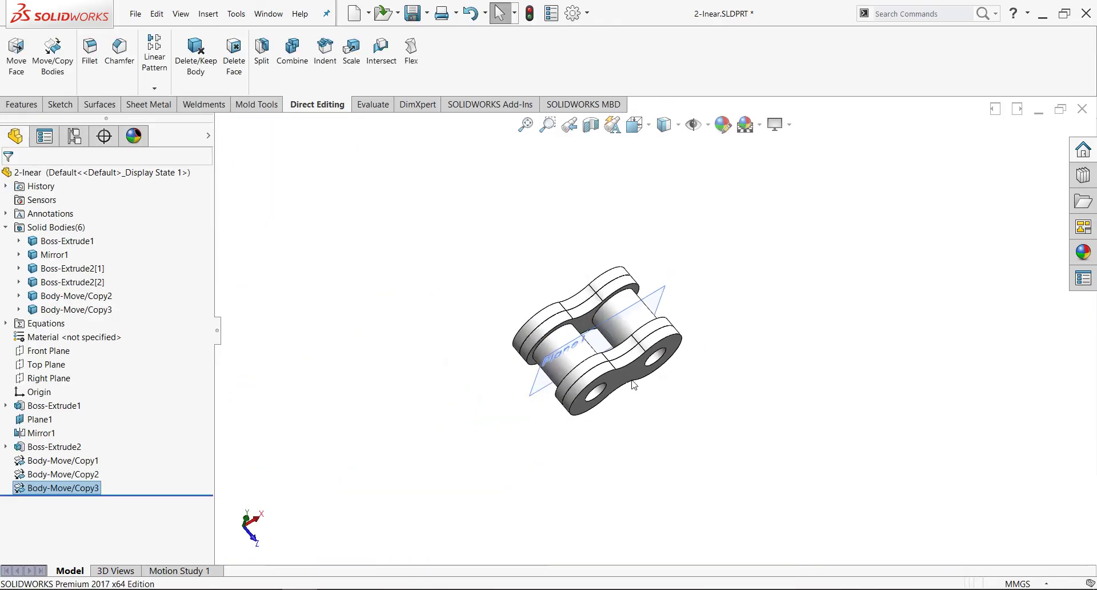
scroll(620, 326, "down", 5)
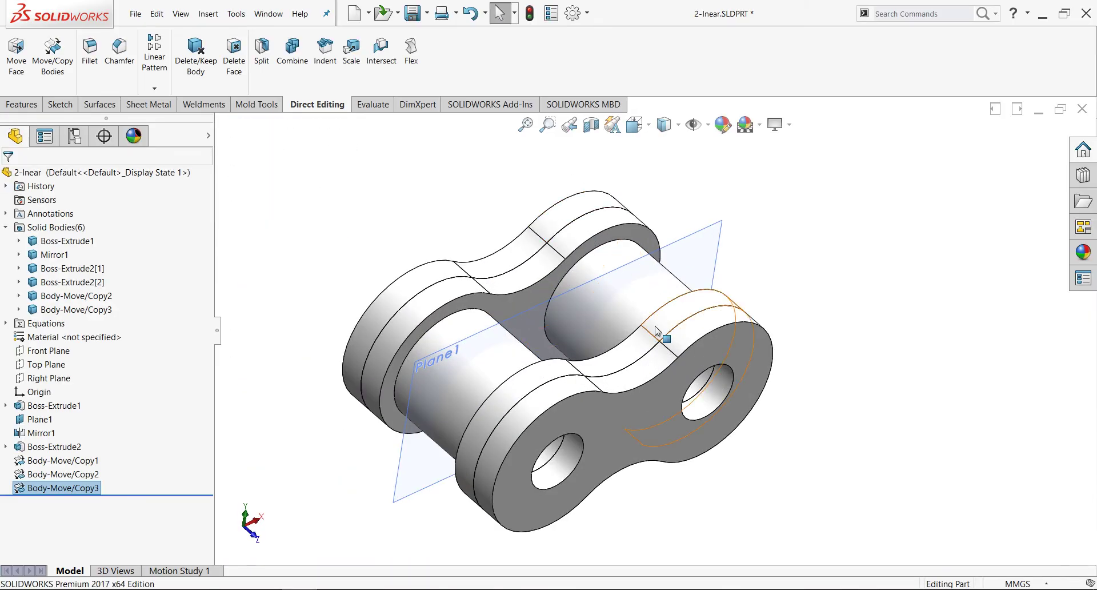
left_click(708, 126)
left_click(721, 176)
left_click(52, 54)
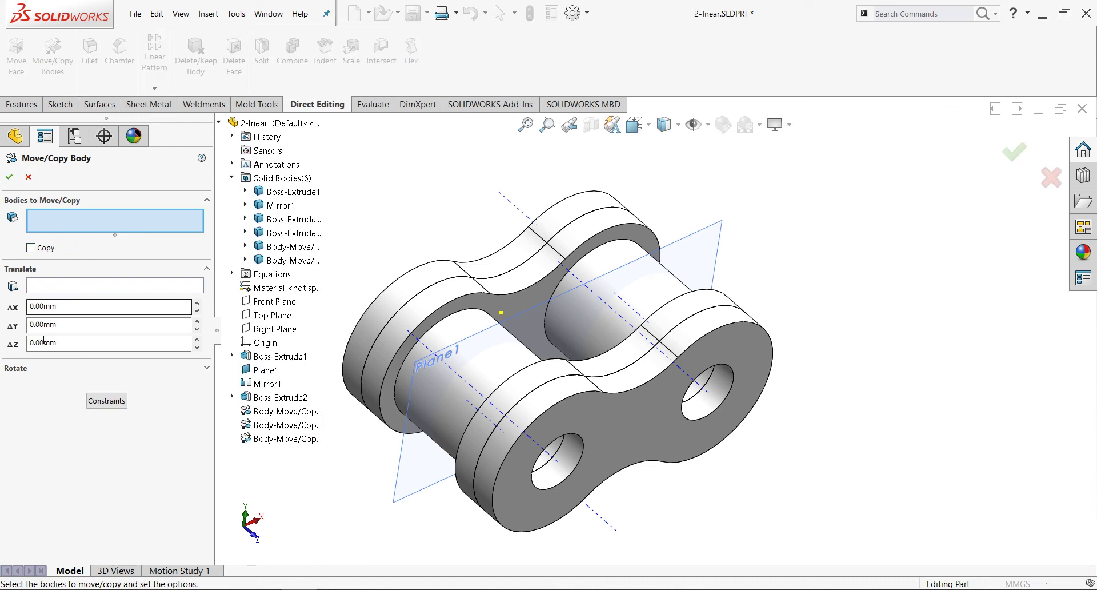
Step: Rotate both outer plate copies 180° about Axis<1> to form the second link
left_click(45, 368)
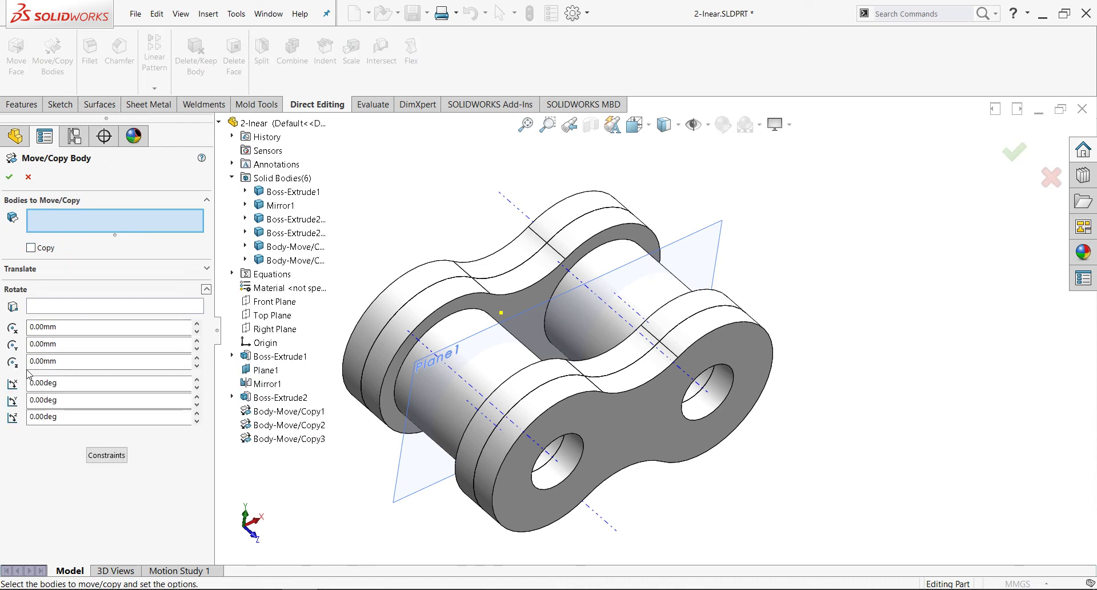
left_click(55, 311)
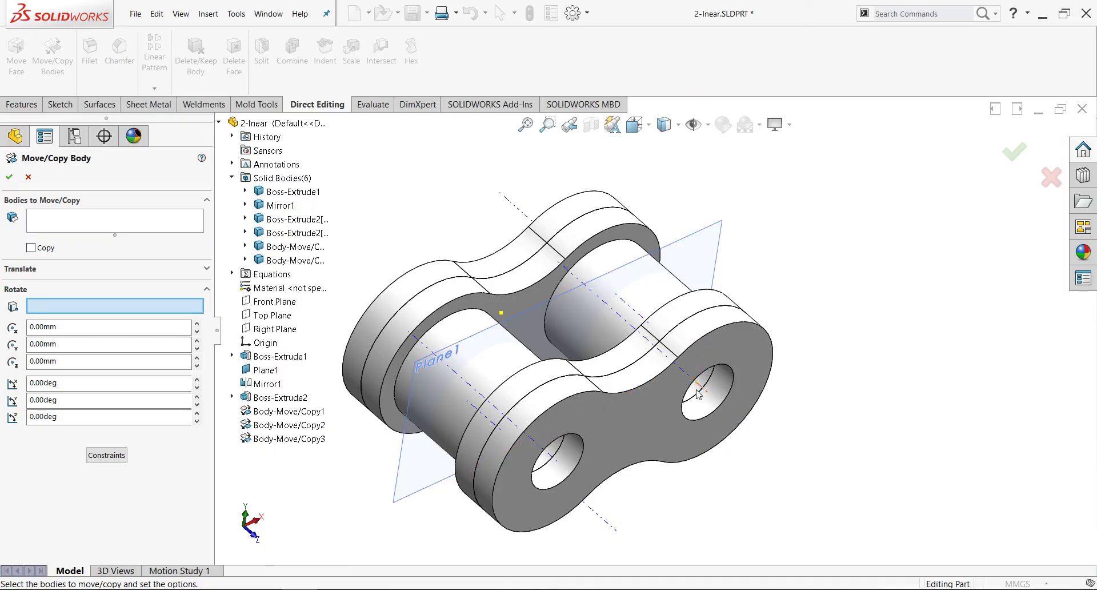
mouse_move(697, 393)
middle_mouse_down()
mouse_move(687, 387)
mouse_move(702, 326)
middle_mouse_up()
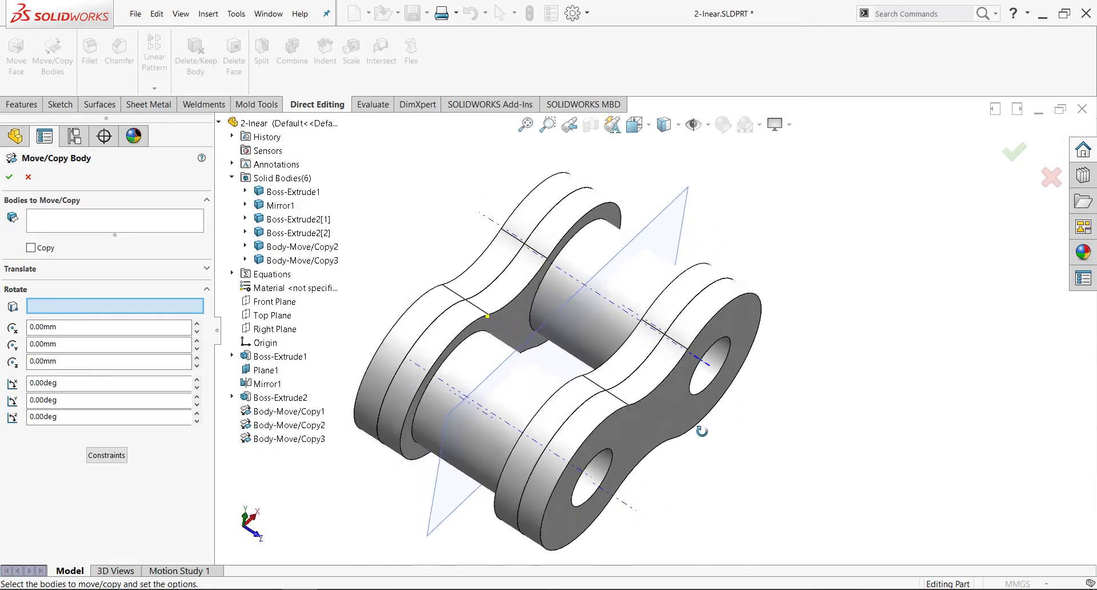
left_click(709, 369)
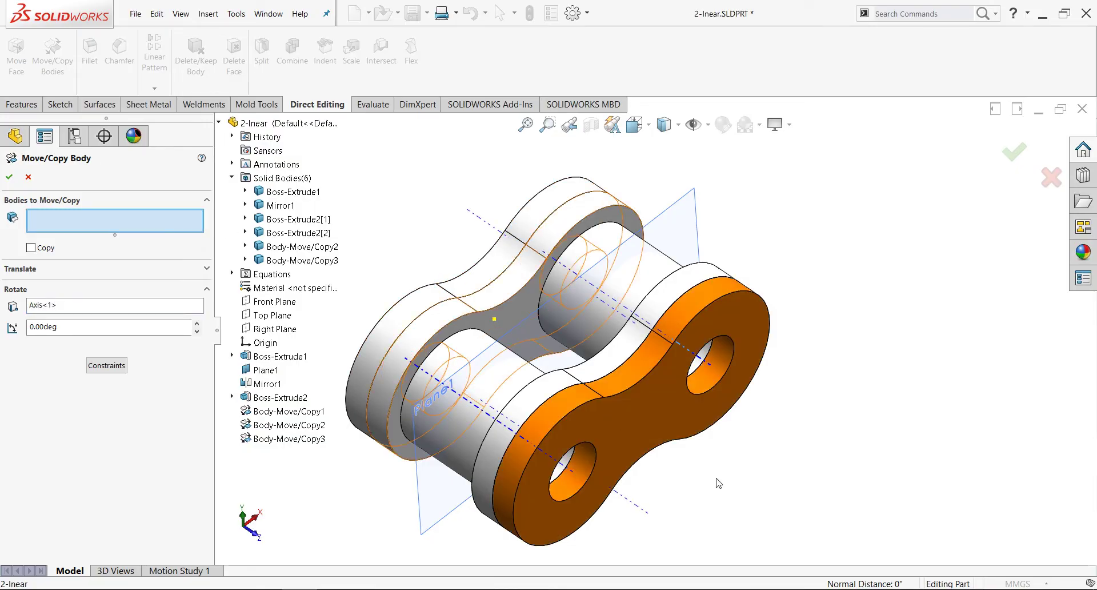
left_click(654, 431)
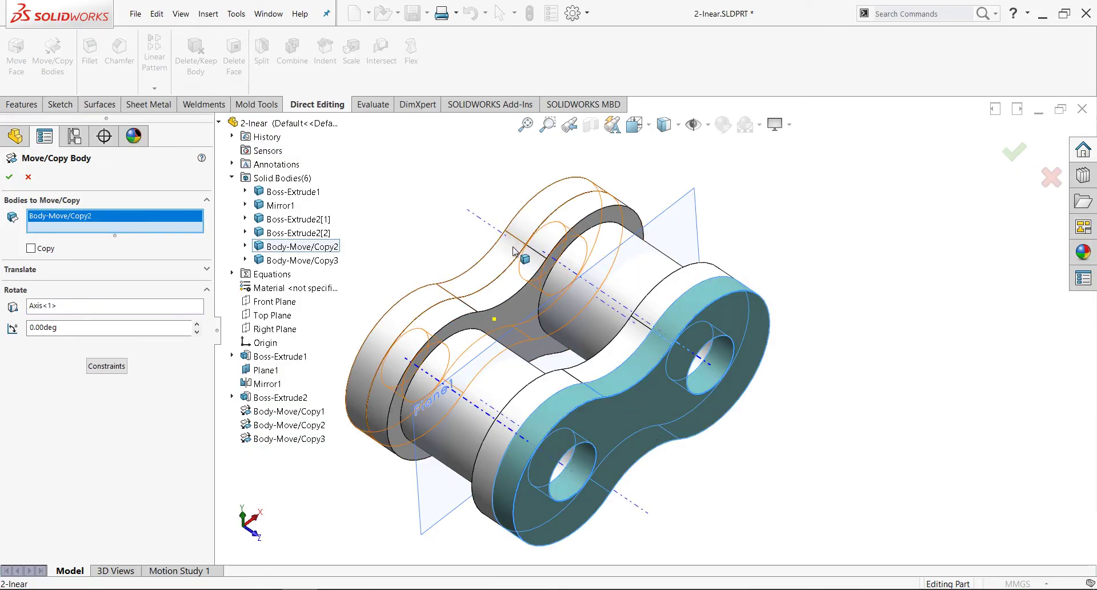
left_click(455, 277)
type("180")
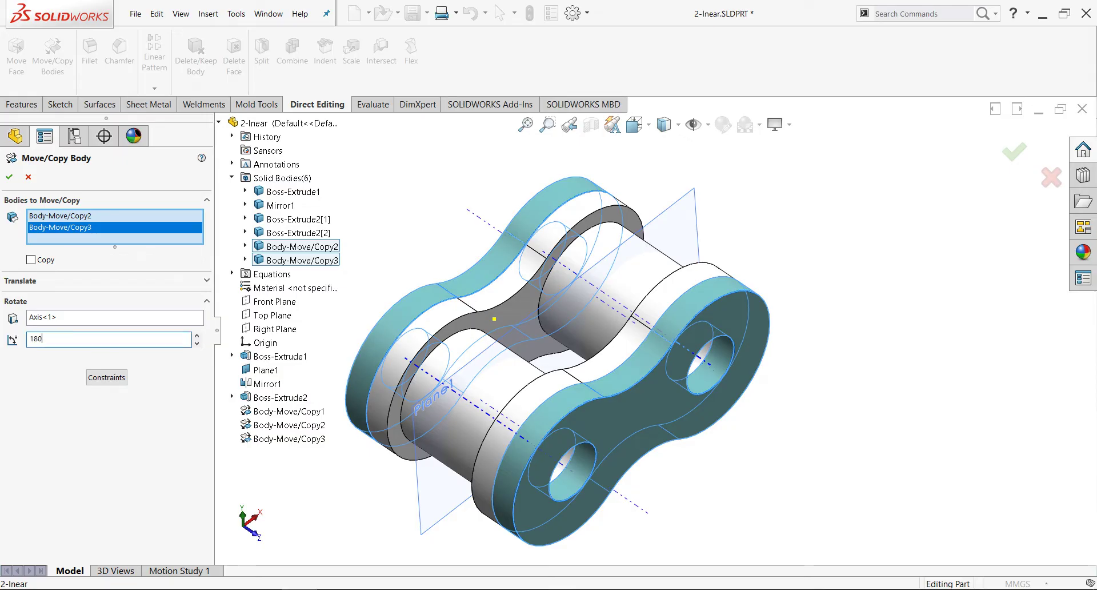
key("Return")
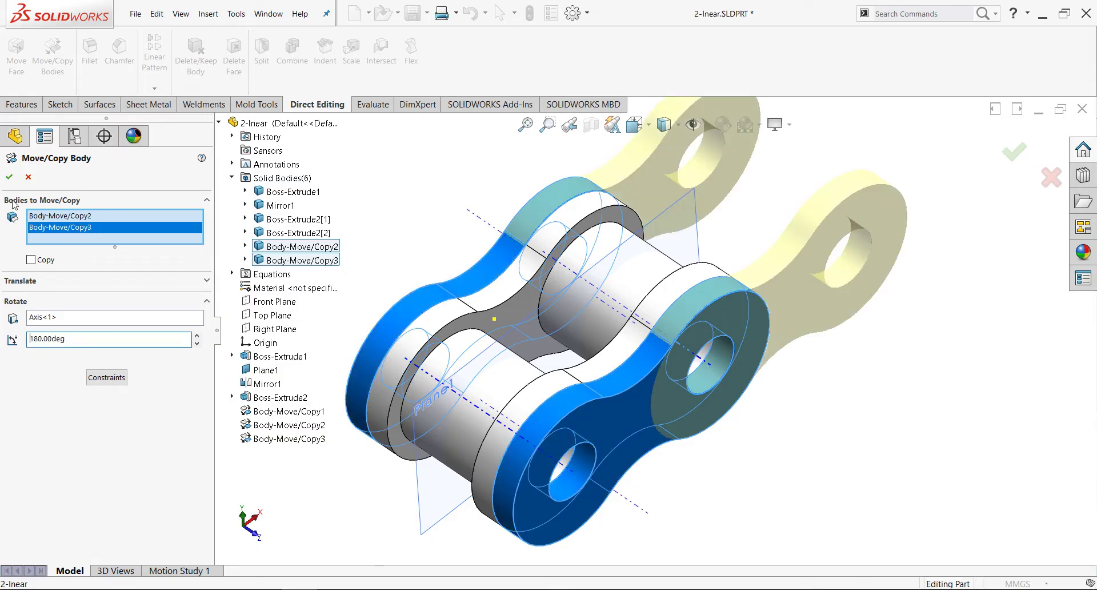
left_click(9, 177)
scroll(735, 362, "up", 3)
mouse_move(735, 362)
middle_mouse_down()
mouse_move(657, 473)
mouse_move(657, 401)
middle_mouse_up()
scroll(666, 454, "up", 3)
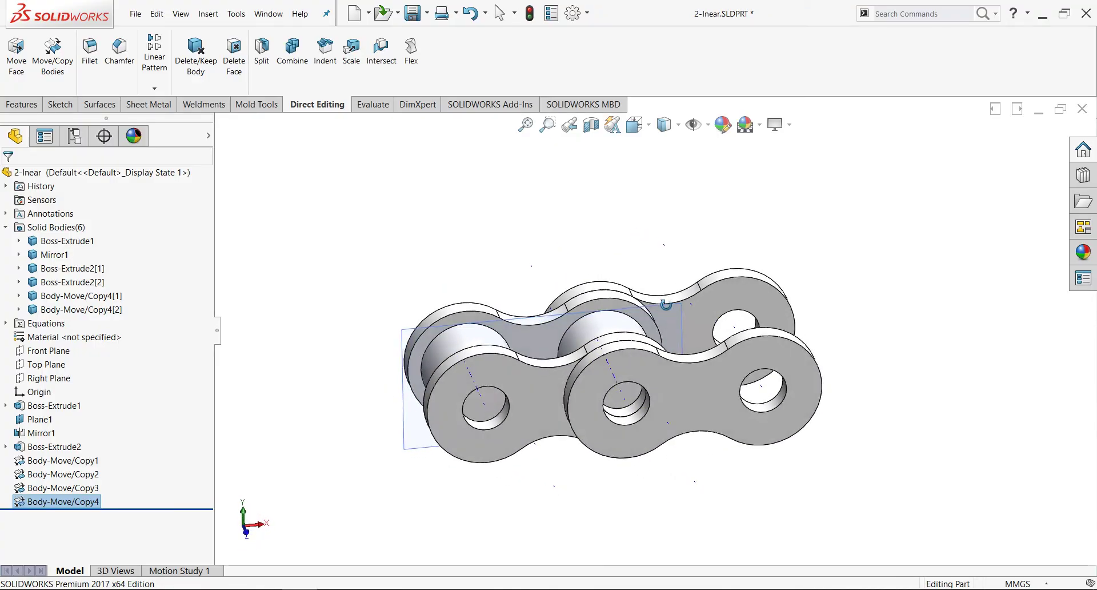
scroll(657, 401, "up", 2)
Step: Start a new sketch on Plane1
left_click(660, 385)
right_click(660, 385)
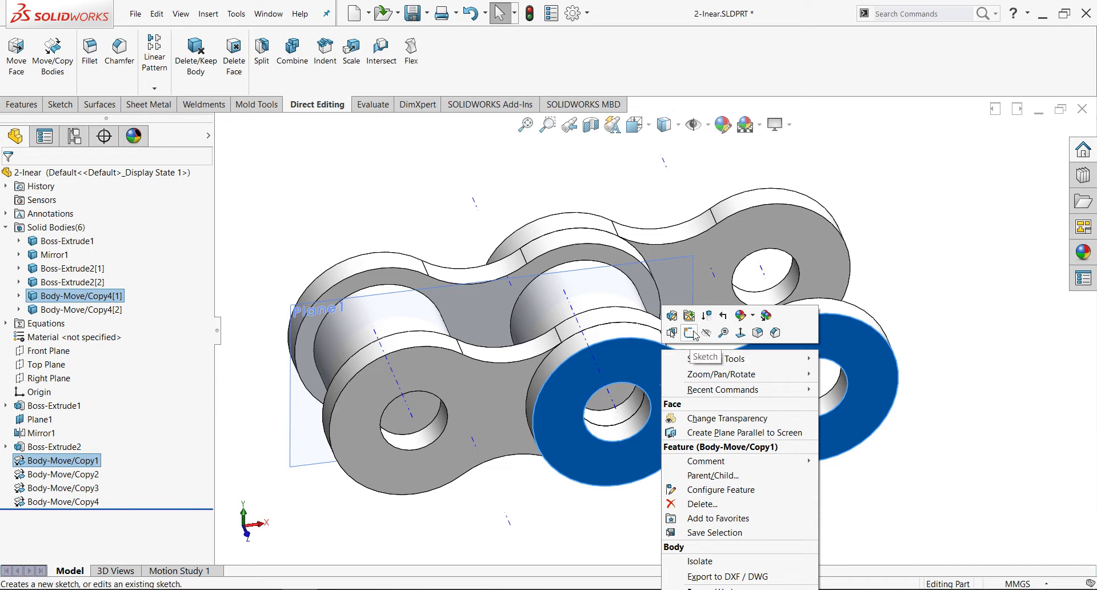
key("Escape")
middle_click_drag(655, 323, 546, 280)
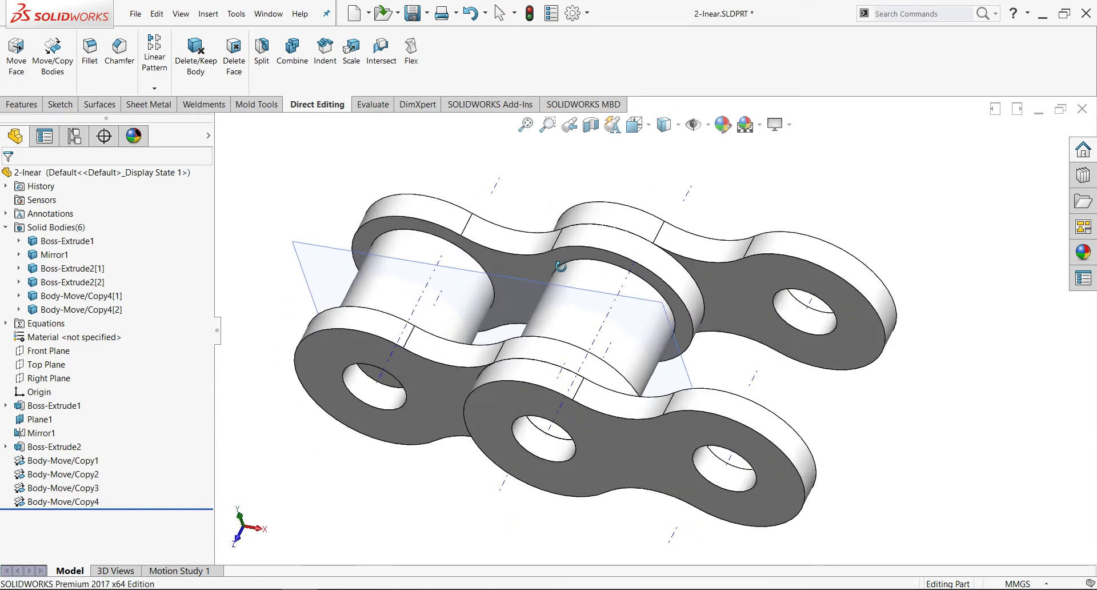
right_click(543, 279)
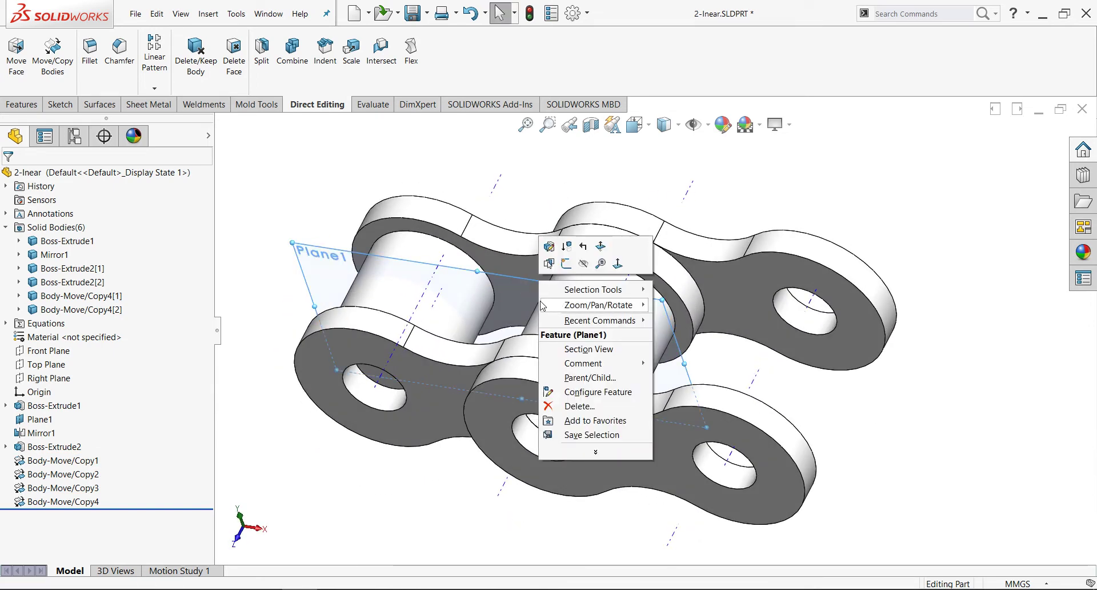
left_click(566, 263)
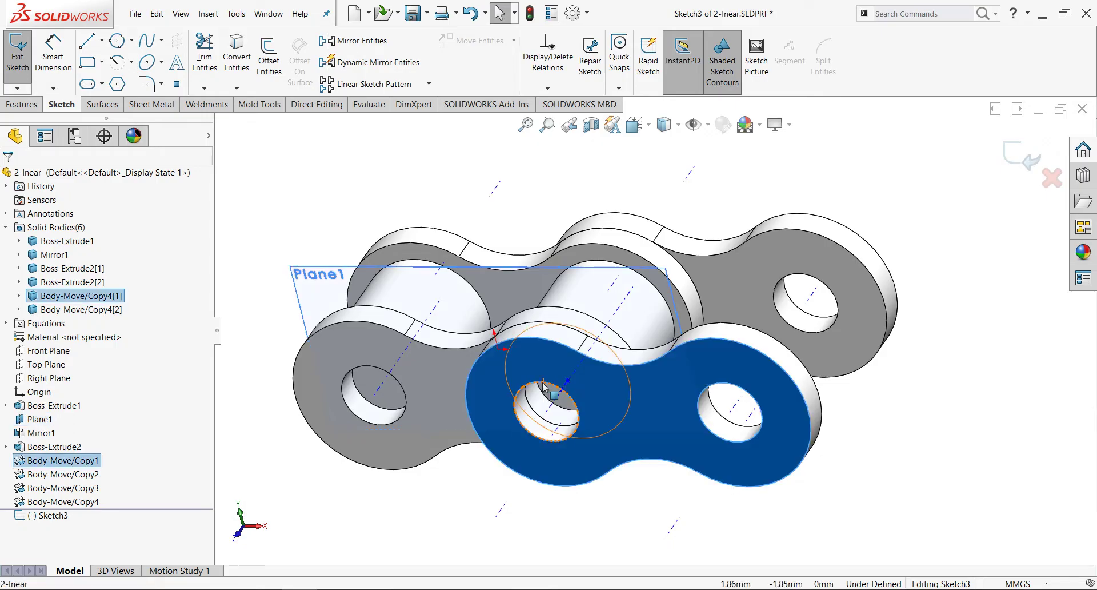
Step: Convert the front plate's two hole edges into sketch circles
left_click(543, 387)
key("Escape")
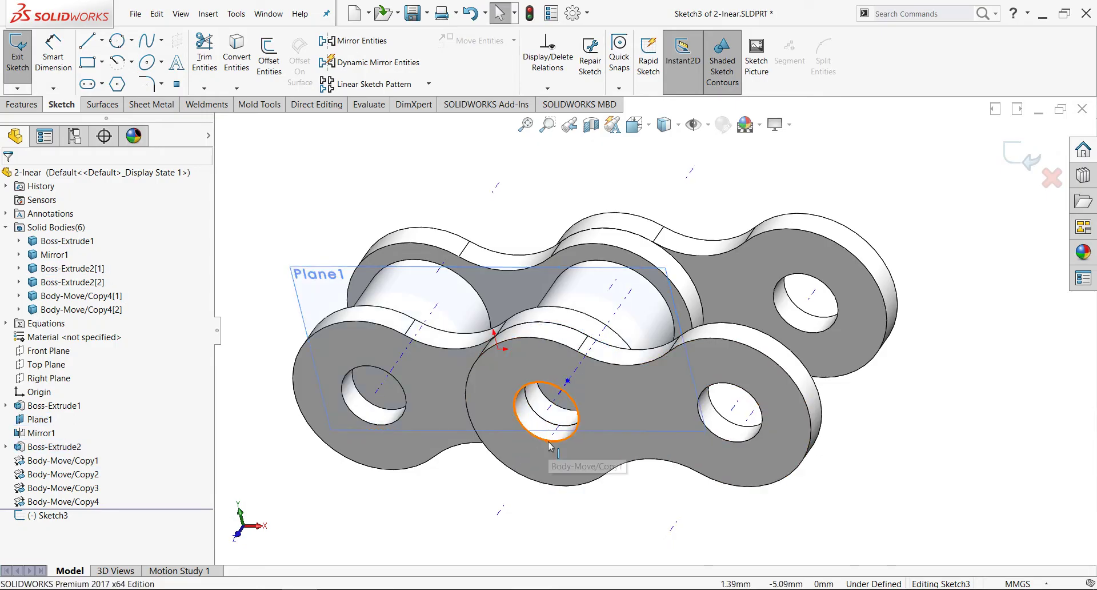
left_click(540, 441)
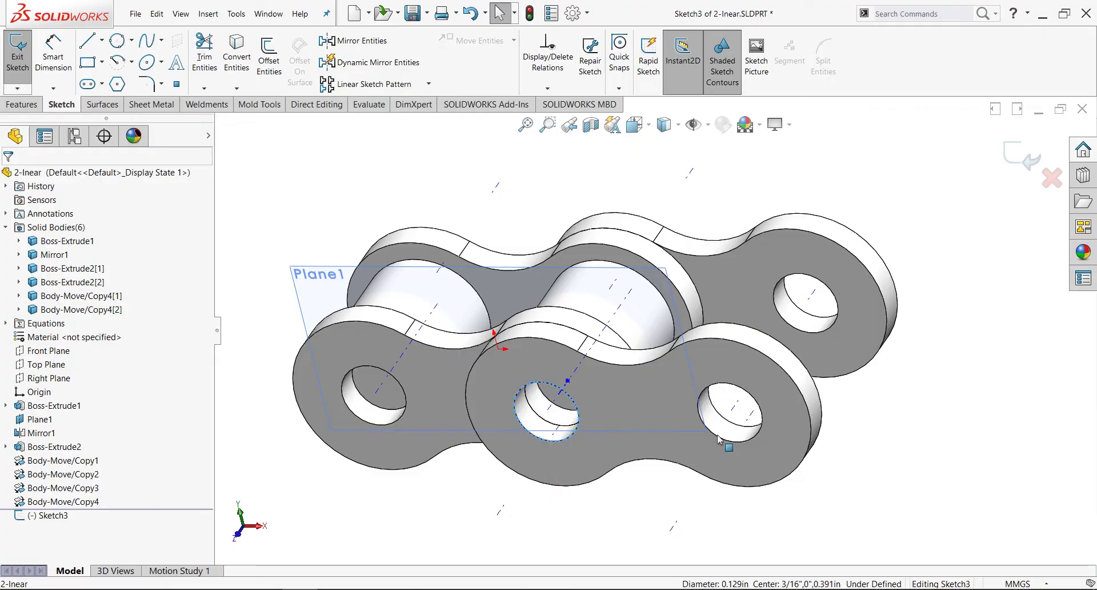
left_click(756, 407, "ctrl")
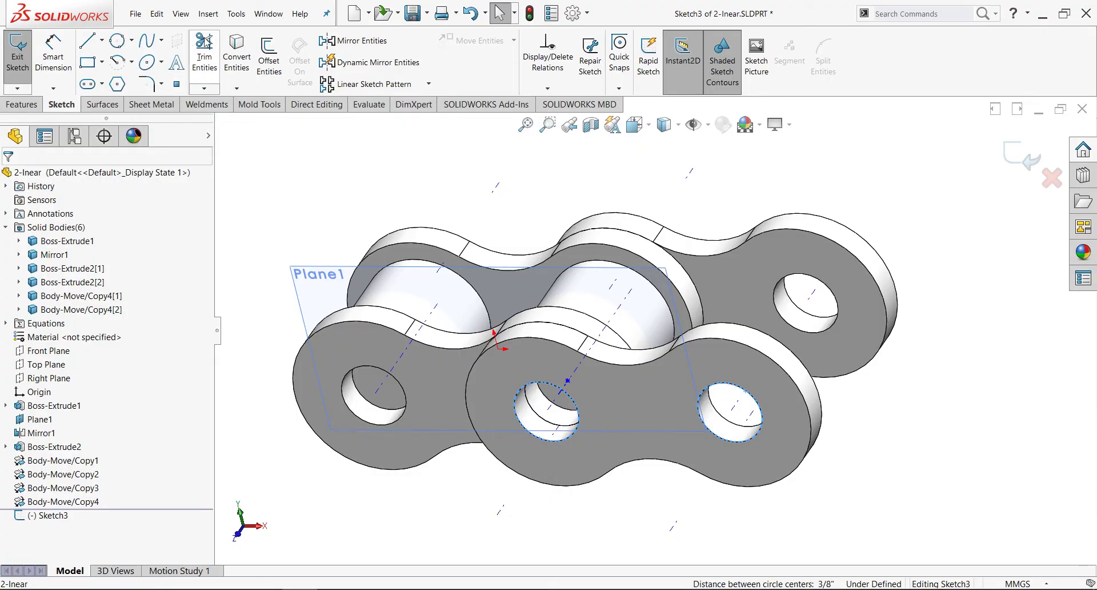
left_click(243, 52)
Step: Extrude the two pin circles Mid Plane with Merge result off, checking the dimensions slide
left_click(21, 104)
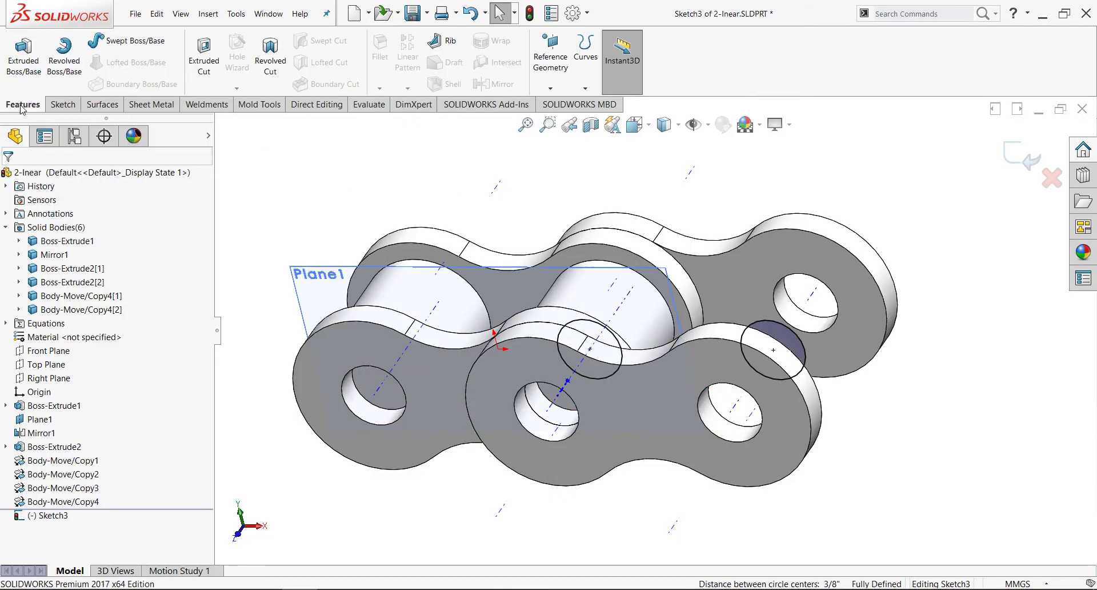
left_click(32, 64)
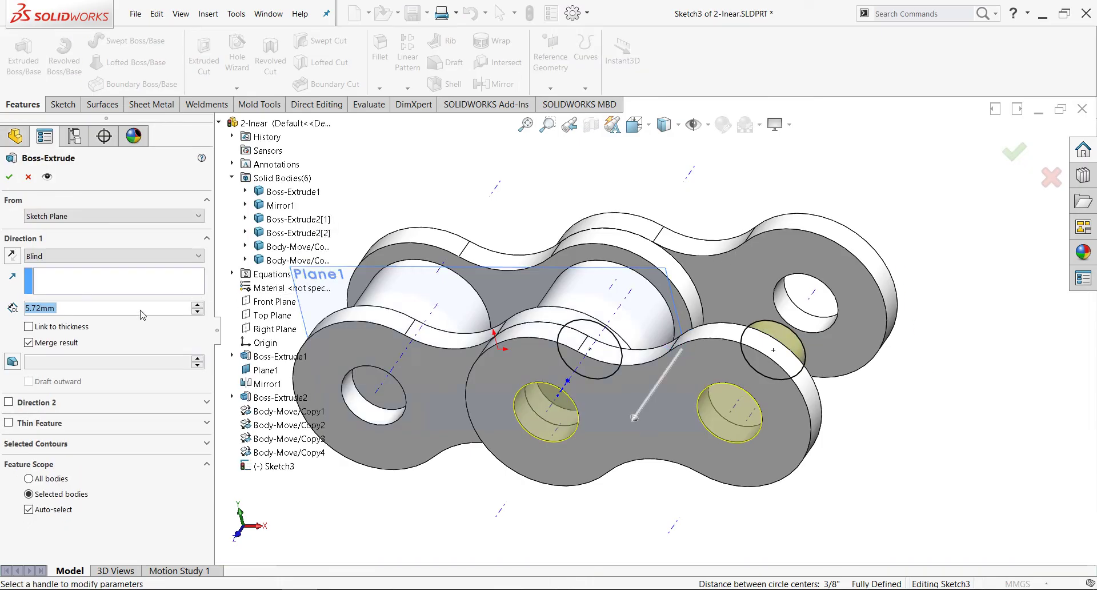
left_click(62, 345)
mouse_move(703, 229)
middle_mouse_down()
mouse_move(723, 178)
mouse_move(657, 238)
middle_mouse_up()
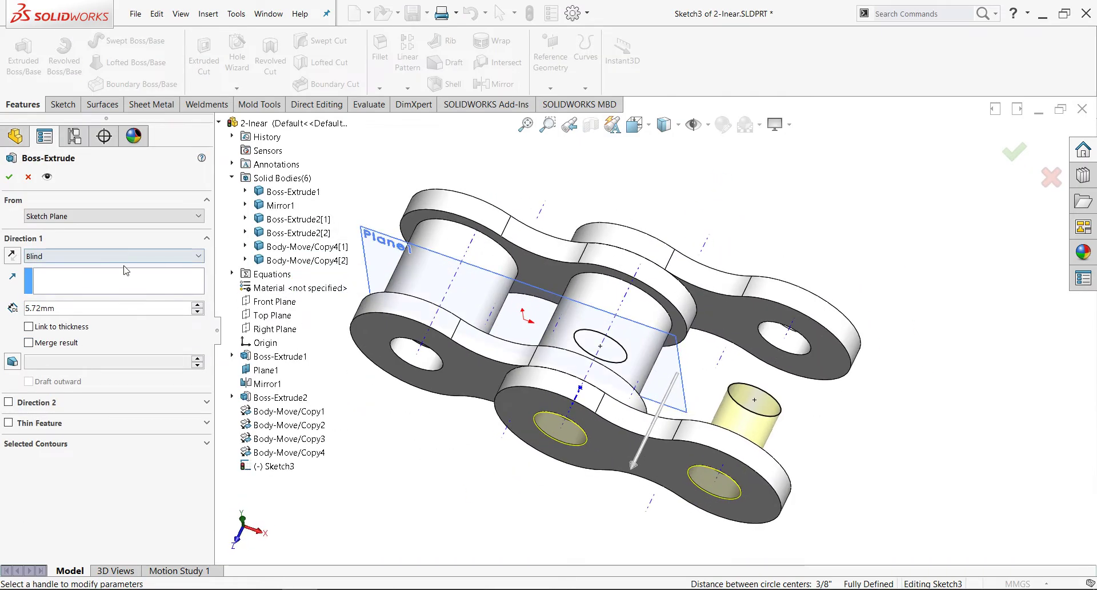
left_click(122, 257)
left_click(86, 337)
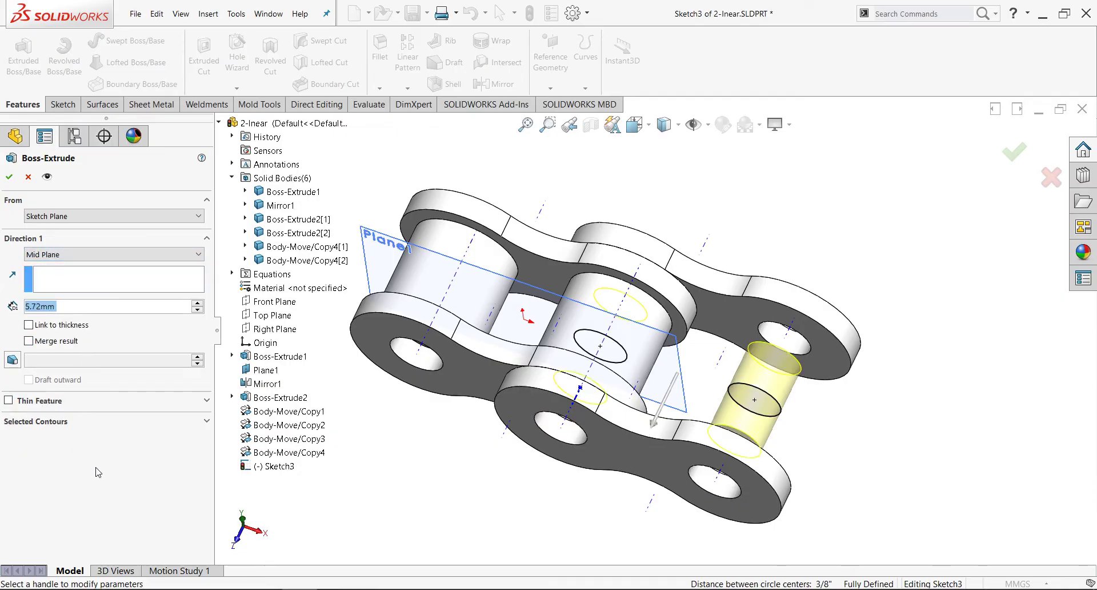
key("alt+Tab")
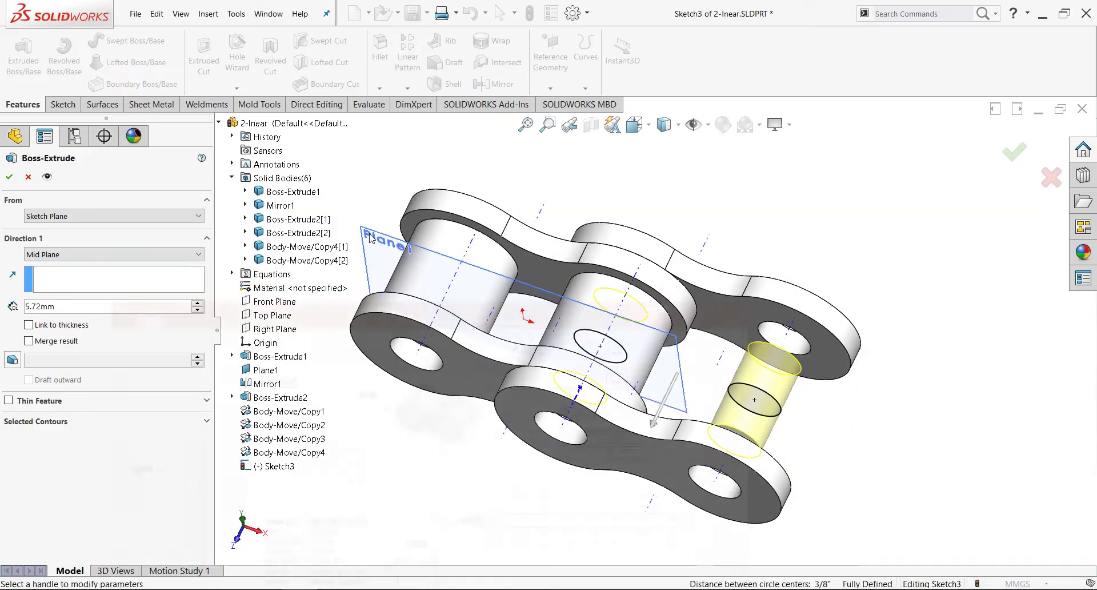
left_click(1014, 10)
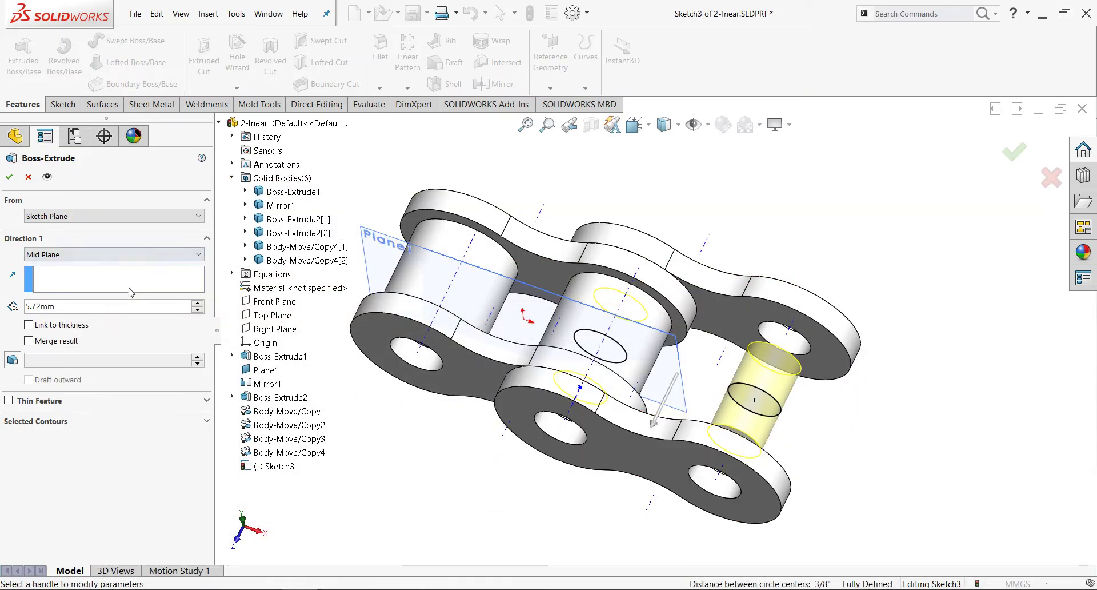
Step: Extrude both pin circles 13.5 mm Mid Plane as two separate pin bodies (Boss-Extrude3)
double_click(105, 307)
type("13.5")
key("Return")
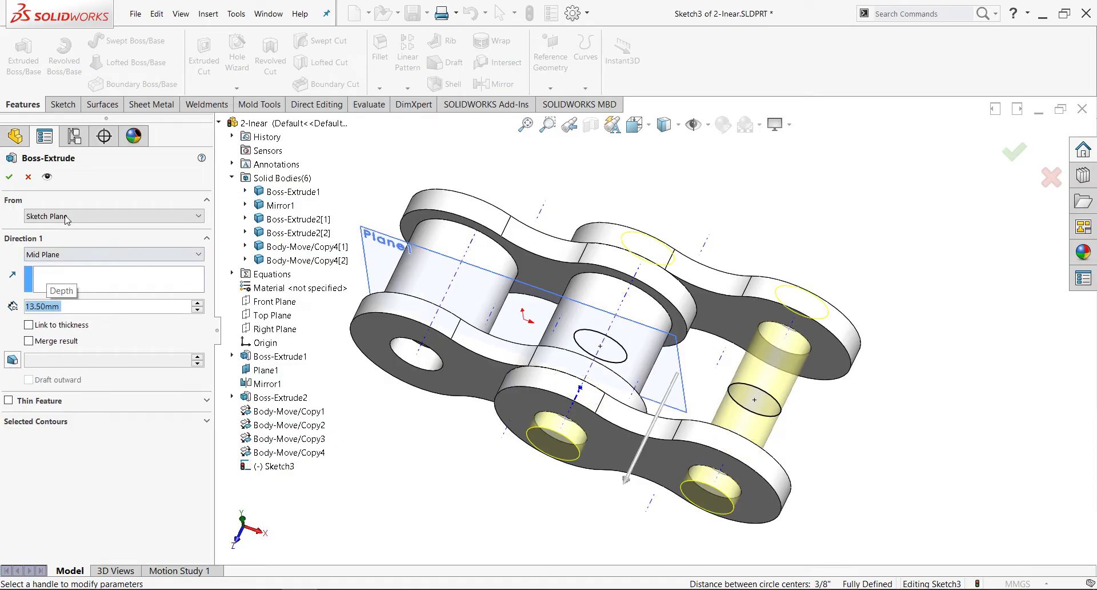
key("Return")
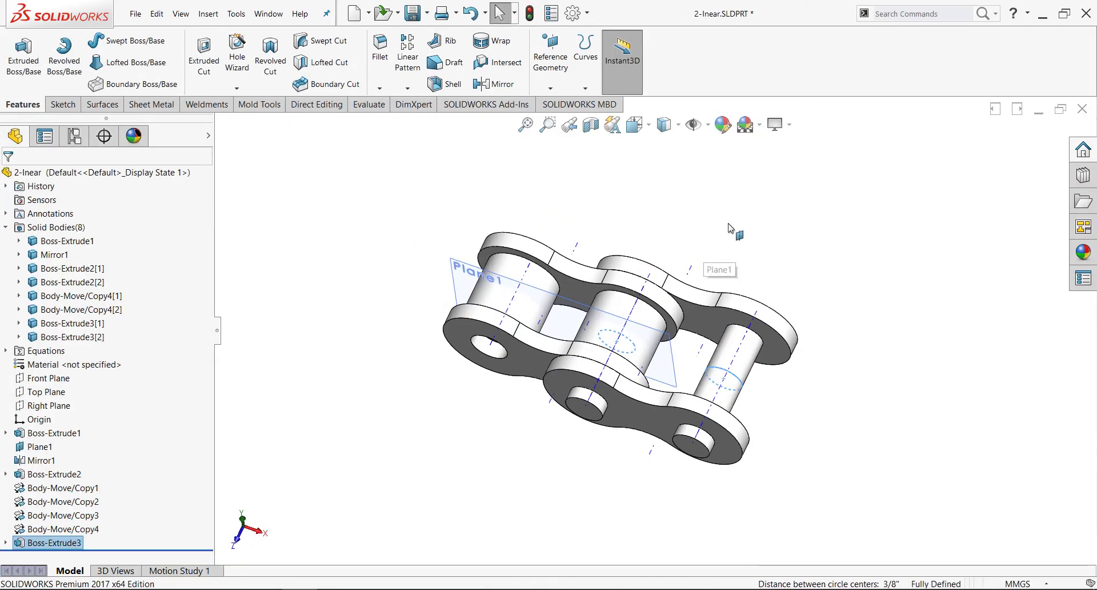
mouse_move(728, 228)
middle_mouse_down()
mouse_move(752, 185)
mouse_move(673, 172)
mouse_move(465, 281)
mouse_move(736, 440)
middle_mouse_up()
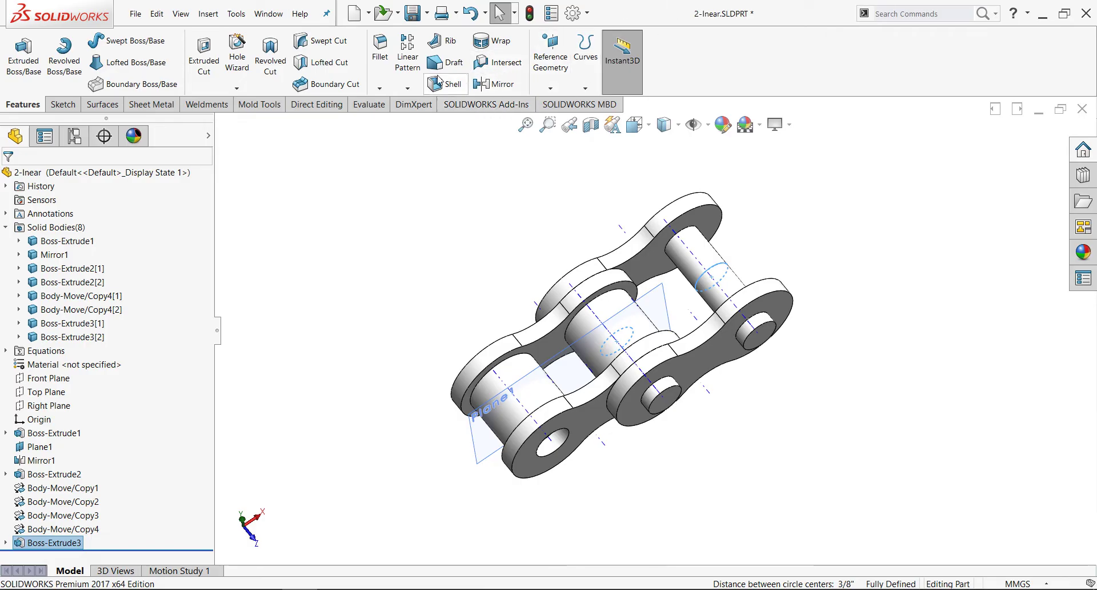
Step: Delete the two inner plates and two rollers with Delete/Keep Body, keeping outer plates and pins
left_click(316, 104)
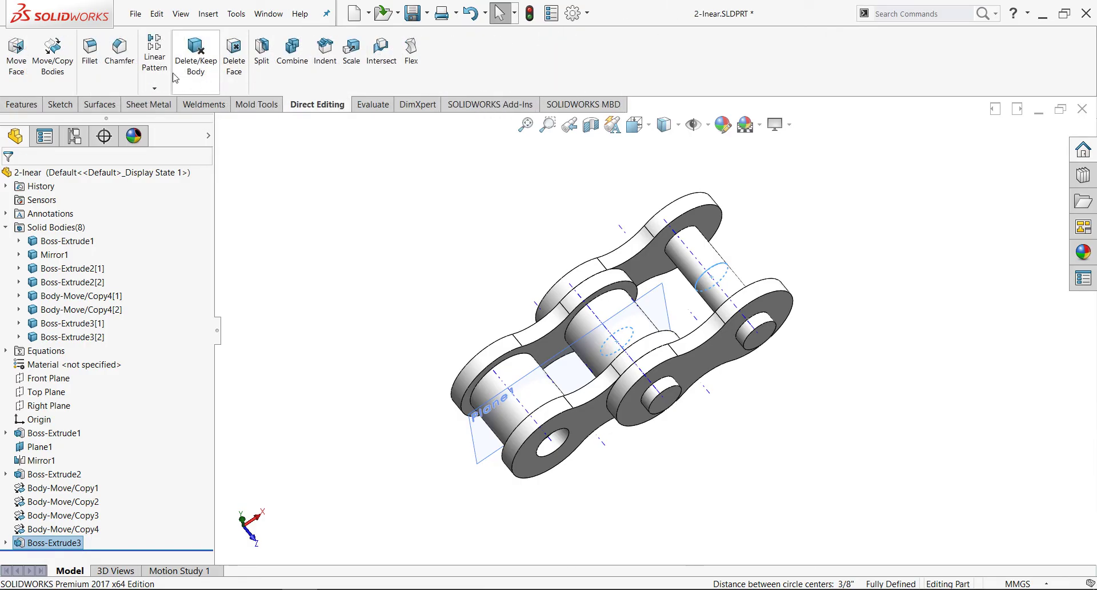
left_click(195, 71)
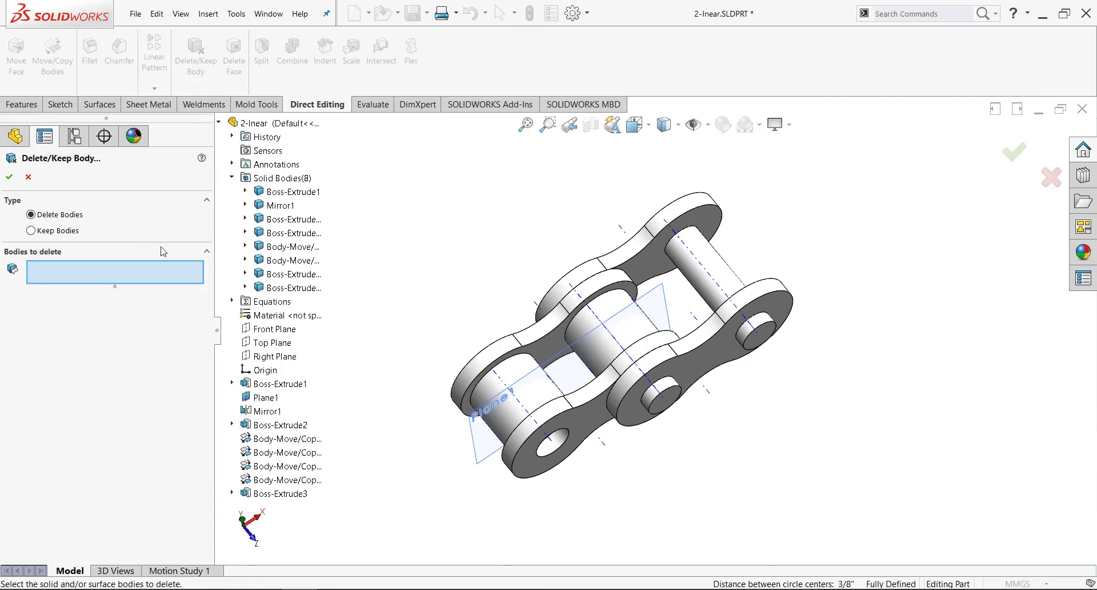
scroll(532, 344, "down", 1)
left_click(534, 327)
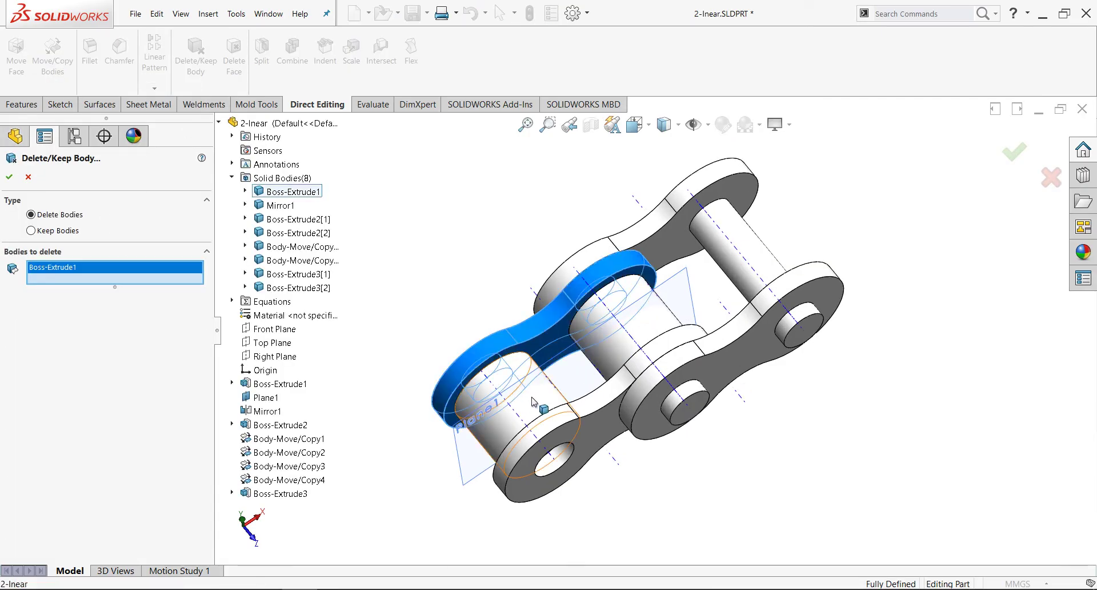
left_click(533, 402)
left_click(584, 407)
left_click(631, 322)
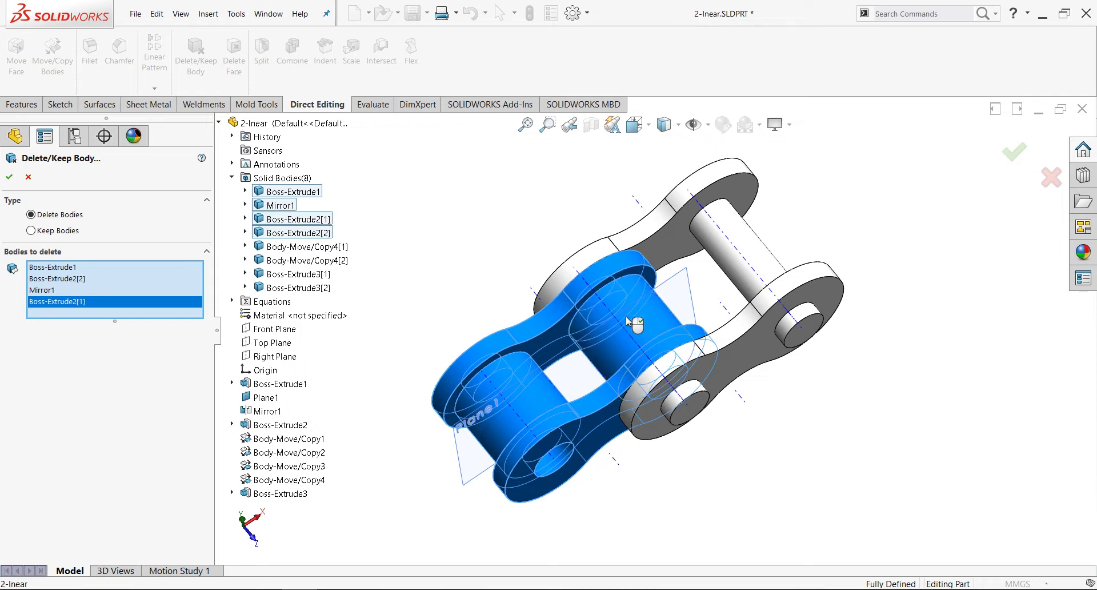
left_click(9, 177)
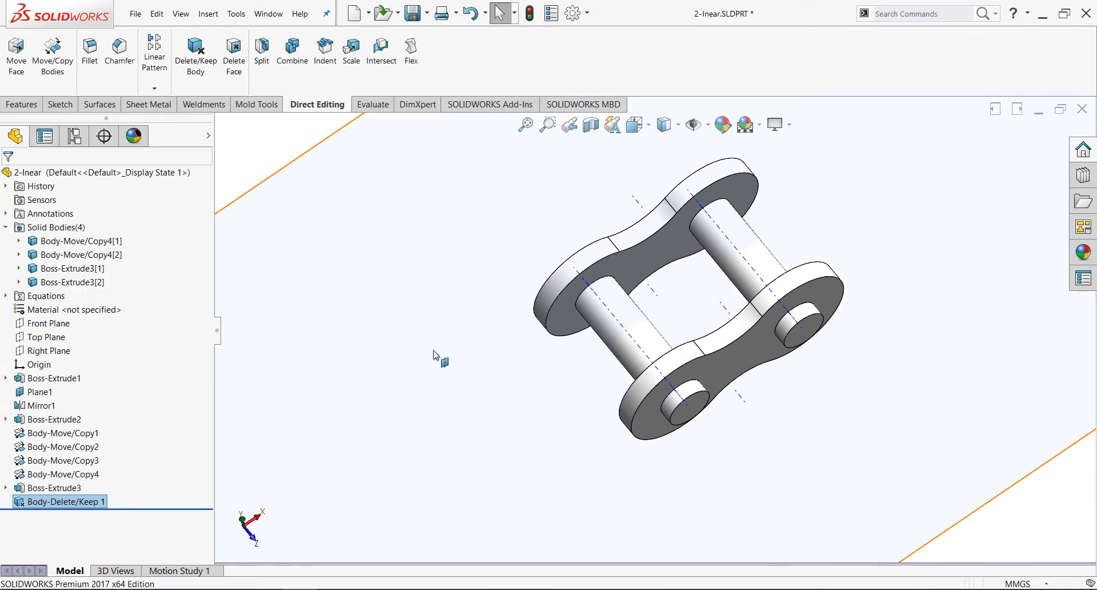
scroll(674, 372, "up", 5)
mouse_move(705, 421)
middle_mouse_down()
mouse_move(773, 339)
mouse_move(744, 343)
middle_mouse_up()
key("ctrl+1")
scroll(651, 318, "down", 3)
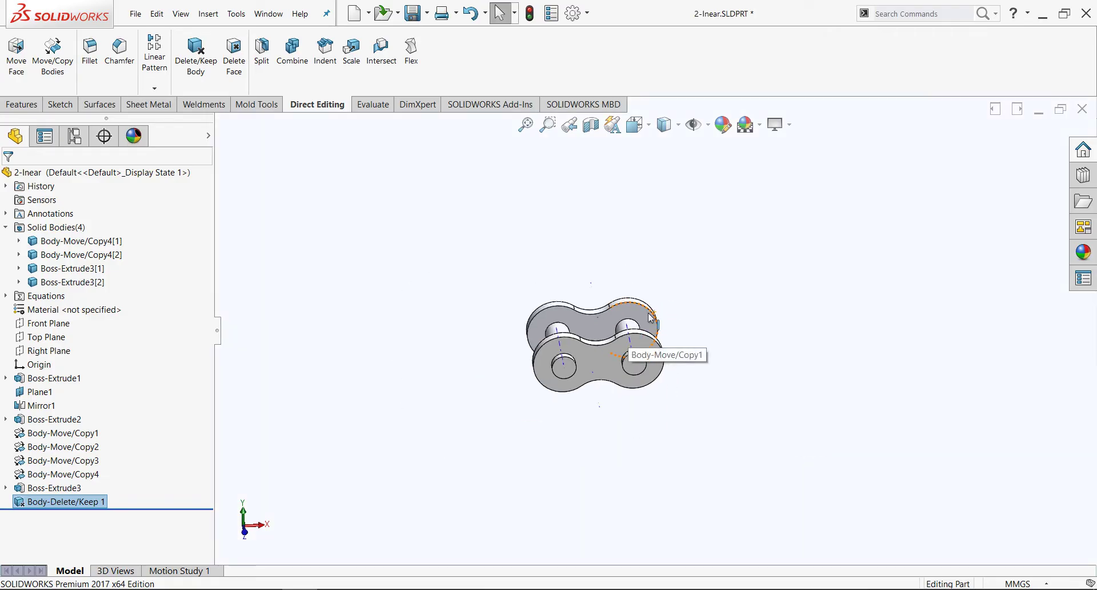
Step: Save the outer link as 3-Outer.SLDPRT and close the part
left_click(135, 12)
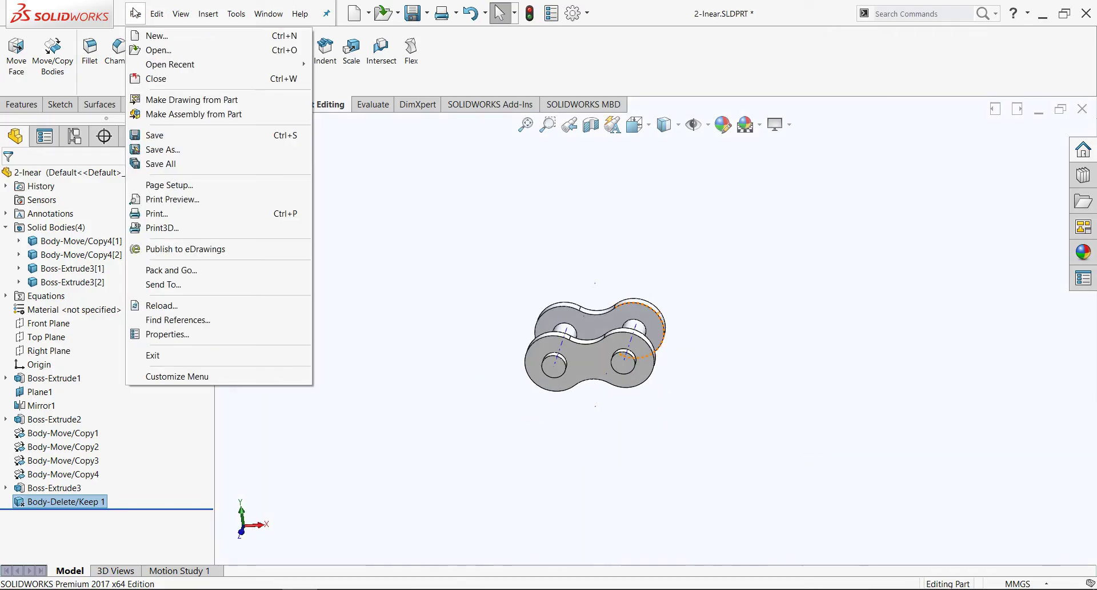
left_click(161, 149)
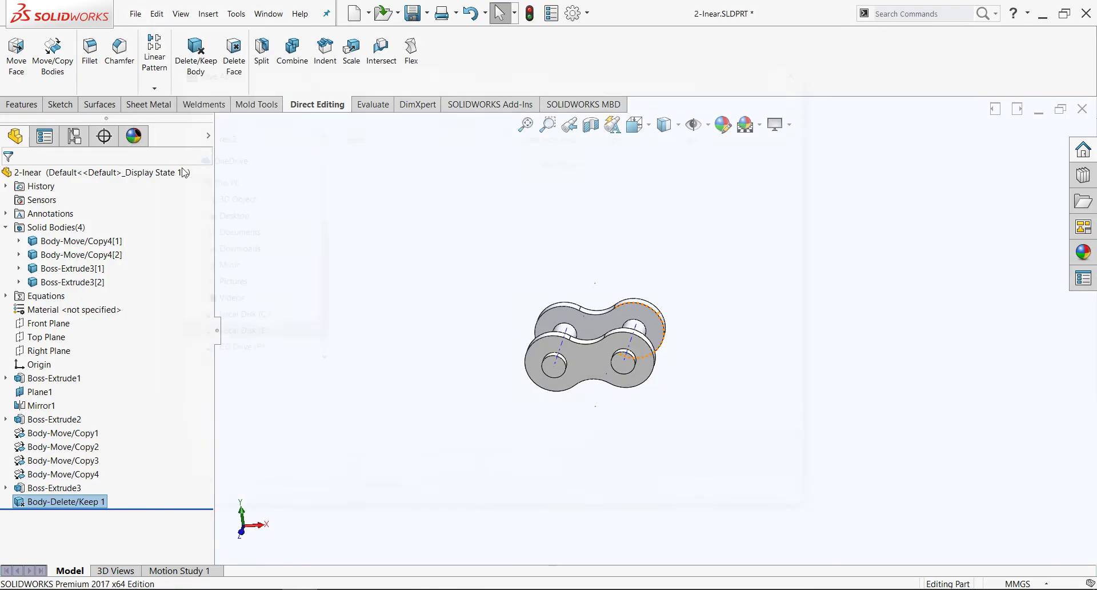
type("3-O")
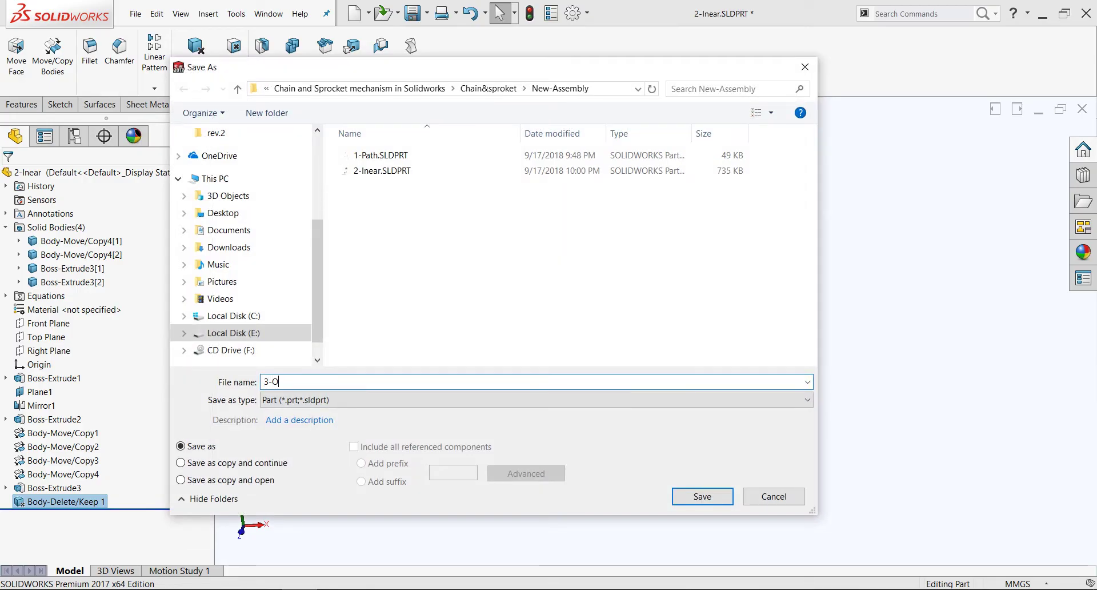
type("uter")
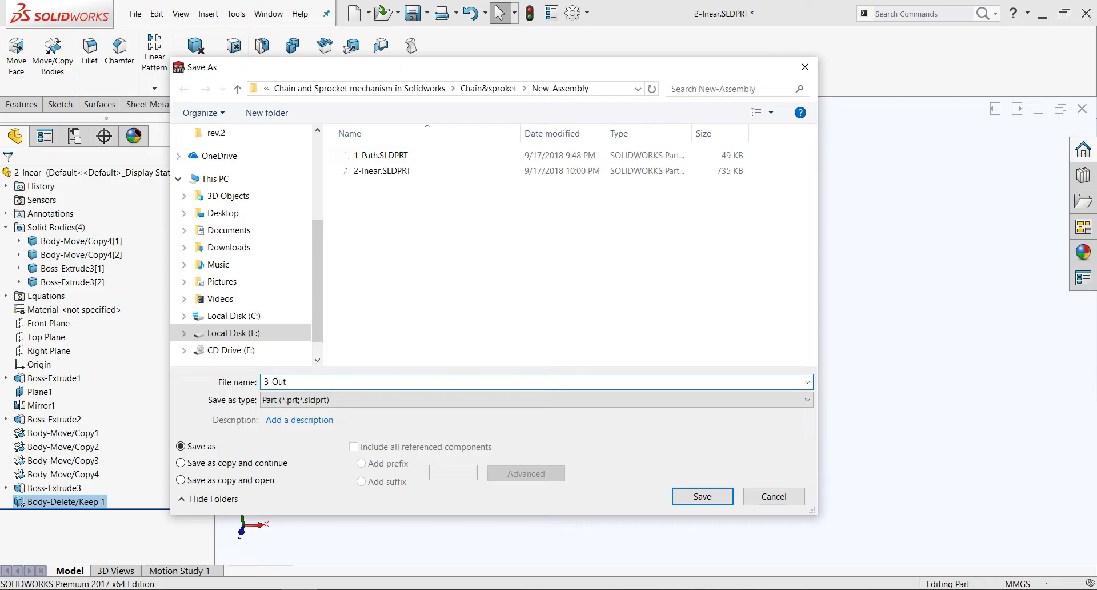
left_click(702, 496)
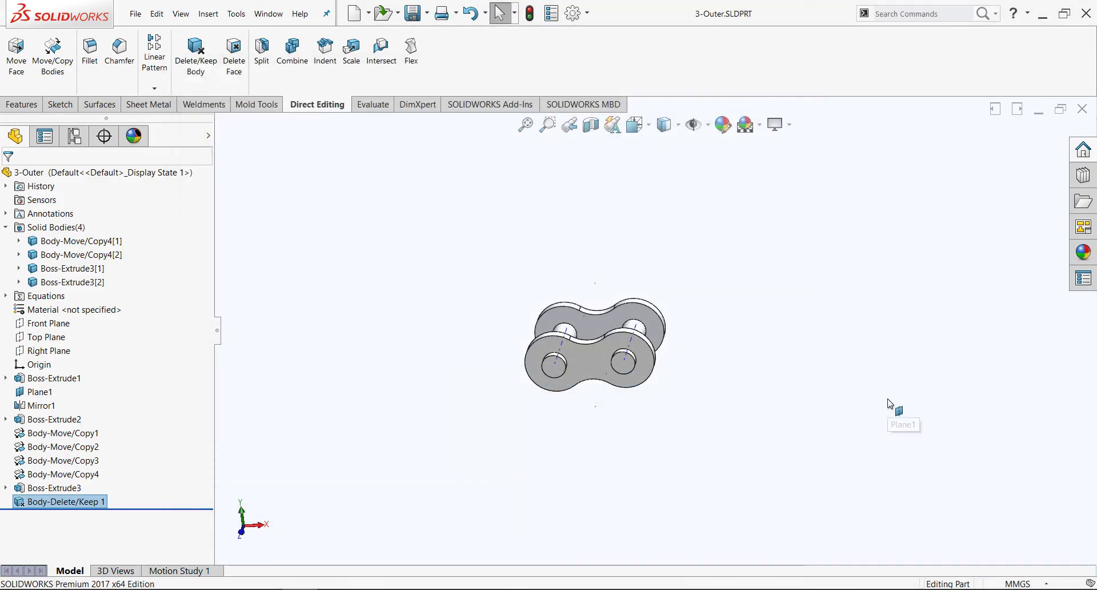
key("f")
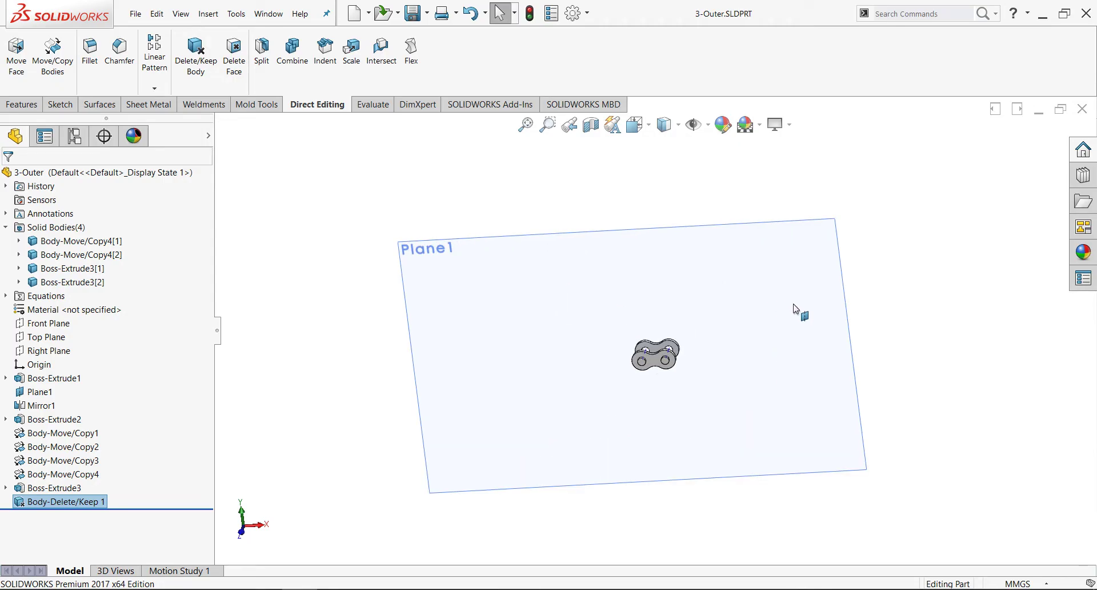
left_click(1088, 110)
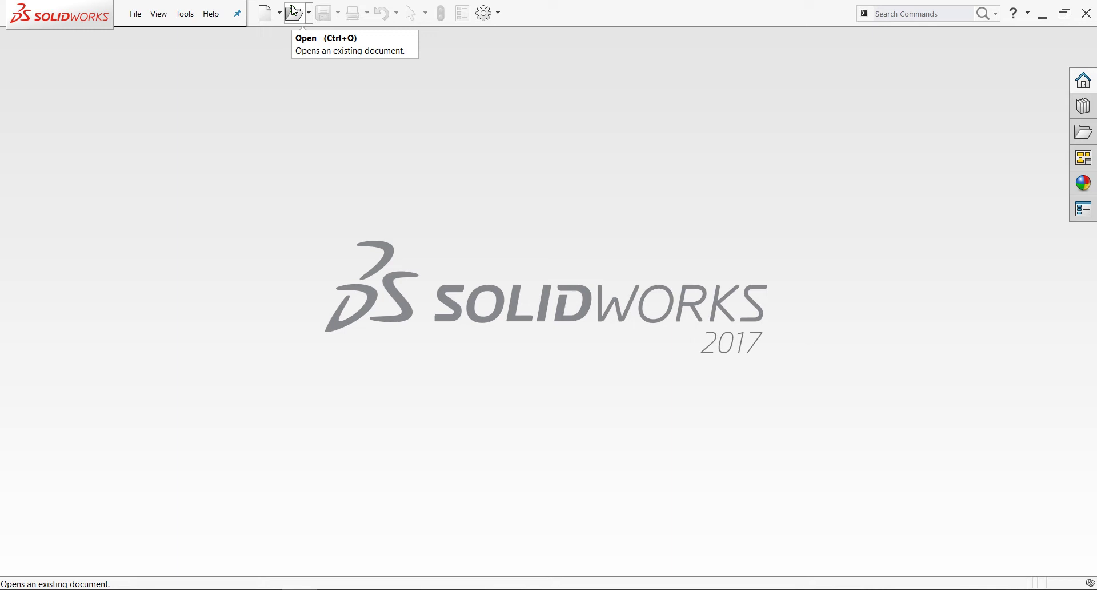
Step: Create a new assembly and pick 1-Path.SLDPRT as its first component
left_click(266, 12)
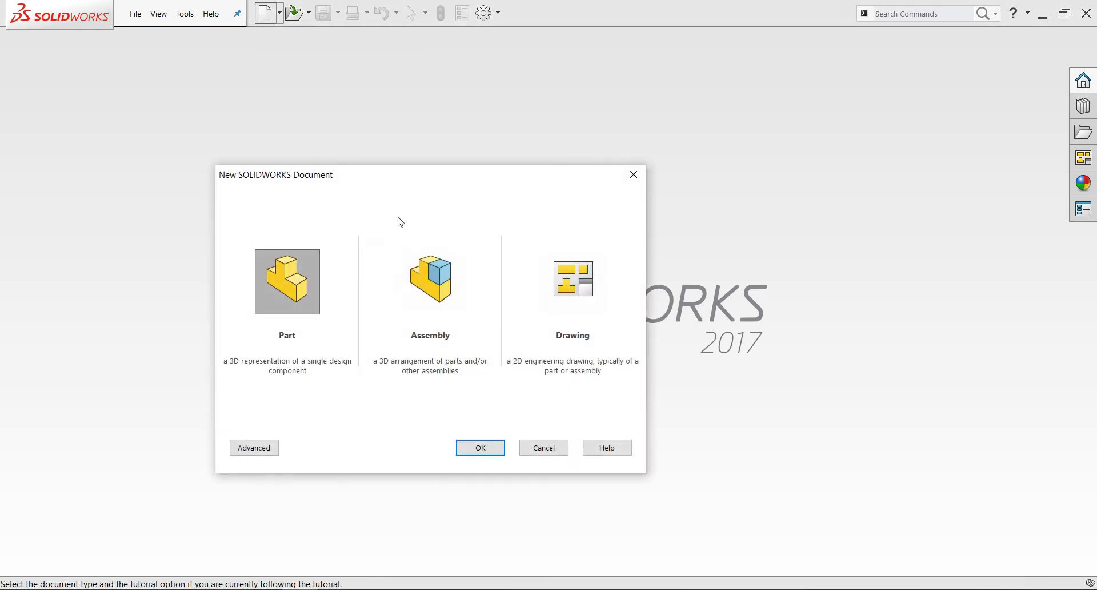
double_click(438, 284)
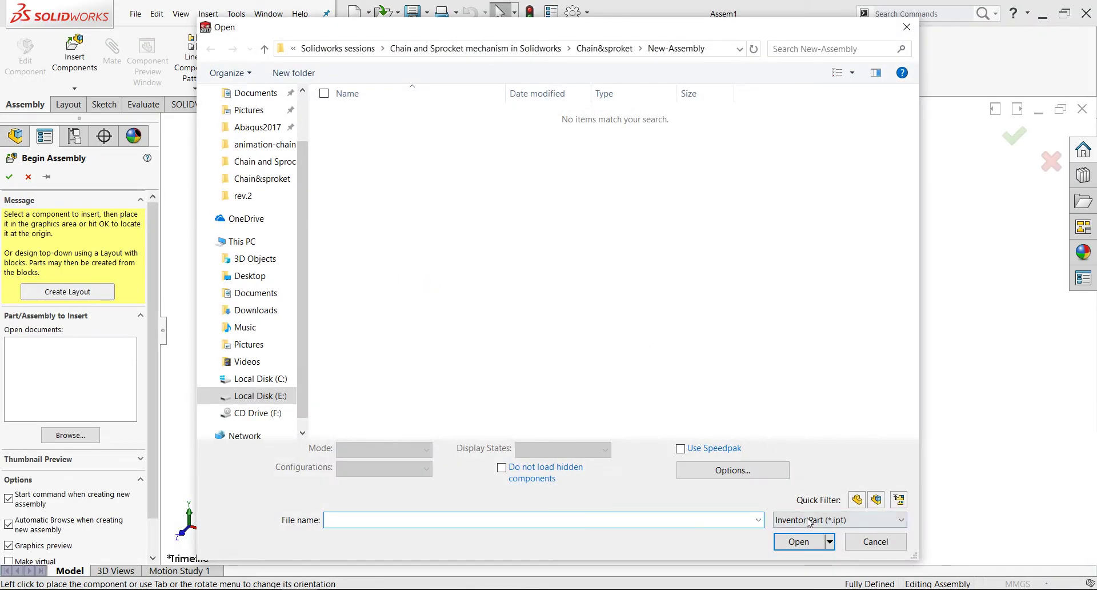
left_click(857, 500)
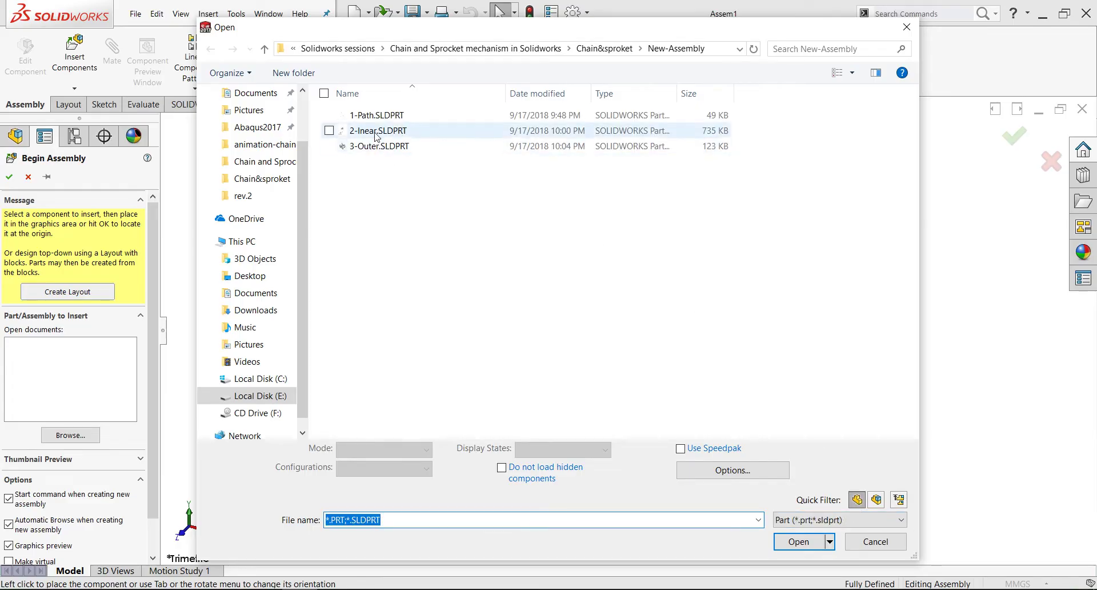
double_click(350, 115)
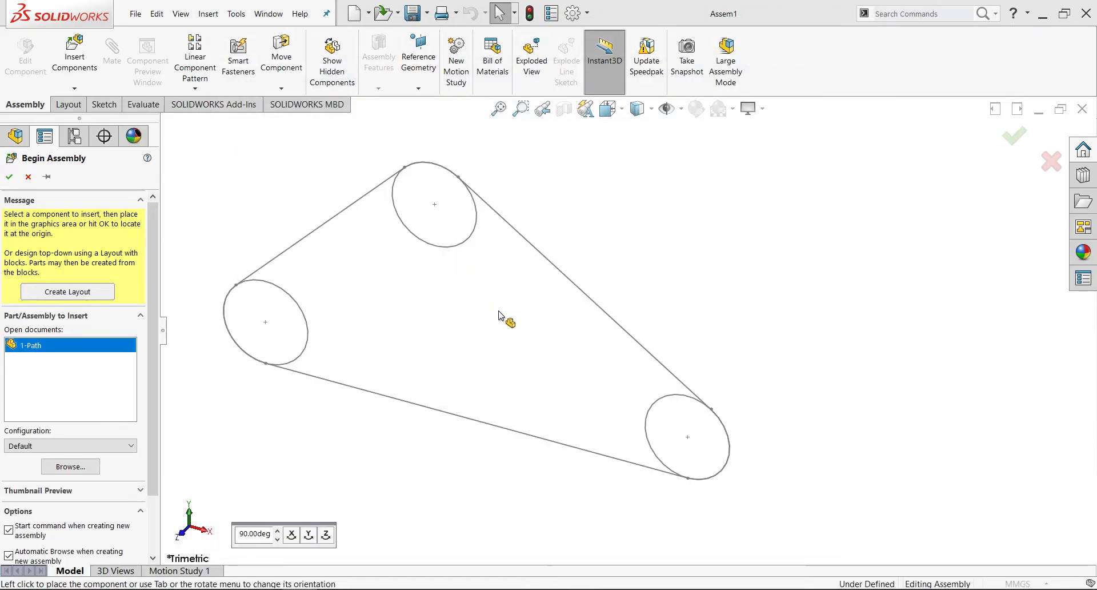
Step: Show origins and place 1-Path at the assembly origin as the fixed component
left_click(683, 113)
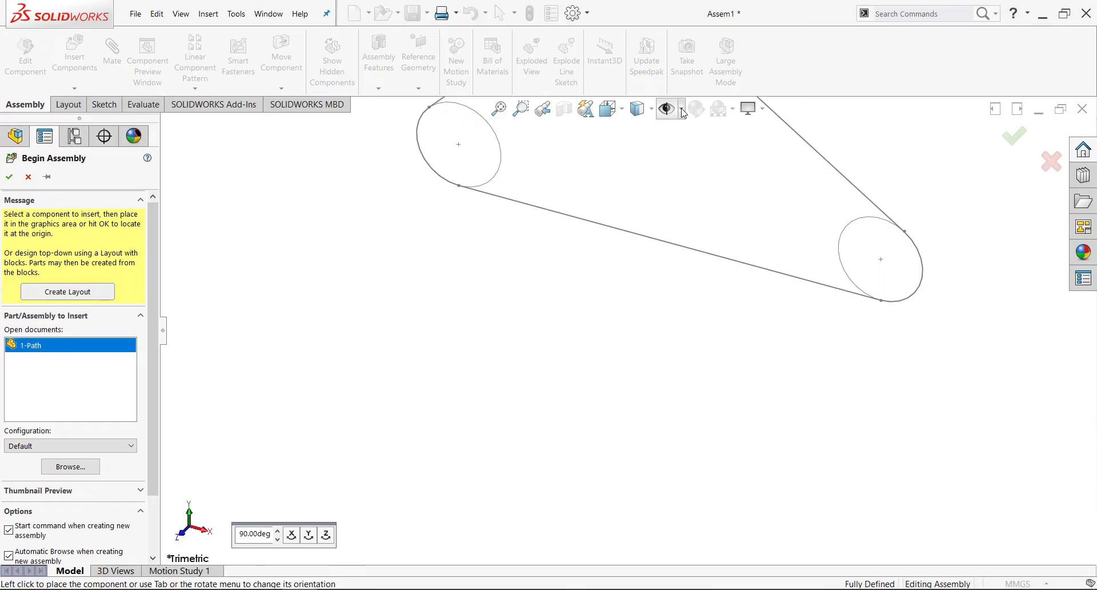
left_click(682, 113)
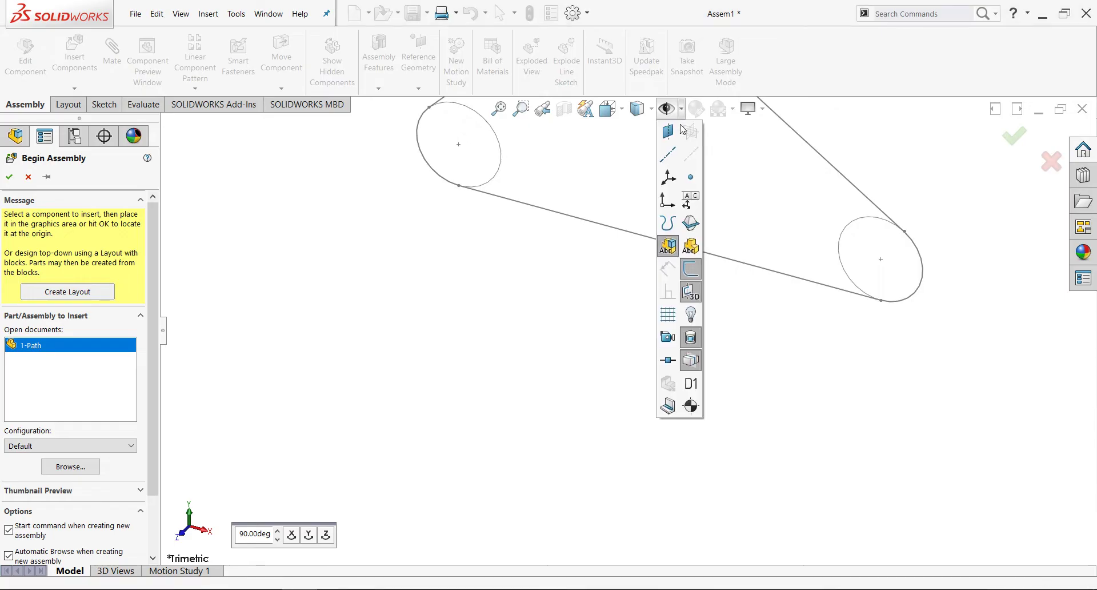
left_click(672, 203)
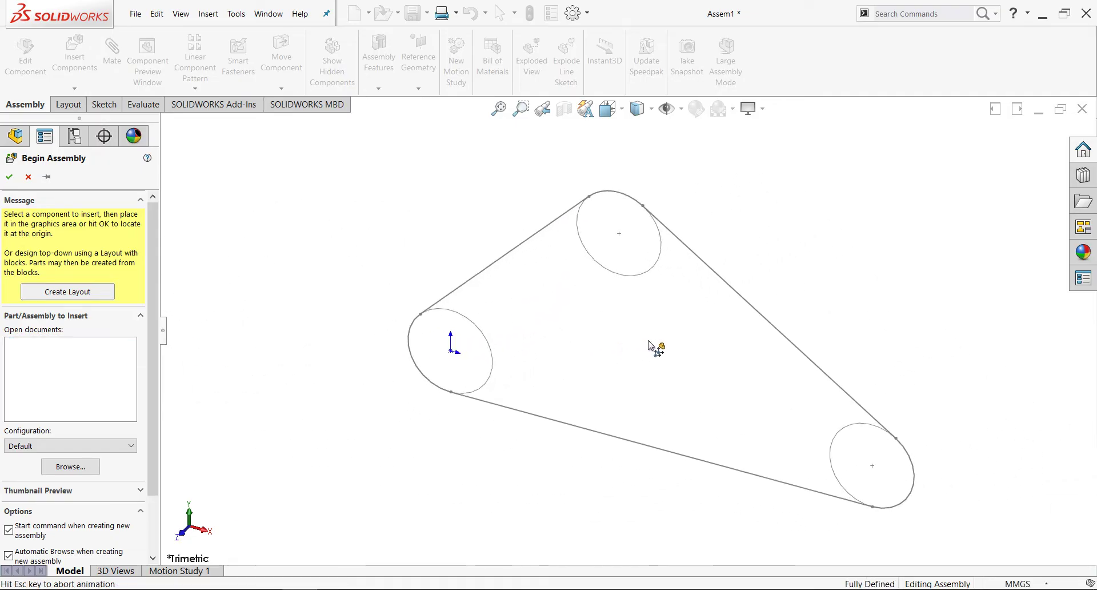
left_click(421, 357)
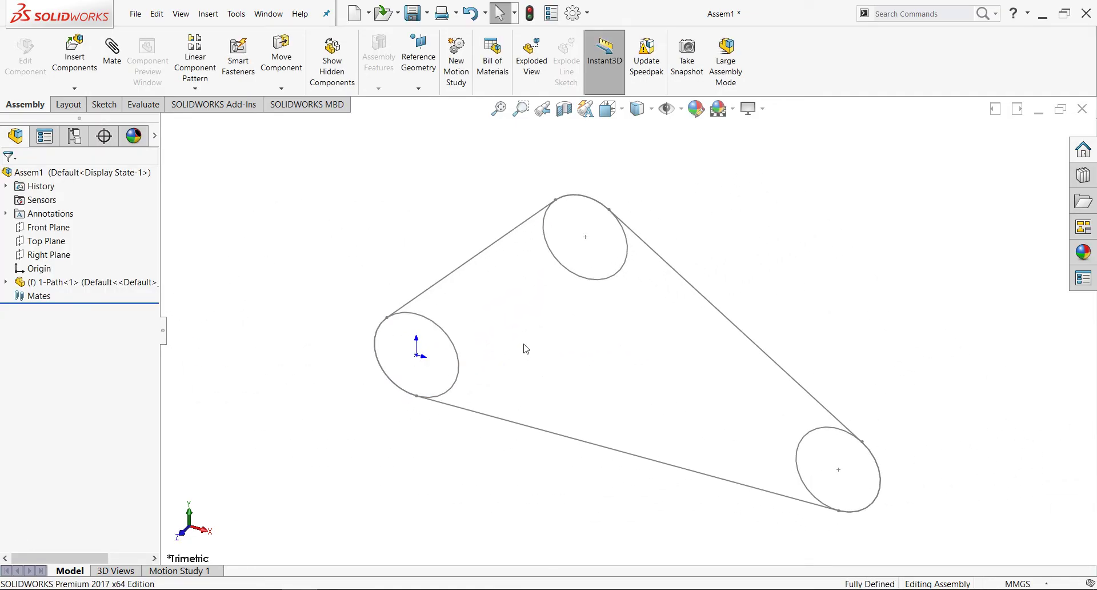
Step: View the assembly normal to the Front Plane
right_click(59, 233)
left_click(121, 220)
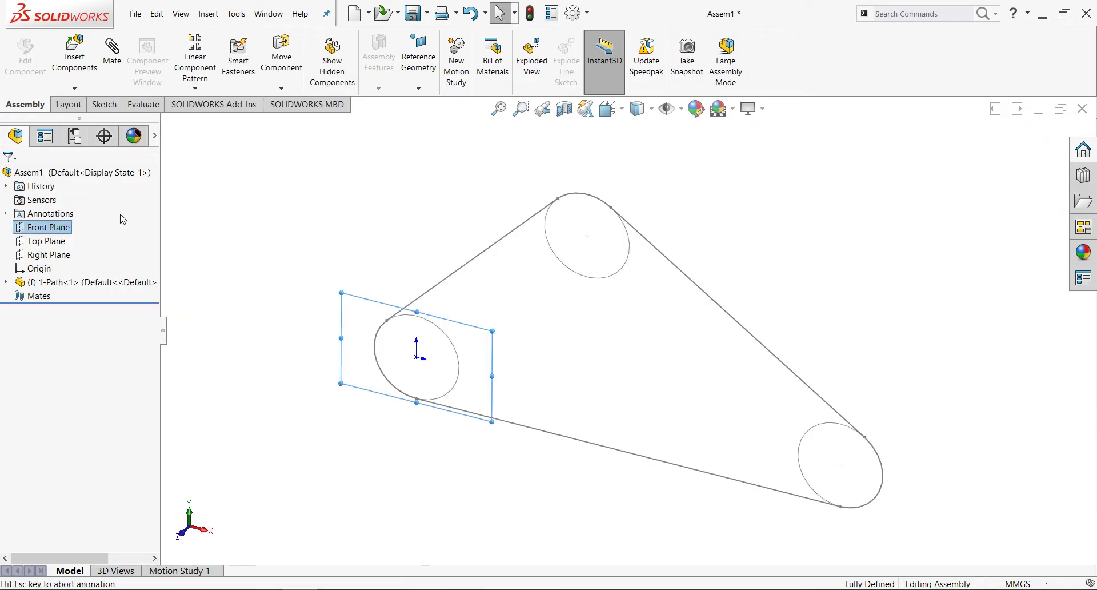
left_click(628, 341)
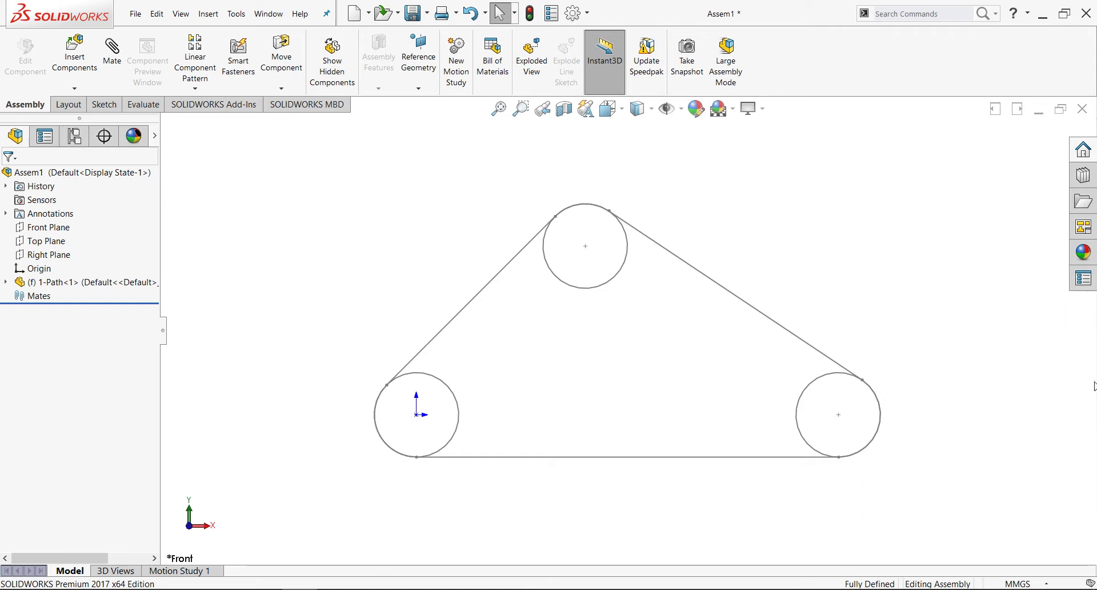
Step: Add in Toolbox from the Design Library and browse to DIN > Power Transmission > Chain Wheels
left_click(1087, 177)
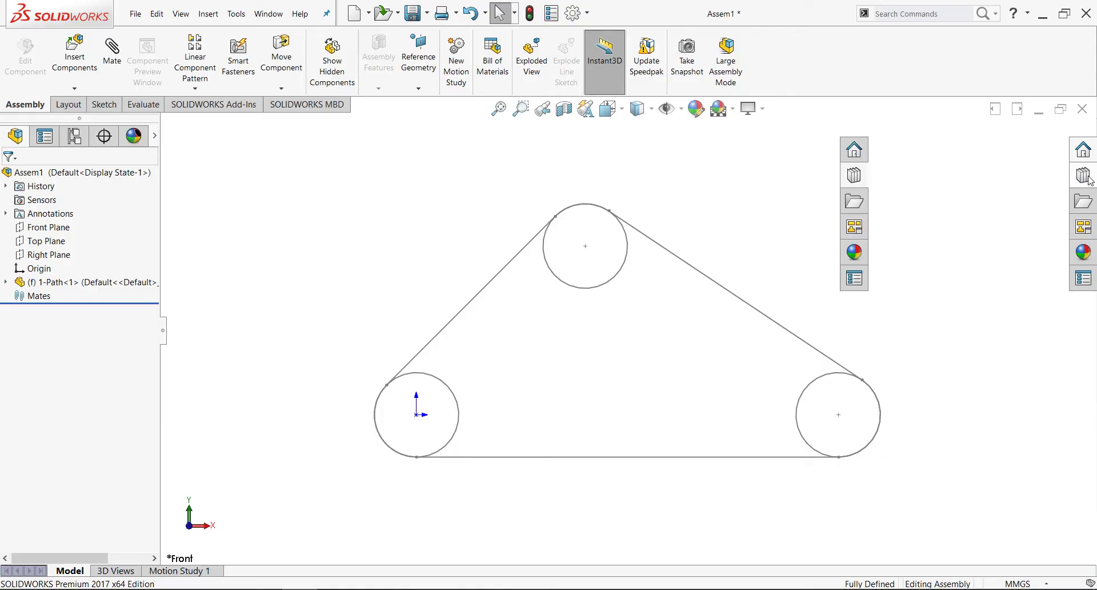
left_click(911, 149)
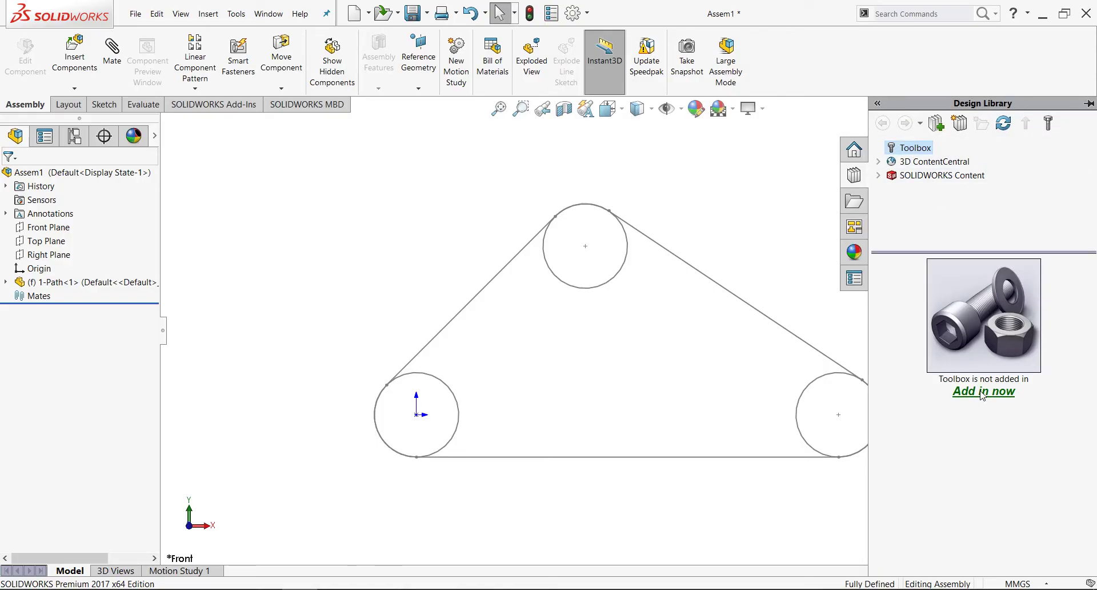
left_click(983, 391)
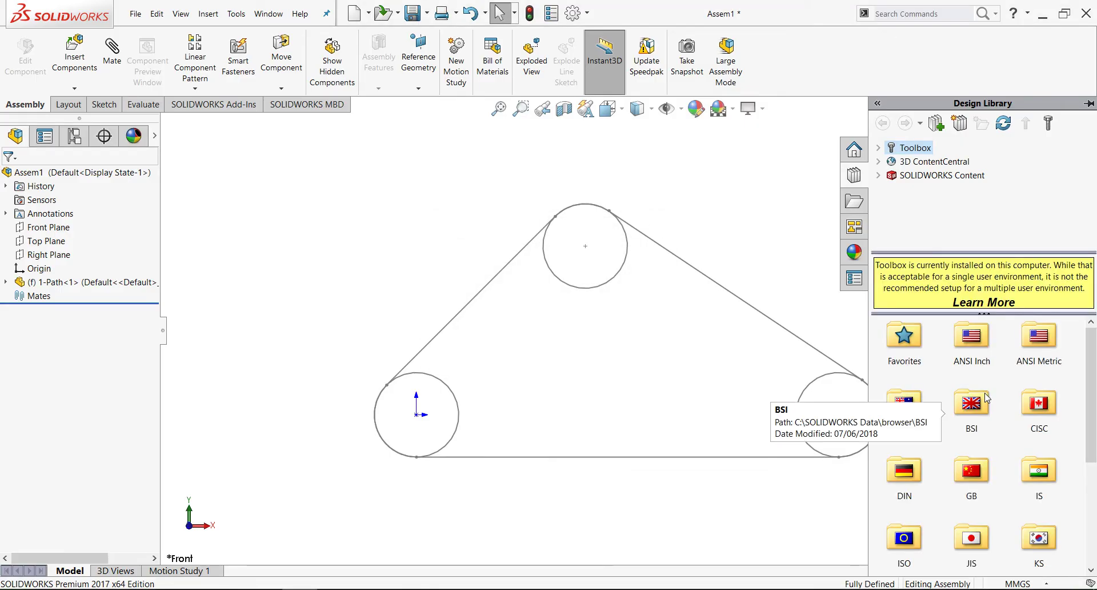
scroll(948, 408, "down", 3)
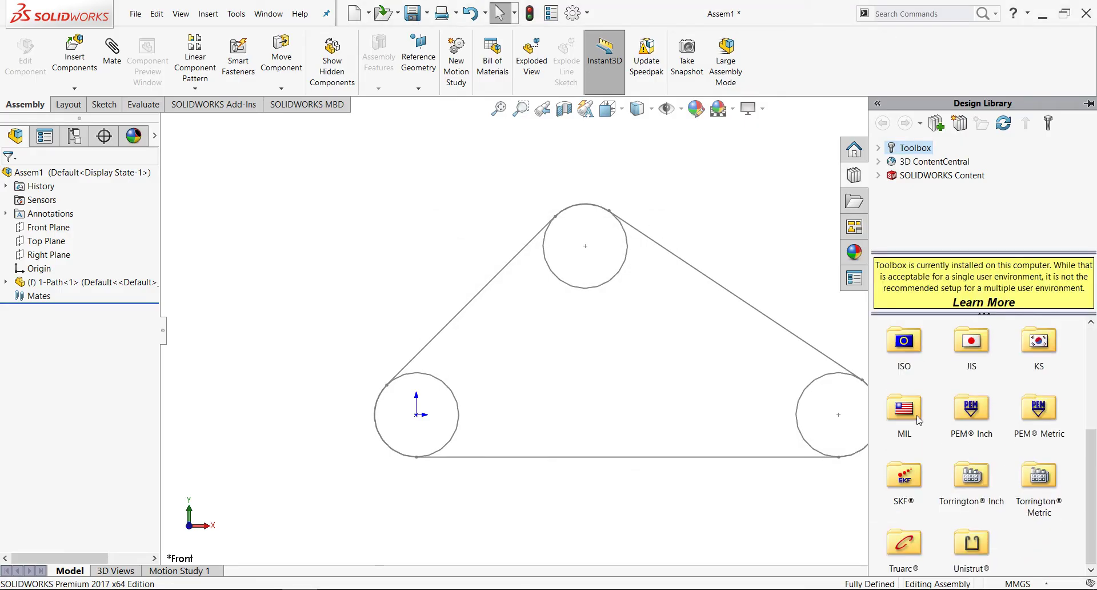
scroll(918, 420, "up", 2)
scroll(917, 420, "up", 3)
double_click(906, 470)
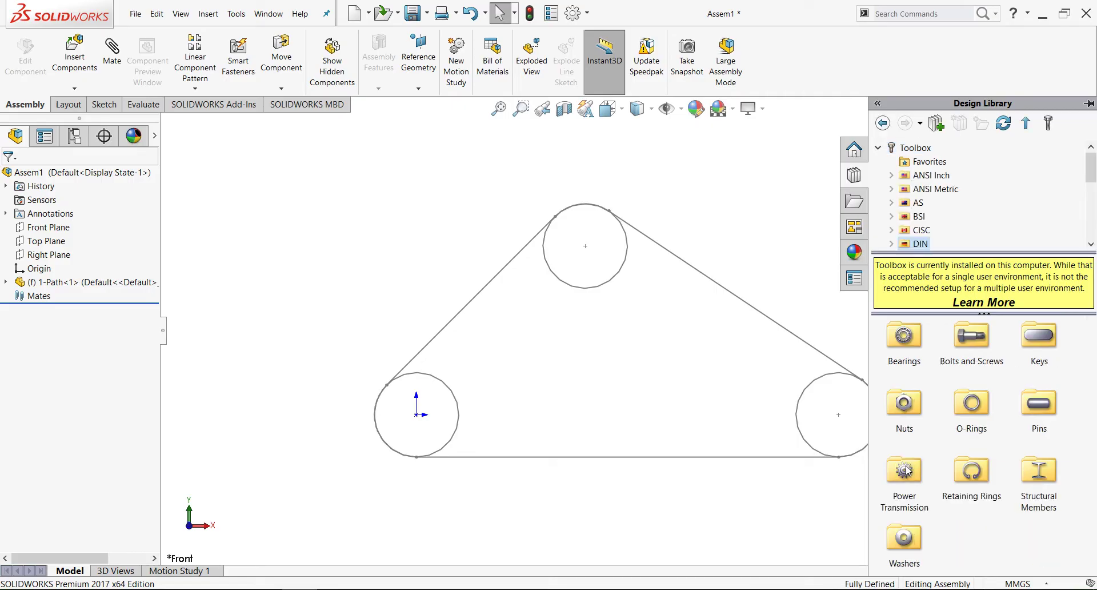
double_click(904, 472)
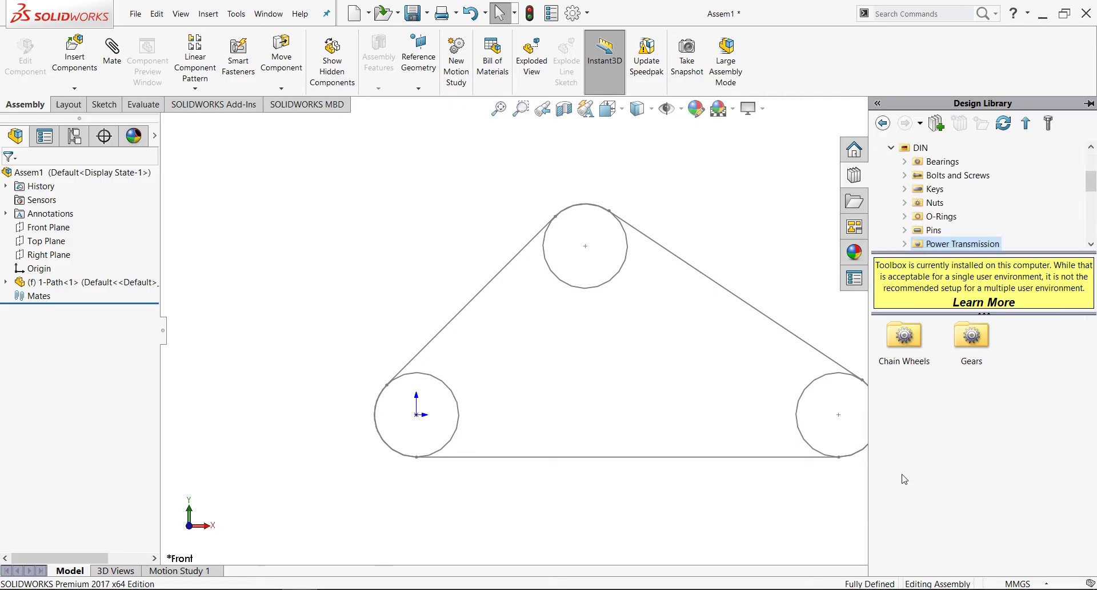
double_click(907, 339)
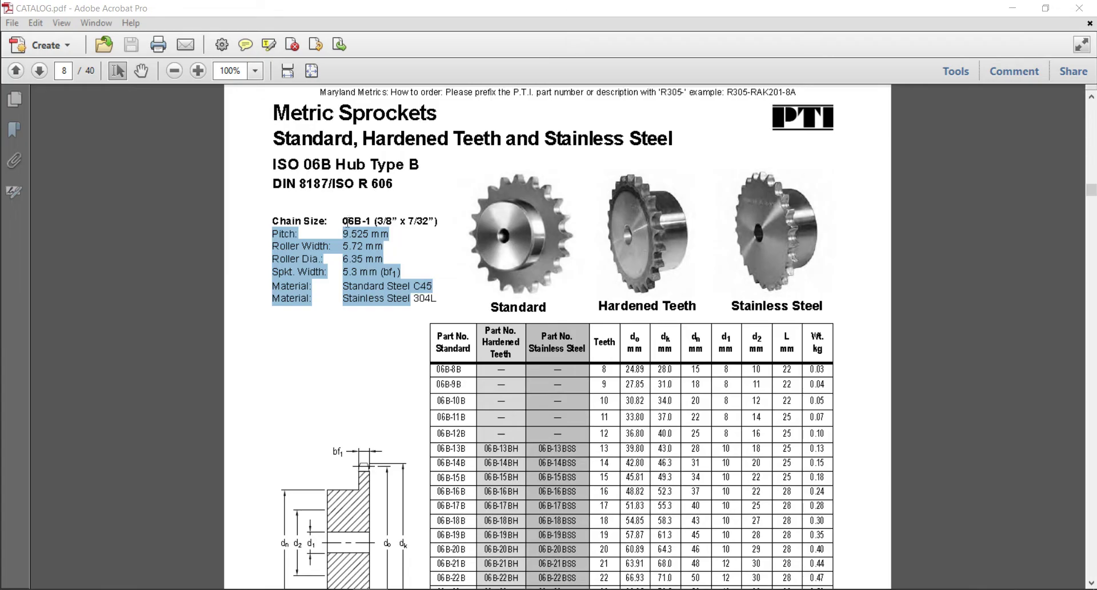
Step: Clear the text selection on the 06B-1 chain specs page of CATALOG.pdf
left_click(364, 219)
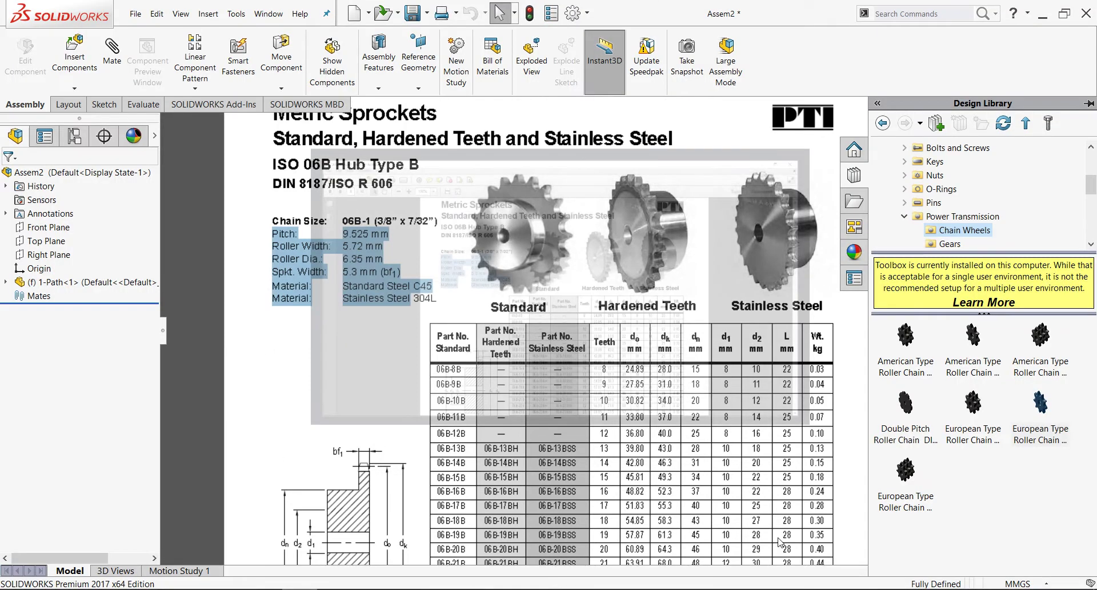
Step: Select the European Type Roller Chain - Simple DIN 8187-1 sprocket, cross-checking the catalog PDF
left_click(1035, 439)
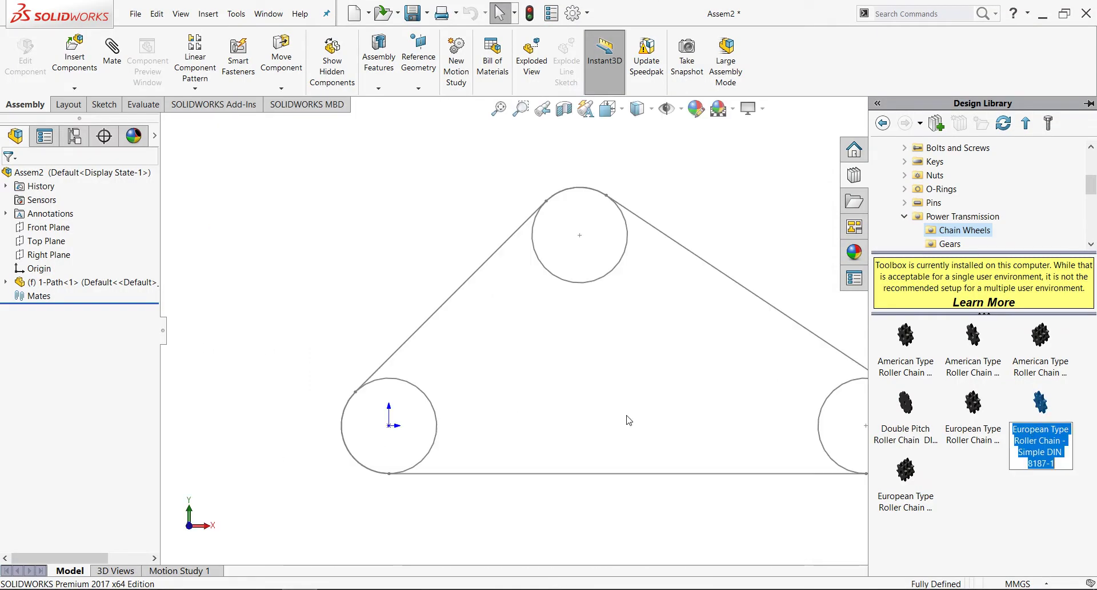
left_click(1047, 500)
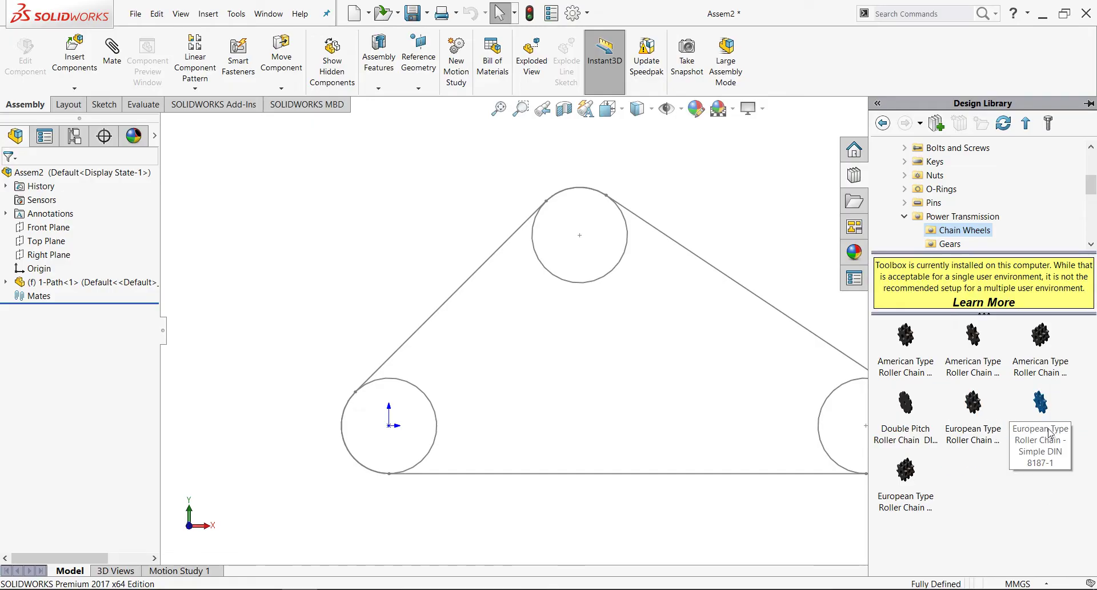
mouse_move(1041, 420)
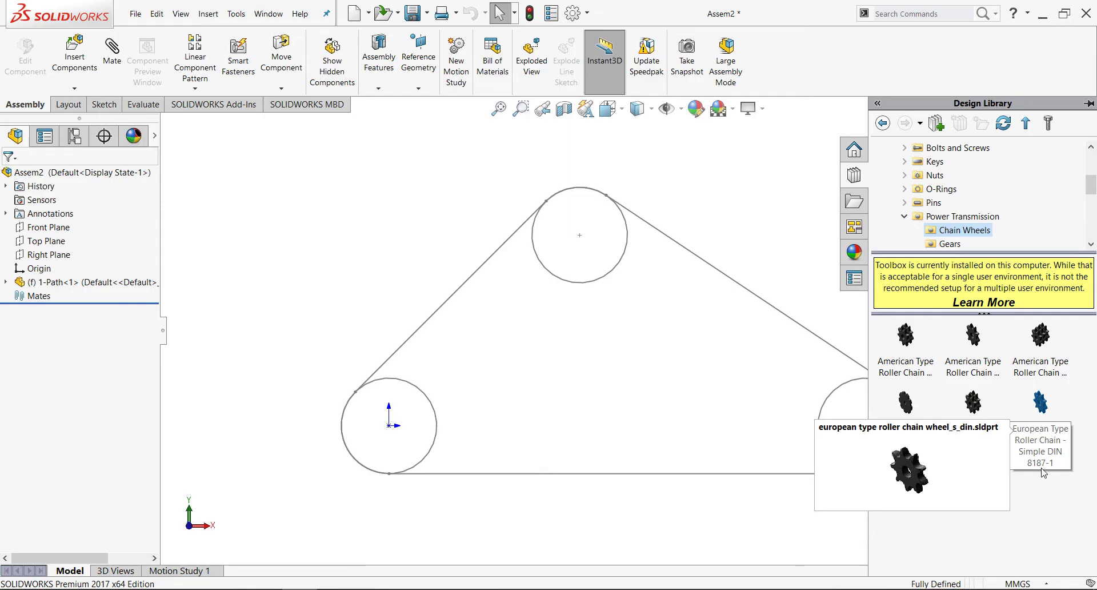
left_click(1038, 461)
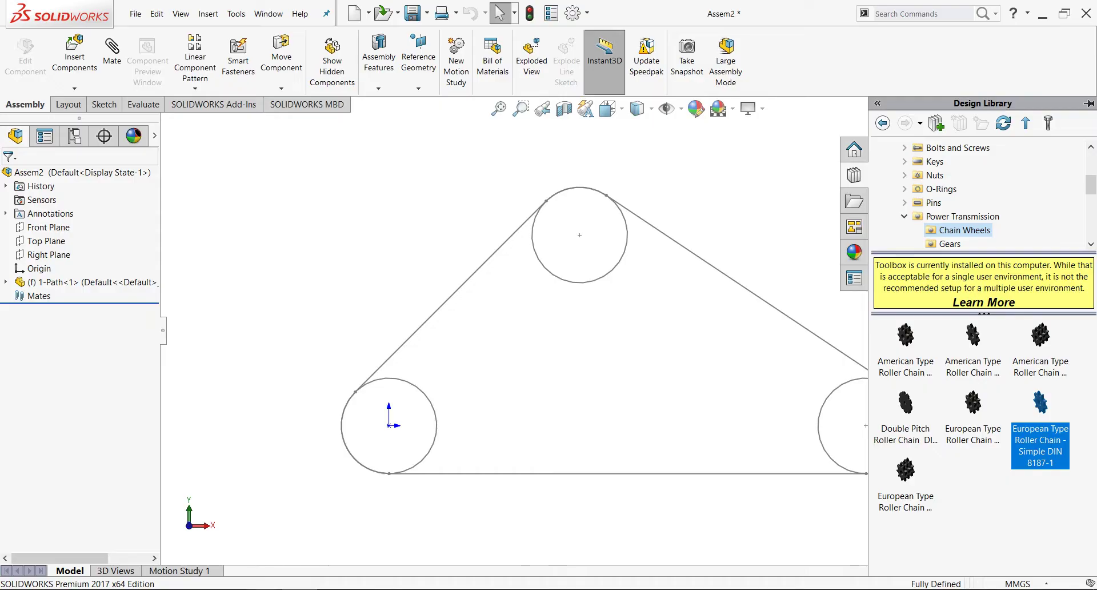
left_click(266, 589)
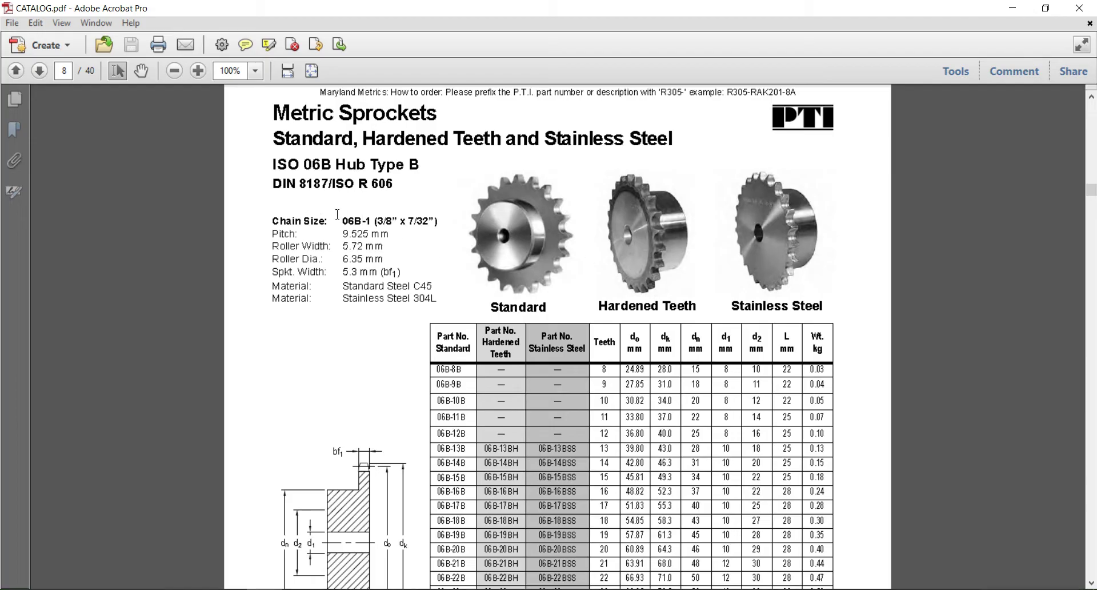
left_click(1012, 8)
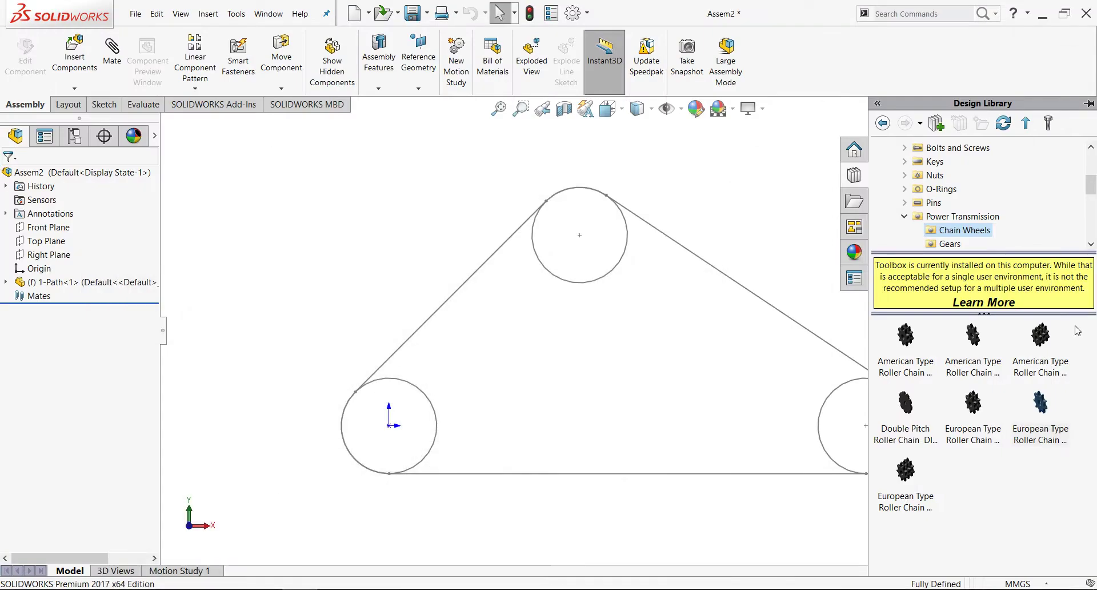
right_click(1049, 414)
Step: Insert the DIN 8187-1 sprocket into the assembly and set its chain number to 06B-1
left_click(1034, 435)
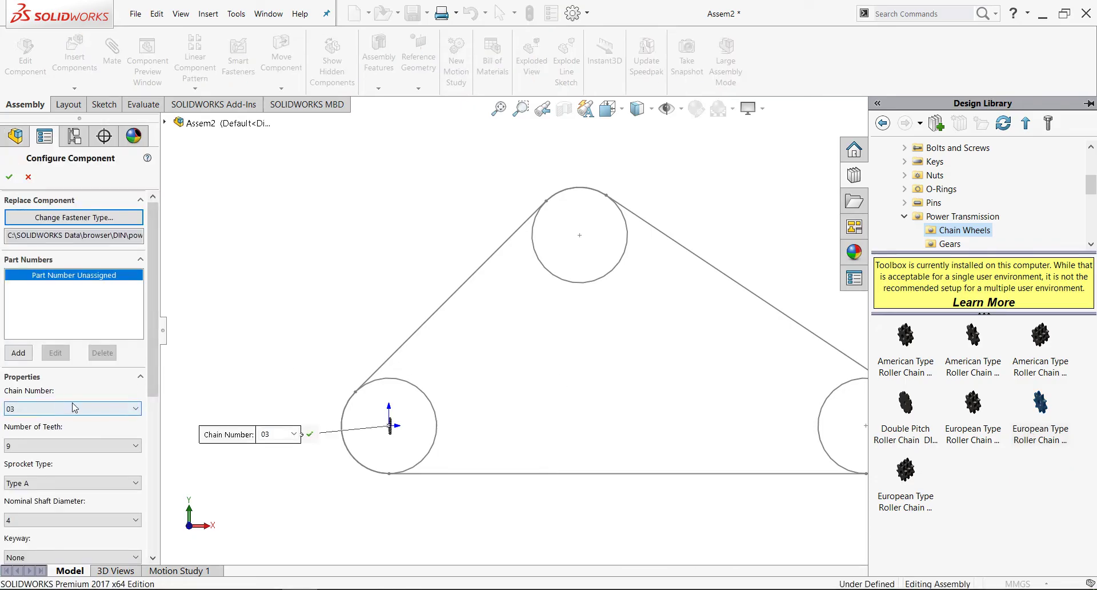
left_click(50, 409)
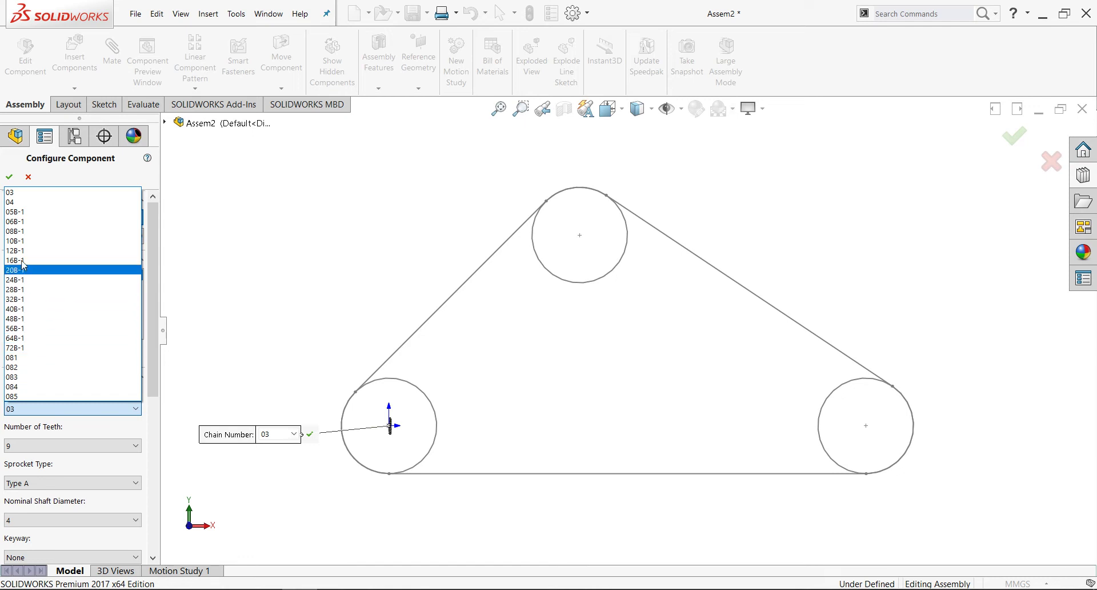
left_click(21, 222)
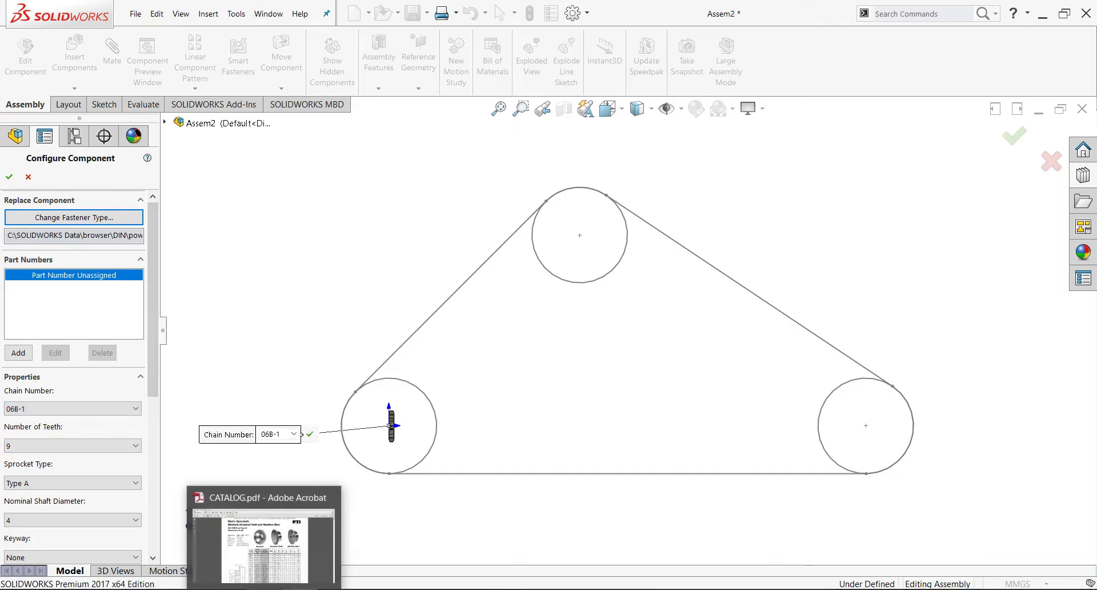
left_click(263, 543)
Step: Highlight the 06B-33B row (33 teeth, d0 100.20 mm) in the sprocket table
scroll(610, 457, "down", 5)
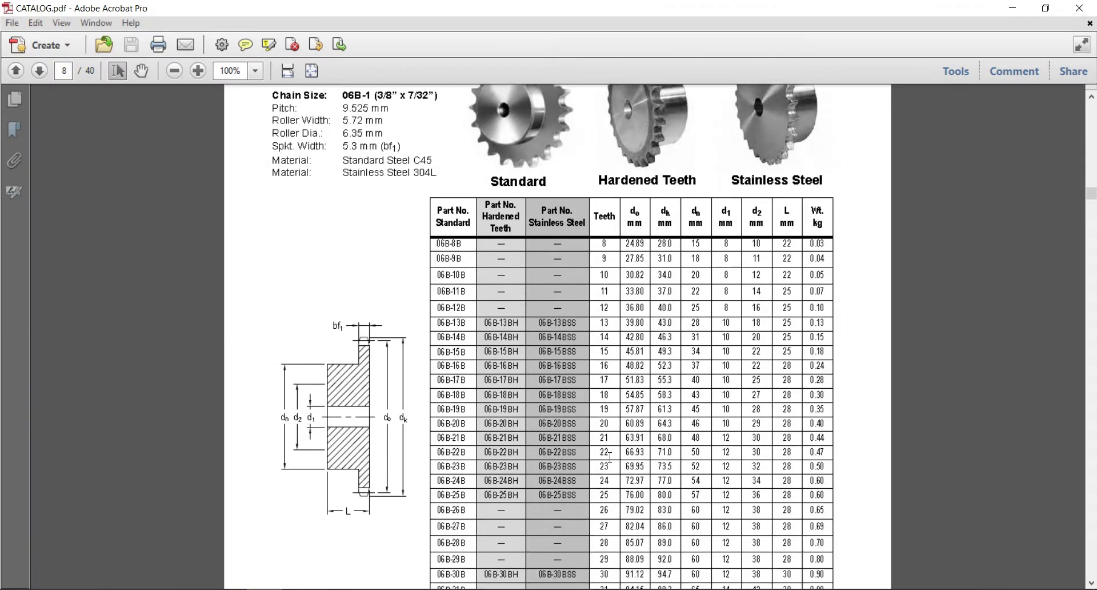
scroll(610, 458, "down", 2)
scroll(607, 463, "down", 1)
scroll(604, 468, "down", 2)
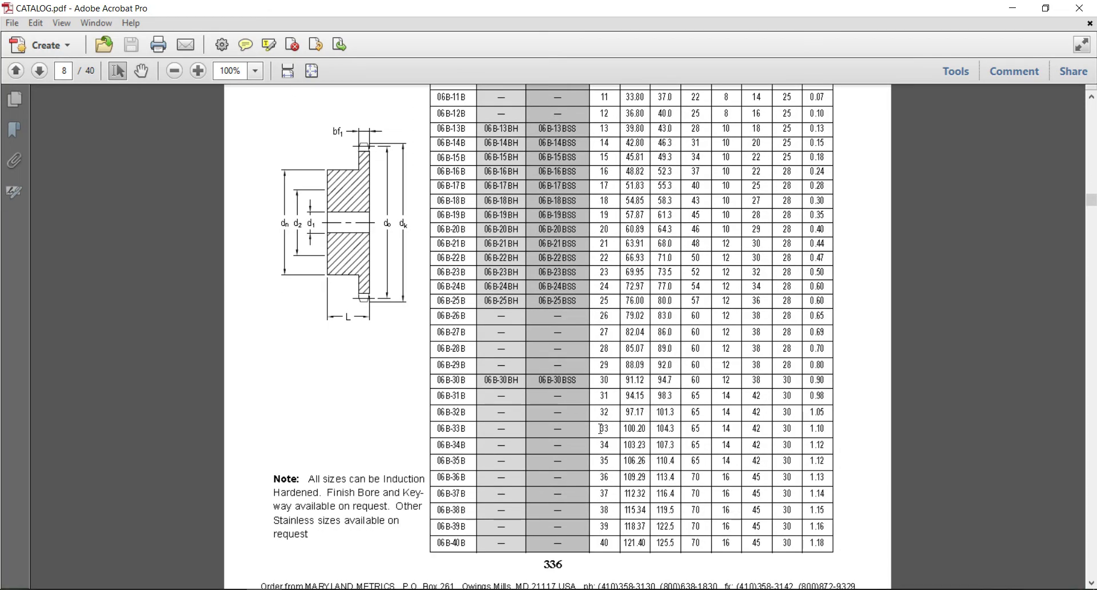
left_click_drag(601, 428, 825, 430)
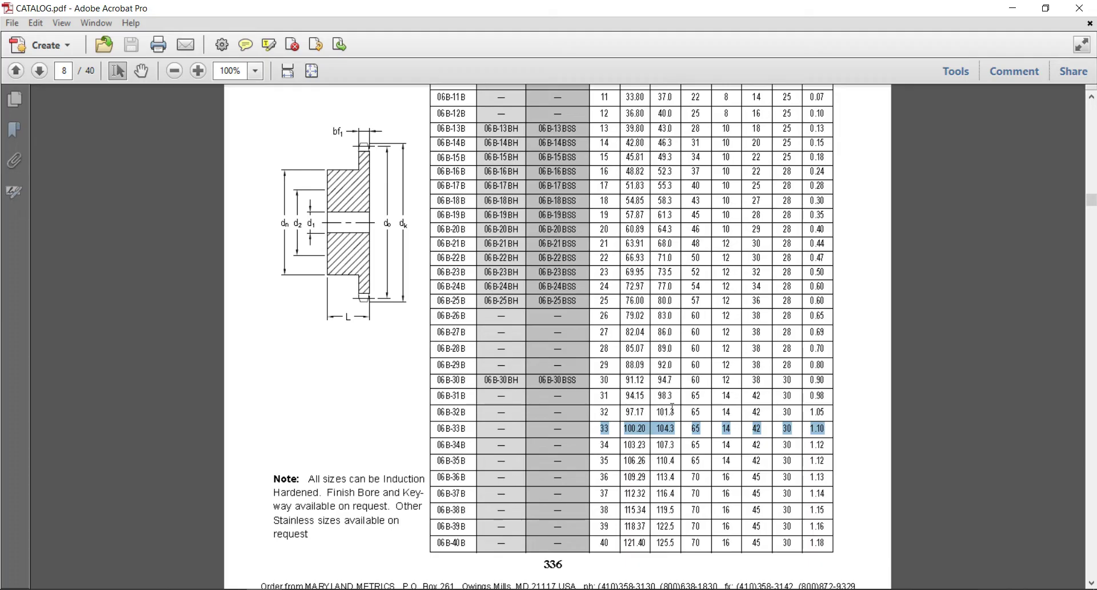
Step: Set the 06B-1 sprocket to 33 teeth and Sprocket Type B
key("alt+Tab")
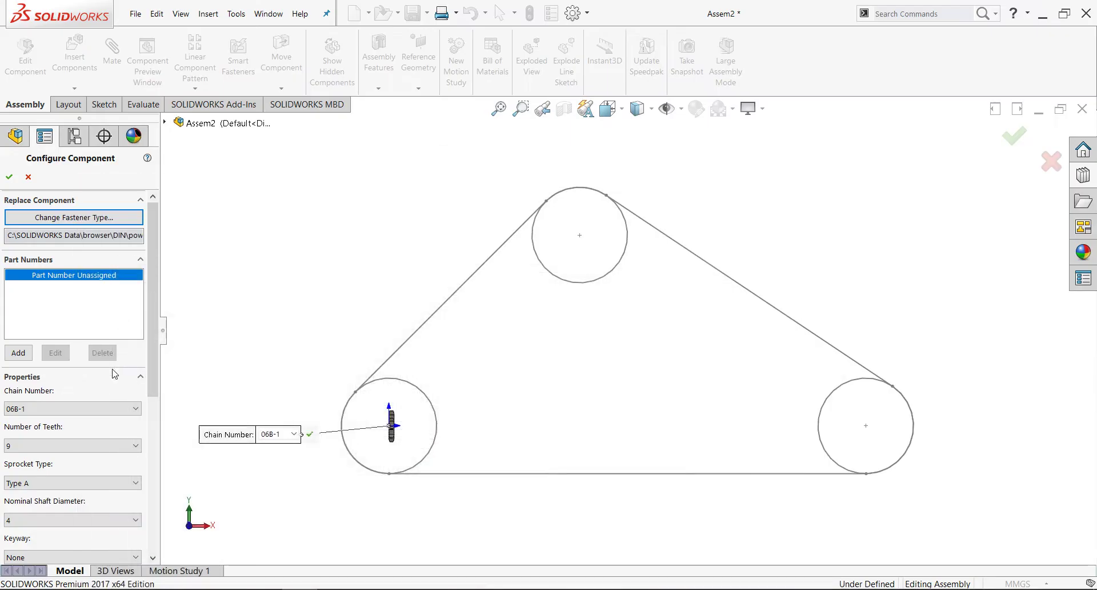
left_click(100, 442)
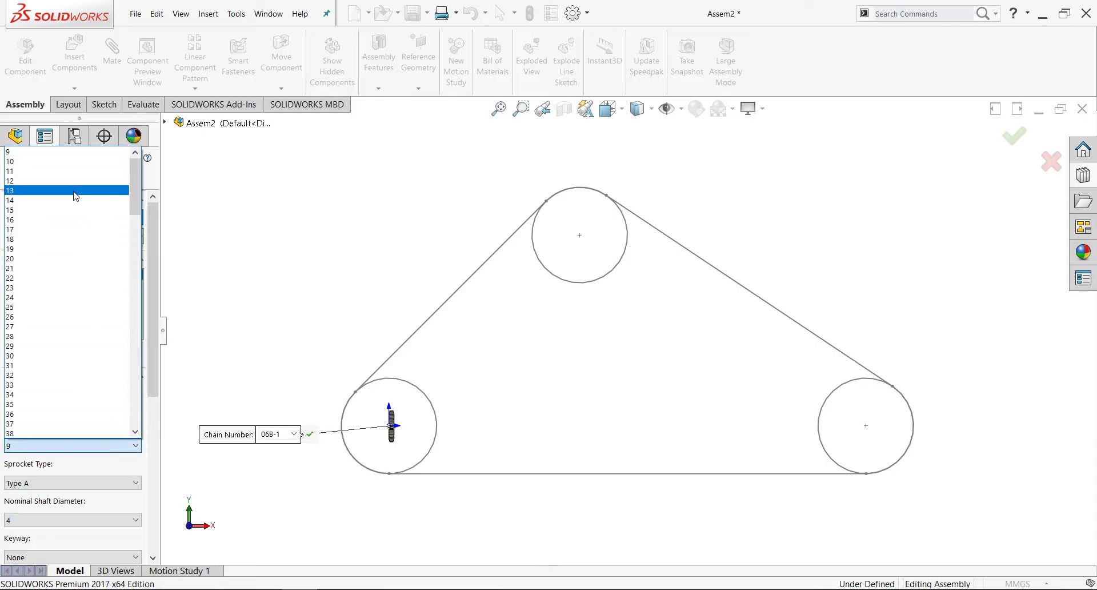
scroll(69, 340, "down", 1)
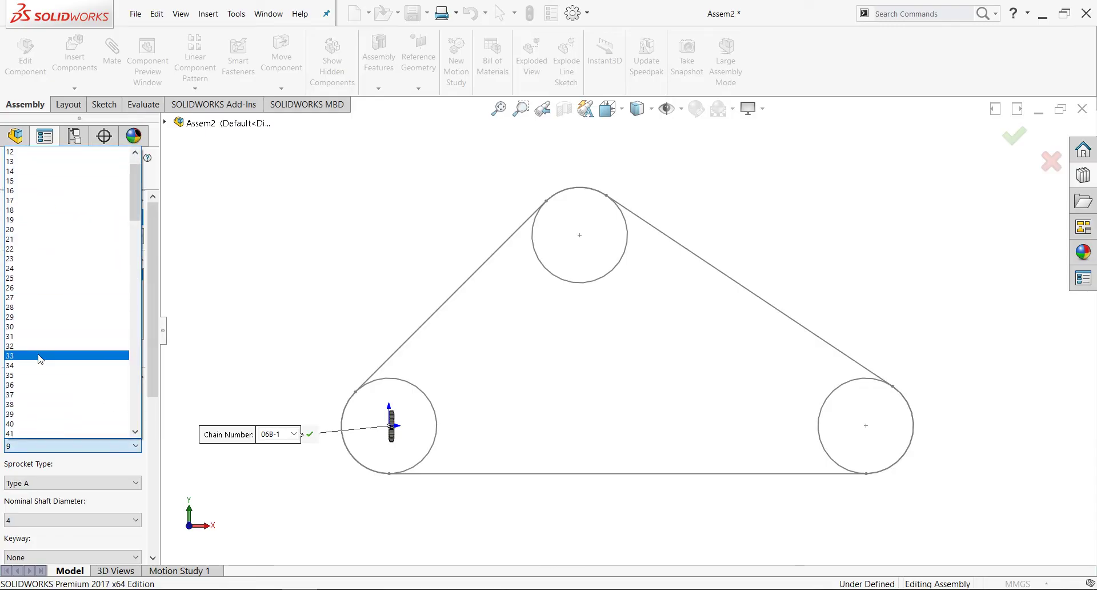
left_click(38, 355)
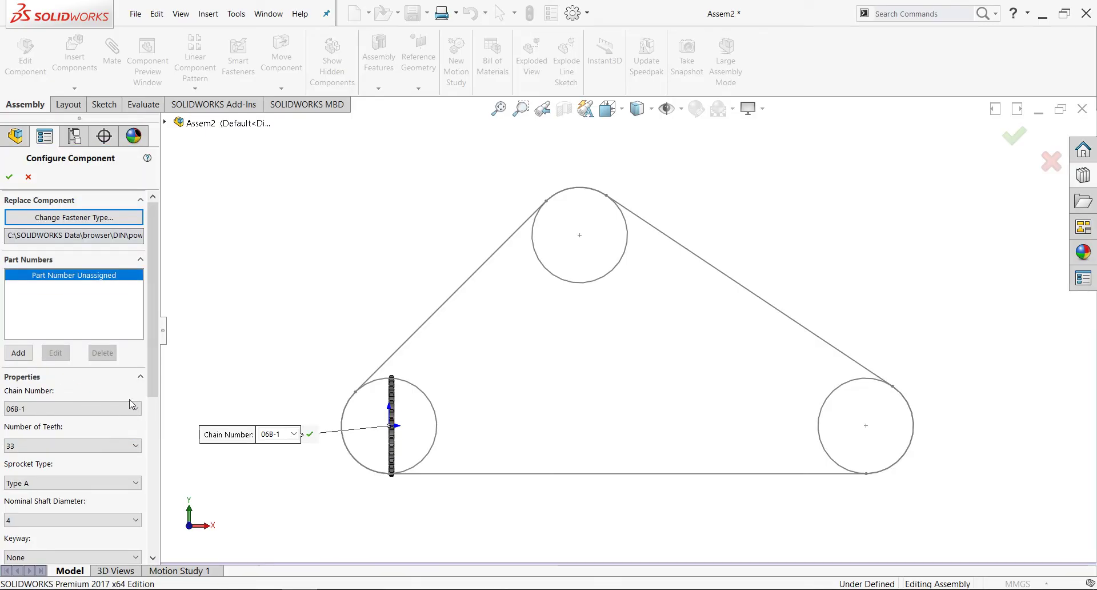
left_click_drag(156, 359, 150, 400)
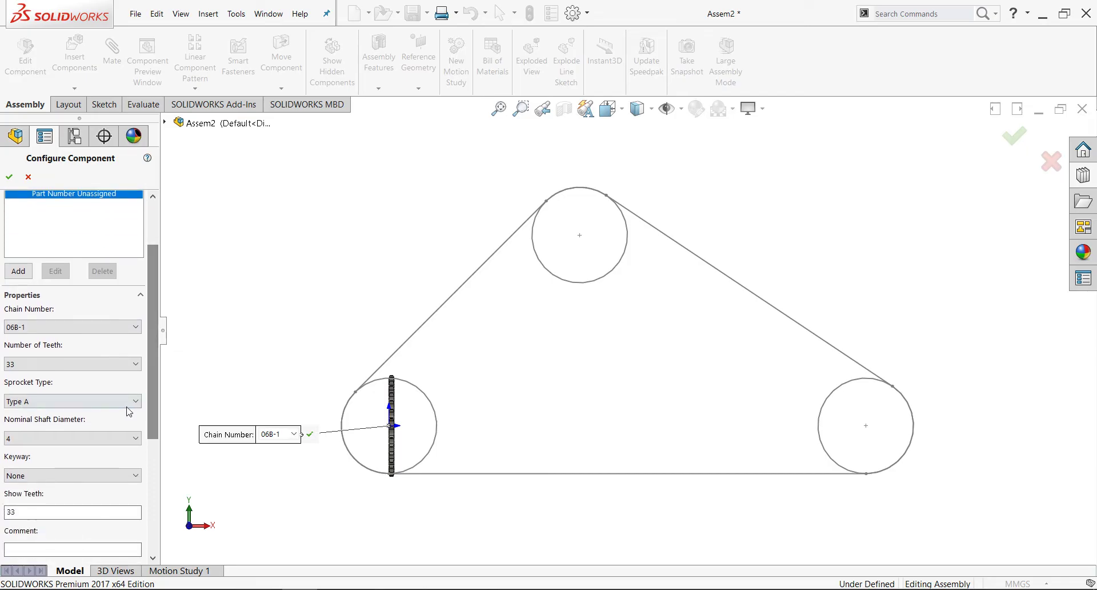
middle_click_drag(409, 443, 420, 434)
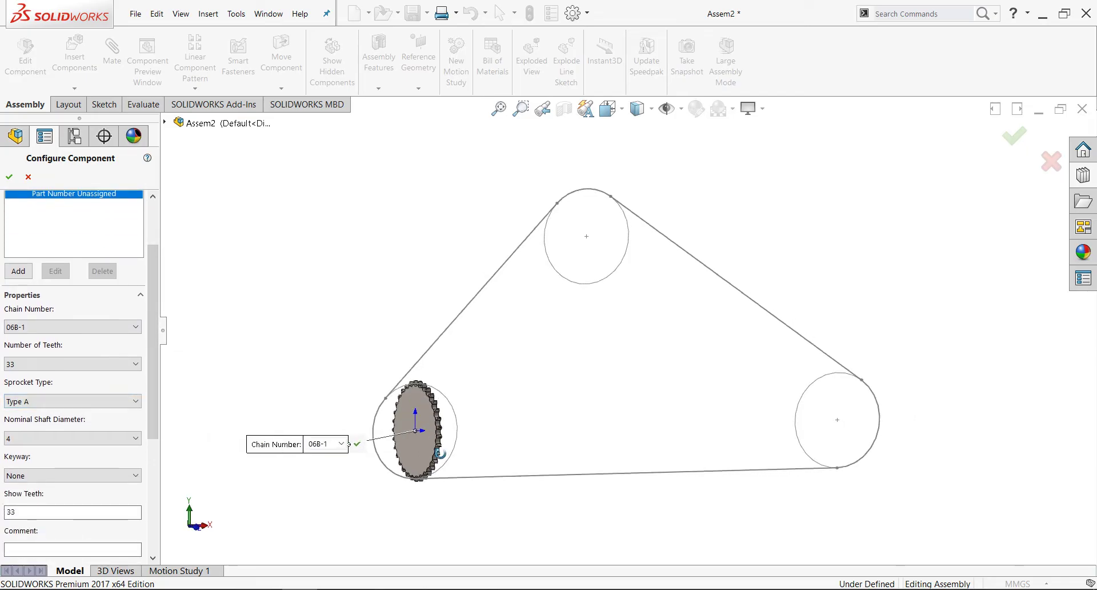
scroll(420, 434, "down", 3)
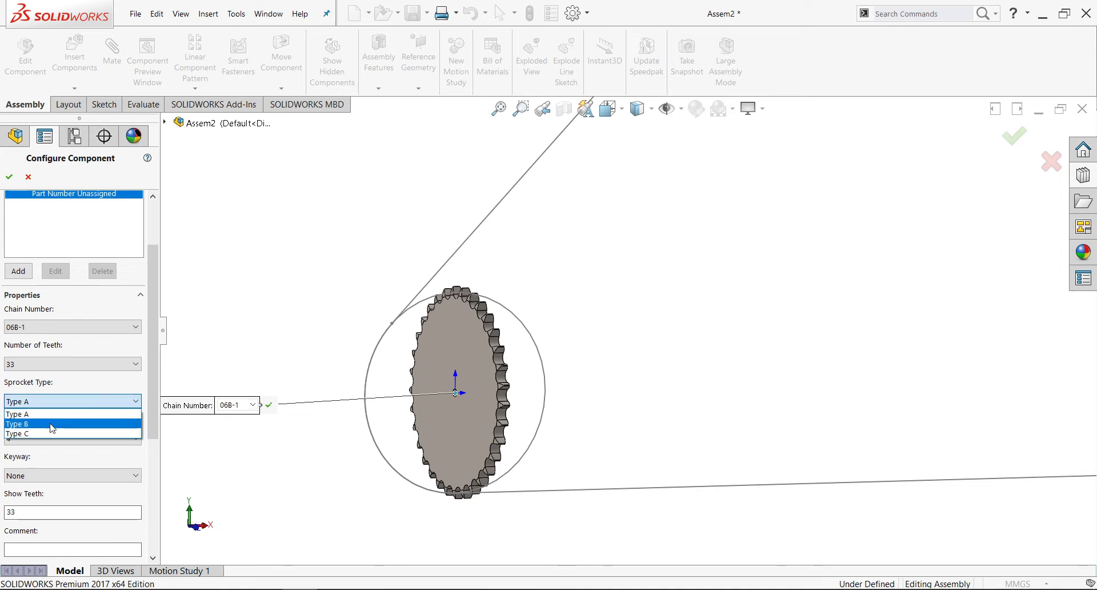
left_click(52, 424)
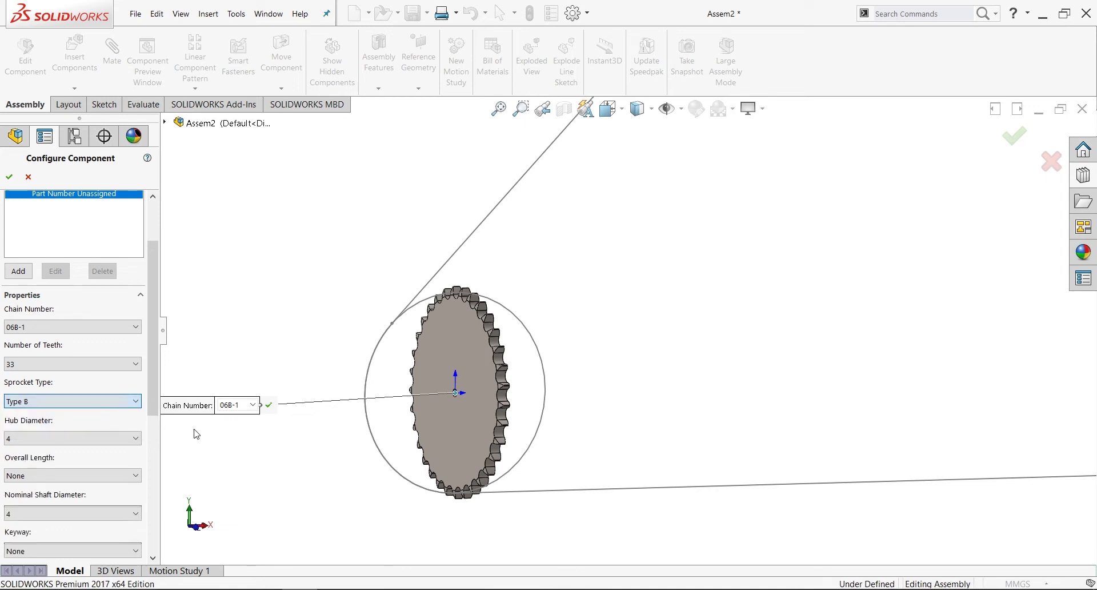
Step: Scroll CATALOG.pdf to the 06B sprocket table, then return to the sprocket configuration
key("alt+Tab")
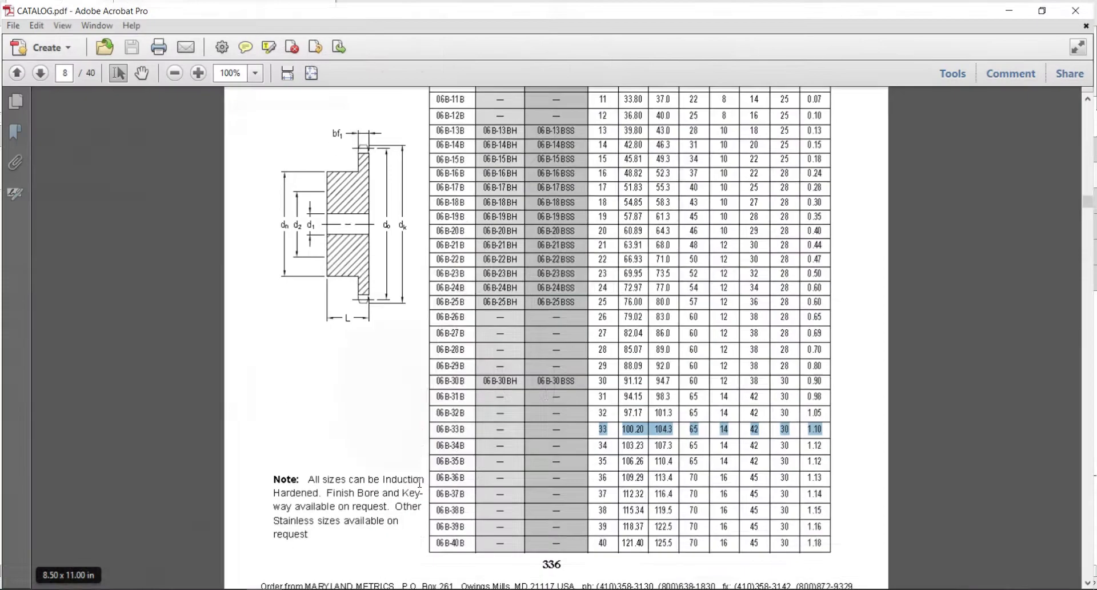
scroll(547, 370, "up", 4)
scroll(548, 370, "up", 4)
scroll(547, 370, "up", 4)
scroll(554, 228, "up", 1)
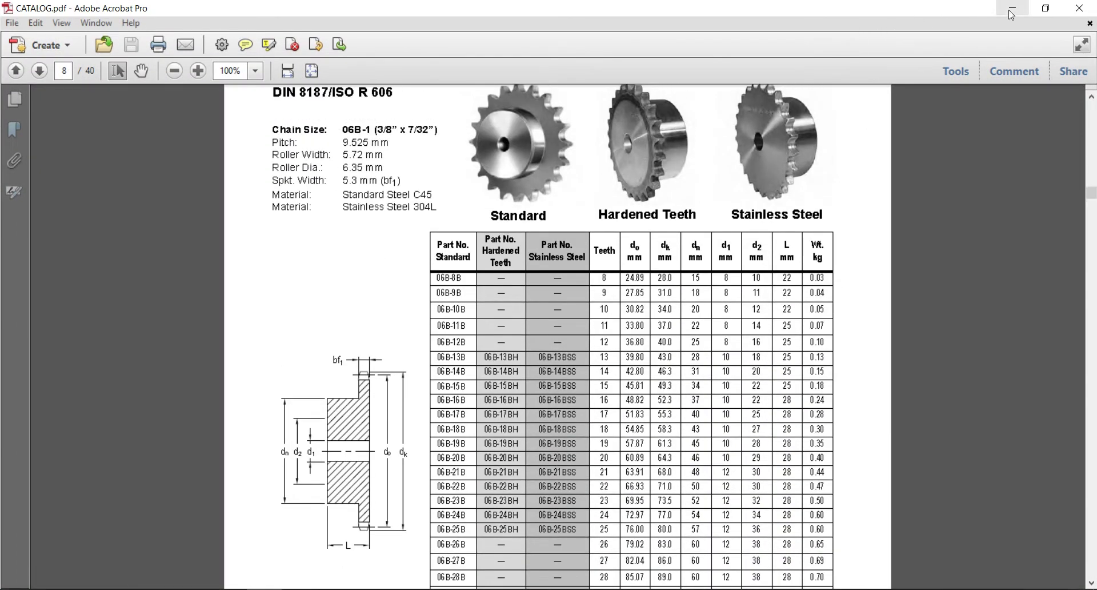
key("alt+Tab")
scroll(372, 403, "down", 1)
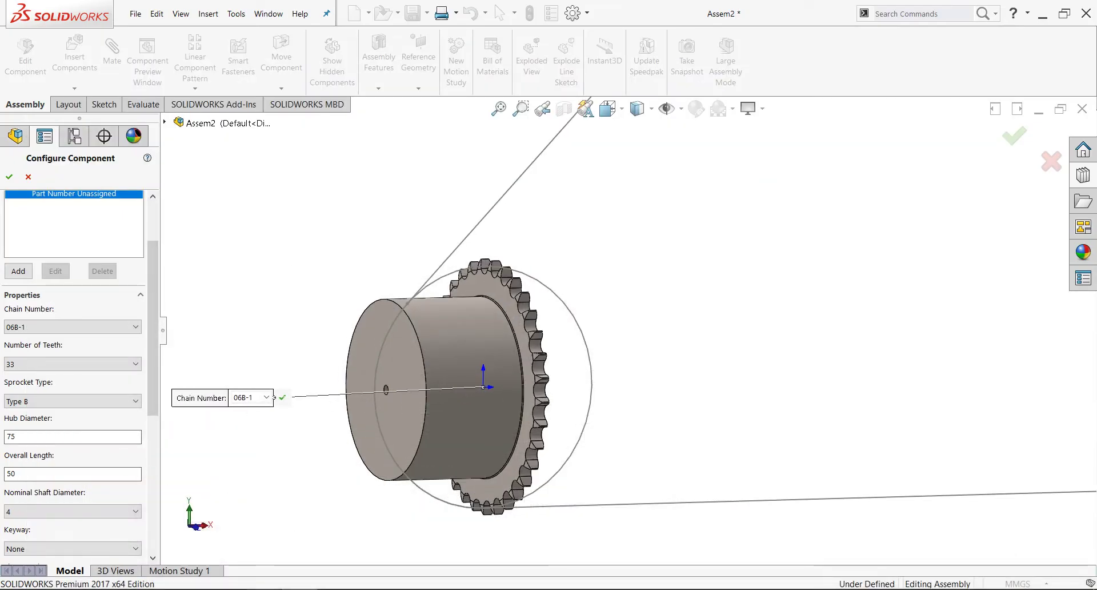
Step: Apply the catalog's 33-tooth values: hub diameter 65 mm and overall length 30 mm
key("alt+Tab")
scroll(601, 484, "down", 1)
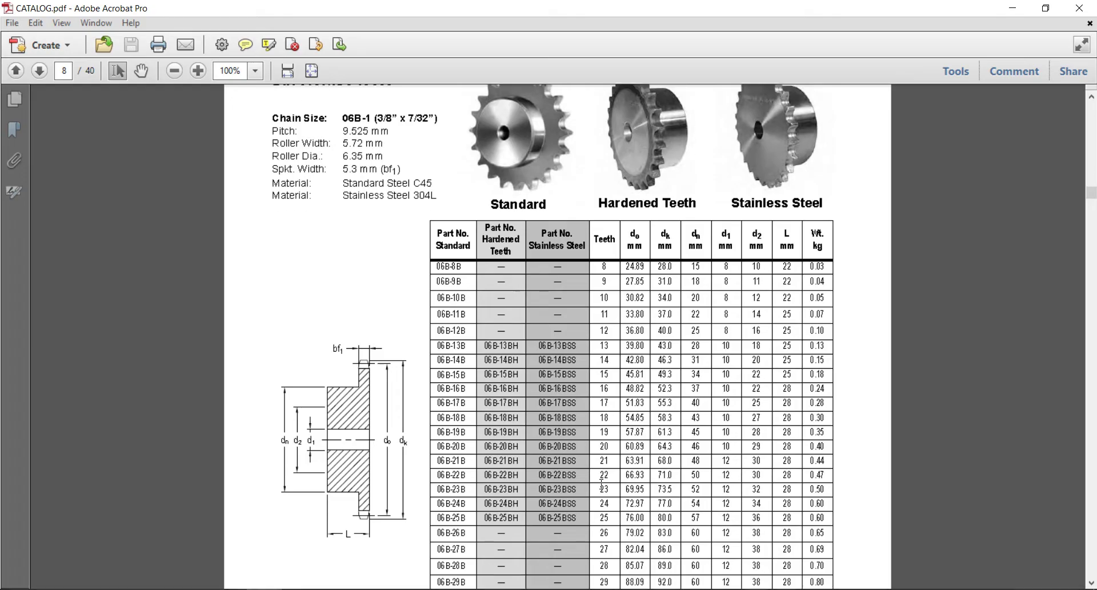
scroll(400, 423, "down", 2)
scroll(228, 366, "down", 1)
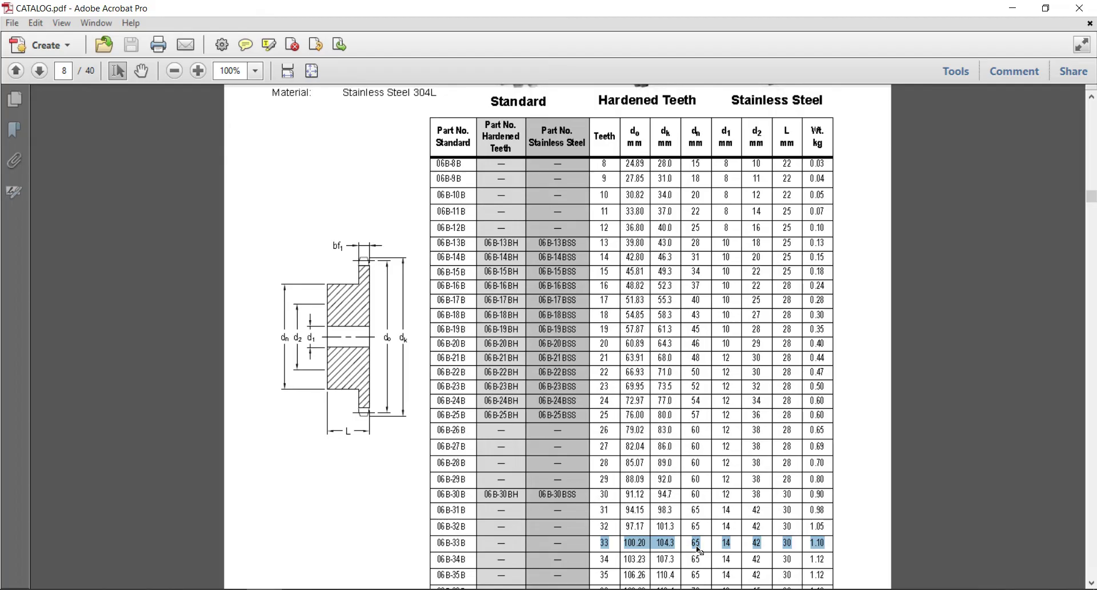
left_click(1013, 8)
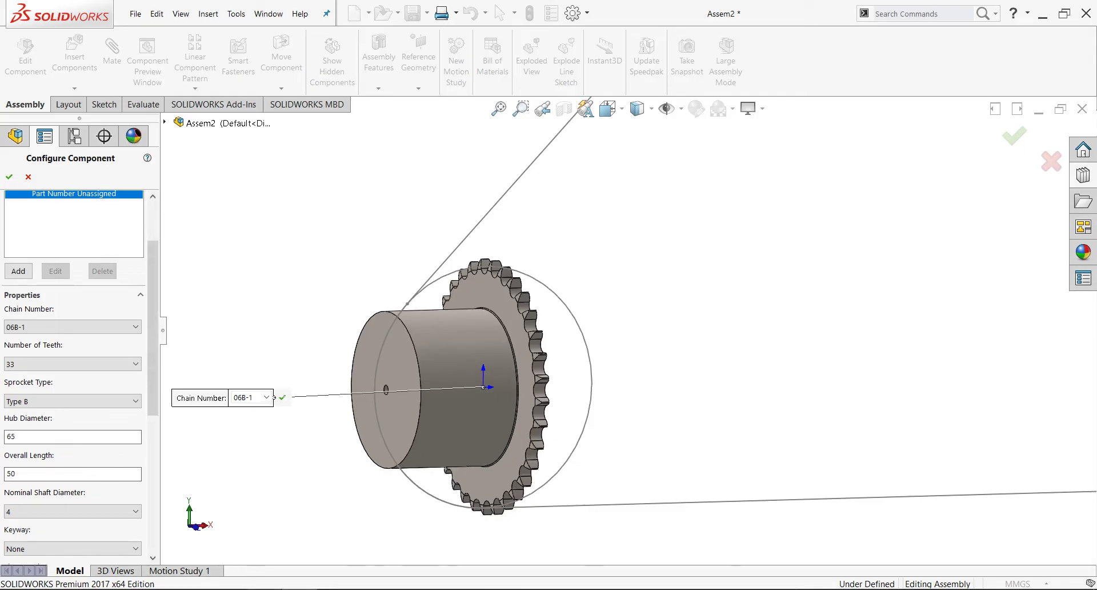
key("alt+Tab")
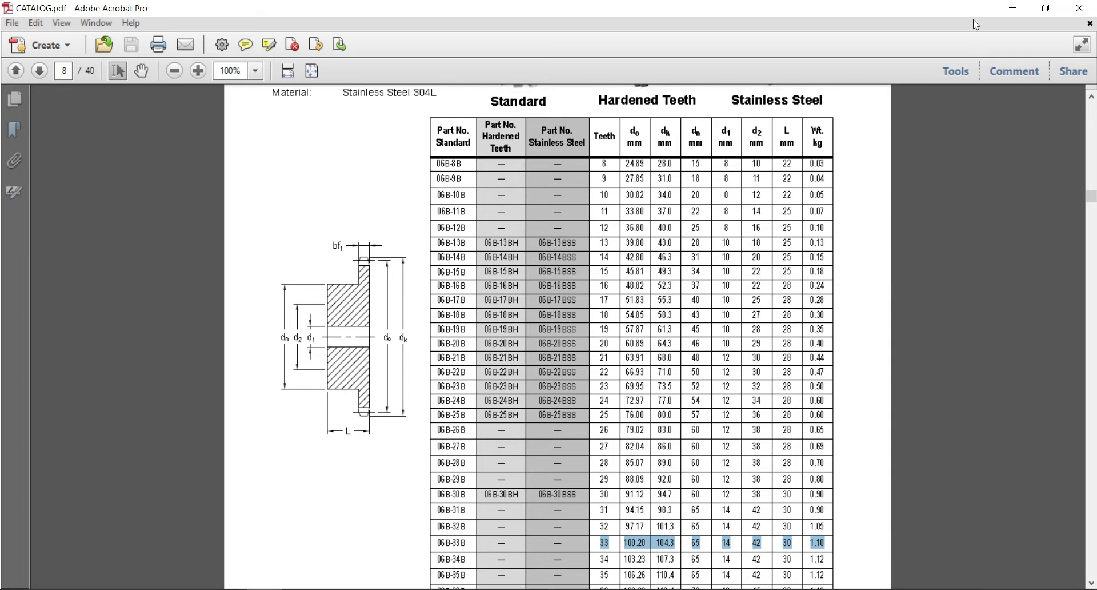
left_click(1013, 8)
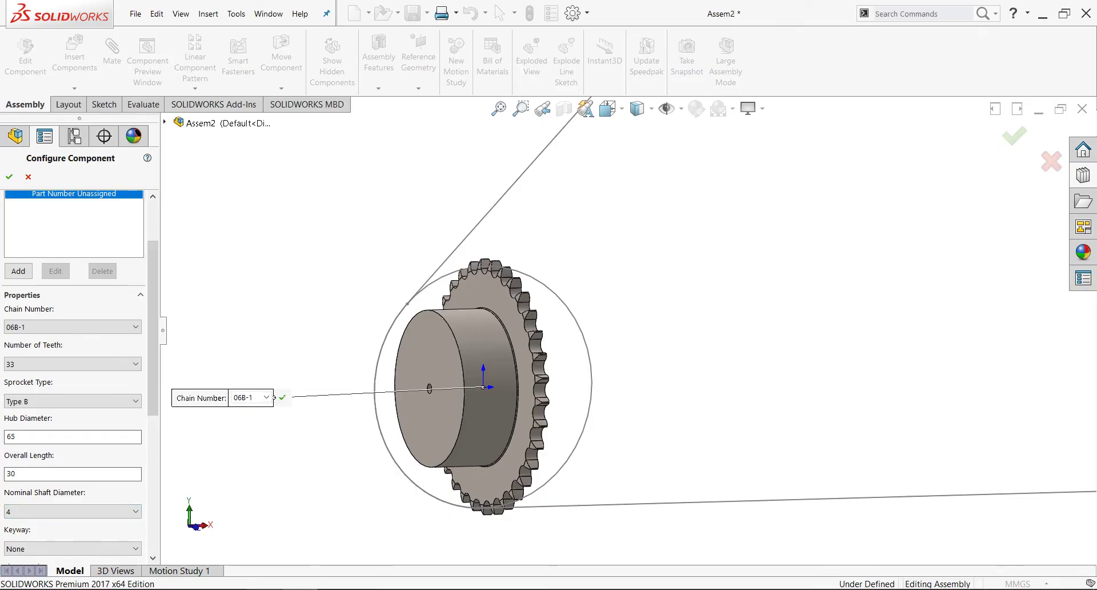
left_click(266, 537)
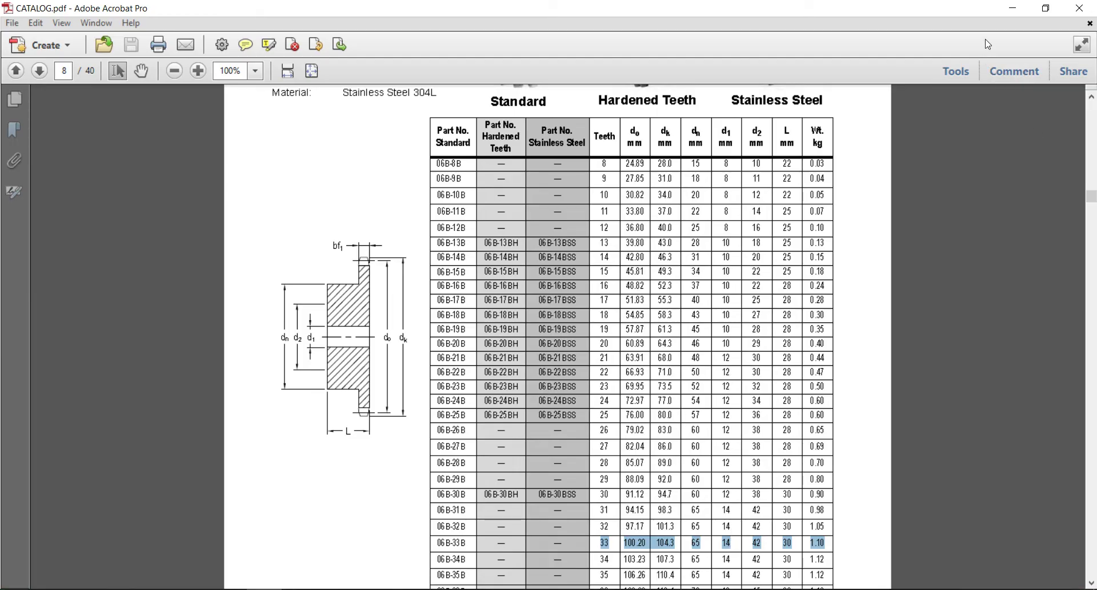
left_click(1012, 8)
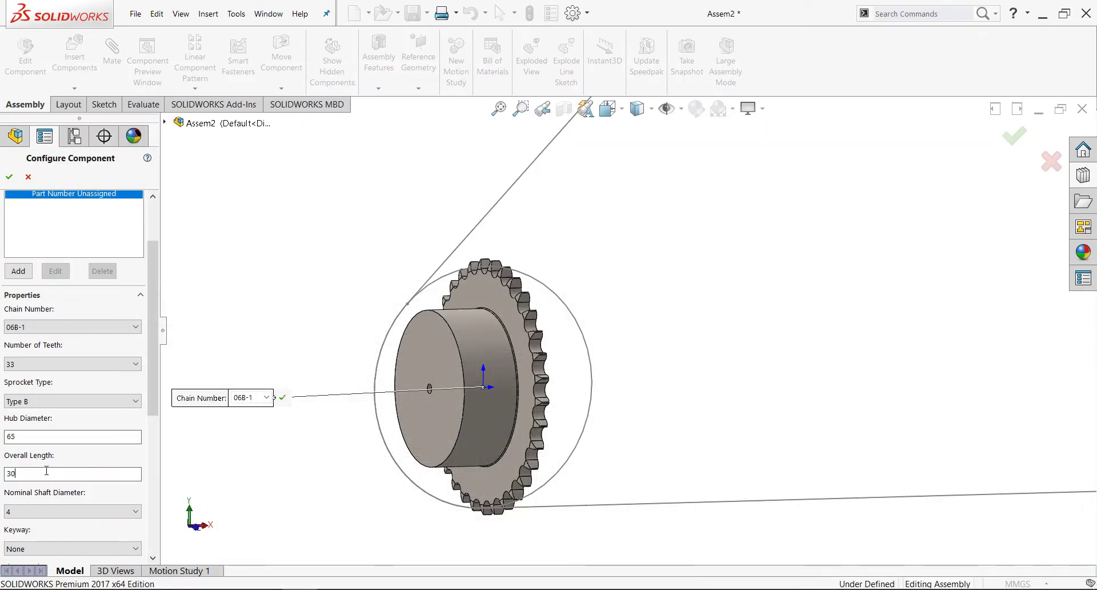
Step: Set the nominal shaft diameter to 14 and the keyway to Square(1)
left_click(33, 507)
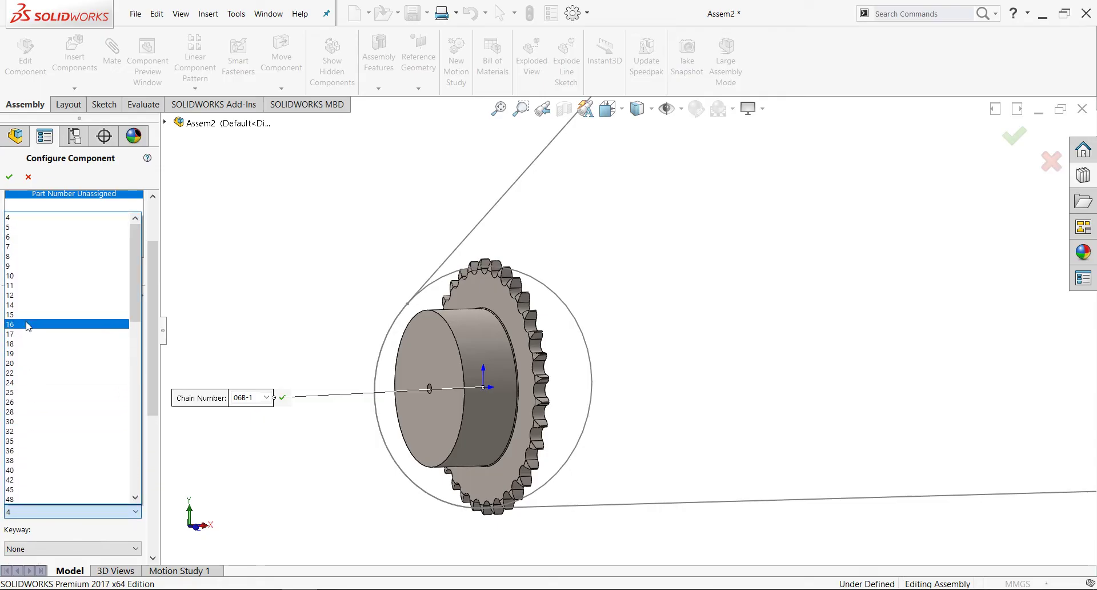
left_click(17, 306)
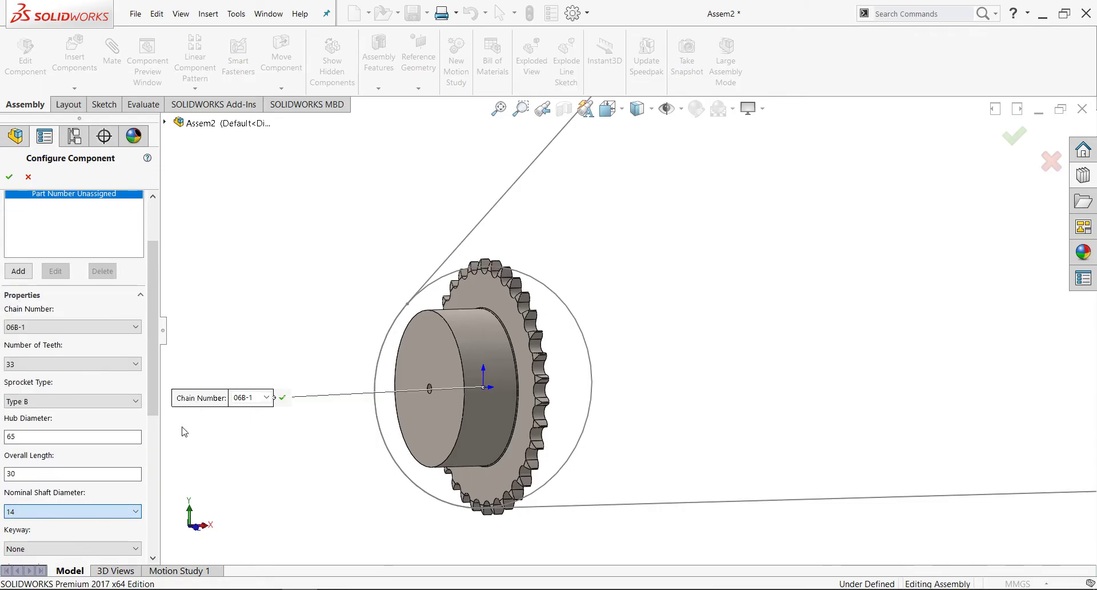
left_click_drag(153, 383, 153, 462)
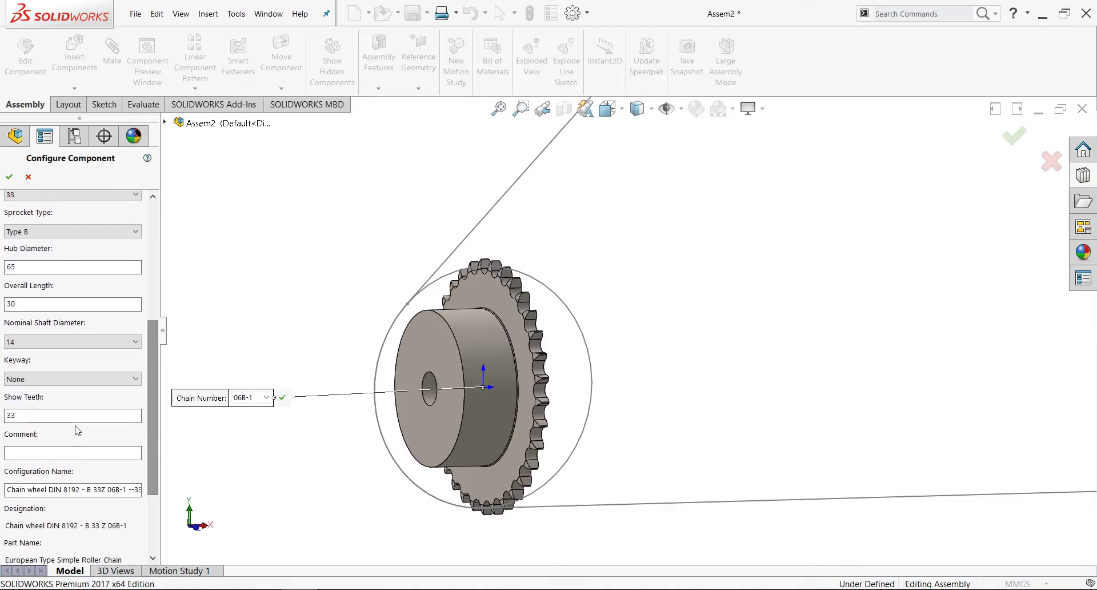
left_click(66, 378)
left_click(65, 398)
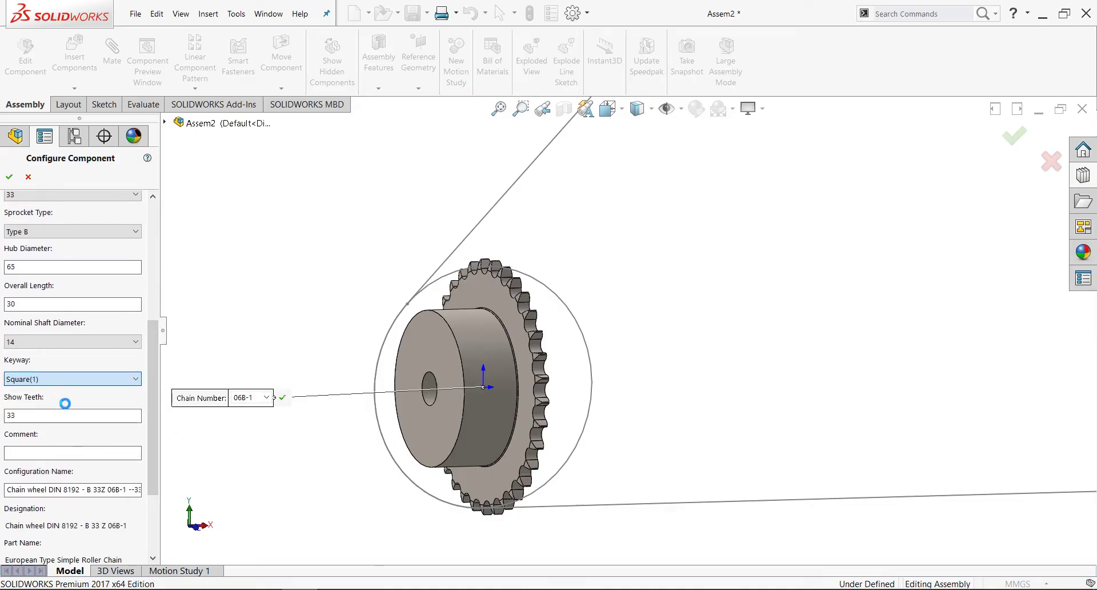
left_click(66, 379)
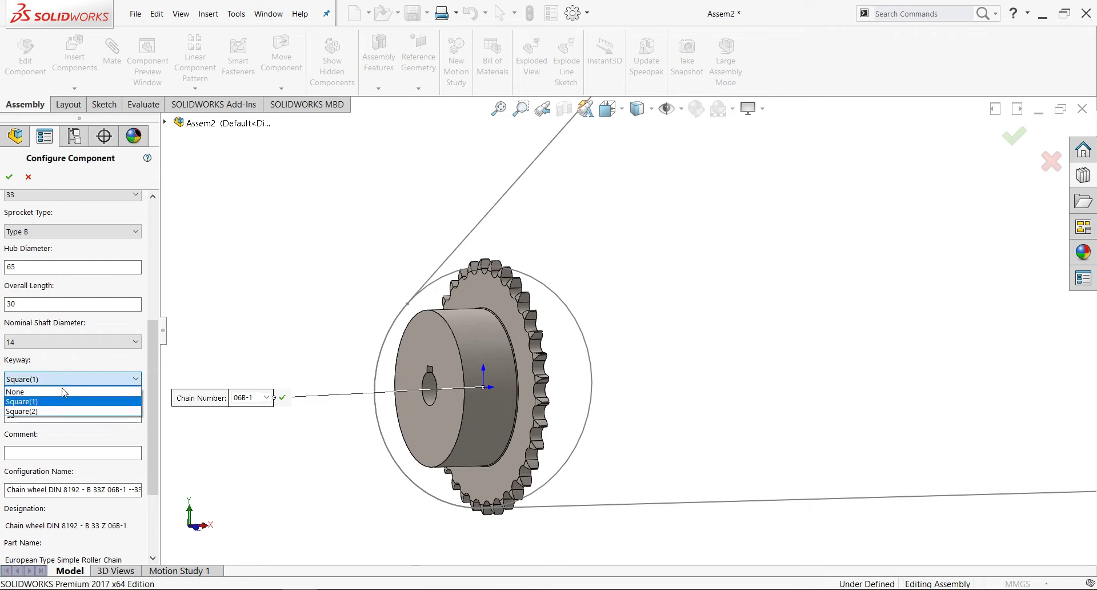
left_click(56, 410)
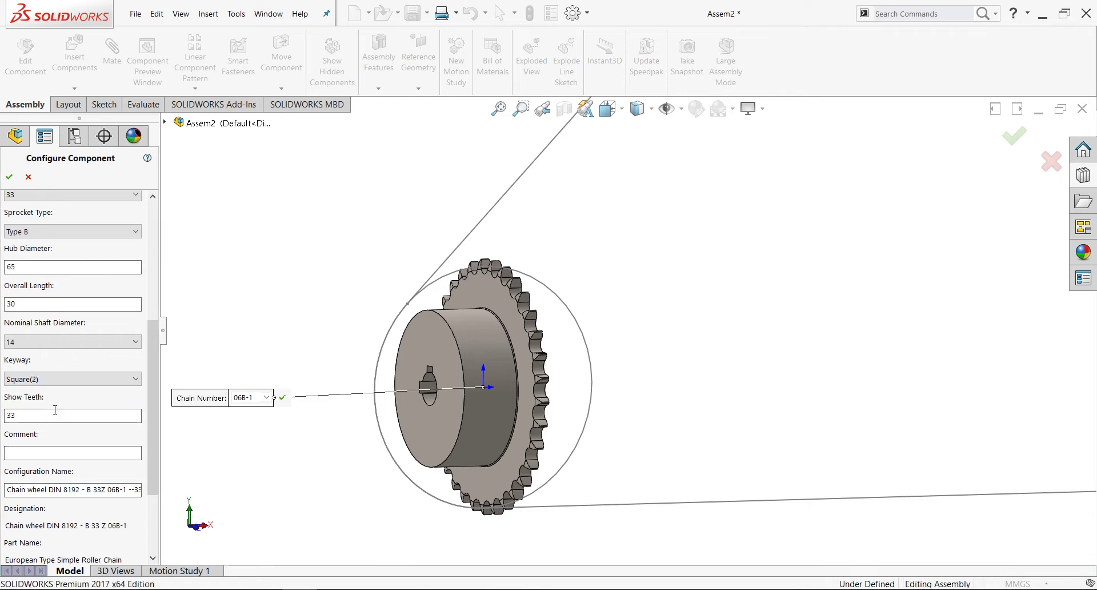
left_click(55, 379)
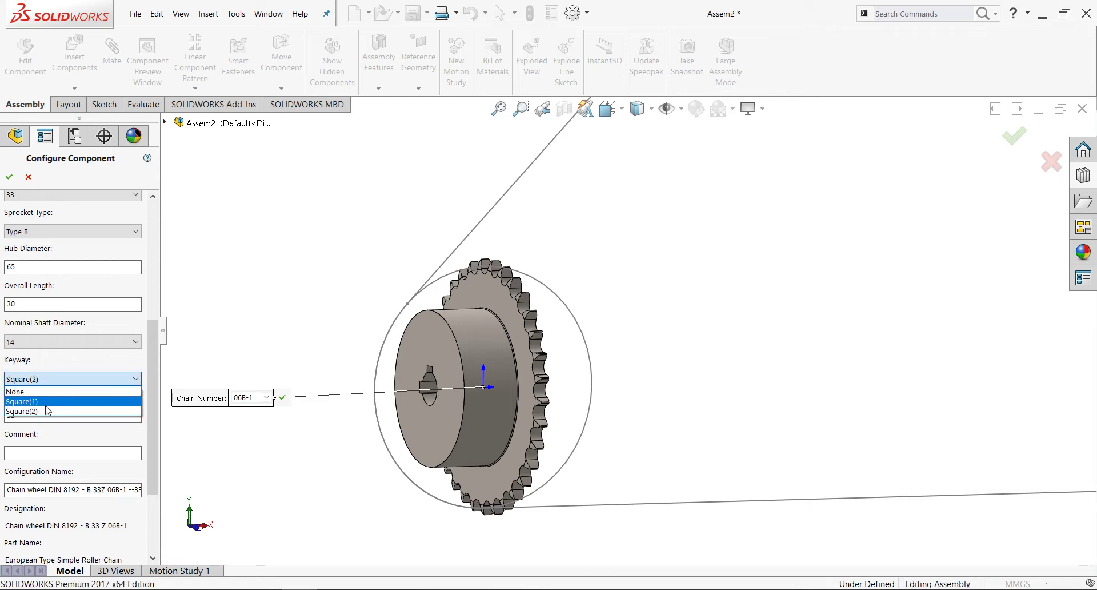
left_click(46, 404)
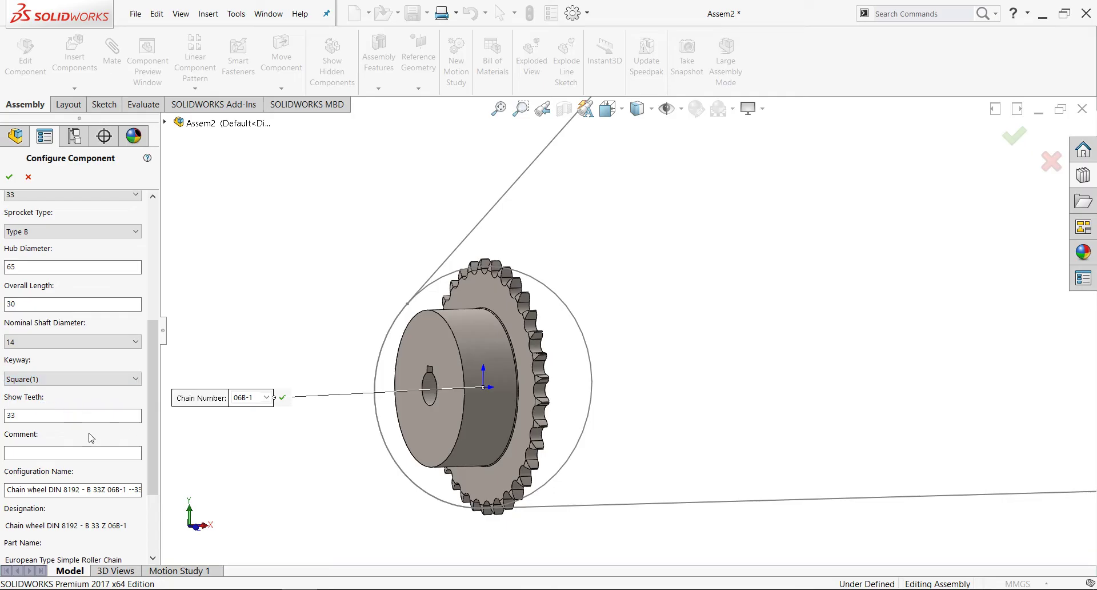
scroll(149, 463, "down", 5)
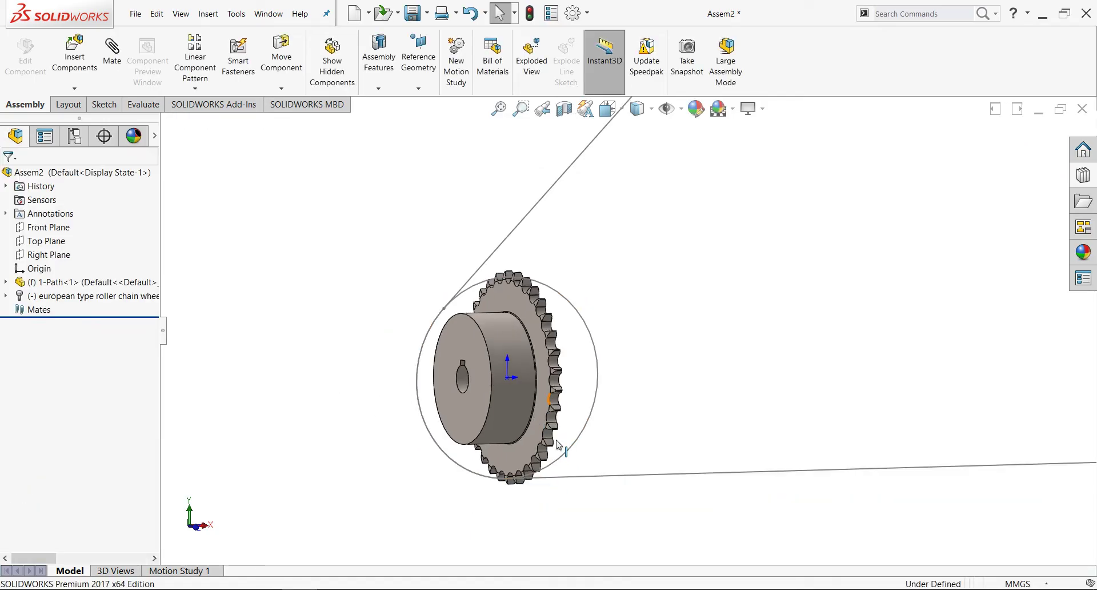
Step: View the whole chain path, select the assembly's Front Plane, and start a mate
middle_click_drag(594, 479, 591, 426)
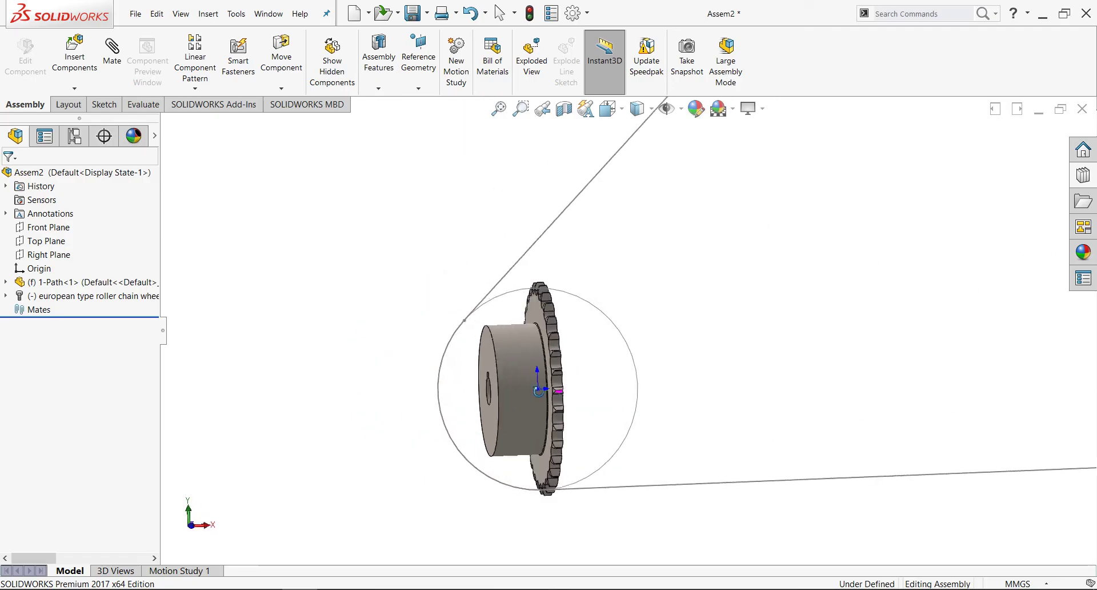
scroll(634, 334, "up", 3)
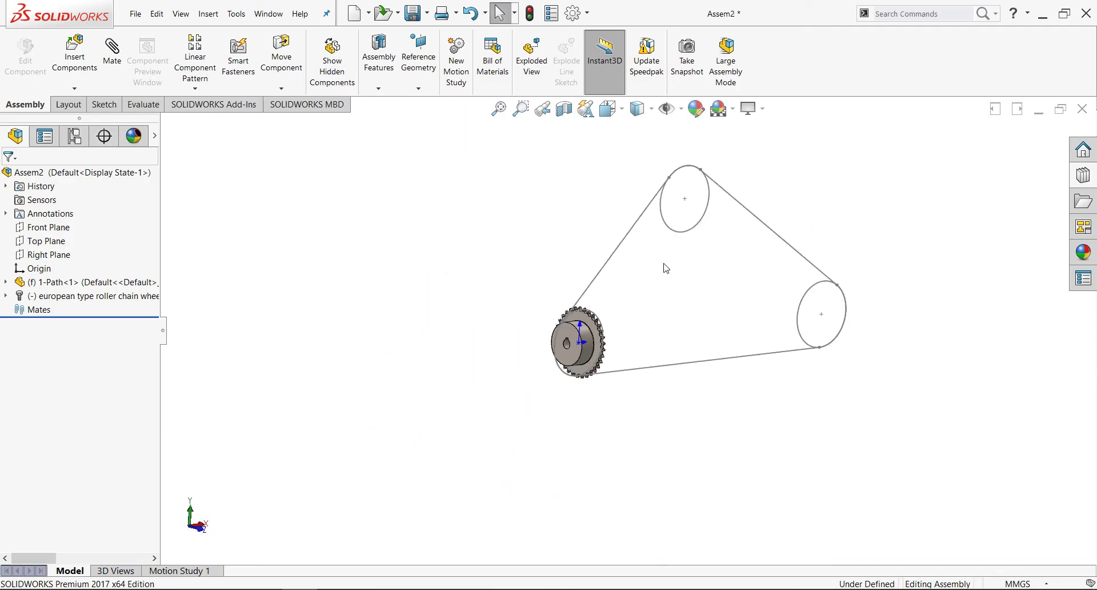
scroll(658, 257, "down", 1)
mouse_move(649, 269)
middle_mouse_down()
mouse_move(608, 274)
mouse_move(610, 318)
middle_mouse_up()
scroll(644, 252, "down", 3)
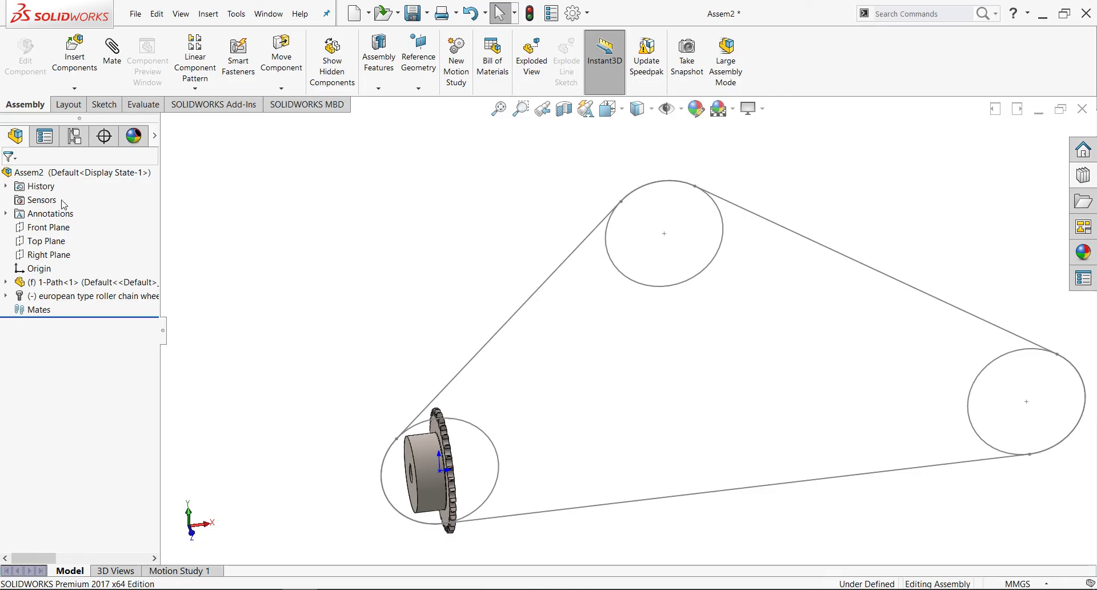
left_click(48, 227)
mouse_move(355, 284)
middle_mouse_down()
mouse_move(465, 252)
mouse_move(540, 304)
mouse_move(526, 276)
middle_mouse_up()
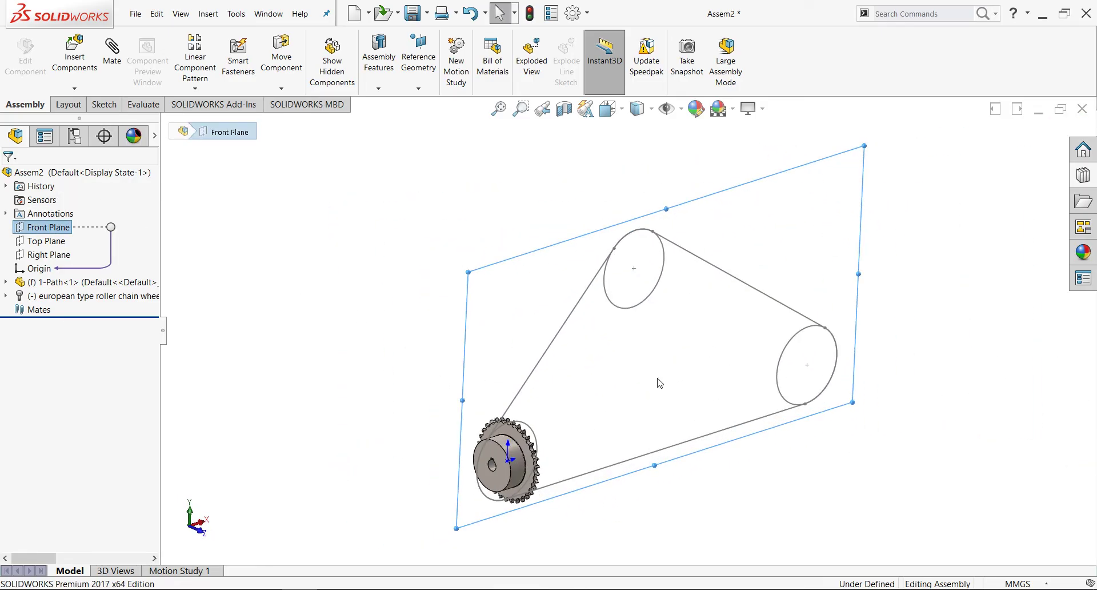
mouse_move(659, 383)
middle_mouse_down()
mouse_move(417, 431)
mouse_move(564, 440)
middle_mouse_up()
scroll(559, 391, "down", 3)
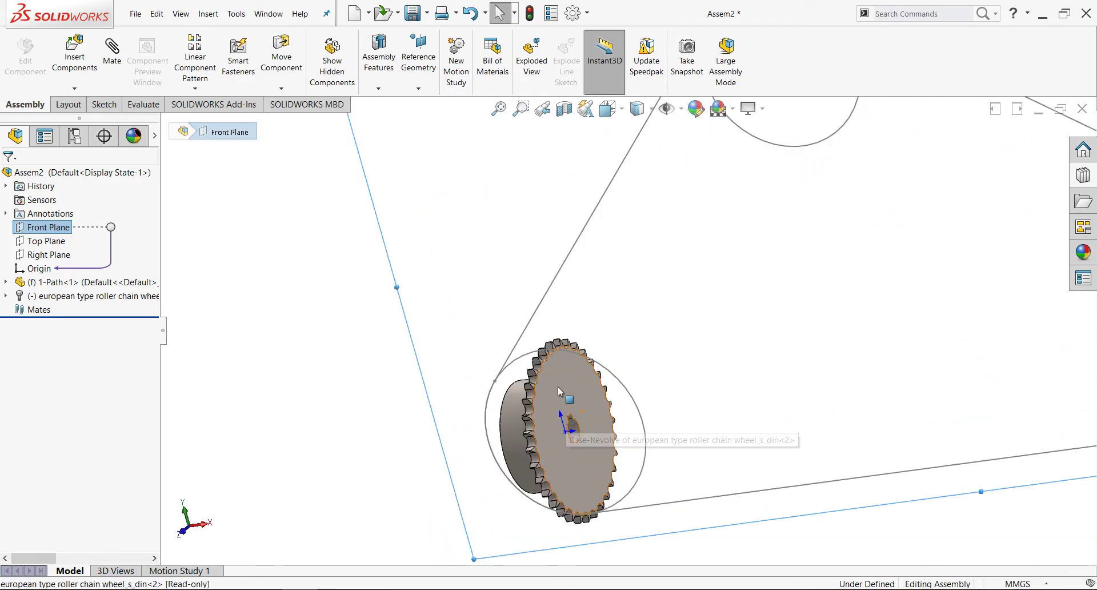
scroll(563, 420, "up", 2)
scroll(571, 240, "up", 3)
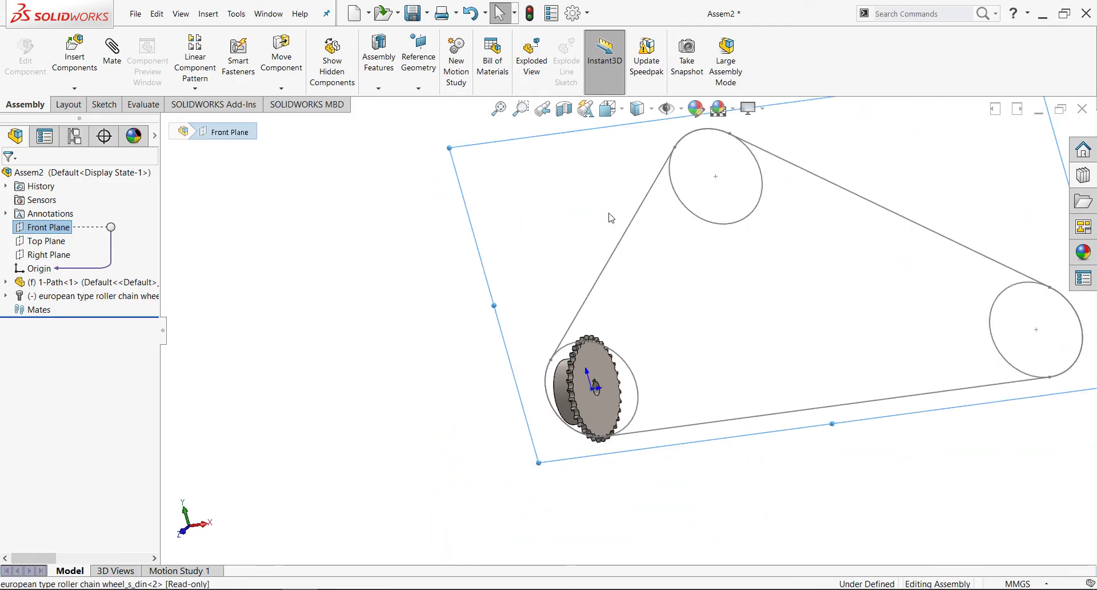
left_click(112, 57)
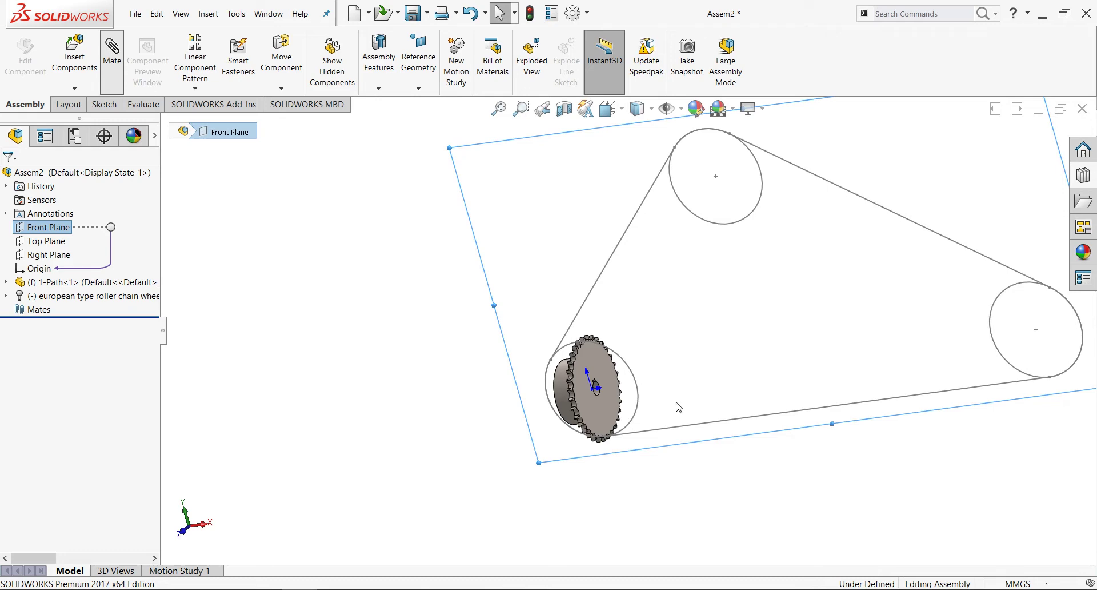
Step: Make the sprocket face coincident with the Front Plane
scroll(644, 384, "down", 3)
left_click(544, 348)
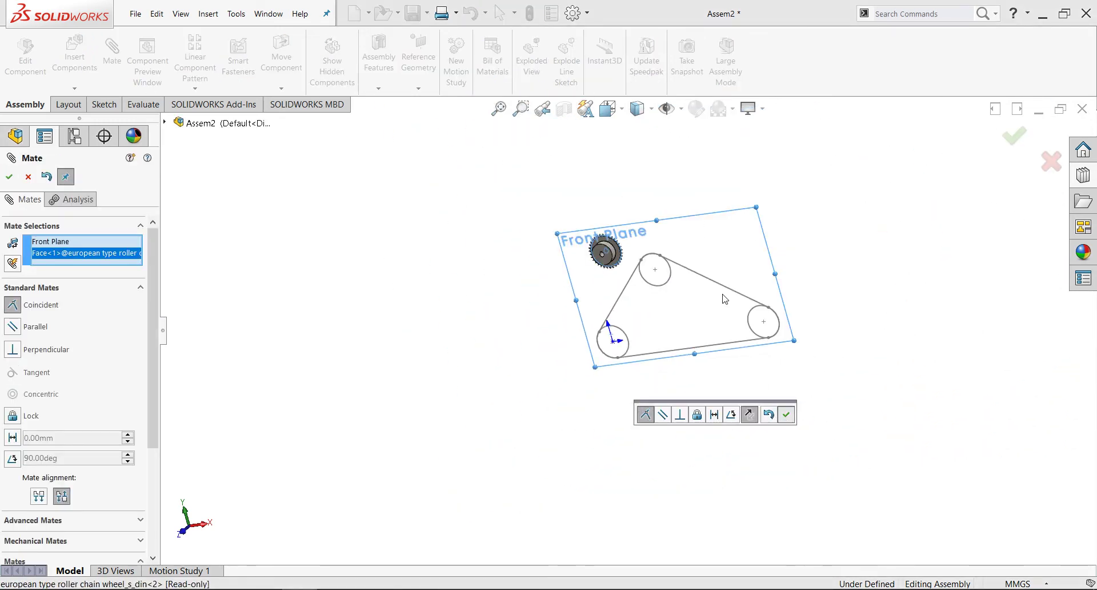
key("Return")
scroll(606, 257, "down", 2)
scroll(572, 314, "down", 3)
scroll(574, 321, "down", 3)
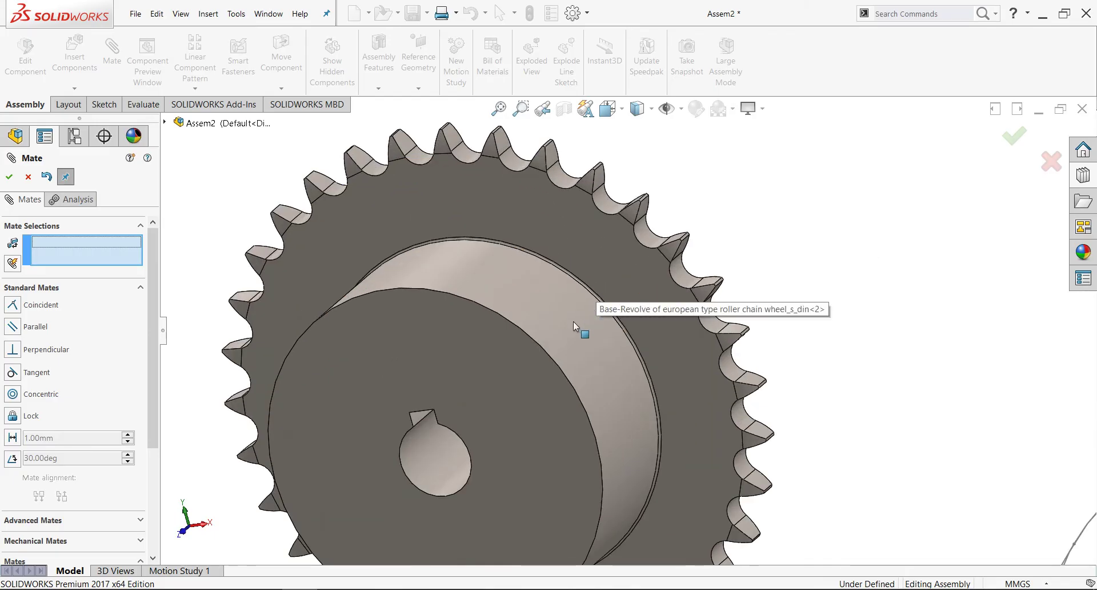
Step: Mate the sprocket's bore edge concentric with the chain path circle
left_click(540, 345)
scroll(567, 359, "up", 3)
scroll(840, 407, "down", 1)
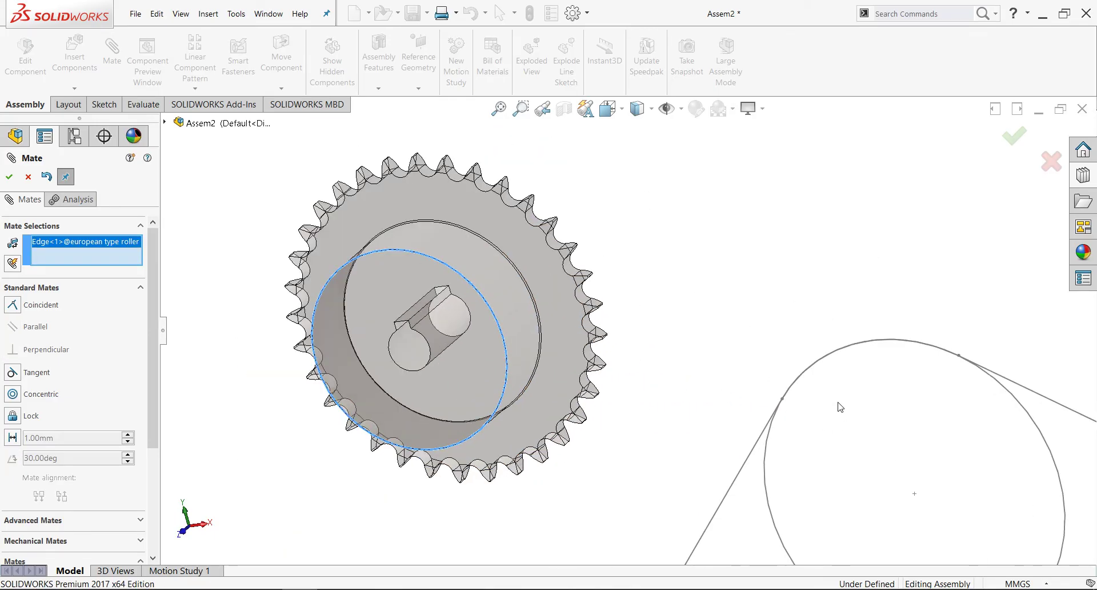
left_click(772, 461)
scroll(800, 463, "up", 2)
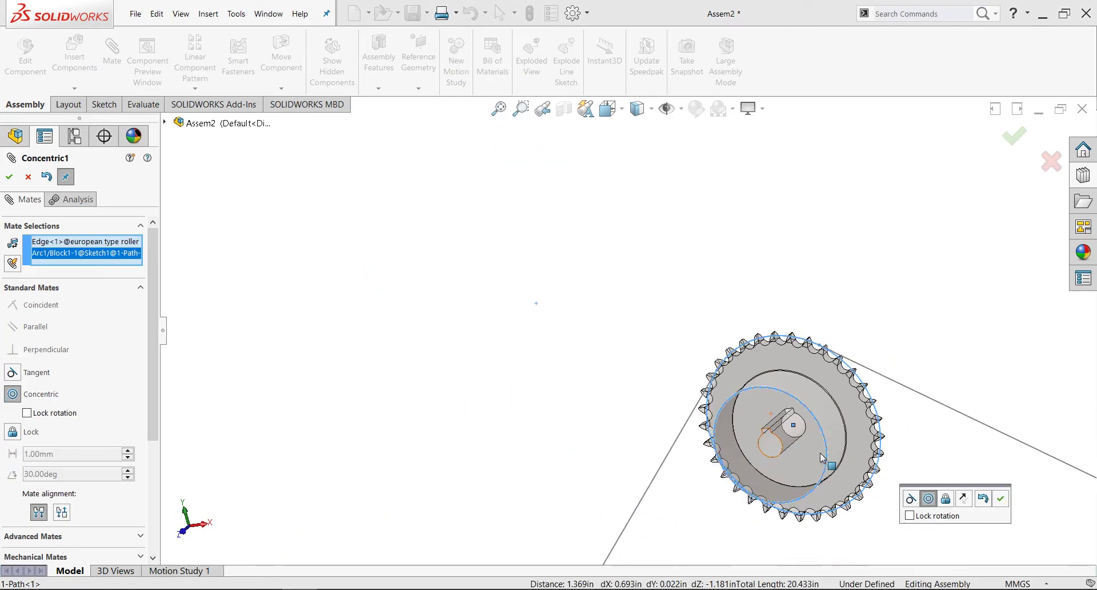
left_click(1001, 499)
Step: Inspect the mated sprocket's face and hub, then close the Mate command
scroll(849, 472, "up", 2)
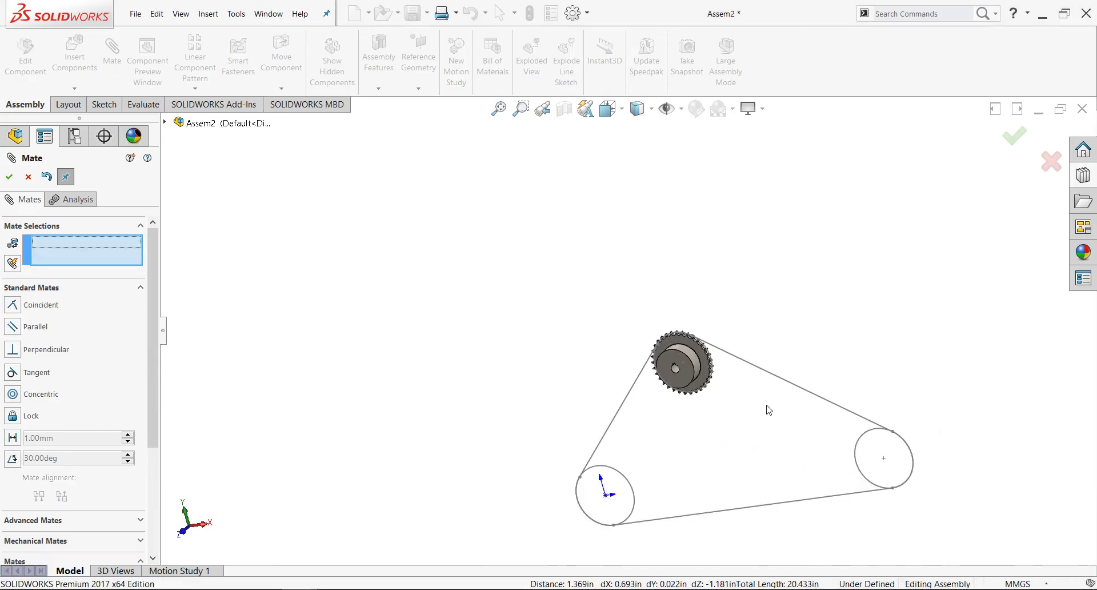
scroll(766, 410, "down", 2)
mouse_move(758, 351)
middle_mouse_down()
mouse_move(825, 355)
mouse_move(830, 367)
middle_mouse_up()
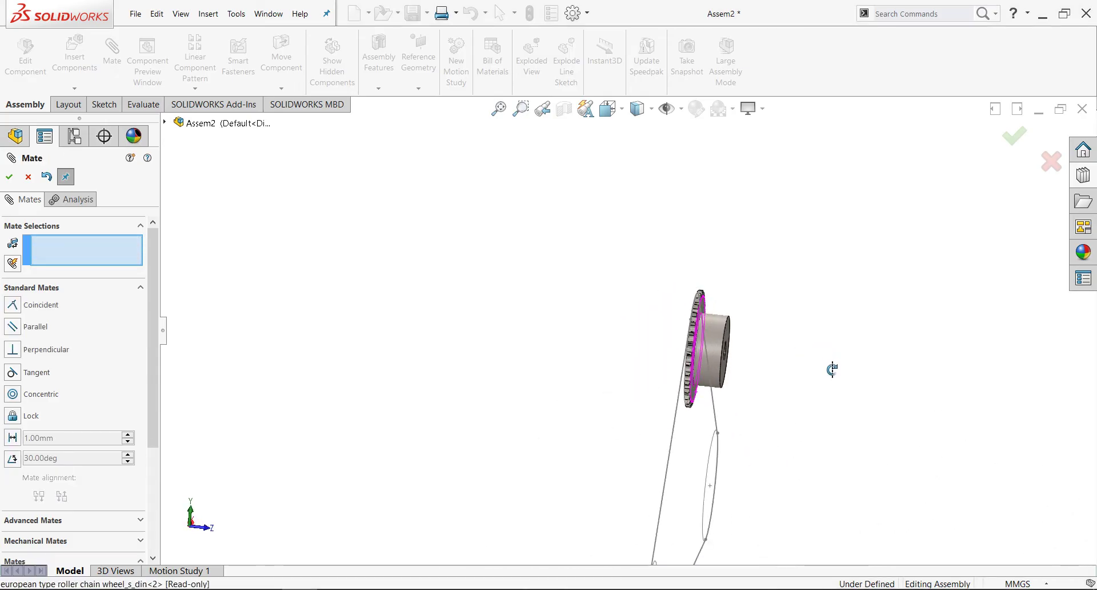
scroll(704, 319, "down", 3)
scroll(709, 321, "down", 2)
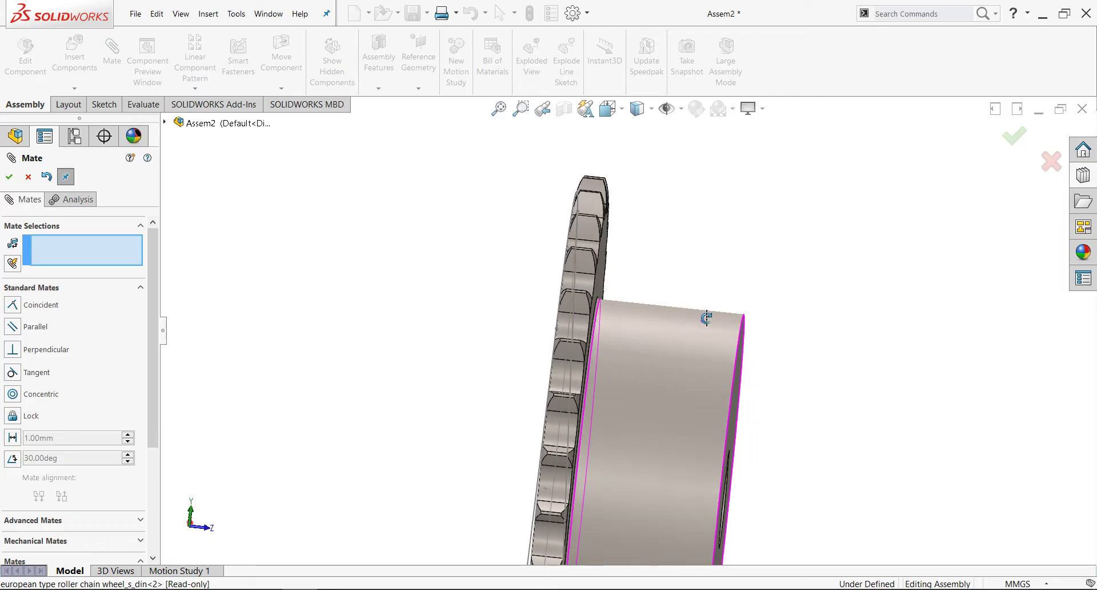
middle_click_drag(703, 316, 642, 308)
scroll(659, 326, "up", 3)
scroll(660, 325, "up", 2)
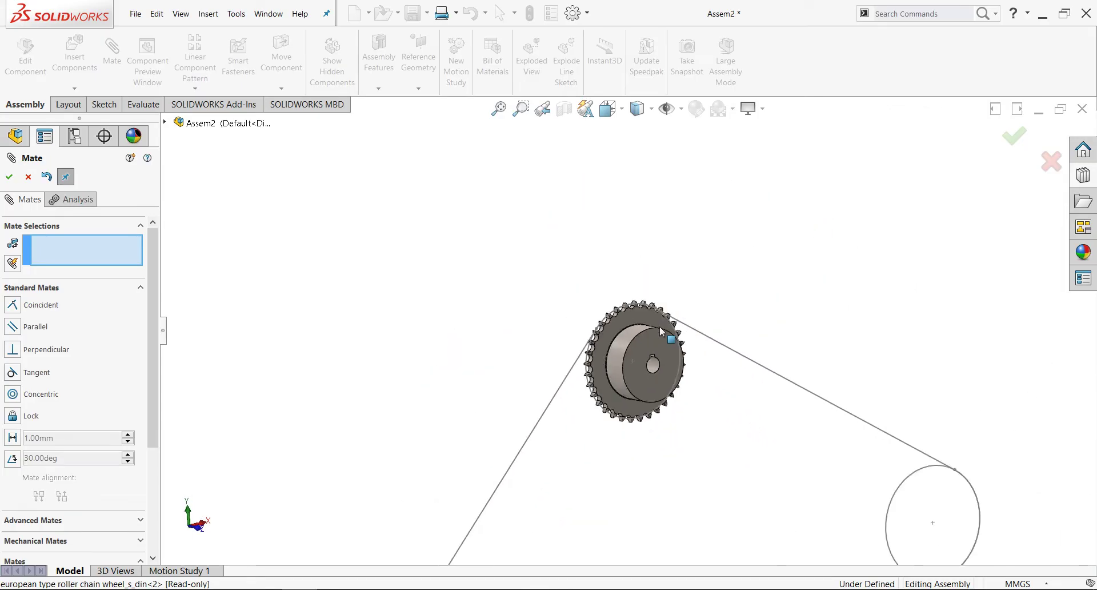
scroll(630, 352, "down", 5)
scroll(679, 388, "up", 1)
scroll(627, 328, "up", 3)
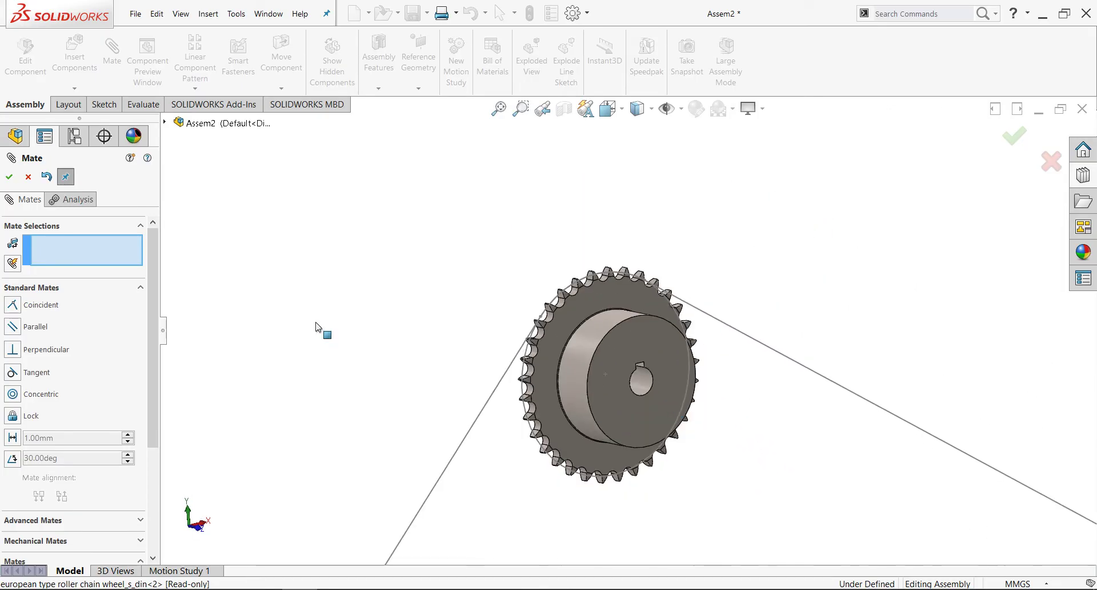
left_click(10, 176)
Step: Ctrl-drag the sprocket to place a second copy in the assembly
scroll(603, 420, "up", 3)
scroll(629, 385, "down", 3)
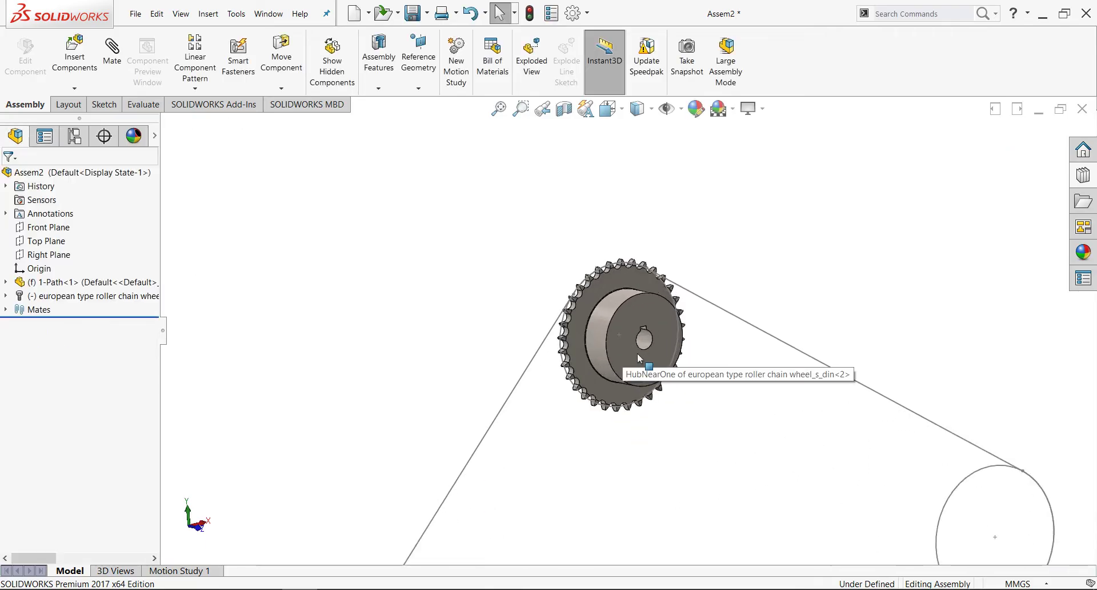
scroll(639, 354, "up", 1)
scroll(616, 341, "up", 2)
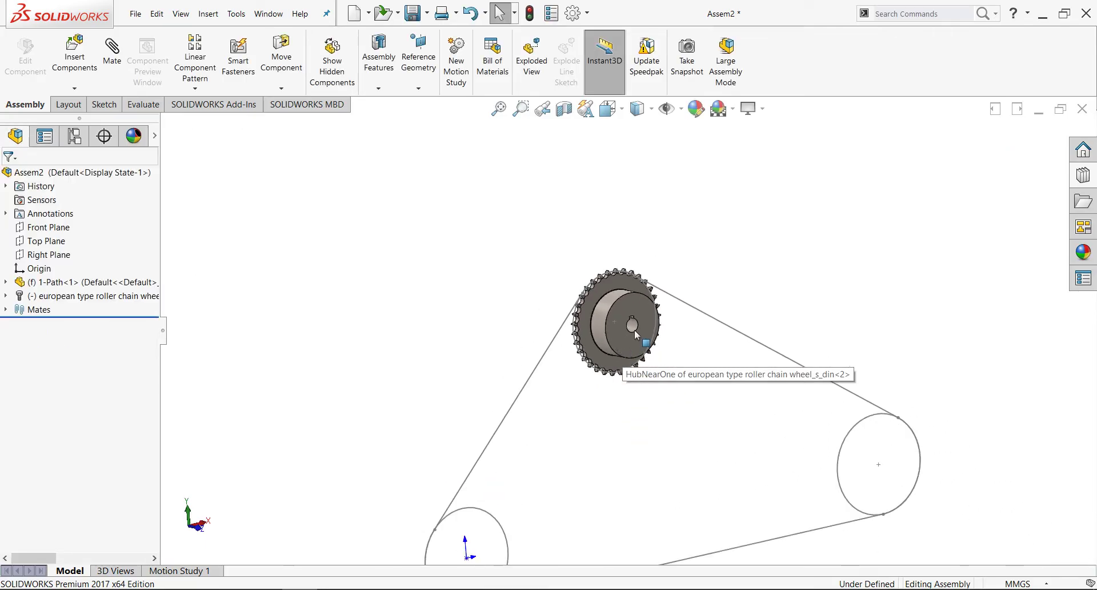
left_click_drag(623, 337, 707, 420, "ctrl")
Step: Ctrl-drag a third sprocket copy into the assembly and start a new mate
left_click_drag(656, 362, 826, 315, "ctrl")
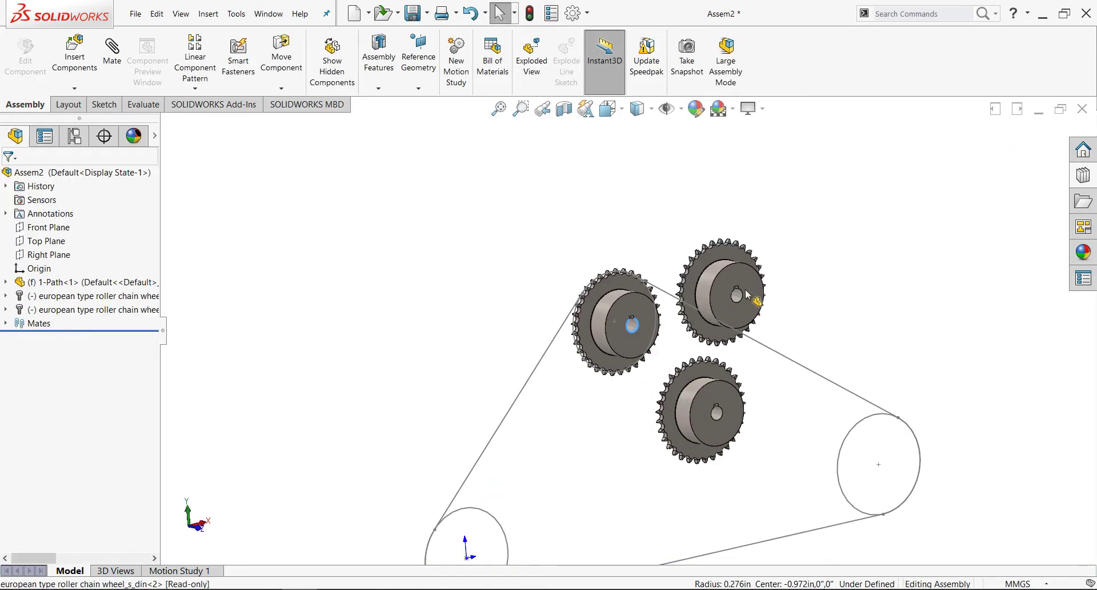
scroll(818, 363, "up", 2)
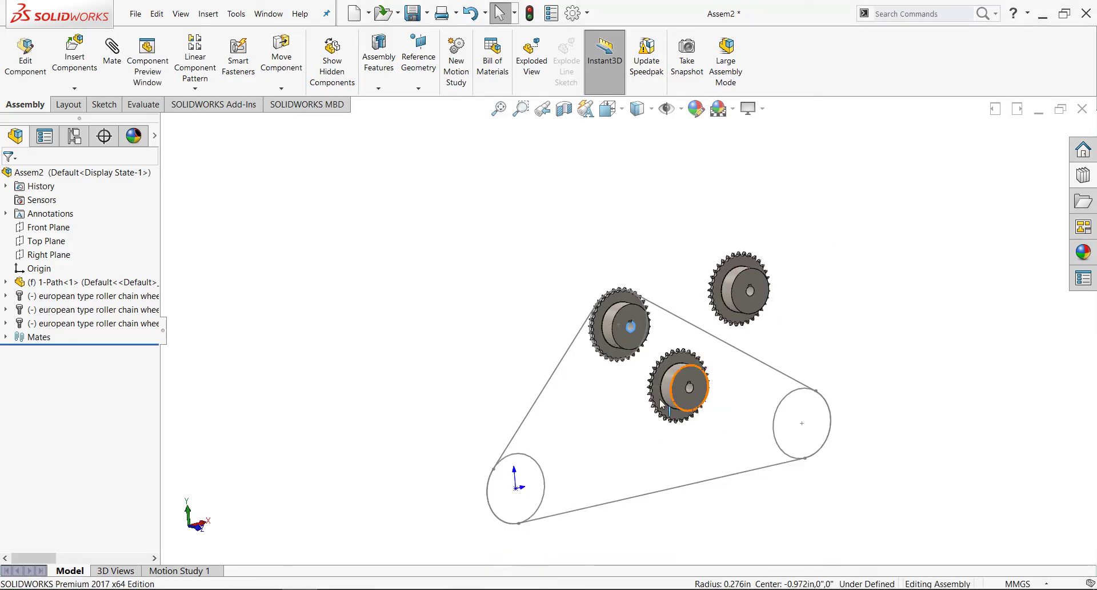
scroll(657, 411, "down", 3)
scroll(614, 421, "up", 3)
mouse_move(617, 404)
middle_mouse_down()
mouse_move(644, 450)
mouse_move(647, 381)
mouse_move(683, 404)
mouse_move(674, 388)
middle_mouse_up()
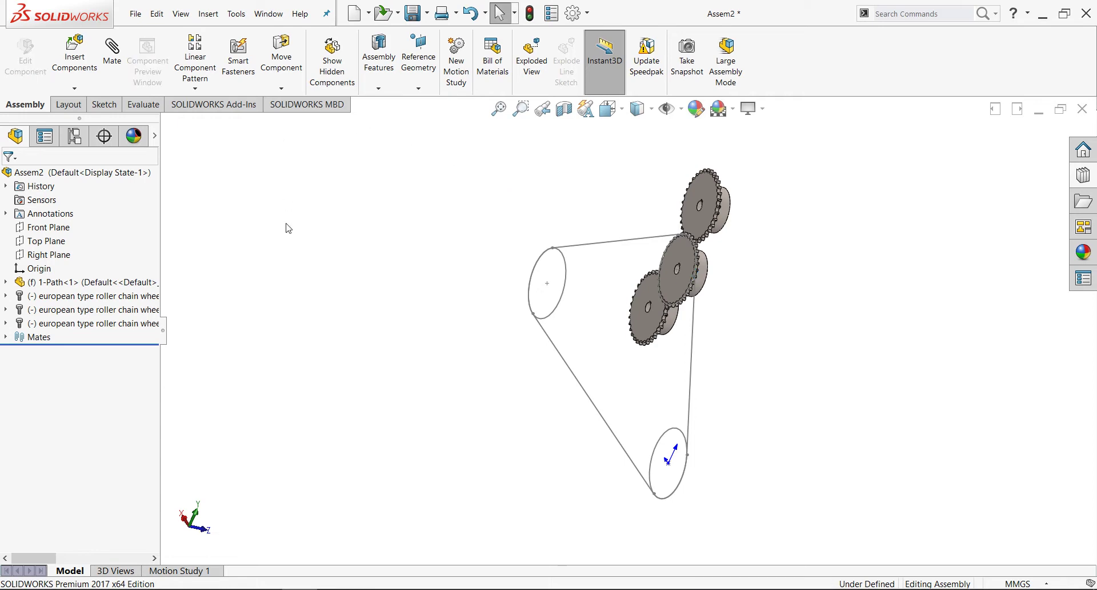
left_click(112, 50)
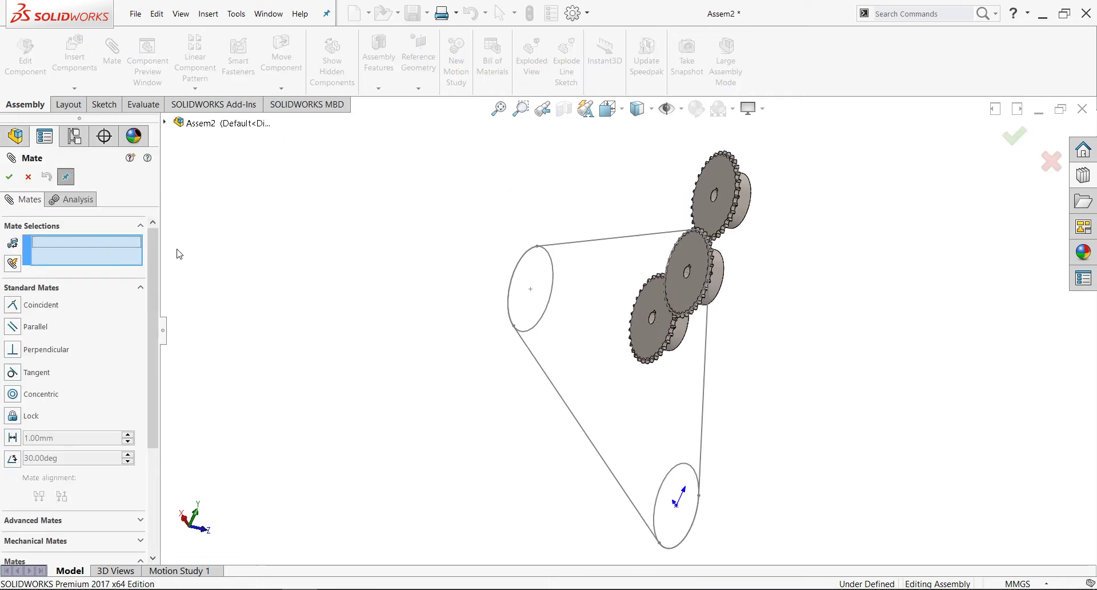
Step: Make both sprocket copies' faces coincident with the front sprocket's face
left_click(652, 314)
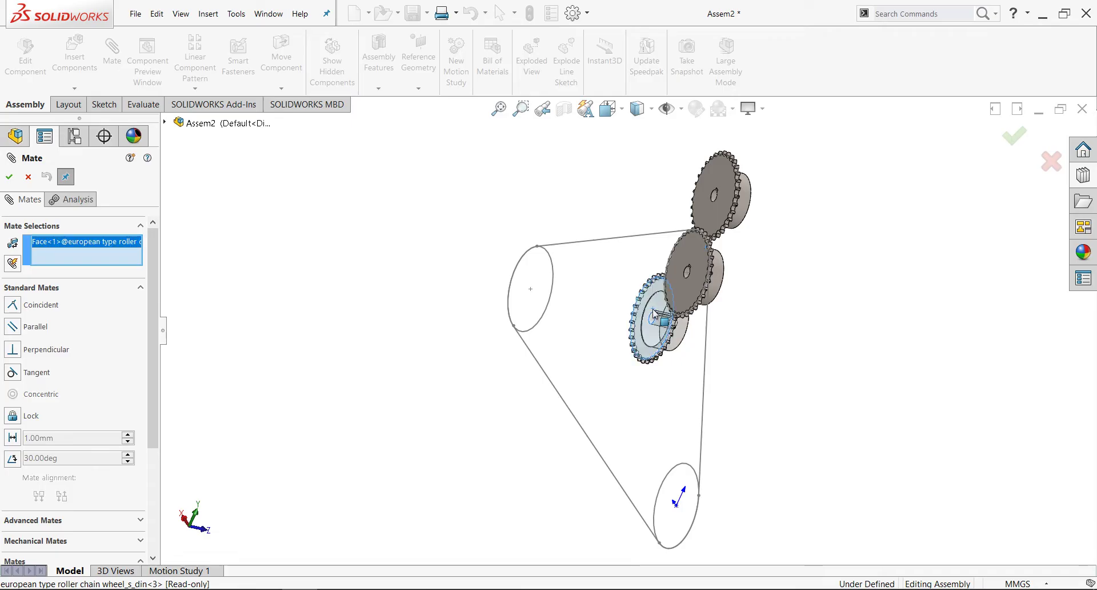
left_click(697, 246)
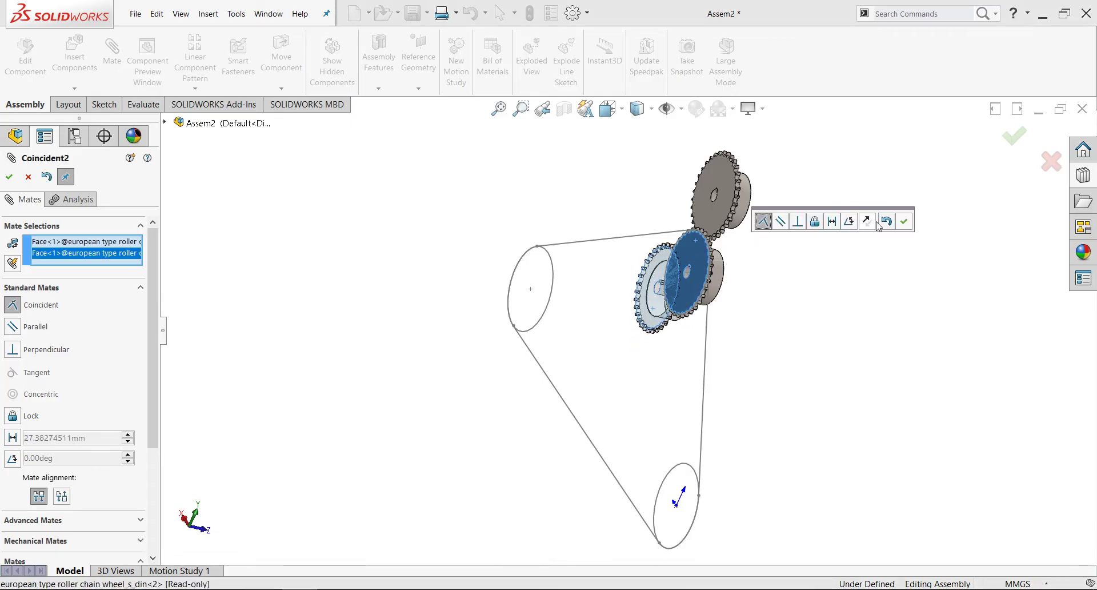
left_click(905, 222)
left_click(657, 281)
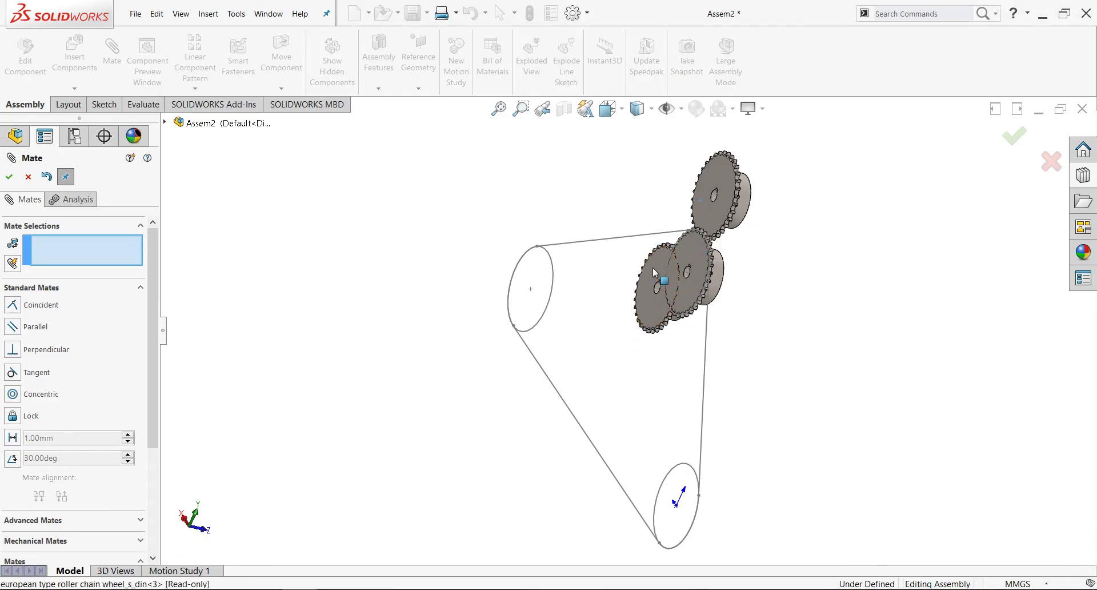
left_click(705, 196)
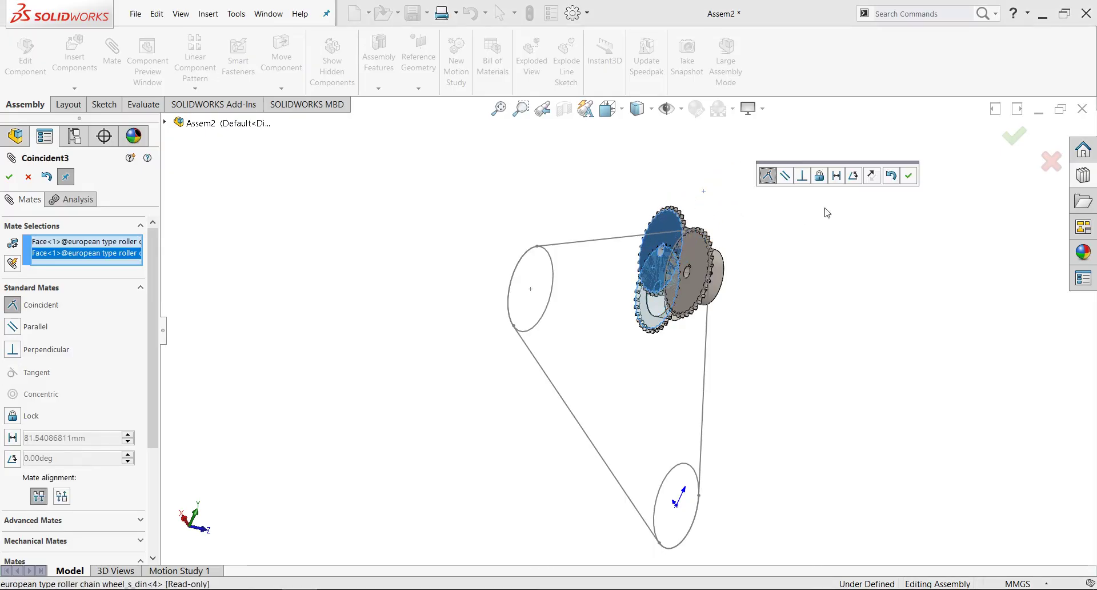
left_click(908, 177)
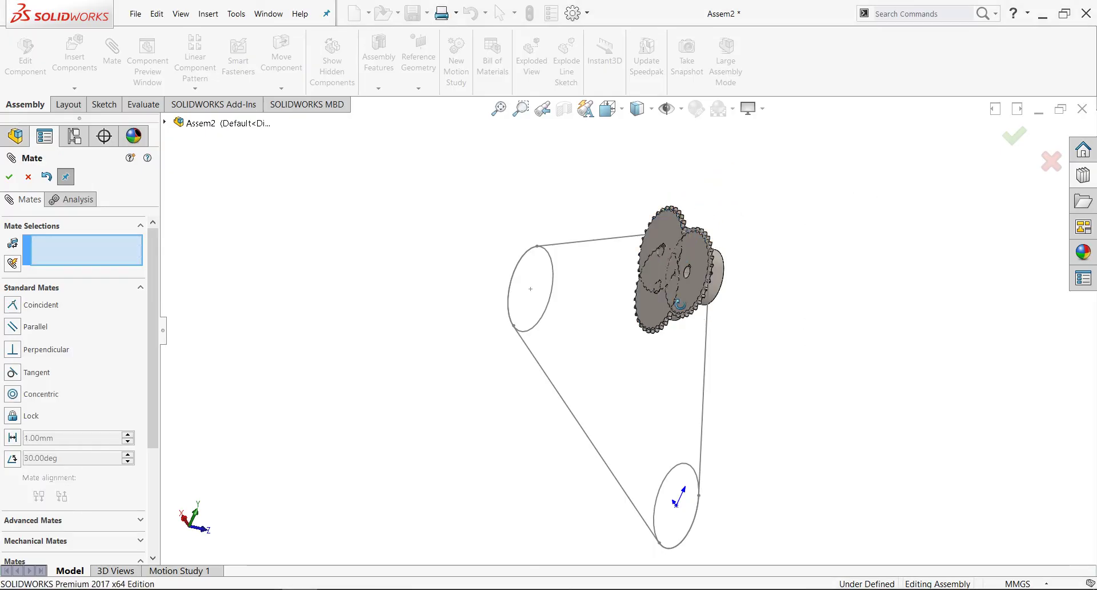
Step: Centre the two copies concentrically on the lower-left and right path circles
middle_click_drag(680, 304, 646, 326)
scroll(645, 326, "down", 3)
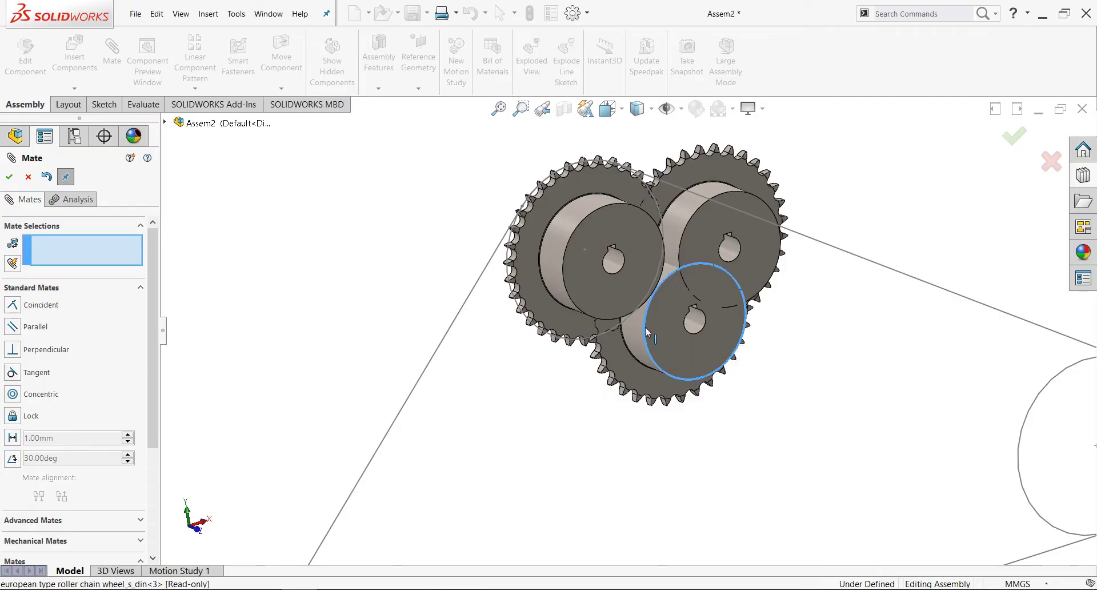
left_click(645, 327)
scroll(634, 337, "up", 5)
scroll(631, 343, "down", 2)
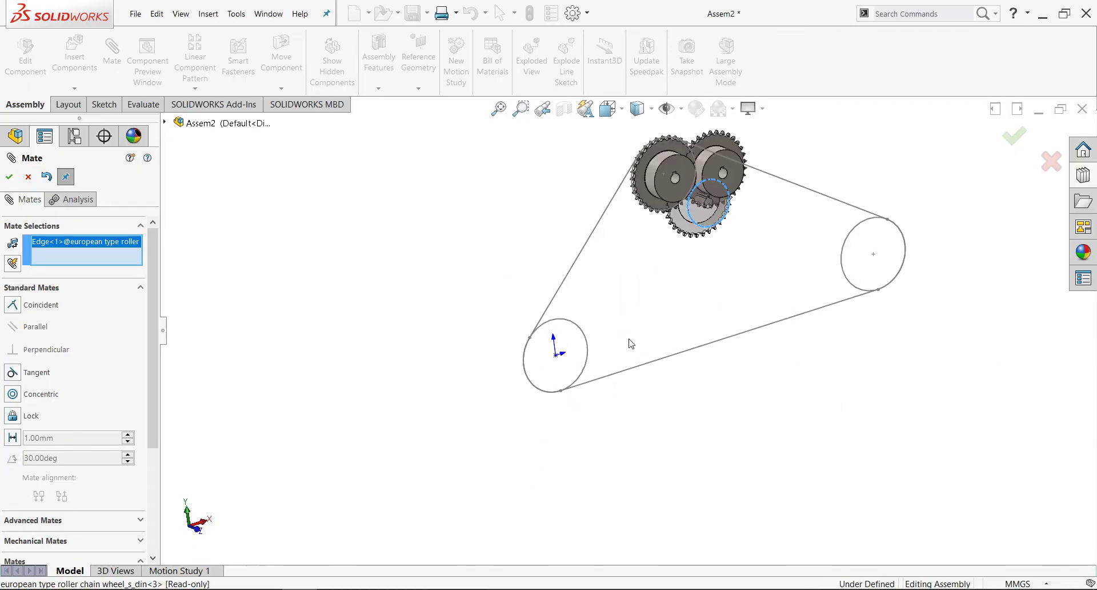
left_click(583, 331)
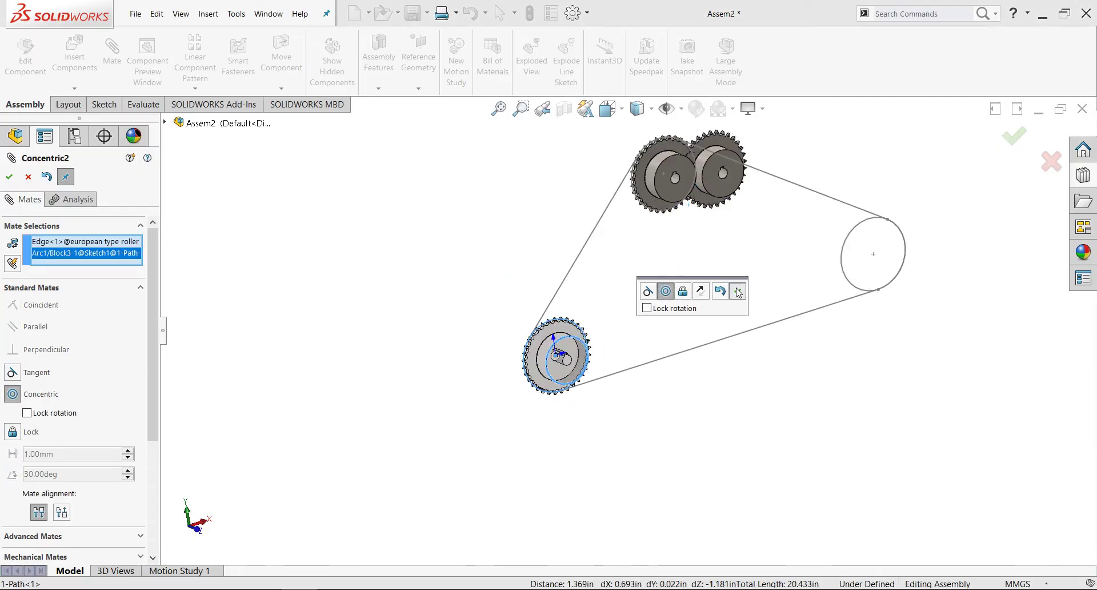
left_click(737, 292)
left_click(732, 156)
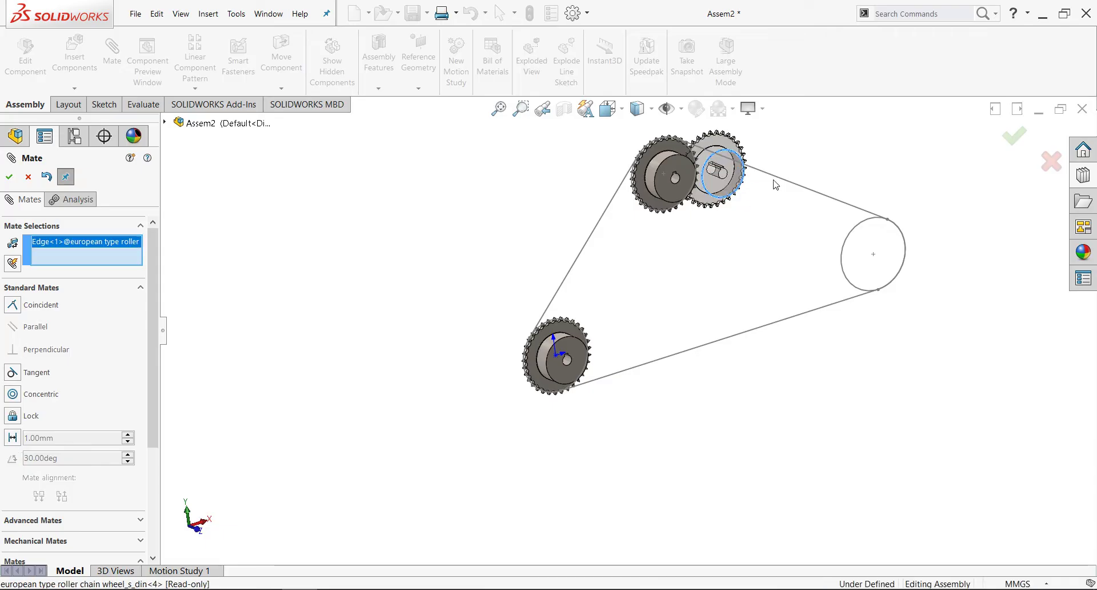
left_click(852, 235)
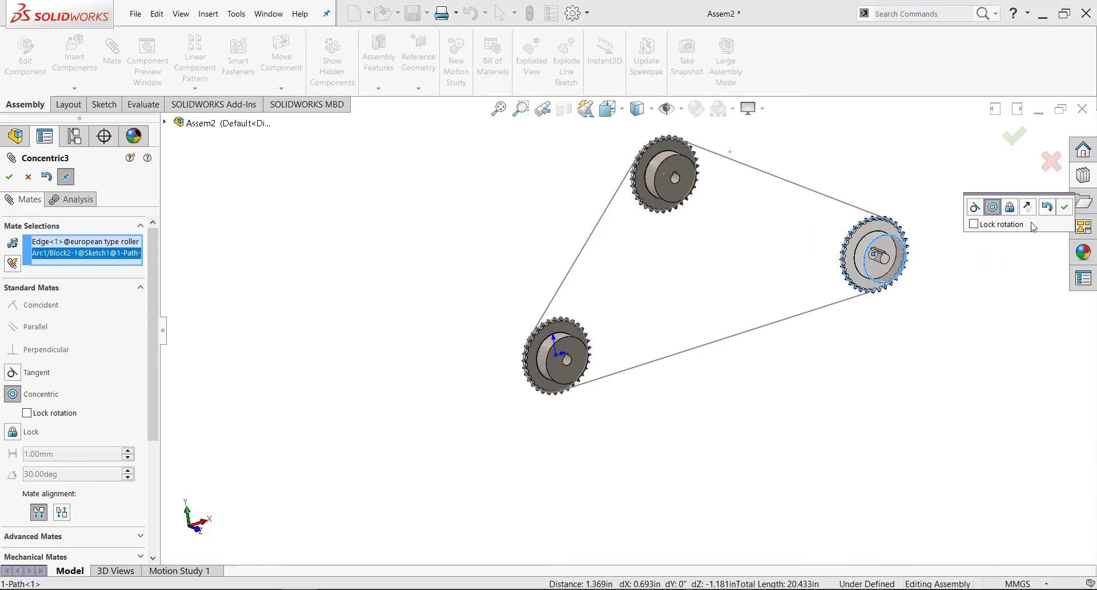
key("Return")
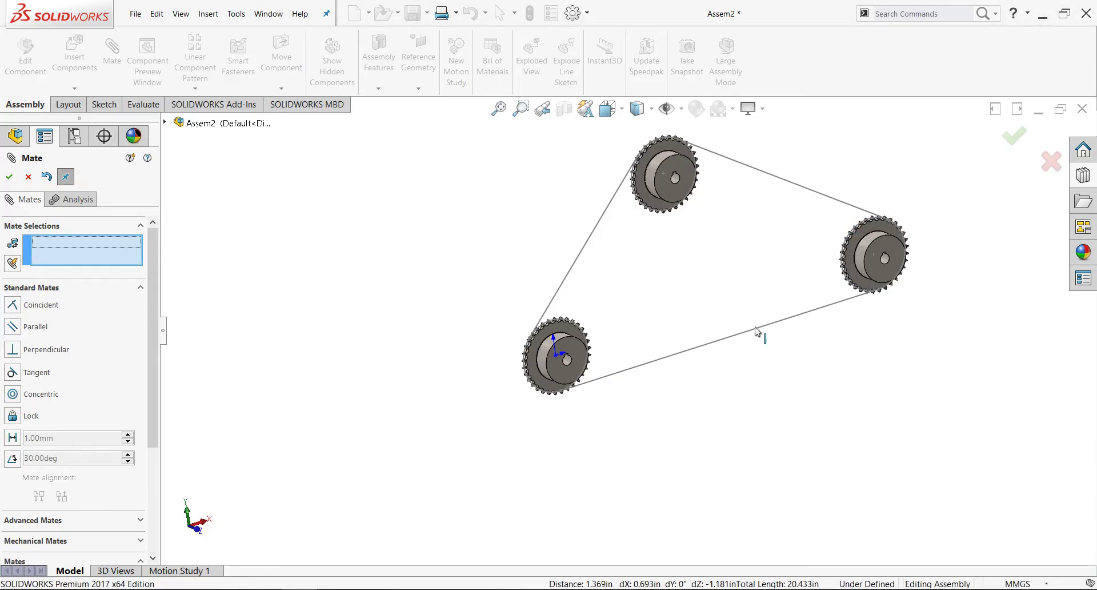
Step: Zoom to fit all three sprockets and close the Mate command
mouse_move(712, 323)
middle_mouse_down()
mouse_move(641, 269)
mouse_move(661, 326)
middle_mouse_up()
scroll(775, 156, "down", 5)
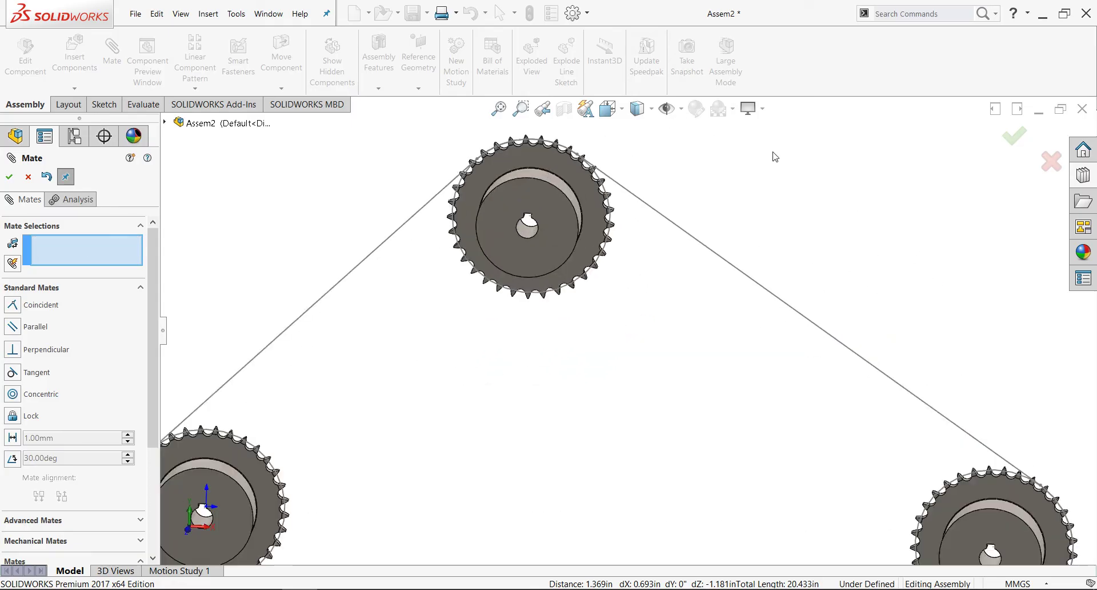
key("z")
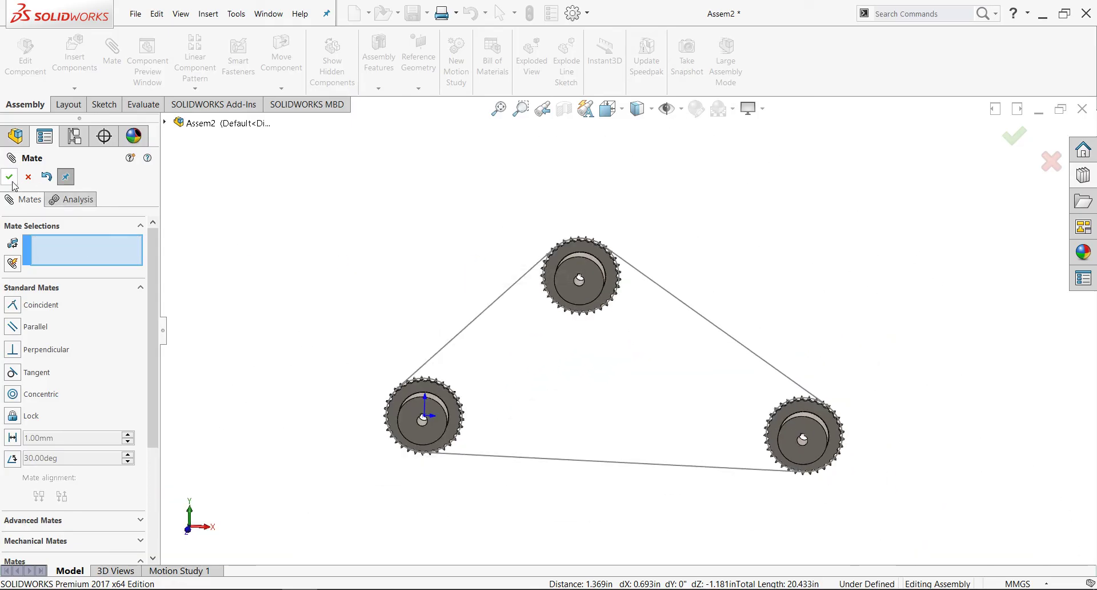
key("Escape")
Step: Insert the 2-Inear.SLDPRT and 3-Outer.SLDPRT chain link parts together
mouse_move(686, 385)
middle_mouse_down()
mouse_move(738, 372)
mouse_move(693, 378)
mouse_move(646, 353)
mouse_move(658, 433)
middle_mouse_up()
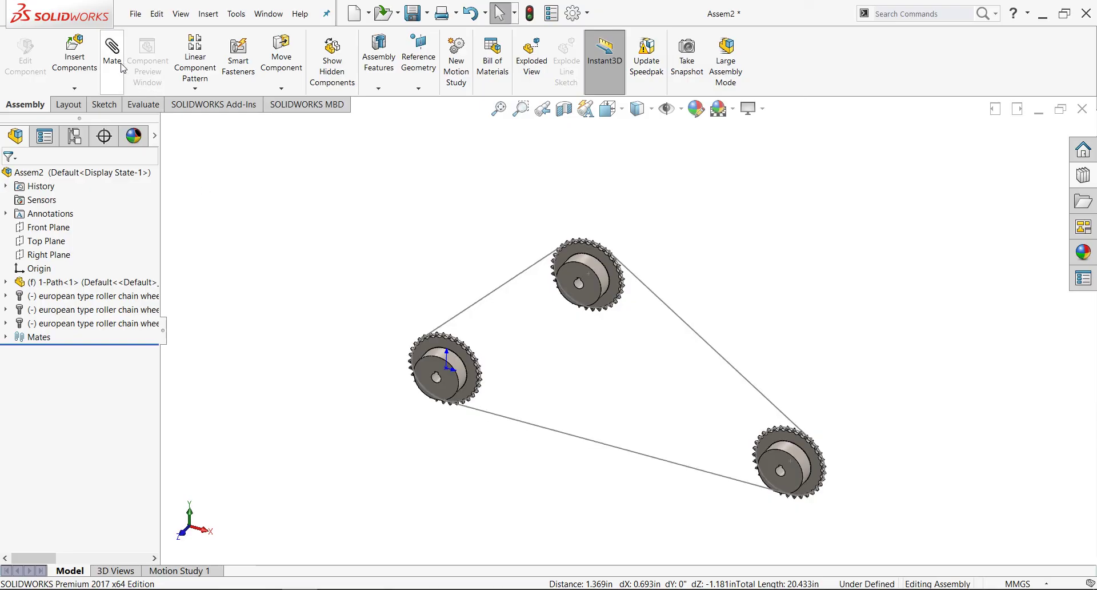
left_click(85, 78)
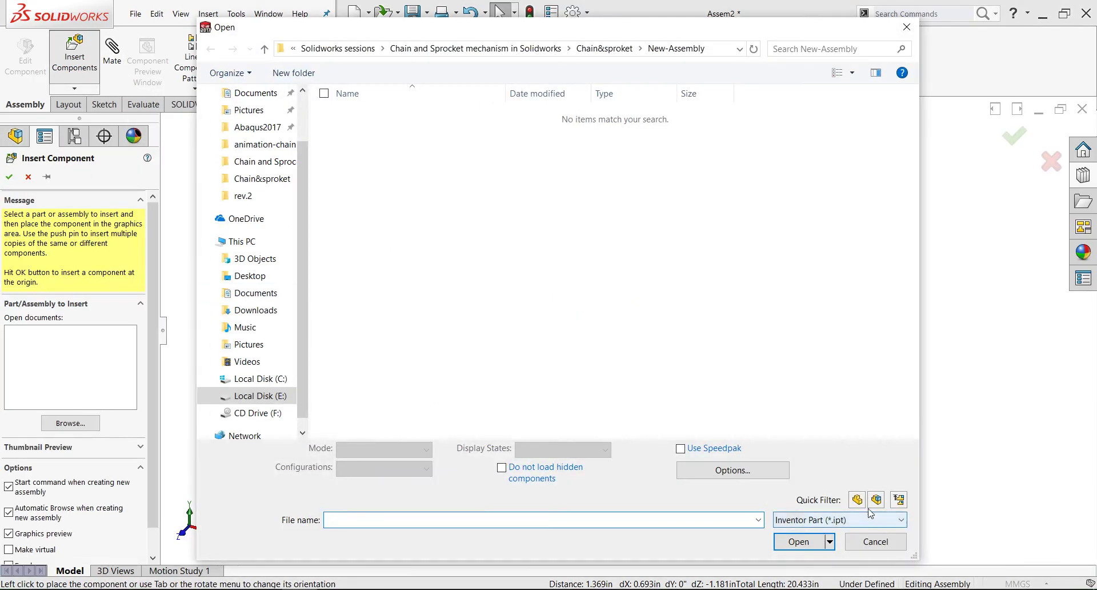
left_click(858, 499)
left_click(369, 131)
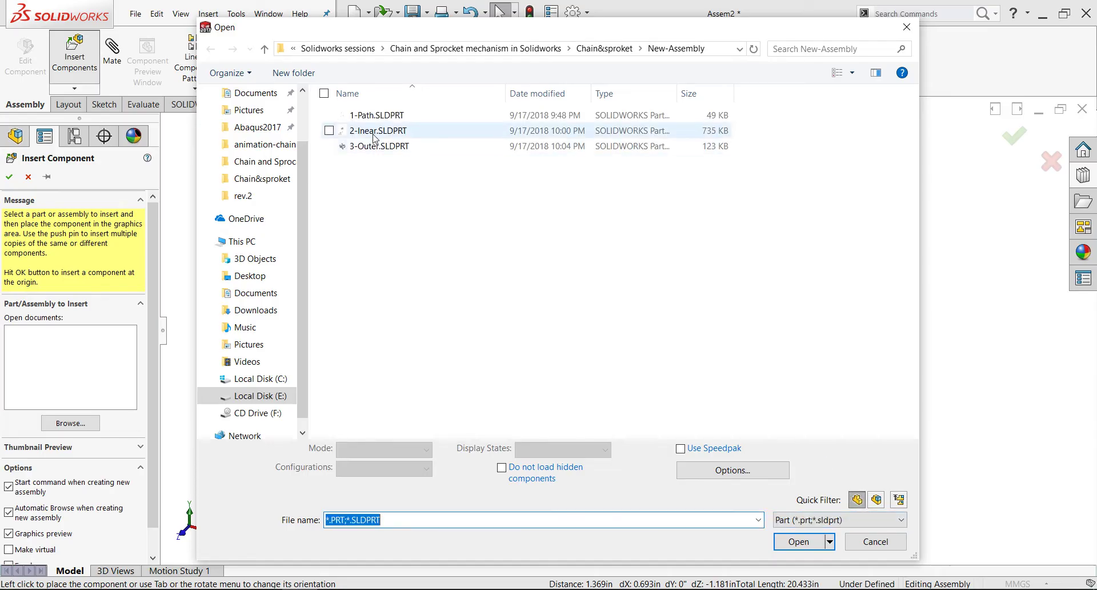
left_click(377, 147, "ctrl")
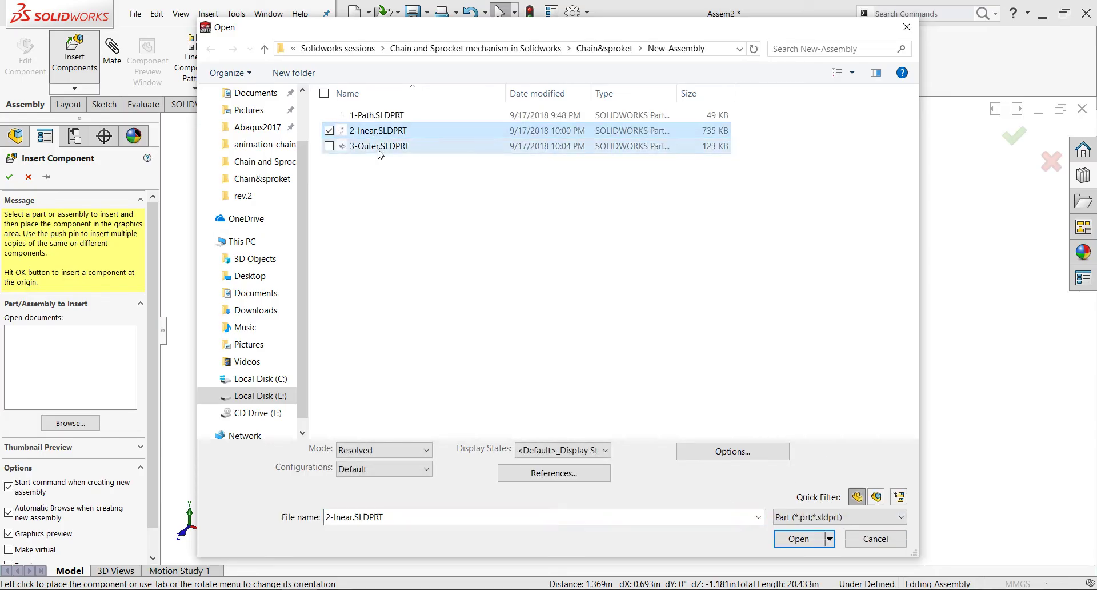
left_click(798, 540)
Step: Place the 2-Inear and 3-Outer links side by side below the path
scroll(656, 460, "down", 2)
scroll(600, 444, "down", 3)
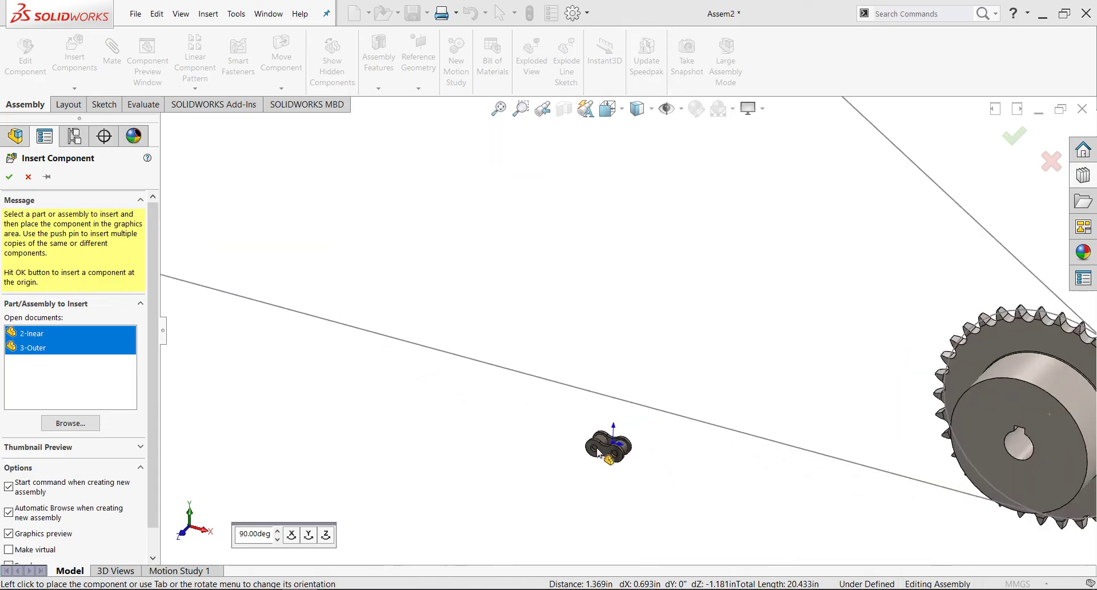
scroll(530, 439, "down", 3)
left_click(523, 440)
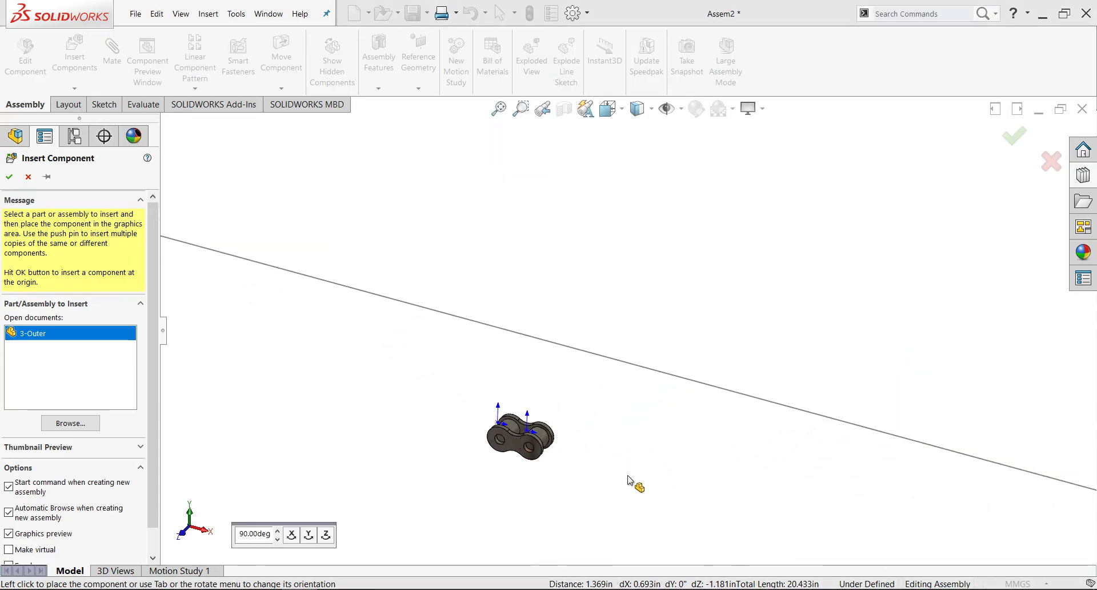
left_click(638, 486)
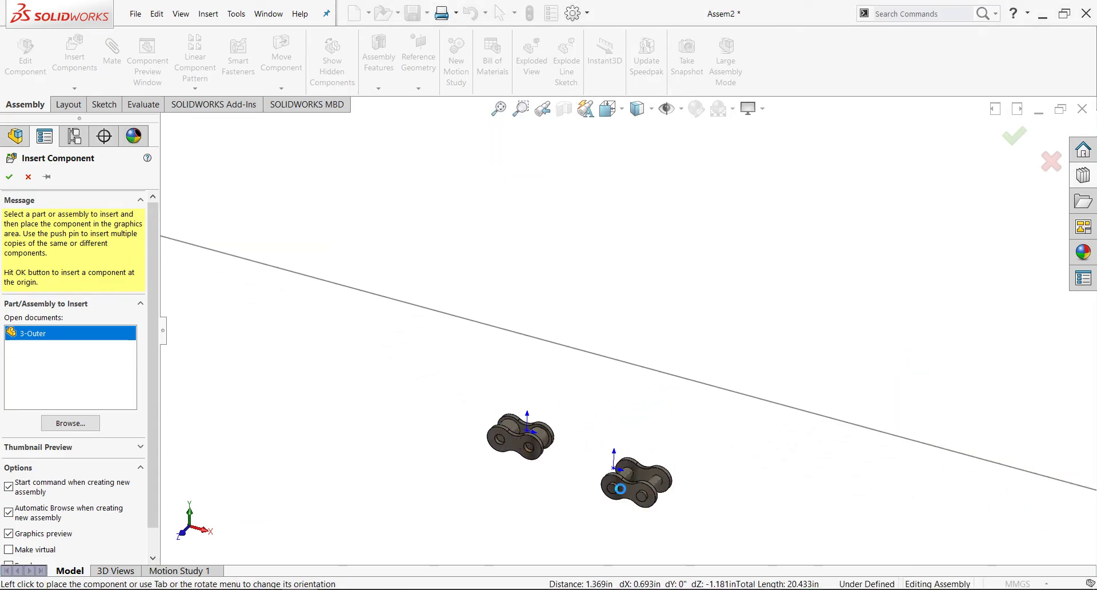
scroll(609, 409, "up", 2)
scroll(609, 409, "up", 2)
scroll(678, 314, "up", 1)
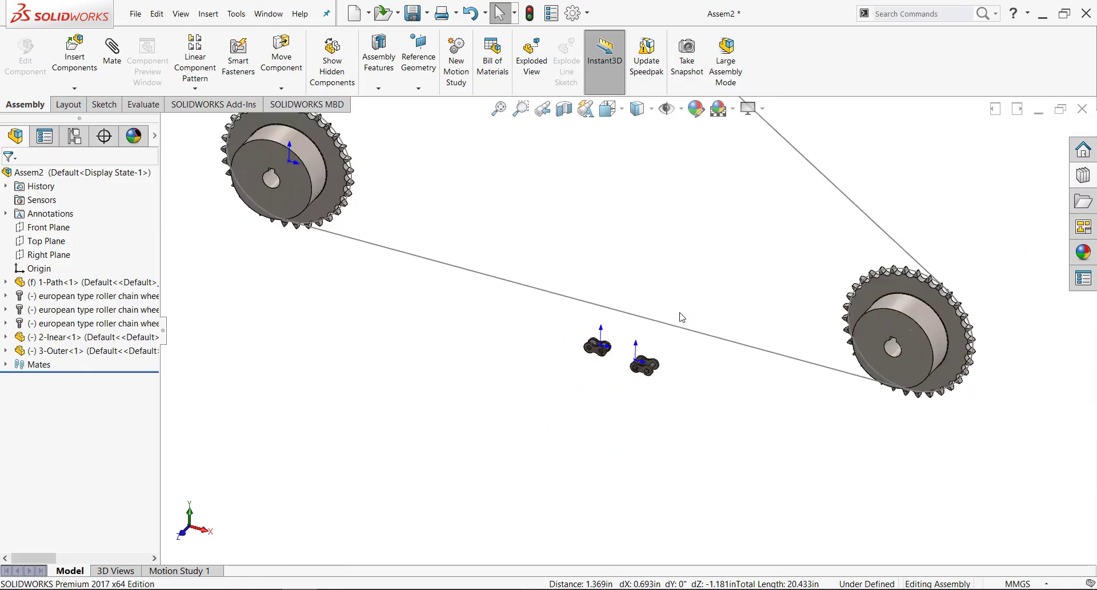
scroll(651, 204, "up", 2)
Step: Start a Chain Component Pattern using the Connected Linkage pitch method
scroll(647, 251, "down", 1)
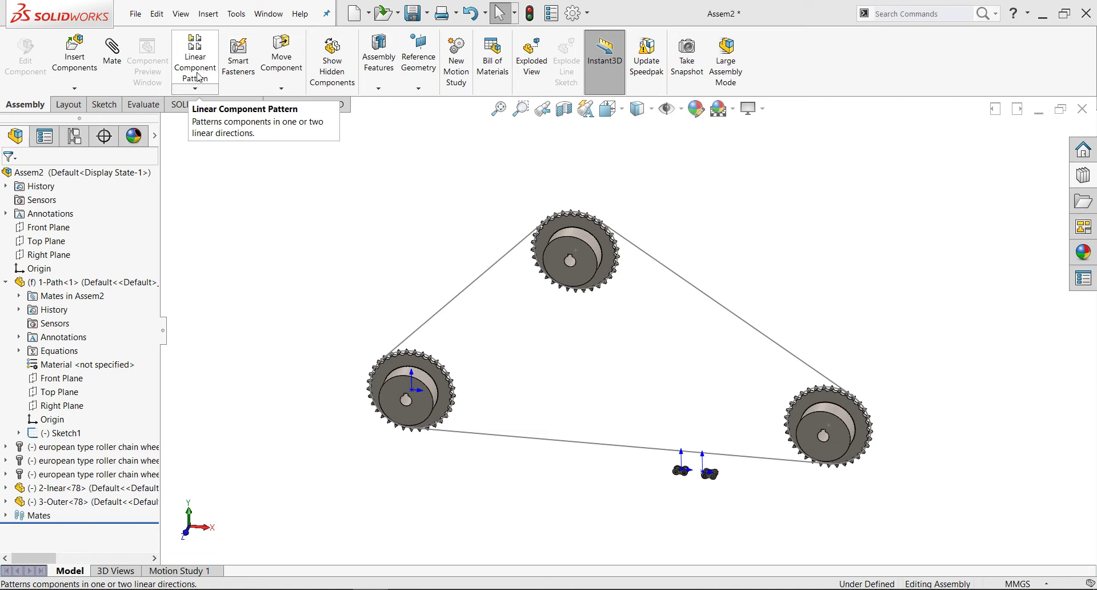
left_click(195, 89)
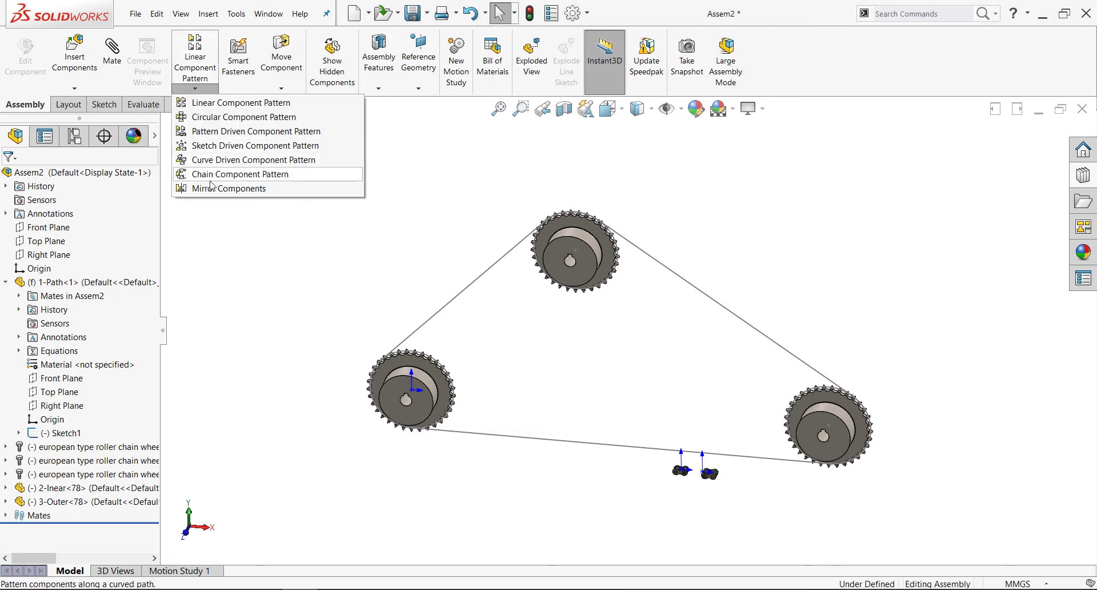
left_click(240, 175)
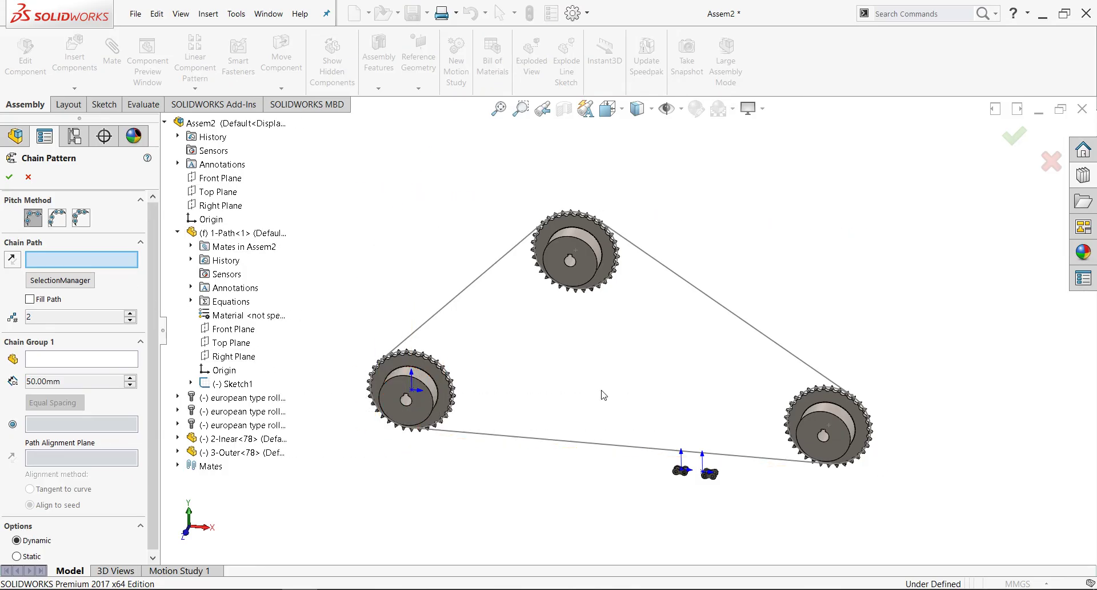
scroll(604, 394, "down", 2)
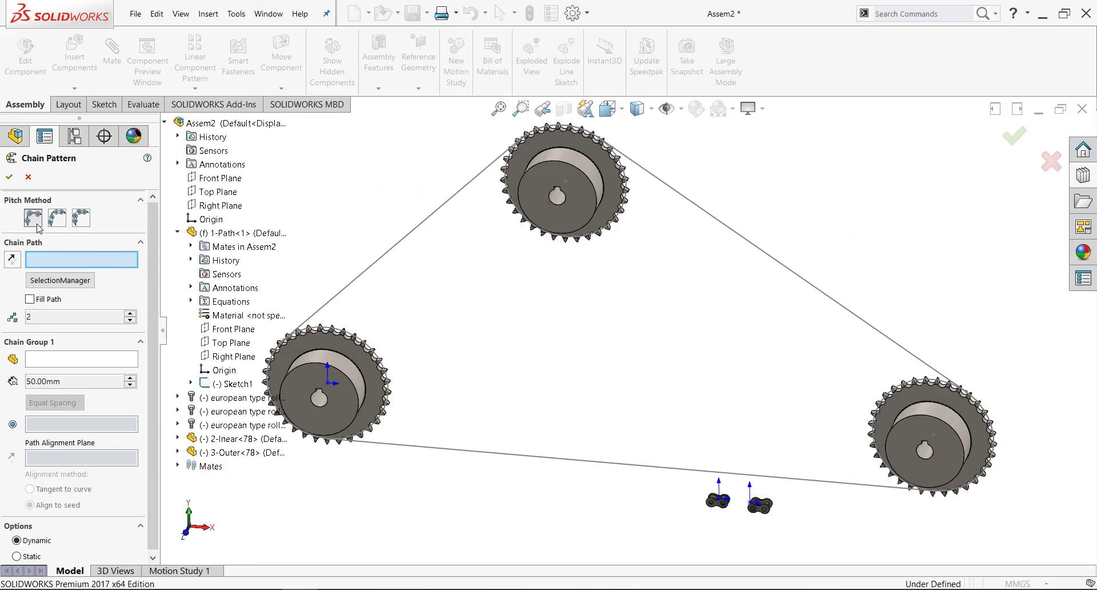
left_click(81, 218)
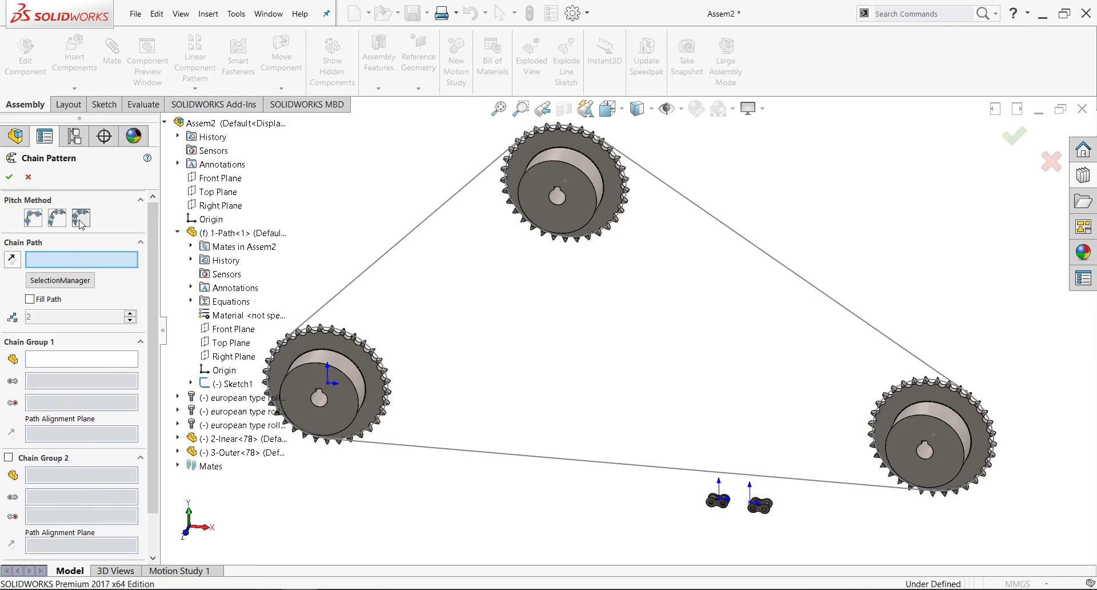
scroll(718, 497, "down", 3)
scroll(749, 495, "down", 3)
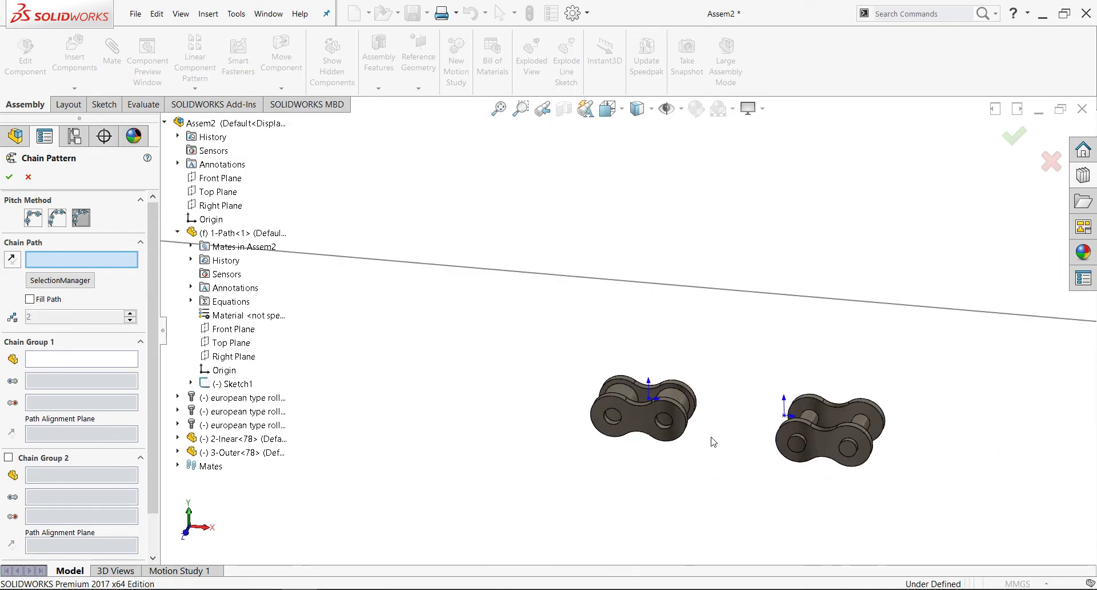
scroll(595, 441, "up", 5)
scroll(664, 314, "up", 2)
scroll(549, 257, "up", 1)
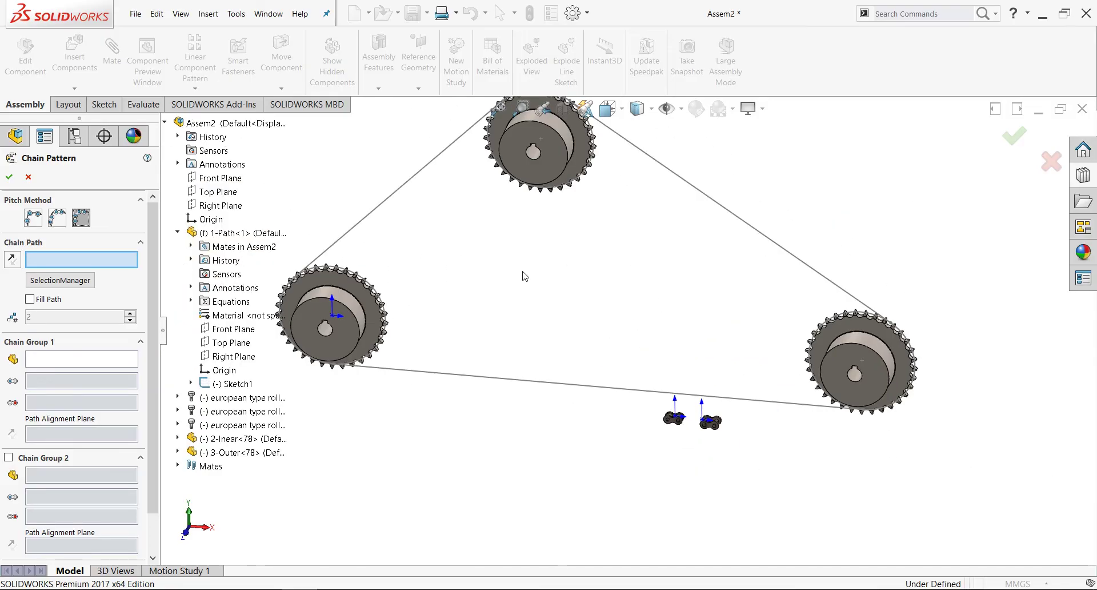
scroll(525, 276, "up", 2)
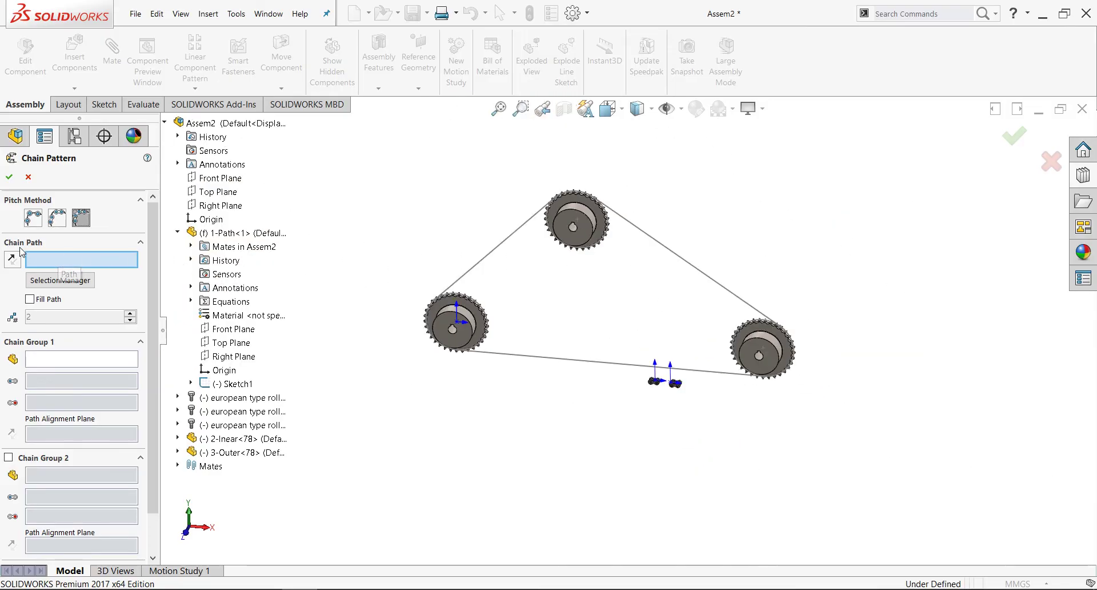
scroll(611, 264, "down", 1)
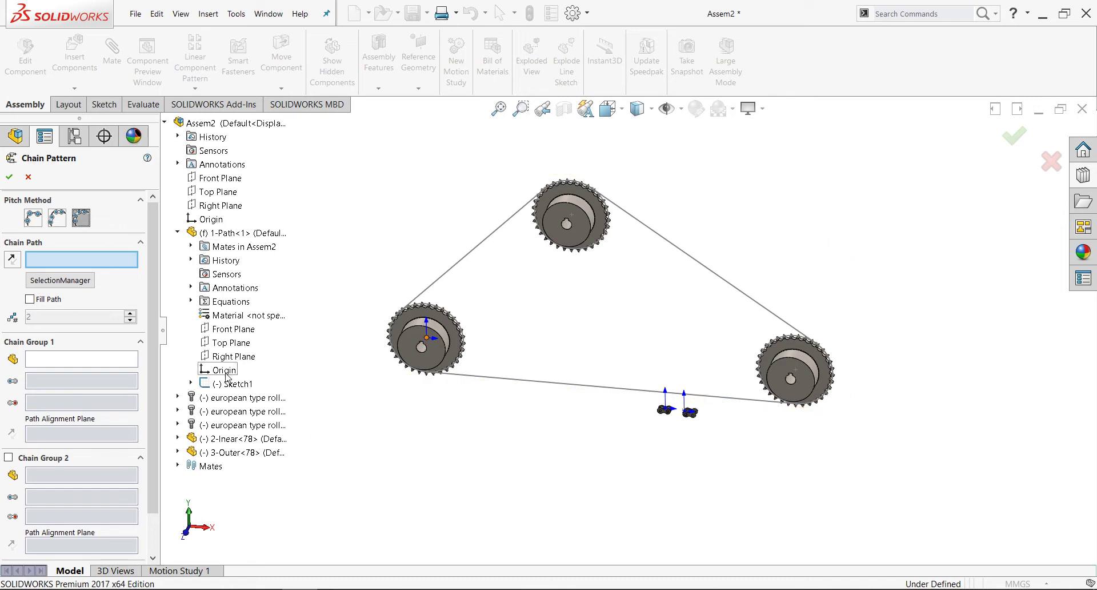
Step: Use Sketch1 as the chain path and pick the 2-Inear link for Chain Group 1
left_click(231, 384)
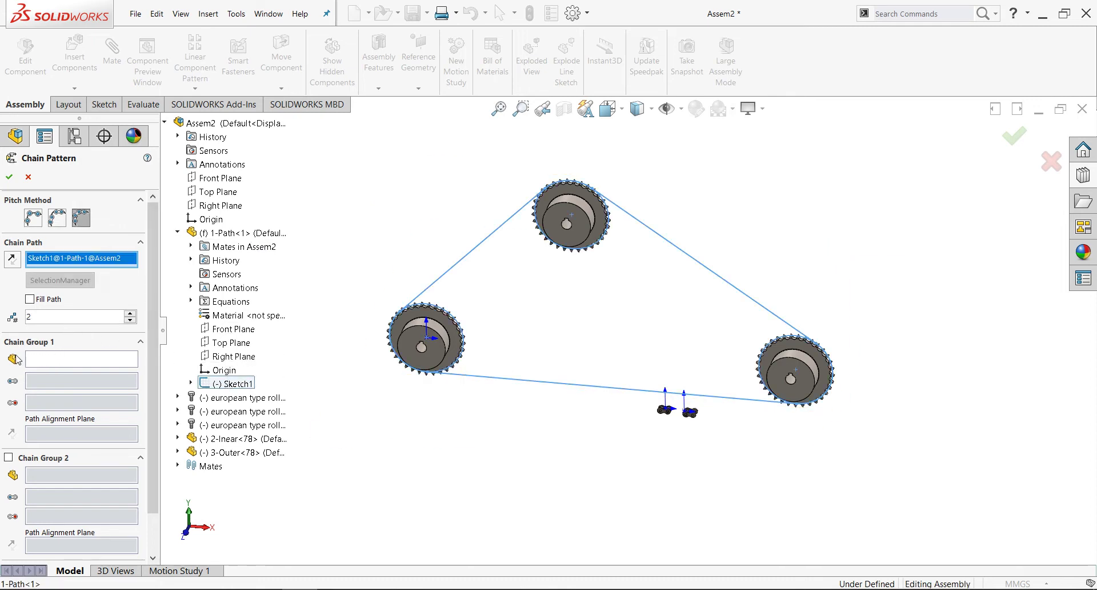
left_click(68, 359)
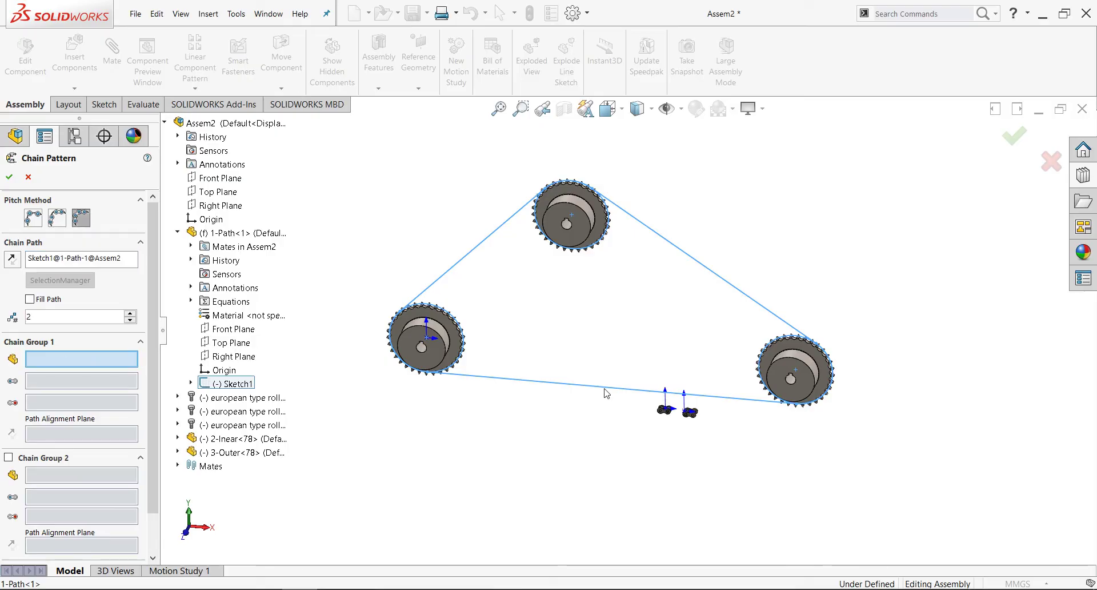
scroll(743, 369, "down", 4)
scroll(492, 466, "down", 4)
scroll(594, 460, "down", 3)
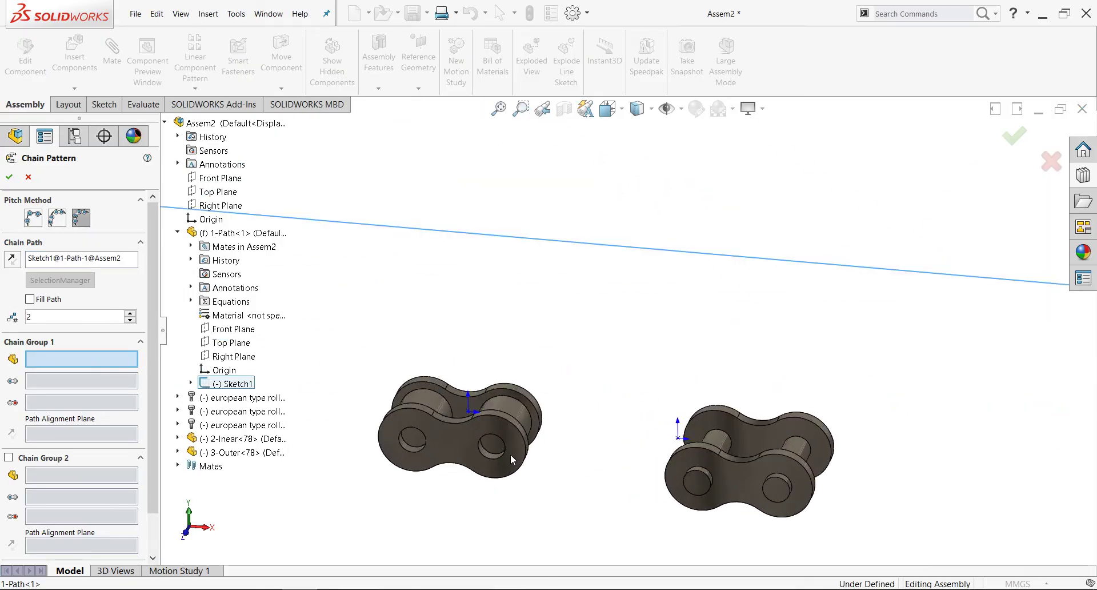
left_click(465, 427)
Step: Select the 2-Inear link's two pin-hole faces as the Chain Group 1 path links
scroll(503, 423, "up", 3)
scroll(617, 400, "up", 2)
scroll(628, 264, "down", 2)
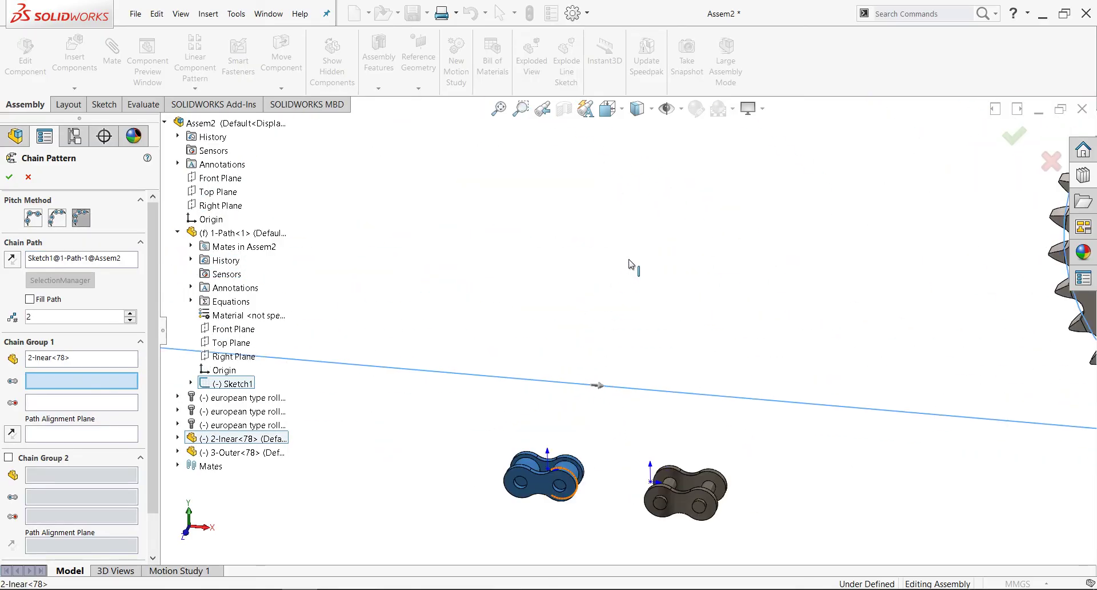
scroll(622, 320, "up", 3)
scroll(605, 351, "down", 2)
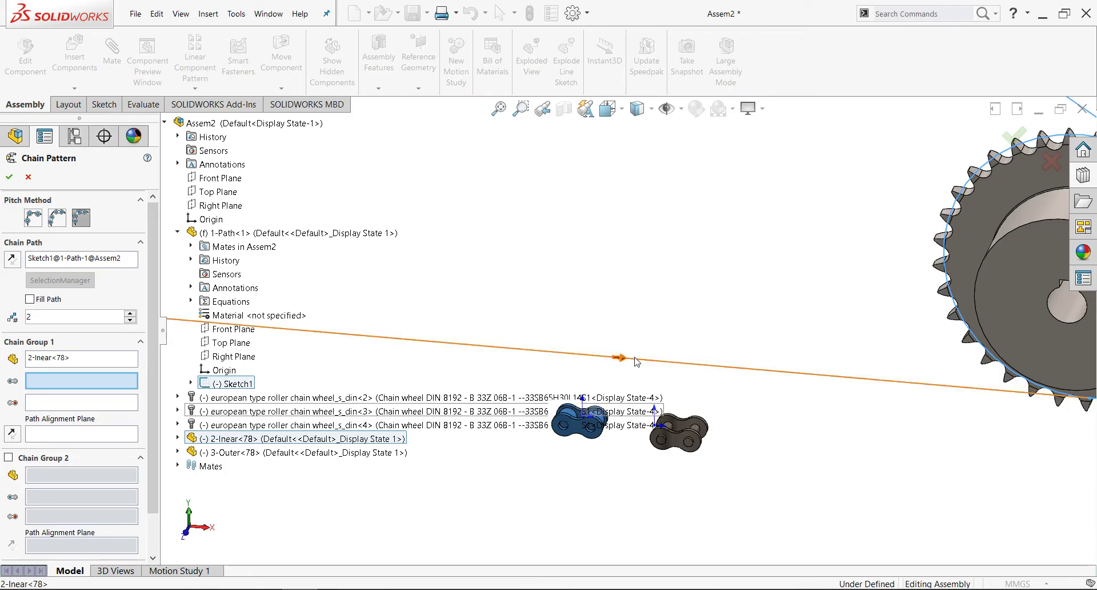
scroll(636, 361, "down", 2)
scroll(640, 348, "down", 2)
scroll(644, 334, "down", 2)
scroll(649, 320, "down", 2)
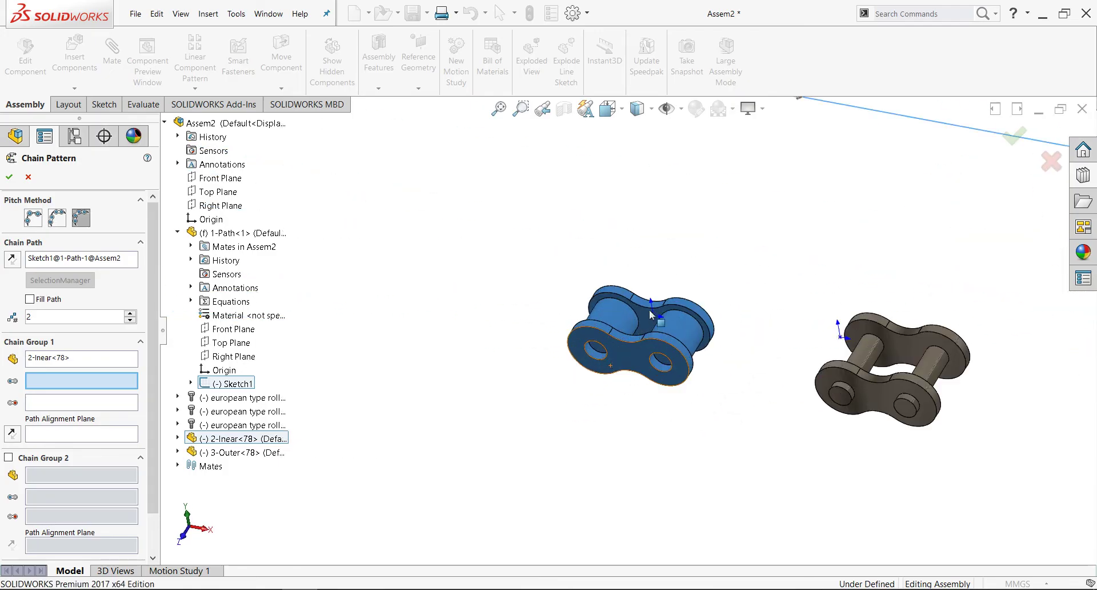
left_click(622, 318)
scroll(656, 372, "up", 1)
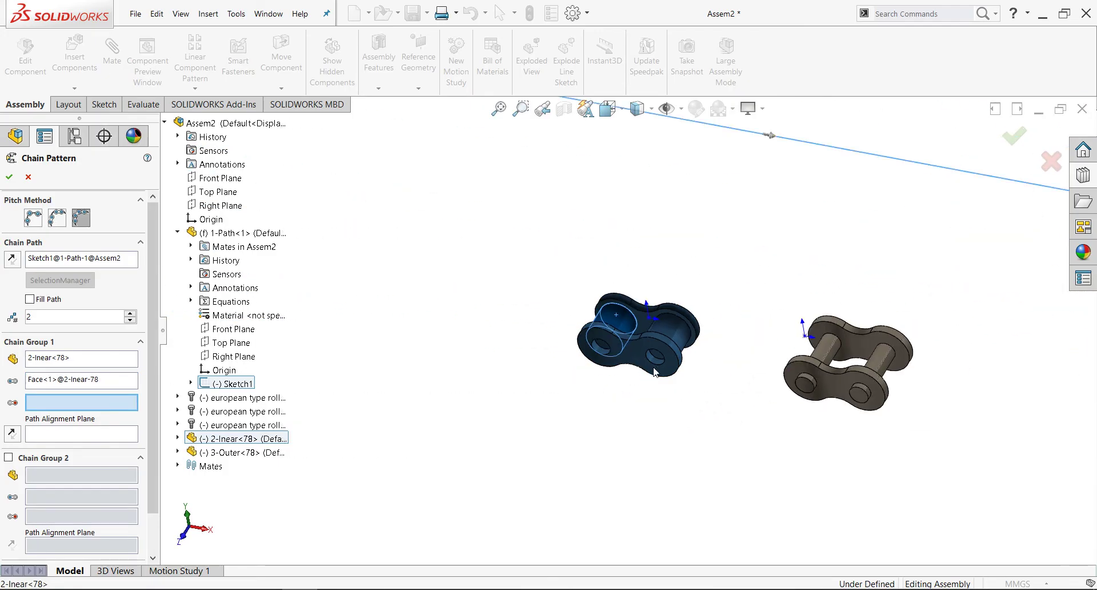
scroll(655, 372, "up", 3)
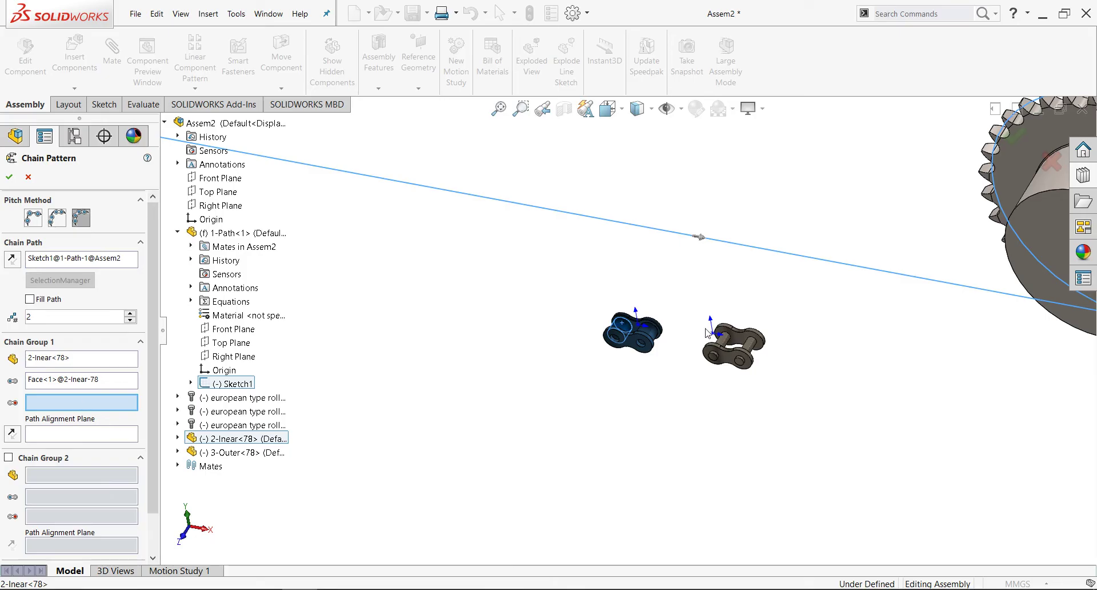
scroll(652, 326, "down", 5)
left_click(651, 331)
scroll(640, 354, "up", 4)
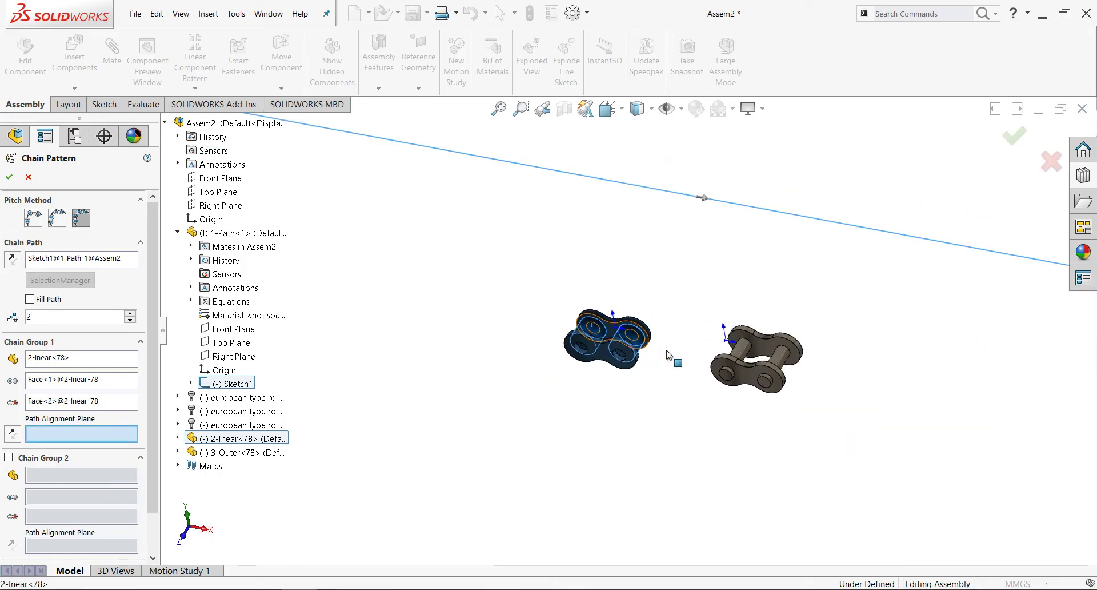
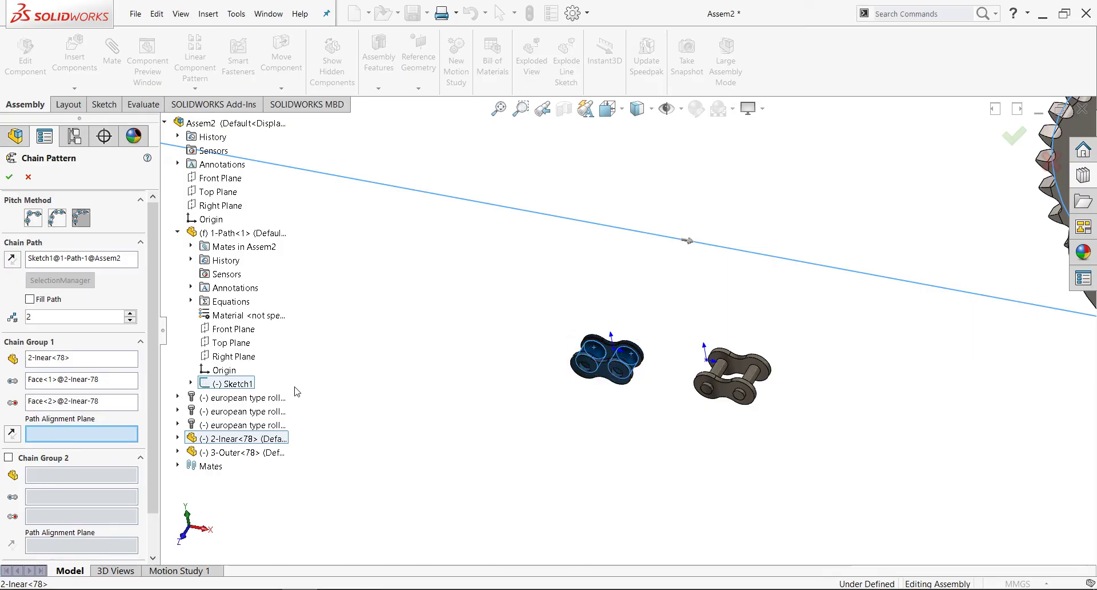
Step: Align the first chain group to Plane1 of the 2-Inear link
left_click(178, 438)
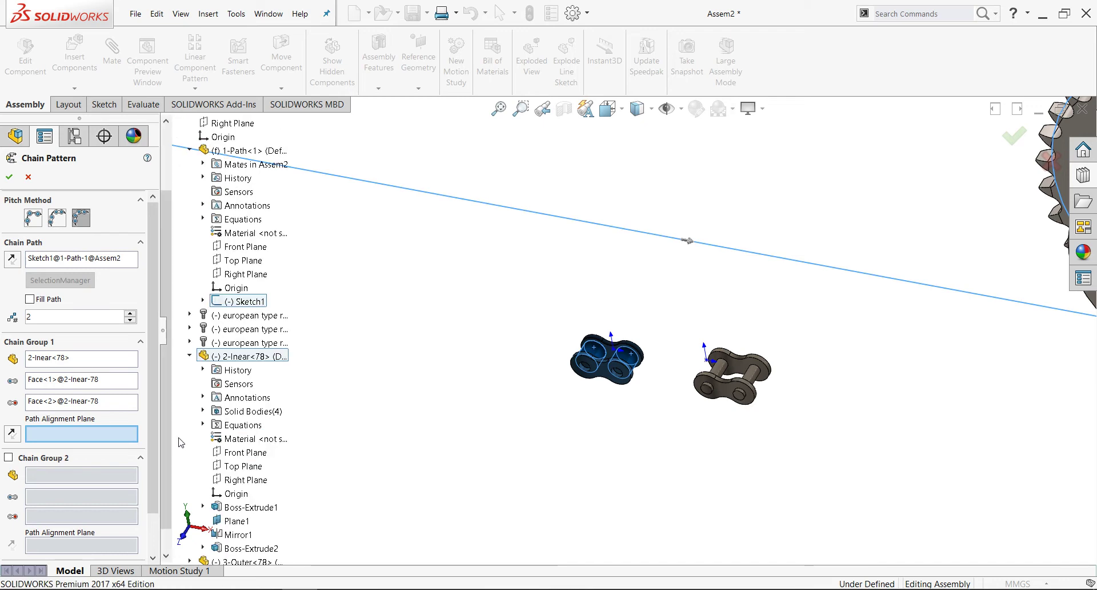
scroll(232, 377, "down", 1)
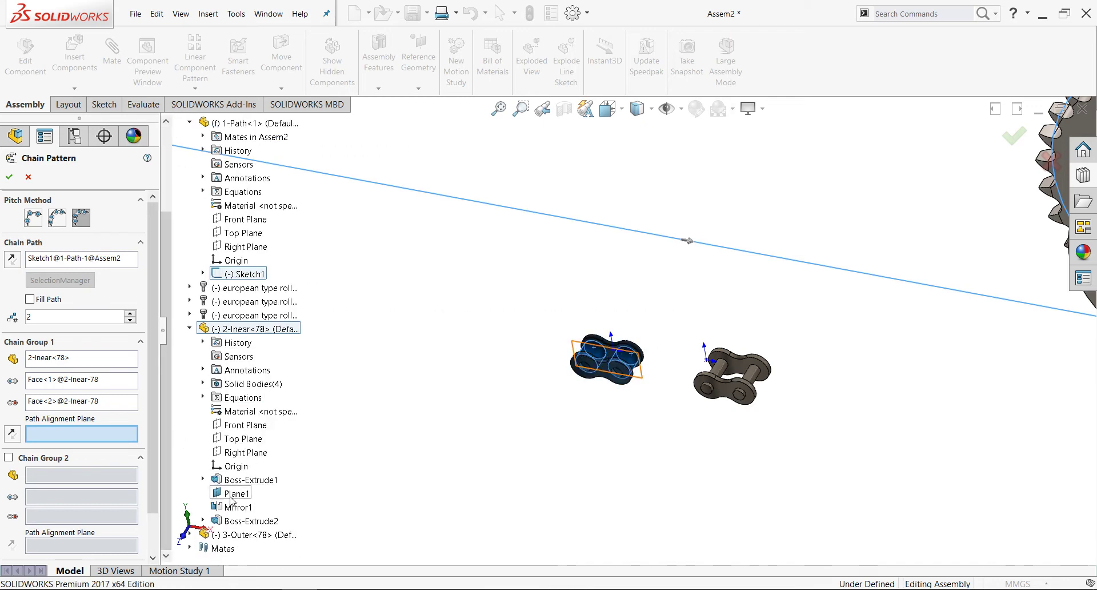
left_click(234, 493)
left_click(257, 479)
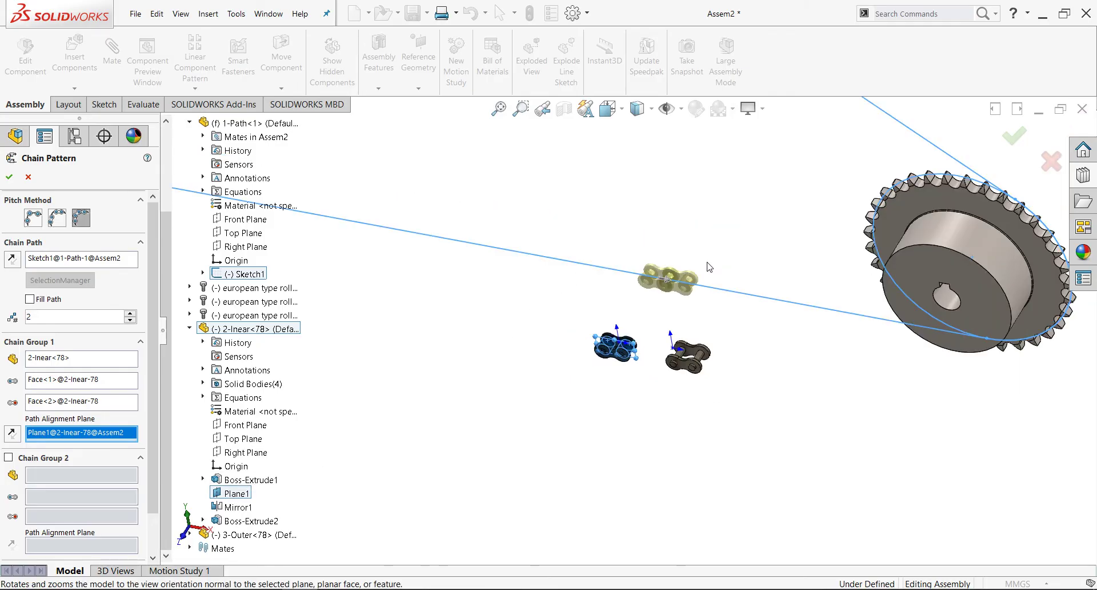
scroll(662, 273, "down", 2)
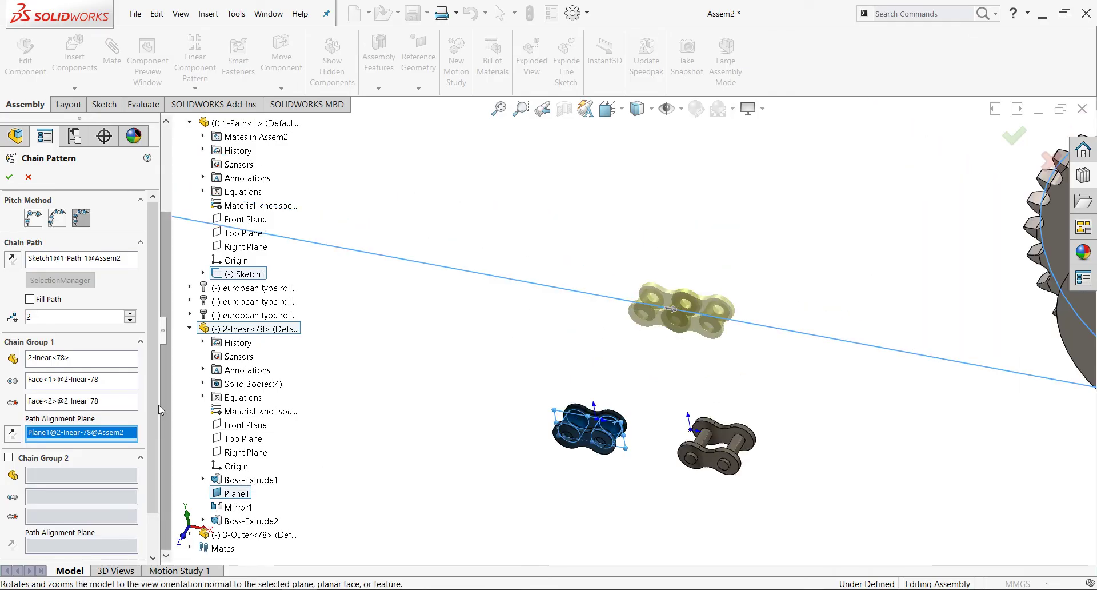
scroll(34, 423, "down", 3)
Step: Add Chain Group 2 using the 3-Outer link, its two pin faces and its Plane1
left_click(23, 417)
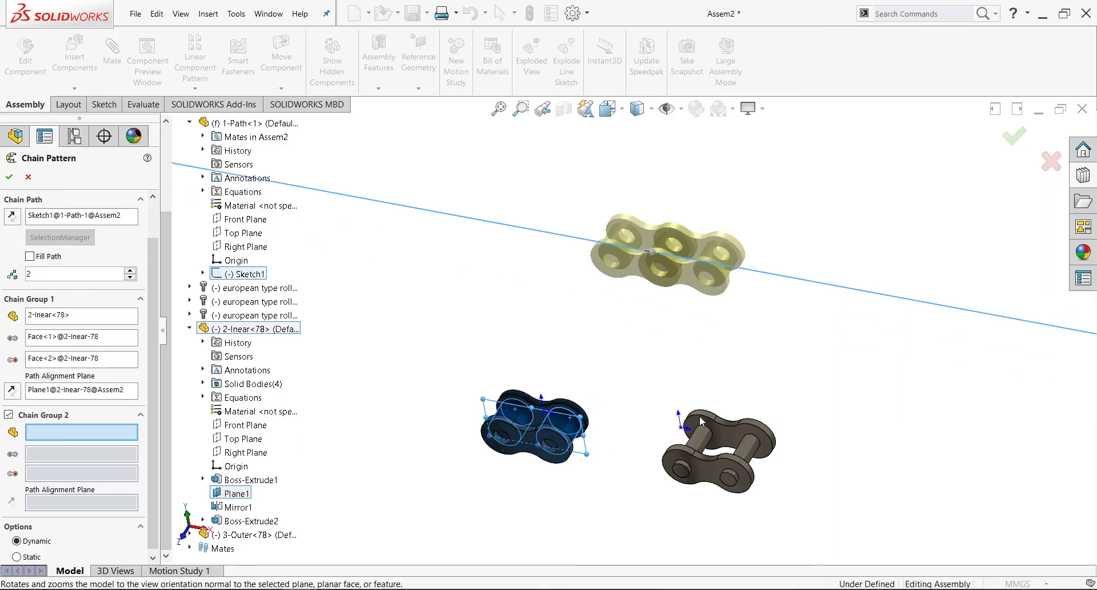
scroll(714, 437, "down", 2)
left_click(700, 464)
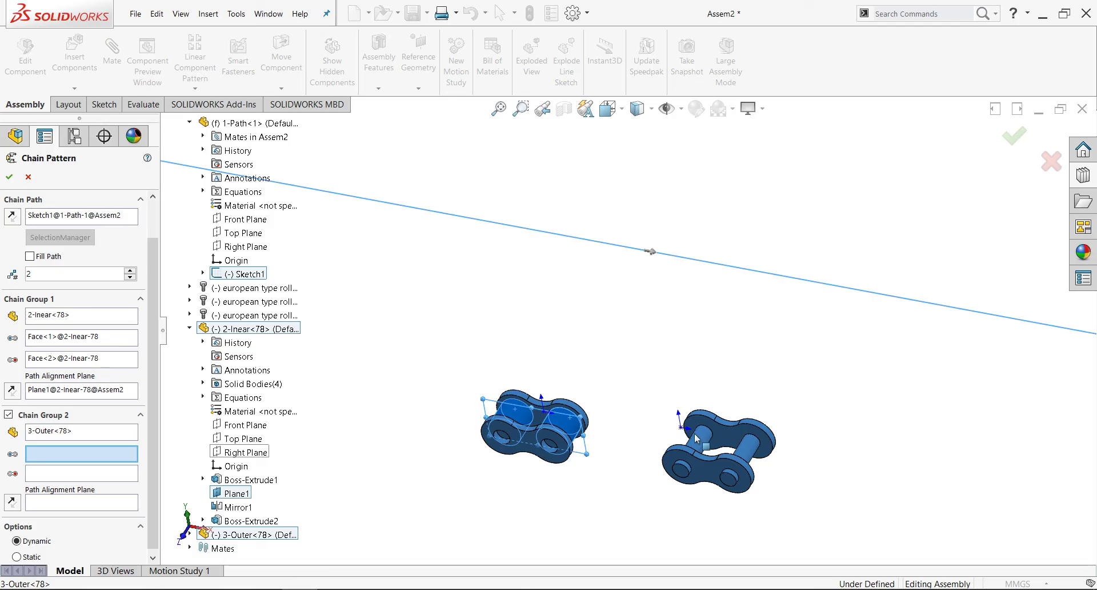
left_click(731, 449)
left_click(733, 450)
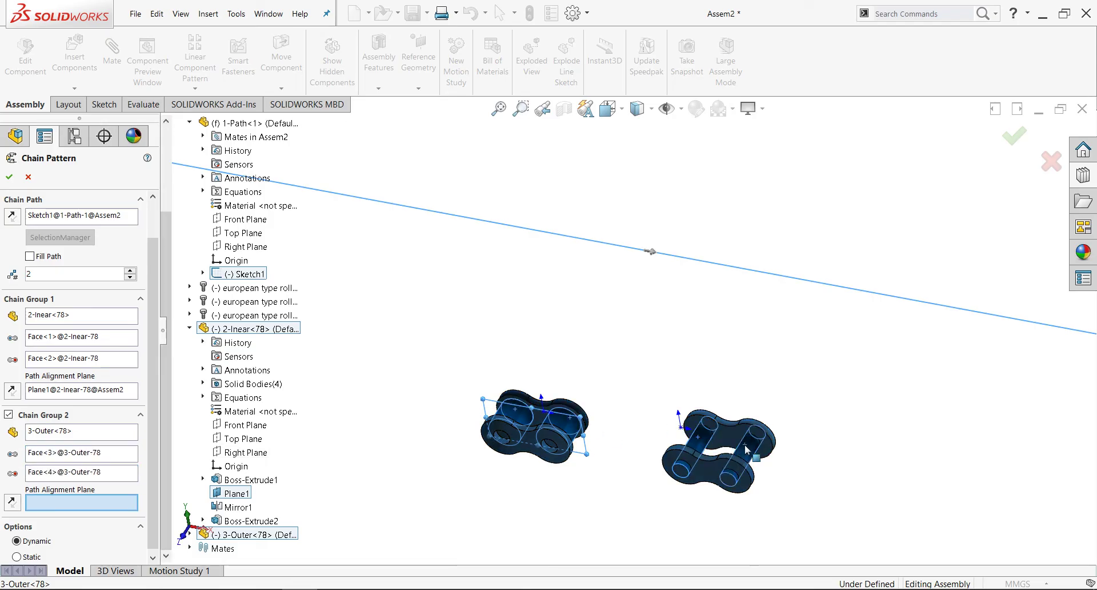
left_click(189, 534)
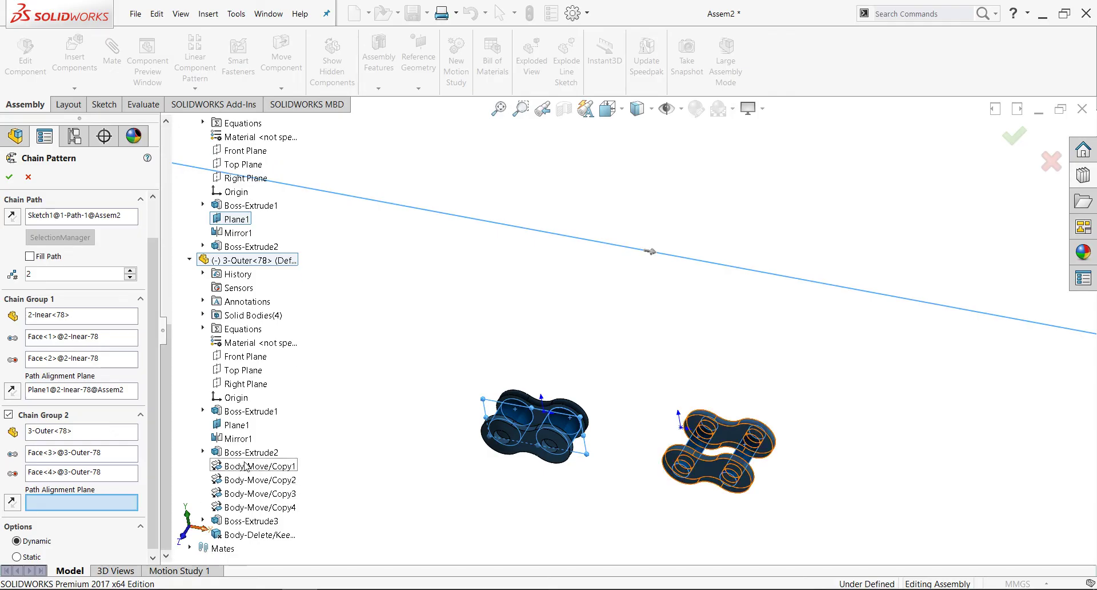
left_click(236, 425)
scroll(611, 414, "up", 4)
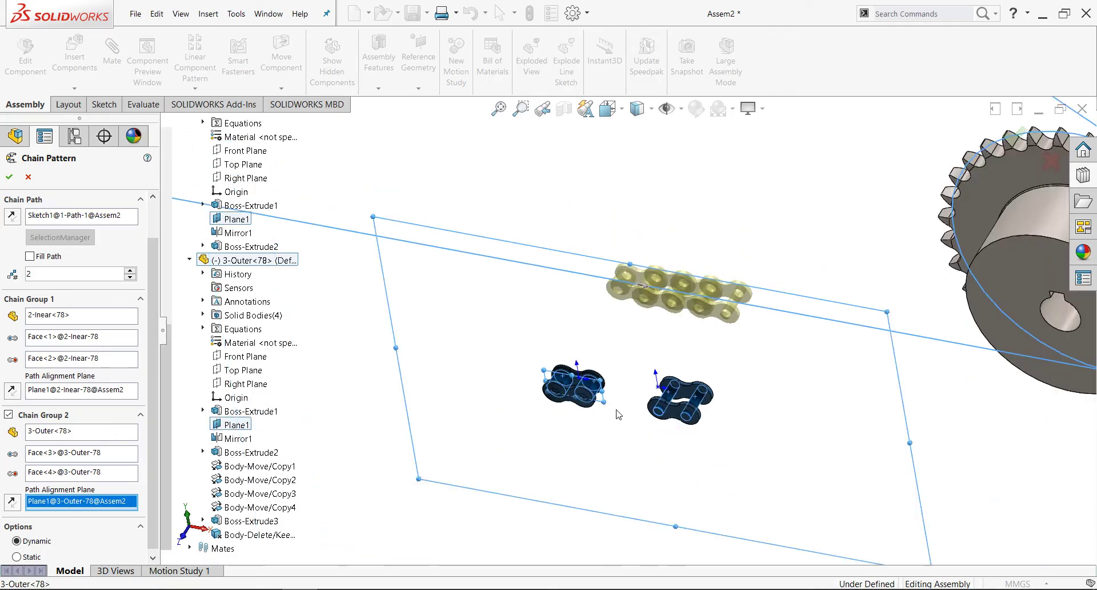
scroll(612, 416, "up", 2)
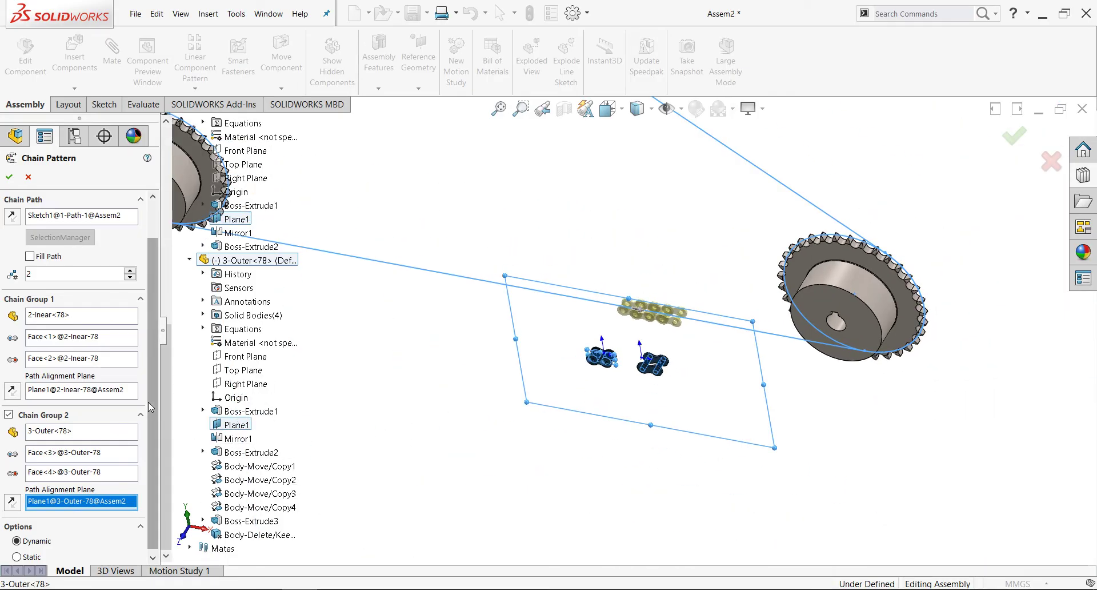
scroll(153, 400, "up", 2)
Step: Toggle Fill Path, then turn it off and raise the link count from 76 to 77
left_click(29, 299)
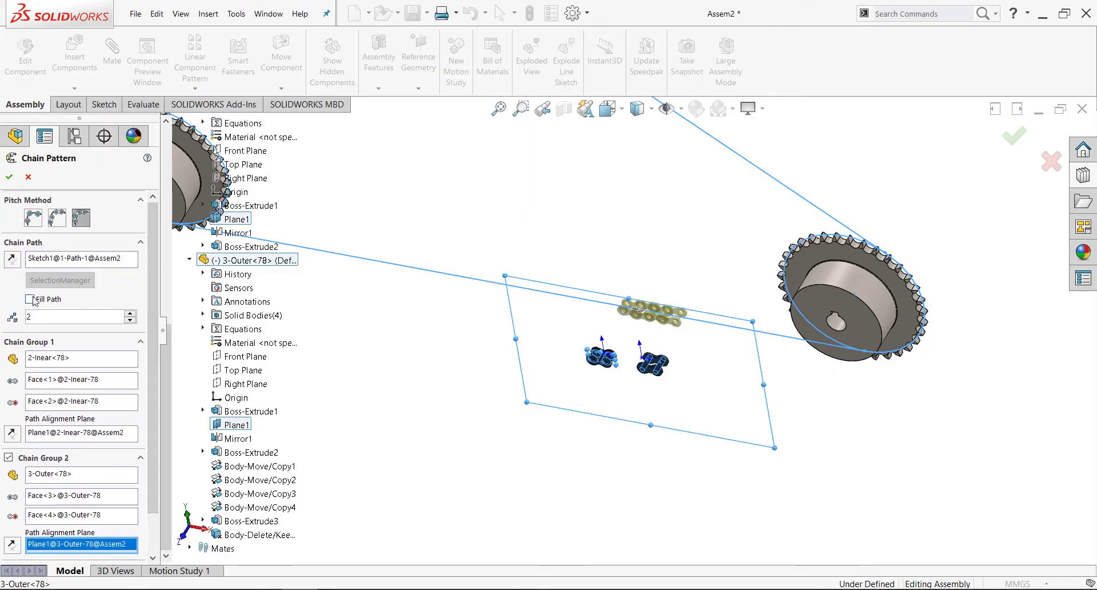
key("f")
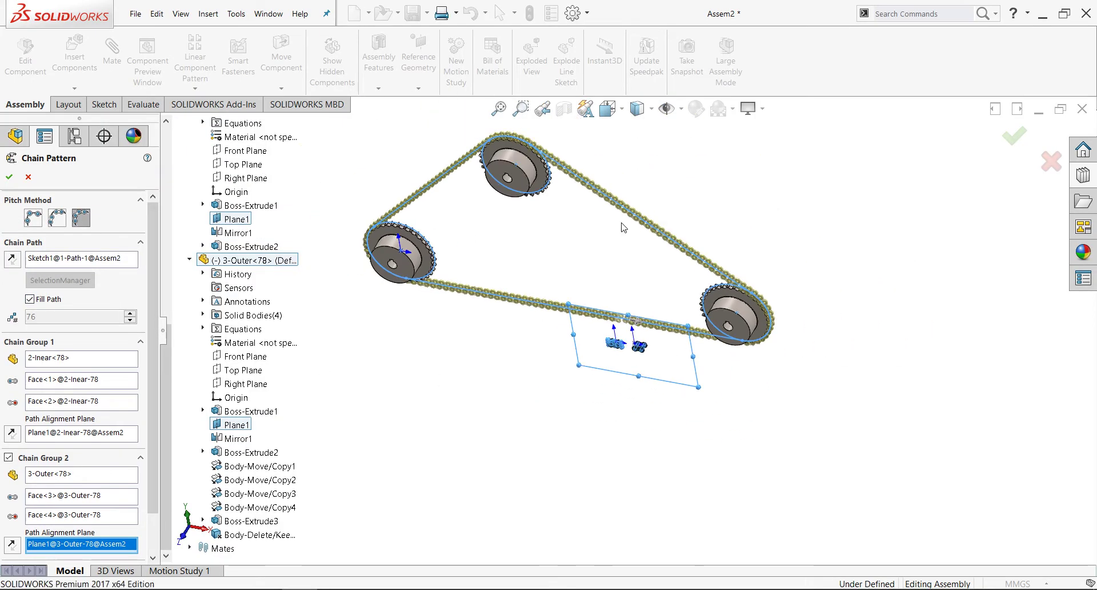
scroll(574, 304, "down", 1)
scroll(574, 304, "down", 3)
scroll(574, 304, "down", 3)
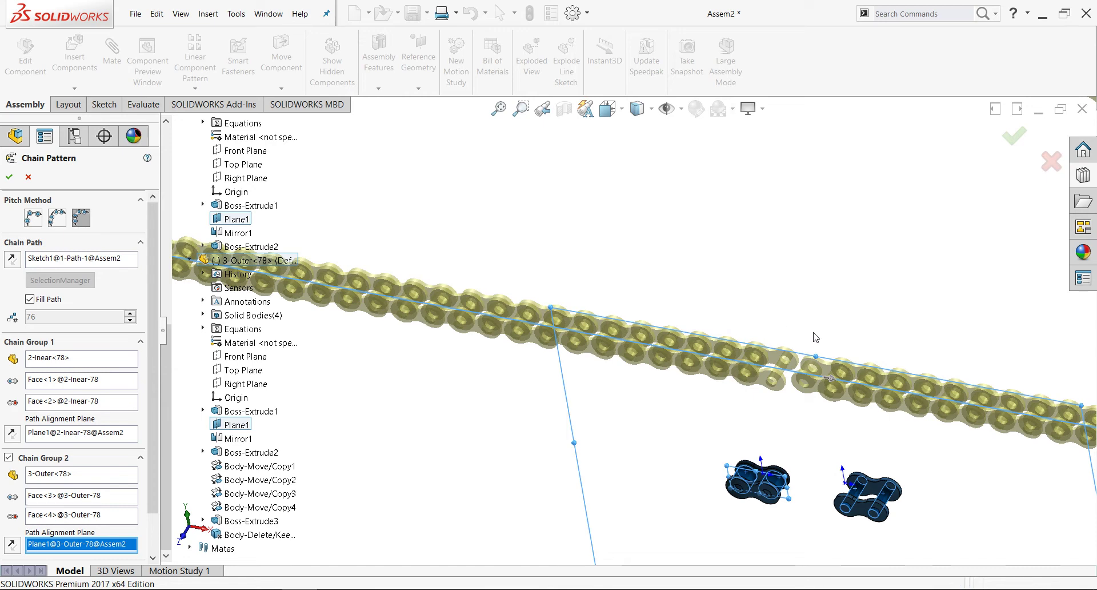
scroll(760, 340, "down", 2)
scroll(714, 346, "down", 2)
scroll(688, 352, "down", 2)
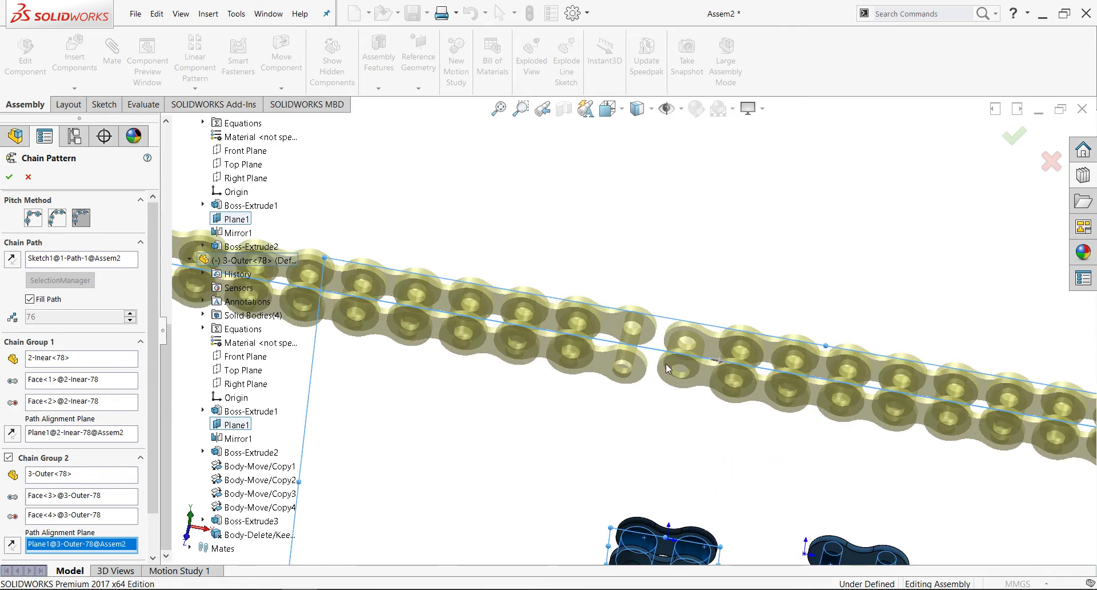
left_click(42, 300)
left_click(130, 314)
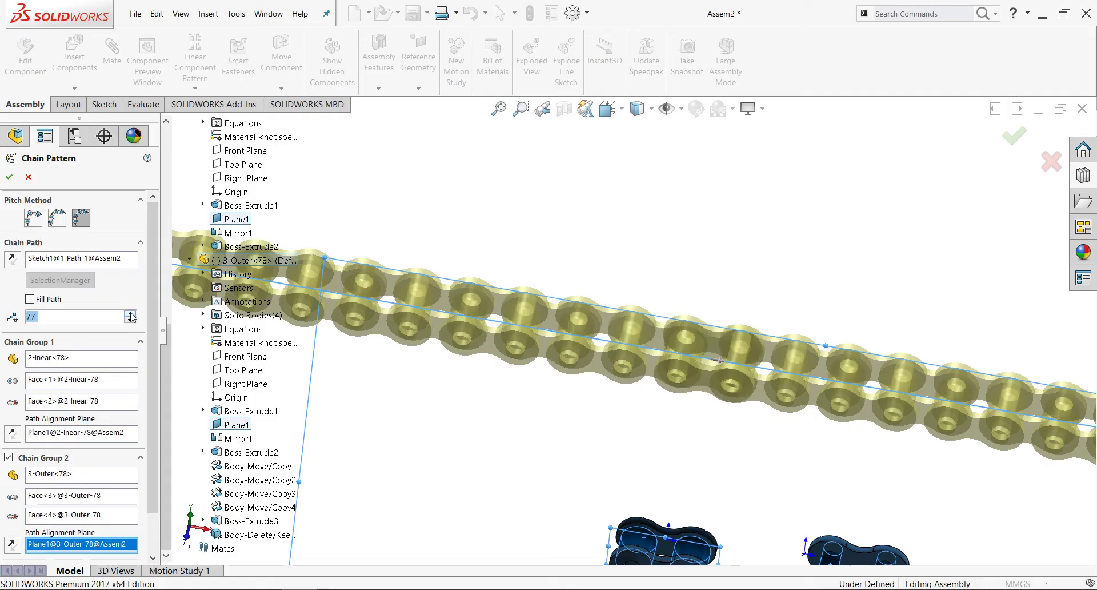
scroll(621, 334, "up", 3)
scroll(482, 269, "up", 3)
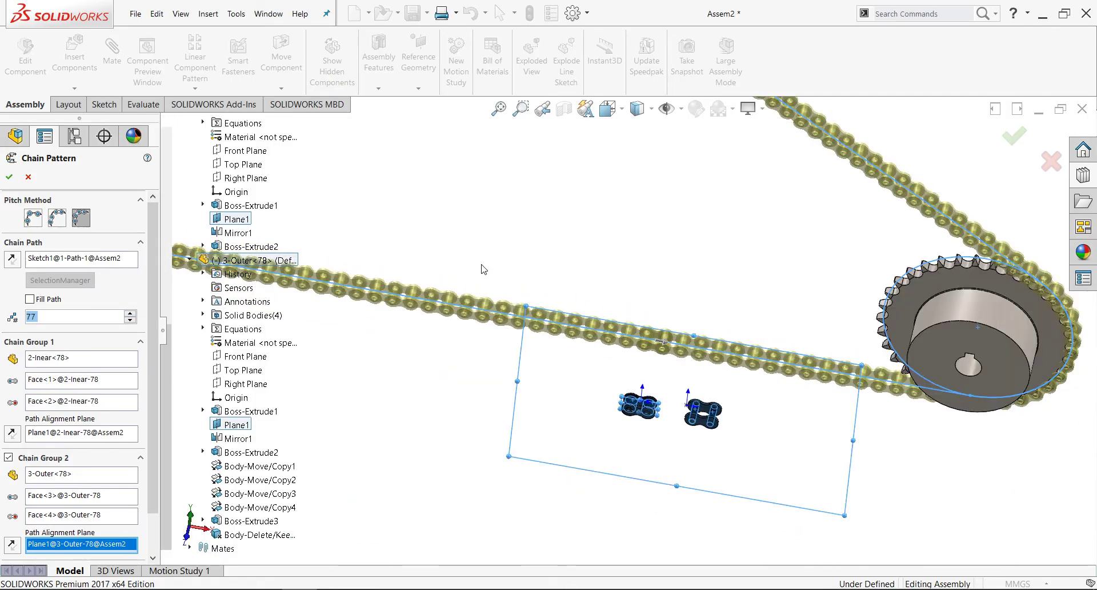
scroll(482, 268, "up", 3)
scroll(482, 192, "down", 2)
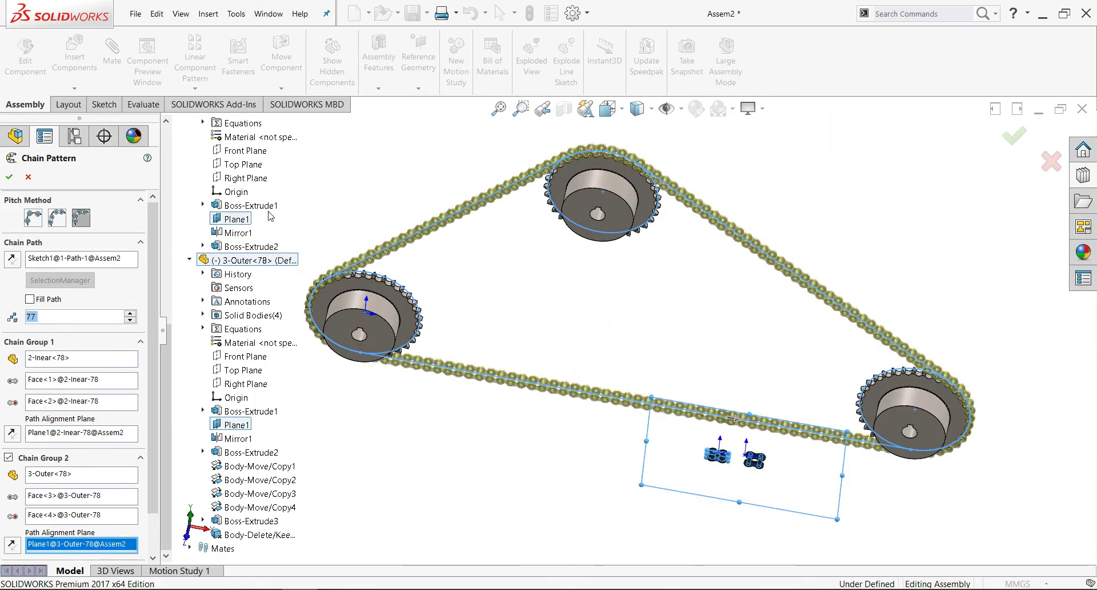
Step: Create ChainPattern2 and inspect the chain loop from the front and edge-on
left_click(9, 178)
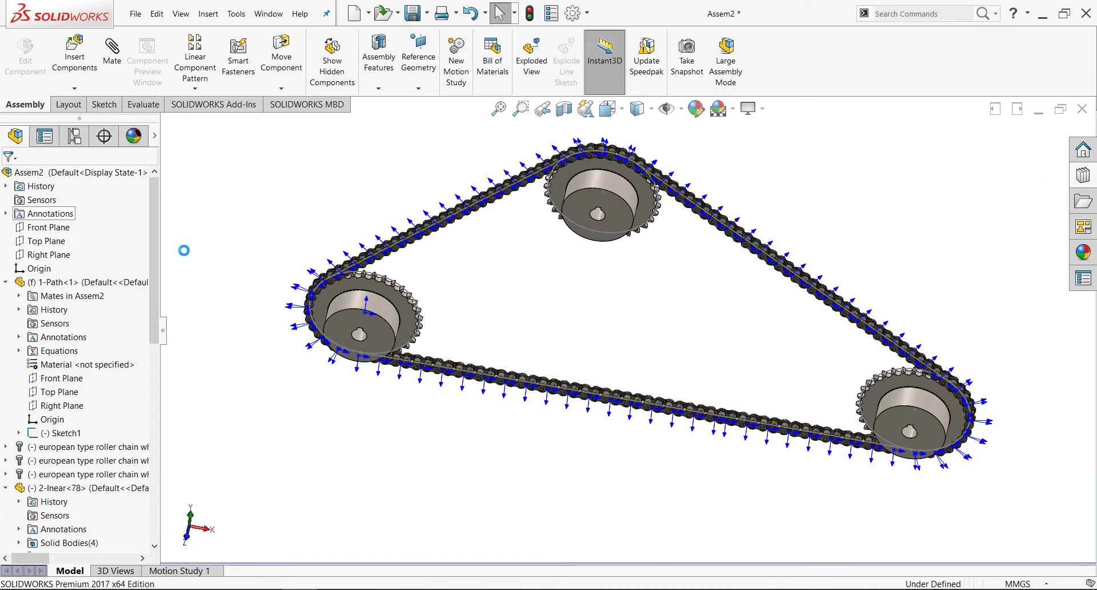
key("ctrl+1")
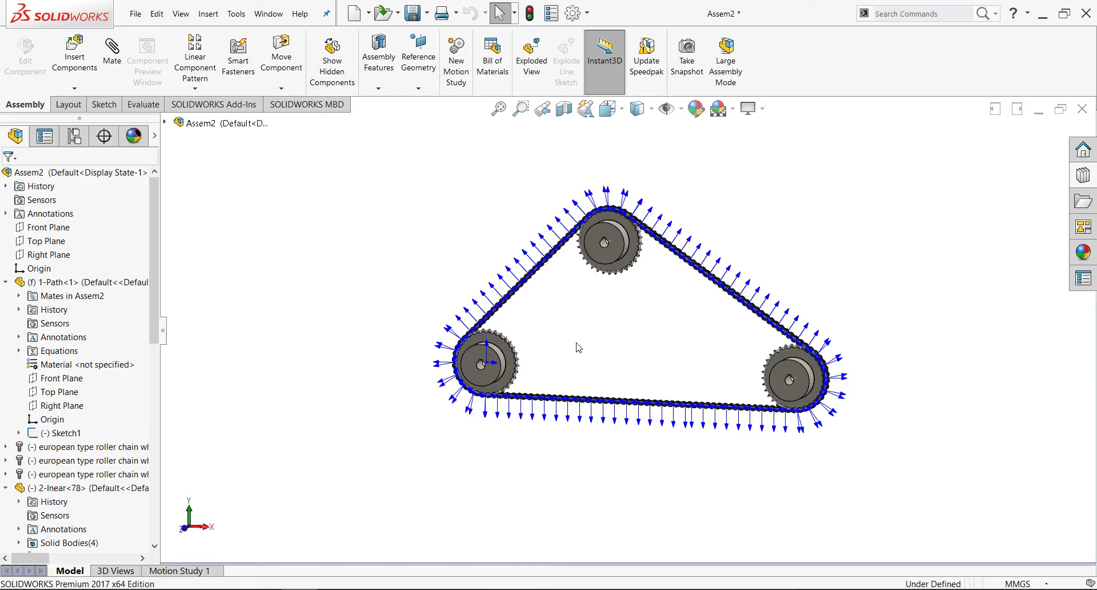
scroll(578, 345, "down", 1)
scroll(122, 400, "down", 10)
middle_click_drag(535, 320, 617, 310)
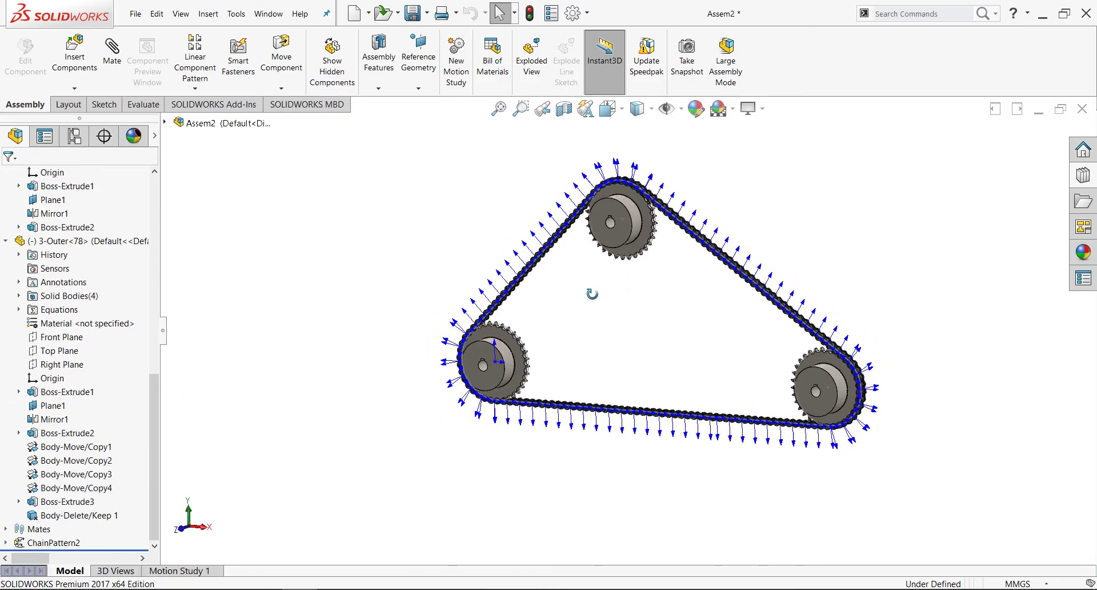
scroll(635, 209, "down", 3)
scroll(616, 223, "down", 2)
scroll(617, 227, "down", 1)
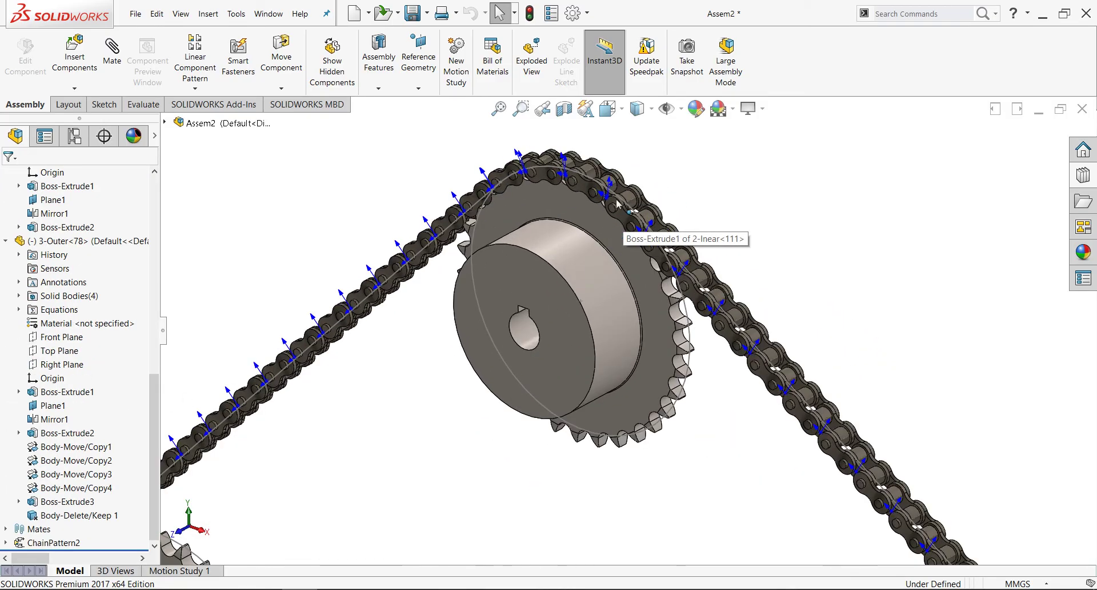
scroll(617, 226, "down", 1)
scroll(617, 226, "down", 1)
scroll(605, 225, "down", 2)
mouse_move(593, 224)
middle_mouse_down()
mouse_move(625, 304)
mouse_move(657, 310)
middle_mouse_up()
scroll(625, 304, "down", 1)
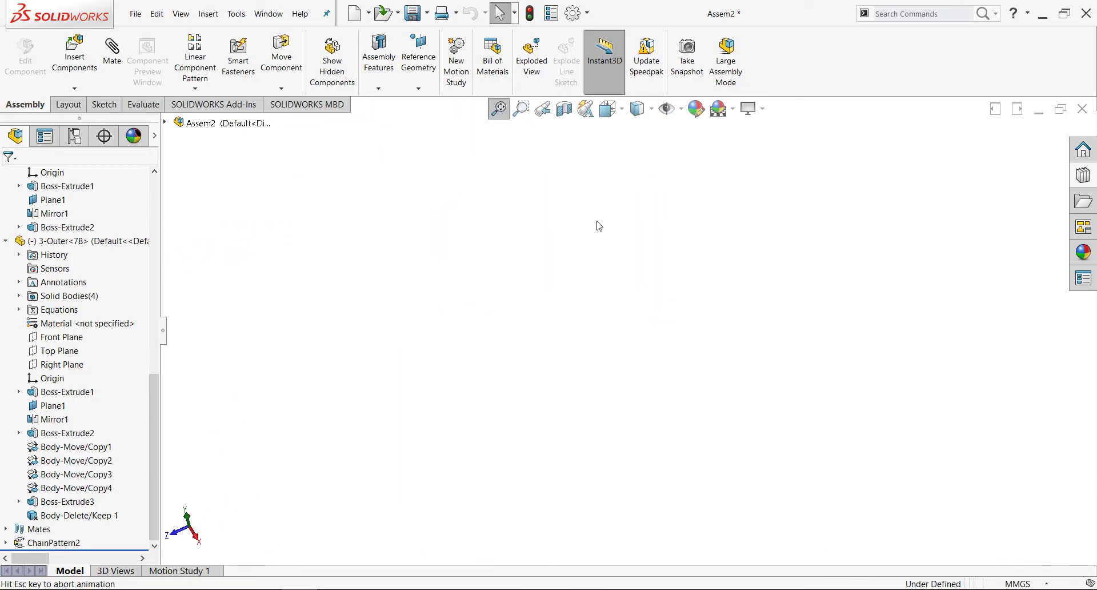
middle_click_drag(594, 225, 673, 262)
scroll(673, 262, "down", 2)
scroll(568, 236, "down", 3)
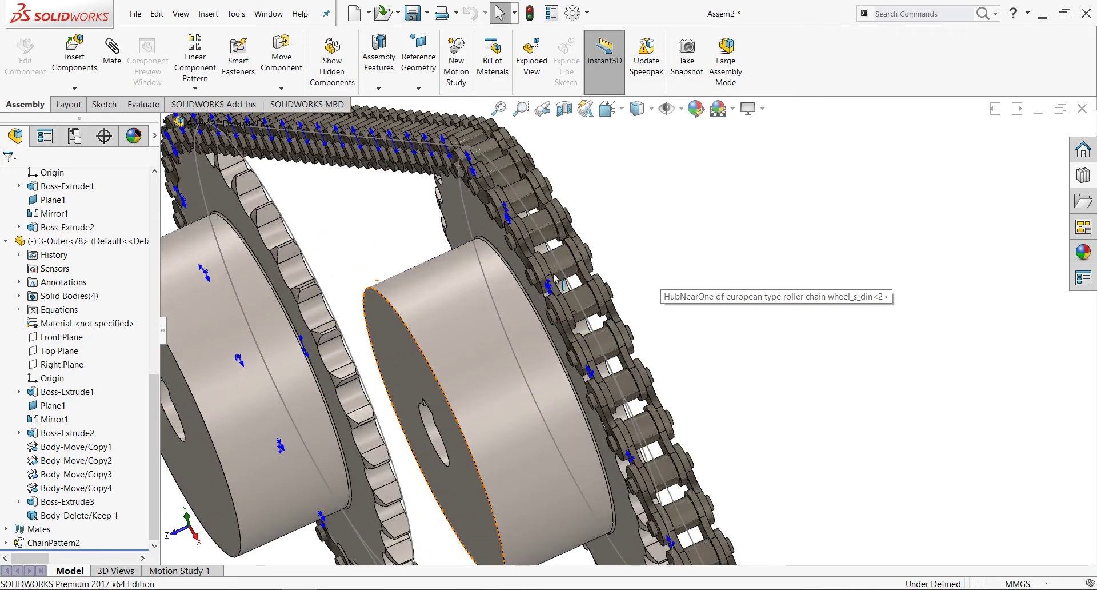
scroll(568, 235, "down", 2)
scroll(569, 235, "down", 2)
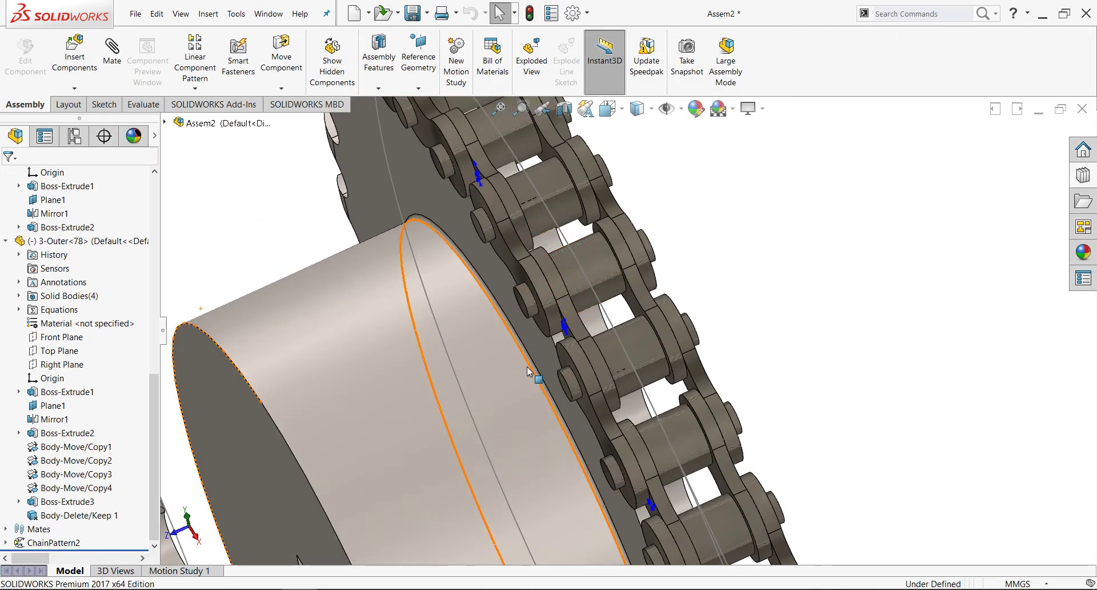
scroll(518, 256, "up", 3)
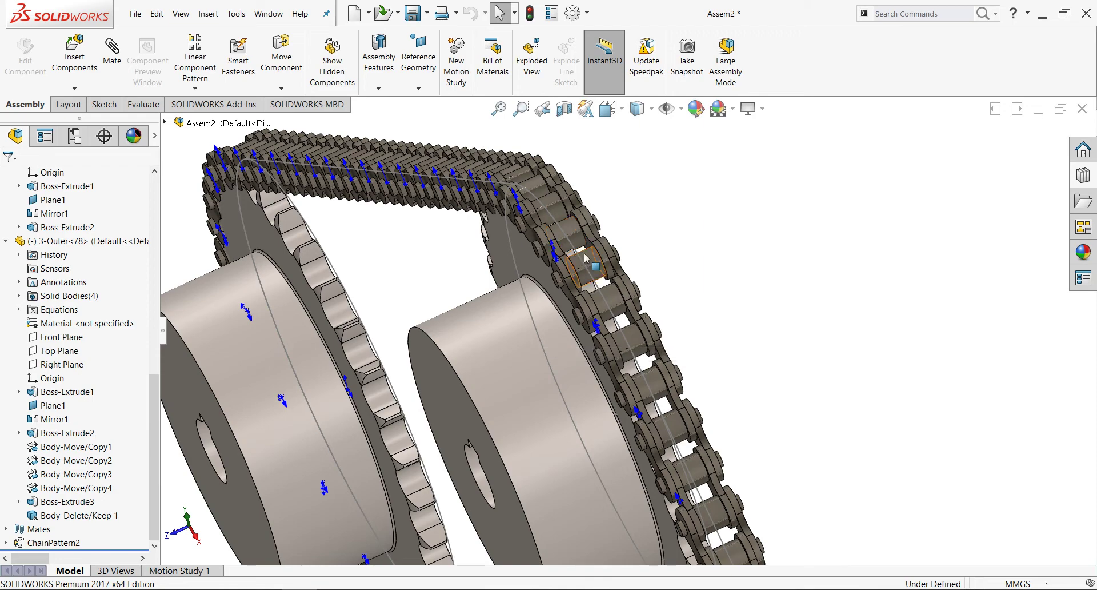
scroll(600, 266, "down", 2)
mouse_move(606, 271)
middle_mouse_down()
mouse_move(626, 265)
mouse_move(586, 280)
middle_mouse_up()
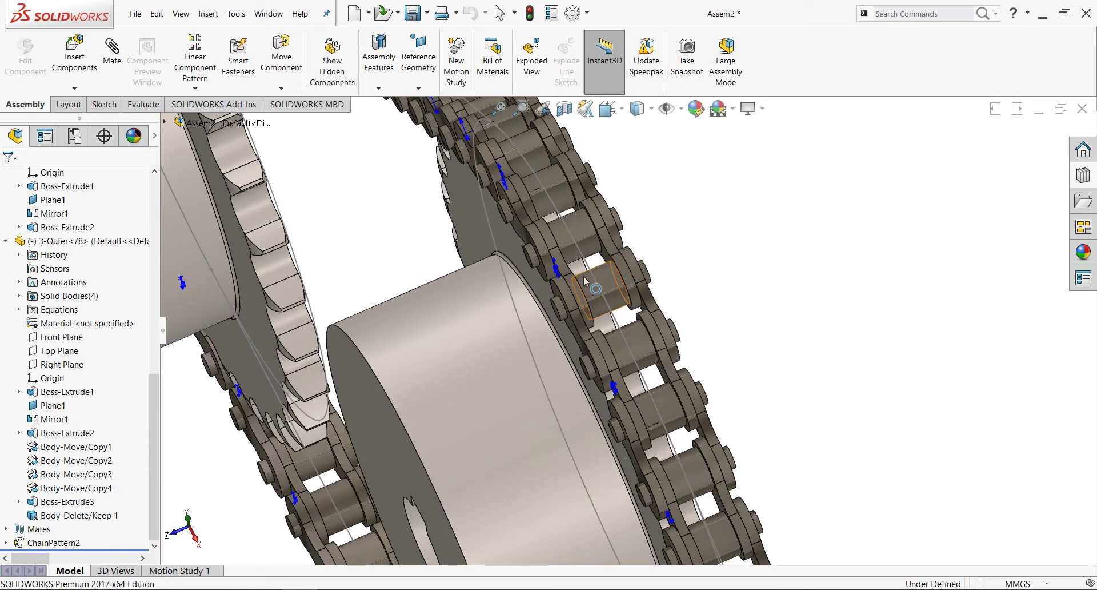
scroll(581, 276, "up", 2)
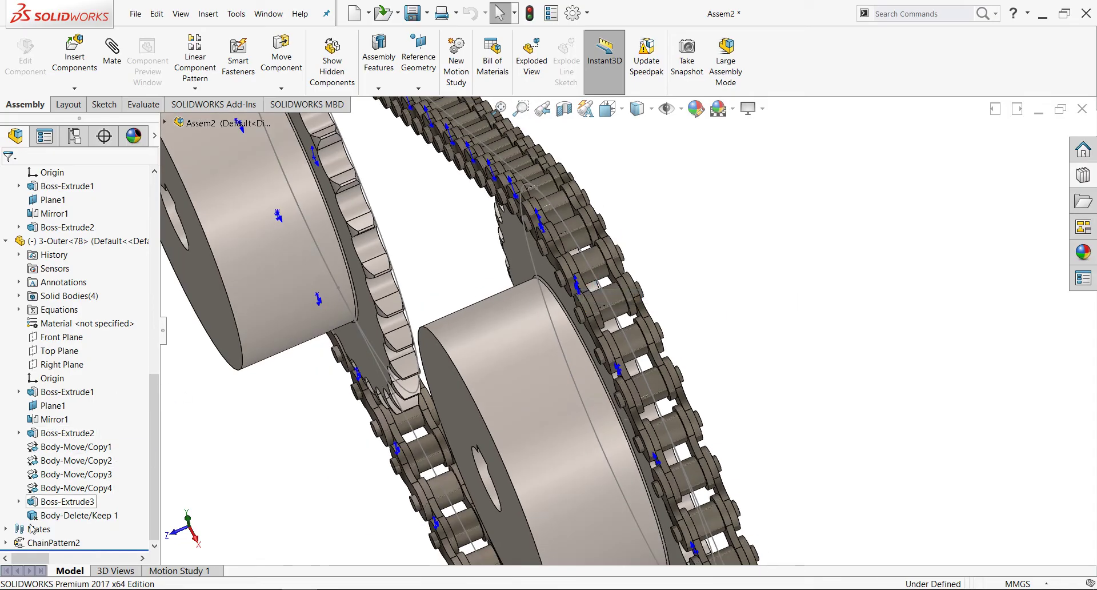
Step: Delete the Coincident1, Coincident2 and Coincident3 mates, confirming the deletion
left_click(8, 530)
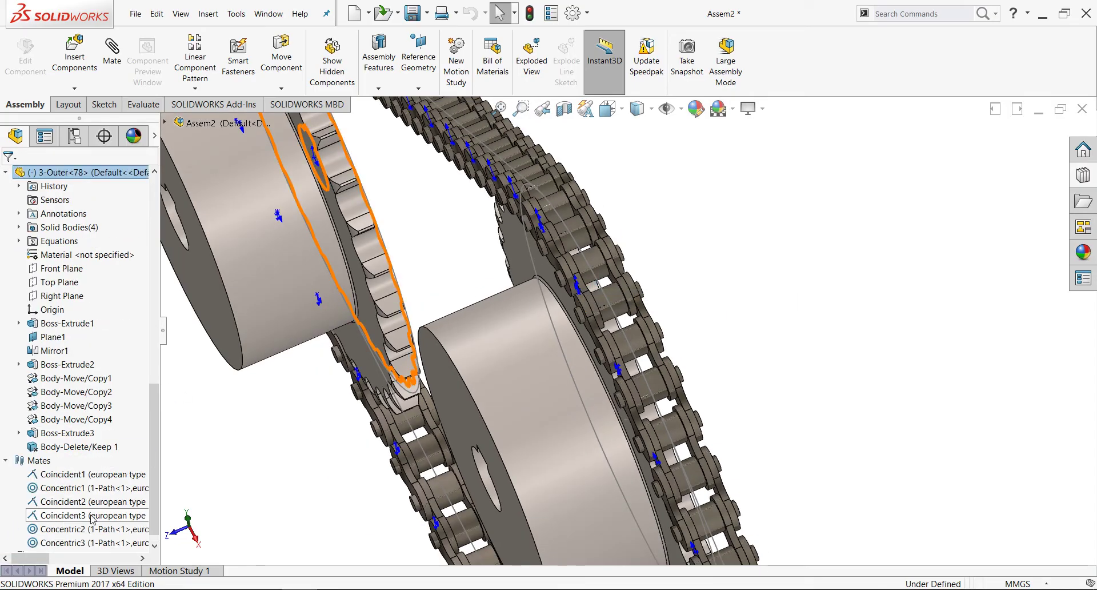
left_click(59, 475)
scroll(487, 489, "up", 3)
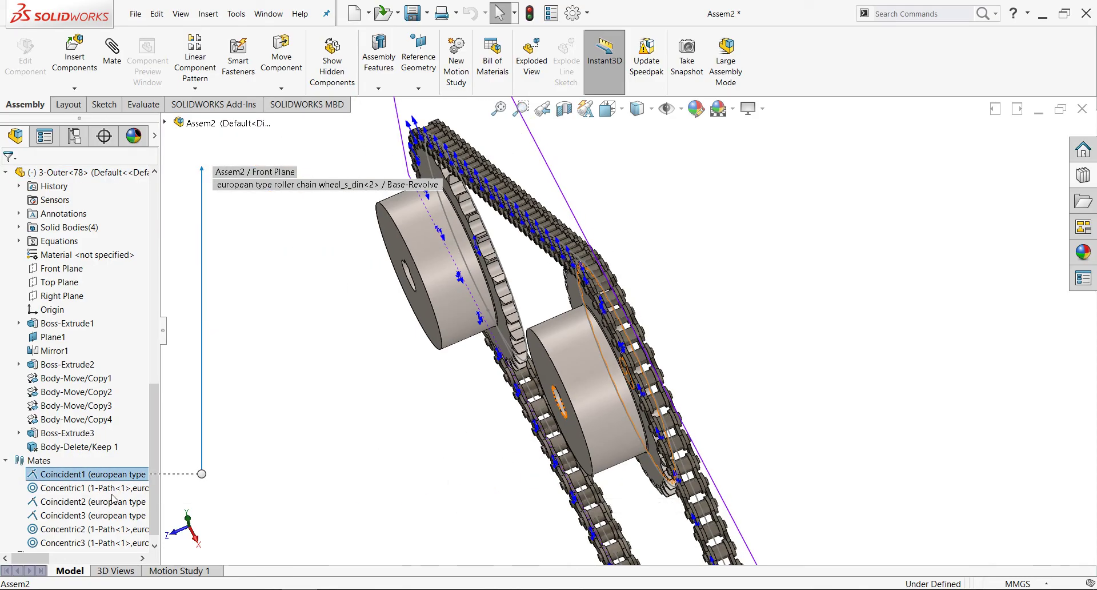
left_click(60, 502, "ctrl")
left_click(59, 515, "ctrl")
right_click(60, 514)
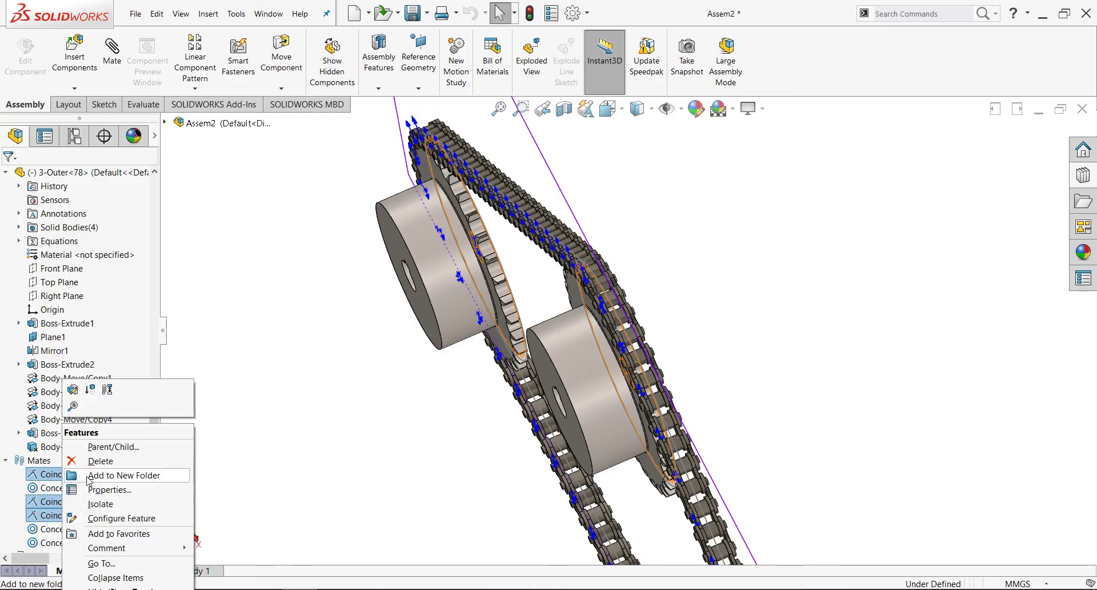
left_click(98, 461)
left_click(624, 250)
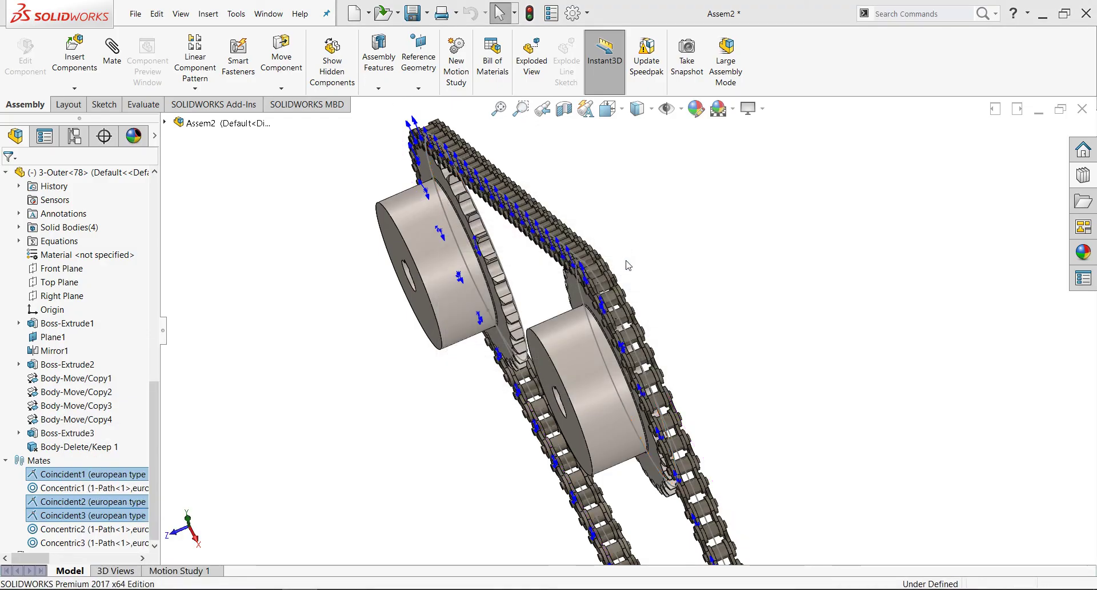
scroll(638, 305, "down", 3)
scroll(638, 305, "down", 3)
scroll(638, 305, "up", 3)
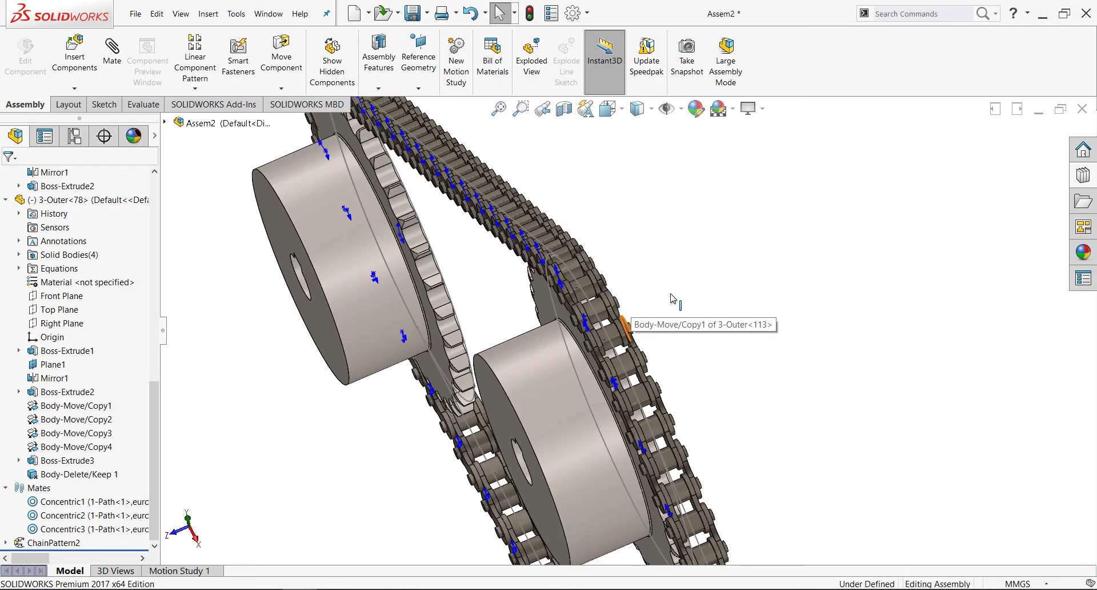
mouse_move(639, 305)
middle_mouse_down()
mouse_move(661, 287)
mouse_move(643, 276)
mouse_move(656, 283)
middle_mouse_up()
key("ctrl+shift+z")
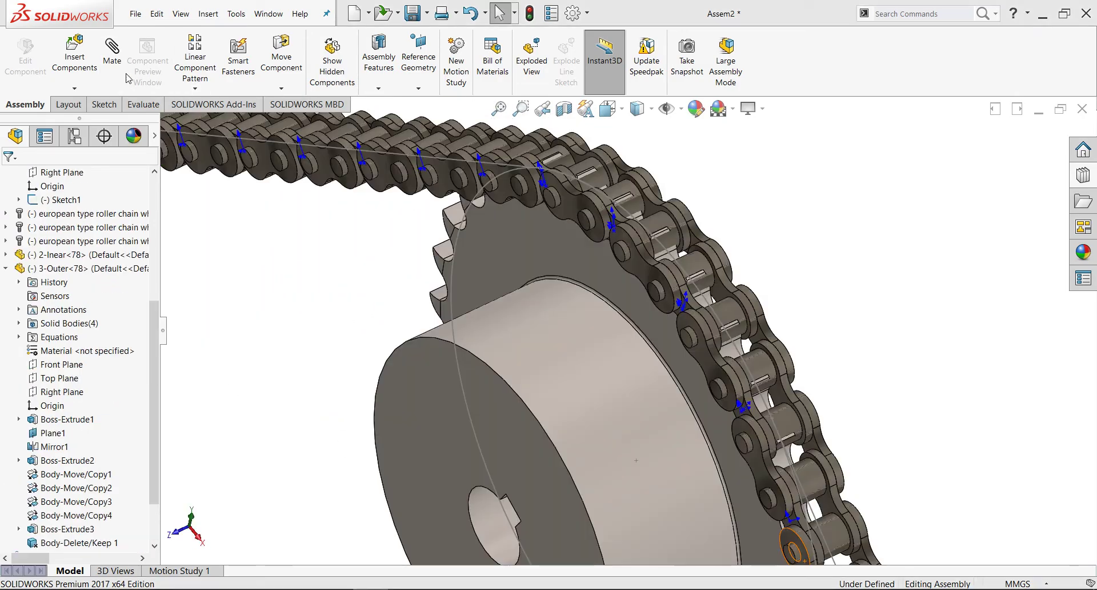
Step: Start a Symmetric advanced mate with the Front Plane as the symmetry plane
left_click(120, 83)
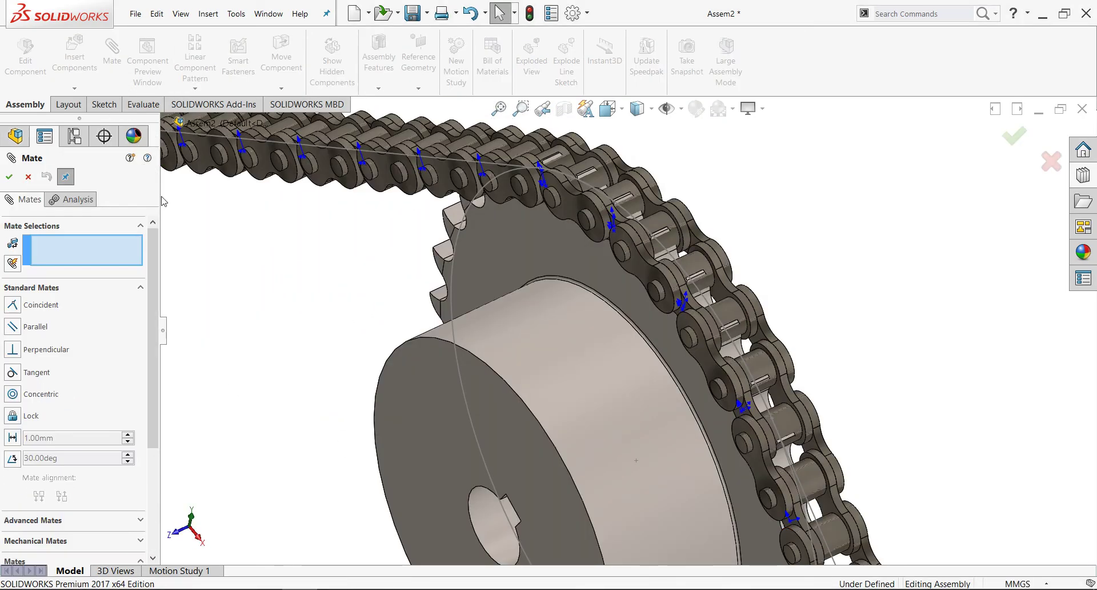
scroll(142, 310, "down", 3)
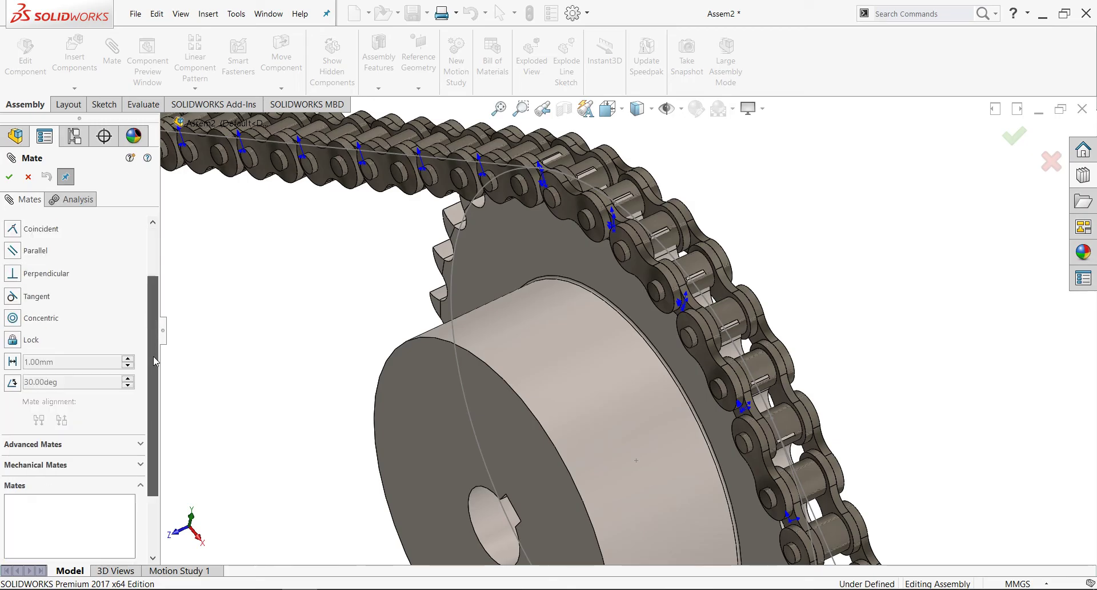
left_click(81, 443)
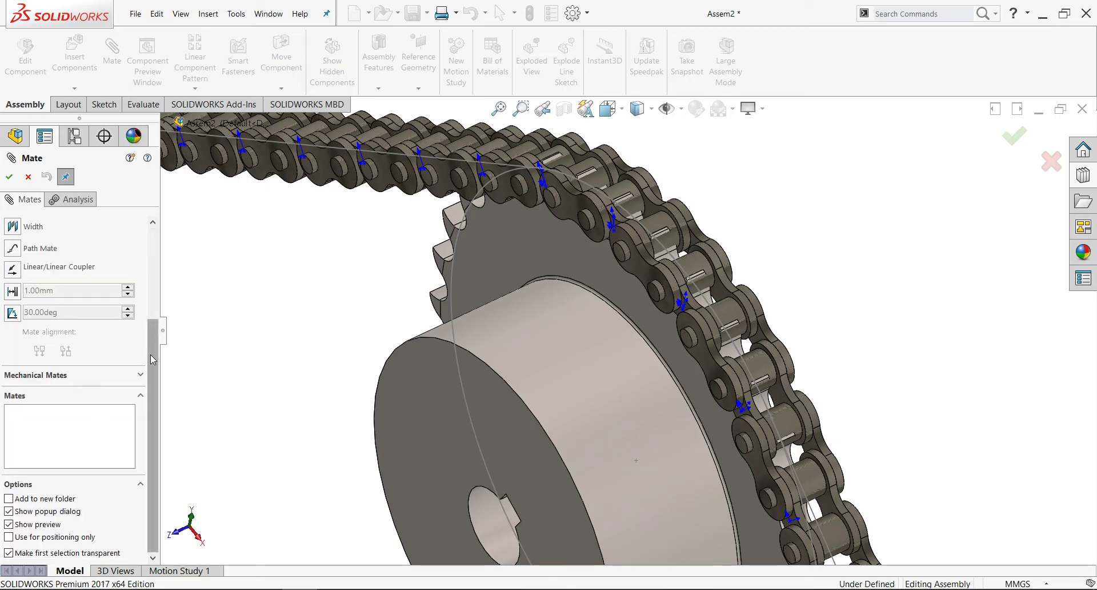
scroll(74, 365, "up", 3)
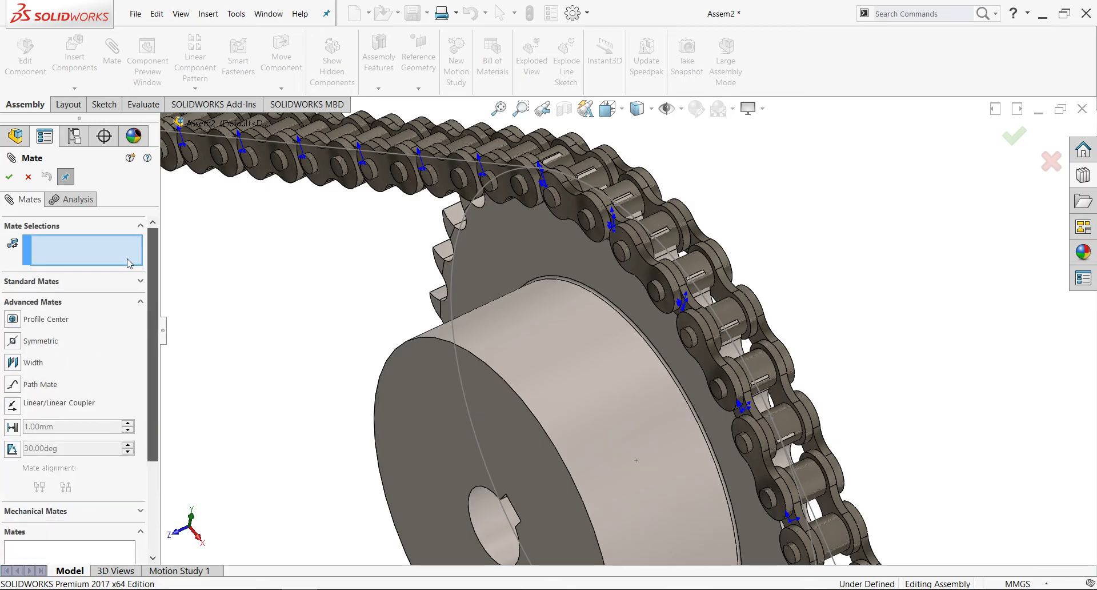
left_click(13, 340)
scroll(227, 370, "up", 5)
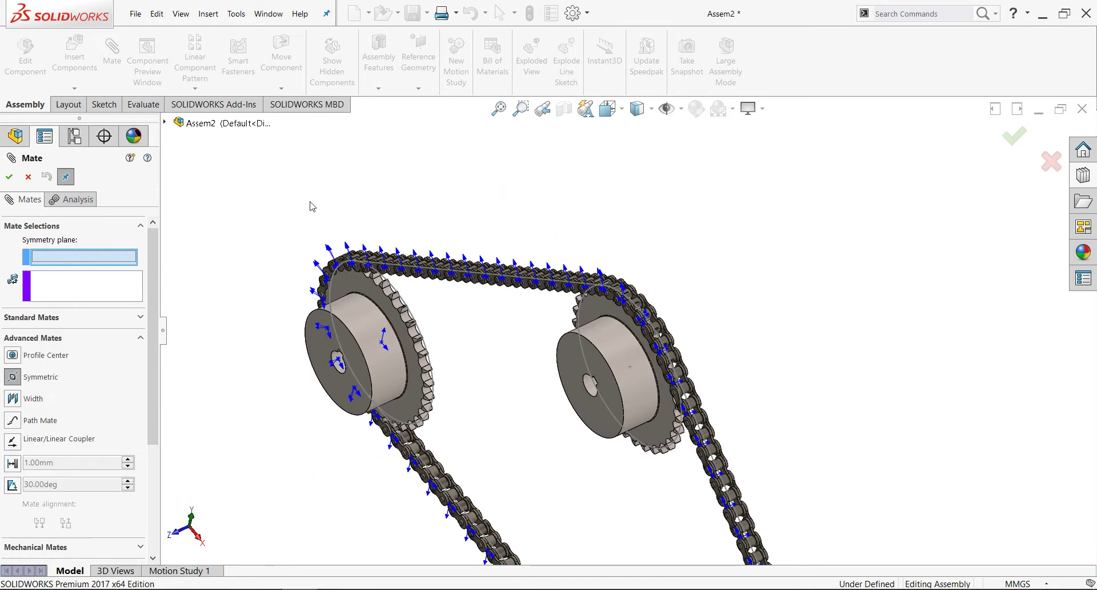
scroll(312, 207, "down", 2)
scroll(424, 296, "down", 2)
scroll(424, 296, "up", 4)
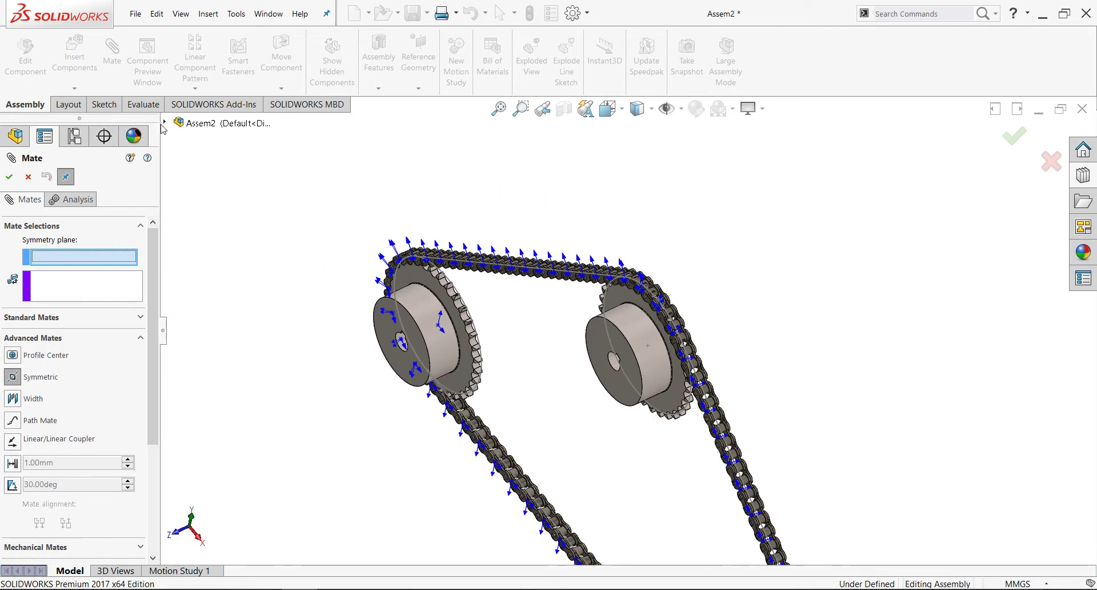
left_click(166, 123)
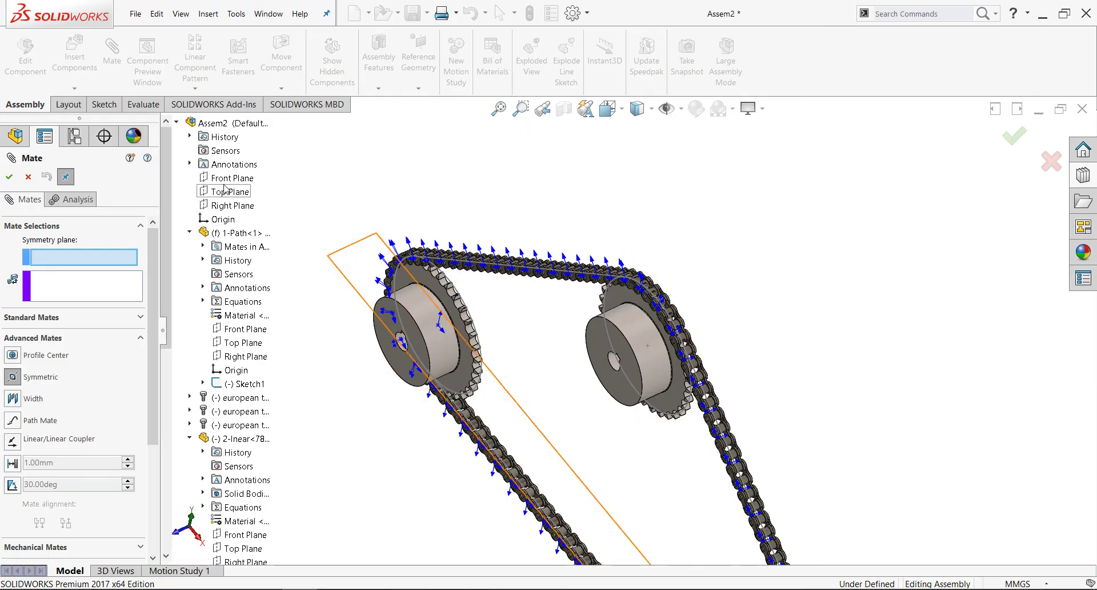
left_click(227, 179)
Step: Pick the sprocket's two opposite side faces and accept the symmetric mate
scroll(555, 267, "down", 2)
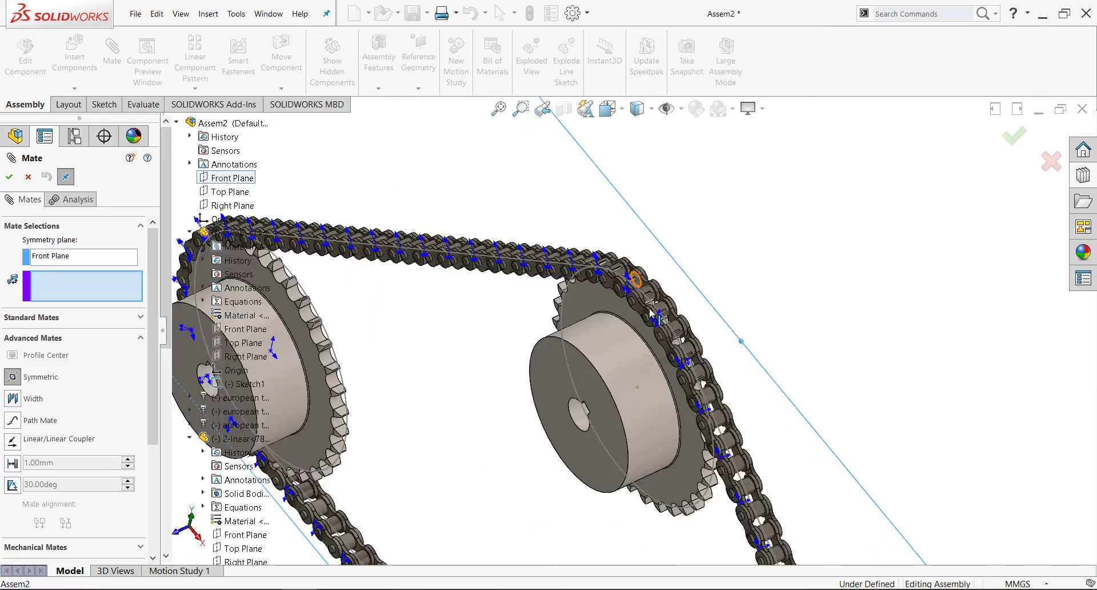
scroll(553, 274, "down", 2)
scroll(552, 292, "down", 2)
left_click(571, 280)
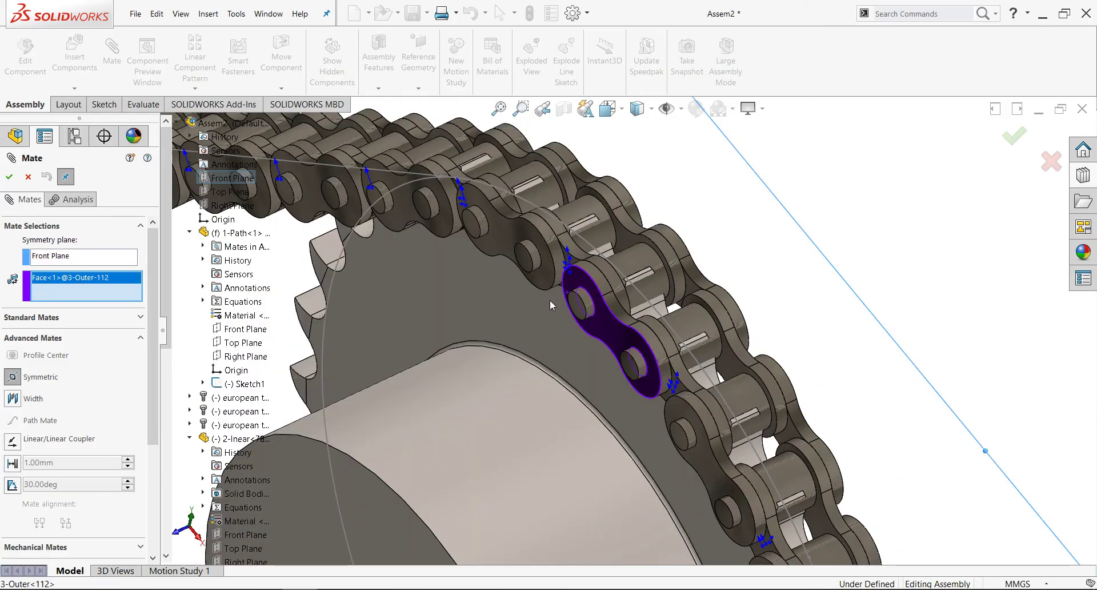
left_click(593, 307)
scroll(597, 319, "up", 3)
left_click(510, 309)
scroll(555, 293, "up", 2)
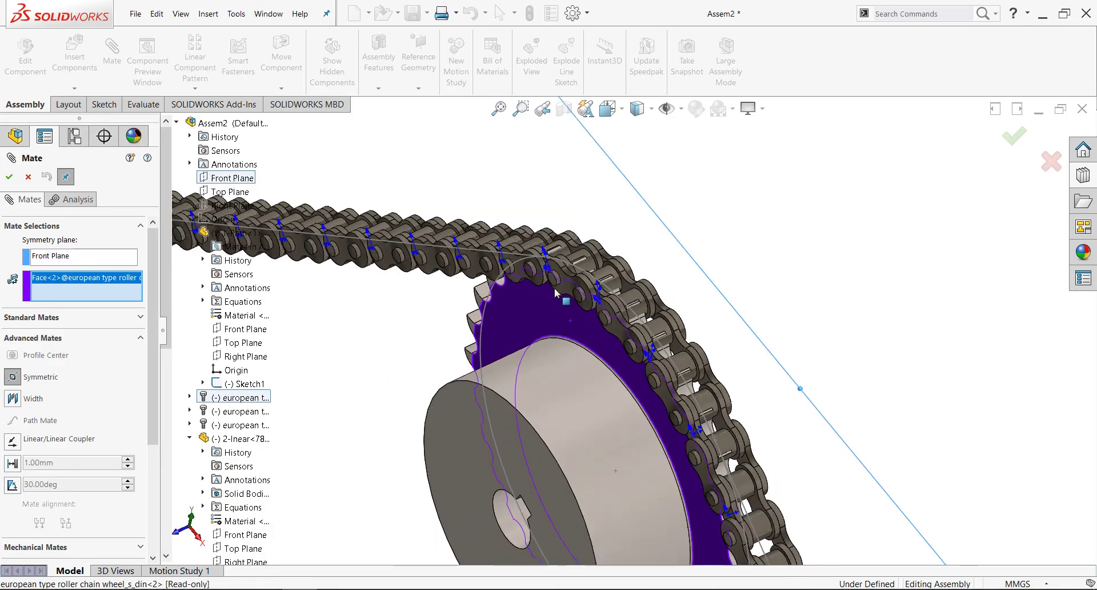
middle_click_drag(555, 292, 646, 307)
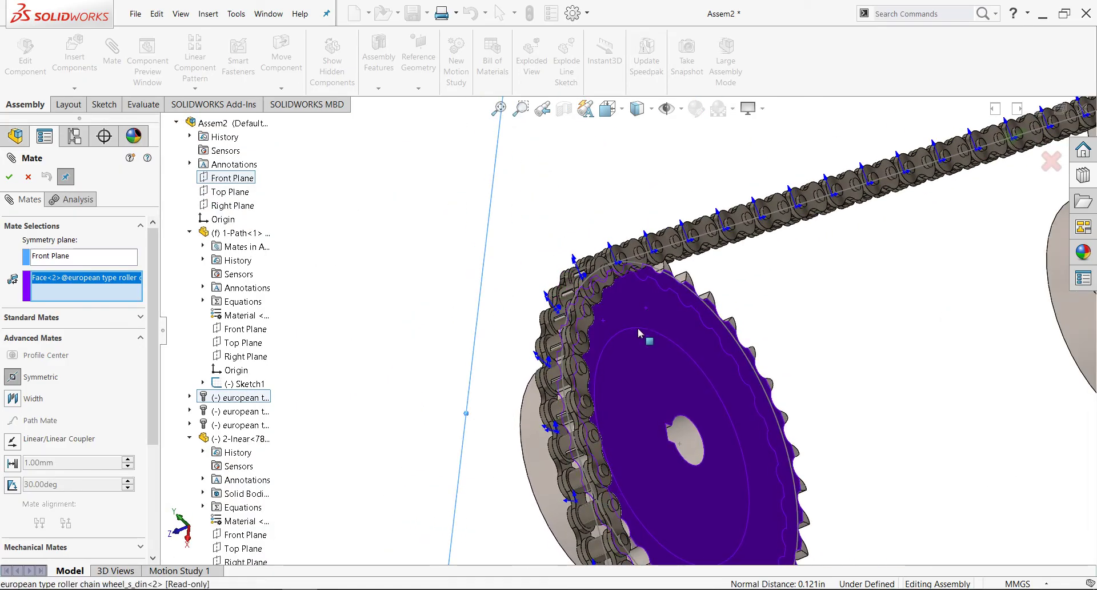
left_click(638, 331)
scroll(638, 330, "down", 3)
middle_click_drag(637, 330, 637, 299)
scroll(637, 299, "up", 5)
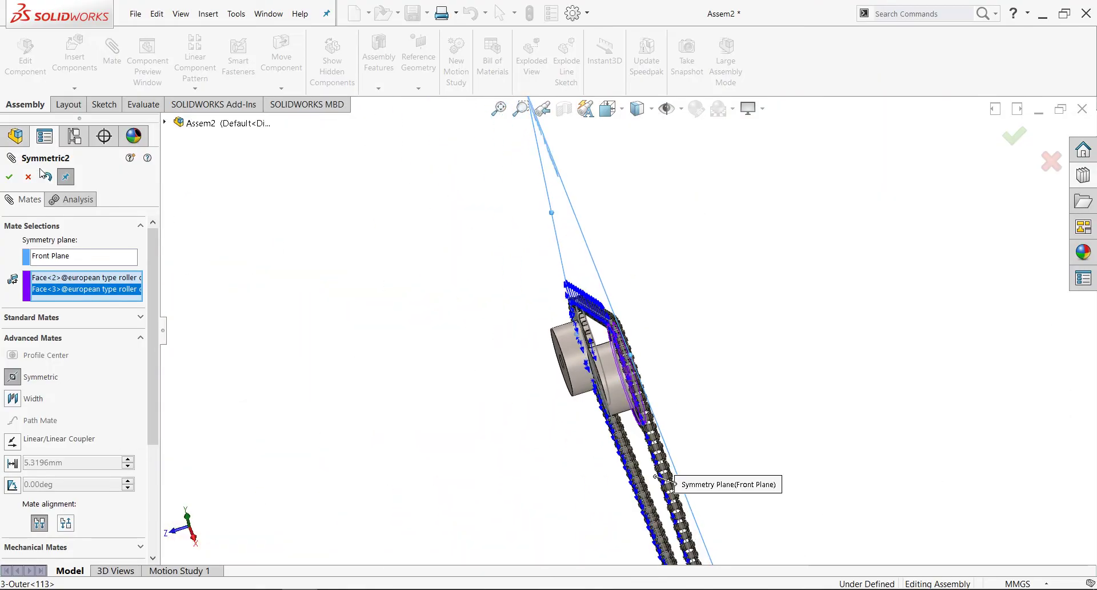
left_click(11, 178)
Step: Mate the left sprocket flush with the top-right, and the top-right with the bottom-right
middle_click_drag(552, 371, 640, 337)
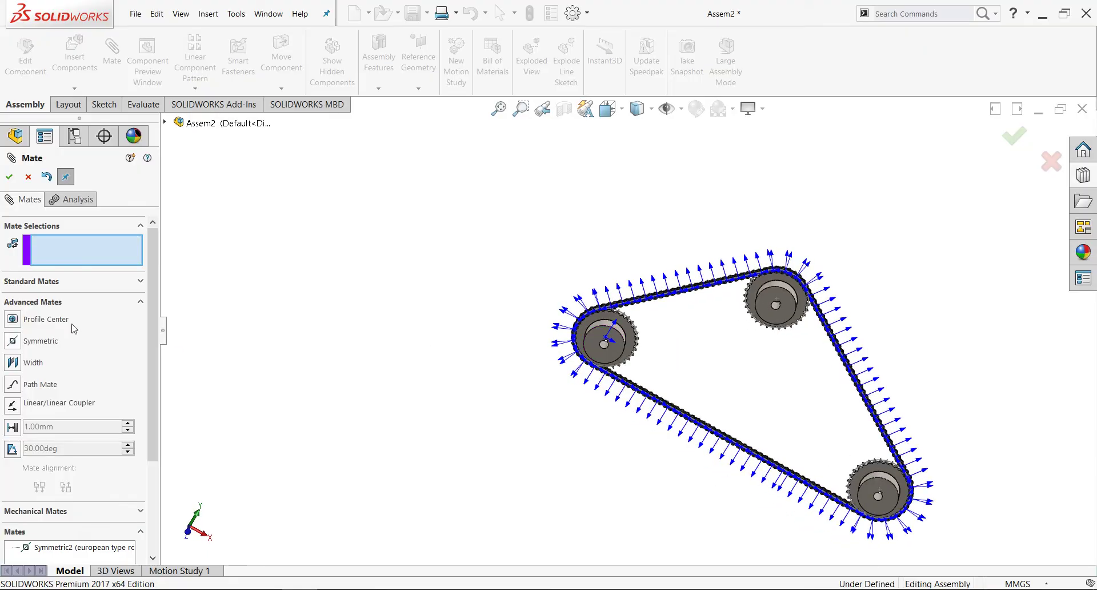
left_click(59, 280)
scroll(717, 279, "down", 2)
scroll(708, 260, "down", 1)
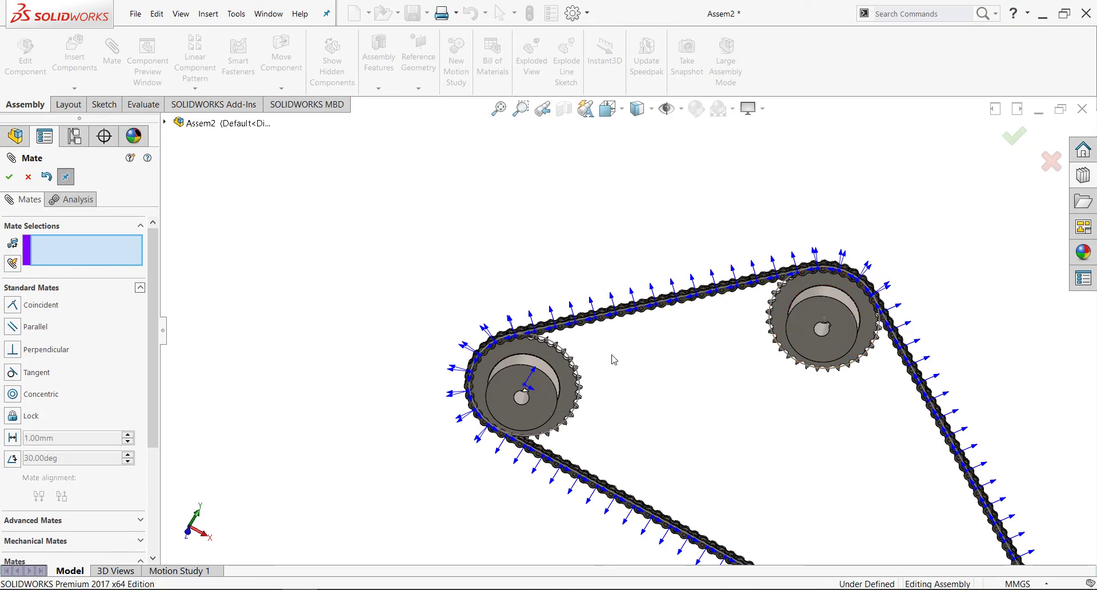
left_click(558, 366)
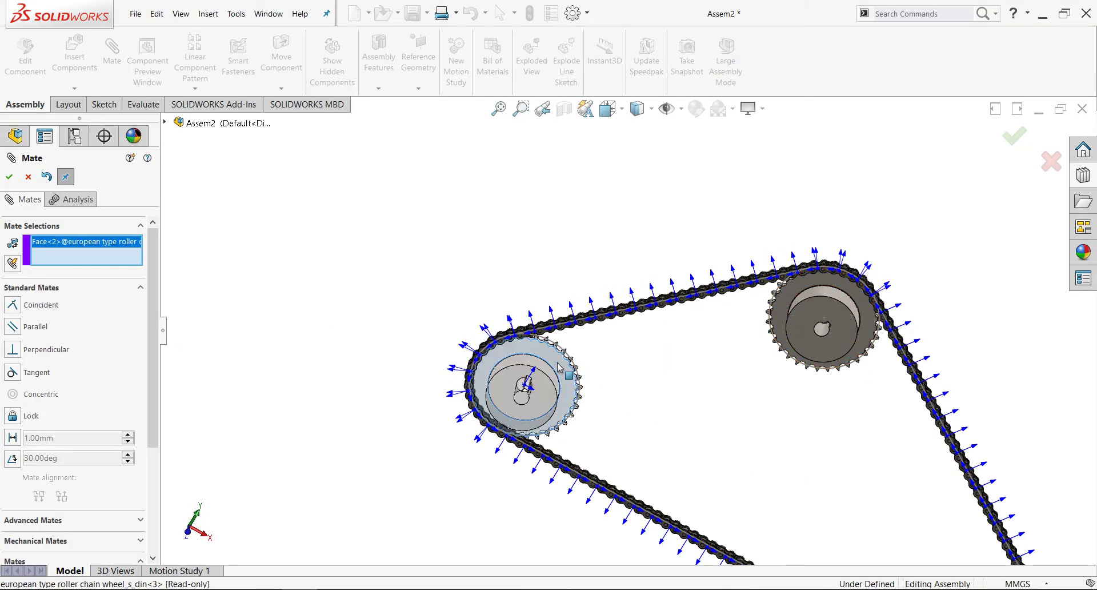
left_click(784, 306)
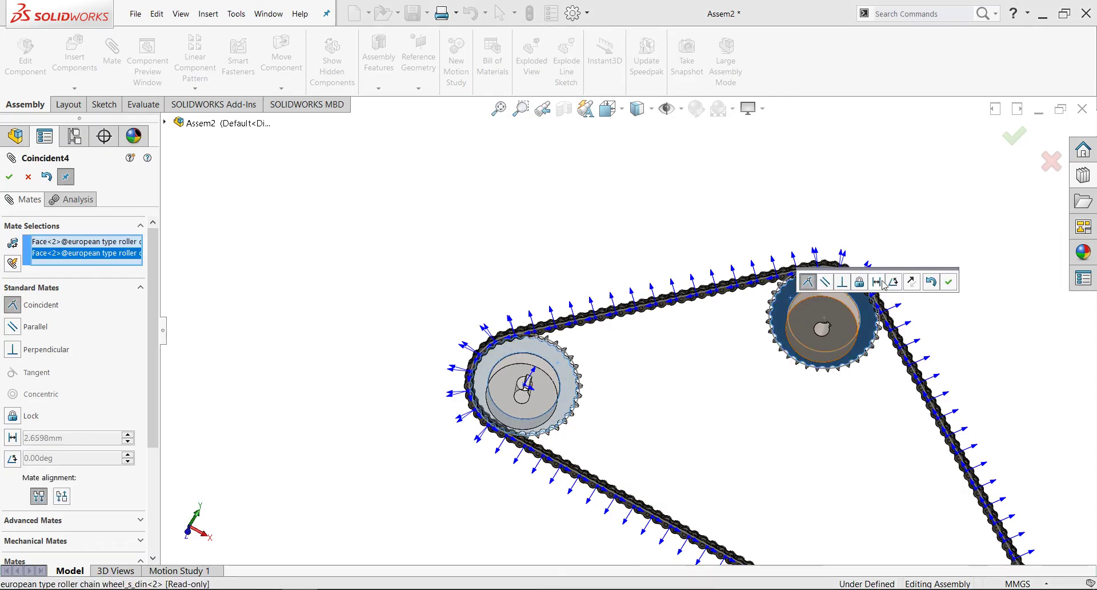
left_click(948, 281)
scroll(838, 394, "up", 5)
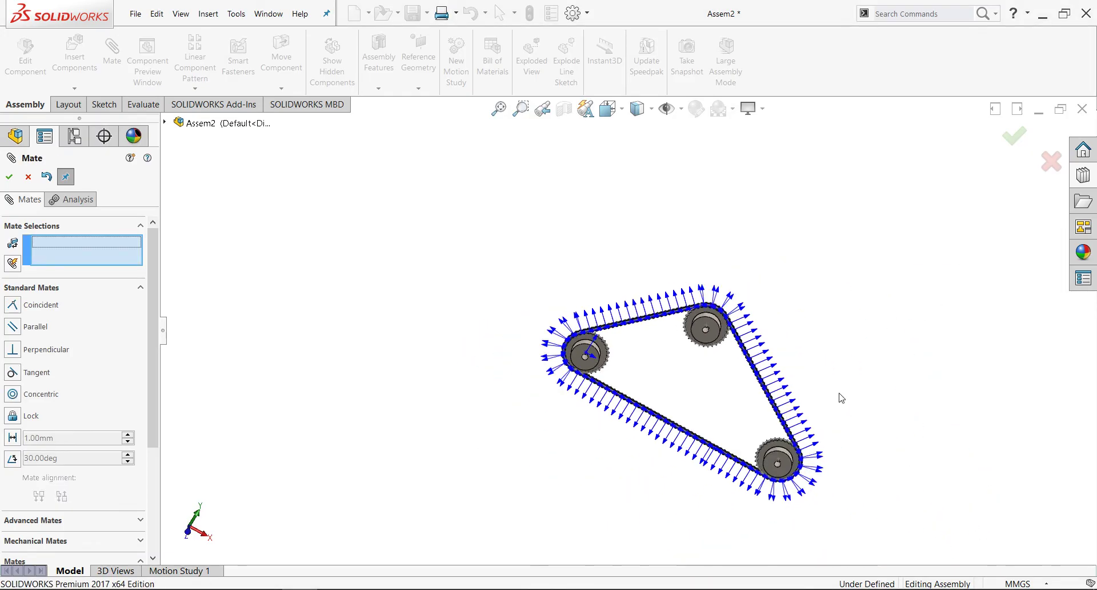
scroll(686, 306, "down", 3)
left_click(678, 256)
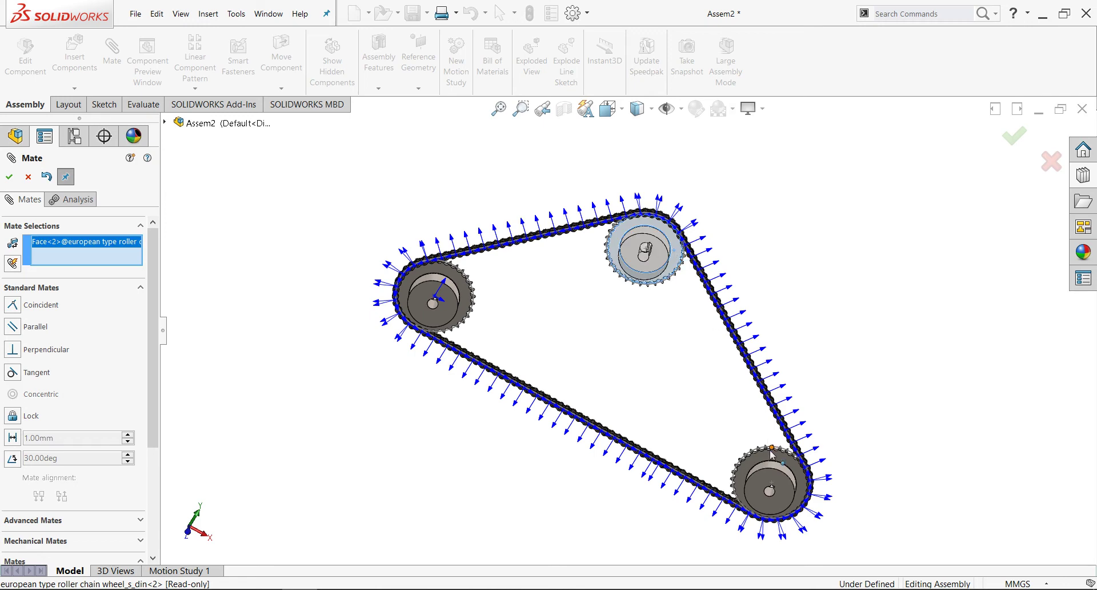
scroll(762, 440, "down", 4)
left_click(760, 437)
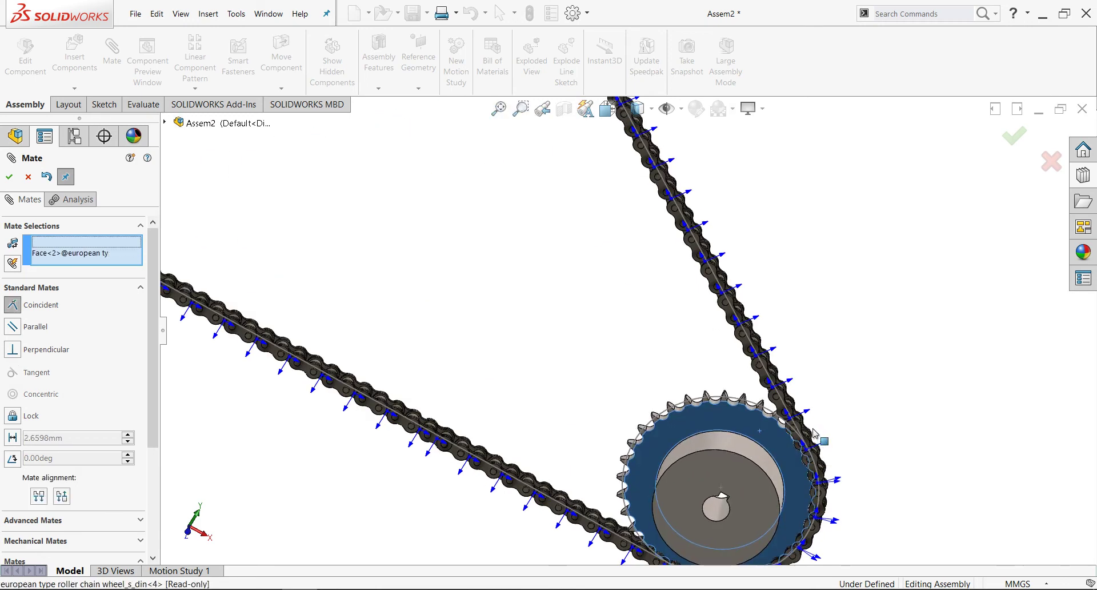
left_click(972, 450)
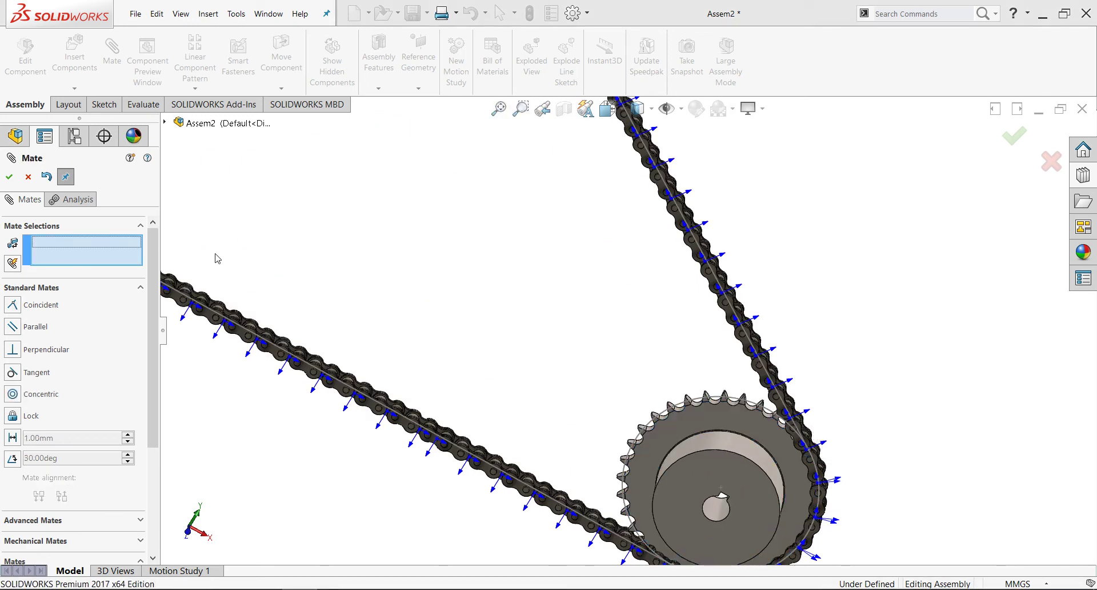
left_click(9, 176)
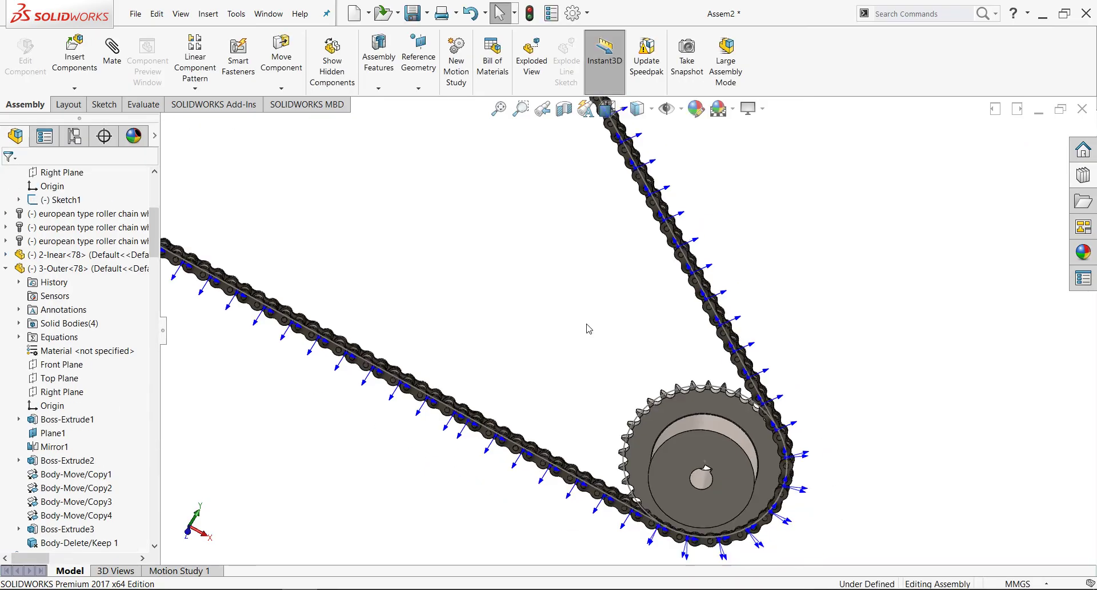
Step: Orbit around the sprocket hub and hide the coordinate-system triads
scroll(568, 294, "up", 5)
middle_click_drag(569, 294, 604, 272)
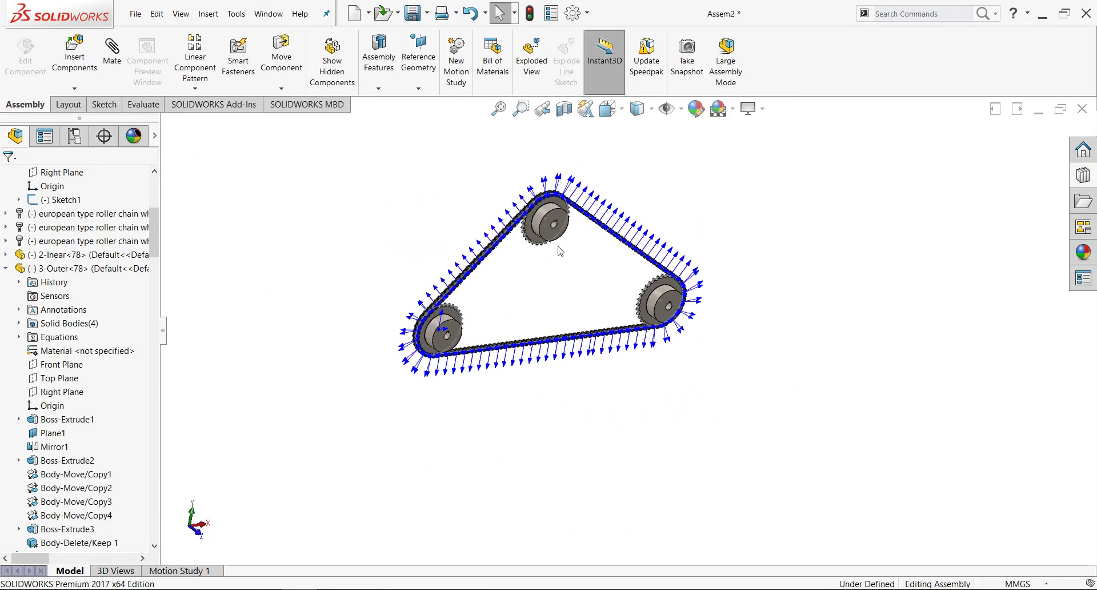
scroll(591, 237, "down", 3)
scroll(590, 237, "down", 4)
scroll(590, 237, "down", 4)
middle_click_drag(590, 237, 587, 319)
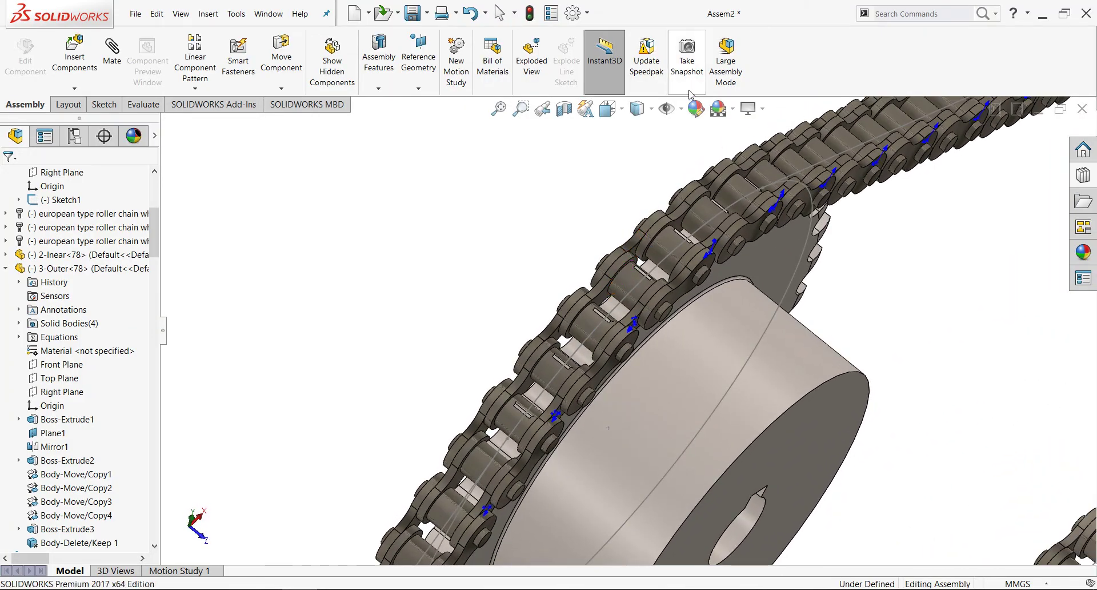
left_click(500, 12)
middle_click_drag(789, 203, 765, 188)
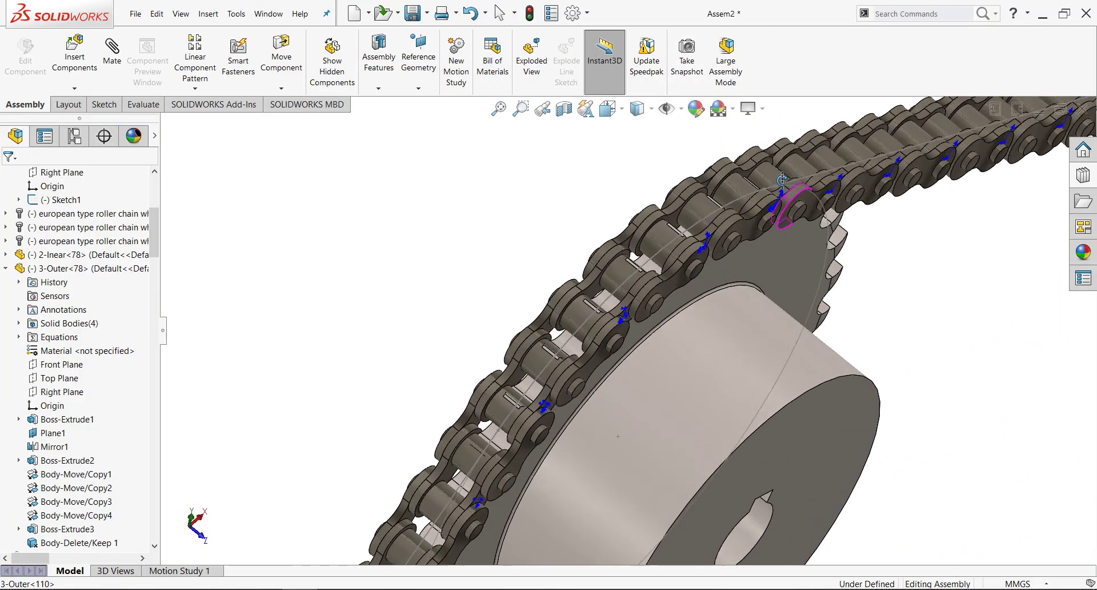
left_click(682, 112)
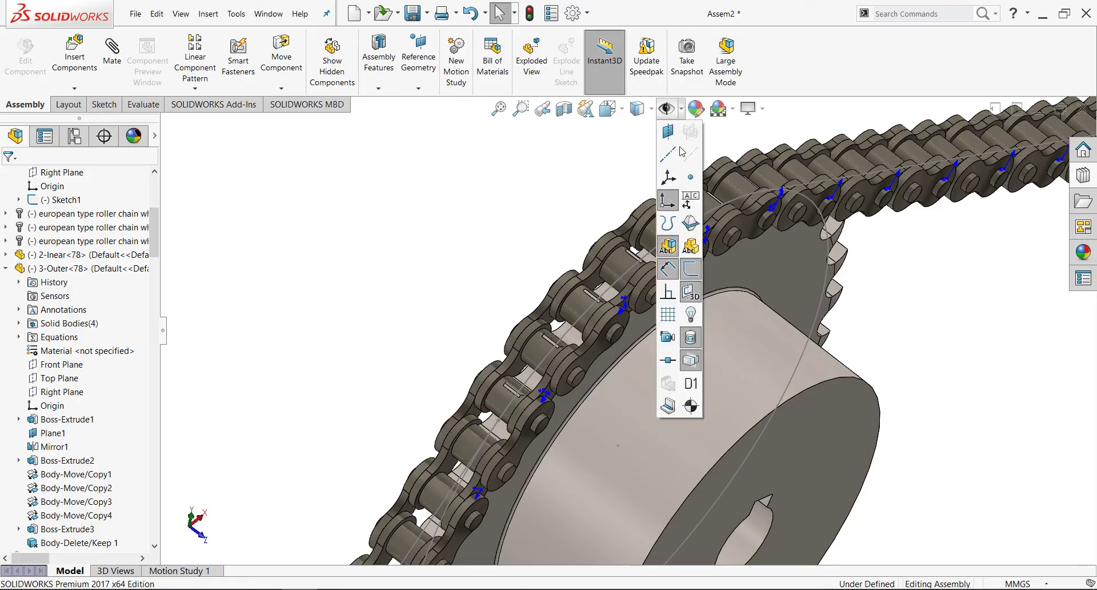
left_click(669, 201)
scroll(504, 232, "up", 2)
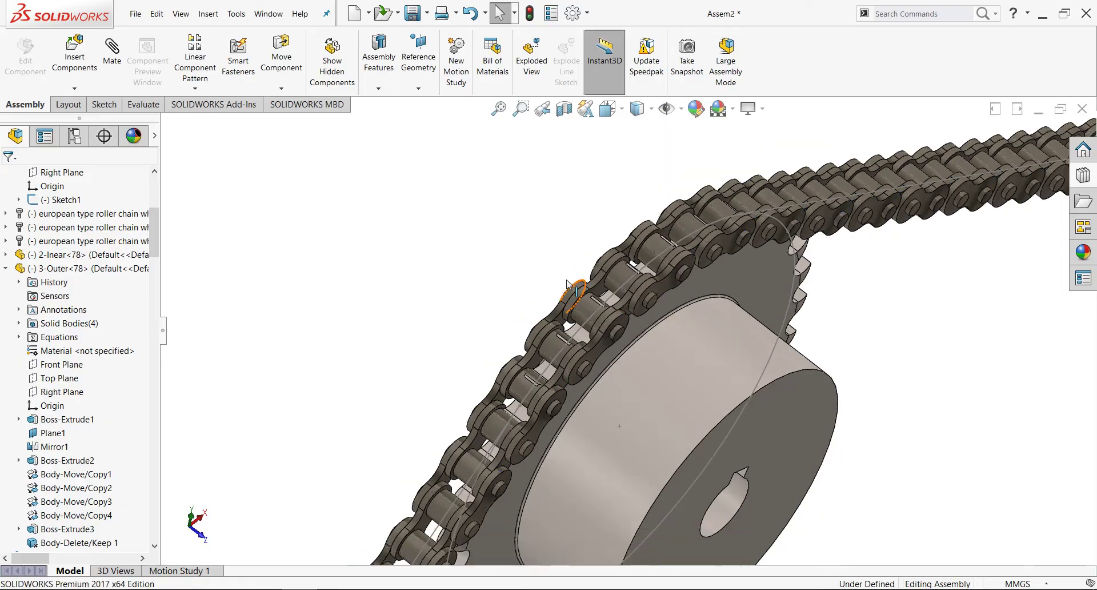
scroll(629, 310, "up", 2)
scroll(674, 373, "down", 5)
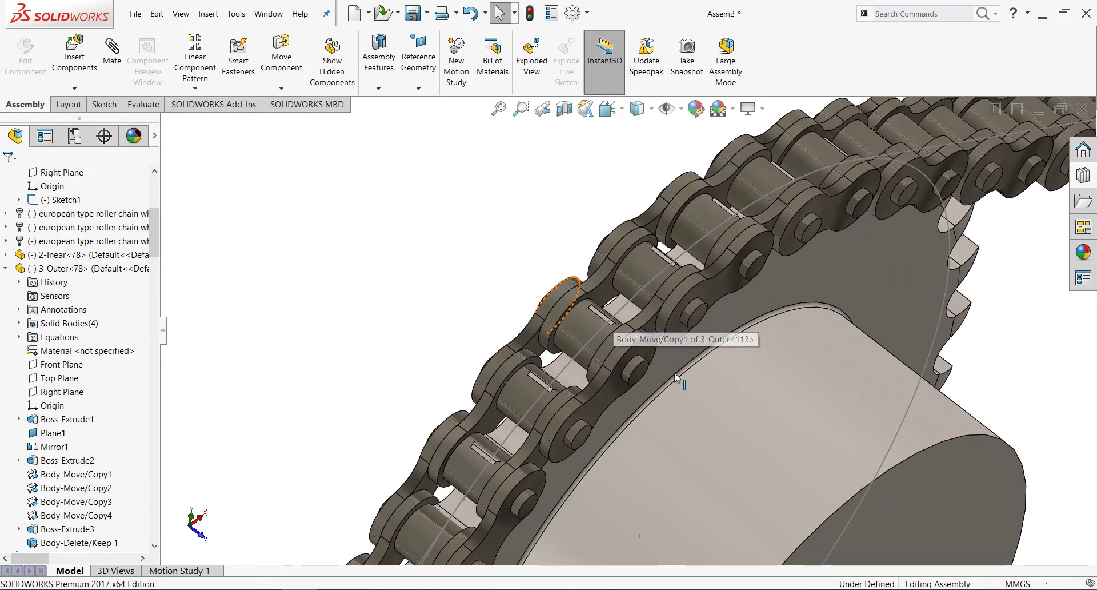
Step: Drag an inner chain link to test its freedom, then view the chain seated on the teeth
left_click(705, 318)
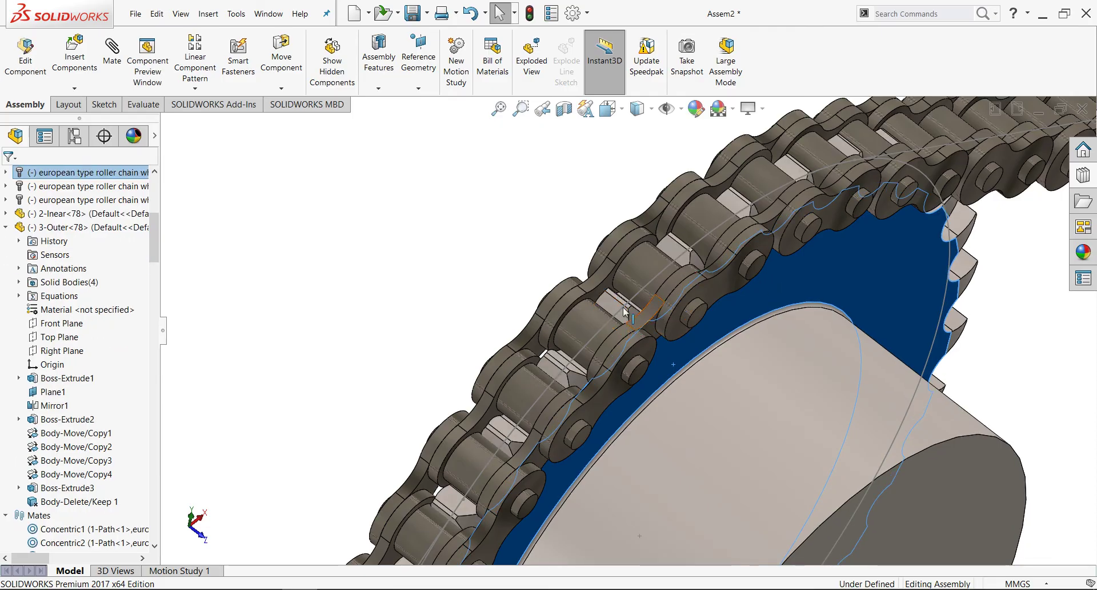
scroll(626, 312, "down", 3)
scroll(628, 317, "down", 2)
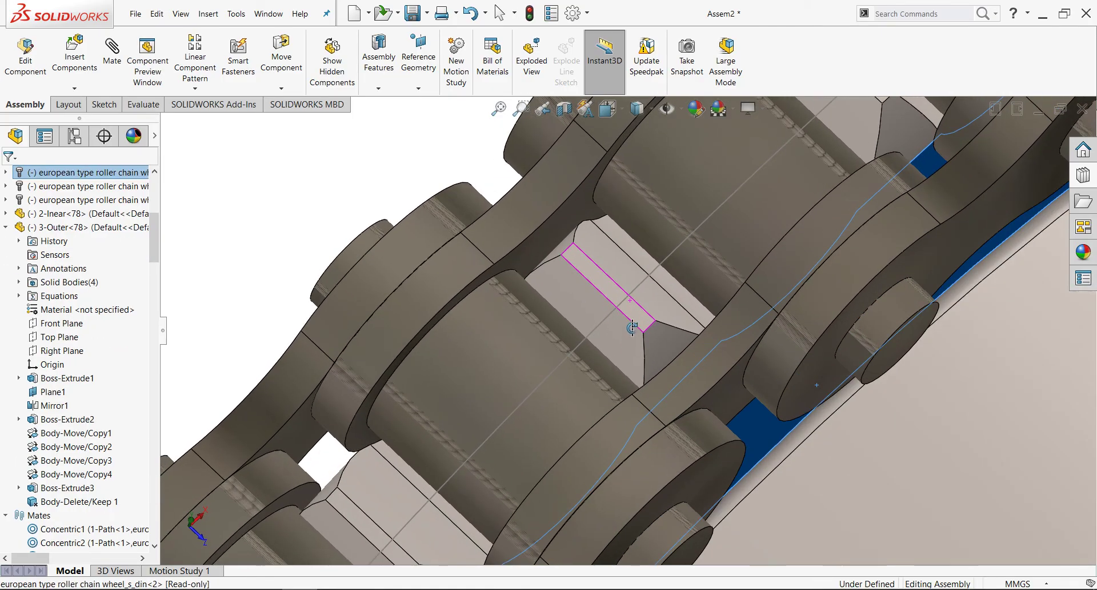
scroll(633, 327, "up", 1)
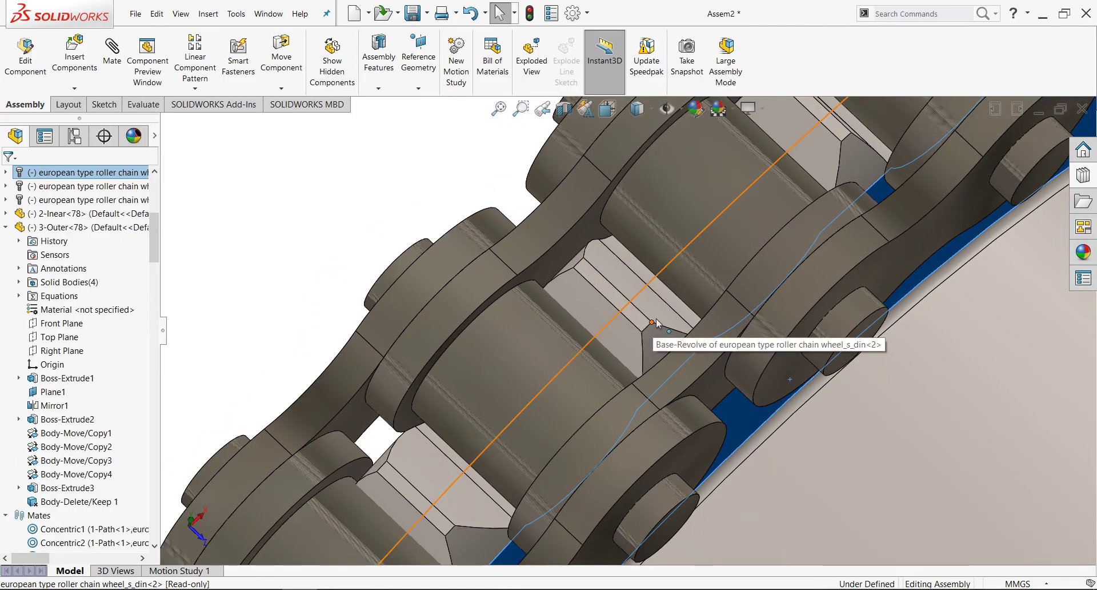
left_click(666, 307)
left_click_drag(676, 295, 660, 293)
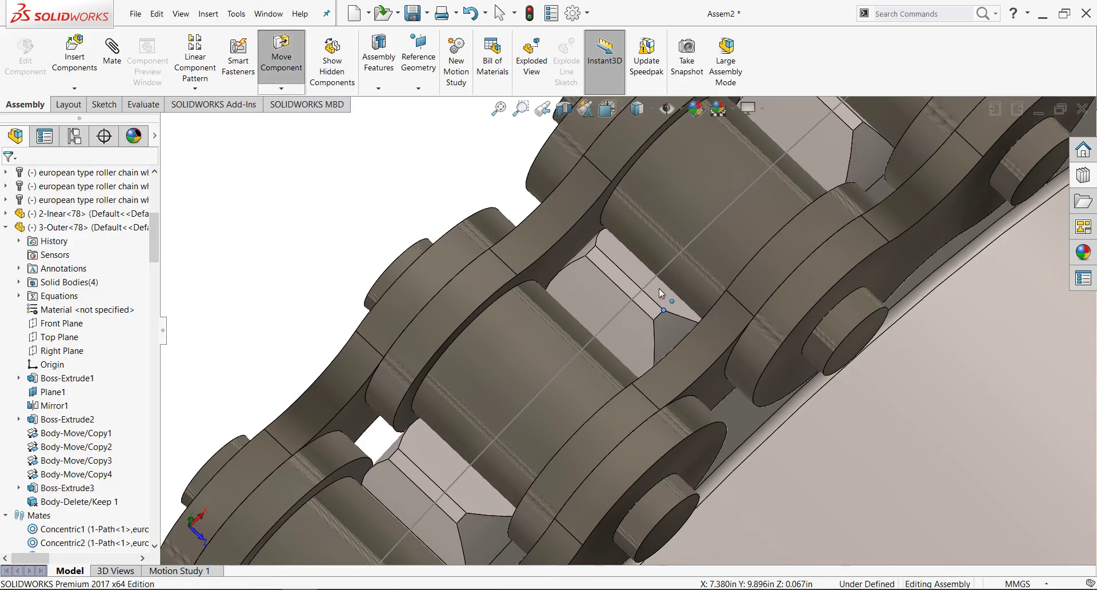
key("Escape")
mouse_move(509, 430)
middle_mouse_down()
mouse_move(526, 416)
mouse_move(561, 430)
middle_mouse_up()
scroll(561, 429, "up", 5)
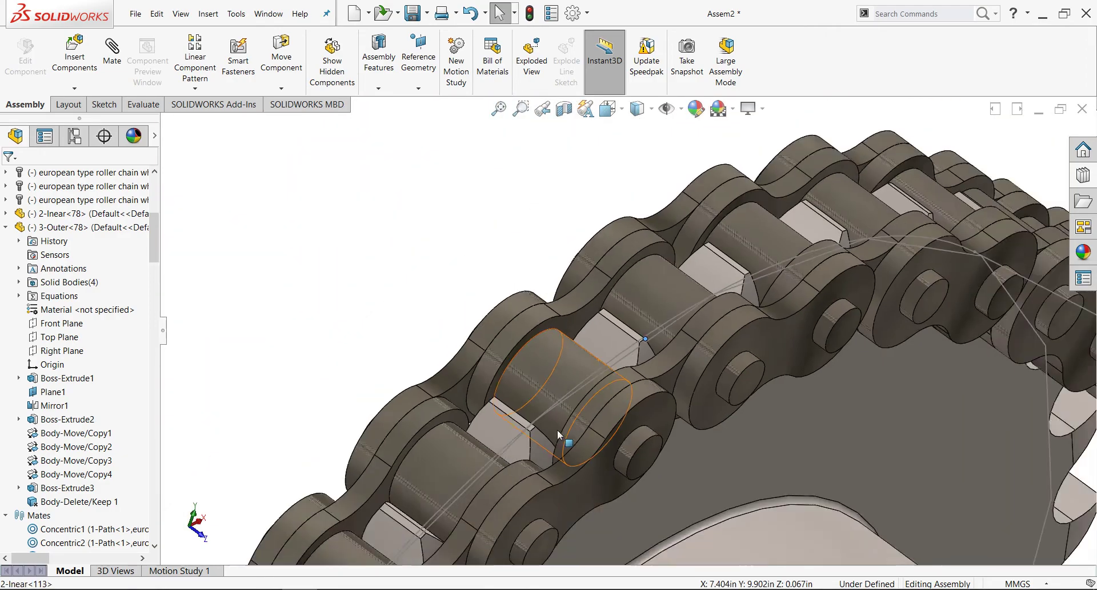
scroll(599, 377, "down", 5)
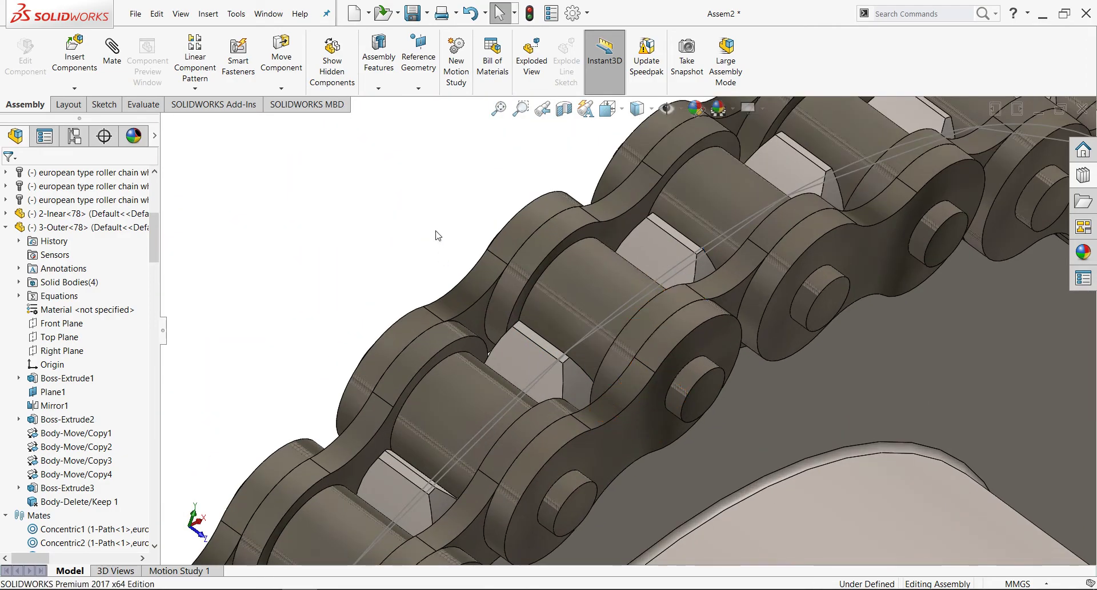
scroll(452, 236, "up", 5)
scroll(668, 361, "down", 2)
scroll(668, 361, "down", 2)
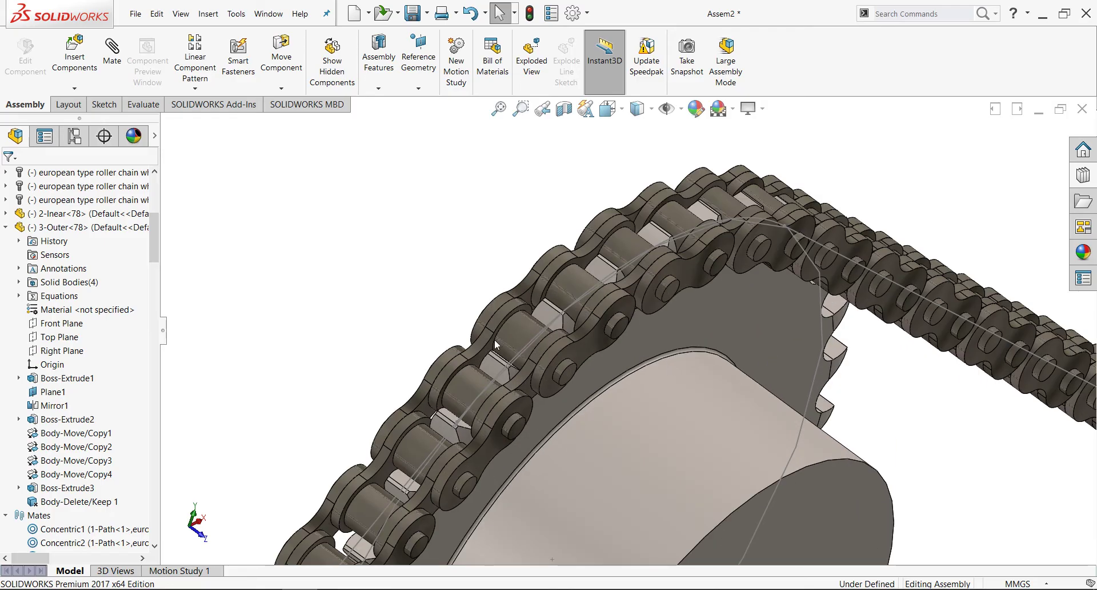
Step: Start a new mate and choose the Gear type under Mechanical Mates
left_click(113, 48)
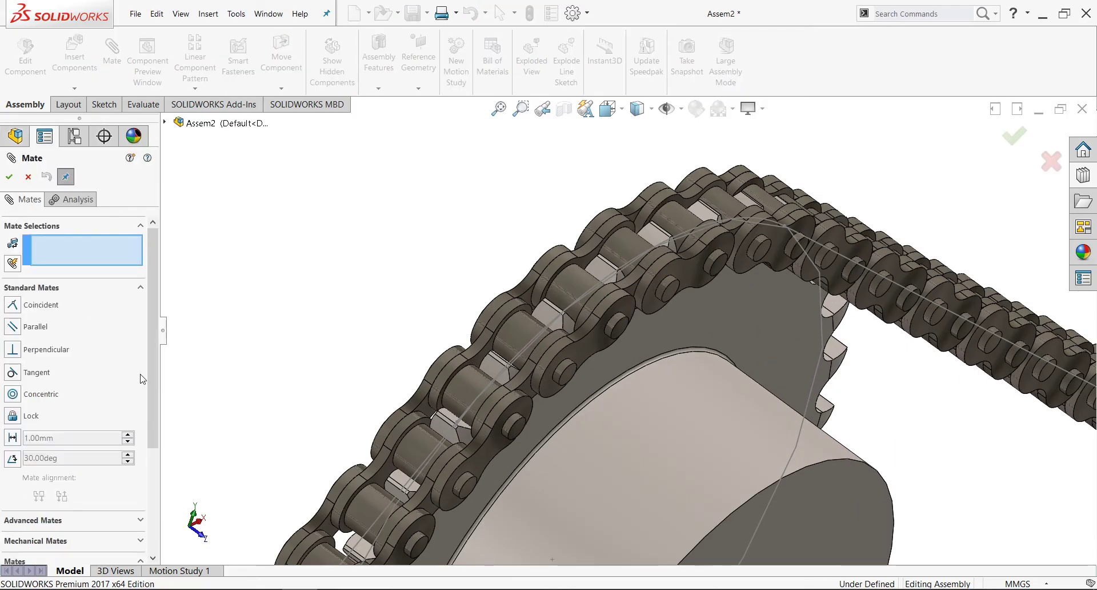
scroll(145, 400, "down", 1)
scroll(153, 417, "down", 1)
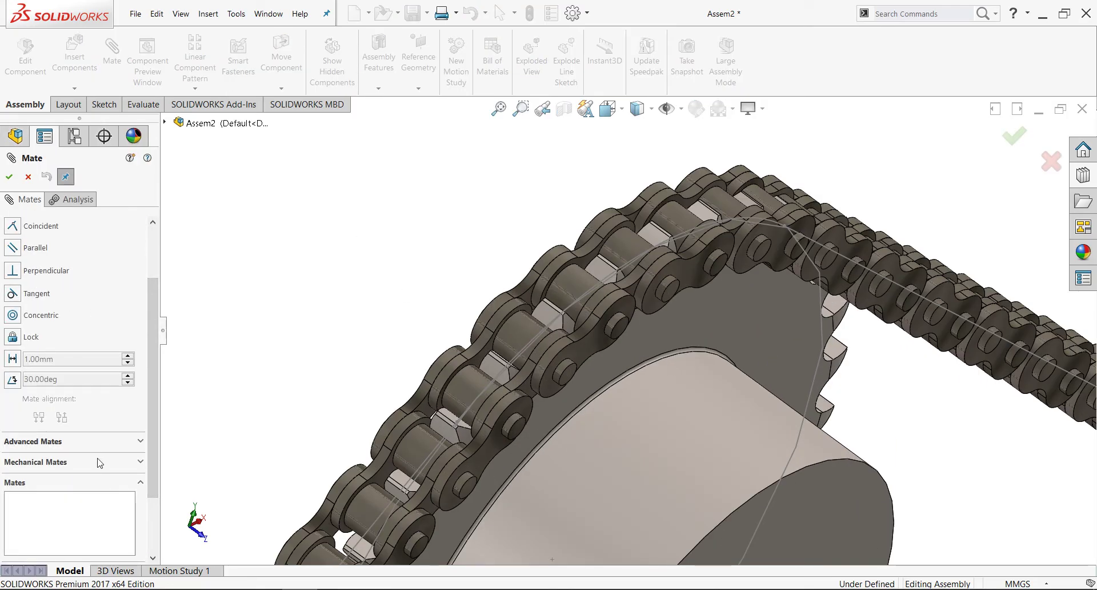
left_click(99, 463)
scroll(99, 462, "up", 1)
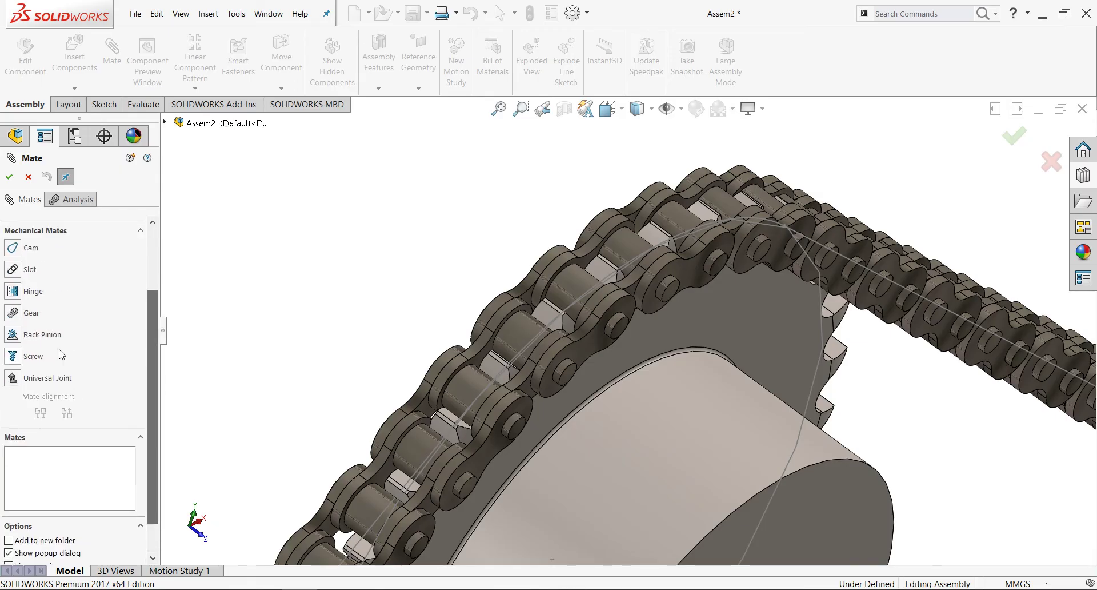
left_click(18, 316)
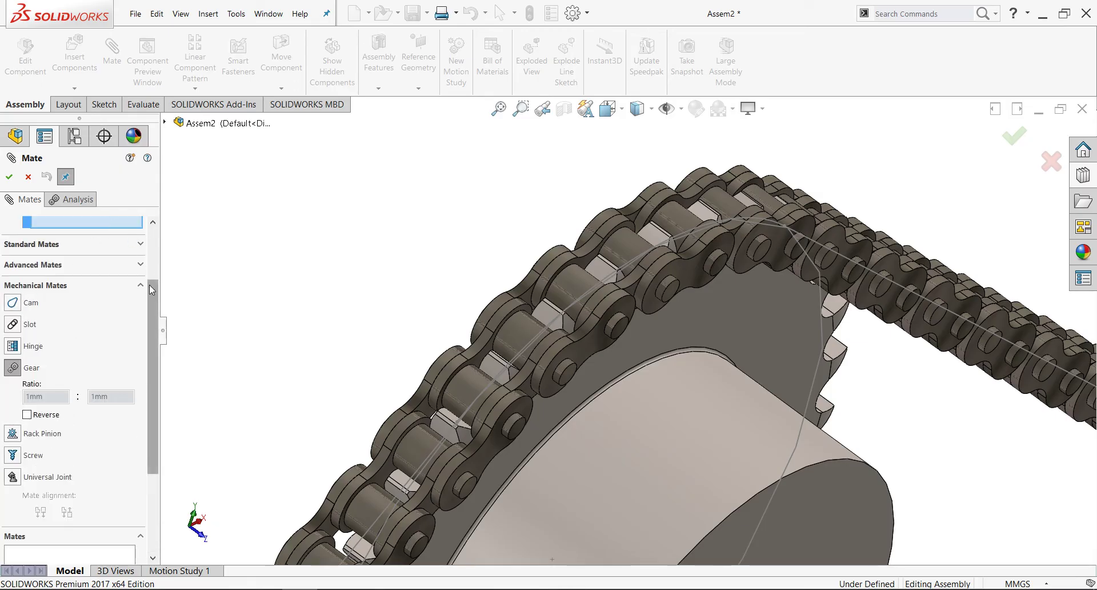
Step: Link the sprocket hub edge to a chain roller face at 65mm : 6.35mm and confirm
scroll(149, 285, "up", 2)
scroll(657, 458, "up", 2)
scroll(668, 429, "up", 1)
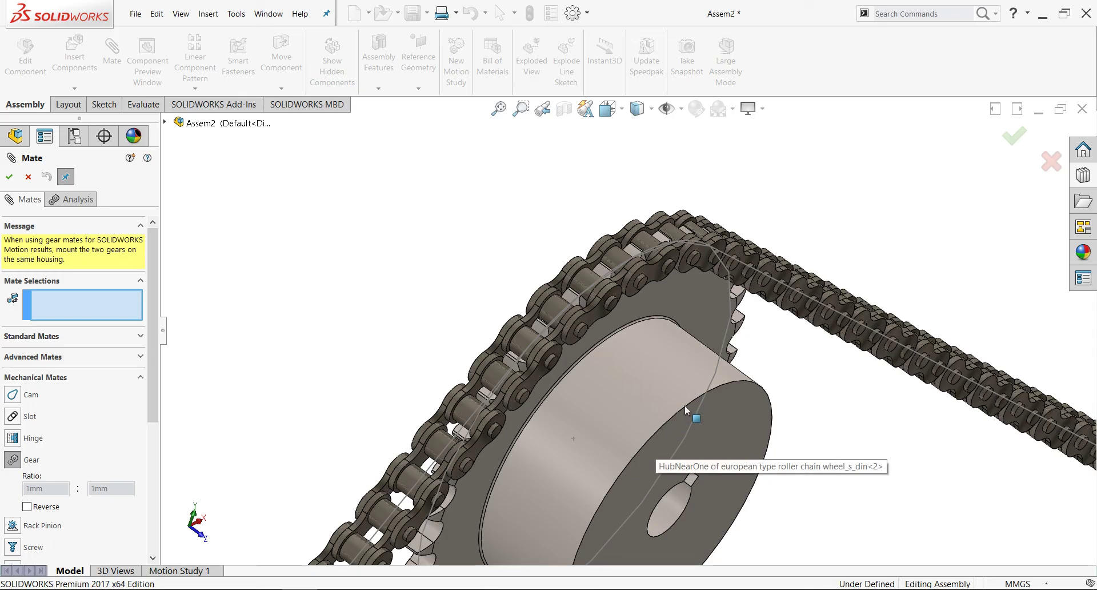
left_click(680, 410)
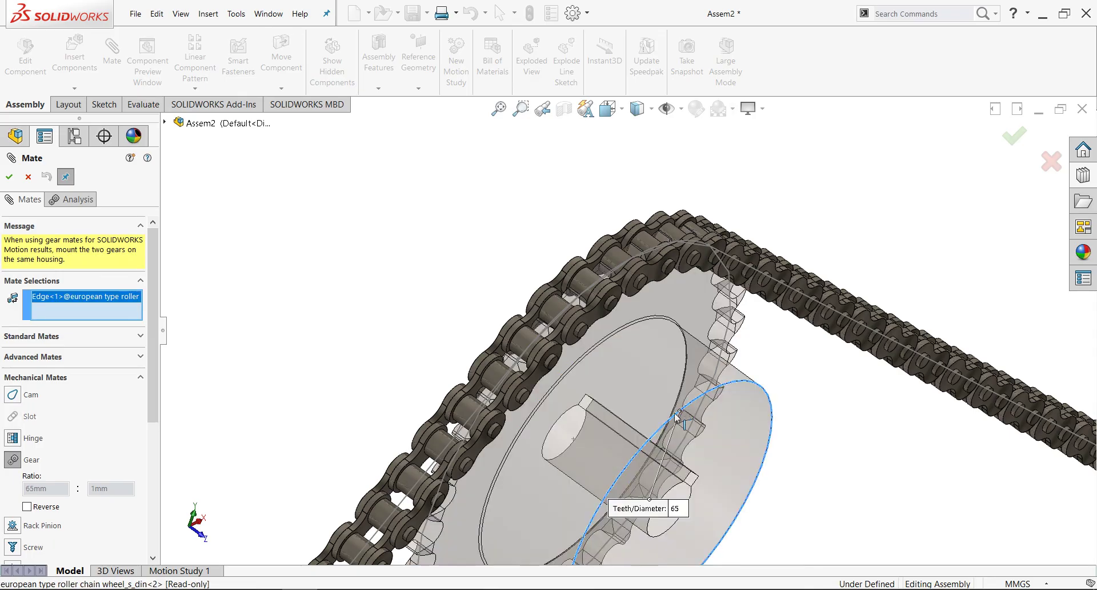
scroll(638, 361, "down", 2)
scroll(632, 284, "down", 3)
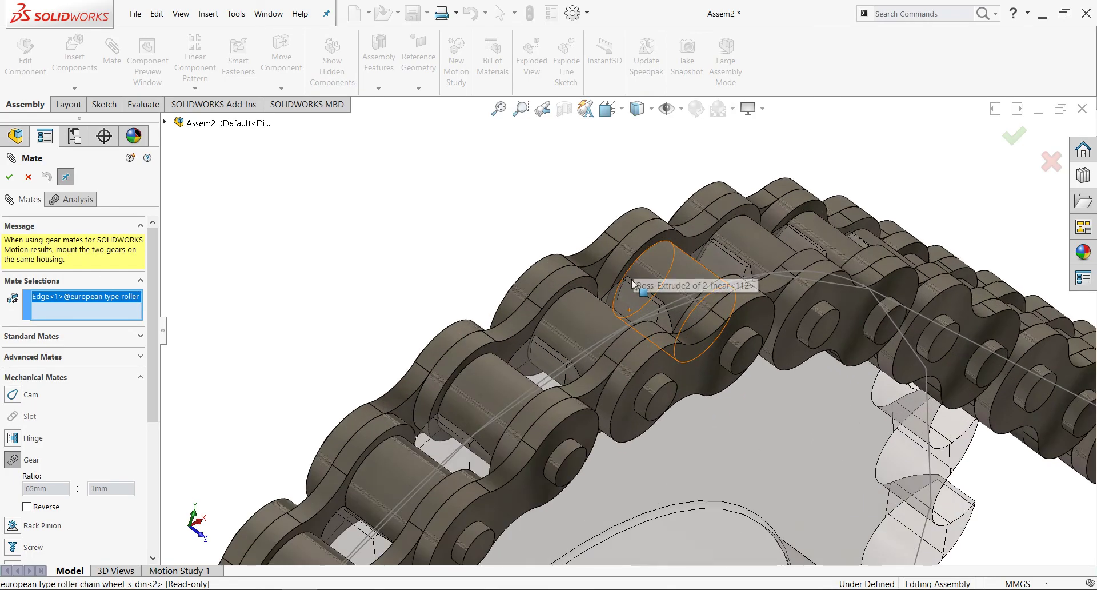
left_click(587, 314)
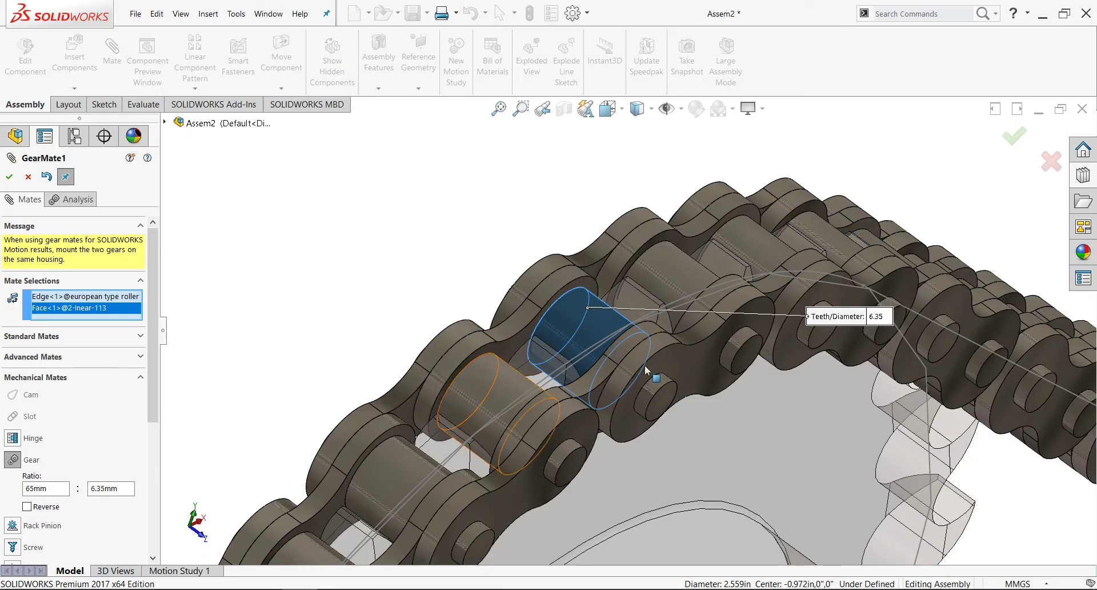
left_click(10, 176)
left_click(10, 176)
Step: Switch to the front view and turn the view normal to the top sprocket
scroll(501, 410, "up", 2)
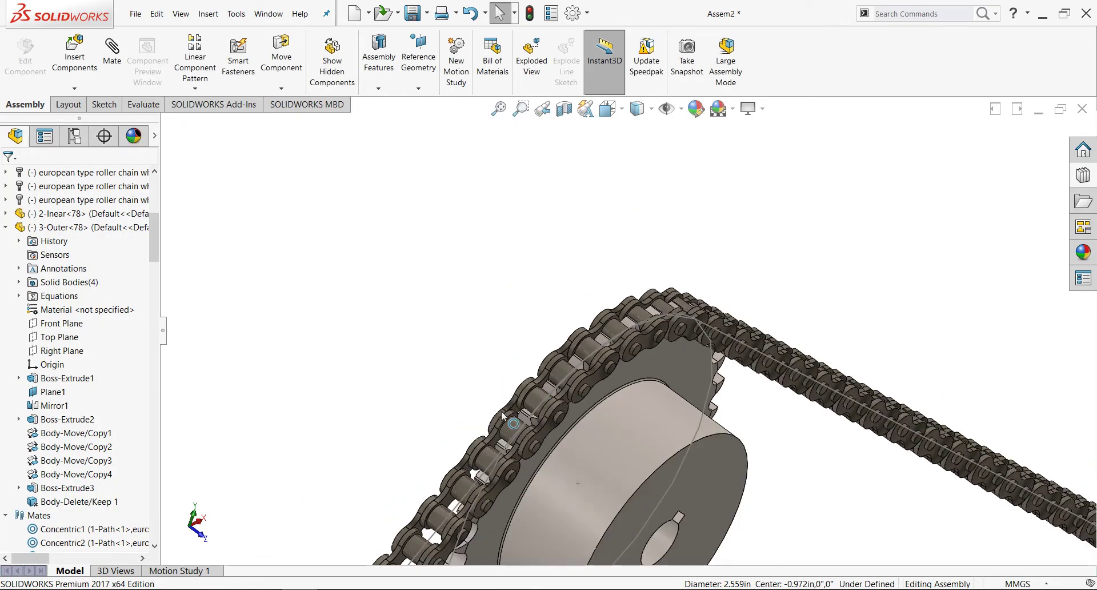
scroll(503, 412, "up", 5)
key("ctrl+1")
scroll(653, 441, "down", 2)
scroll(600, 349, "down", 2)
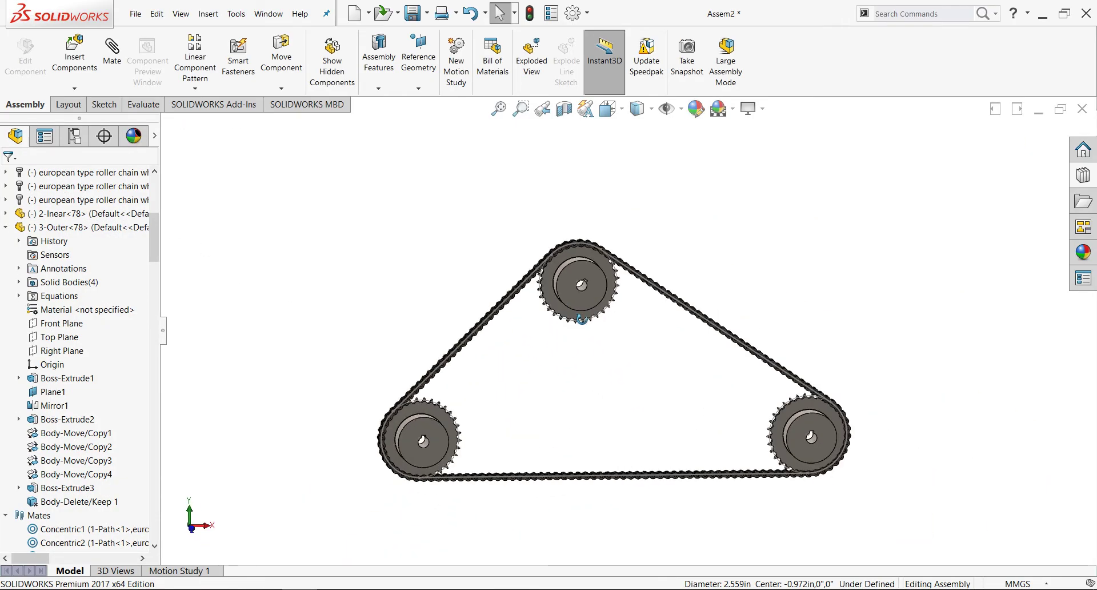
scroll(678, 349, "up", 2)
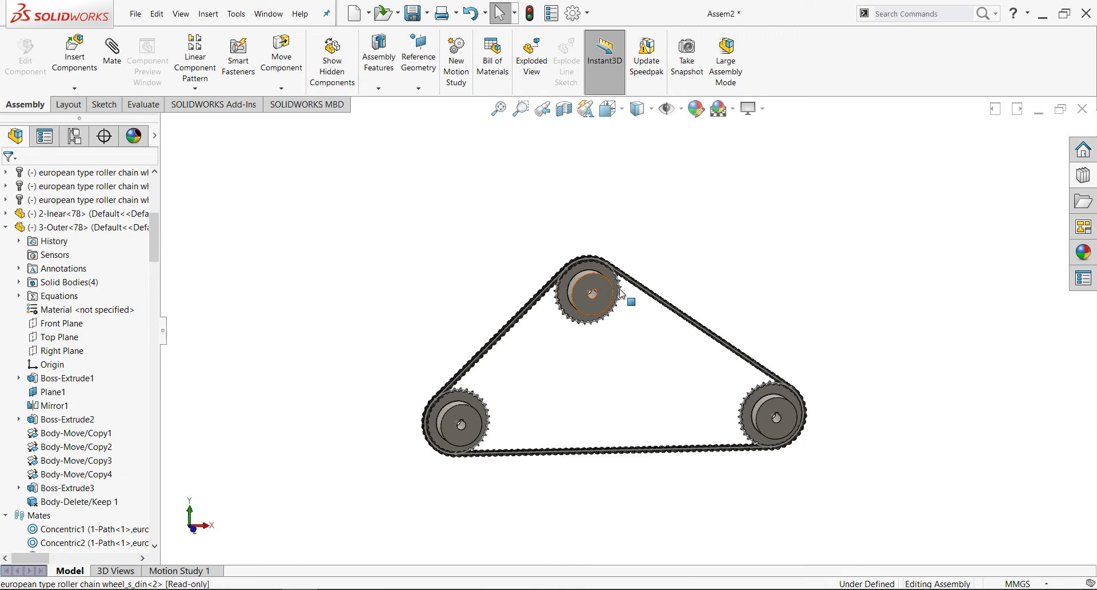
left_click(609, 294)
left_click(709, 258)
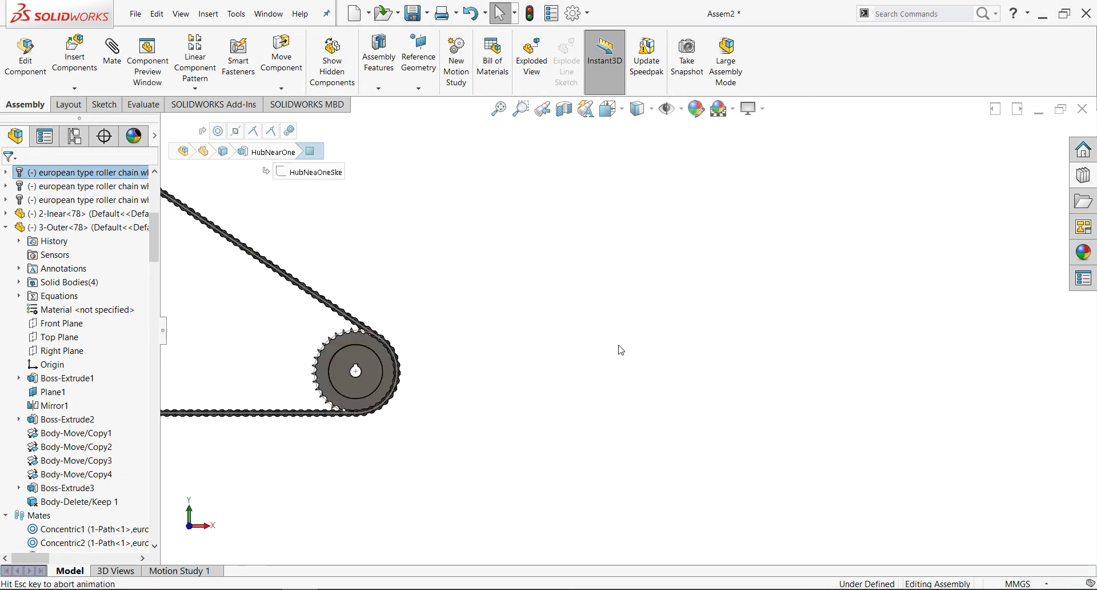
scroll(519, 366, "down", 2)
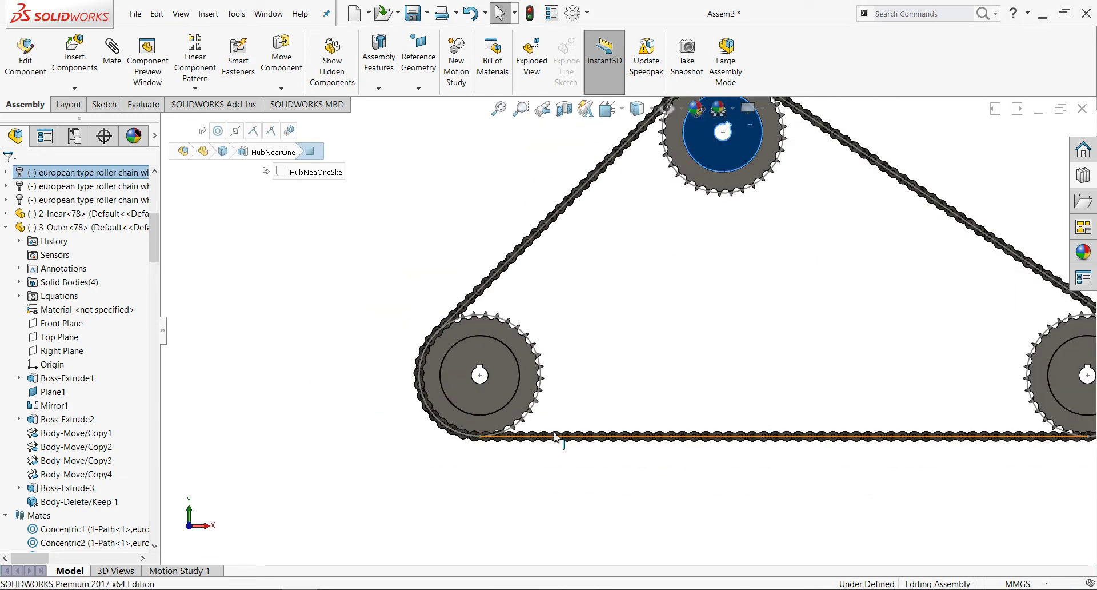
Step: Drag the chain along its lower run and around the lower-left sprocket
left_click(572, 435)
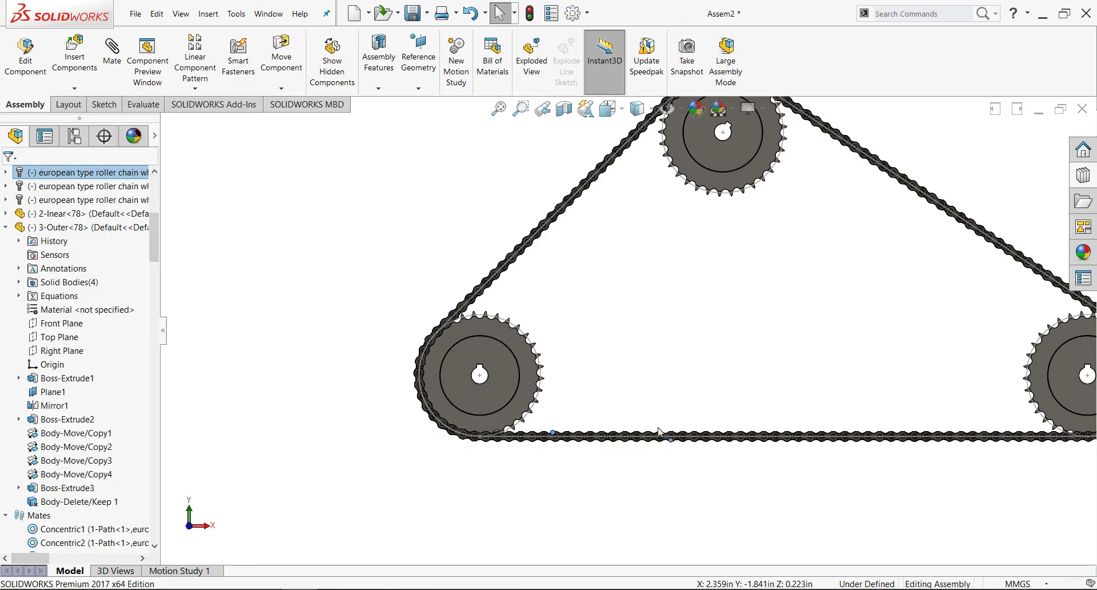
mouse_move(624, 442)
left_mouse_down()
mouse_move(523, 415)
mouse_move(537, 359)
mouse_move(552, 377)
left_mouse_up()
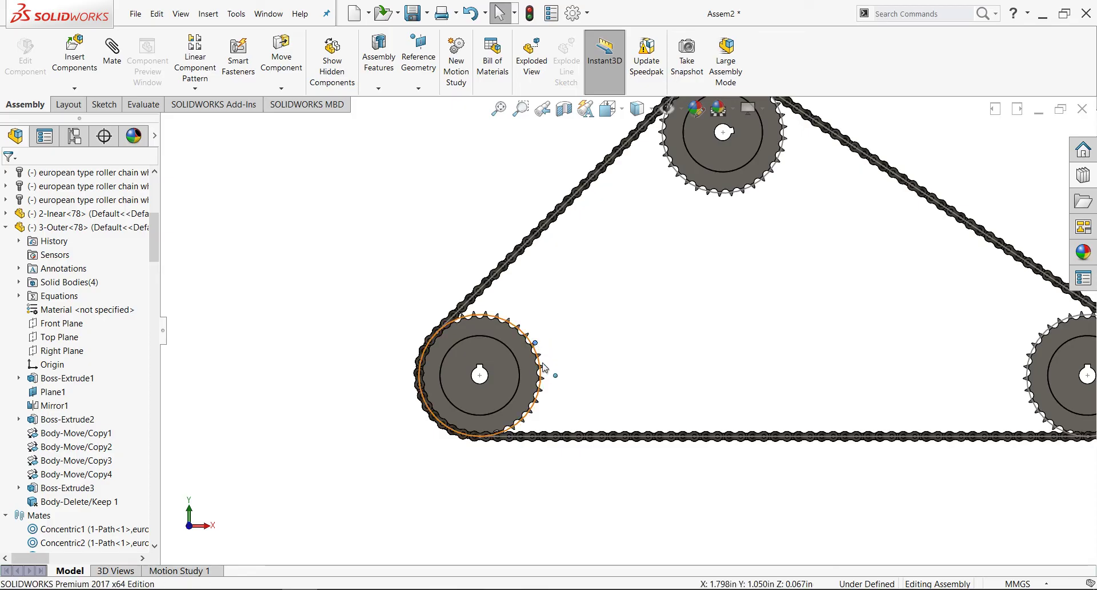
left_click_drag(543, 392, 466, 350)
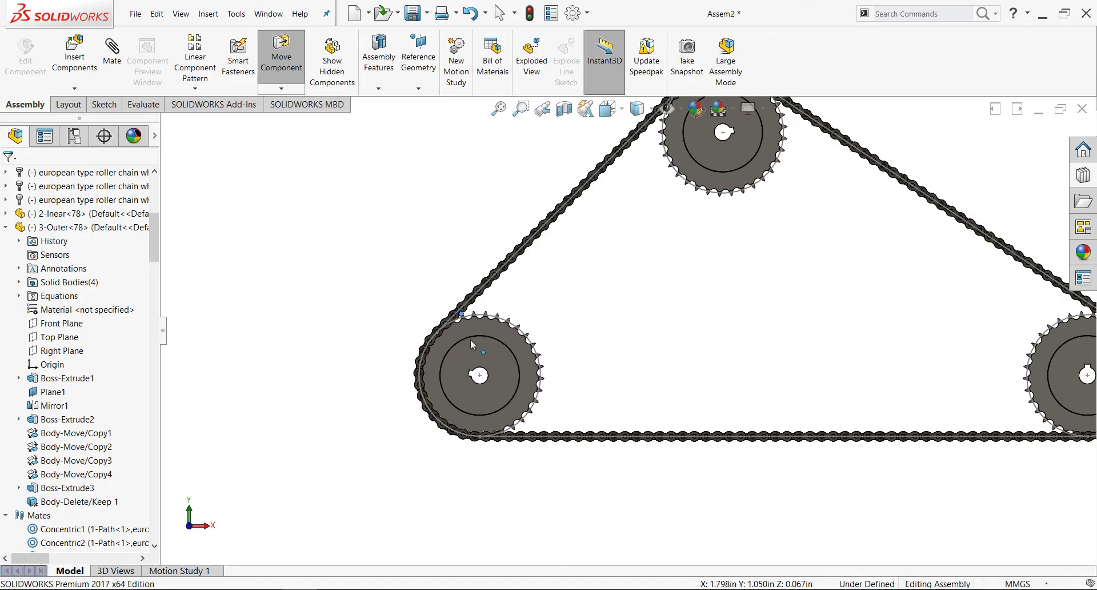
key("Escape")
Step: Tilt the view into 3D and slide the chain links further along their path
scroll(502, 309, "down", 3)
scroll(516, 341, "down", 4)
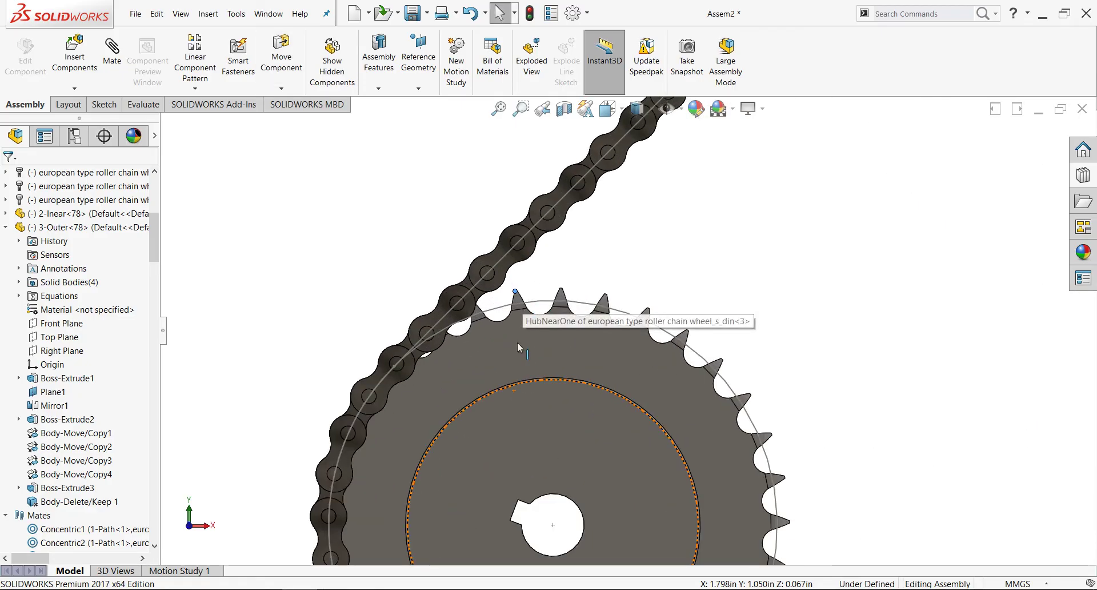
scroll(531, 347, "up", 5)
scroll(600, 349, "up", 3)
scroll(776, 198, "down", 1)
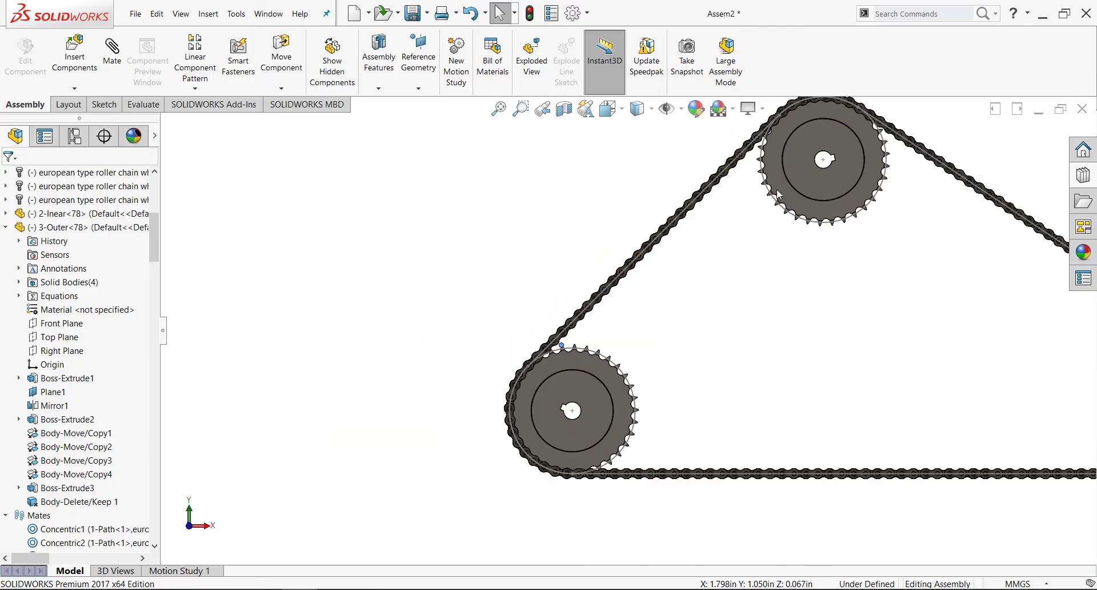
scroll(616, 377, "down", 2)
middle_click_drag(616, 378, 572, 360)
scroll(566, 355, "down", 2)
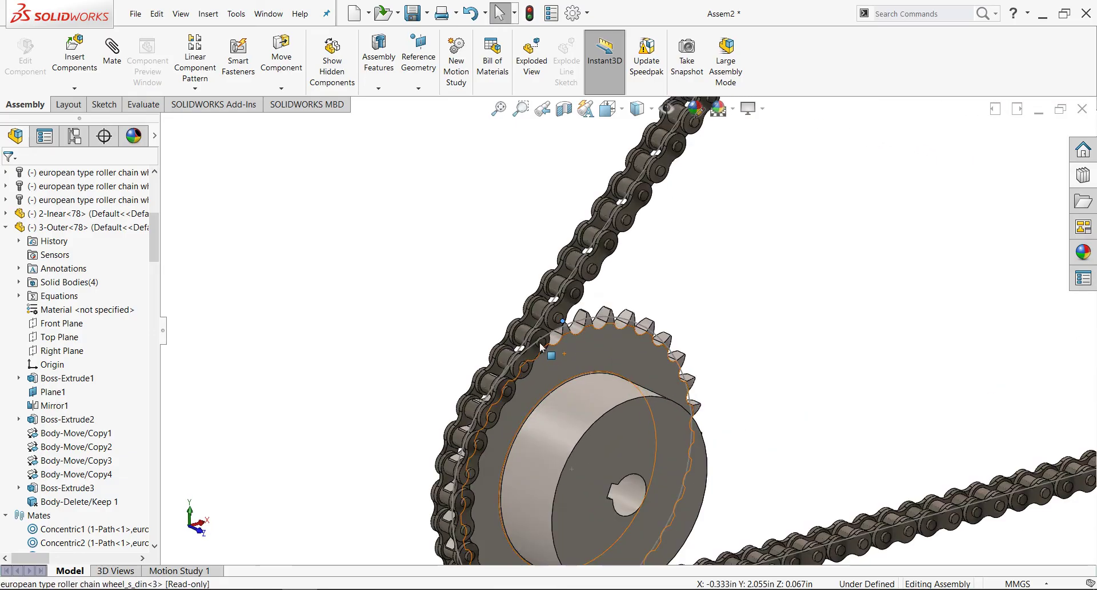
scroll(553, 346, "down", 3)
scroll(632, 373, "up", 2)
scroll(674, 321, "up", 2)
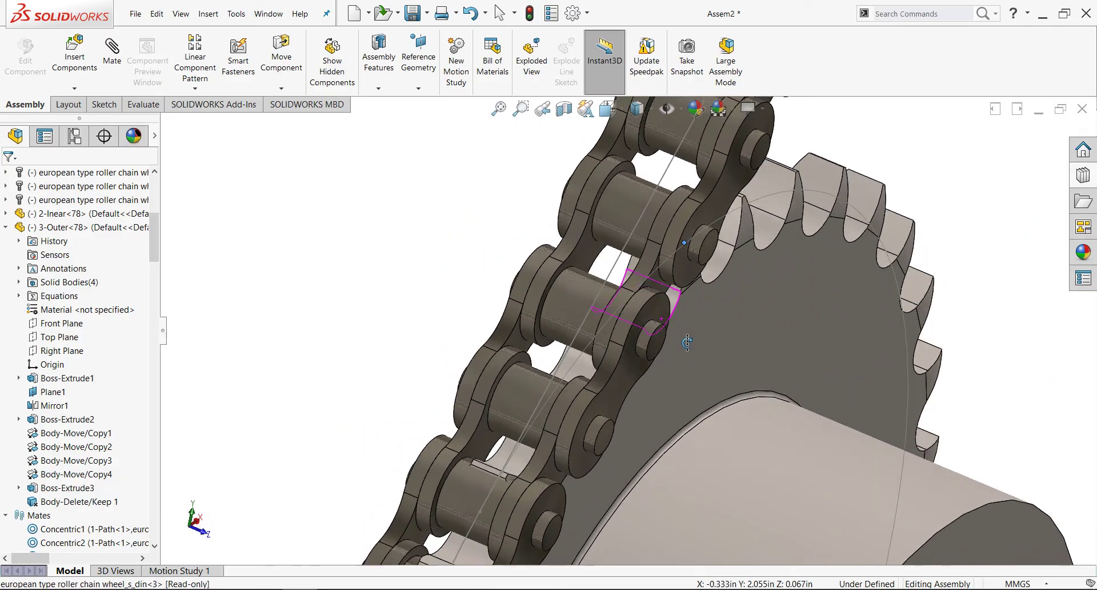
scroll(674, 321, "up", 2)
scroll(674, 321, "down", 2)
scroll(586, 396, "down", 2)
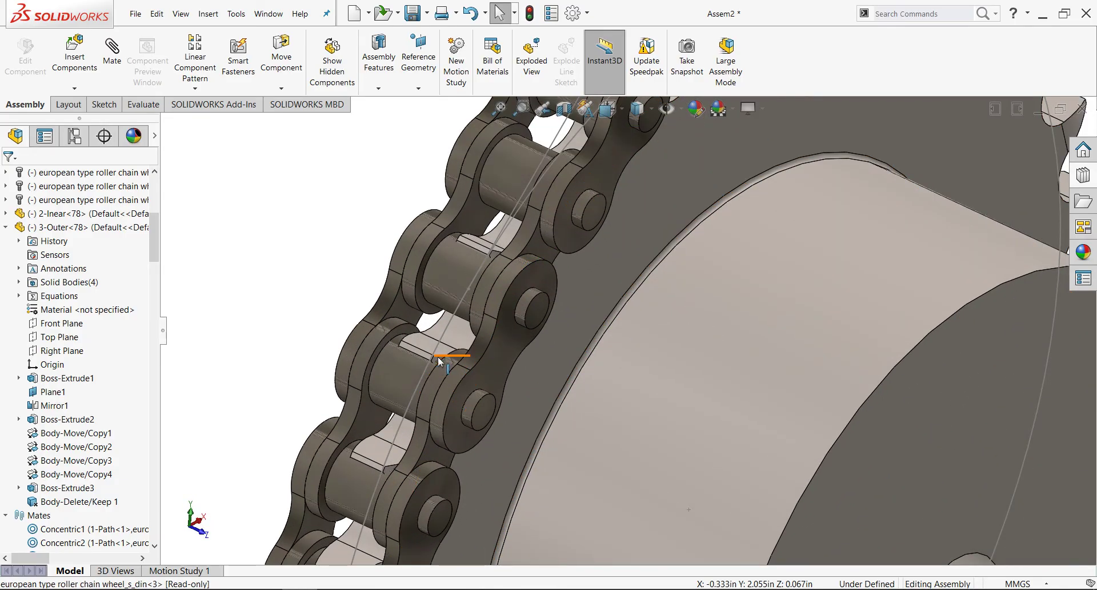
left_click_drag(449, 328, 450, 307)
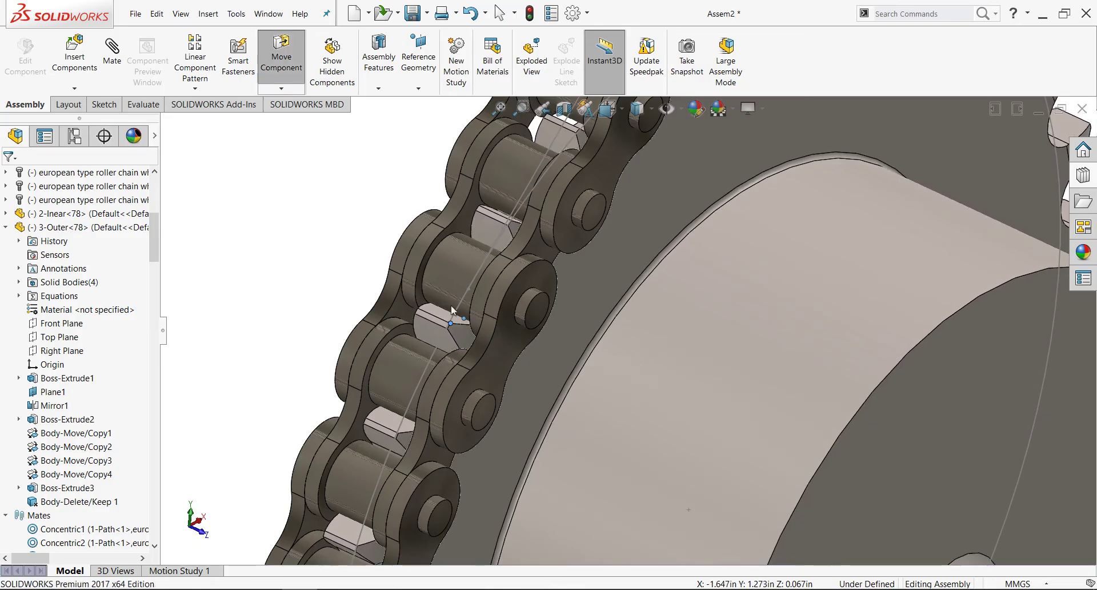
left_click_drag(450, 309, 484, 342)
scroll(484, 342, "up", 3)
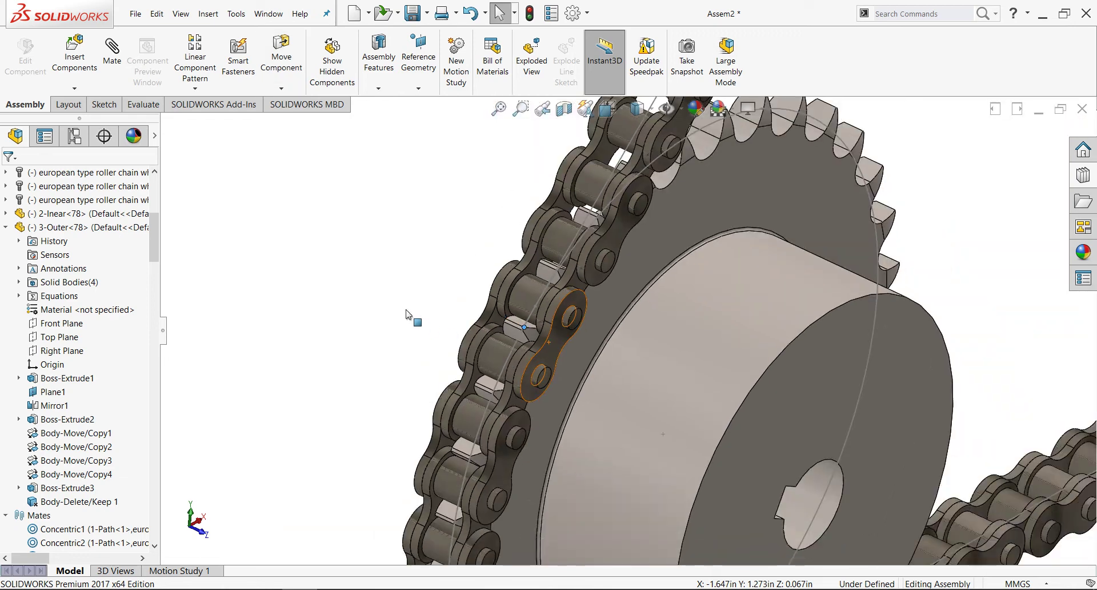
left_click(117, 53)
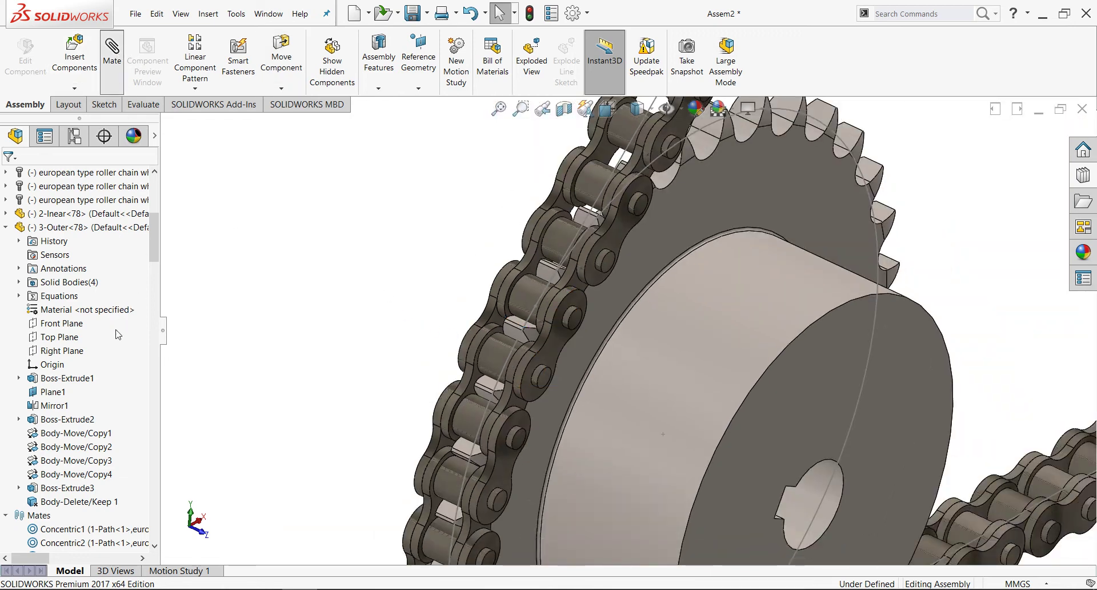
Step: Gear-mate the second sprocket's hub edge to a chain roller face at 65mm : 6.35mm
left_click(65, 374)
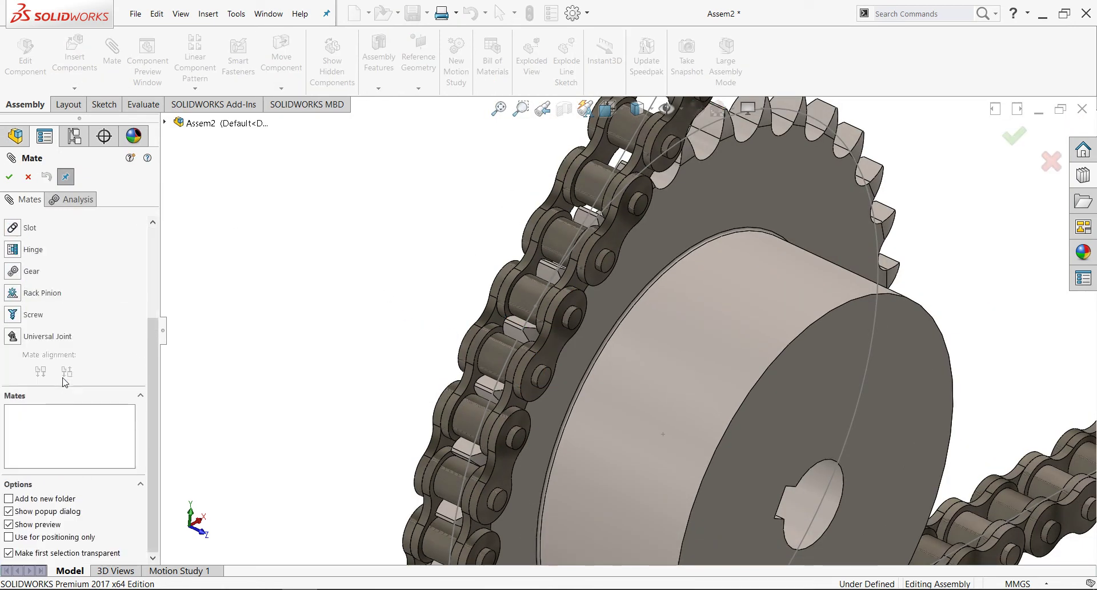
scroll(151, 386, "up", 3)
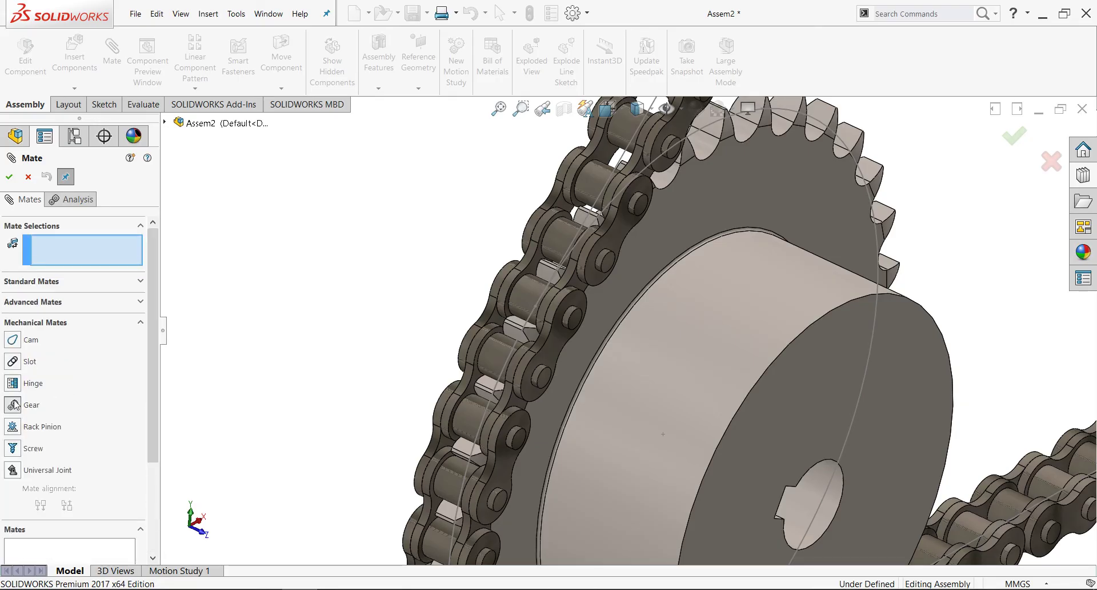
left_click(13, 405)
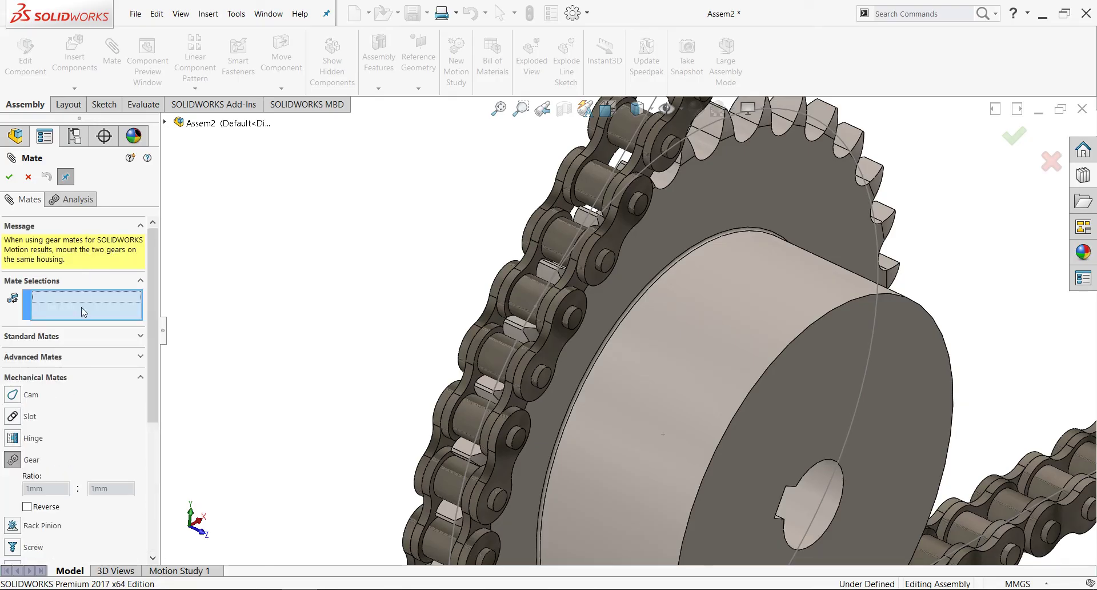
left_click(776, 359)
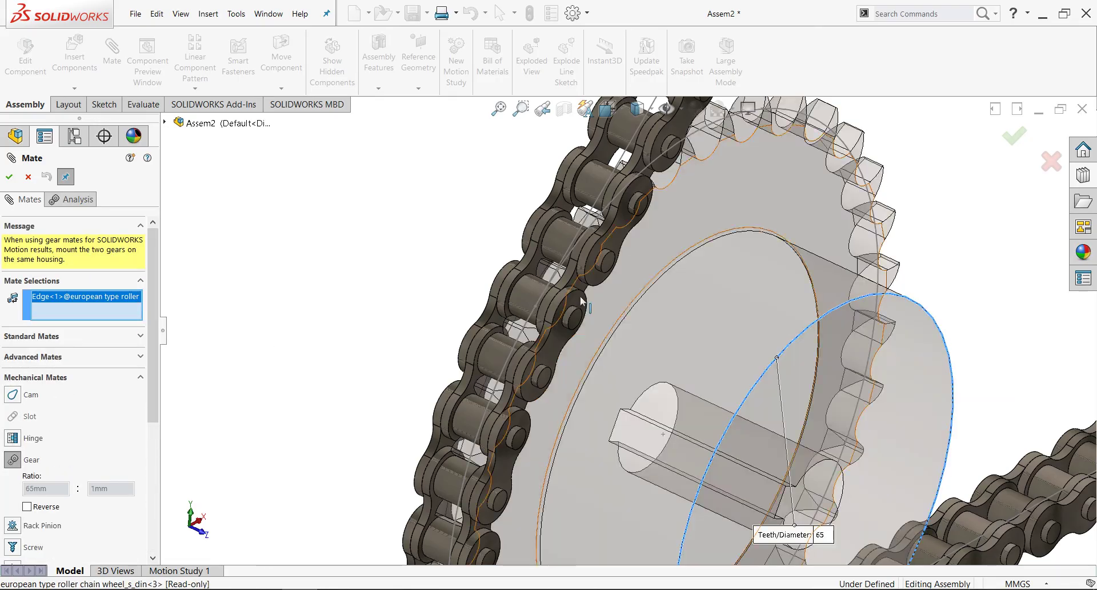
left_click(537, 290)
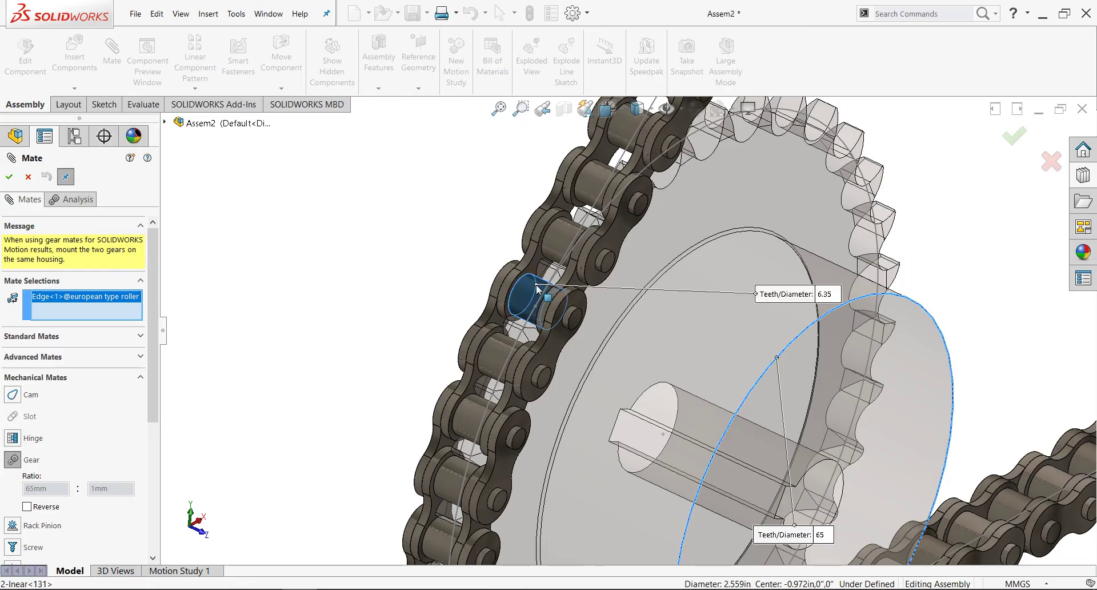
left_click(13, 179)
Step: Select another sprocket hub edge, orbit low around it, and close the Mate settings
scroll(680, 306, "up", 5)
scroll(714, 318, "up", 3)
scroll(837, 214, "down", 3)
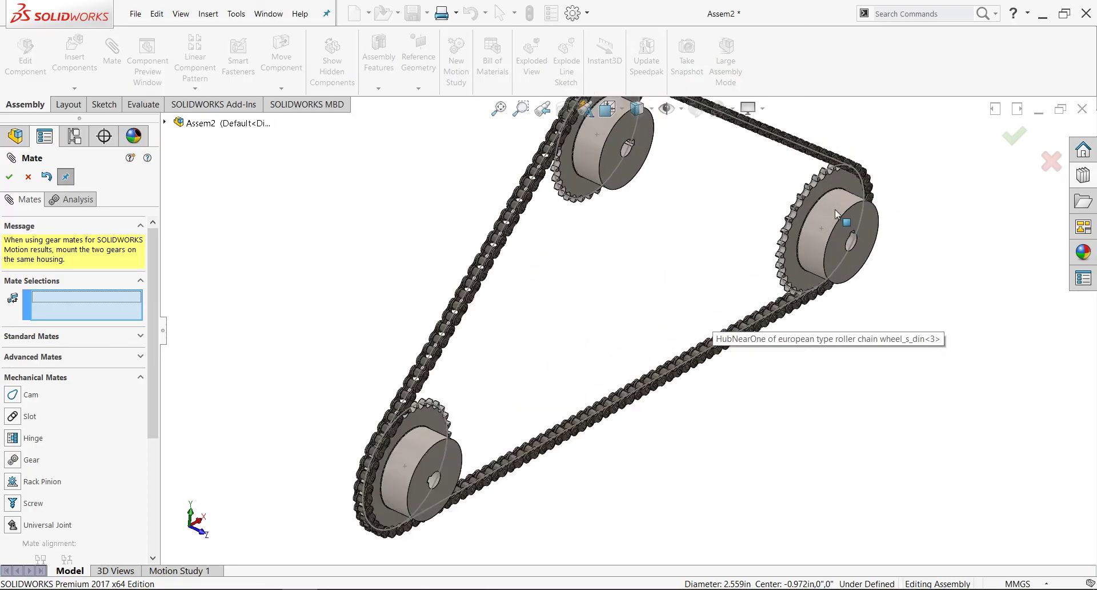
scroll(835, 214, "down", 4)
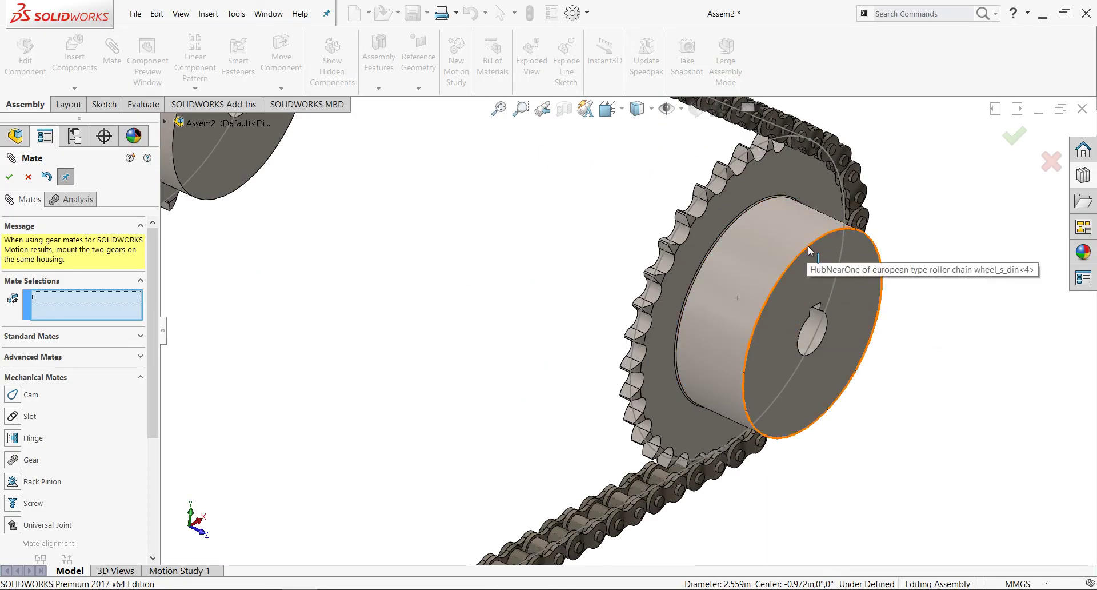
left_click(808, 250)
scroll(780, 172, "down", 4)
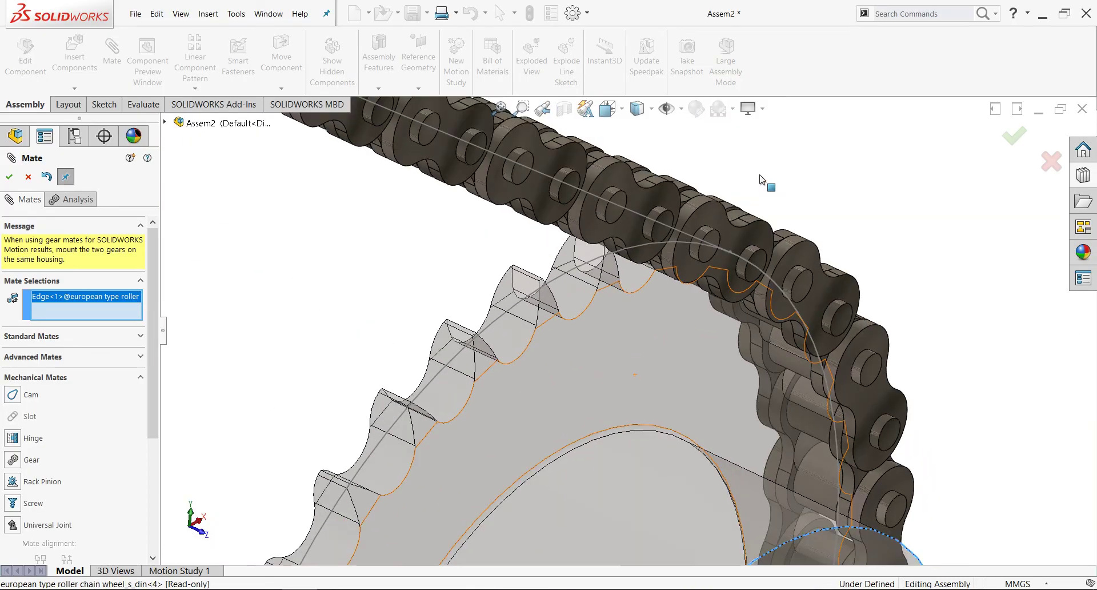
mouse_move(766, 178)
middle_mouse_down()
mouse_move(668, 324)
mouse_move(722, 336)
middle_mouse_up()
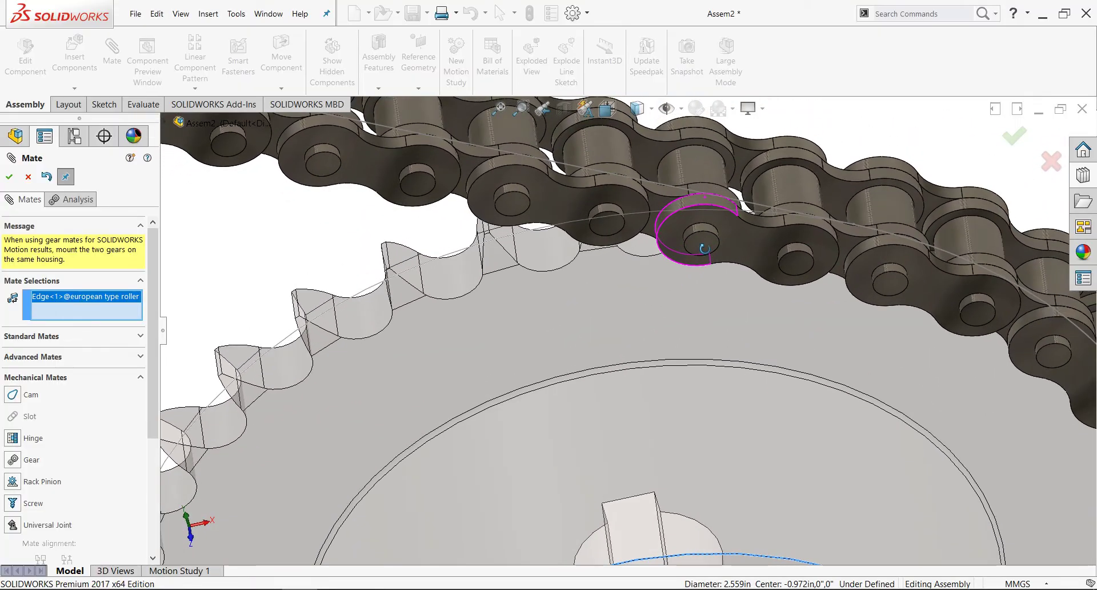
scroll(723, 336, "up", 3)
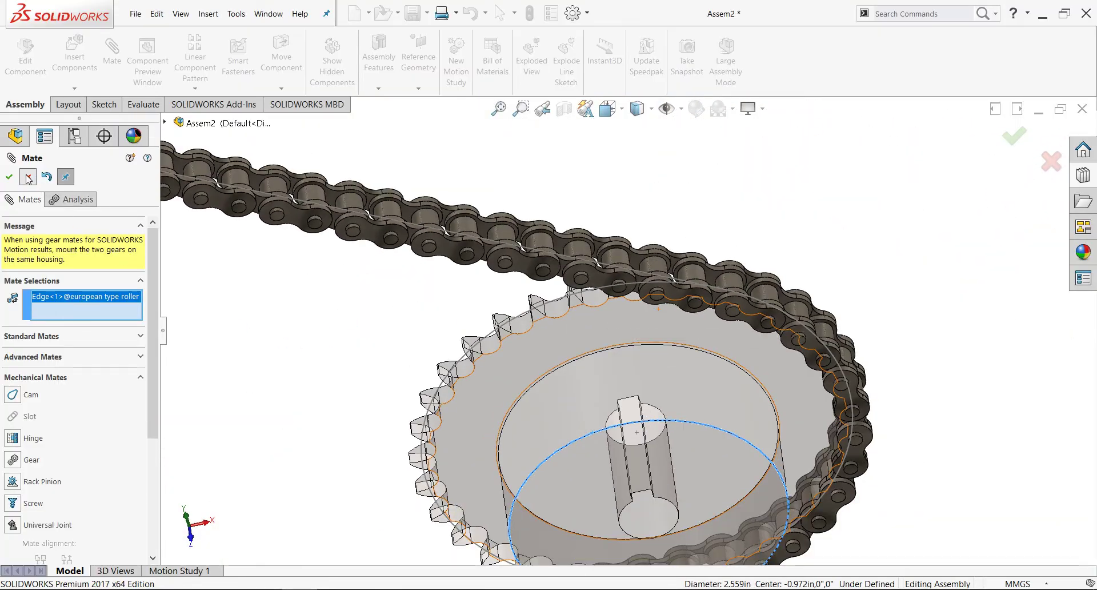
left_click(27, 176)
Step: Select the whole sprocket component after orbiting around the chain
scroll(637, 370, "down", 3)
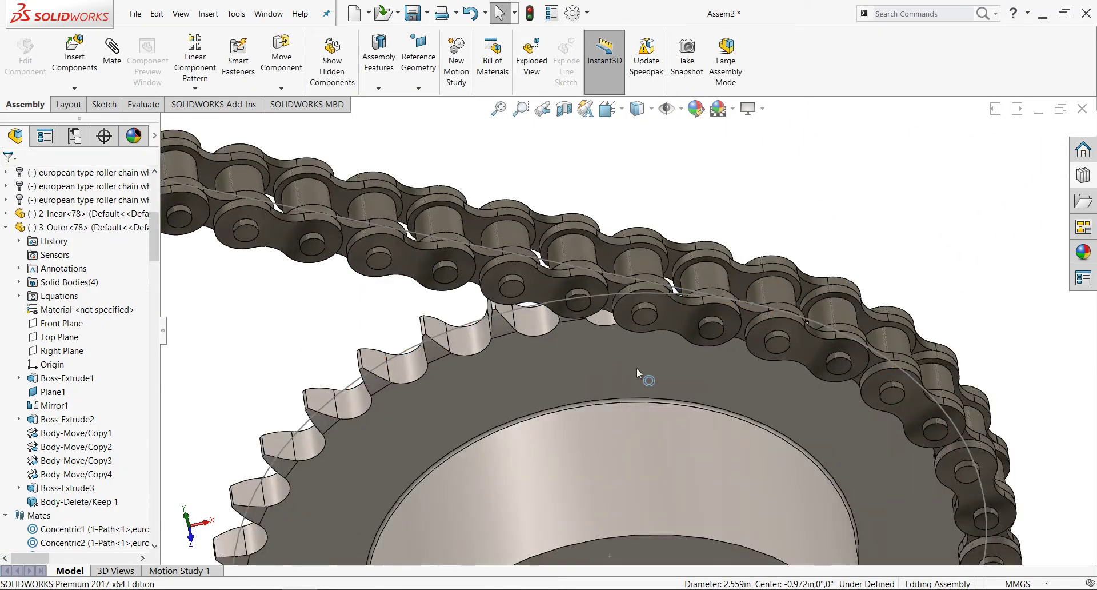
left_click(502, 312)
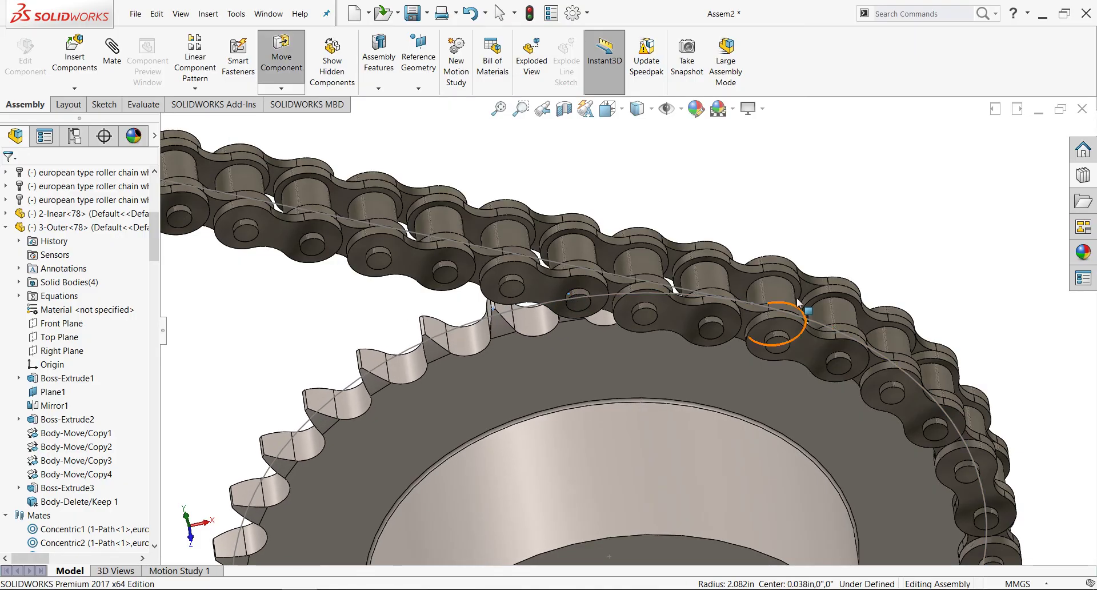
middle_click_drag(766, 321, 739, 312)
scroll(608, 264, "down", 3)
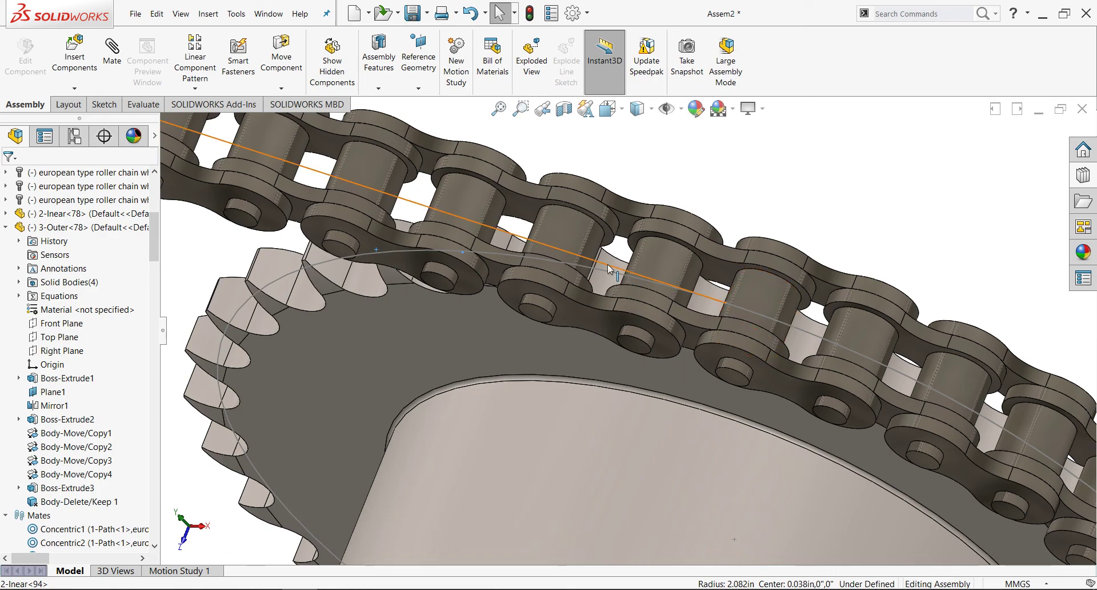
left_click(634, 269)
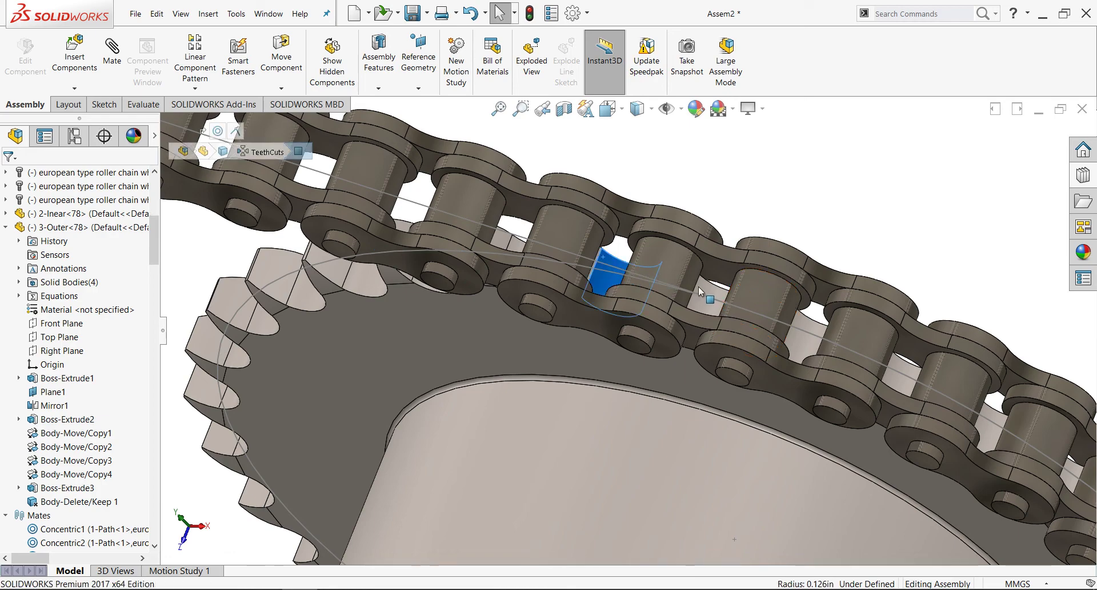
left_click(340, 282)
Step: Drag the chain along its path to test the gear motion, then view from below
middle_click_drag(635, 254, 649, 299)
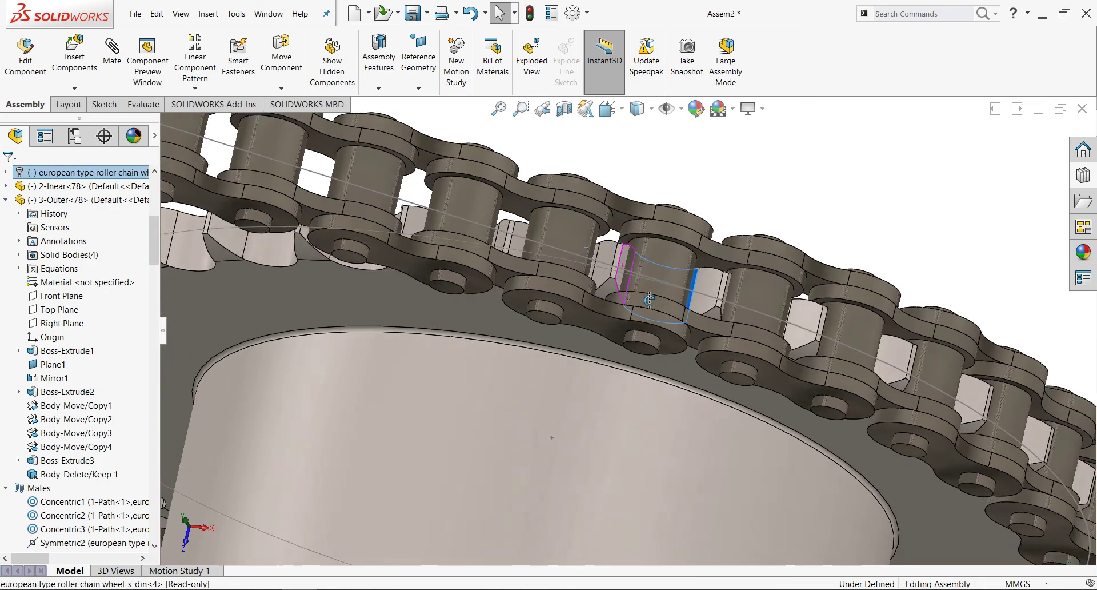
scroll(649, 299, "down", 3)
scroll(645, 256, "down", 3)
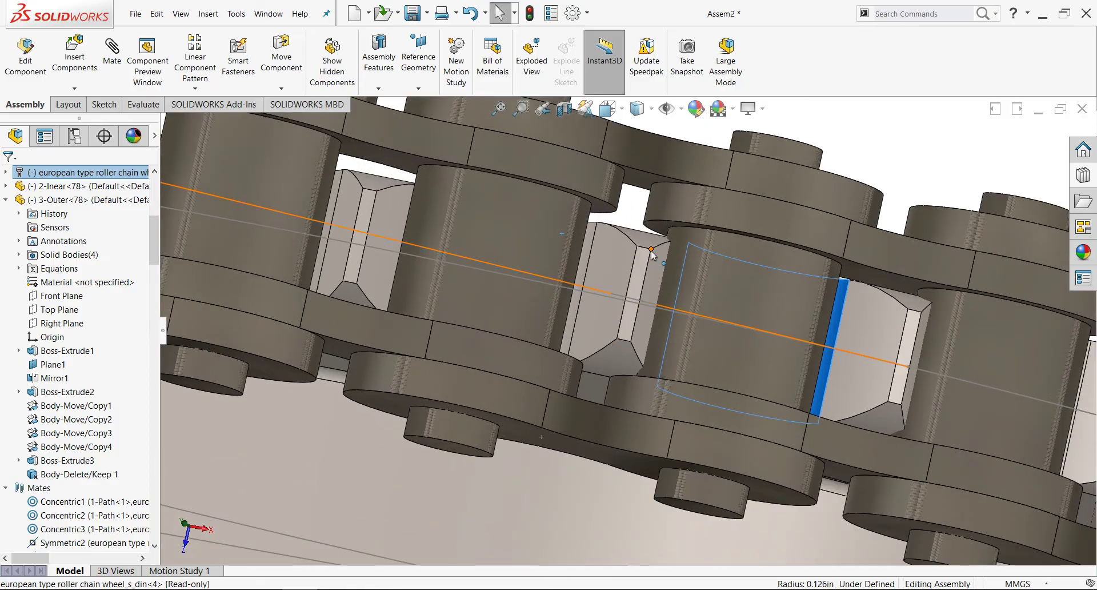
mouse_move(653, 254)
left_mouse_down()
mouse_move(606, 235)
mouse_move(619, 235)
left_mouse_up()
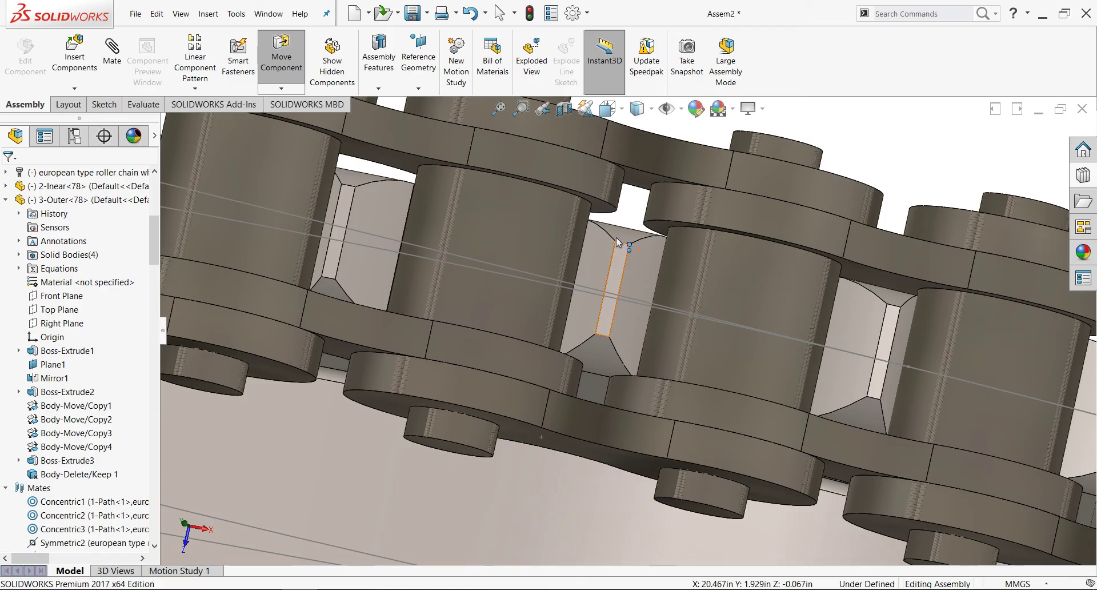
key("Escape")
scroll(606, 257, "up", 5)
key("ctrl+shift+z")
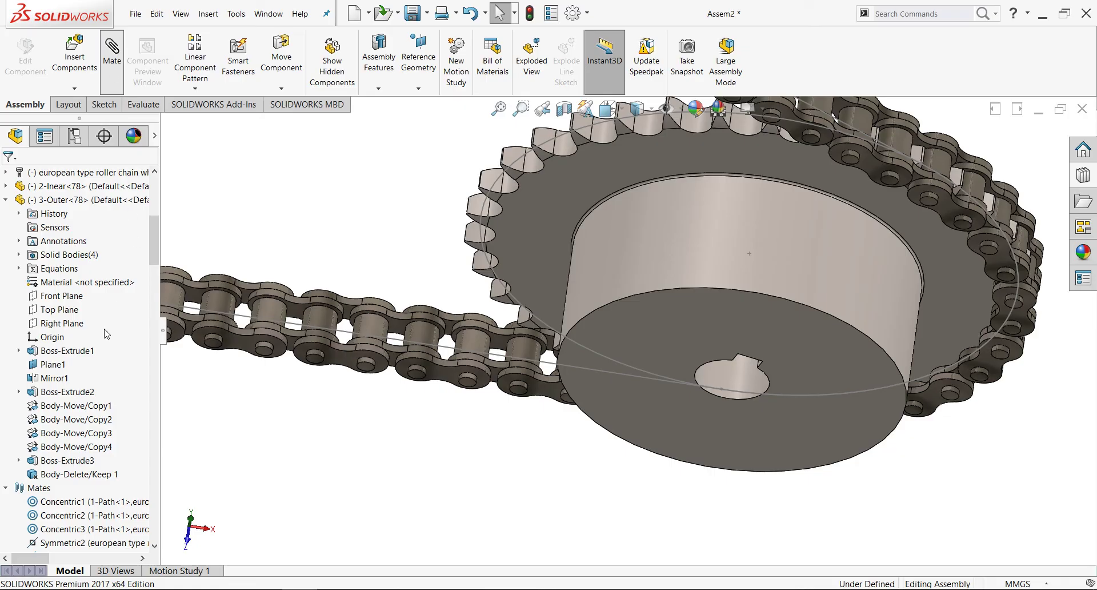
Step: Gear-mate another sprocket hub edge to a chain roller and close the Mate settings
scroll(86, 411, "down", 3)
scroll(62, 451, "down", 5)
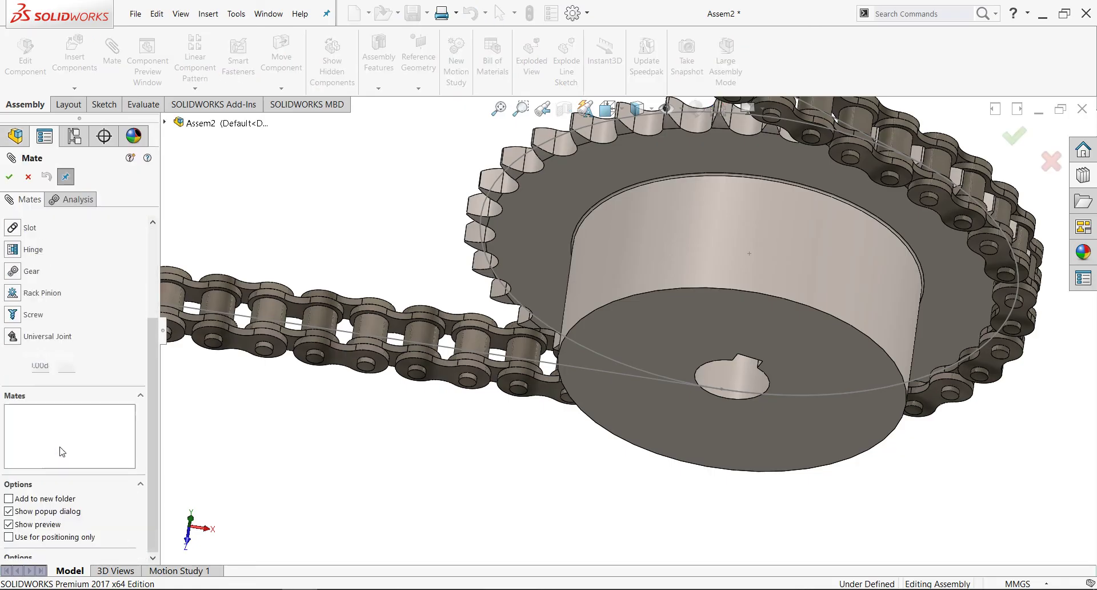
left_click(13, 272)
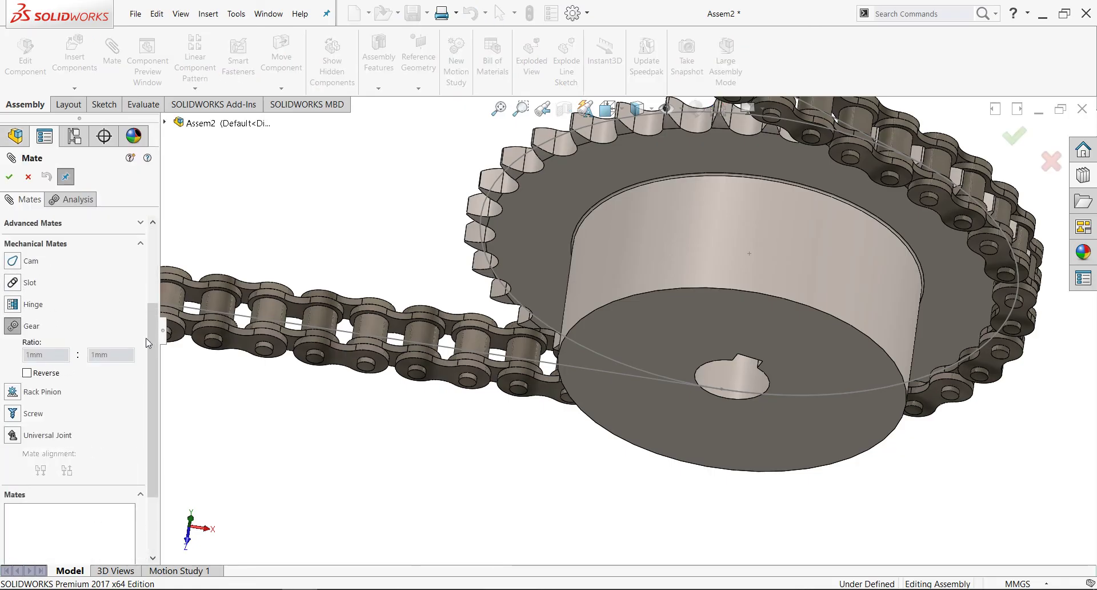
left_click(694, 288)
scroll(793, 217, "down", 5)
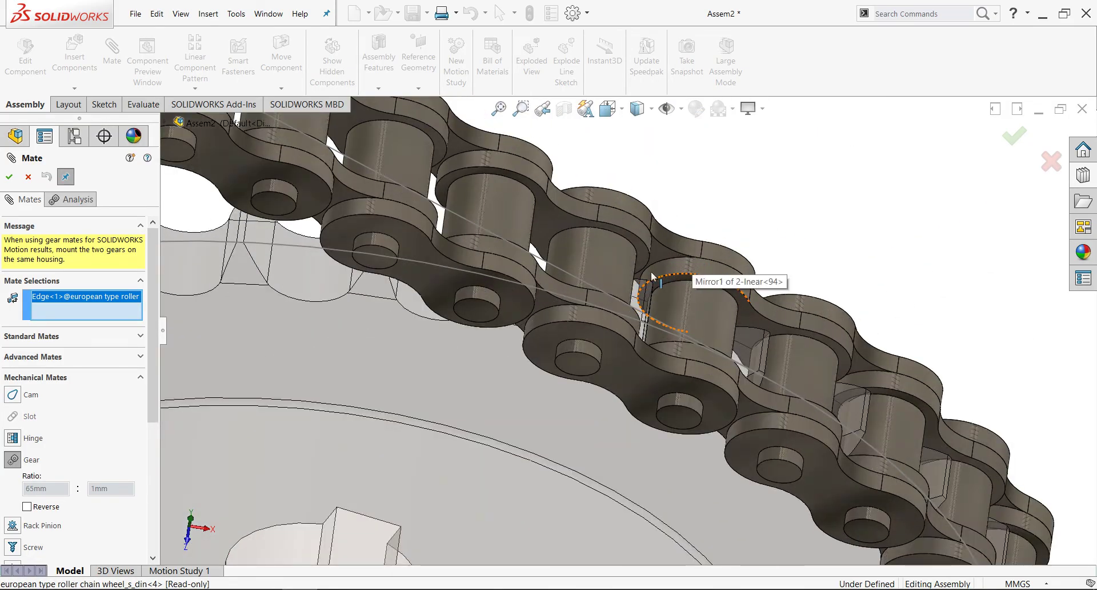
left_click(612, 268)
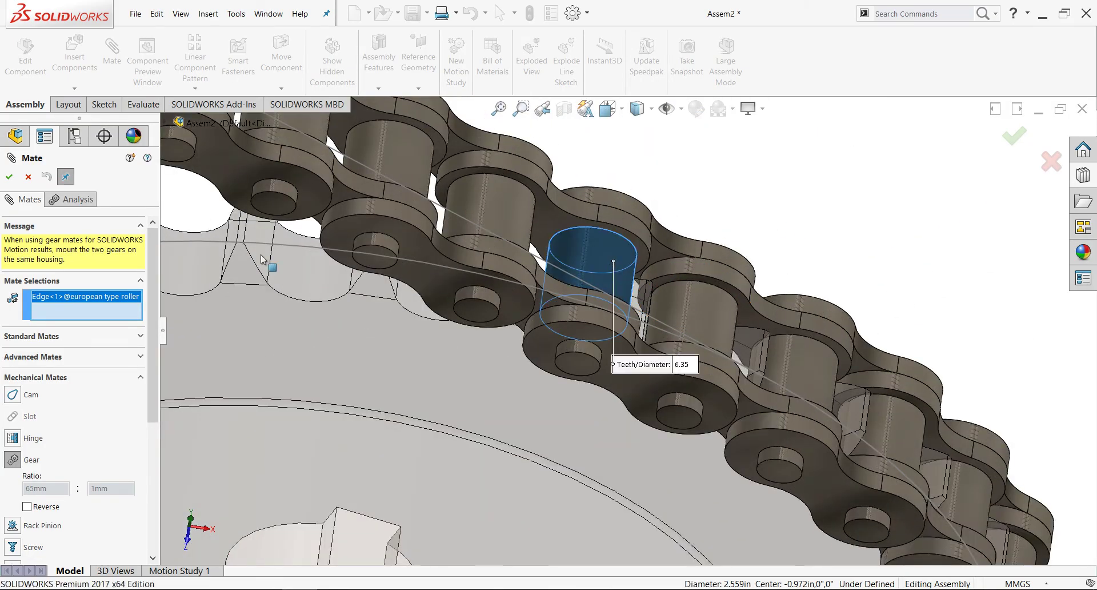
left_click(11, 177)
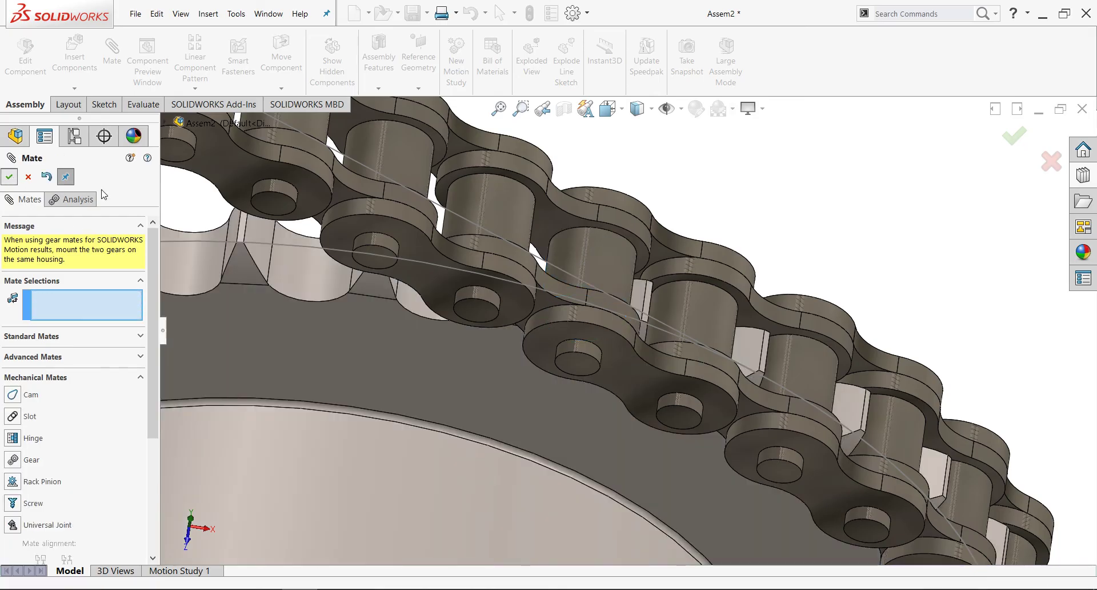
left_click(11, 177)
Step: Turn the view Normal To the left sprocket and clear the selection
scroll(571, 279, "up", 5)
scroll(570, 279, "up", 3)
scroll(572, 283, "up", 3)
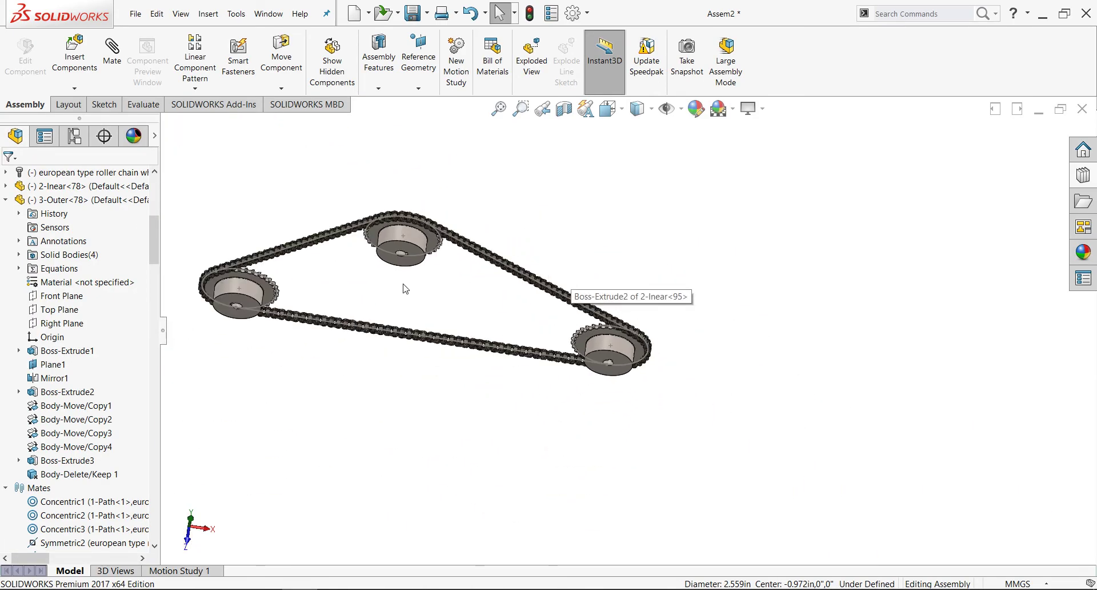
scroll(280, 268, "down", 2)
scroll(274, 271, "down", 3)
right_click(270, 273)
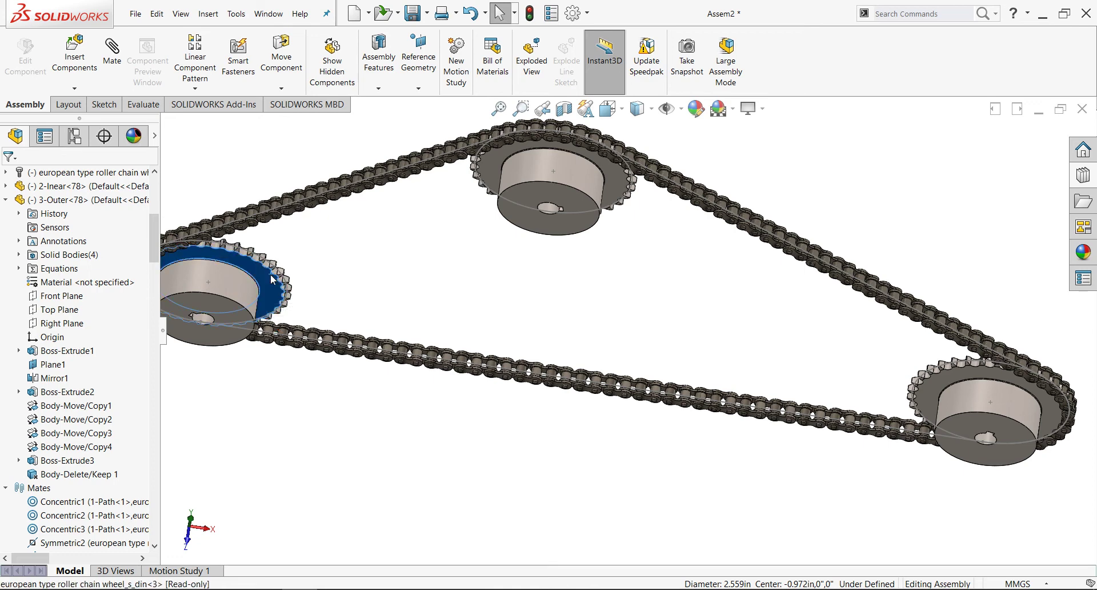
left_click(353, 215)
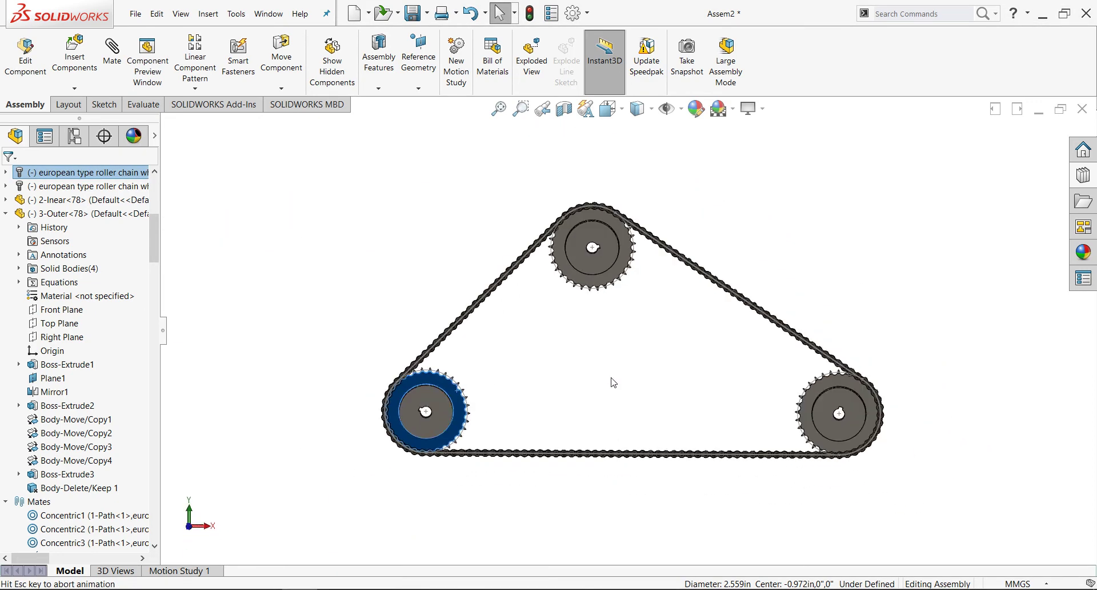
scroll(569, 404, "down", 2)
left_click(501, 388)
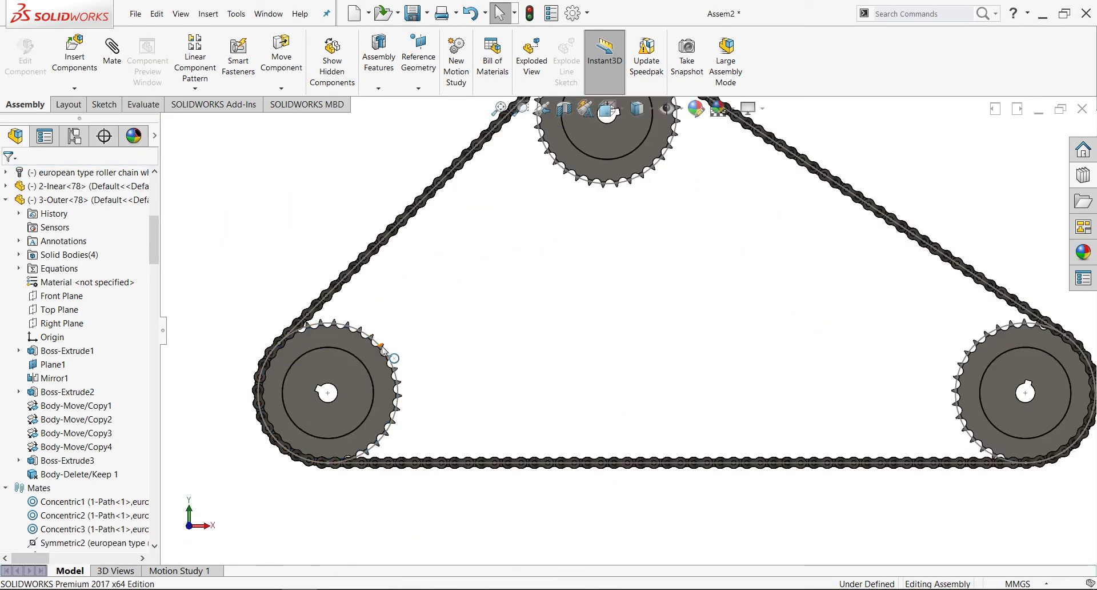
Step: Drag the left sprocket's edge to rotate the whole chain drive
left_click(383, 345)
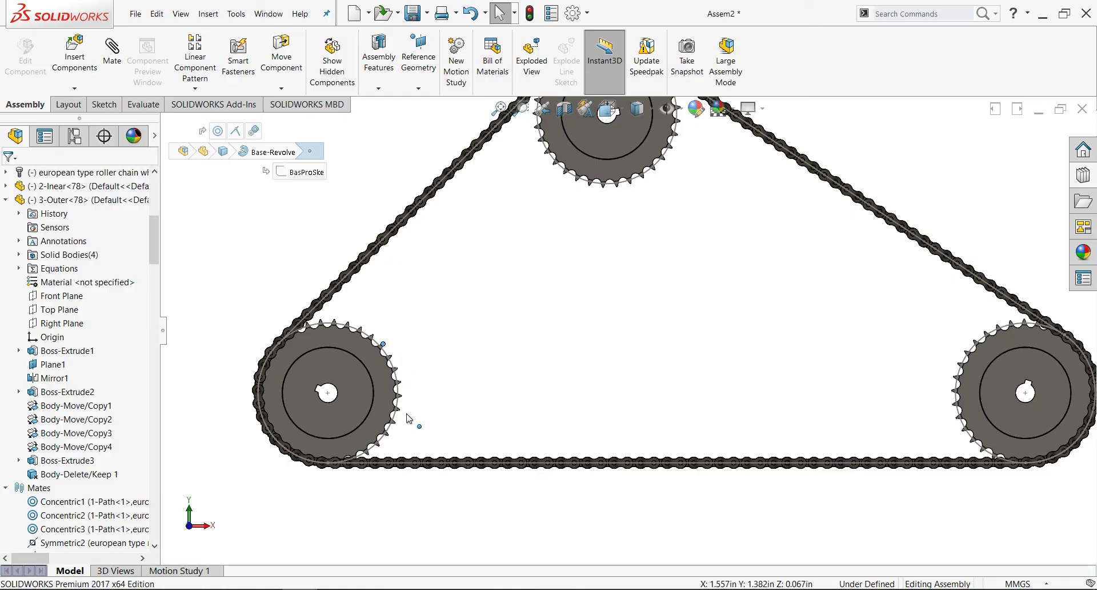
left_click_drag(408, 418, 379, 449)
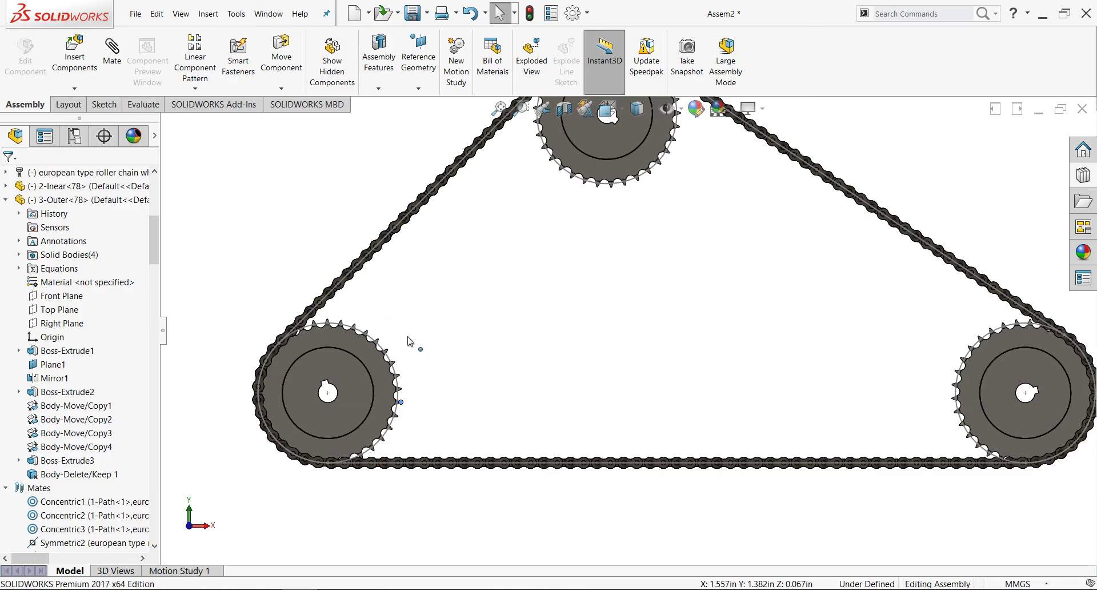
left_click_drag(408, 341, 431, 399)
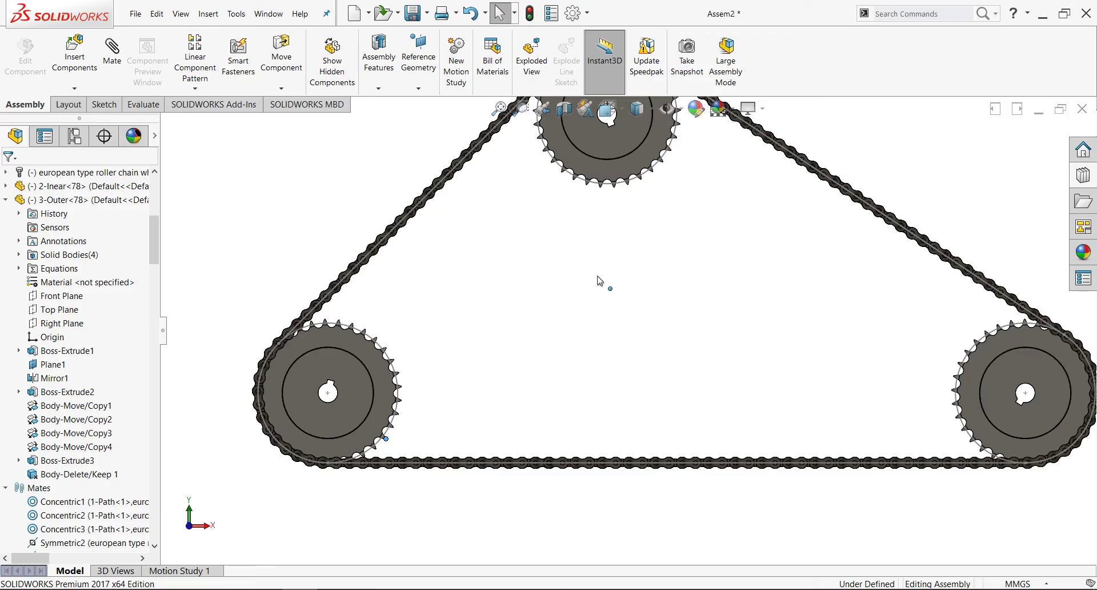
scroll(599, 280, "up", 3)
scroll(600, 283, "down", 3)
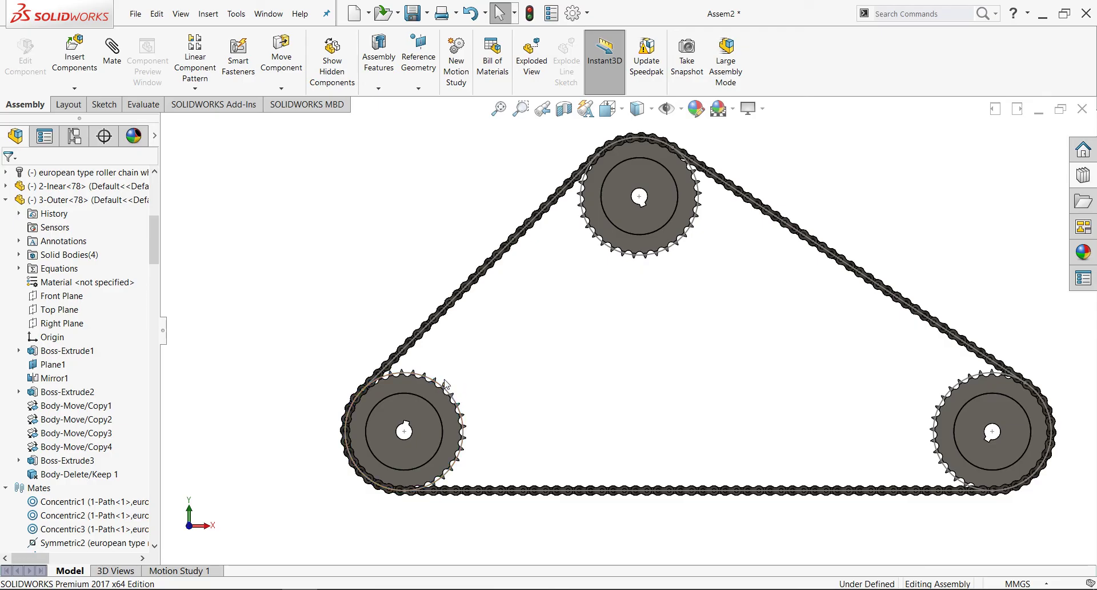
Step: Select the left sprocket's edge and bore, then recentre the chain drive in view
left_click(449, 391)
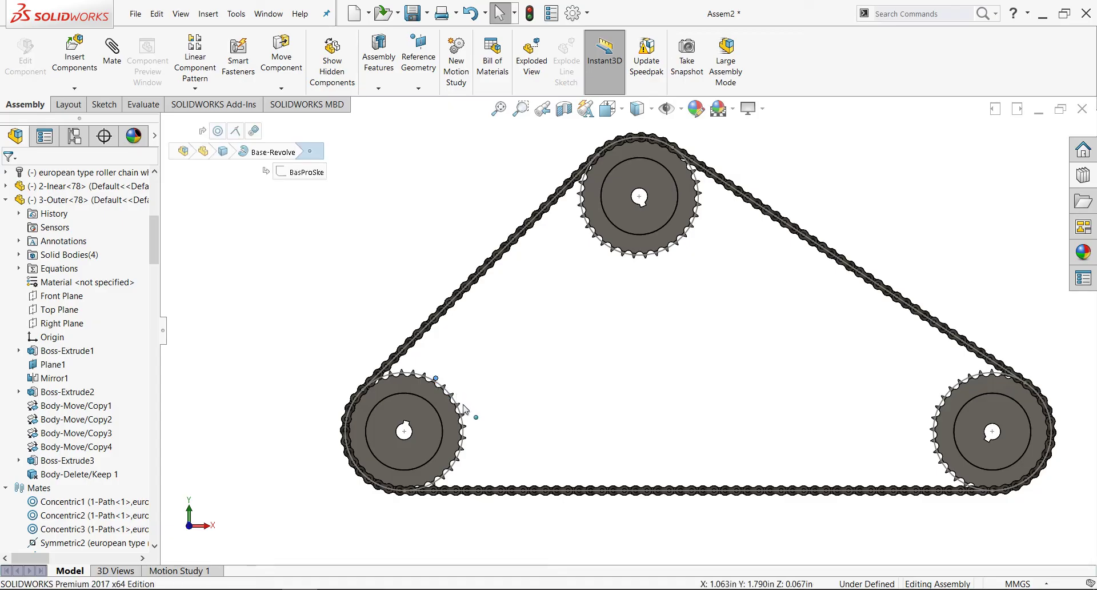
left_click(408, 428)
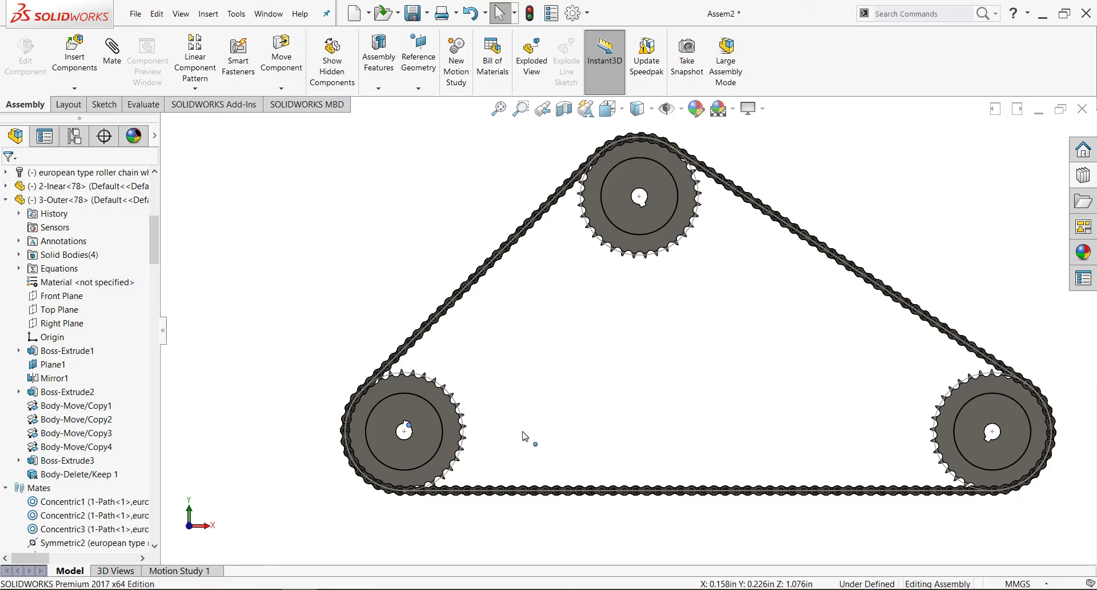
key("ctrl+Right")
key("ctrl+Up")
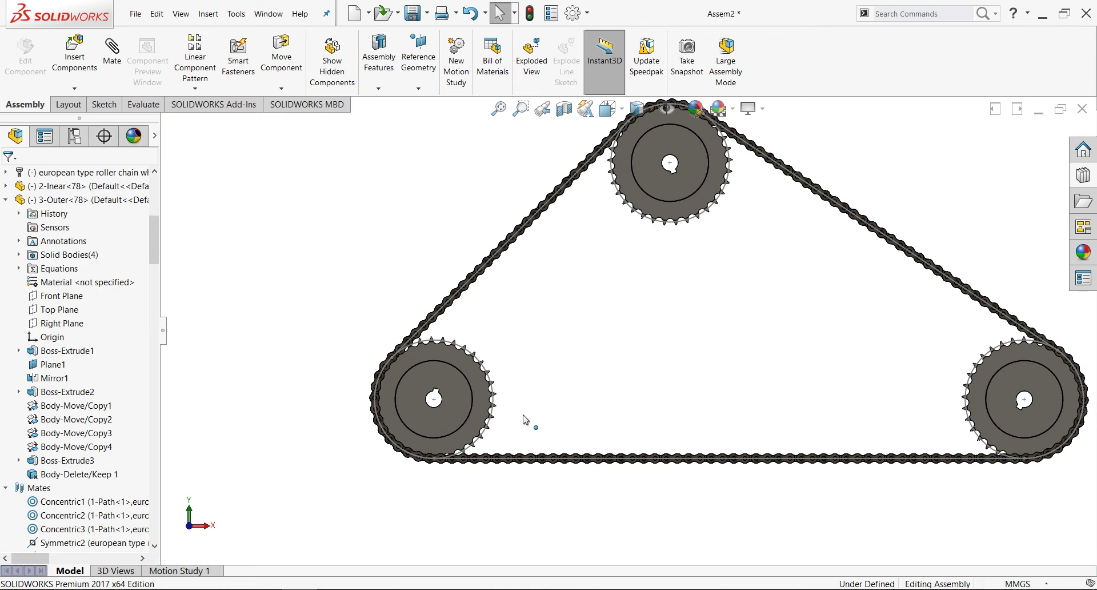
scroll(524, 418, "up", 3)
scroll(569, 350, "up", 2)
scroll(605, 316, "down", 5)
scroll(606, 318, "up", 2)
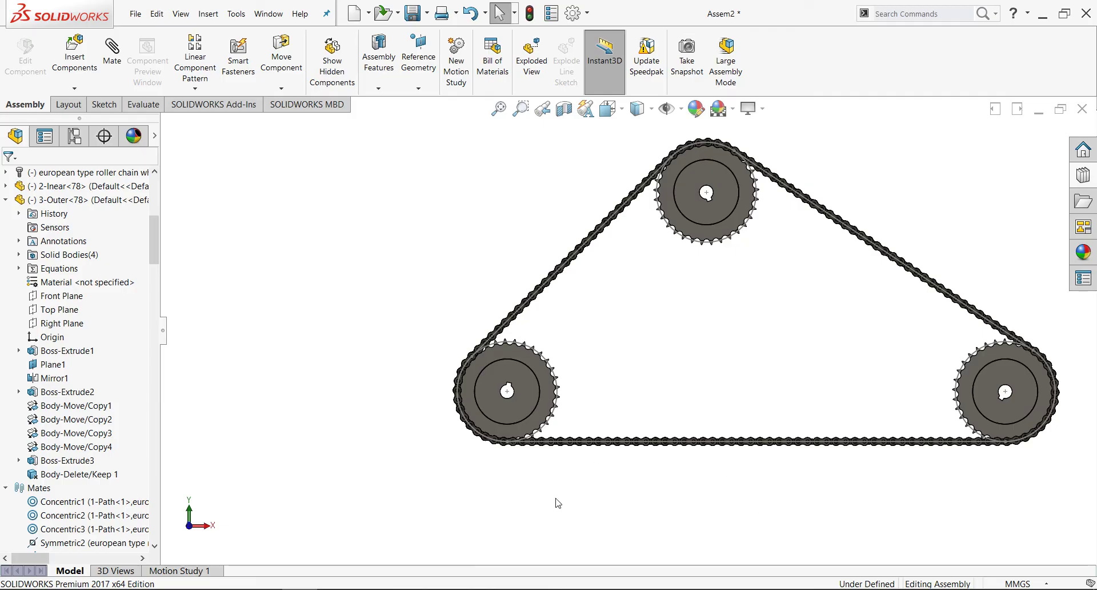
Step: Rebuild and save the assembly as Assem2.SLDASM in New-Assembly, then close it
left_click(135, 14)
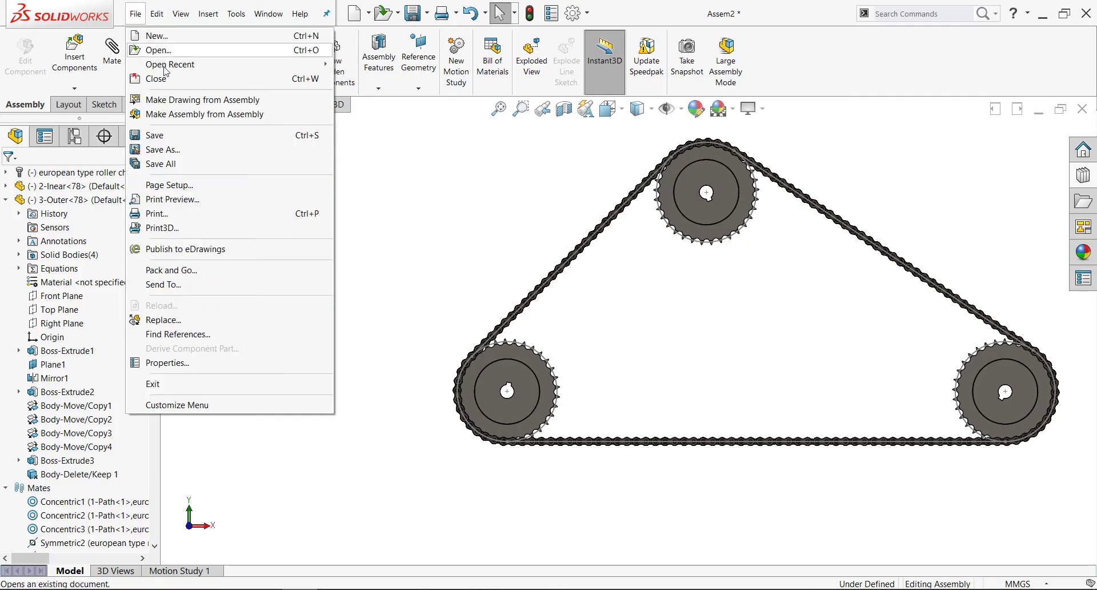
left_click(178, 140)
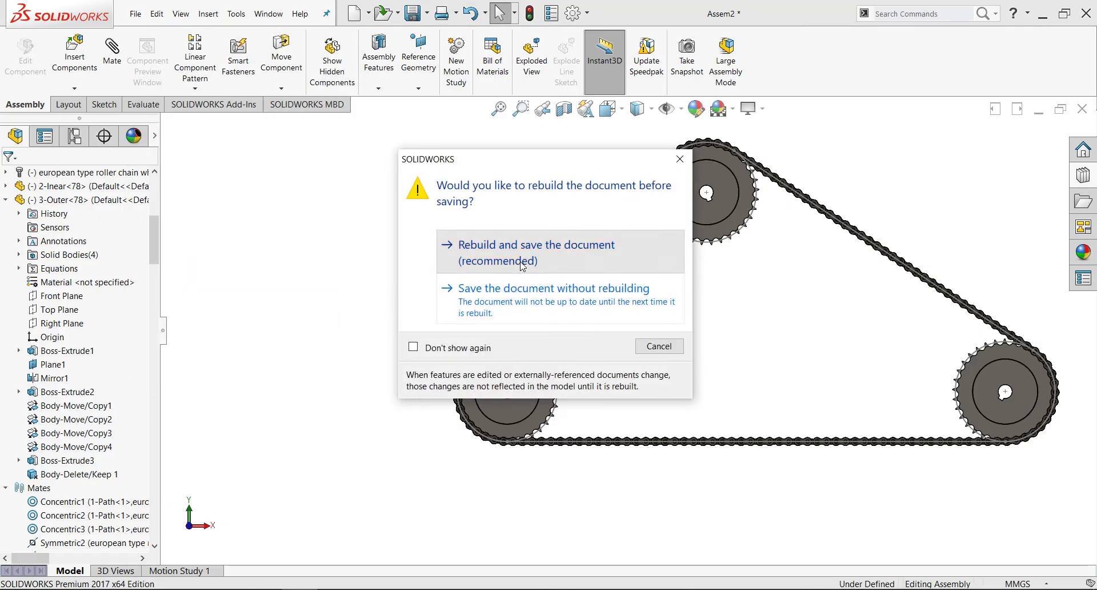
left_click(523, 262)
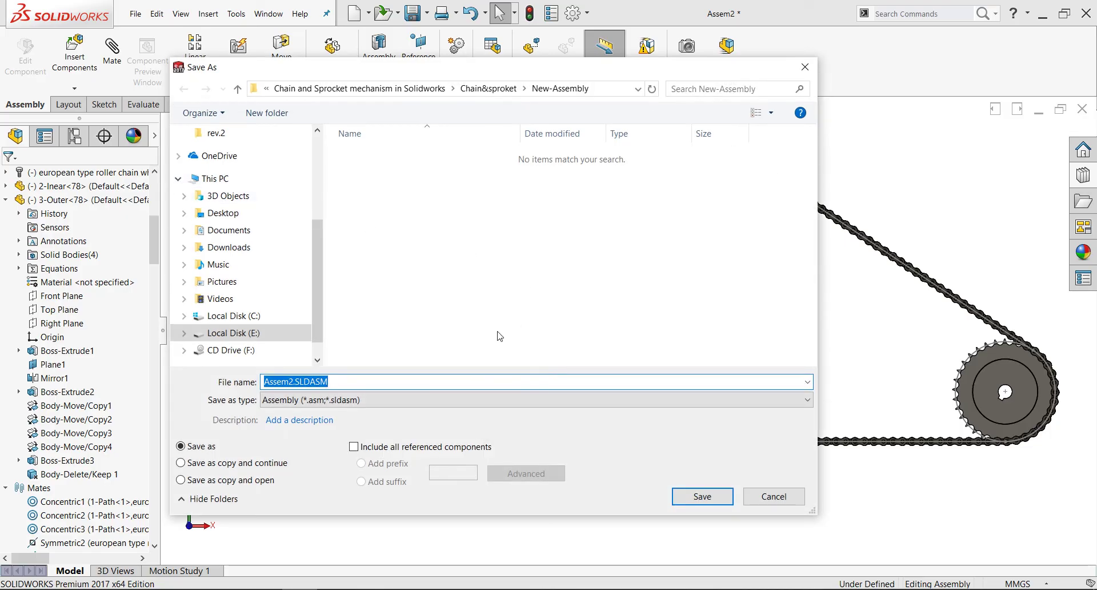
left_click(693, 503)
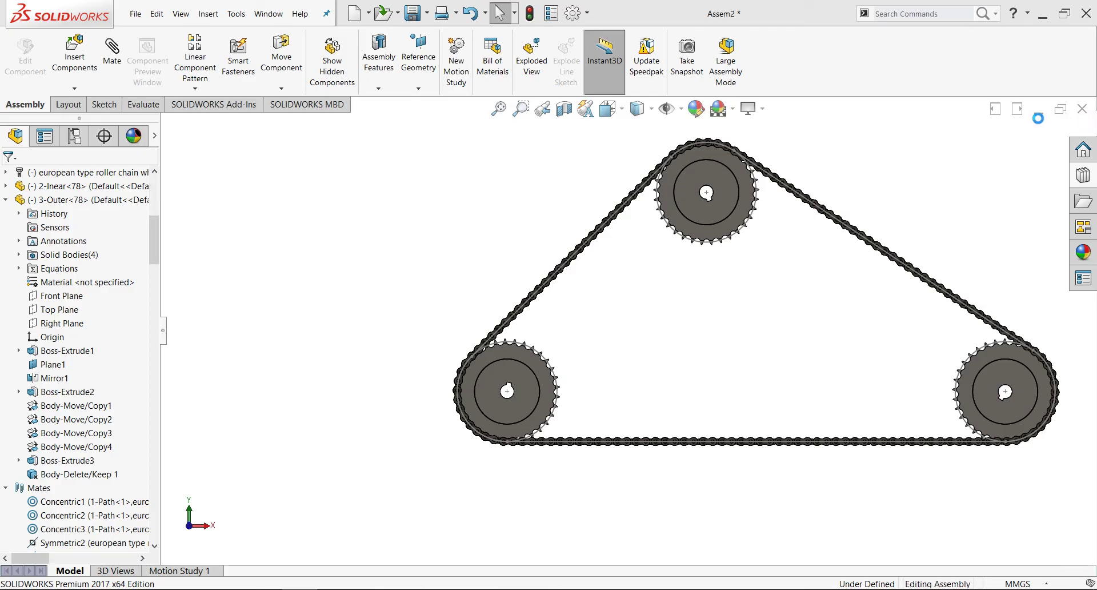
left_click(1082, 108)
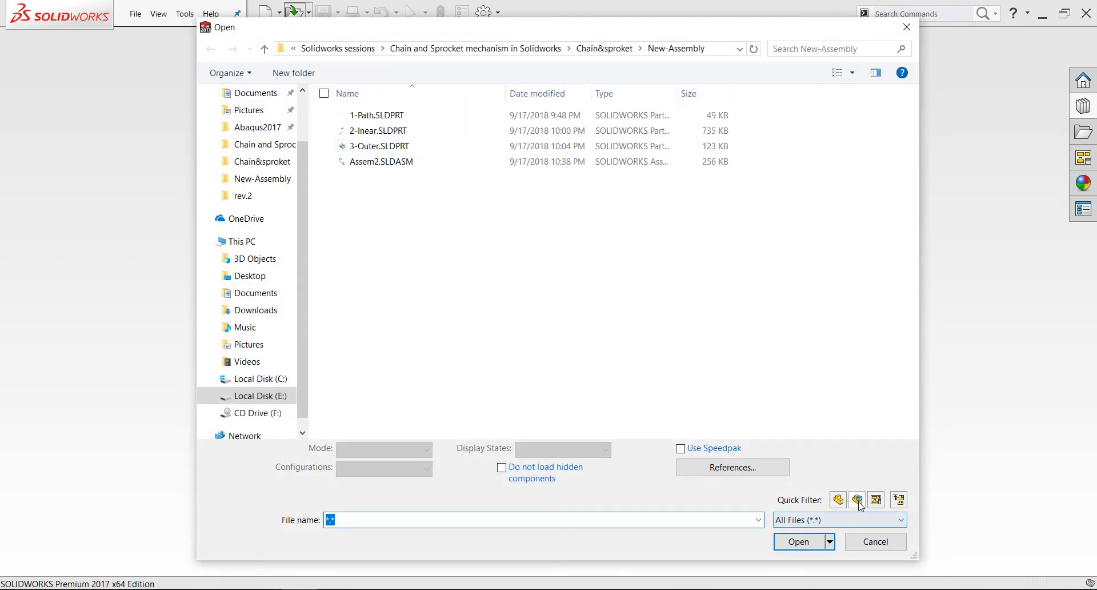
Step: Open Assem2.SLDASM with Large Assembly Mode as the loading mode
left_click(857, 499)
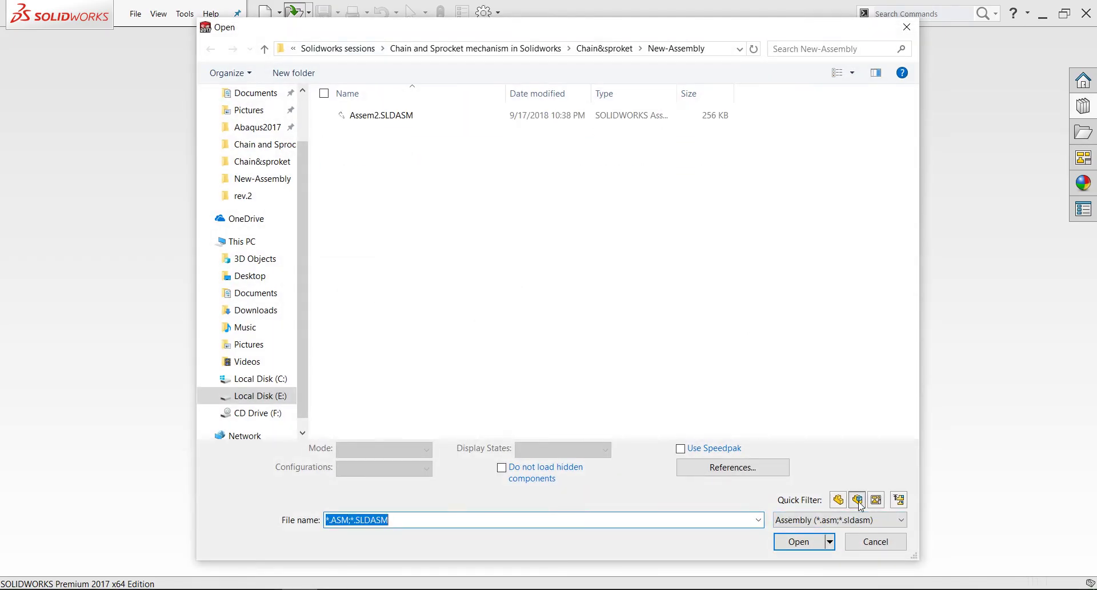
left_click(399, 115)
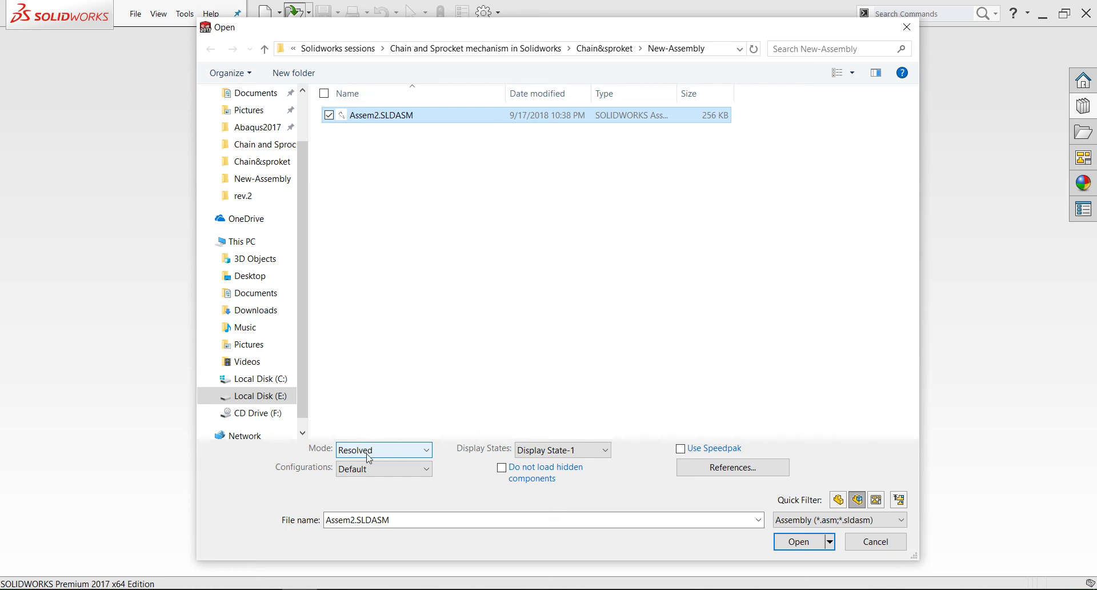
left_click(371, 452)
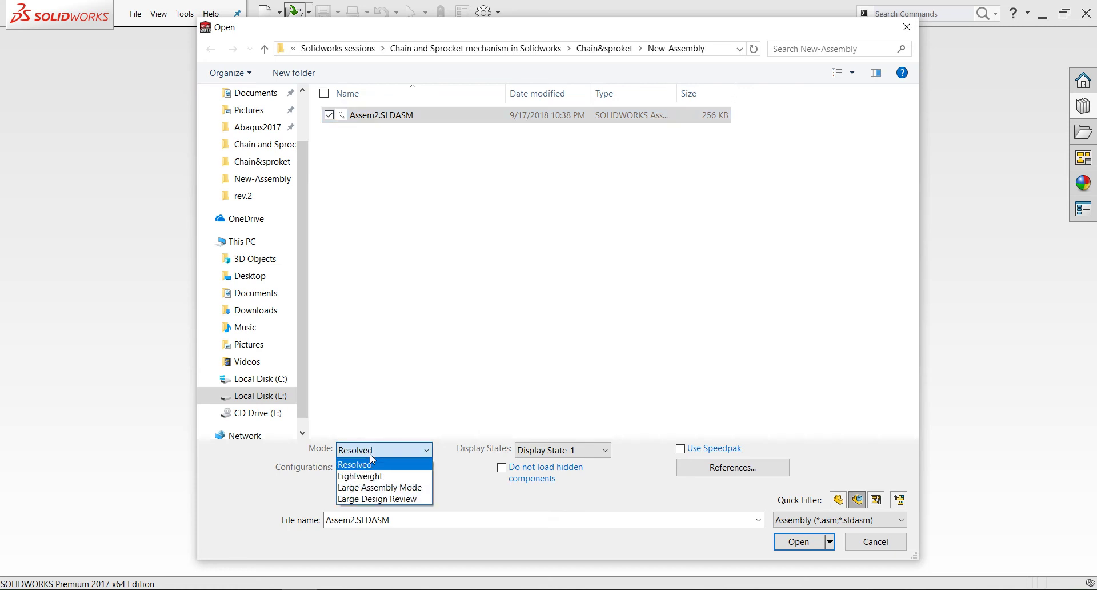
left_click(388, 488)
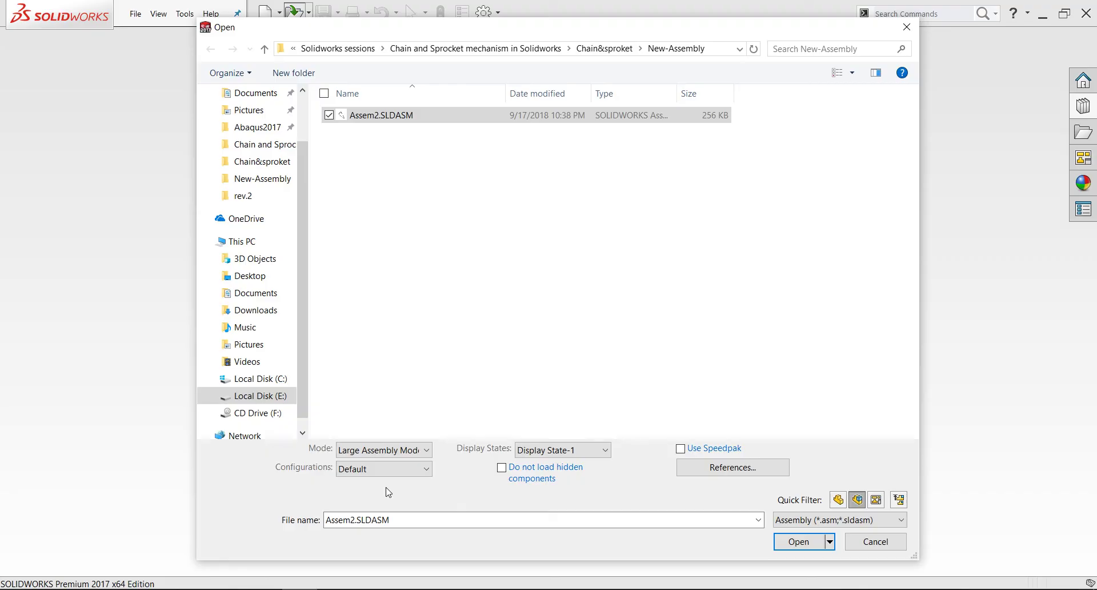
left_click(798, 541)
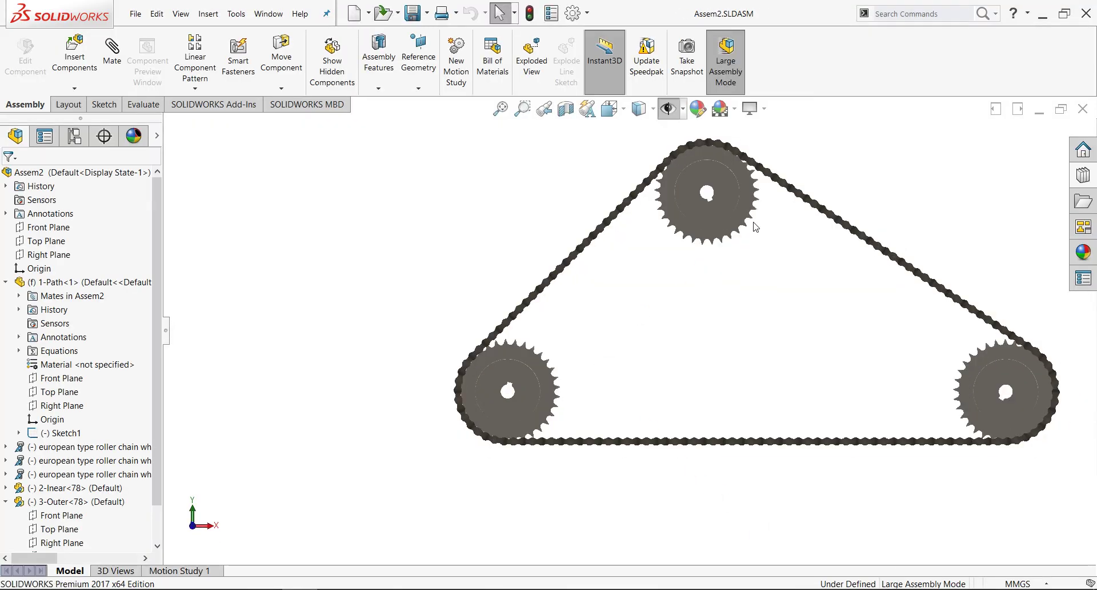
Step: Rotate the lower-left sprocket by a tooth to check that the chain advances along its path
scroll(752, 227, "down", 2)
scroll(652, 266, "down", 2)
scroll(654, 268, "up", 4)
left_click(654, 269)
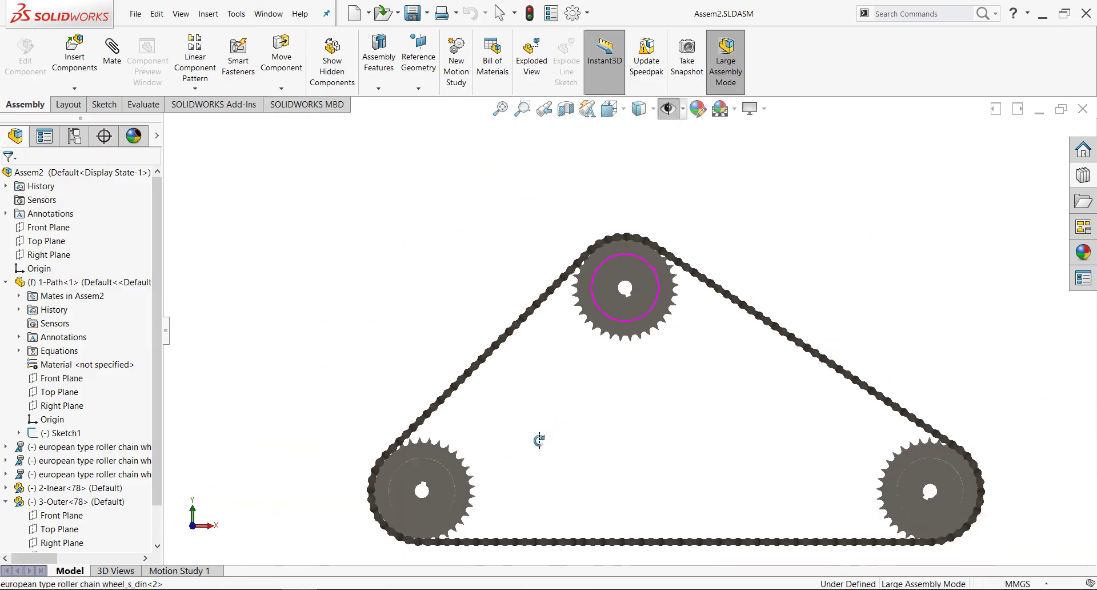
key("Escape")
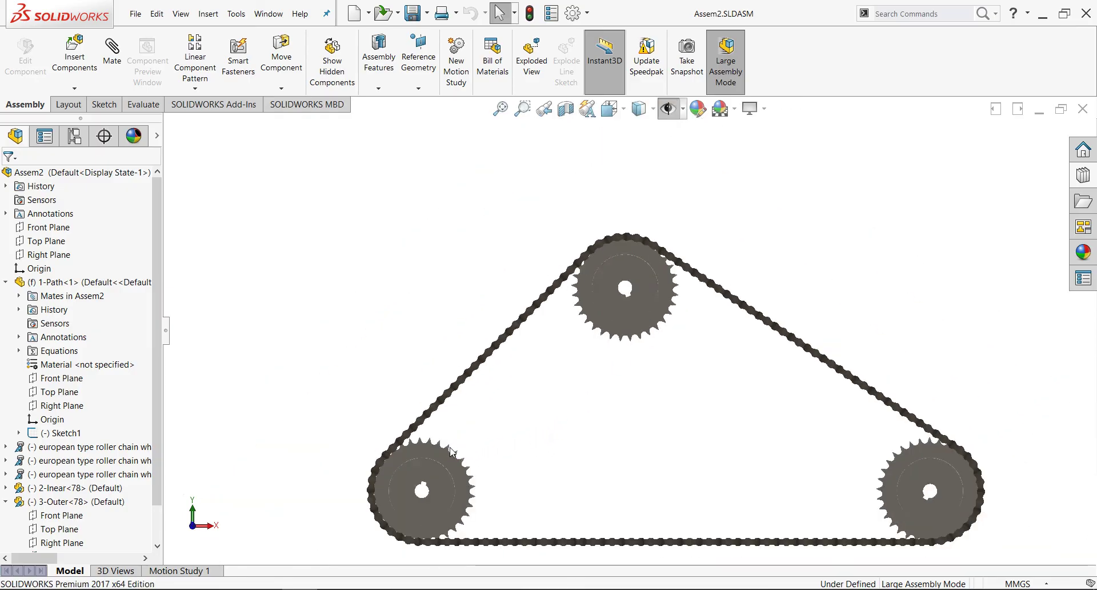
left_click(439, 444)
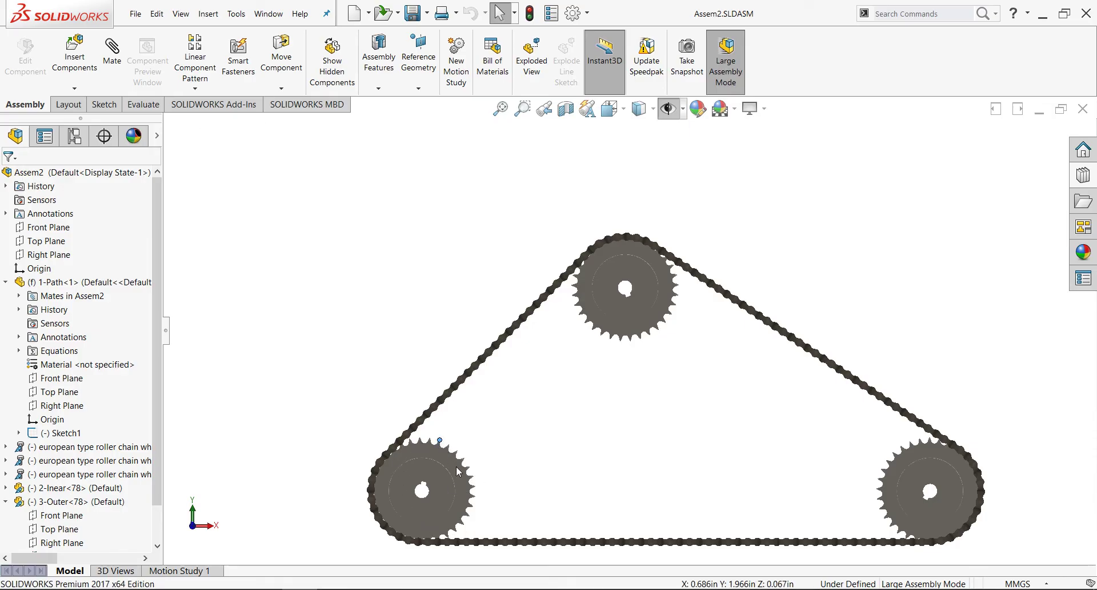
scroll(424, 447, "down", 3)
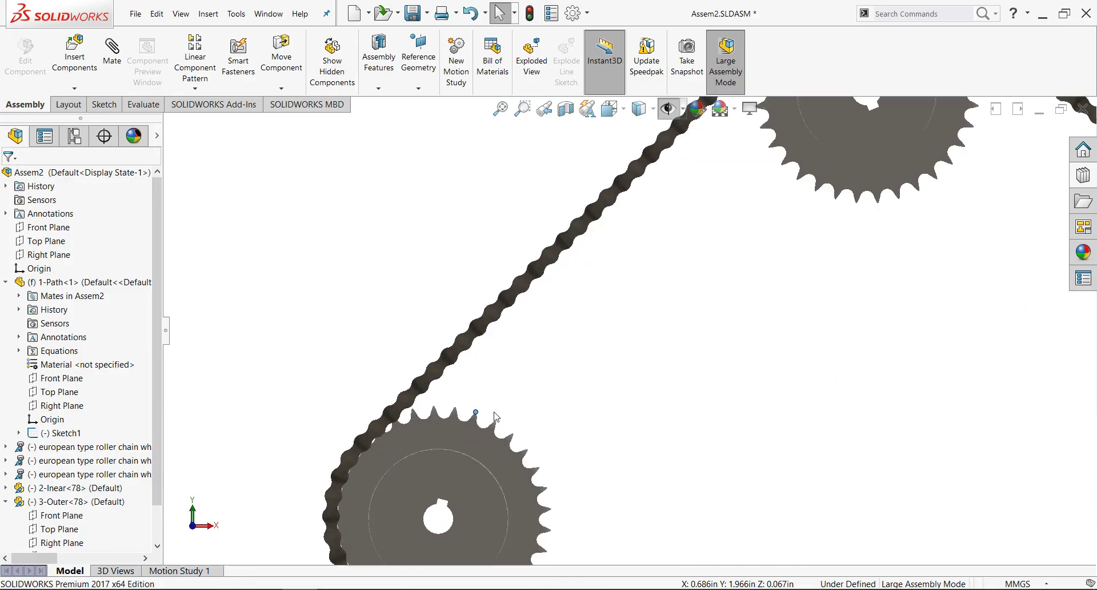
scroll(474, 432, "down", 2)
middle_click_drag(408, 377, 486, 365)
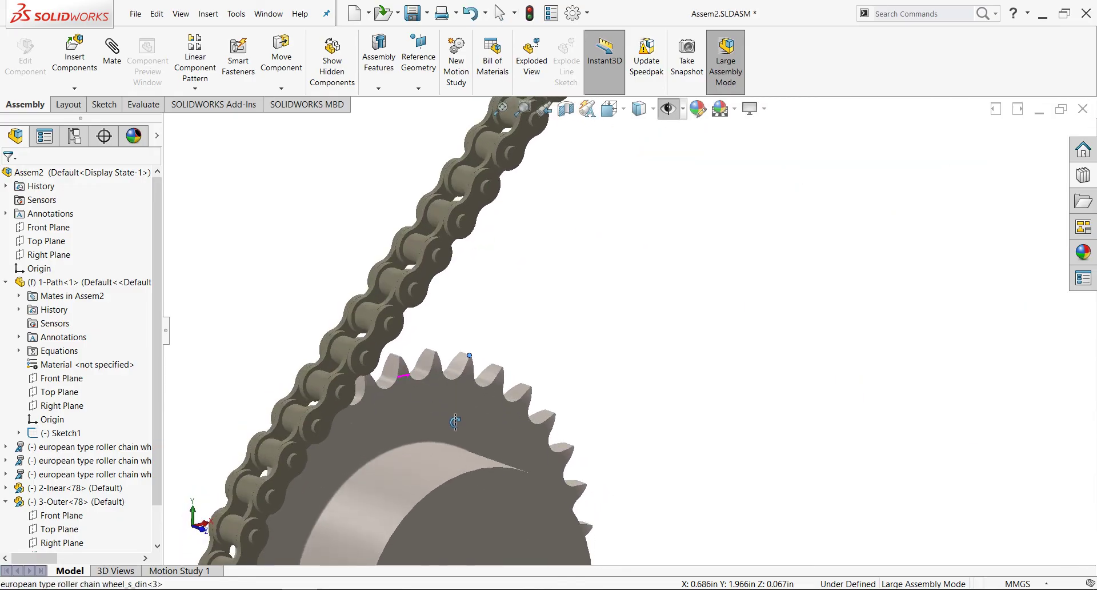
left_click(550, 324)
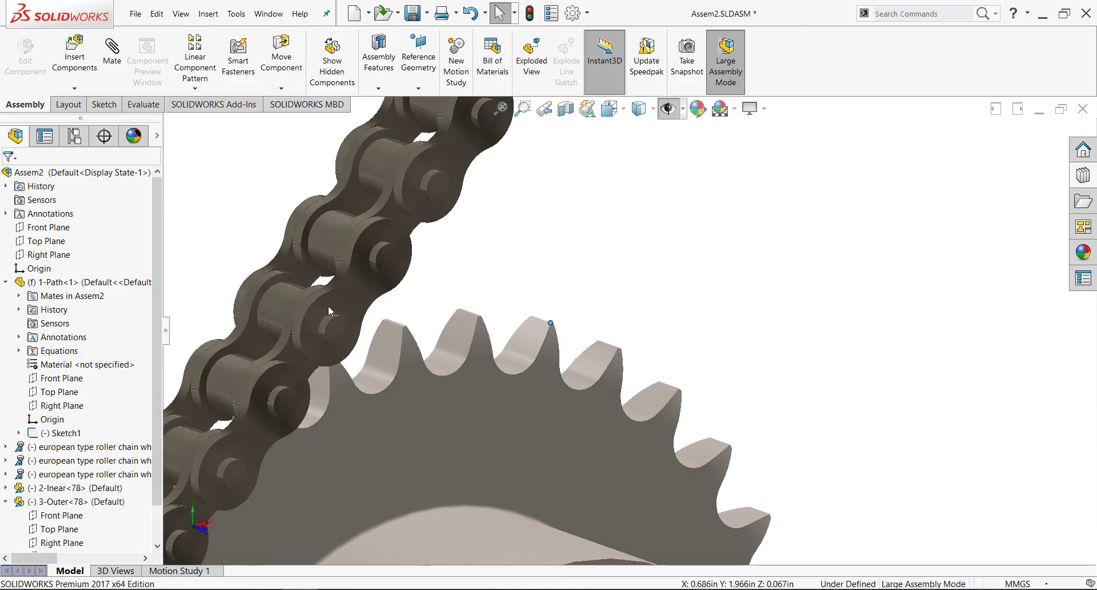
left_click_drag(329, 310, 383, 316)
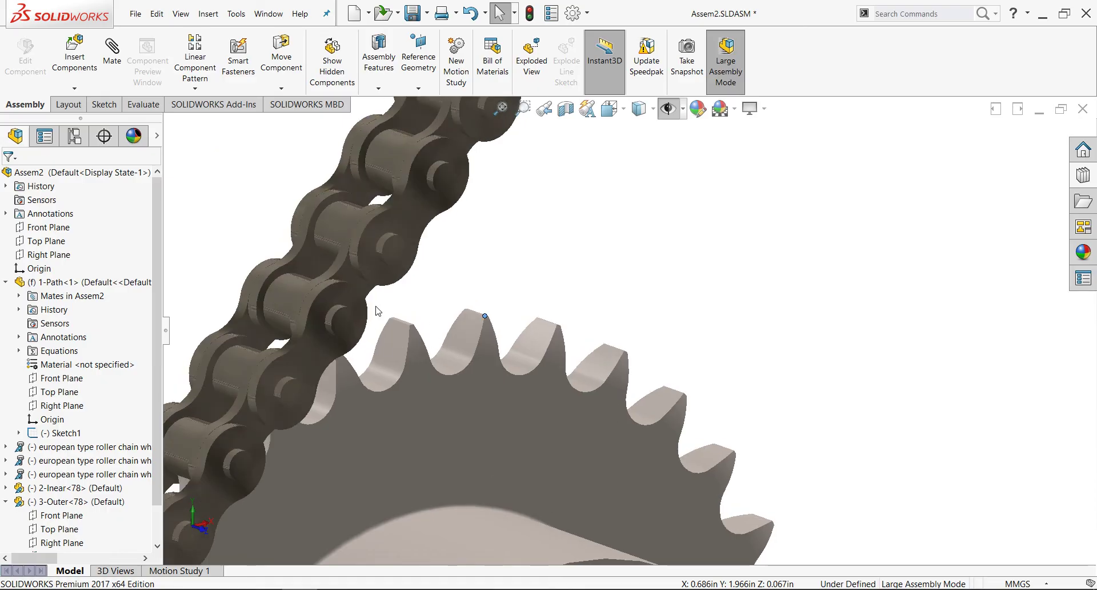
left_click(410, 324)
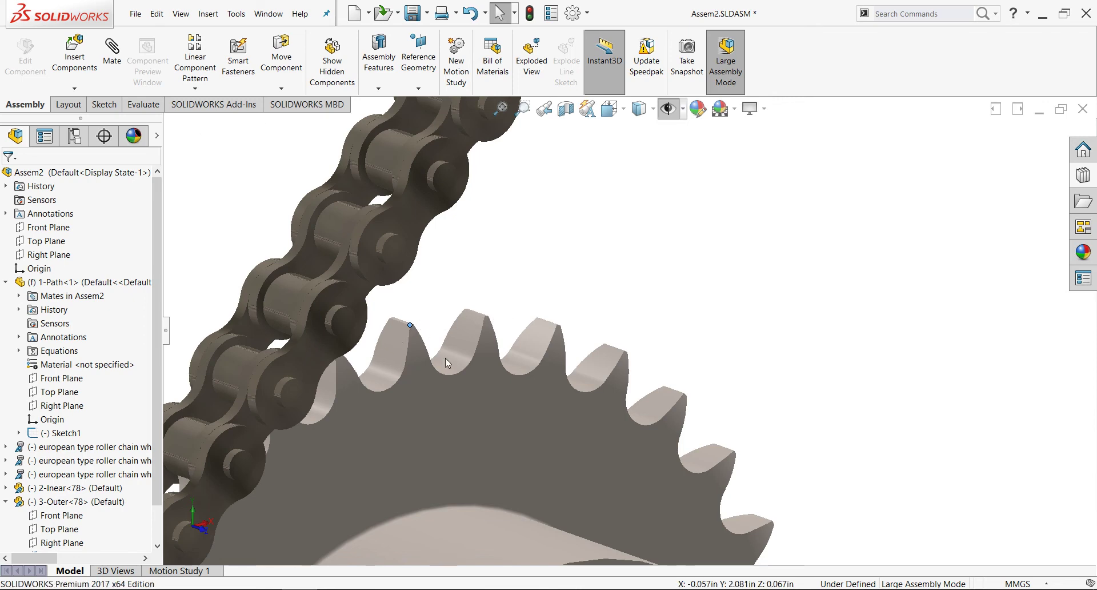
Step: Switch the display style to Shaded With Edges and frame the whole chain drive
scroll(450, 358, "down", 5)
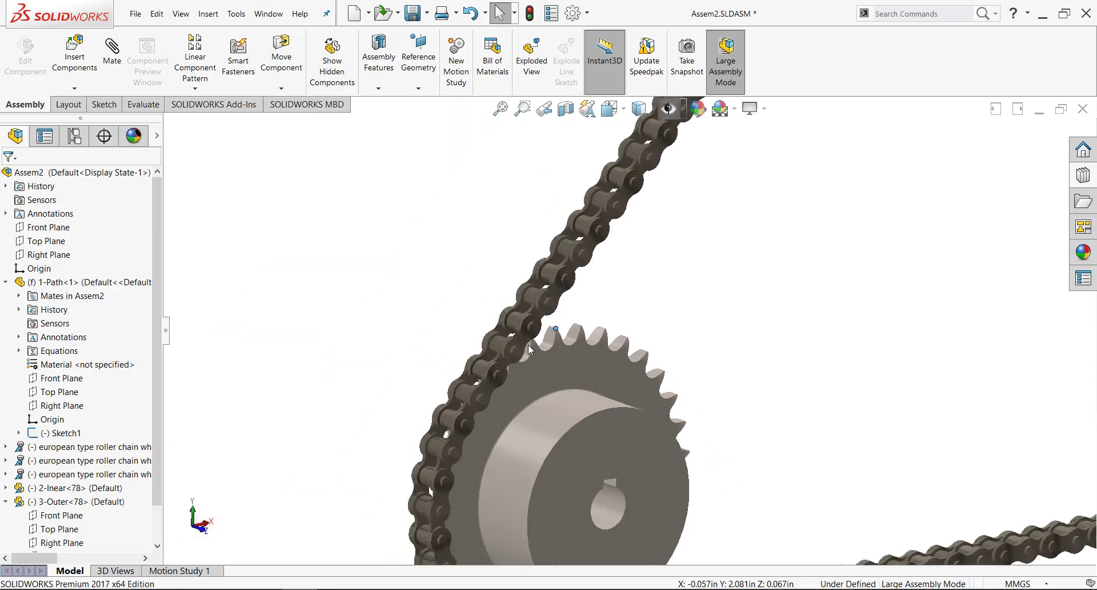
scroll(629, 320, "down", 5)
scroll(800, 274, "down", 3)
scroll(676, 308, "up", 2)
scroll(618, 296, "up", 4)
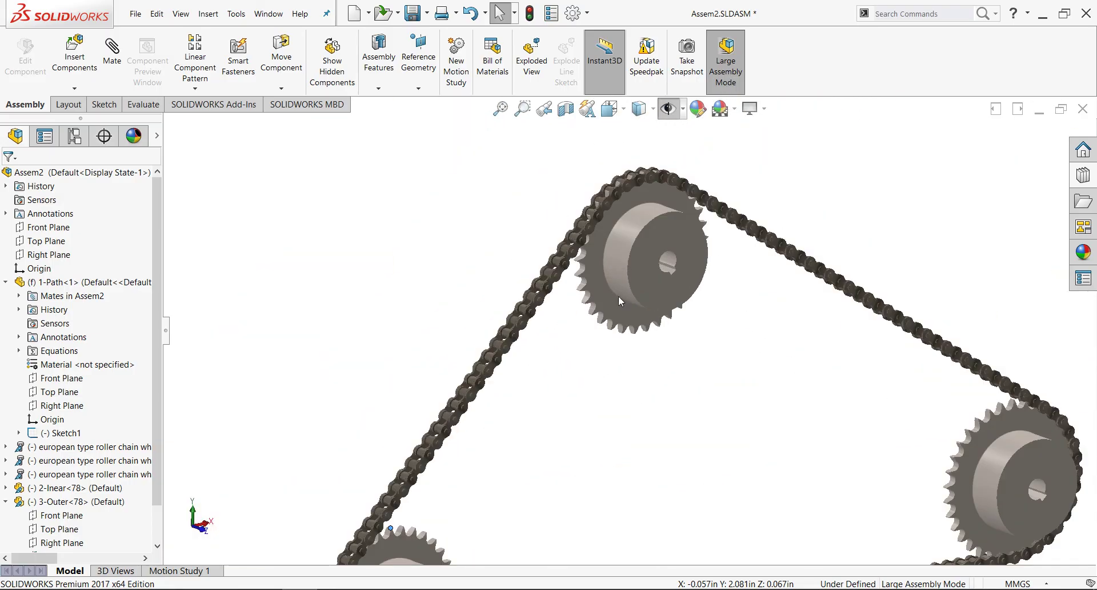
scroll(583, 290, "down", 5)
scroll(642, 380, "up", 1)
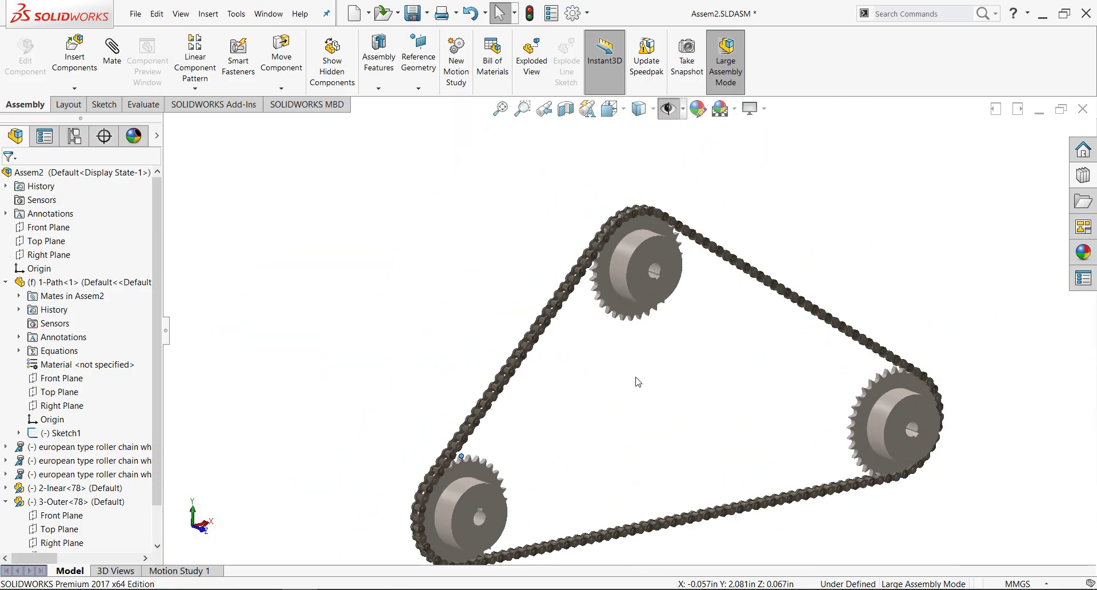
left_click(640, 108)
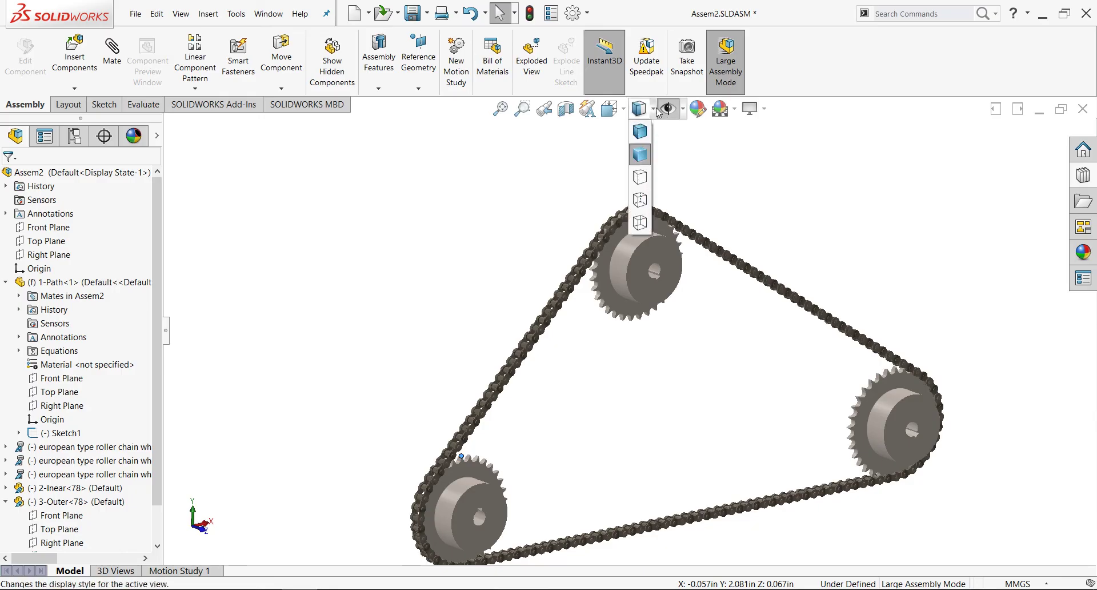
left_click(638, 131)
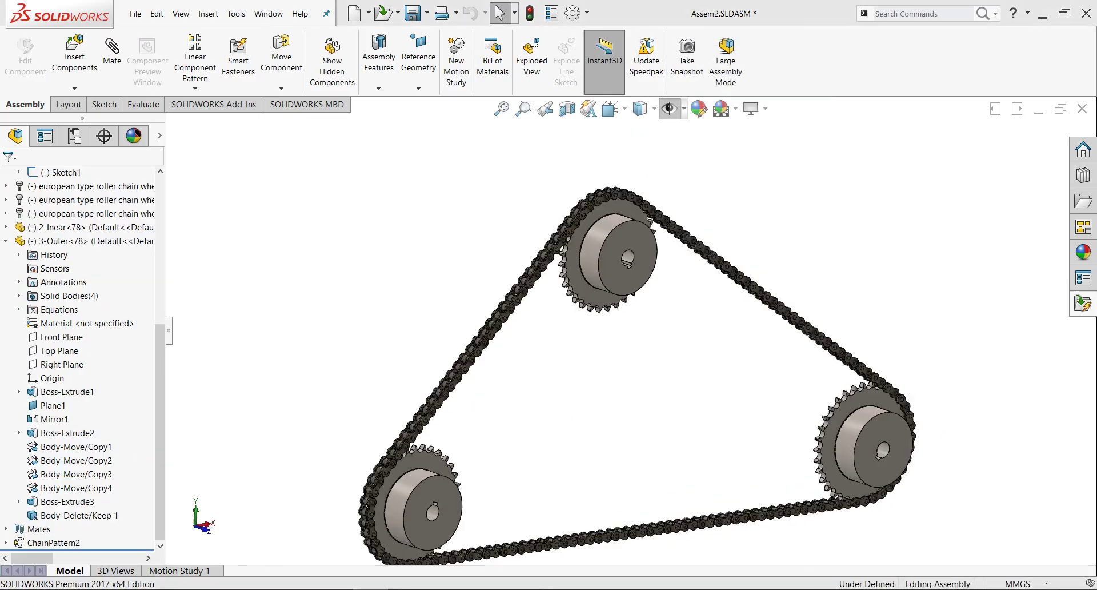
scroll(713, 416, "up", 1)
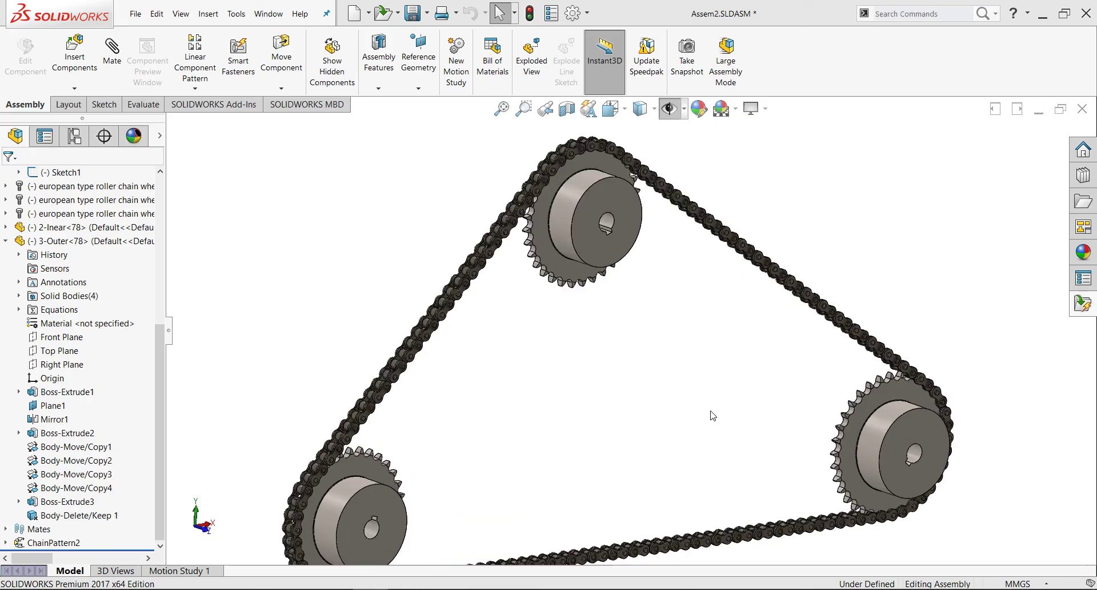
scroll(681, 397, "down", 1)
scroll(518, 414, "down", 1)
scroll(423, 417, "down", 1)
scroll(423, 417, "down", 1)
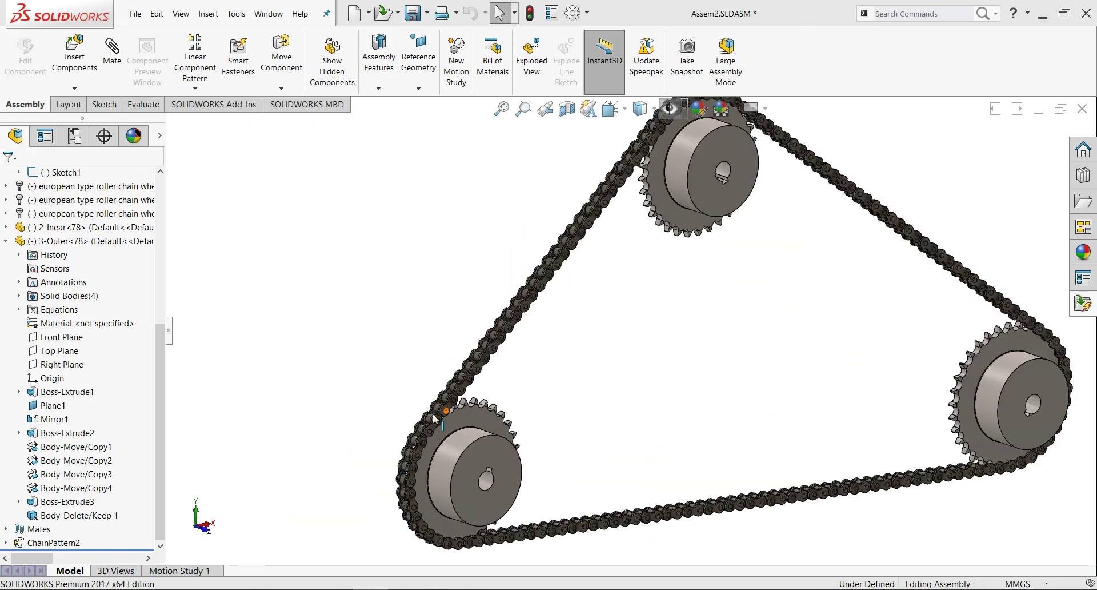
scroll(607, 327, "up", 1)
middle_click_drag(843, 146, 795, 190, "ctrl")
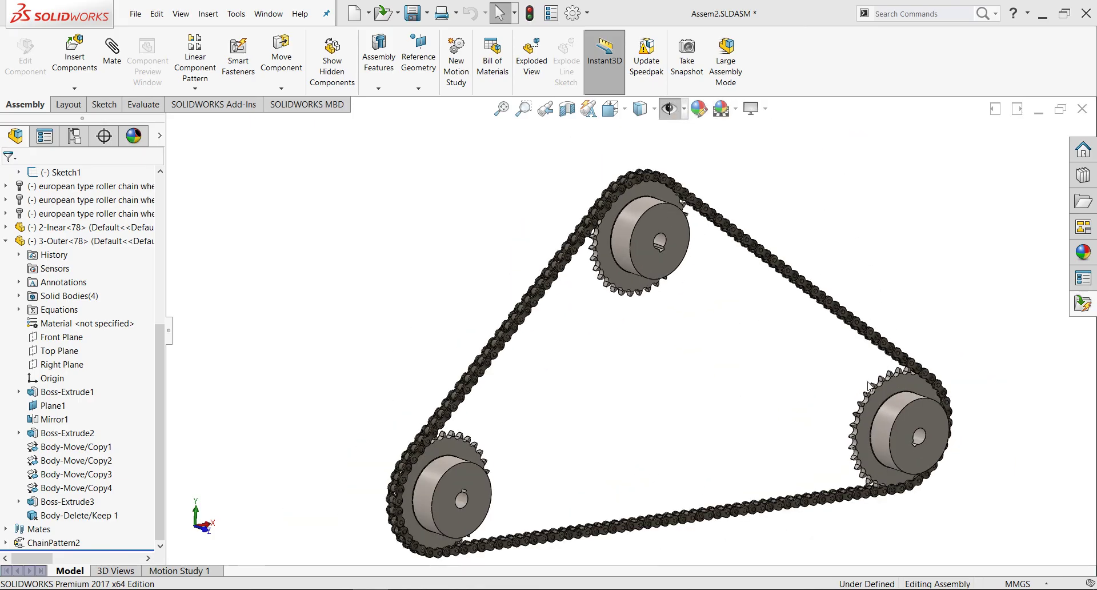
scroll(658, 405, "up", 1)
scroll(684, 405, "down", 1)
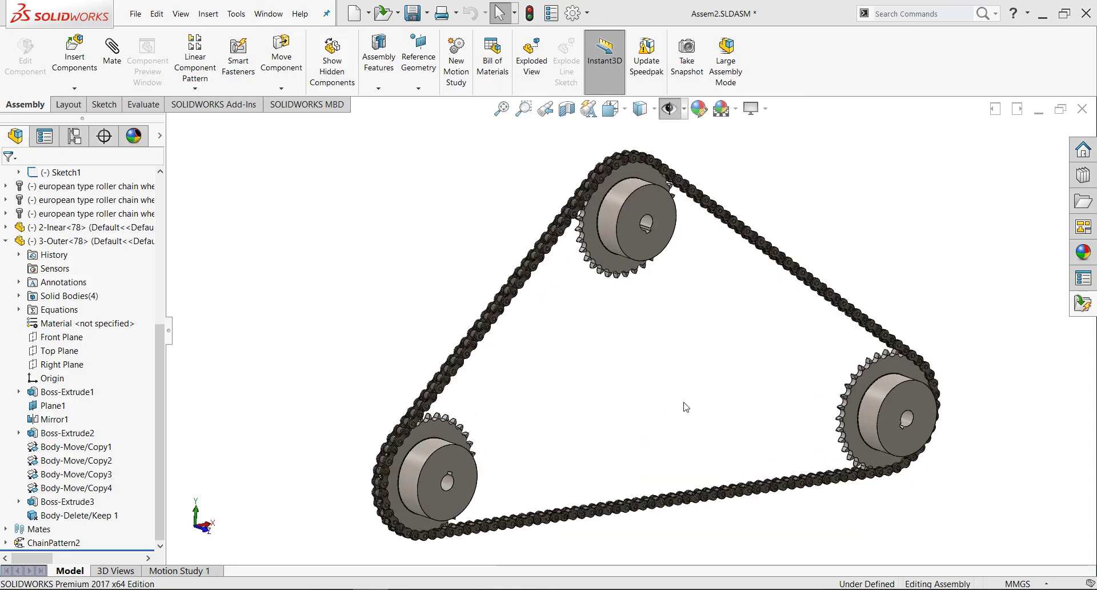
scroll(479, 415, "down", 1)
scroll(649, 315, "up", 1)
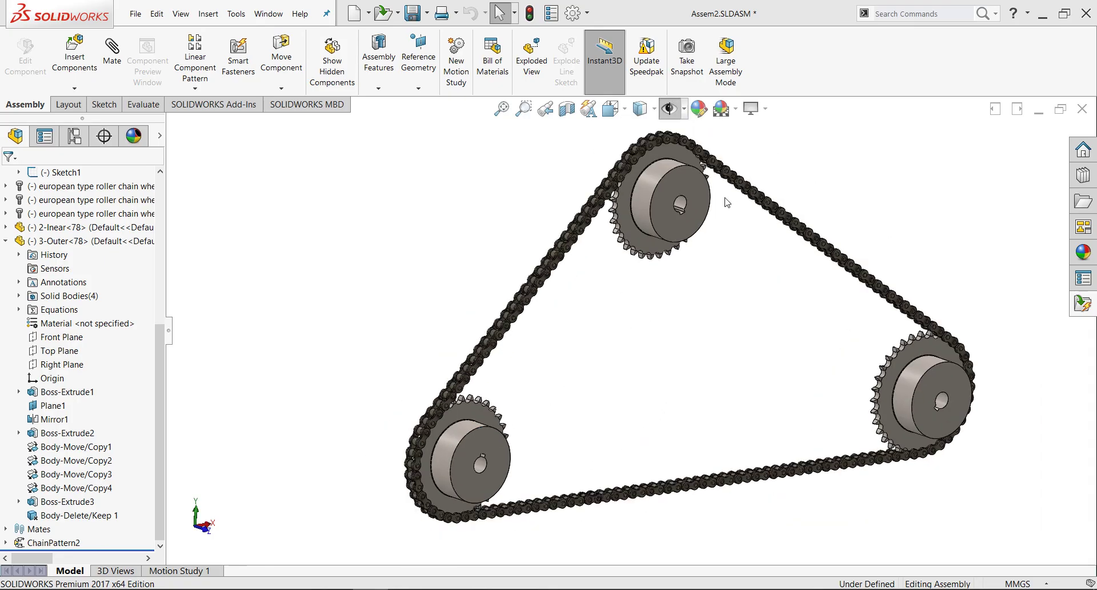
scroll(752, 160, "down", 1)
scroll(694, 246, "up", 1)
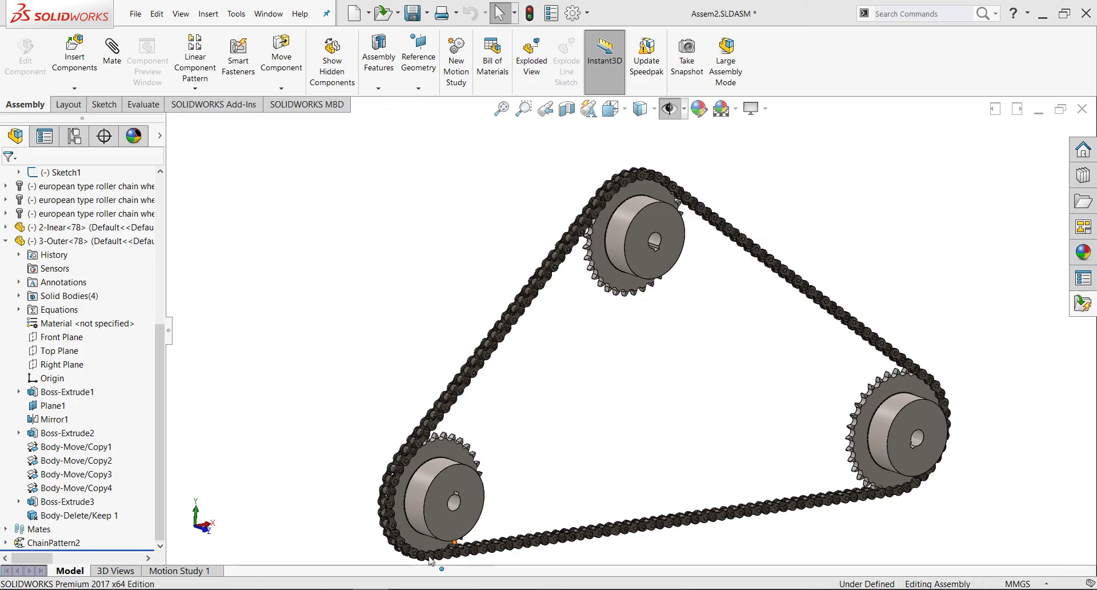
Step: Create a new motion study, Motion Study 2, from the Motion Study 1 tab
left_click(171, 571)
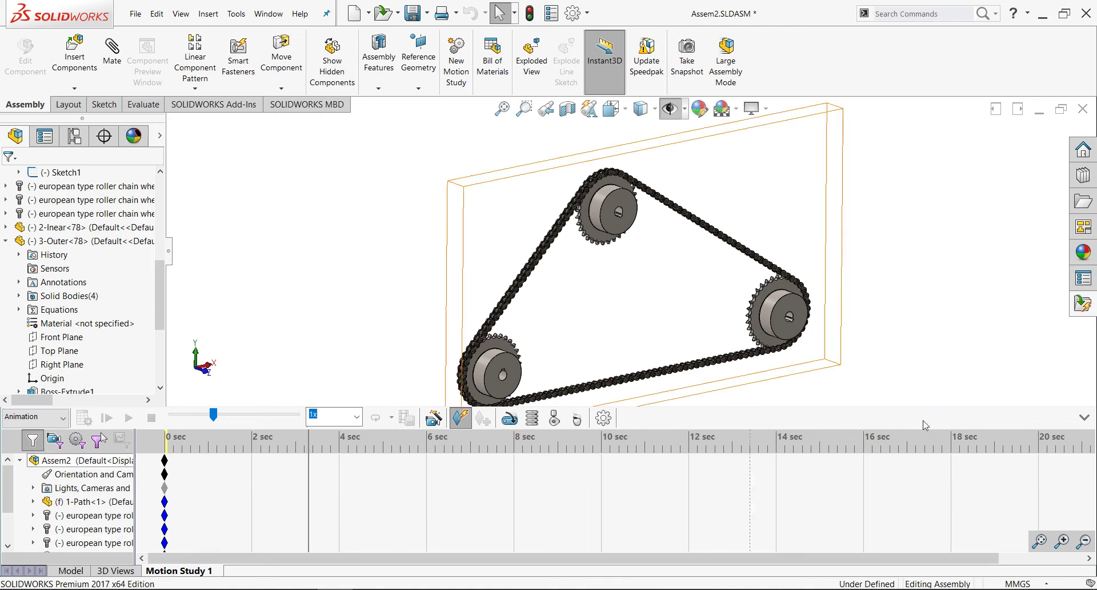
left_click(1084, 417)
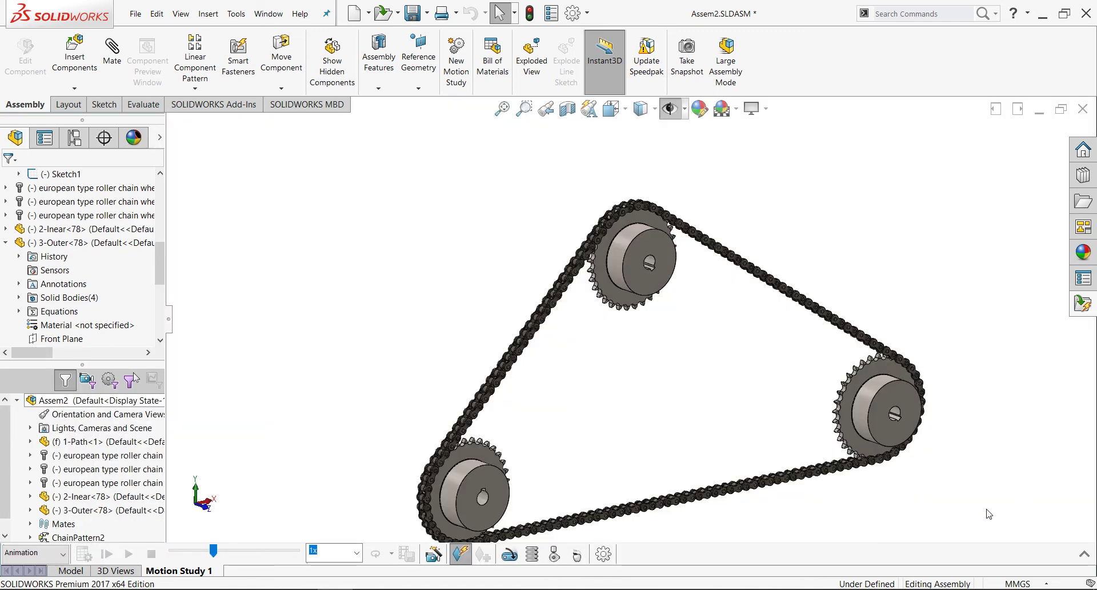
left_click(1084, 554)
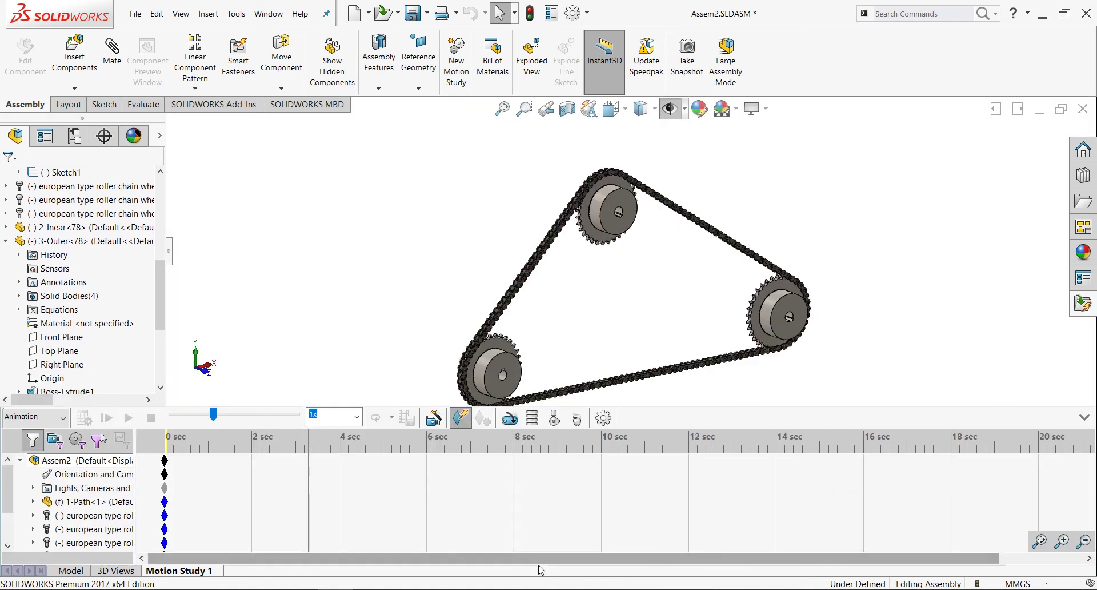
right_click(180, 570)
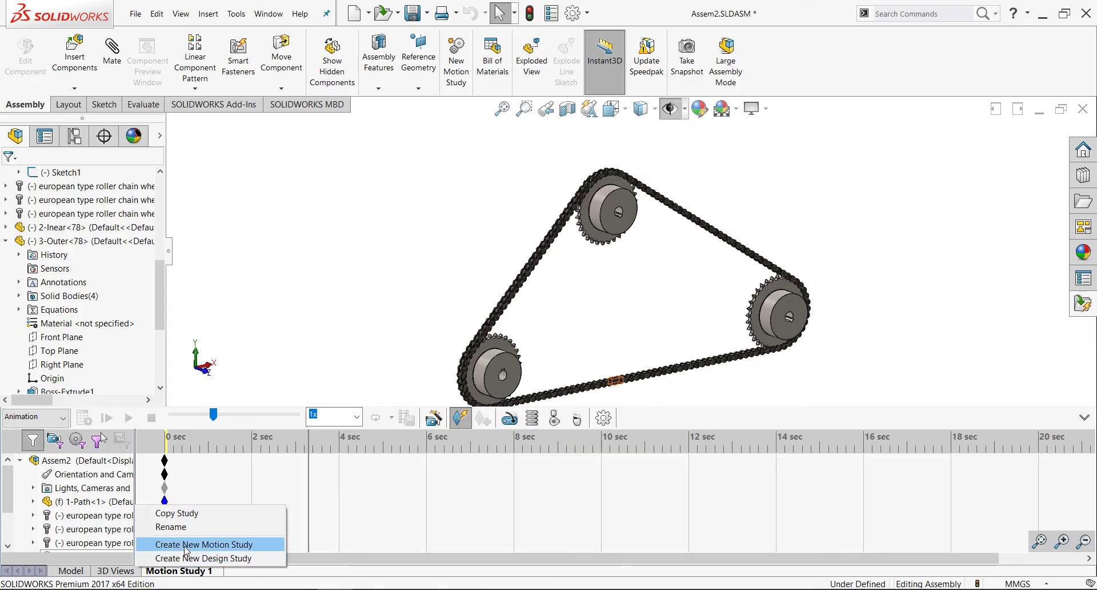
left_click(240, 546)
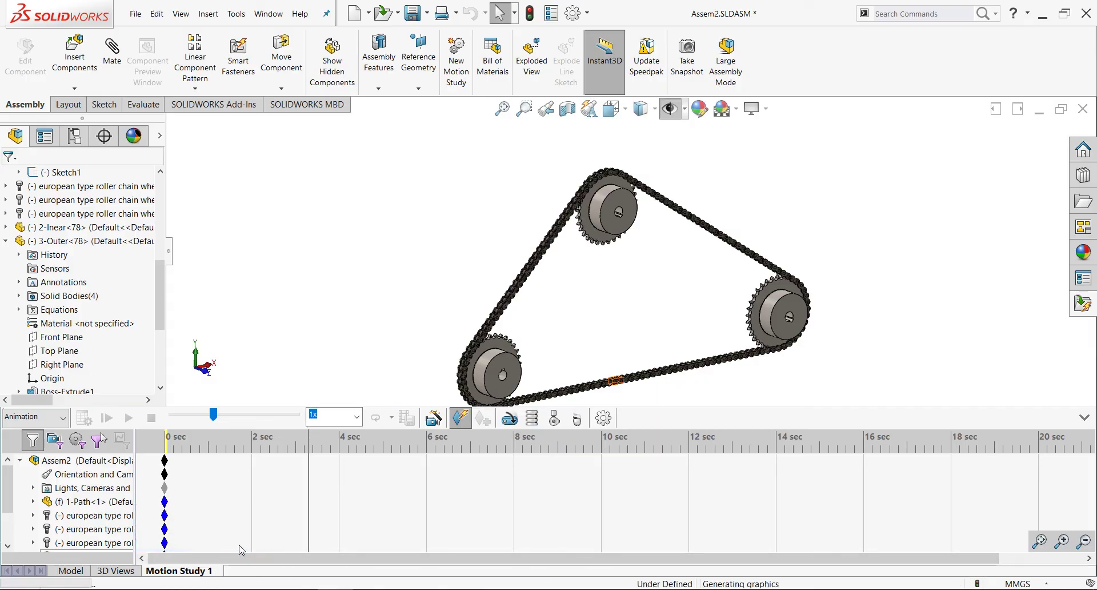
Step: Change the study type from Animation to Basic Motion with the timeline expanded
left_click(1084, 418)
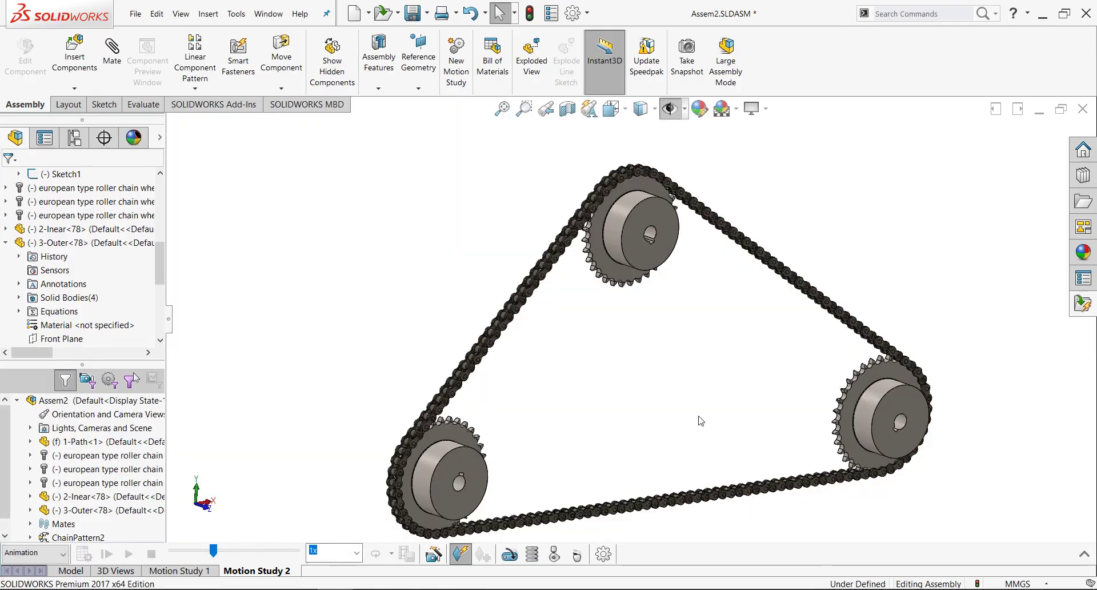
left_click(58, 558)
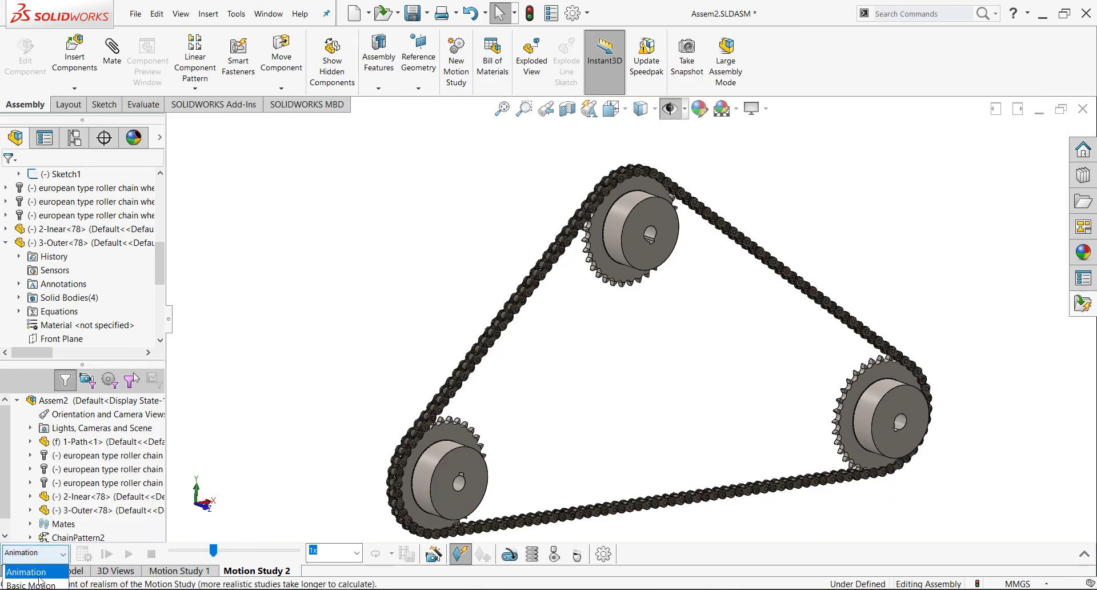
left_click(1084, 553)
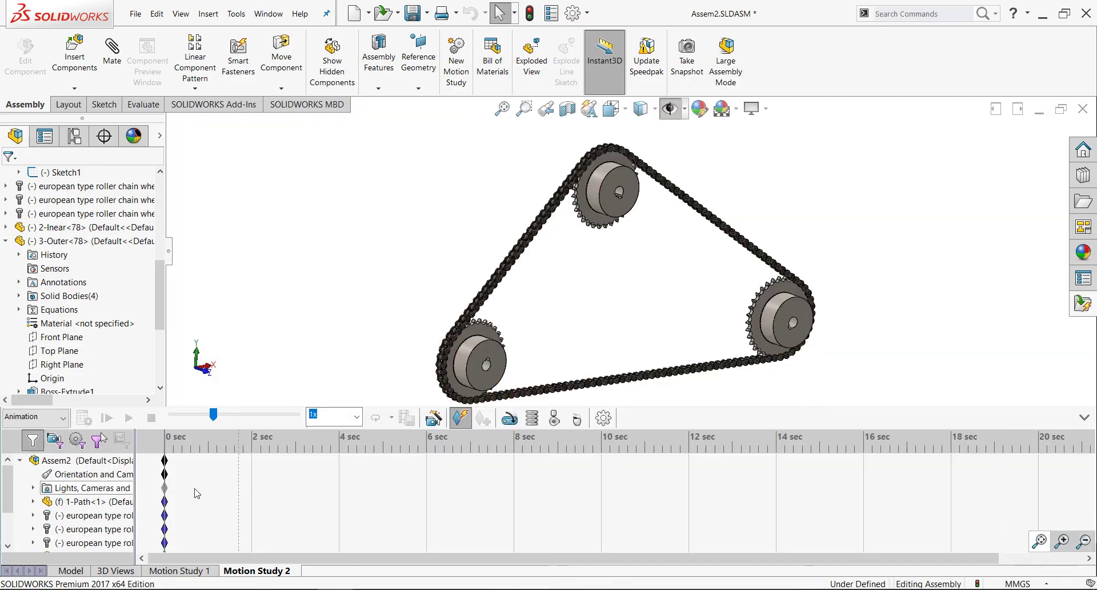
left_click(62, 417)
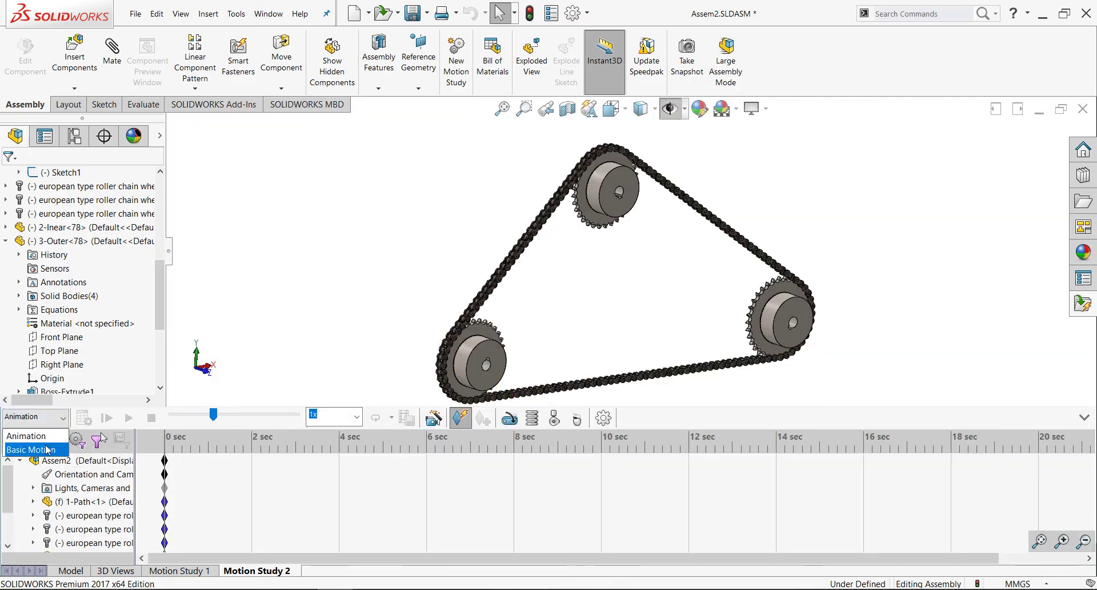
left_click(31, 449)
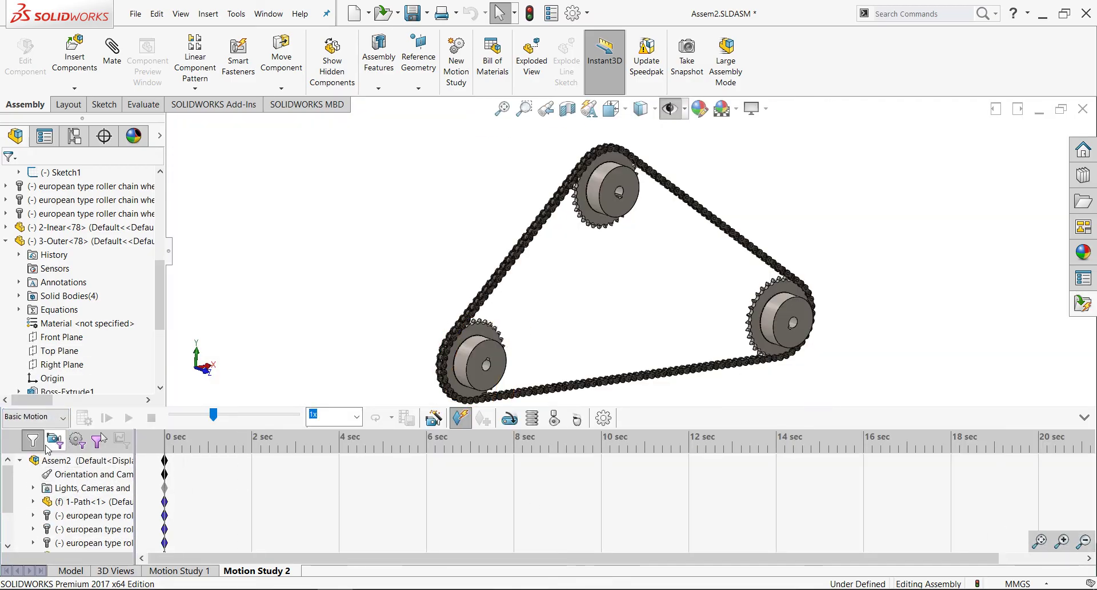
Step: Set Basic Motion to 50 frames per second in Motion Study Properties
left_click(602, 419)
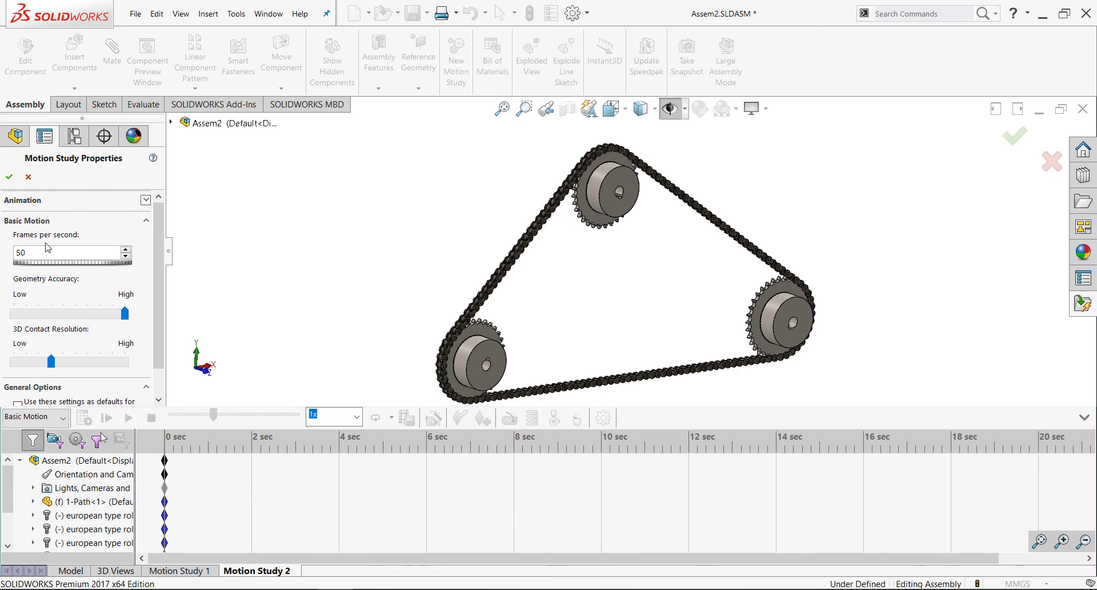
left_click(9, 177)
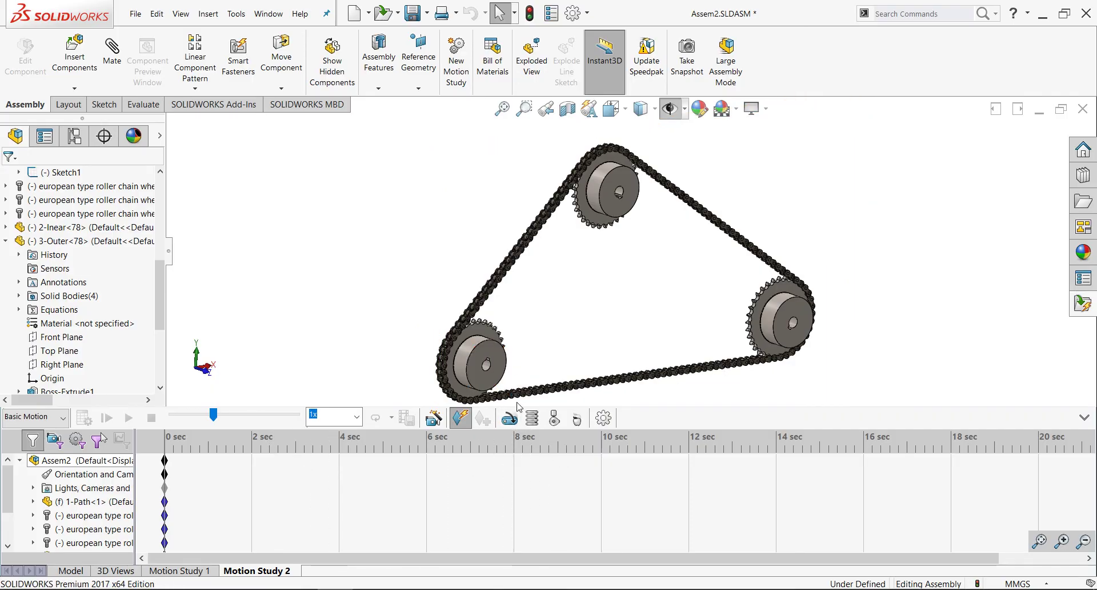
Step: Add a 15 RPM constant-speed rotary motor on the lower-left sprocket face
left_click(505, 421)
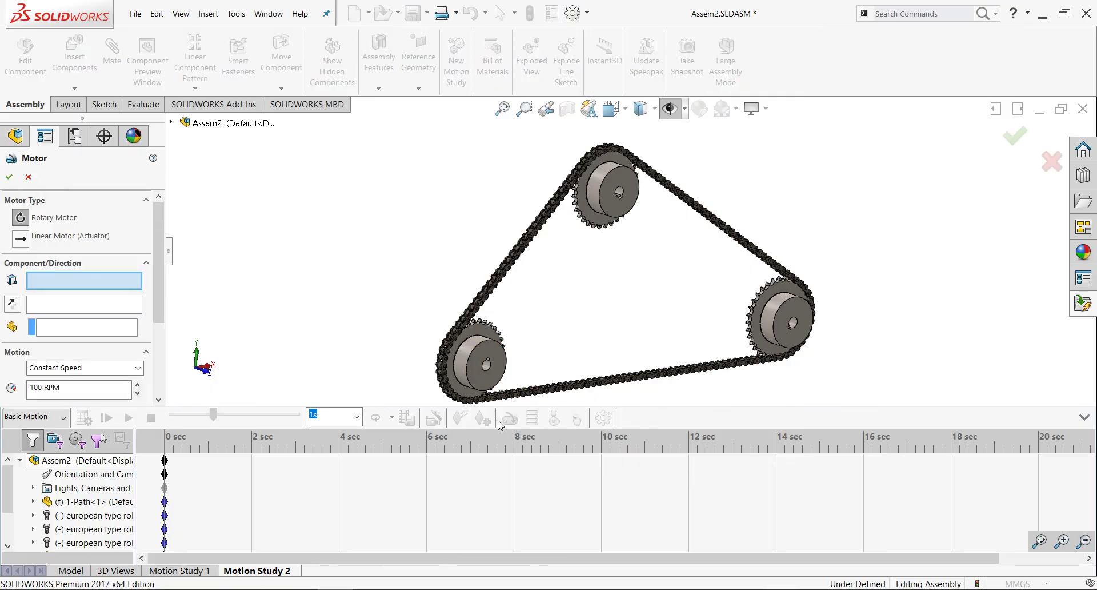
left_click(494, 354)
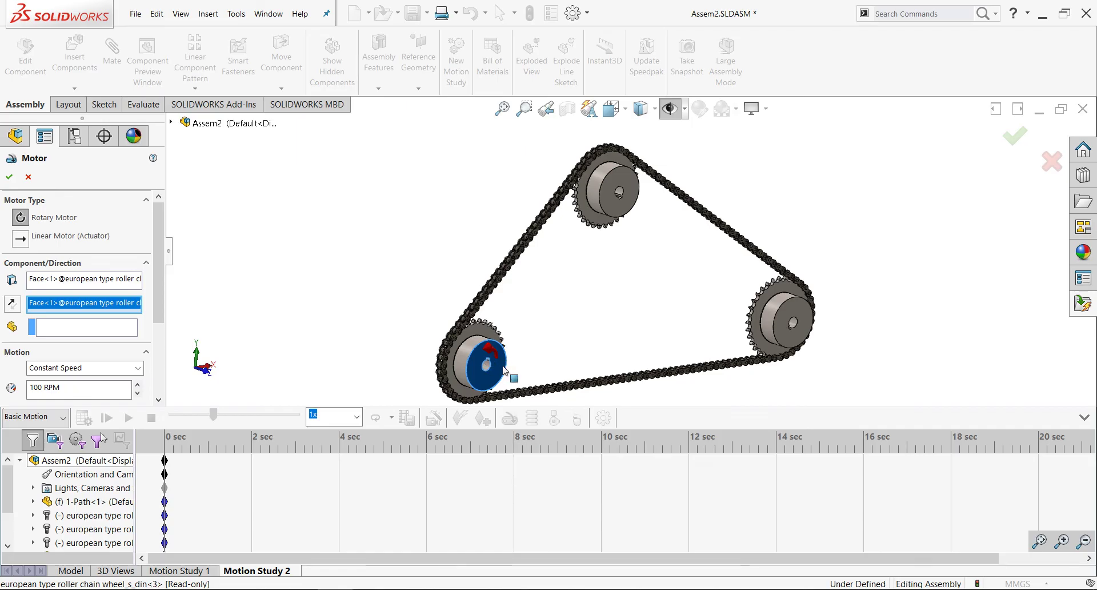
double_click(42, 389)
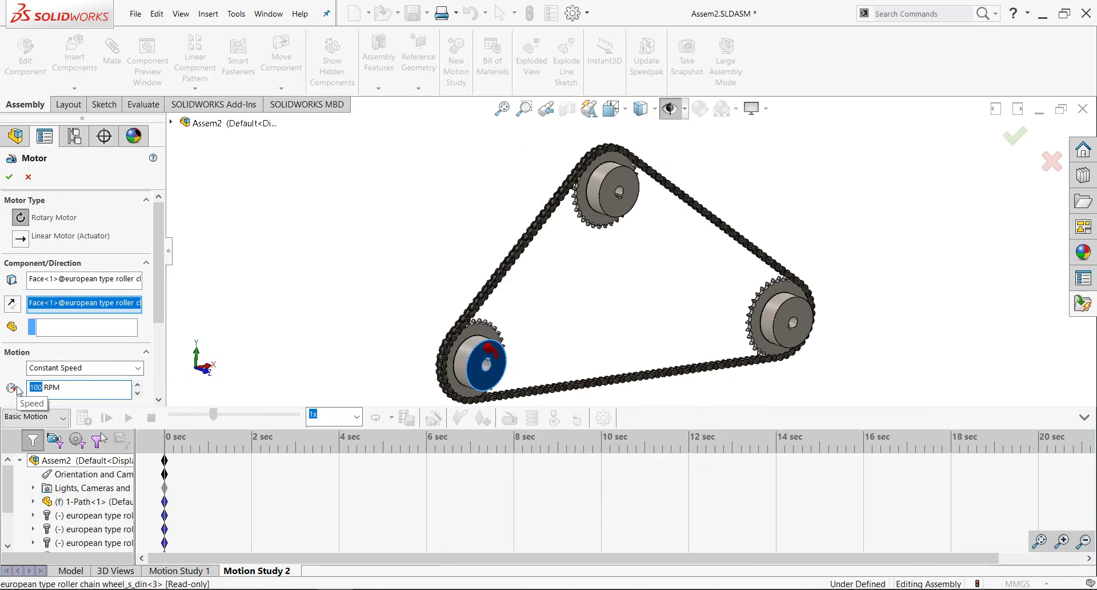
type("15")
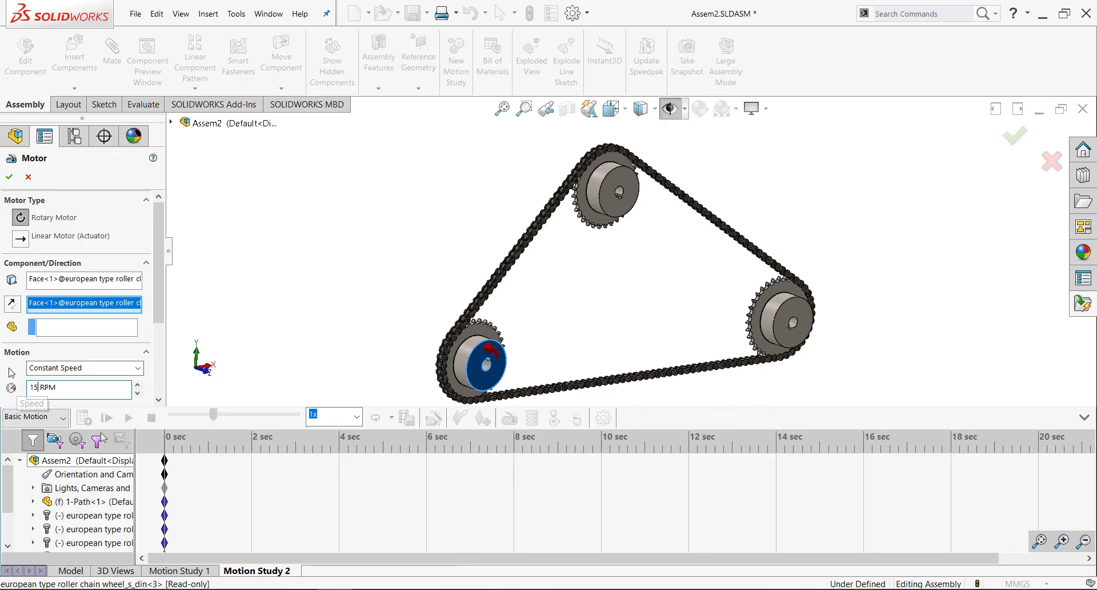
left_click(9, 177)
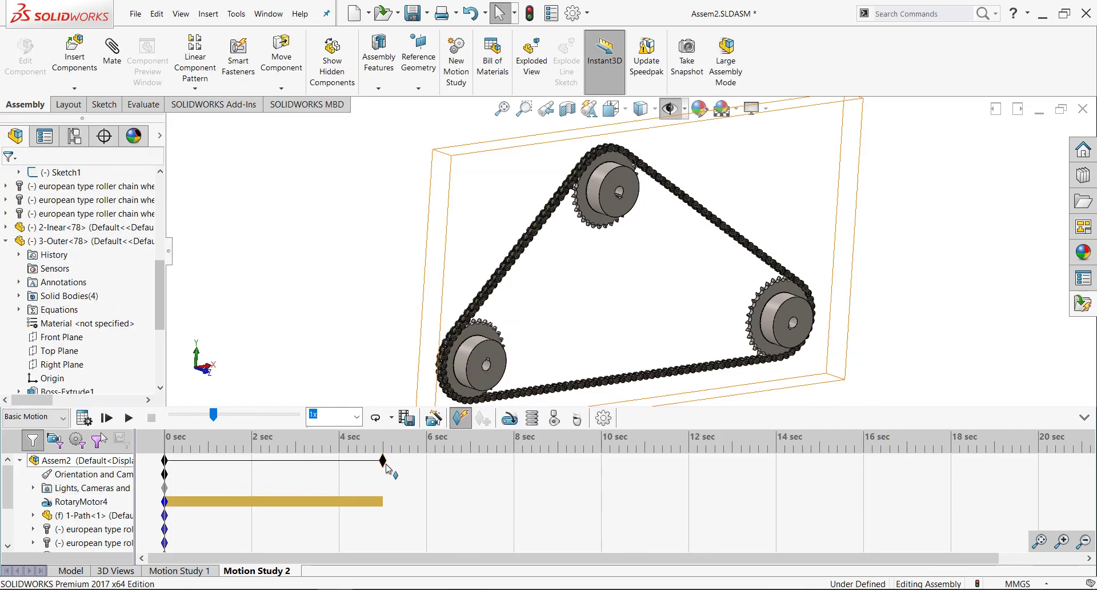
Step: Move the study end from 5 s to about 3 s, then calculate the motion
left_click_drag(383, 461, 298, 460)
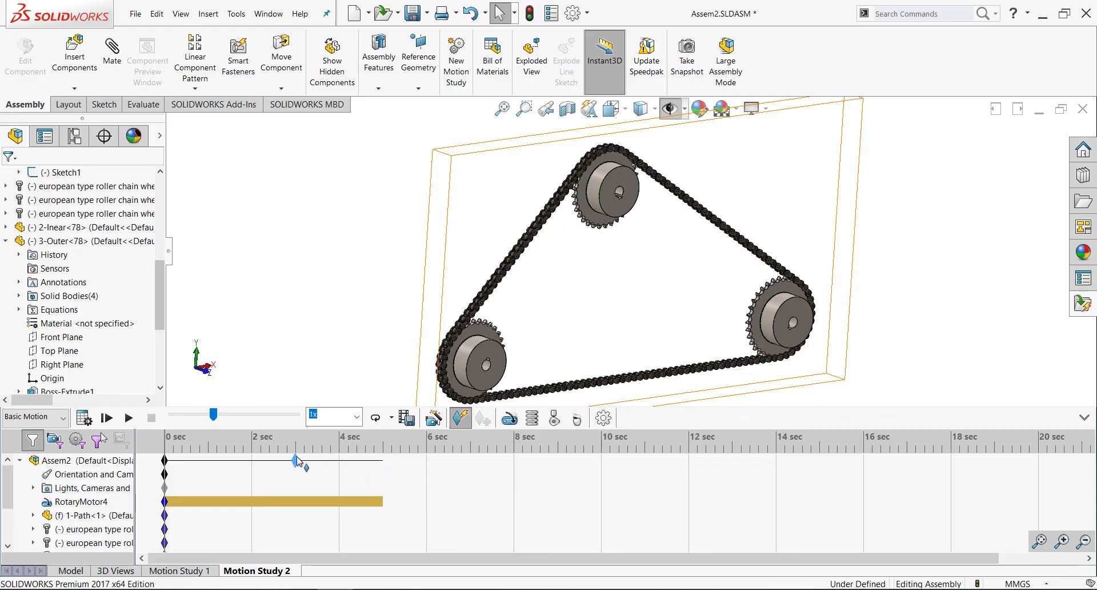
left_click_drag(297, 460, 296, 460)
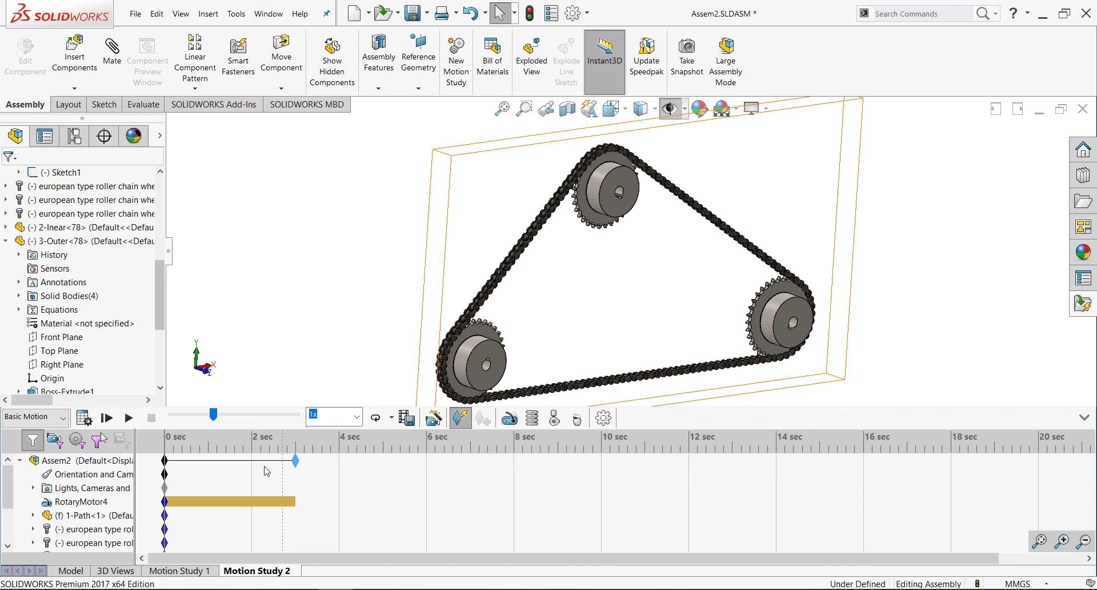
left_click(84, 418)
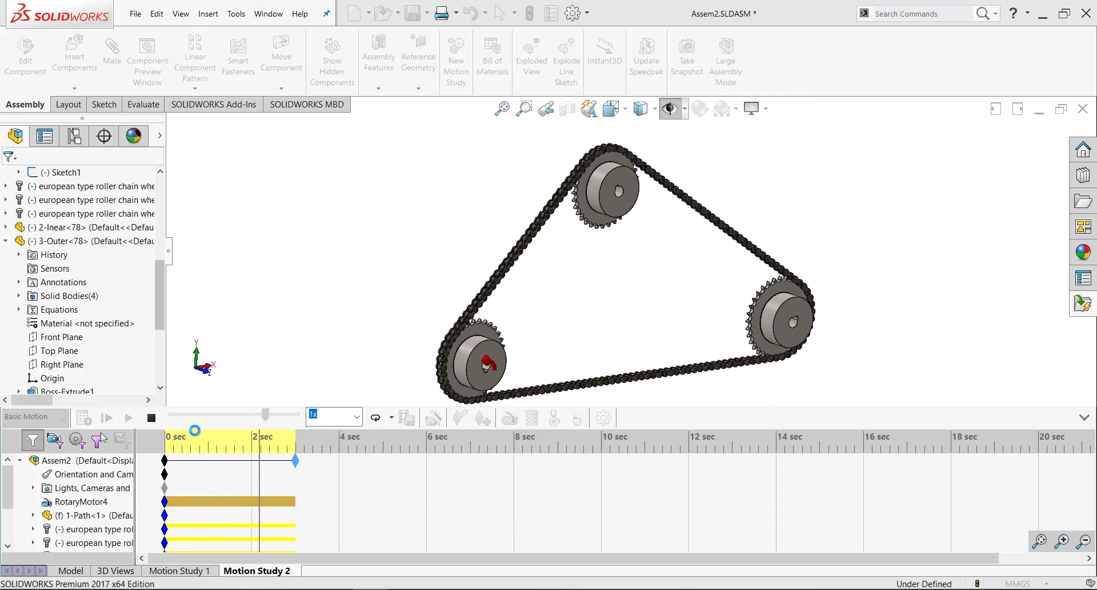
left_click(150, 419)
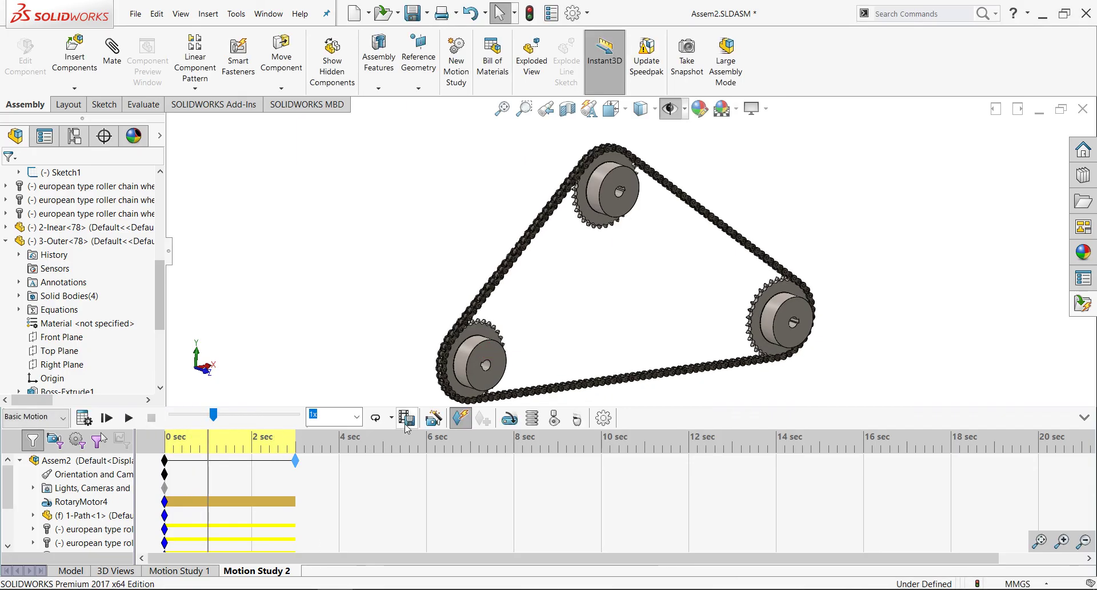
Step: Play the study at 2x, then 1x speed, stop it, and open Save Animation
left_click(130, 418)
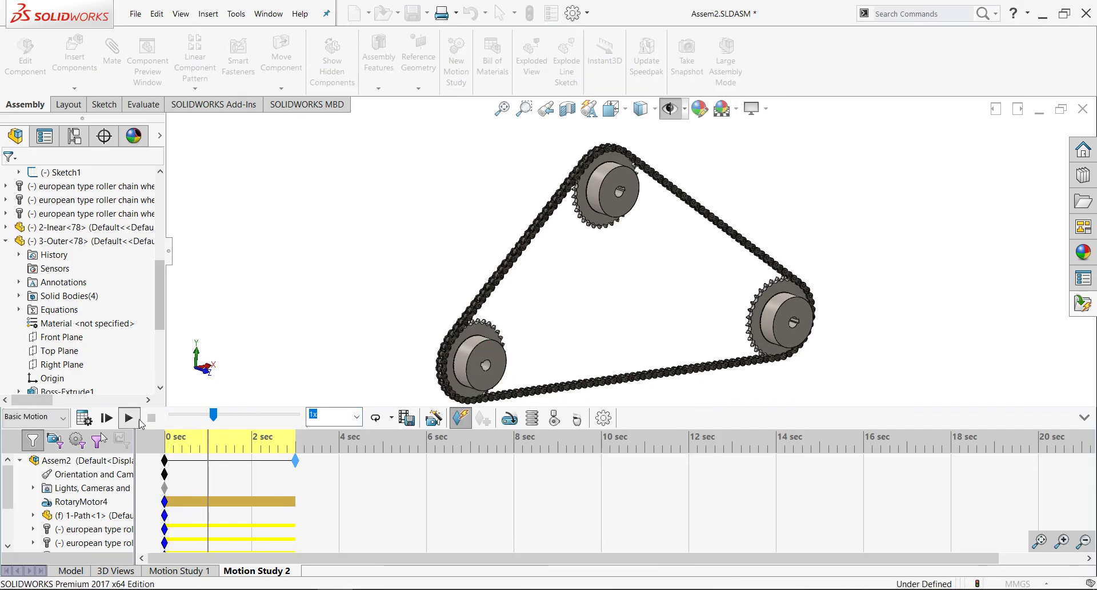
left_click(356, 416)
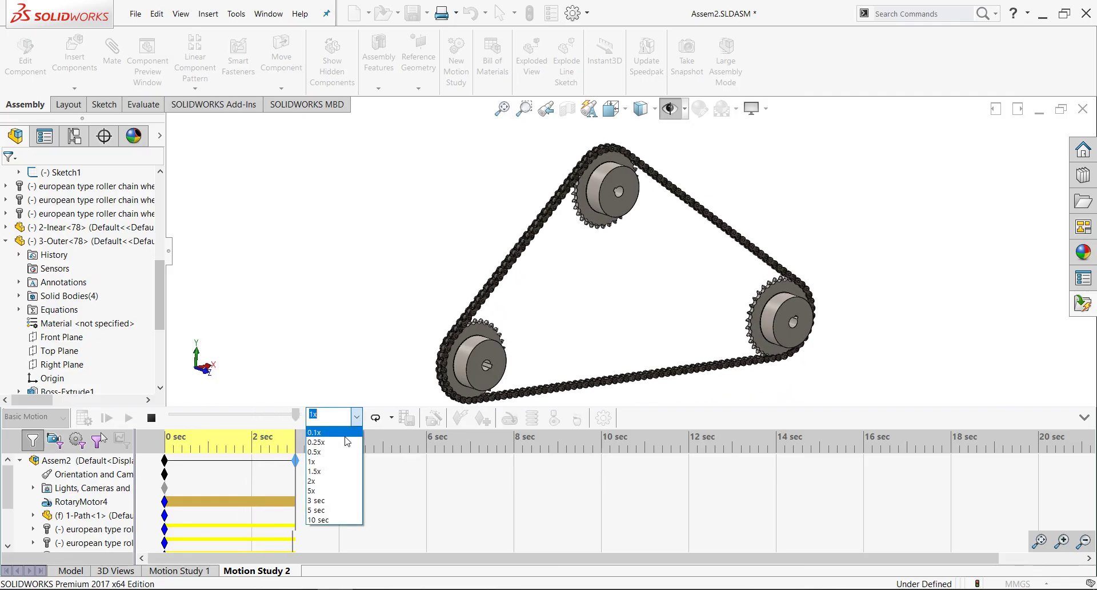
left_click(319, 480)
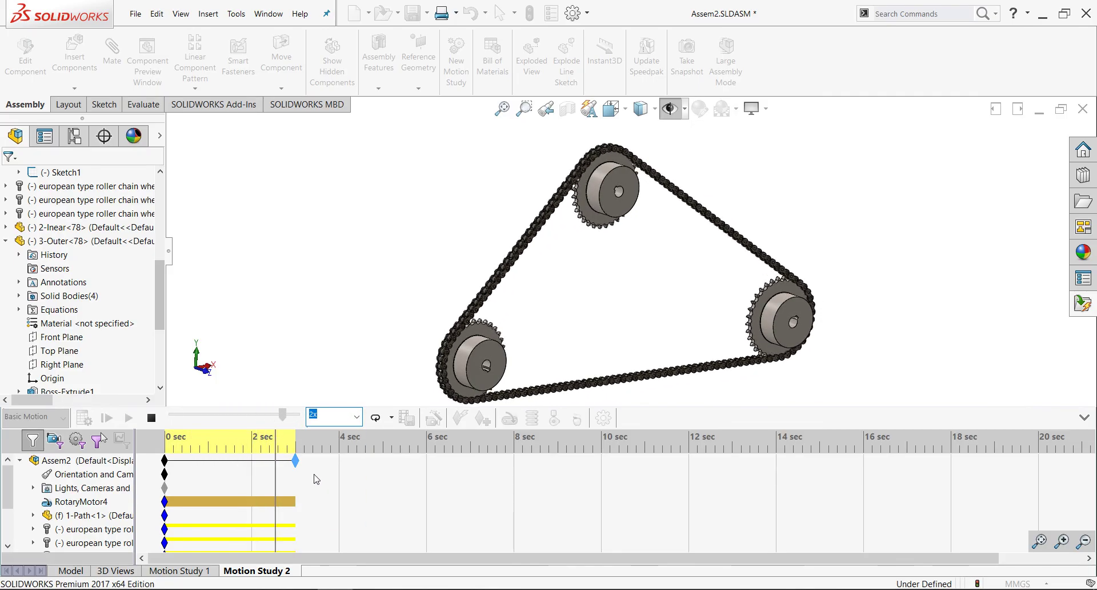
left_click(356, 416)
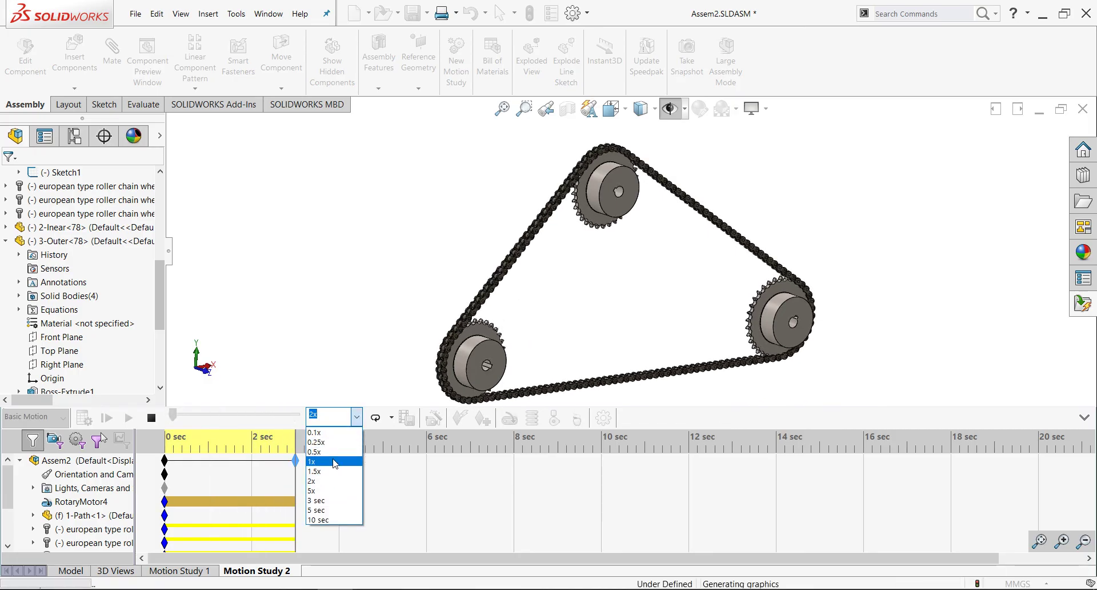
left_click(335, 461)
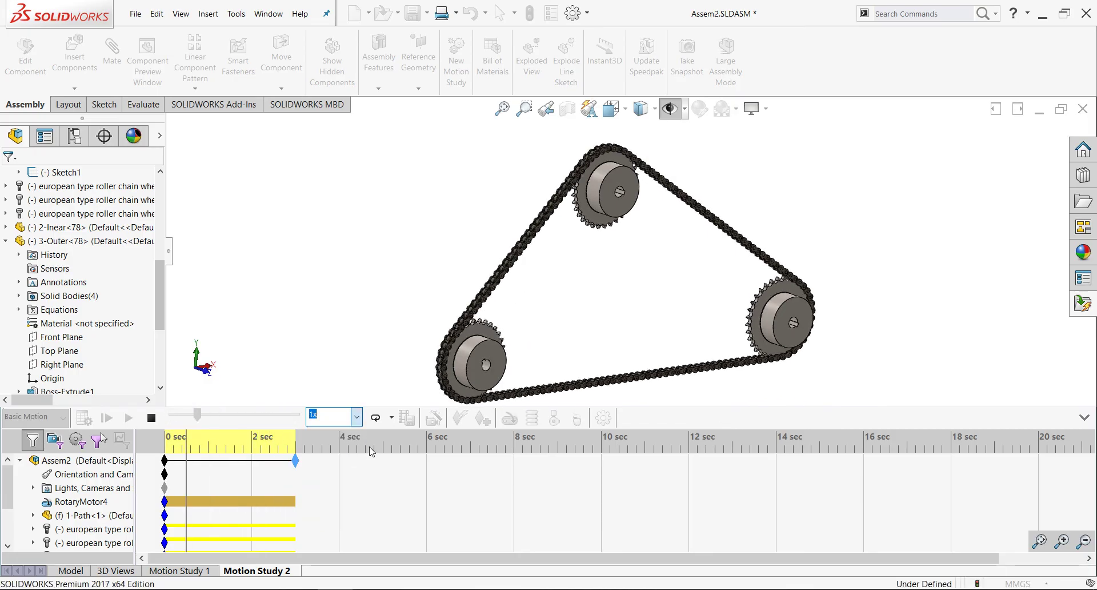
left_click(152, 418)
left_click(407, 418)
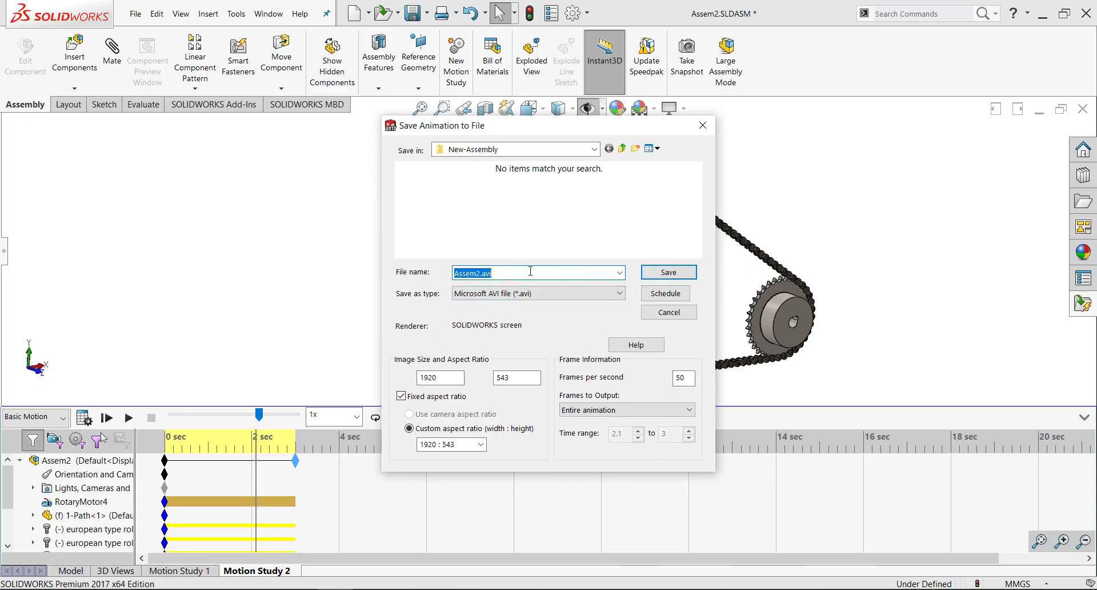
Step: Export Assem2.avi as Full Frames (Uncompressed) without key frames, then locate it in New-Assembly
left_click(495, 294)
left_click(495, 293)
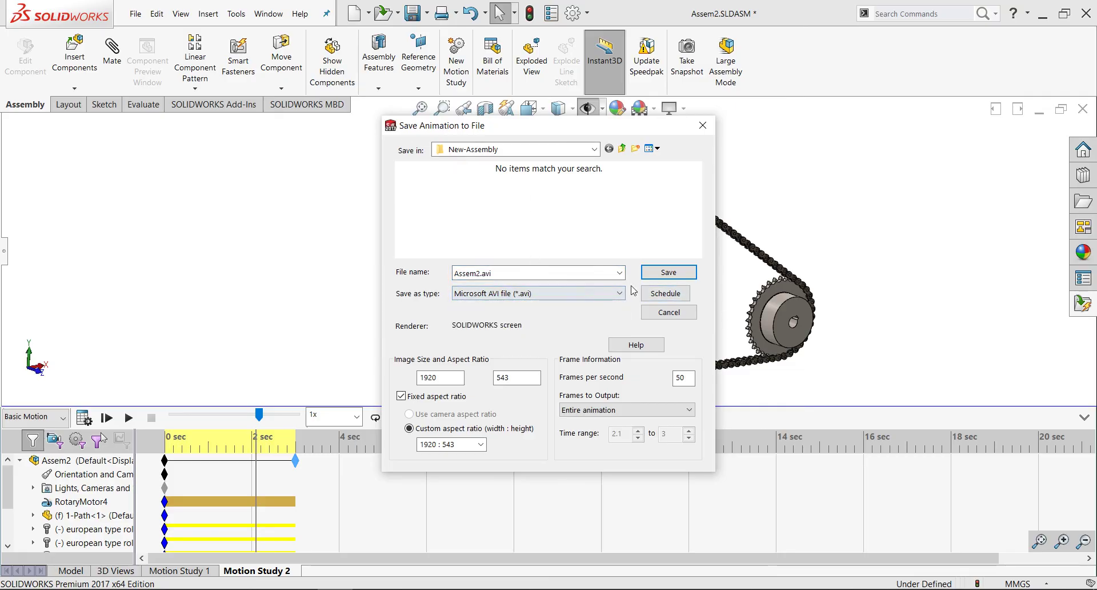
left_click(675, 276)
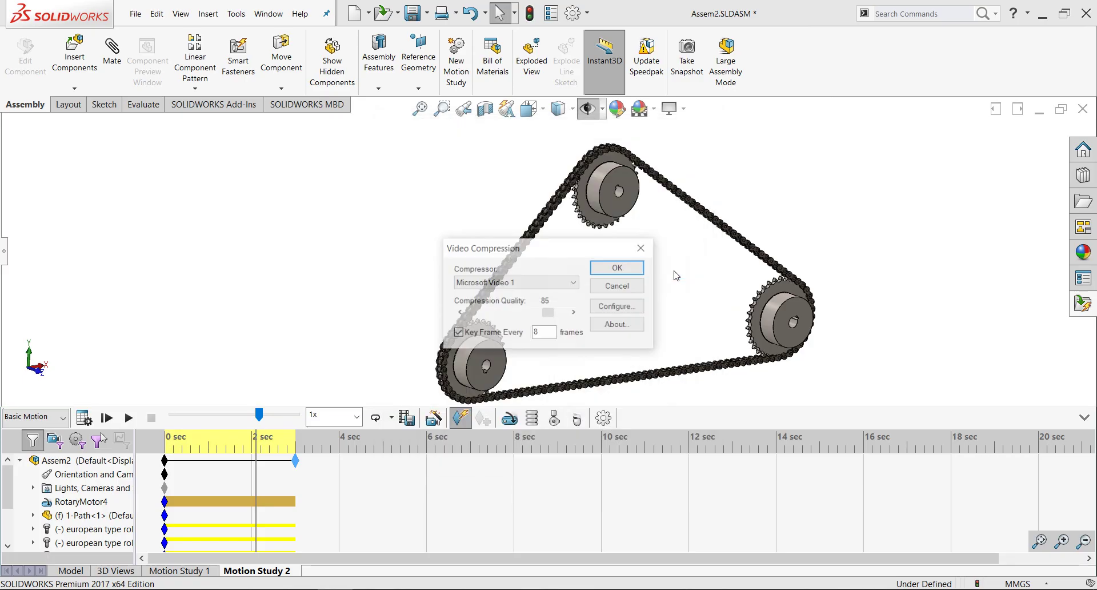
left_click(489, 338)
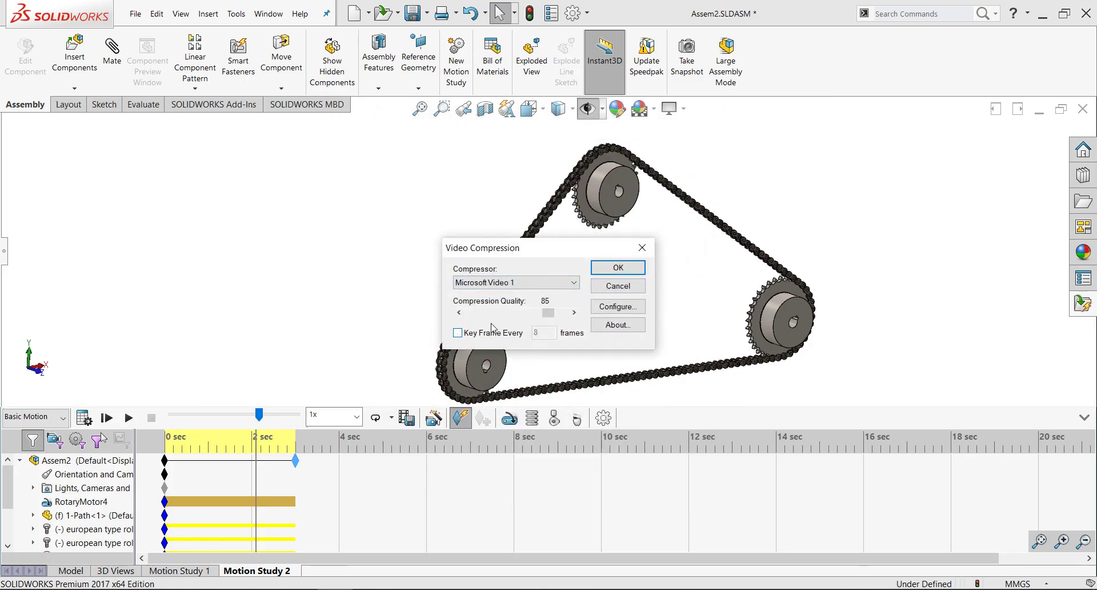
left_click(512, 283)
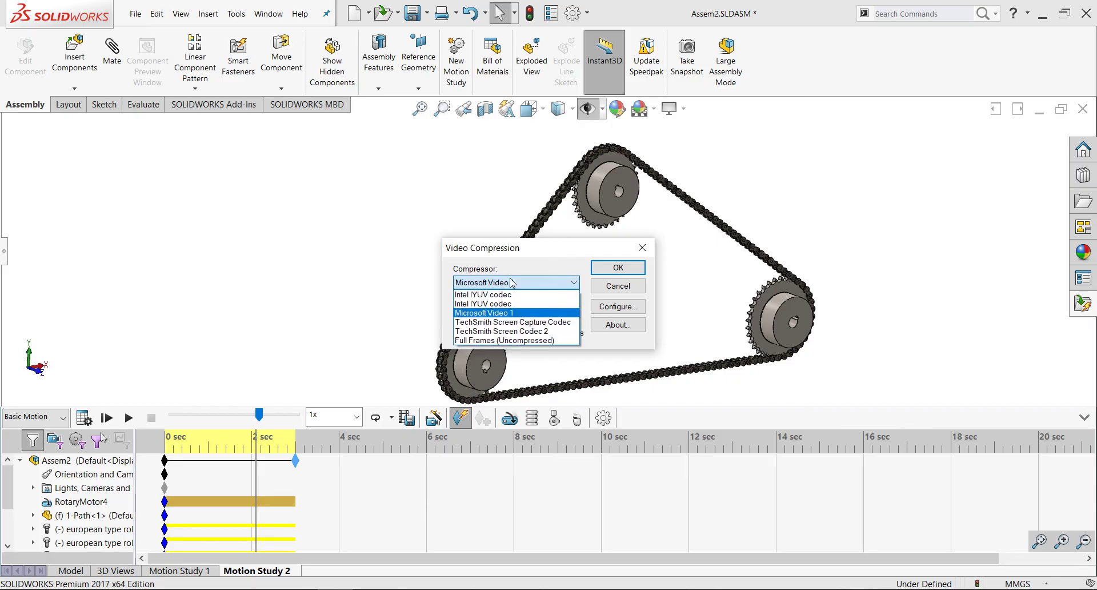
left_click(505, 341)
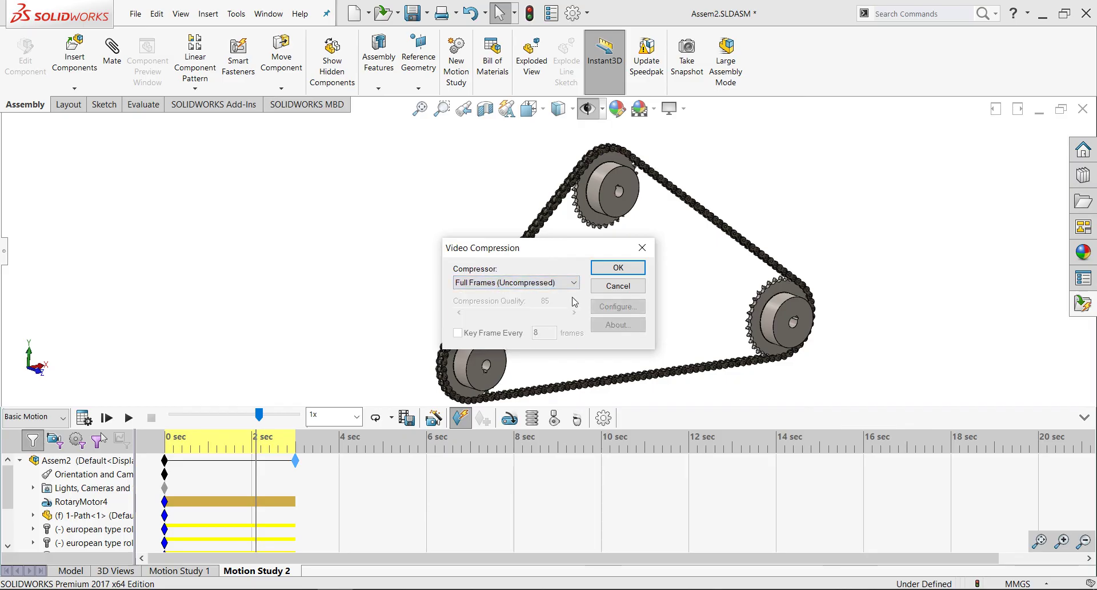
left_click(609, 270)
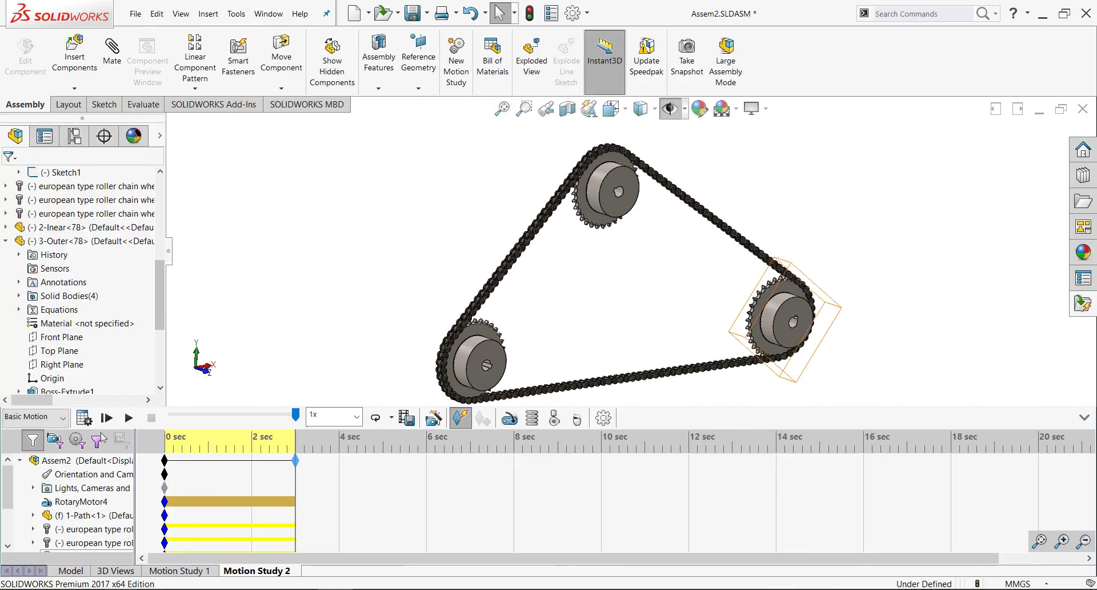
left_click(112, 553)
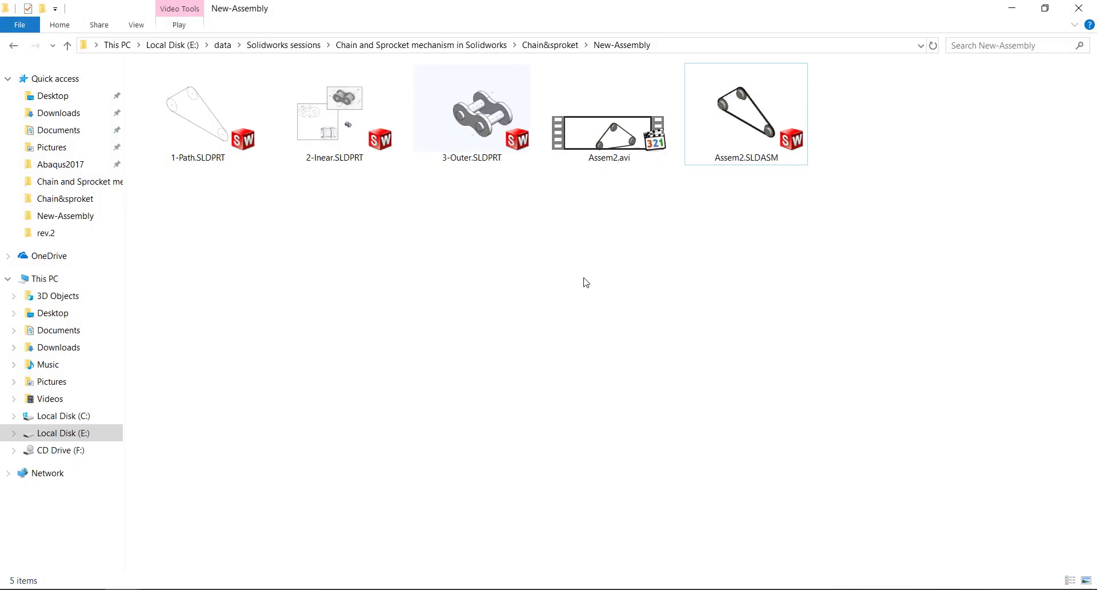
right_click(596, 136)
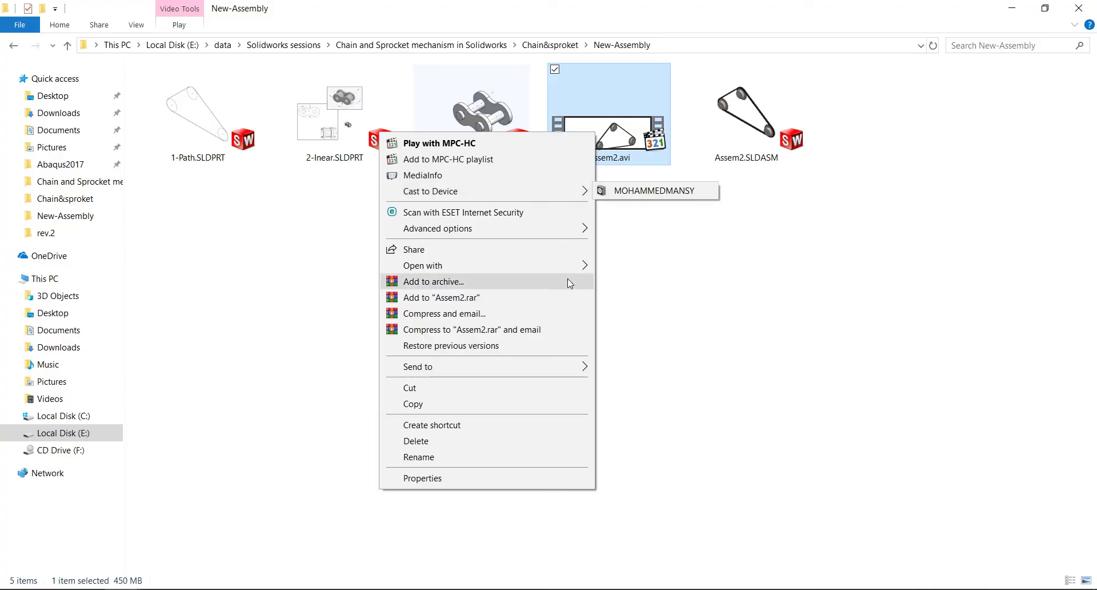
Step: Open Assem2.avi in MPC-HC and play it full screen
mouse_move(423, 265)
left_click(653, 332)
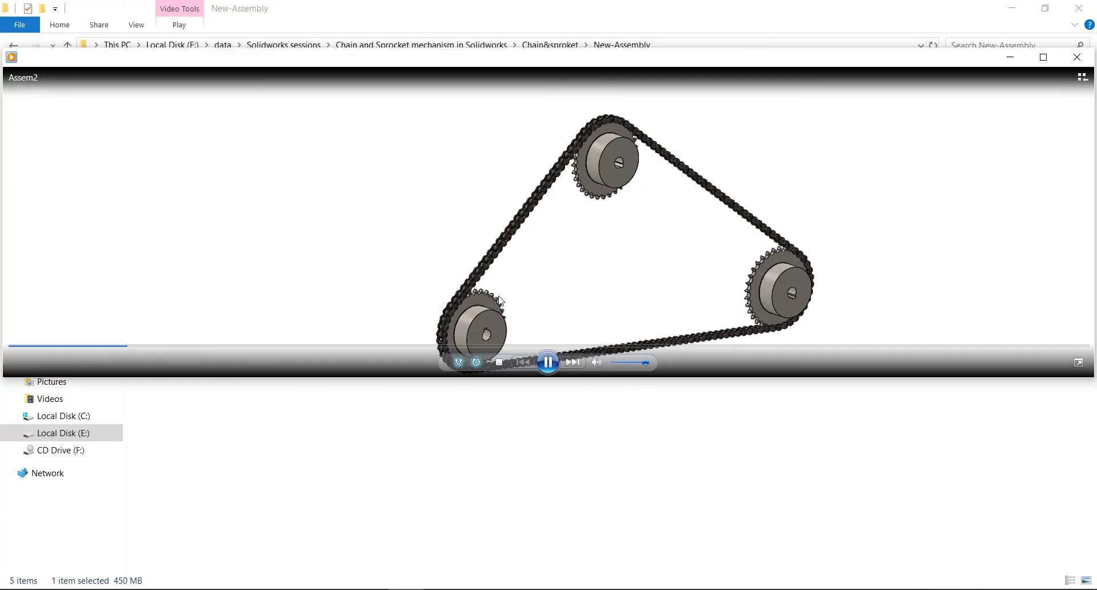
double_click(568, 228)
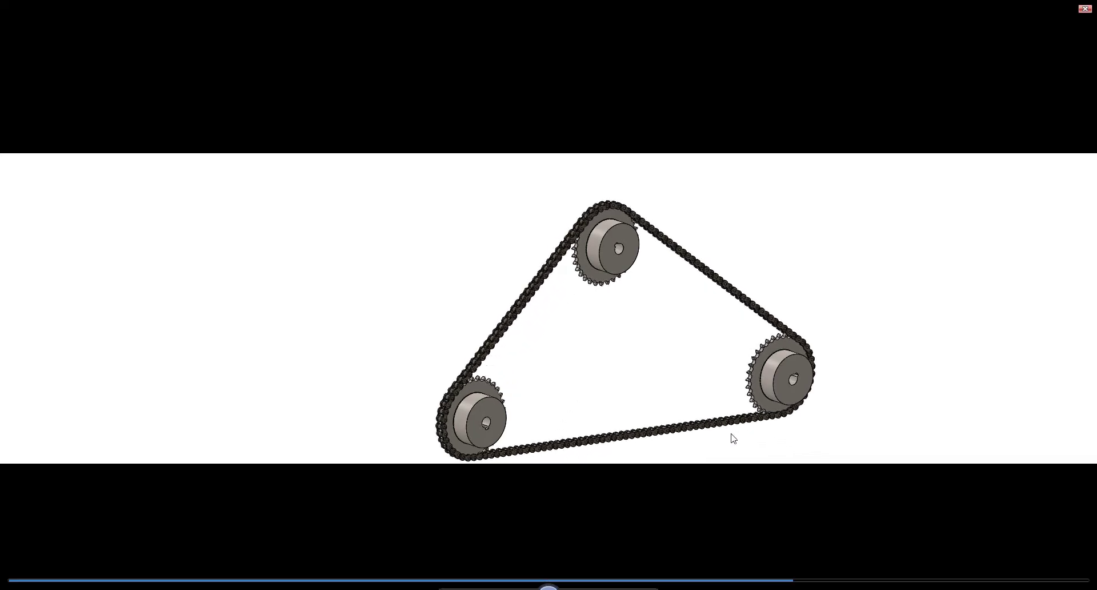